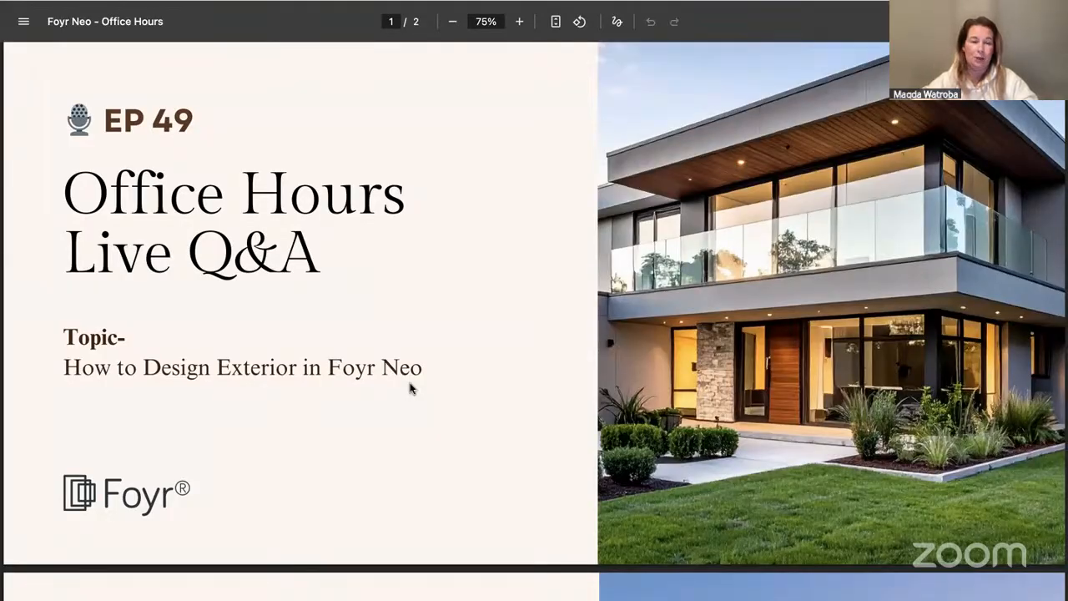
- Show the presentation's Agenda page, and switch to the Exterior project in Foyr Neo to view the house's front facade
scroll(372, 426, down, 6)
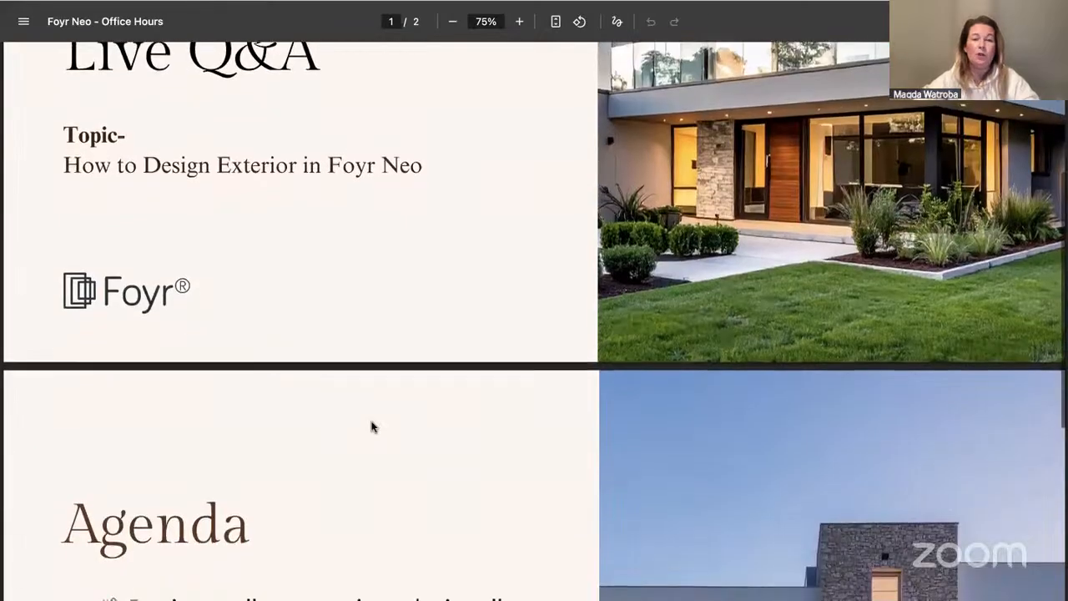
scroll(372, 427, down, 1)
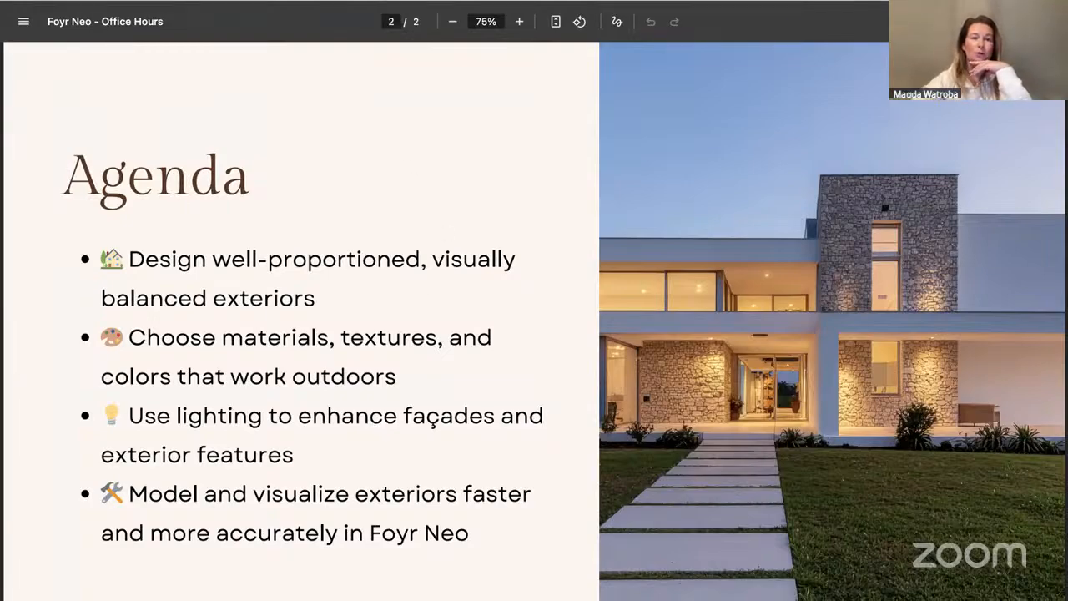
click(584, 2)
drag(458, 396, 301, 436)
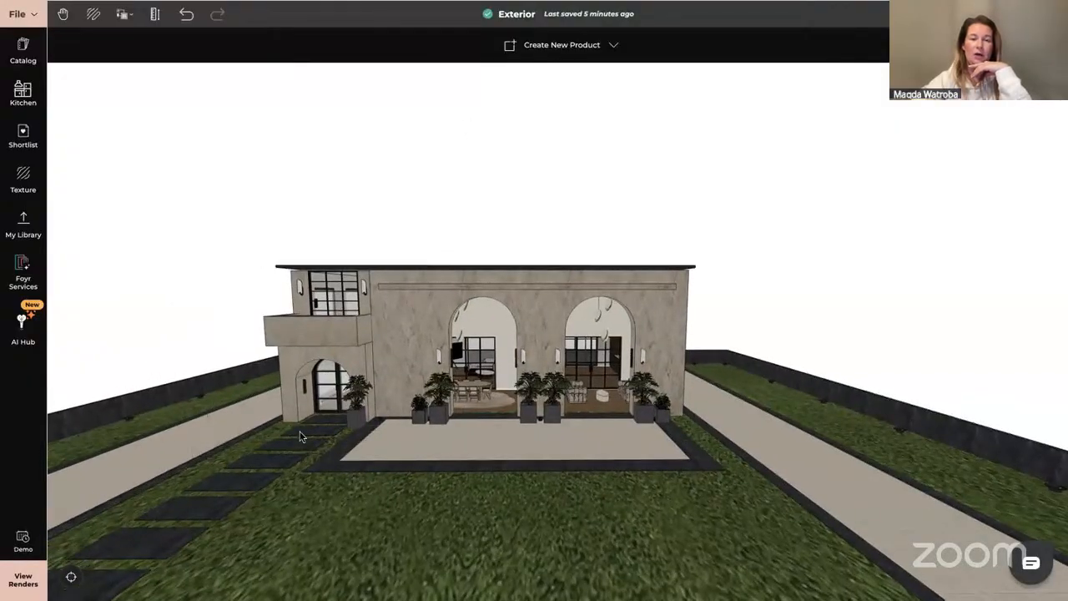
scroll(301, 436, up, 3)
right_drag(301, 436, 398, 401)
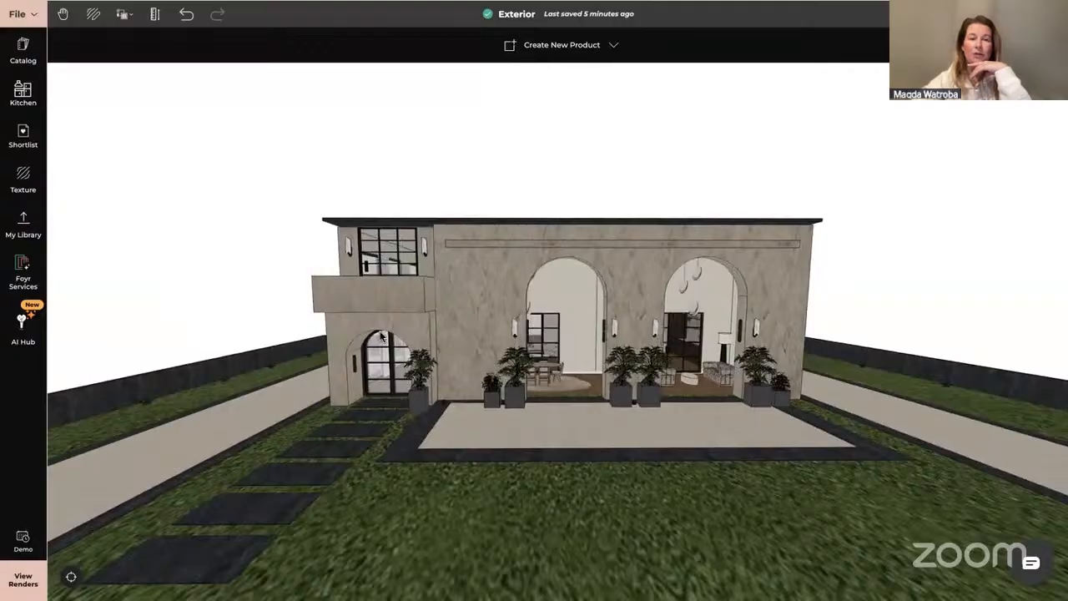
- Switch to the Garden Seating Deck Area project, start it in Heavy 3D object mode, and view the plot from above
click(386, 7)
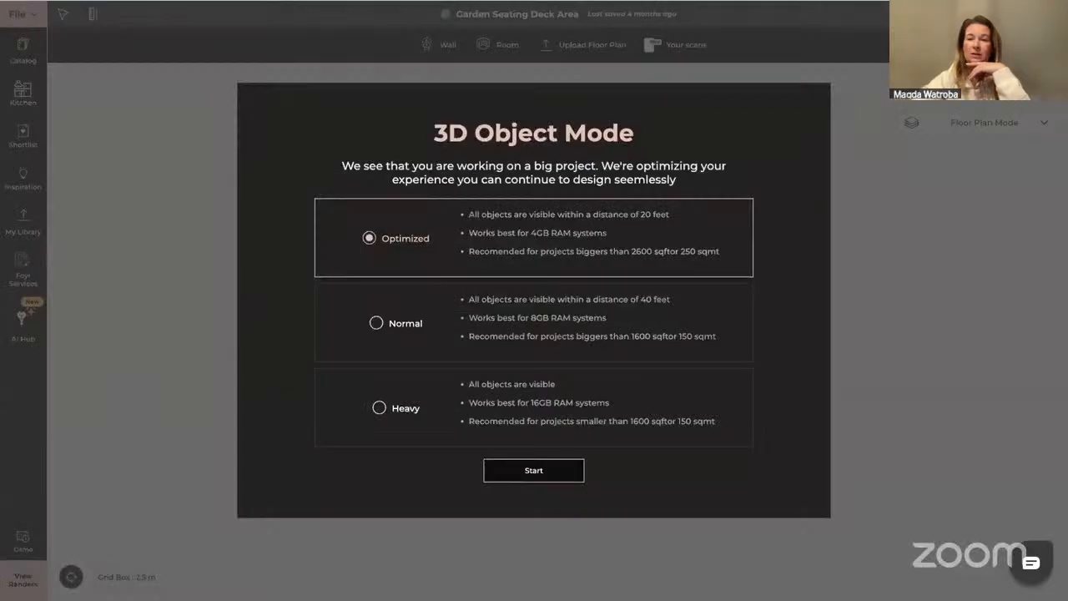
click(380, 410)
click(534, 471)
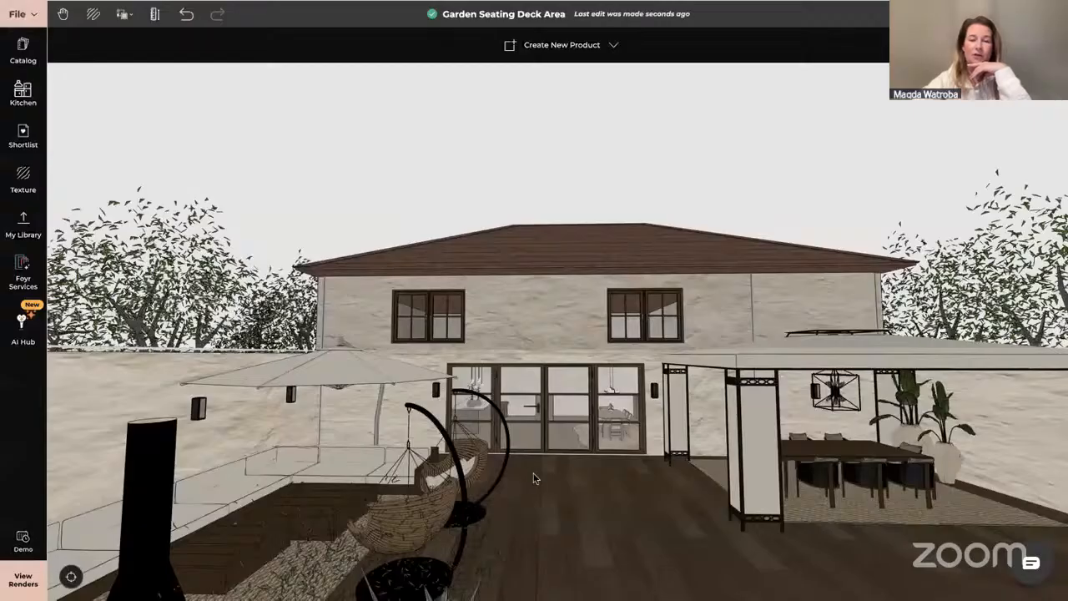
drag(634, 460, 639, 552)
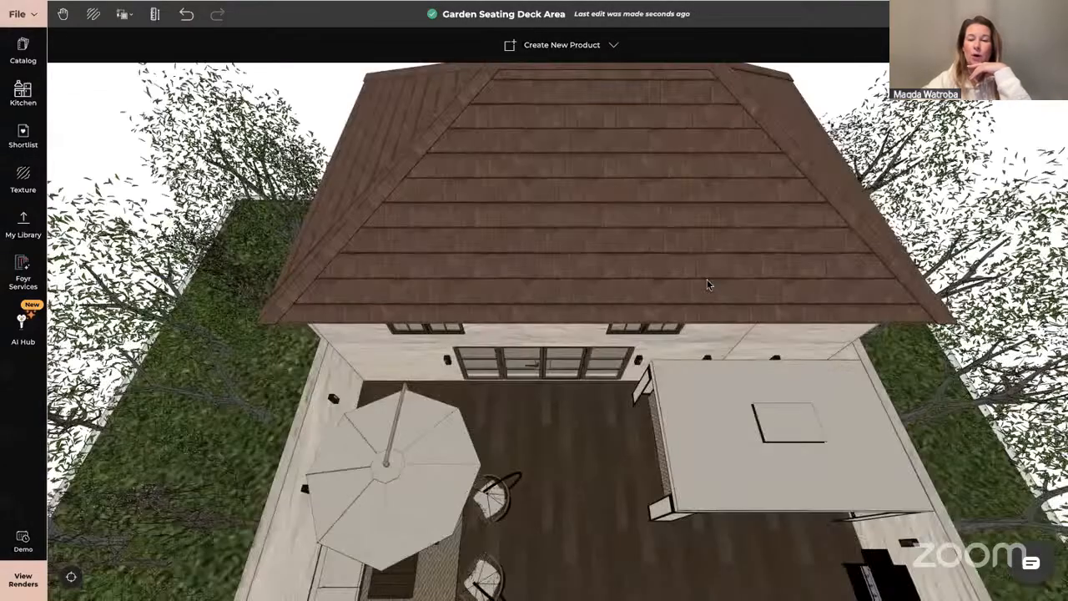
scroll(708, 283, down, 5)
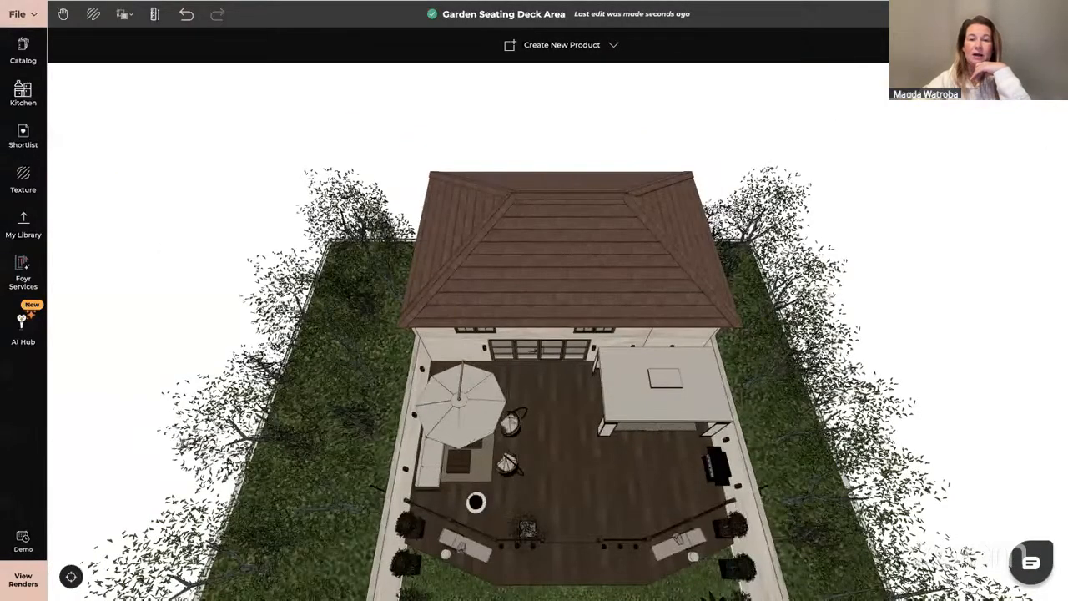
- Return to the Exterior project and view the whole house and its grounds from above
key(1)
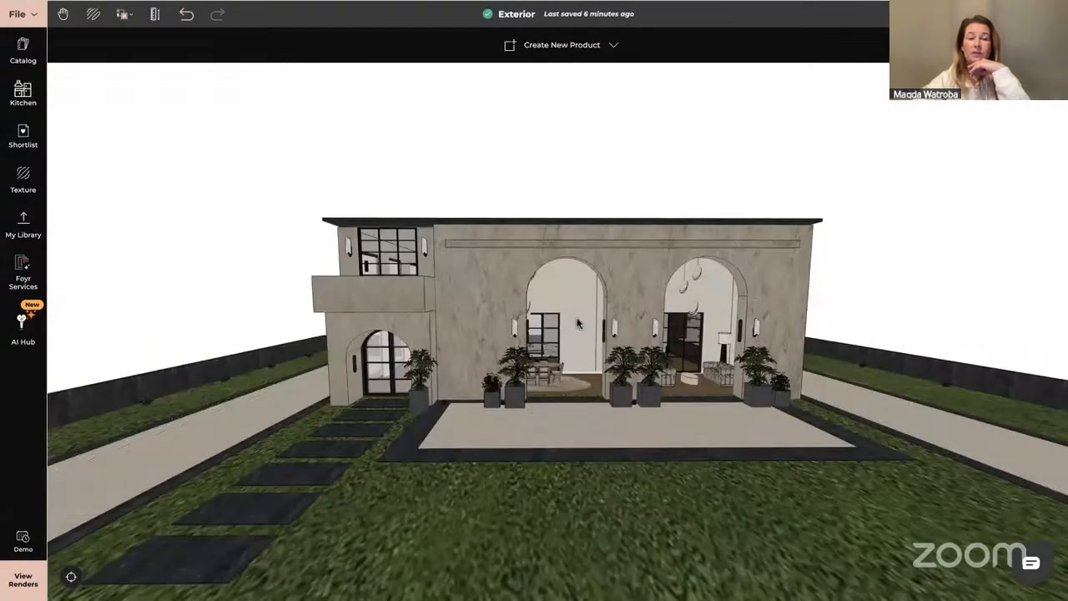
drag(577, 340, 593, 459)
scroll(593, 401, down, 10)
right_drag(589, 452, 581, 404)
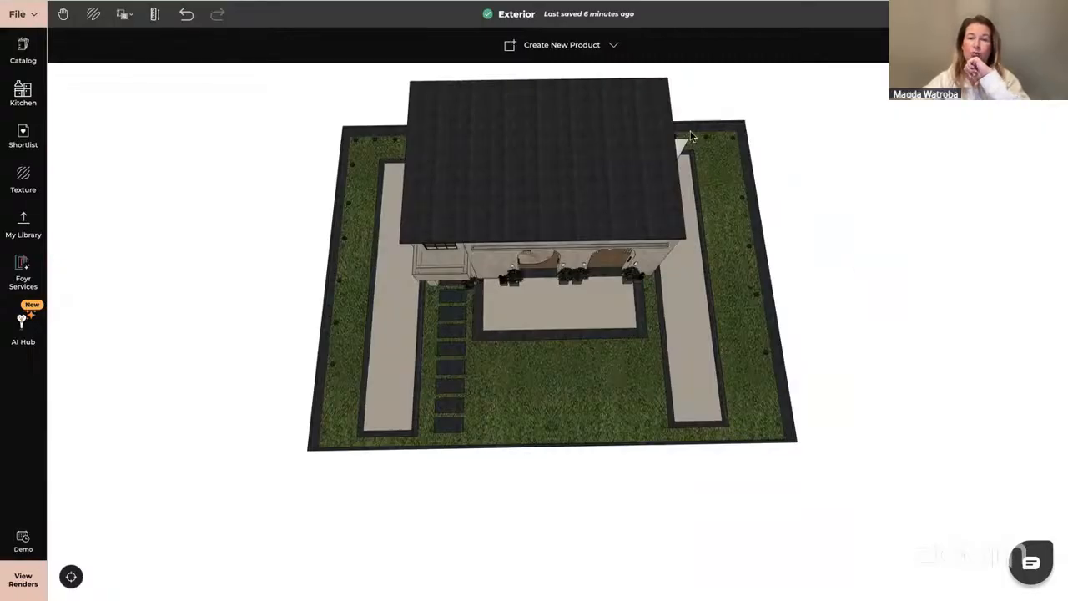
- Show the Exterior project as a 2D floor plan and inspect the ground model around the house
click(917, 14)
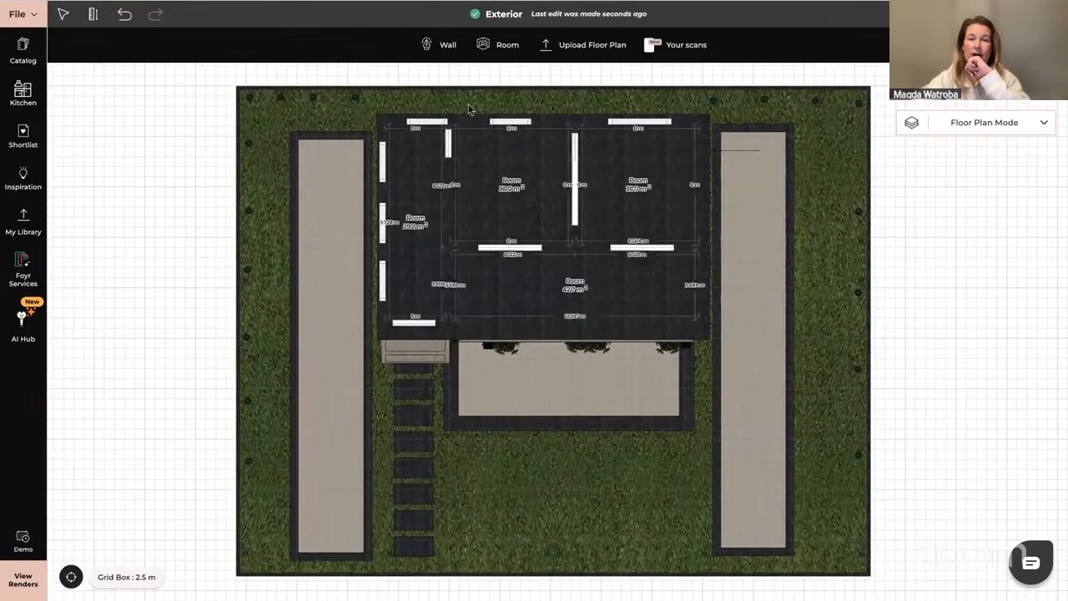
click(261, 290)
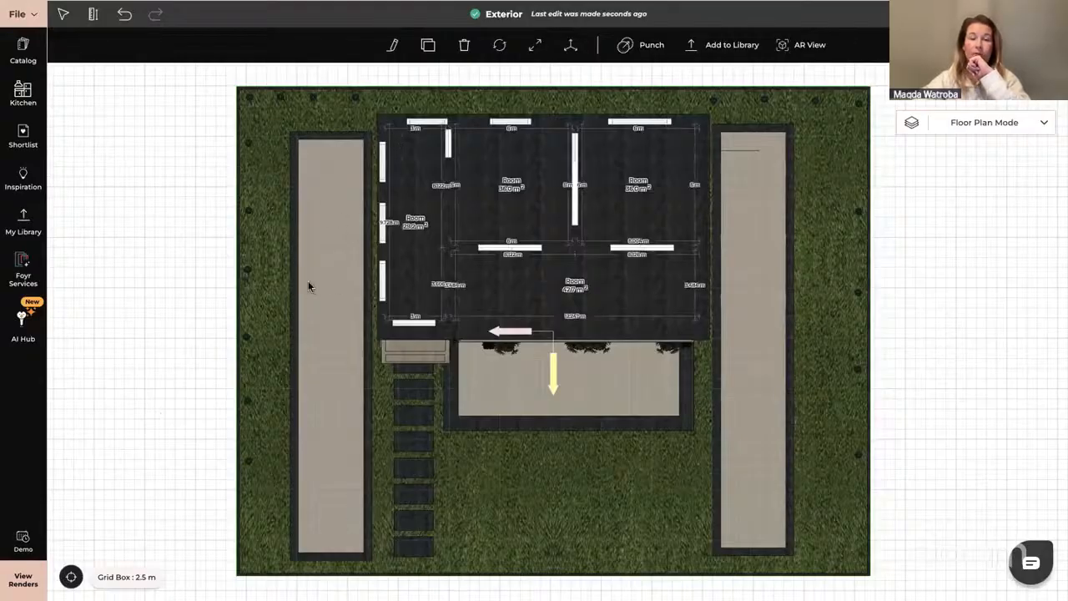
click(191, 256)
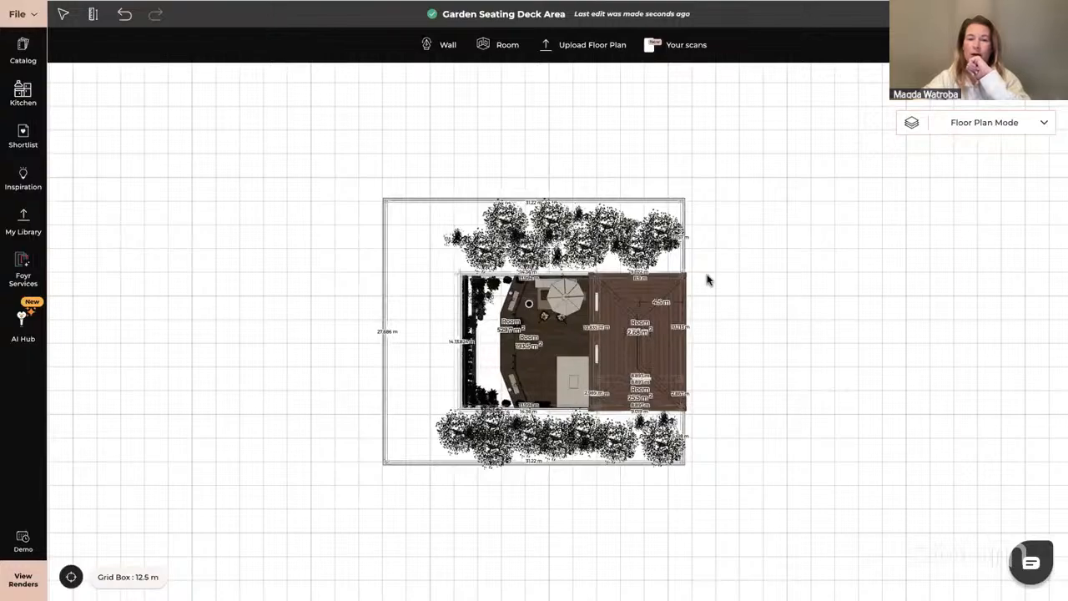
- In the Garden Seating Deck Area floor plan, turn off Same as floor plan height for the outer lawn room
click(419, 277)
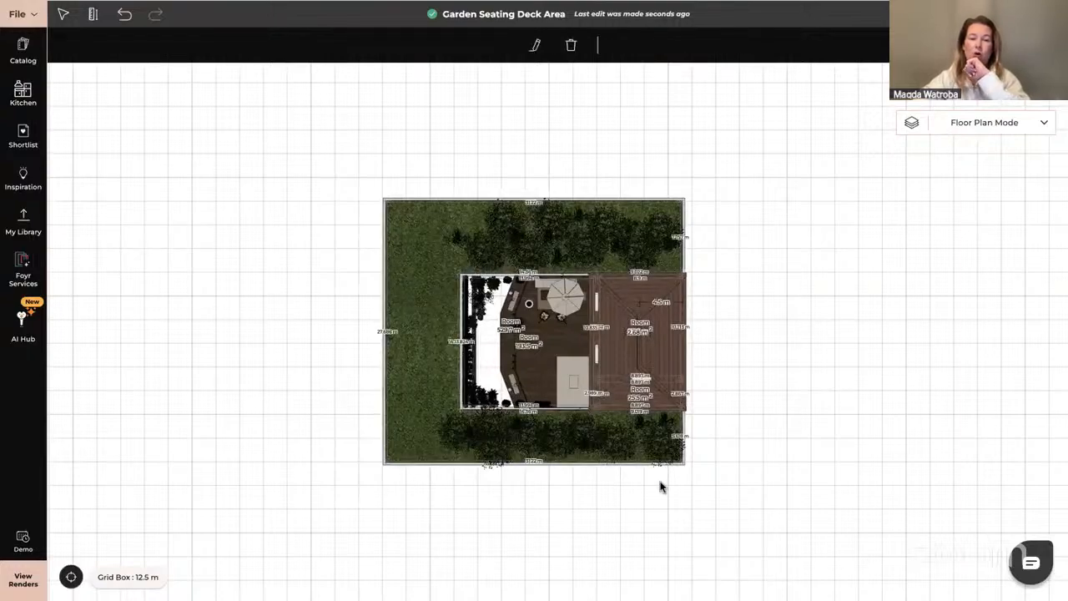
click(536, 45)
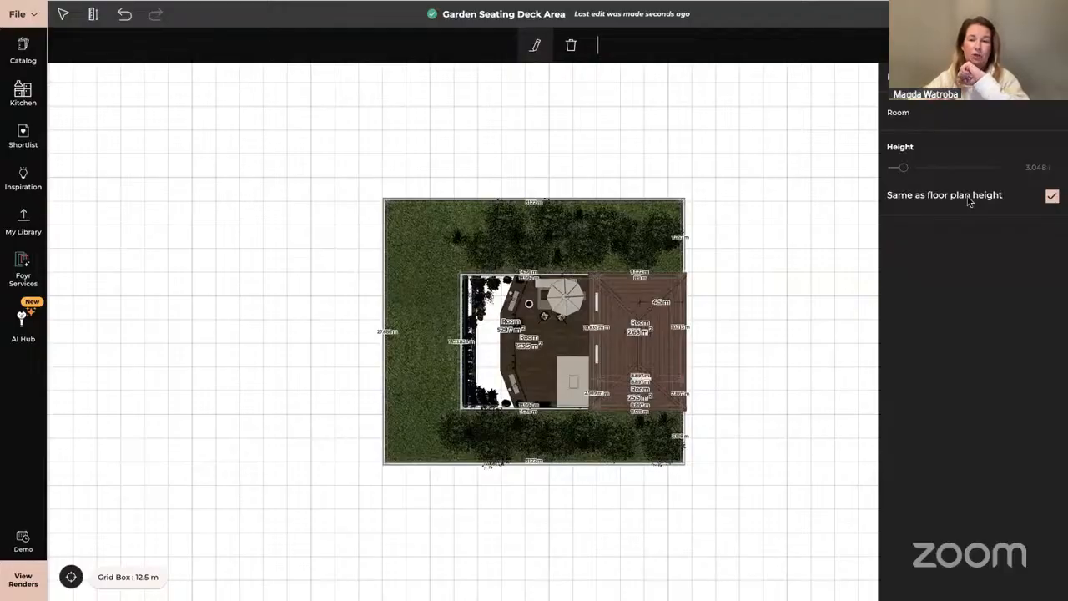
click(1052, 196)
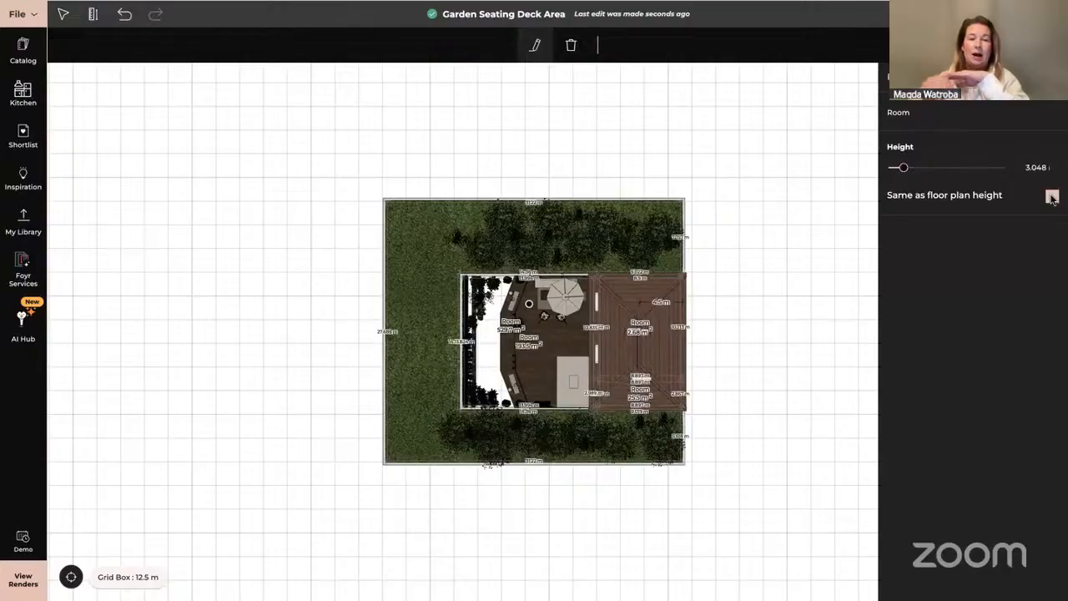
click(350, 276)
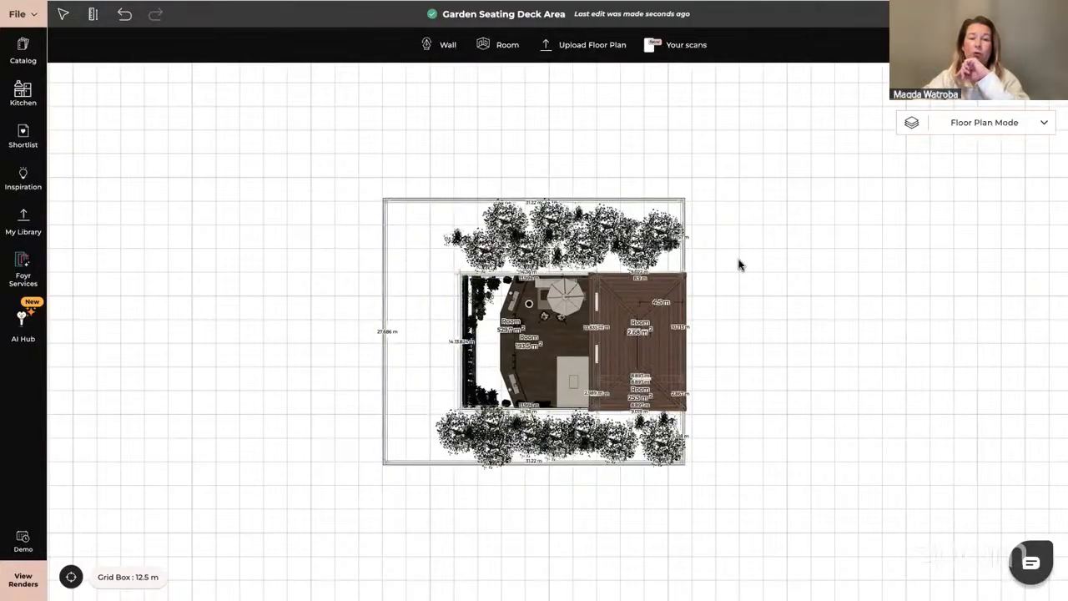
- Return the garden project to 3D and examine the lawn, walls, trees, deck and house from several angles
click(1033, 97)
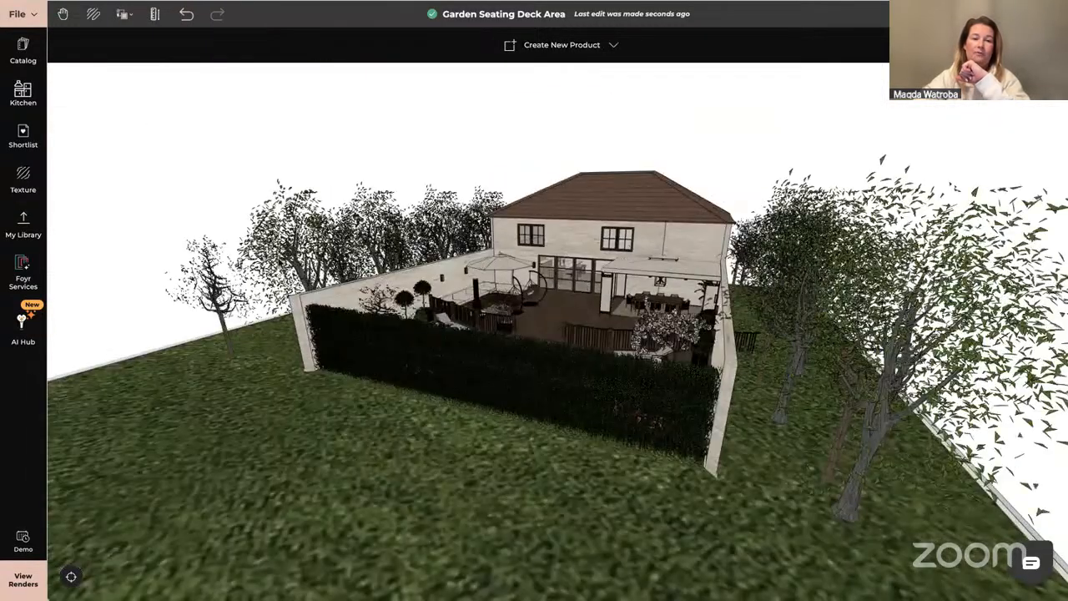
drag(717, 158, 457, 202)
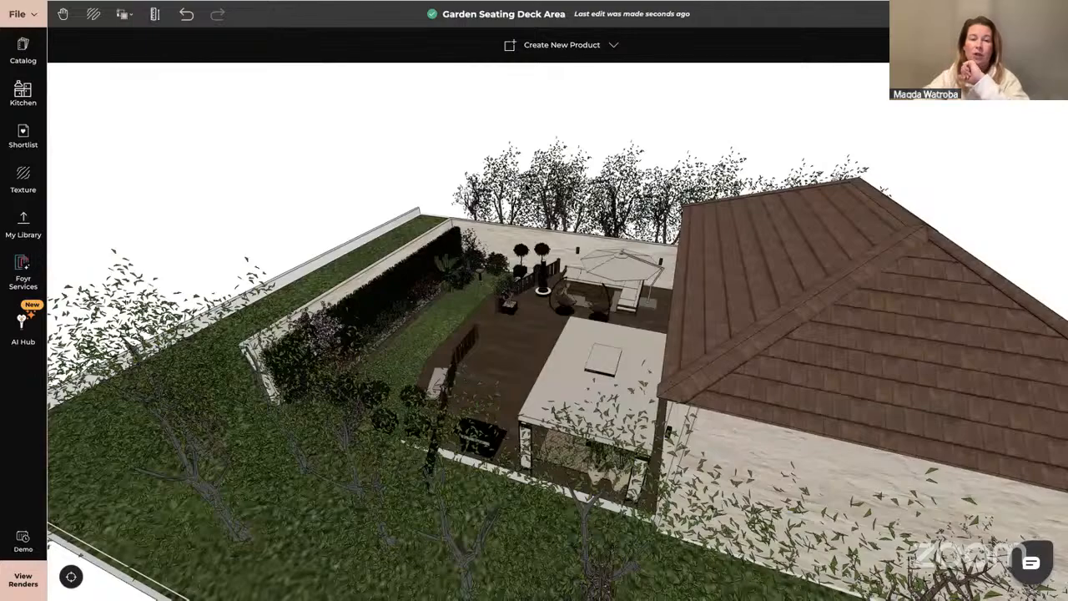
drag(275, 481, 304, 489)
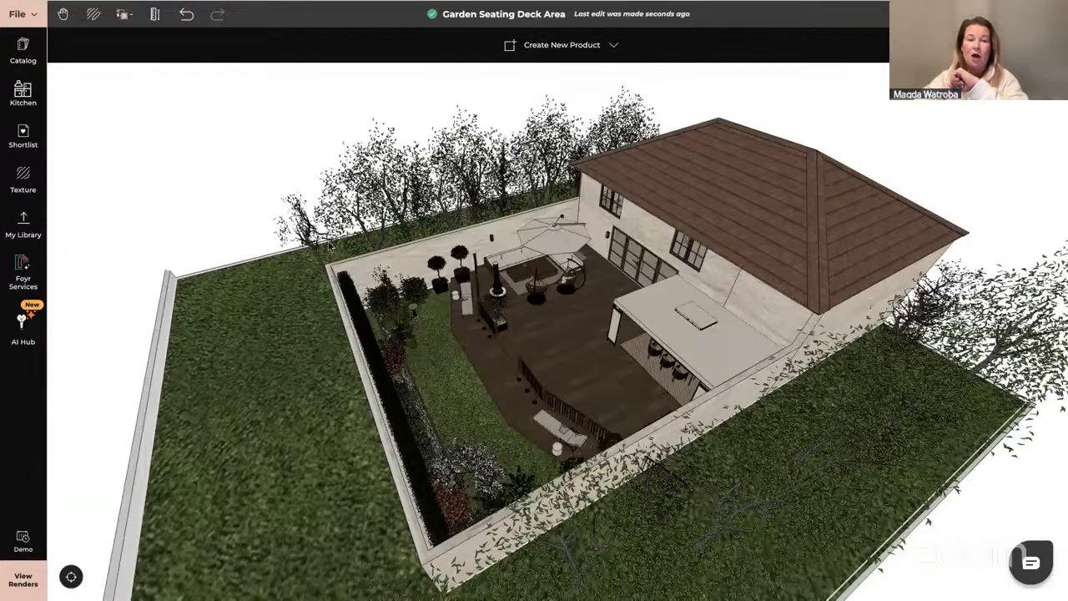
drag(429, 422, 521, 424)
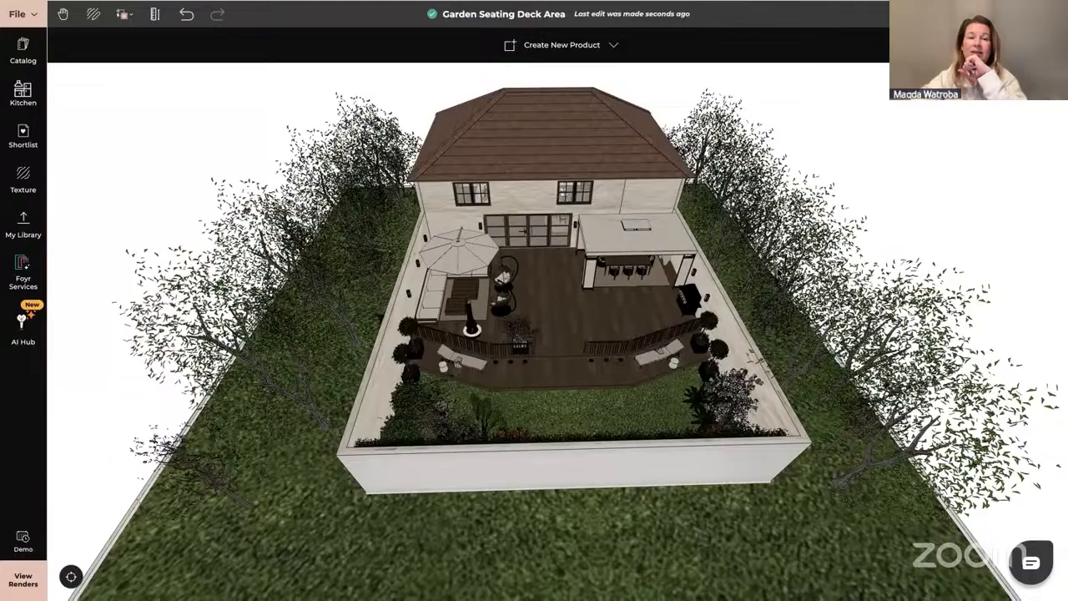
- Switch to the Exterior project's floor plan, dismiss the split view tip, and highlight the extent of the ground model
click(558, 2)
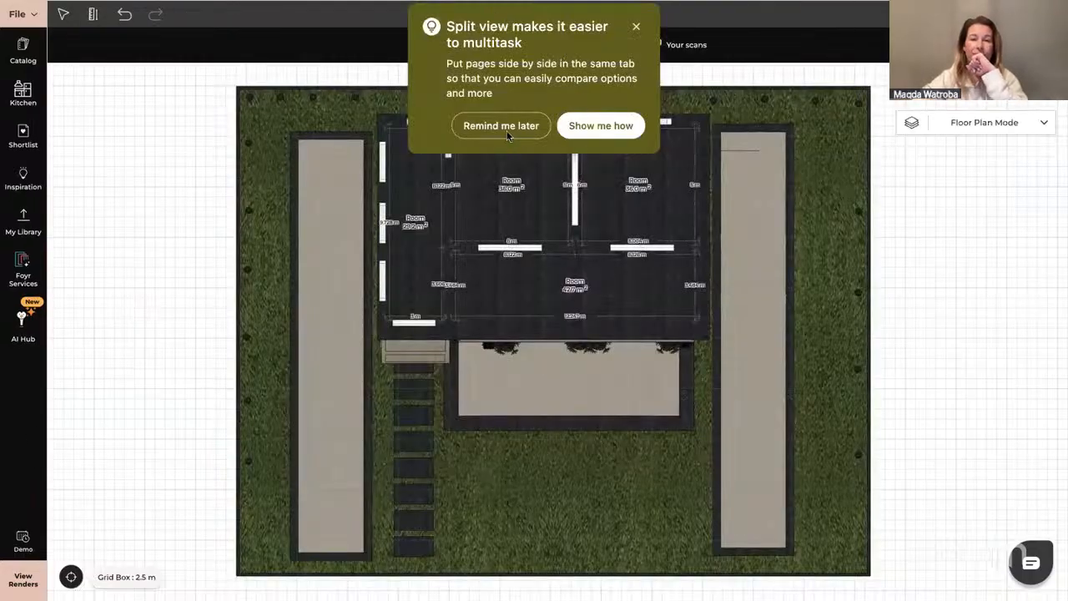
click(636, 30)
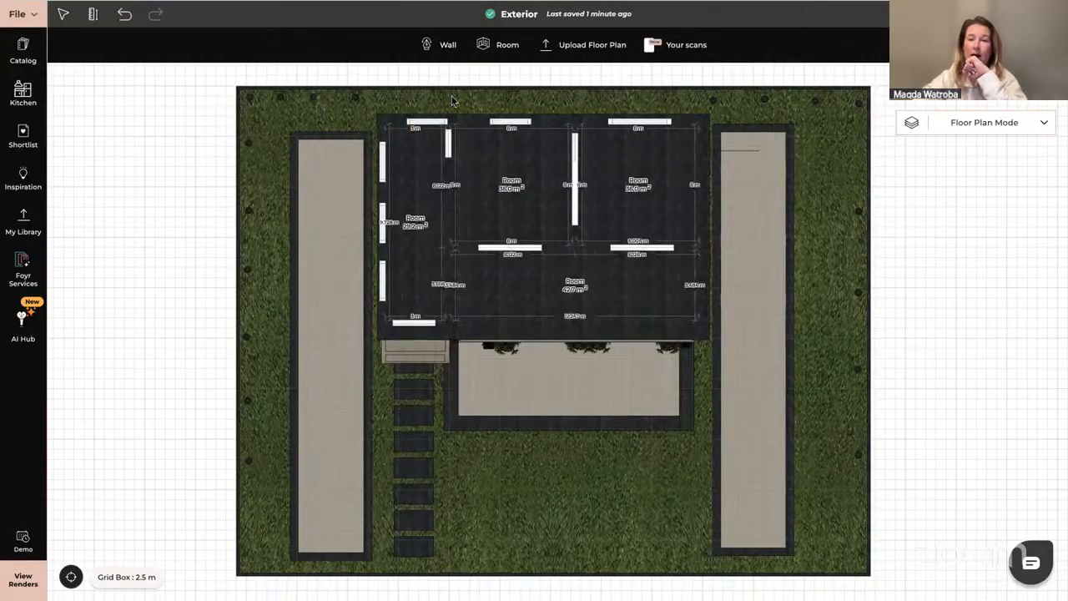
click(322, 106)
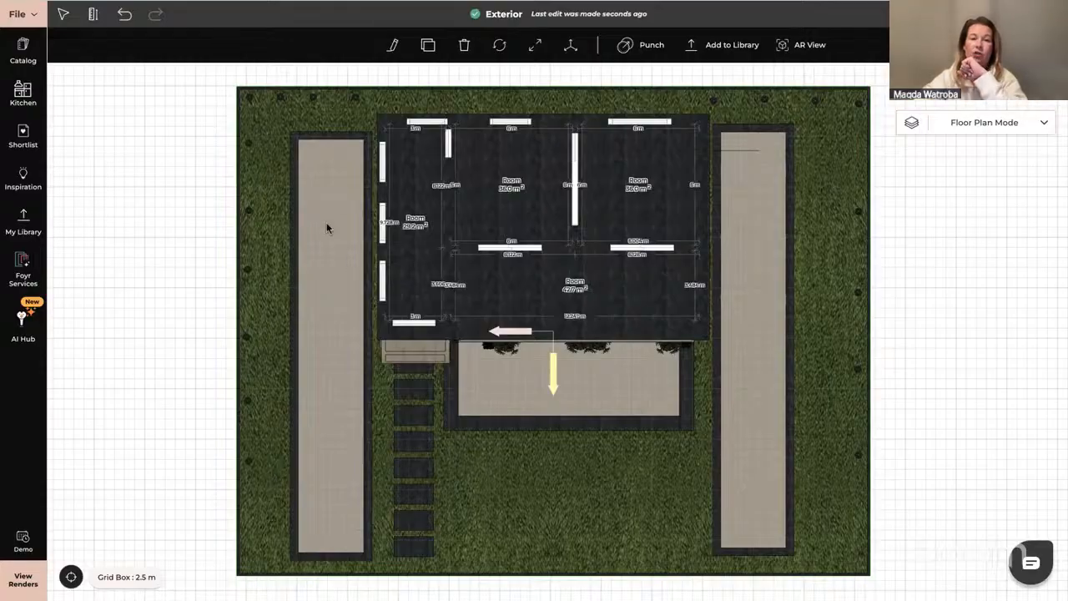
click(176, 342)
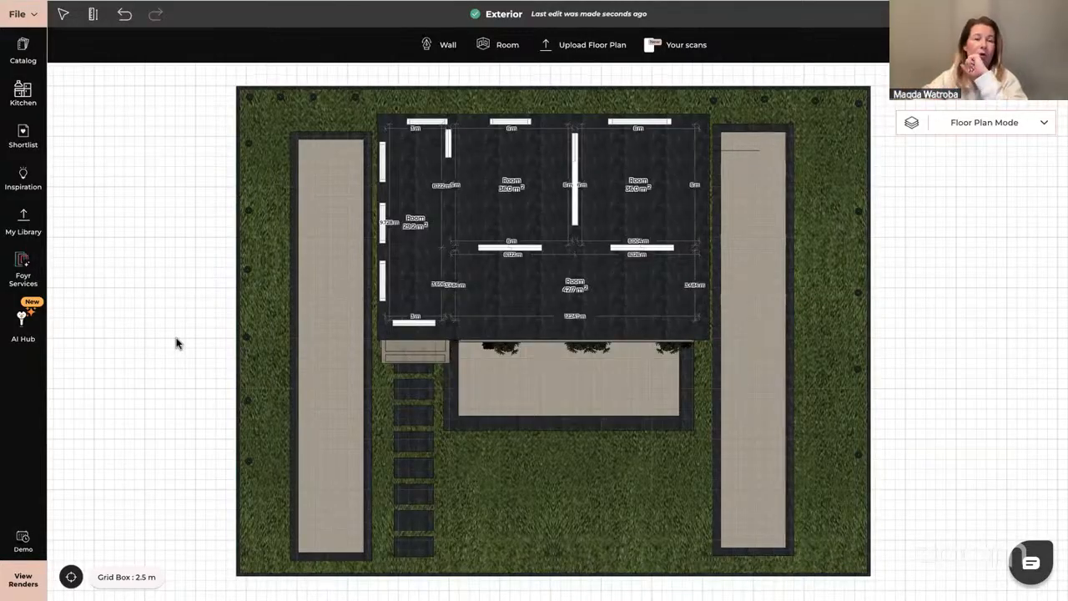
- Open the Outdoor category of the product catalog
click(23, 52)
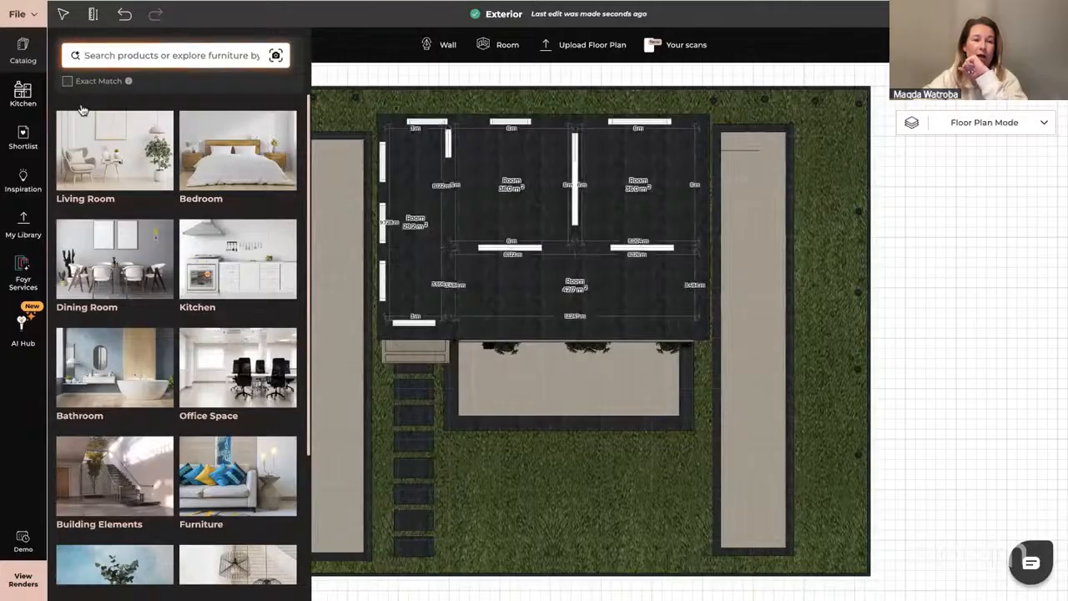
scroll(181, 338, down, 2)
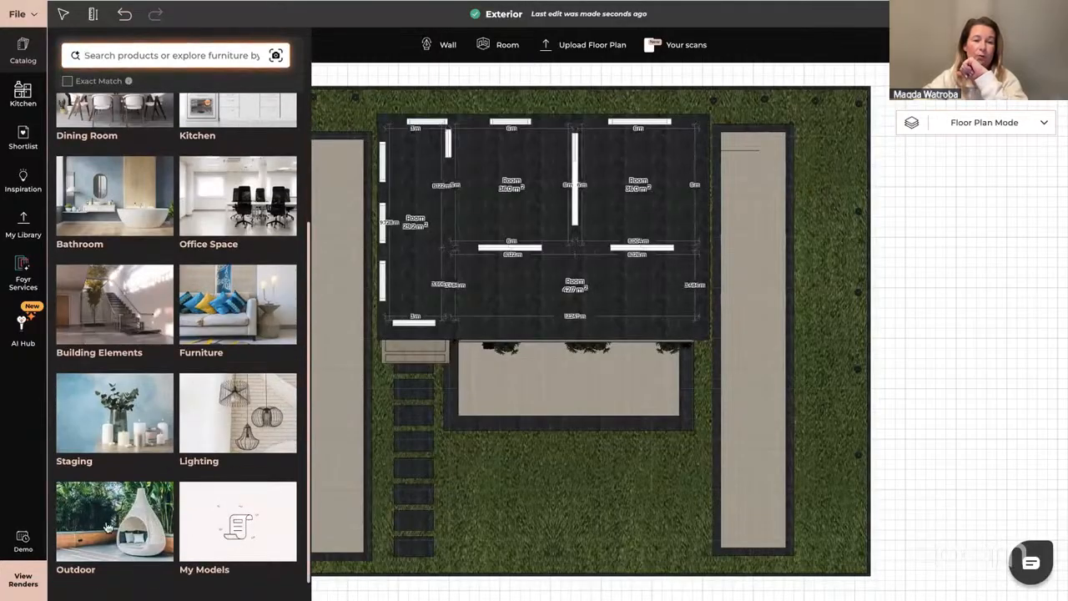
click(122, 523)
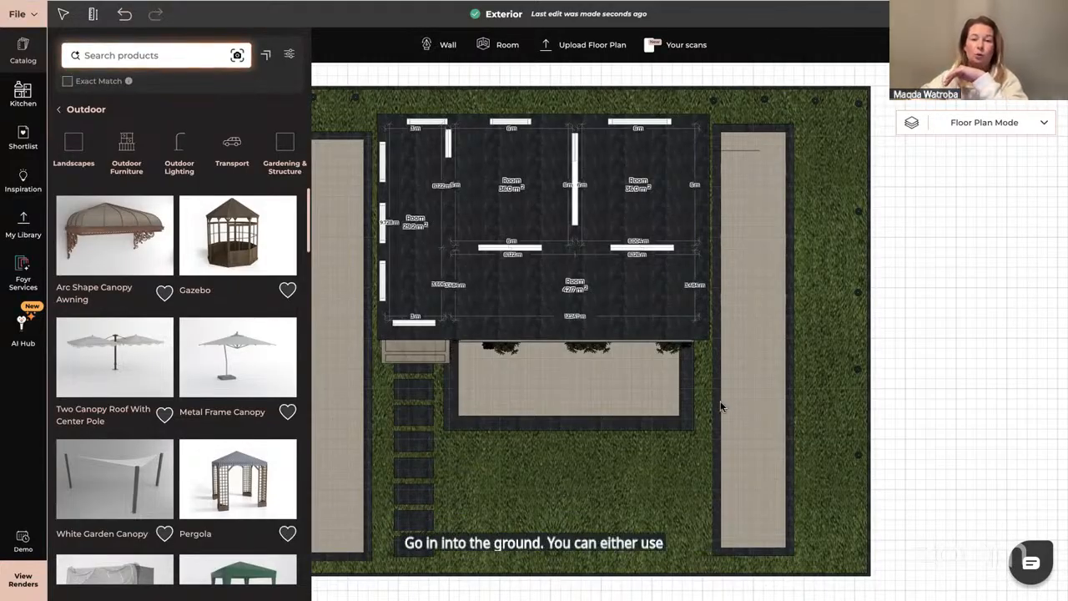
- Try deleting the ground model around the house, and undo the deletion
click(527, 468)
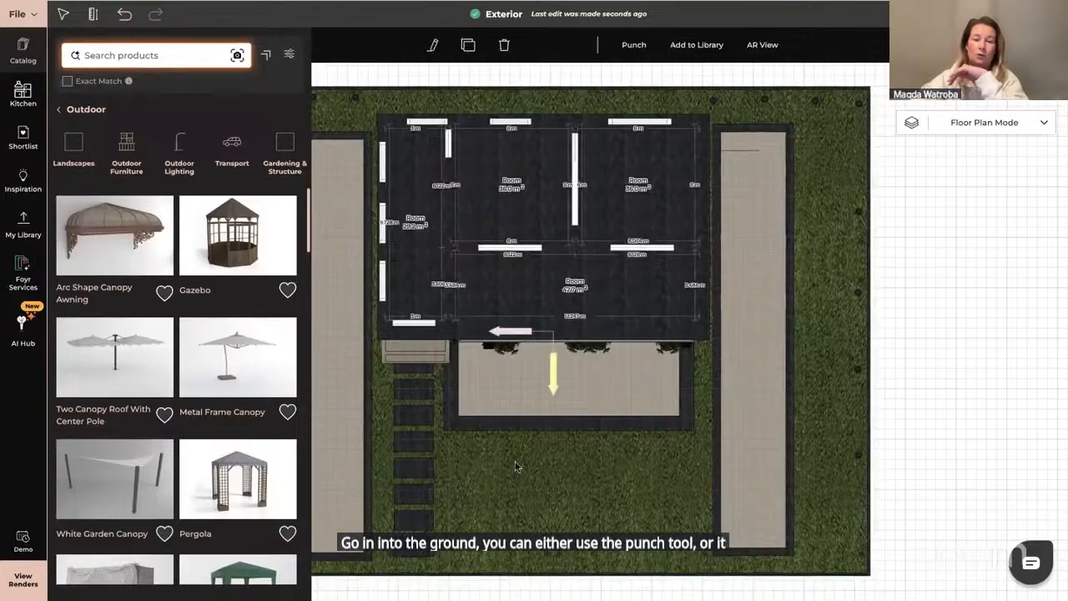
key(Delete)
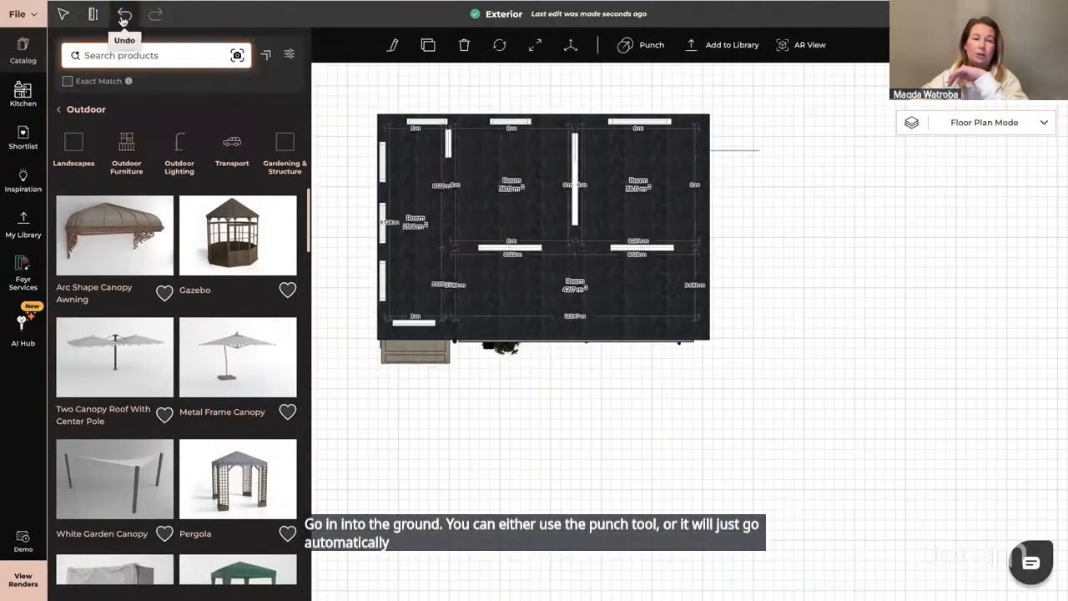
click(124, 19)
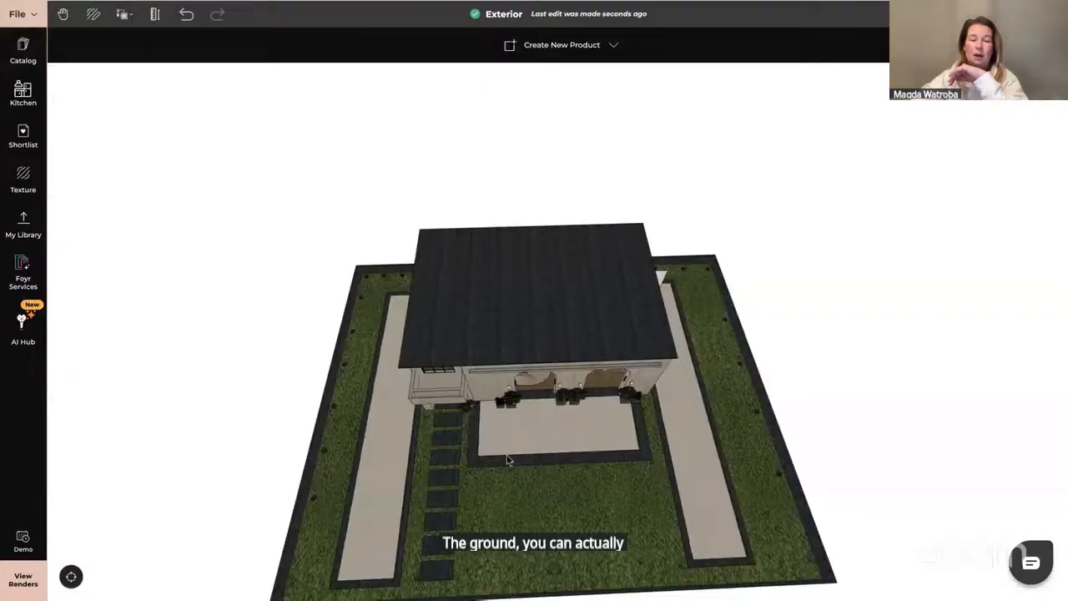
- Examine the ground model in the 3D view from above and from the front, including how it surrounds the house
drag(508, 458, 654, 458)
drag(549, 344, 652, 376)
right_drag(539, 204, 529, 396)
drag(529, 396, 530, 435)
click(528, 334)
drag(451, 342, 527, 336)
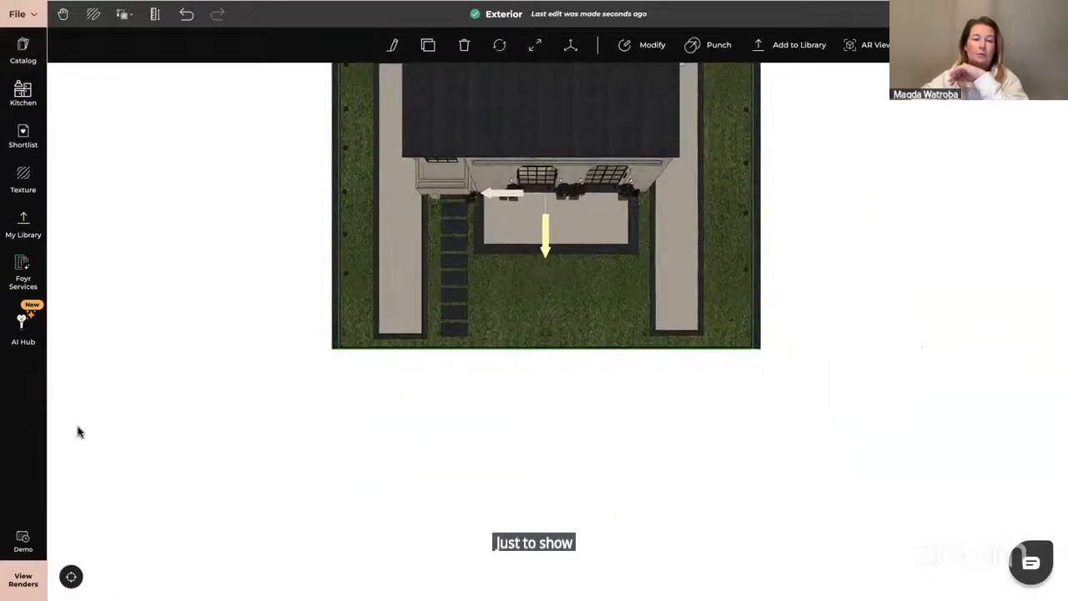
click(79, 432)
drag(427, 385, 423, 324)
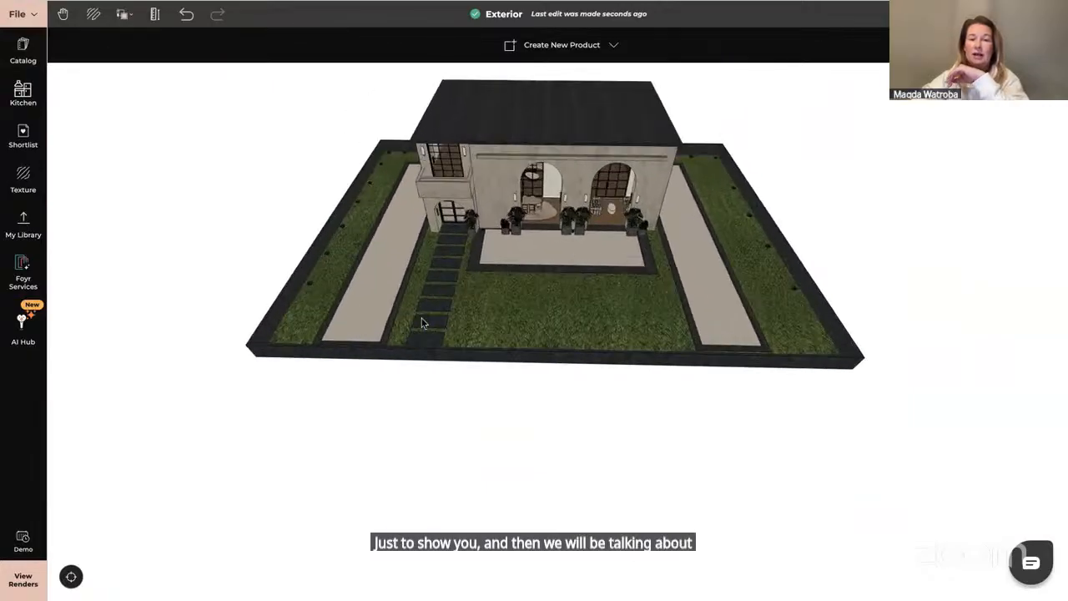
scroll(423, 323, up, 2)
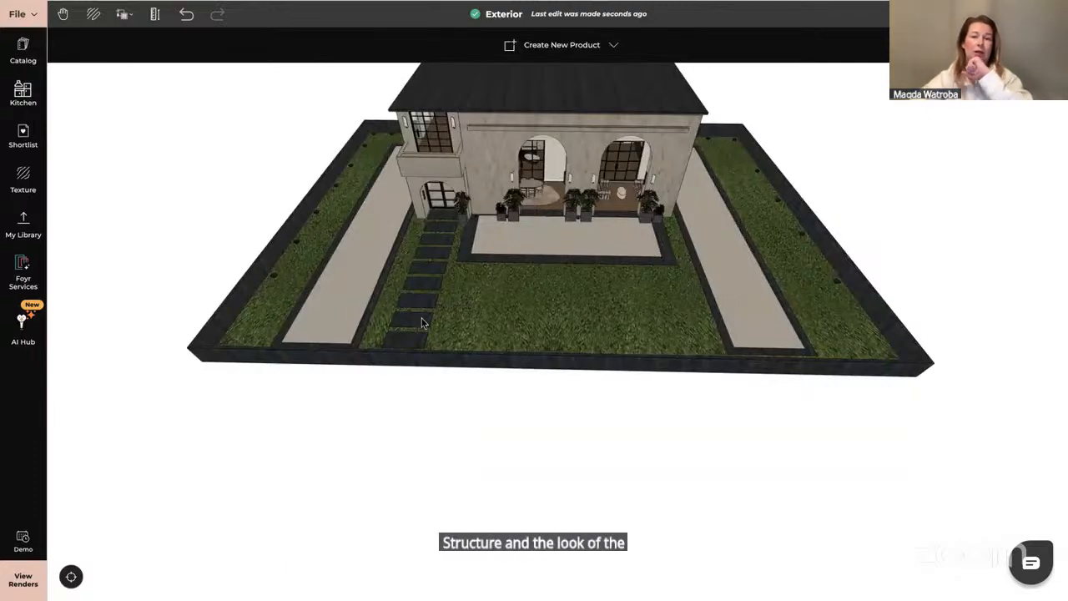
- Search the product catalog for "swimming pool" and place the pool with rounded ends on the lawn in front of the house
click(23, 51)
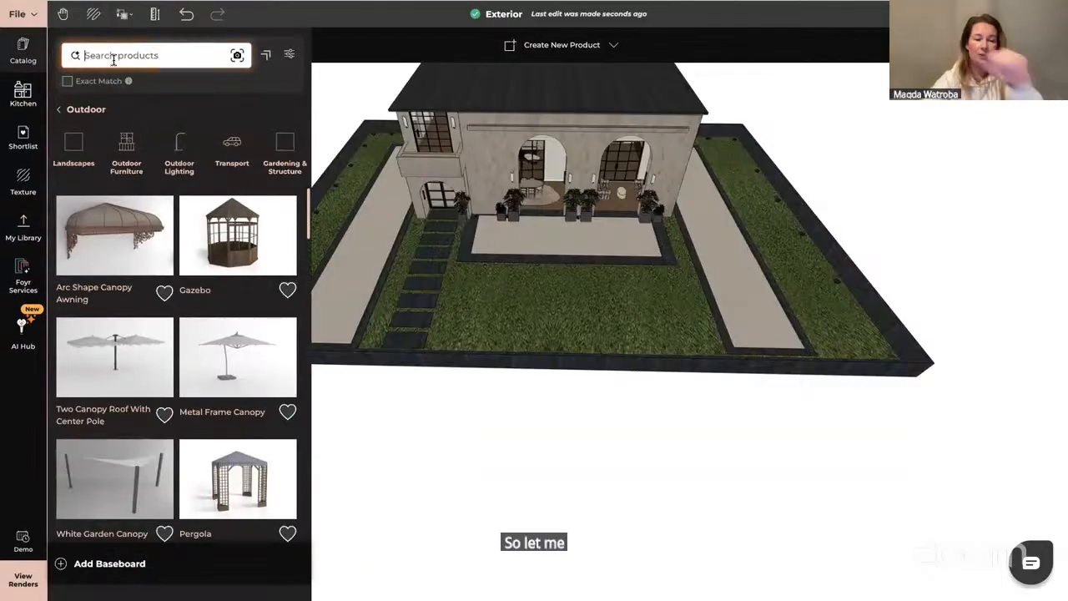
click(114, 56)
text(swimmi)
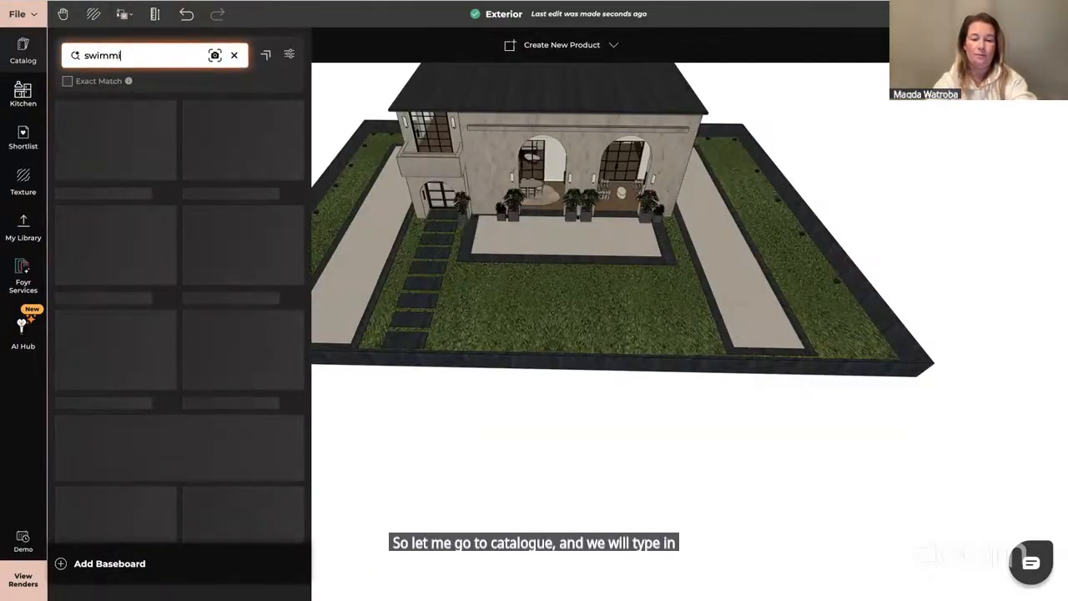
text(ng pool)
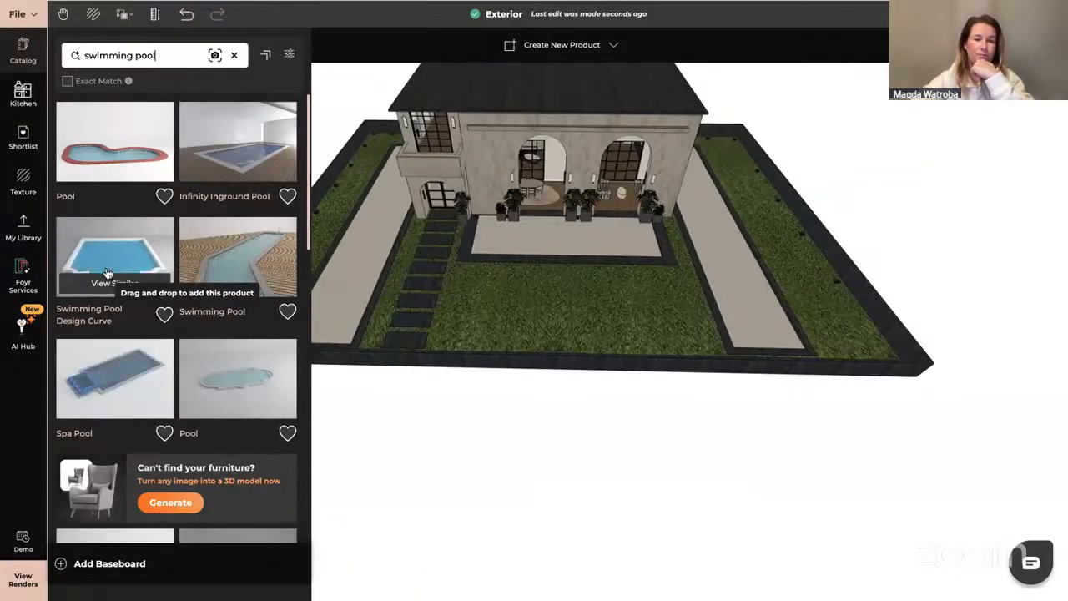
click(247, 382)
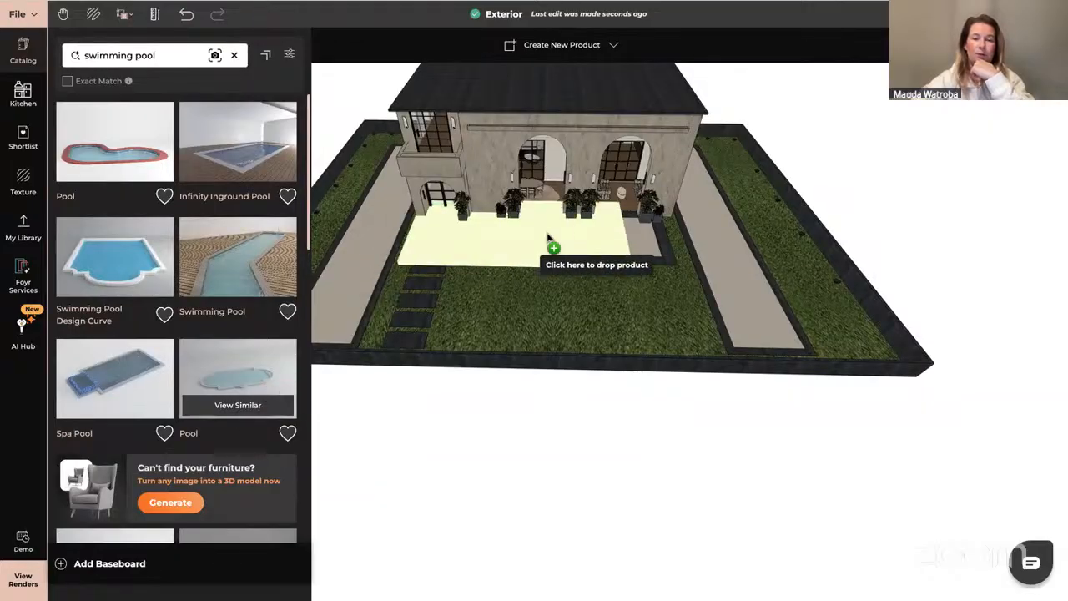
click(577, 306)
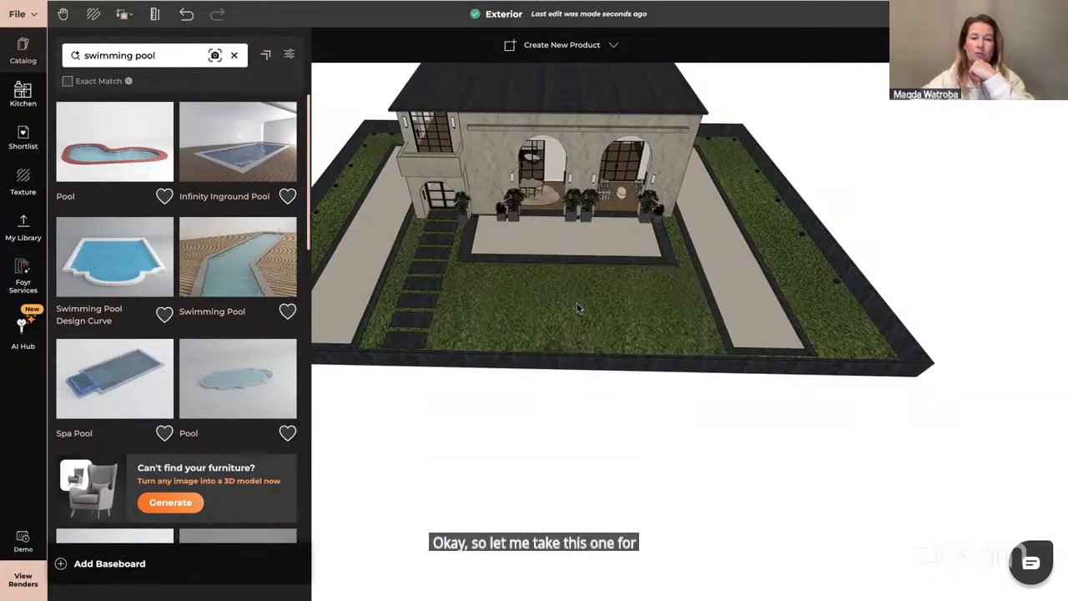
drag(589, 362, 713, 346)
drag(485, 392, 570, 399)
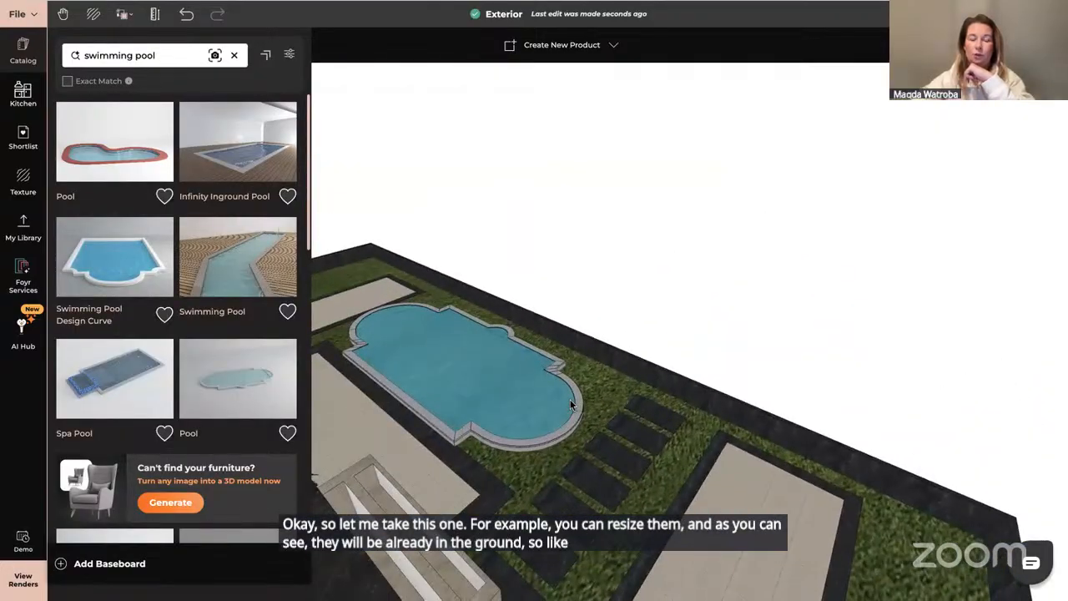
click(464, 370)
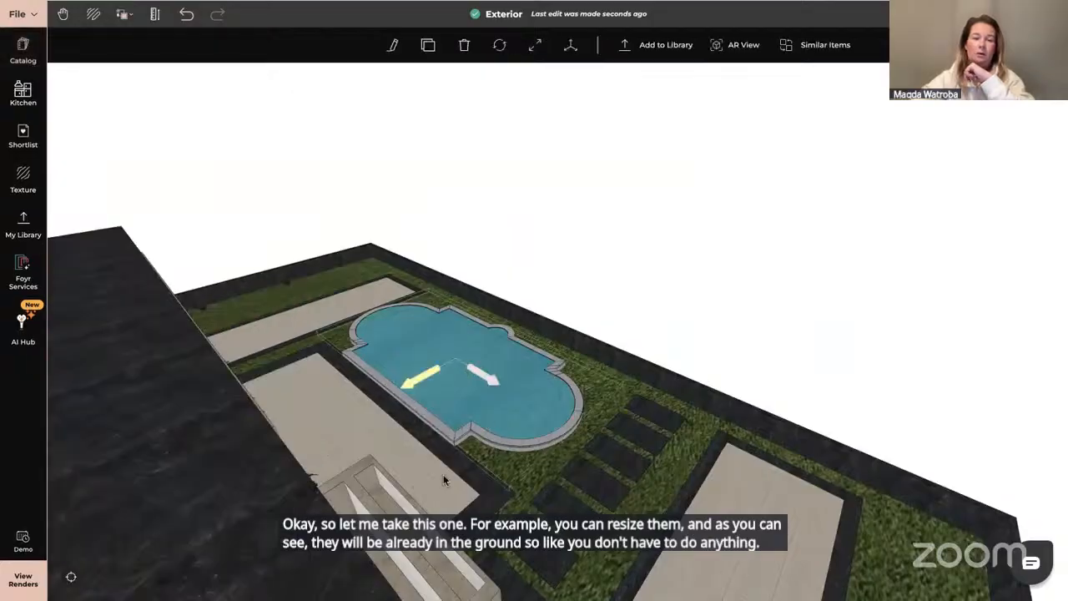
click(52, 436)
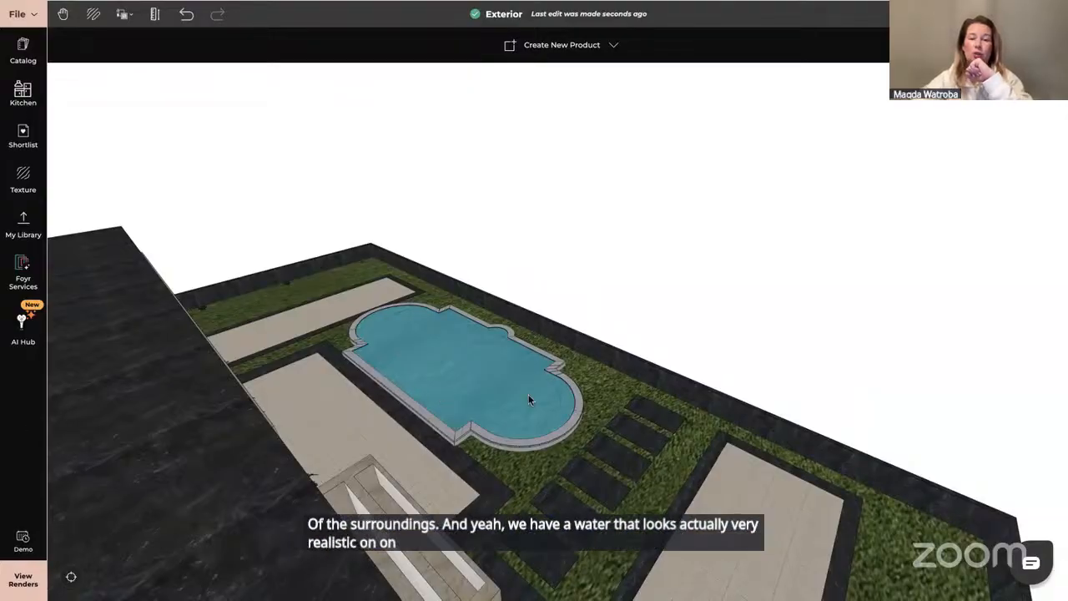
drag(529, 395, 436, 484)
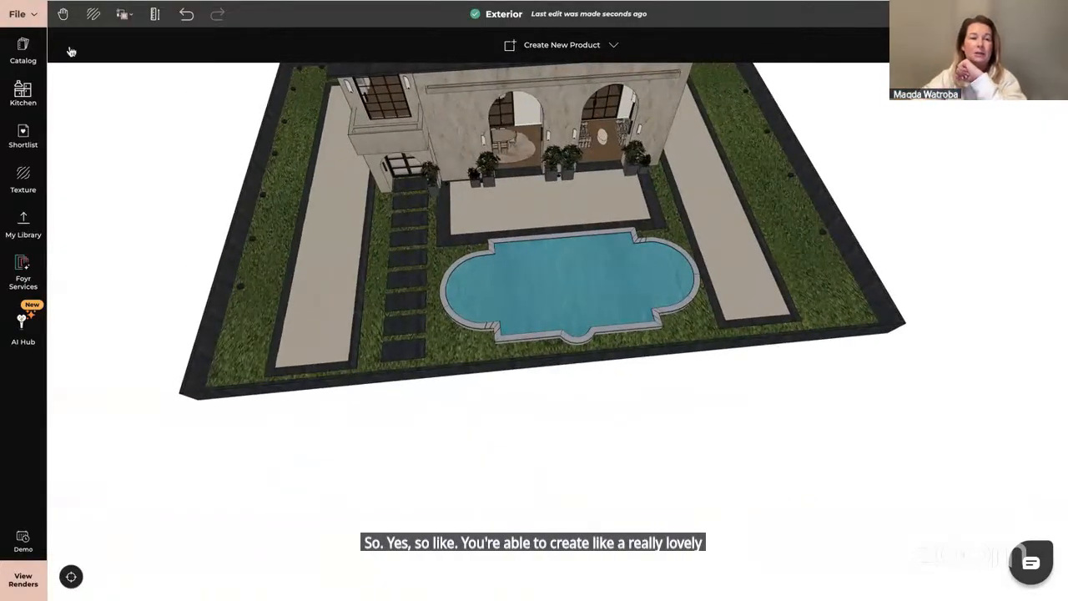
- Clear the catalog search and browse the Shrubs in the Outdoor category's Landscapes section
click(23, 50)
triple_click(152, 56)
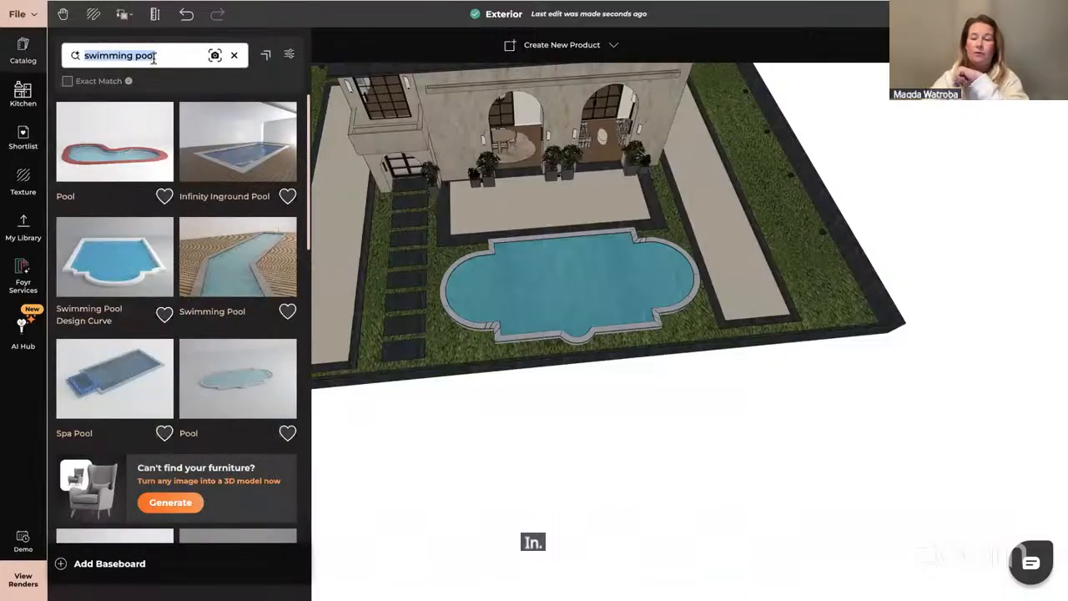
key(BackSpace)
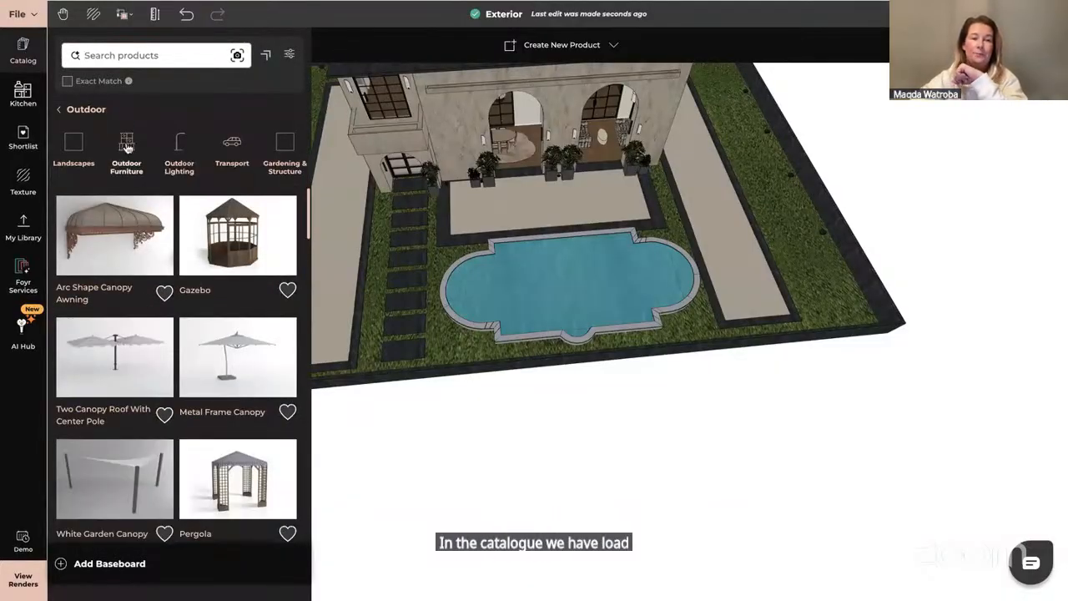
click(75, 146)
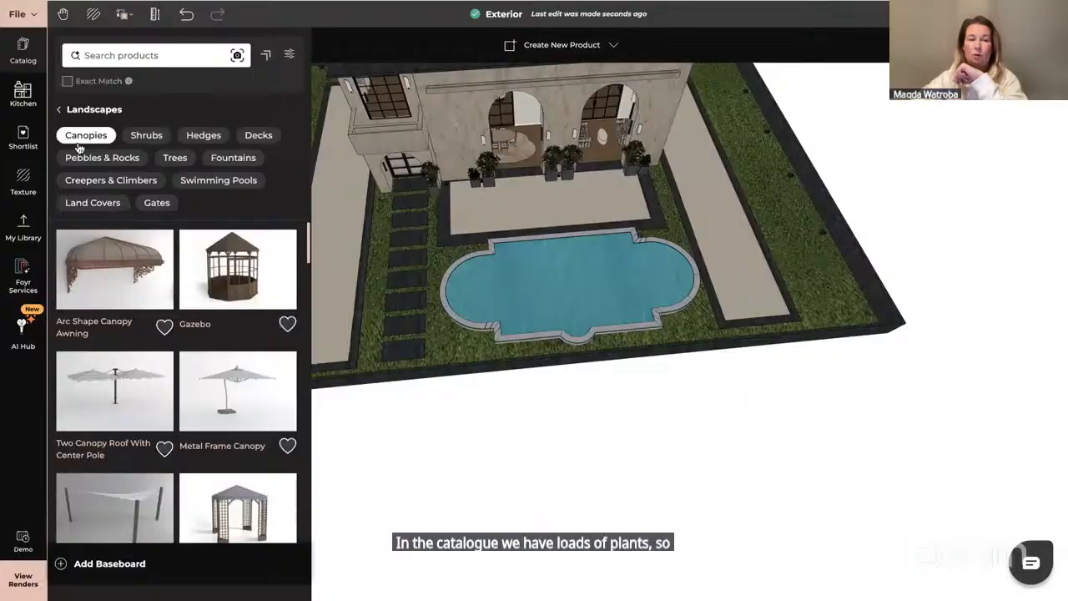
click(145, 136)
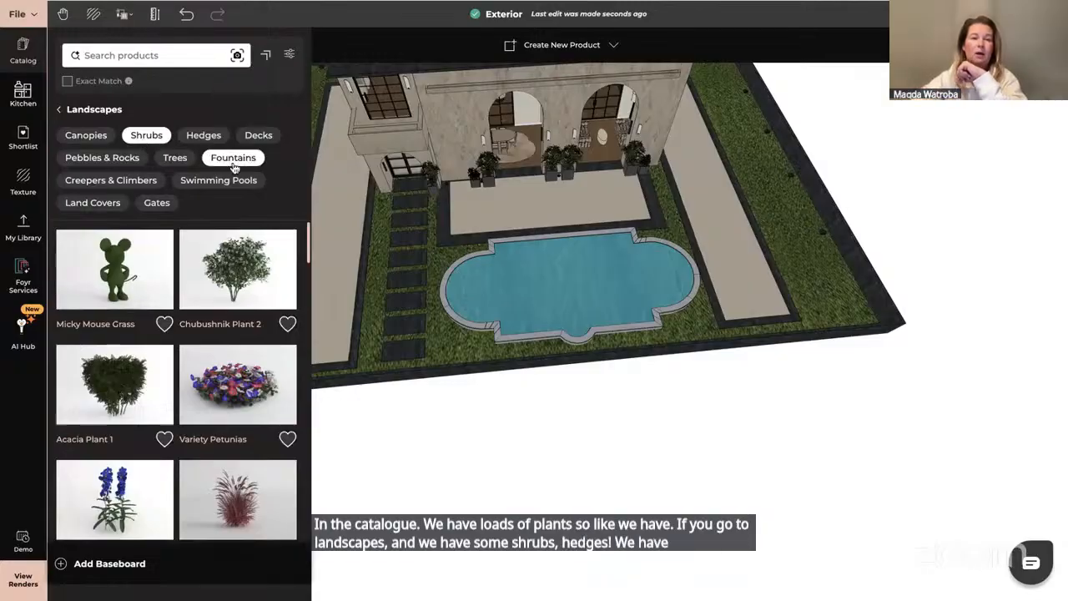
scroll(177, 461, down, 3)
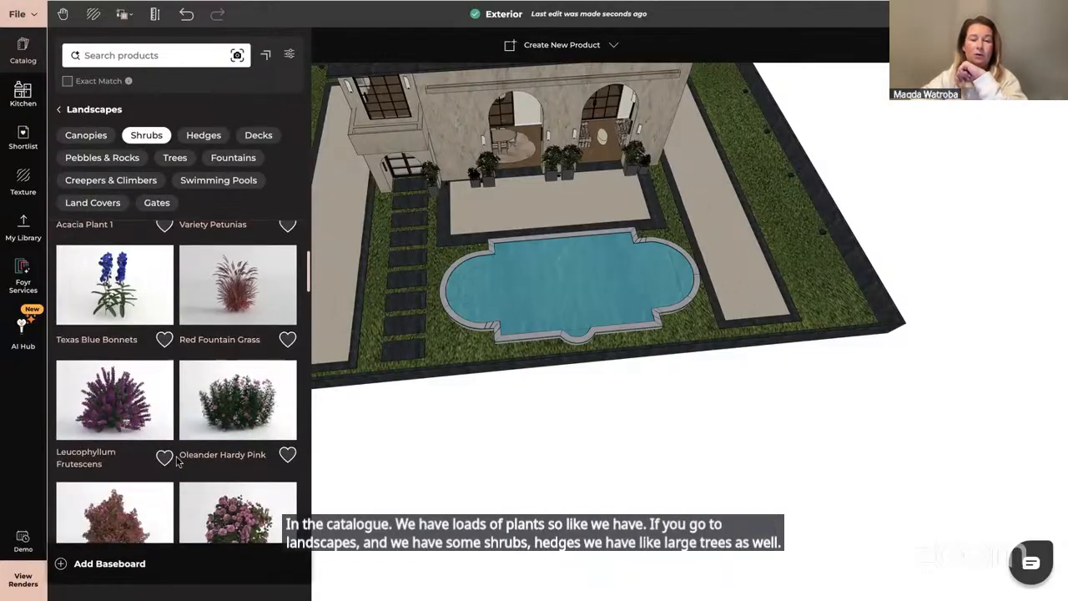
scroll(177, 461, down, 4)
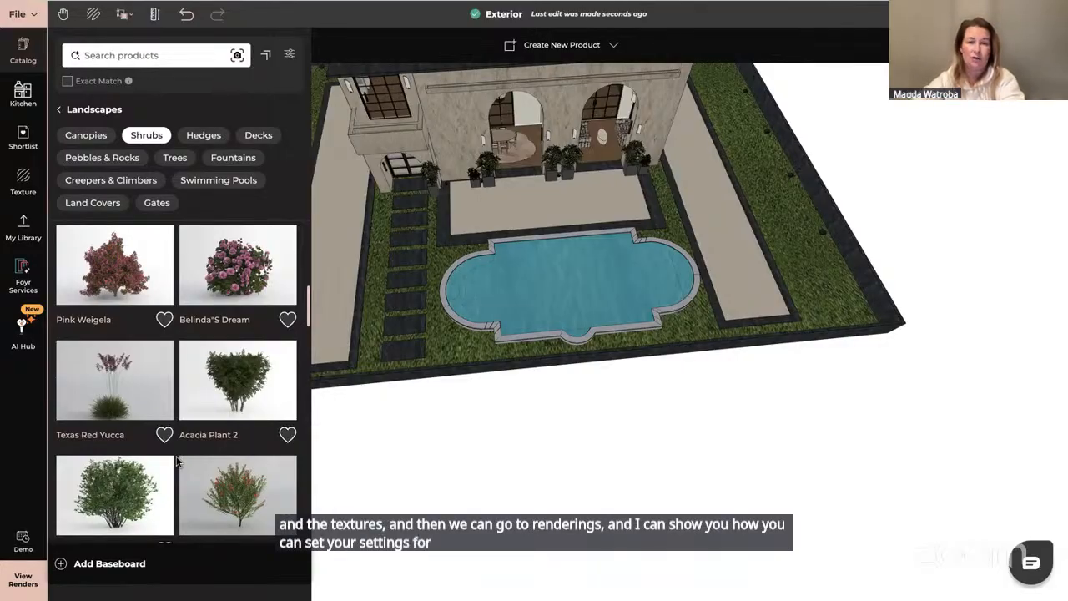
click(411, 301)
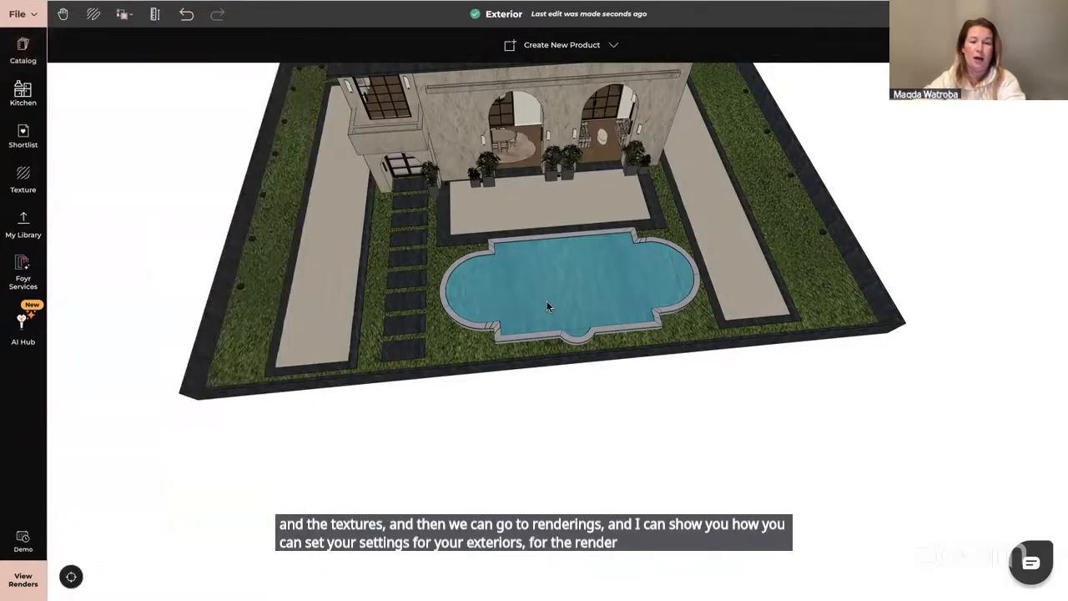
drag(613, 344, 642, 313)
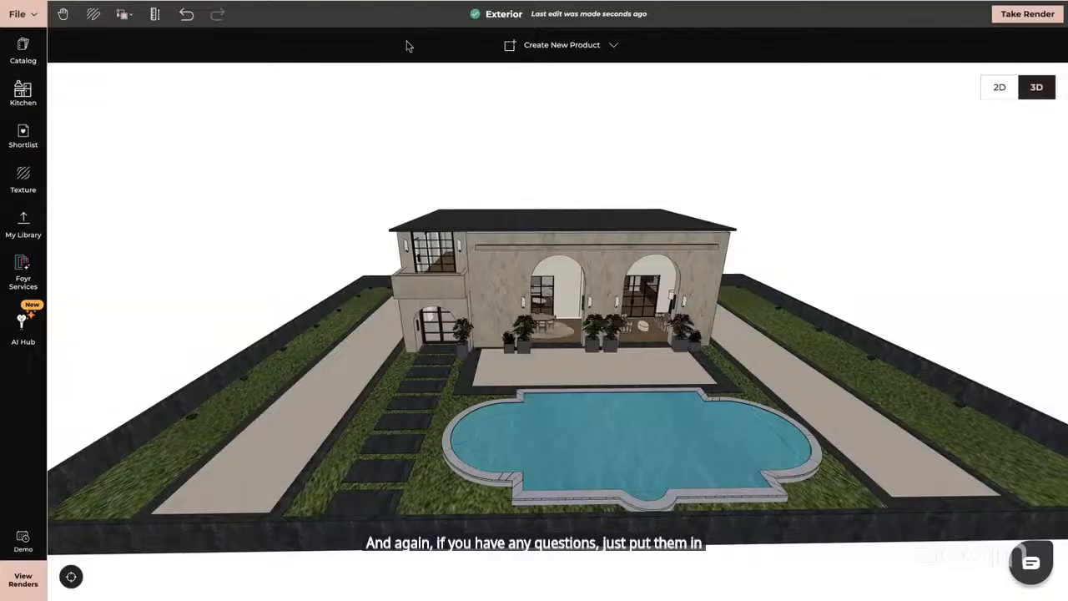
- Delete the swimming pool from the lawn in front of the house
click(639, 426)
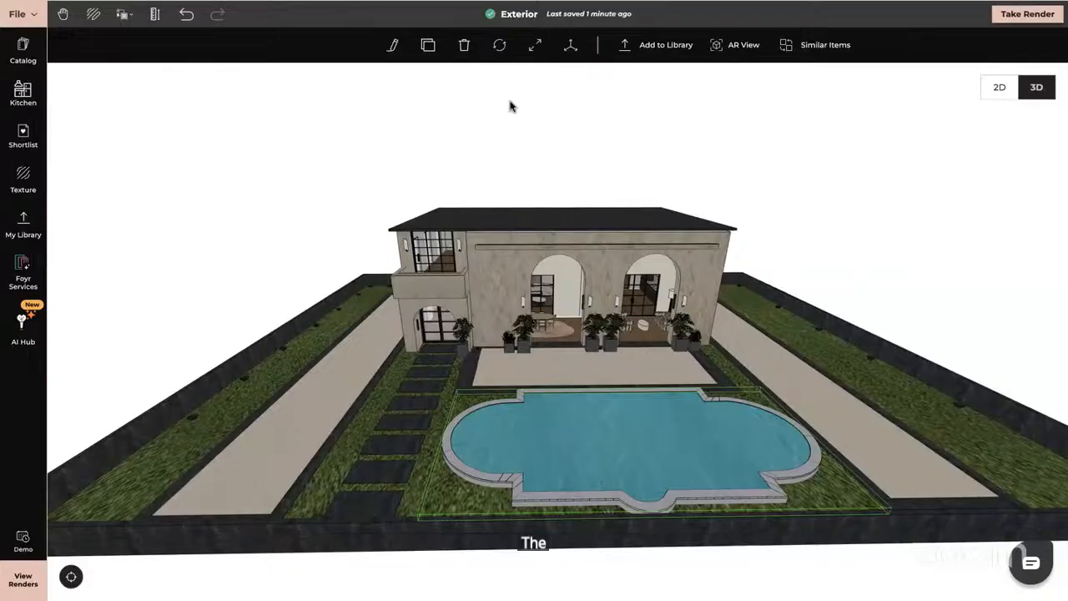
click(221, 234)
click(603, 443)
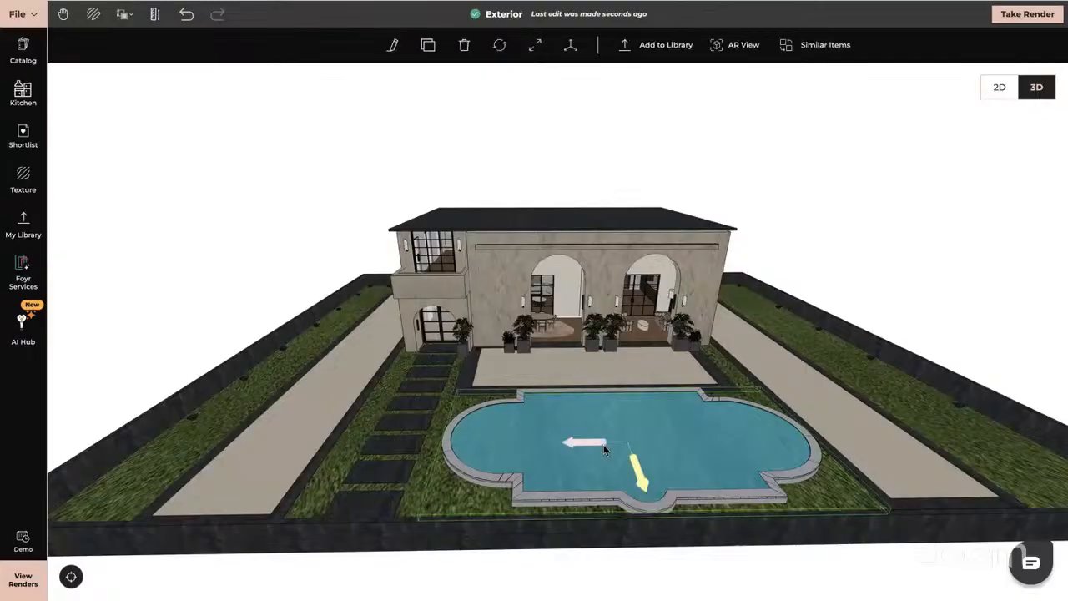
key(Delete)
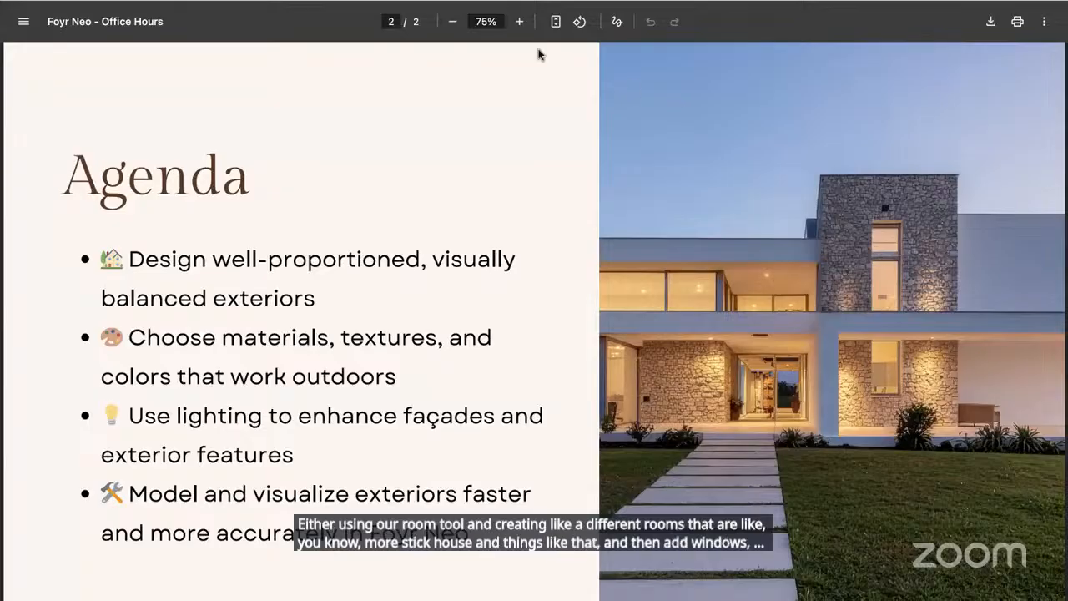
- Return from the agenda slide to the Exterior project and examine the house from the side and from above the front
key(ctrl+Tab)
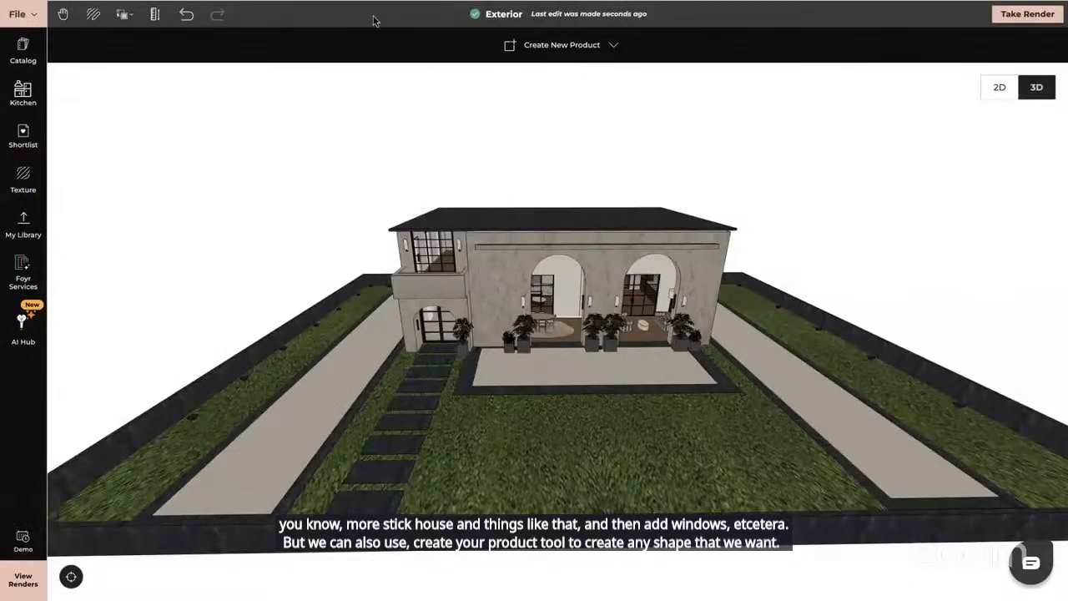
drag(698, 371, 584, 364)
drag(656, 310, 686, 365)
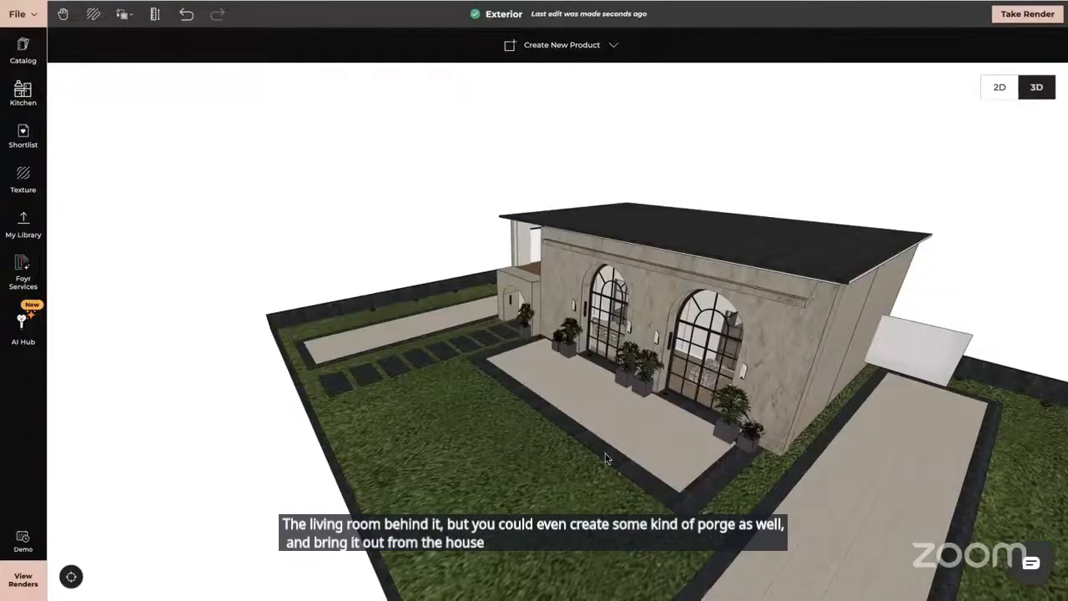
drag(515, 445, 596, 485)
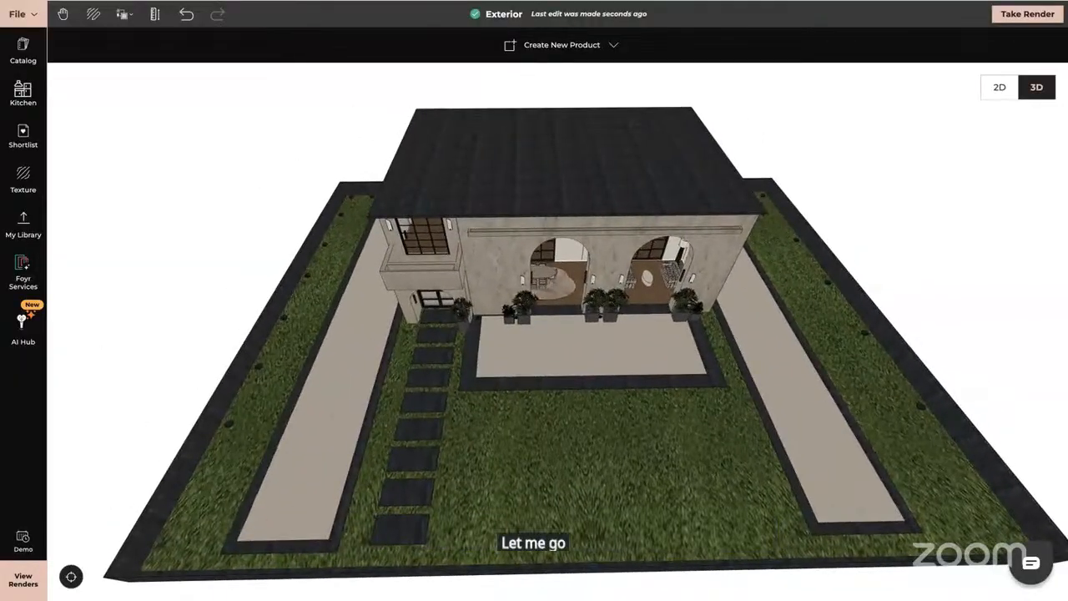
- Create a new project named "Exterior 1" from the projects dashboard and open it
click(100, 1)
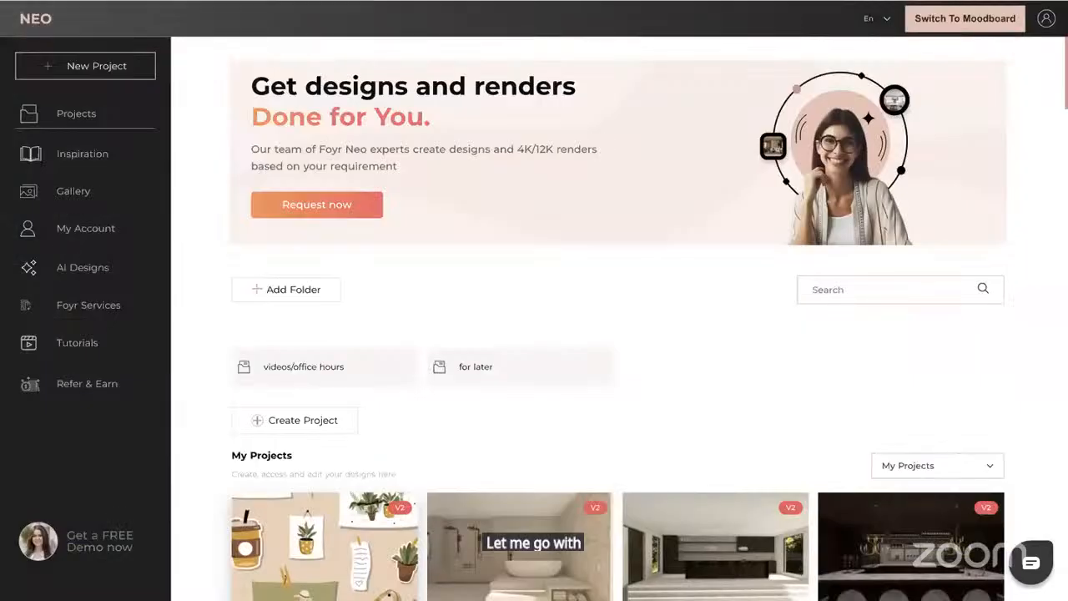
click(290, 426)
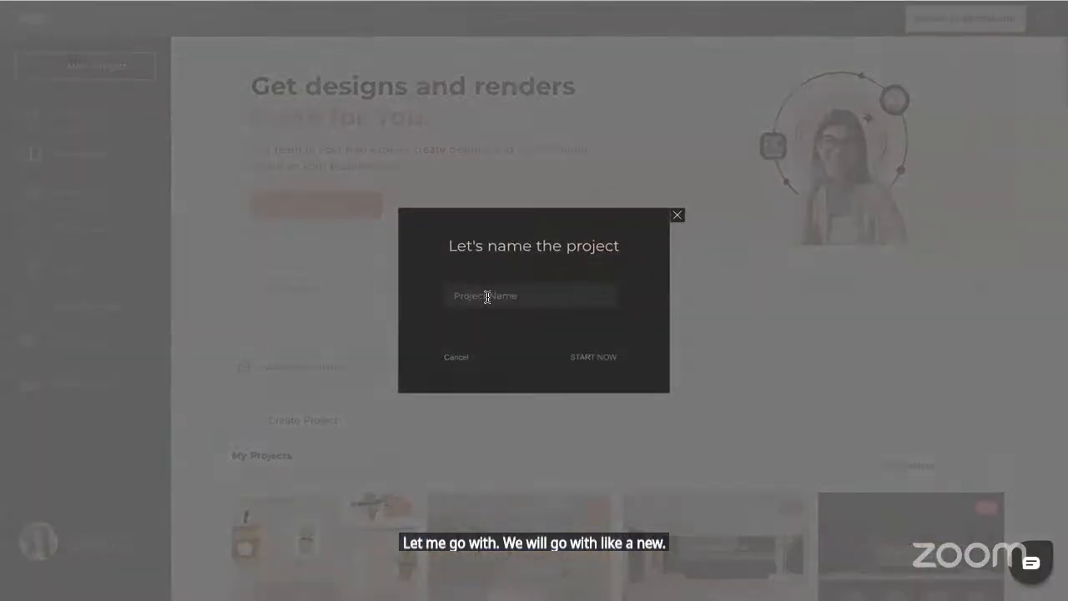
click(487, 296)
text(exteriop)
key(BackSpace)
key(BackSpace)
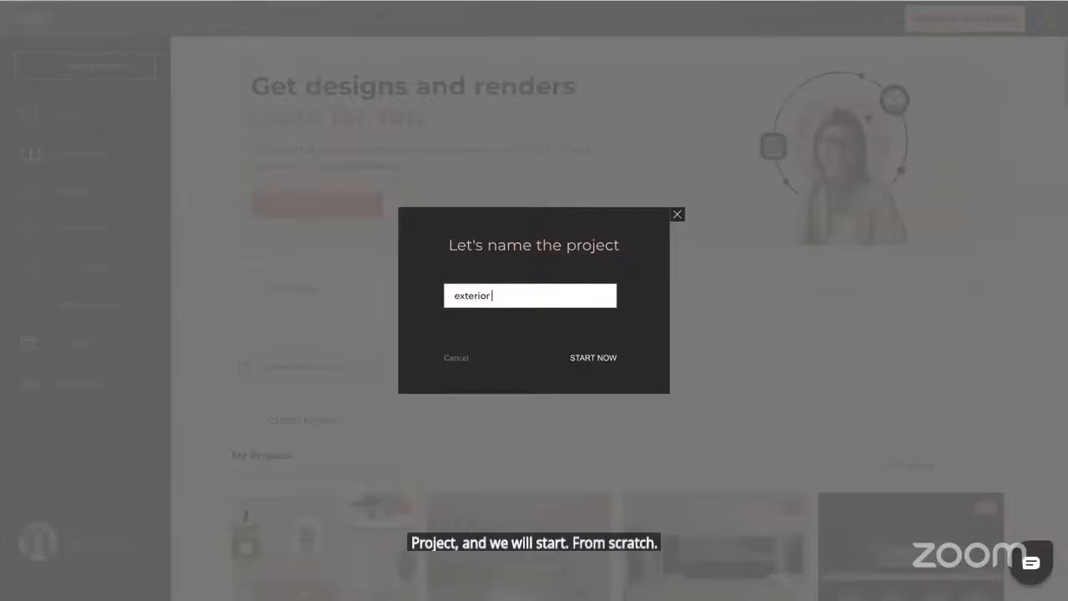
click(590, 358)
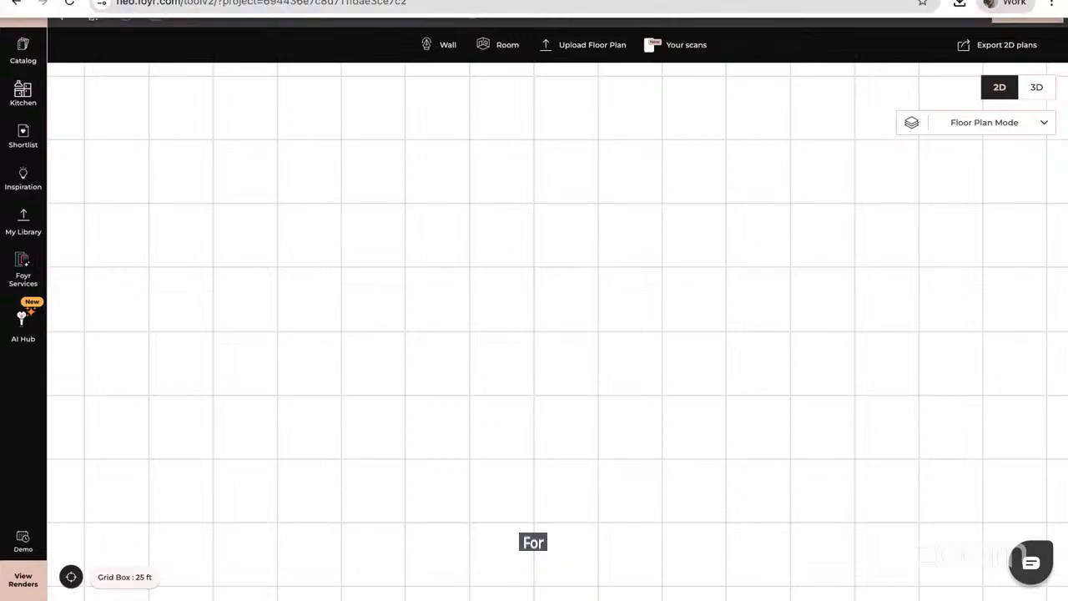
- View the agenda slide in the Office Hours presentation and return to the Exterior 1 project
mouse_move(649, 8)
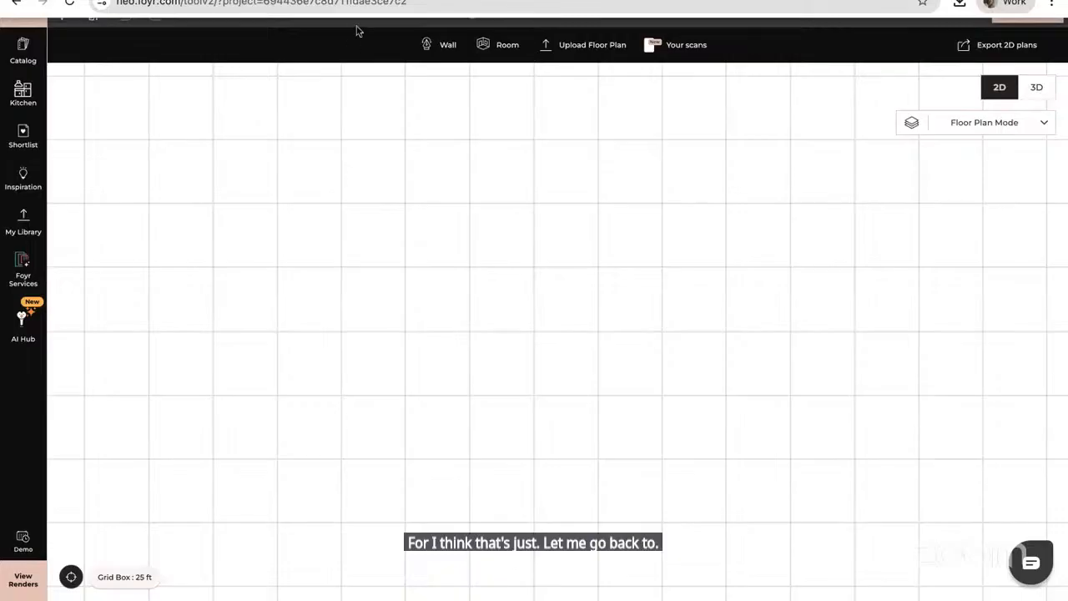
click(834, 2)
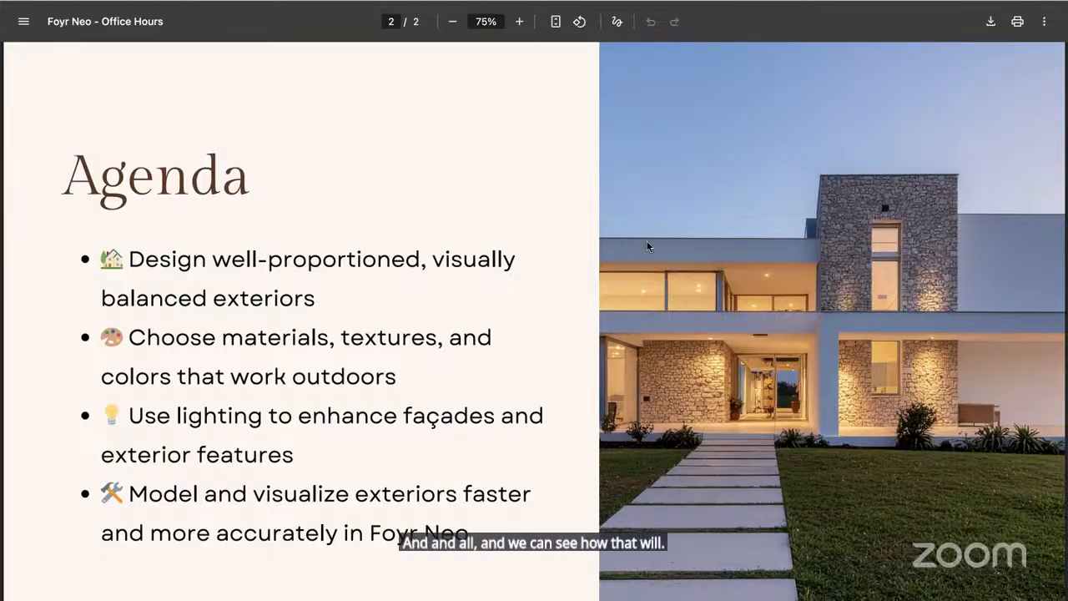
click(251, 1)
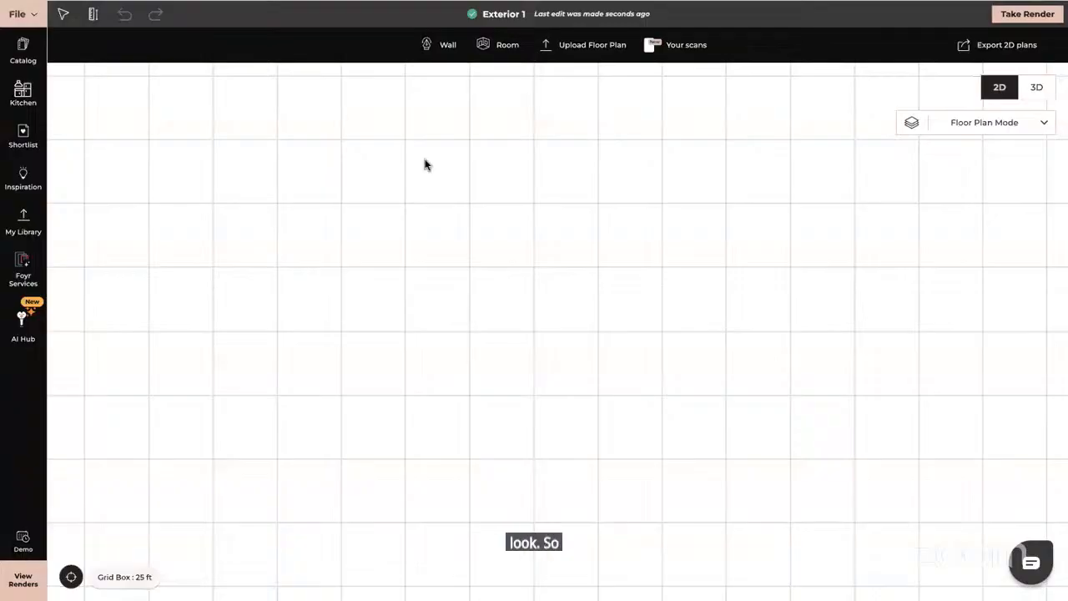
- Set the dimension units of the Exterior 1 project to metres
click(25, 18)
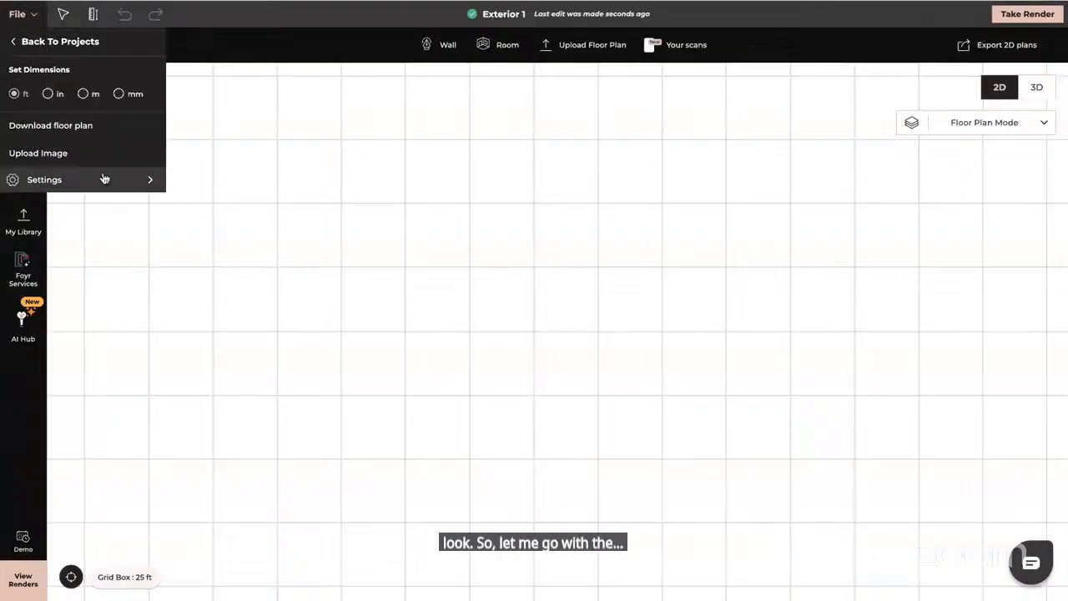
click(83, 93)
click(21, 460)
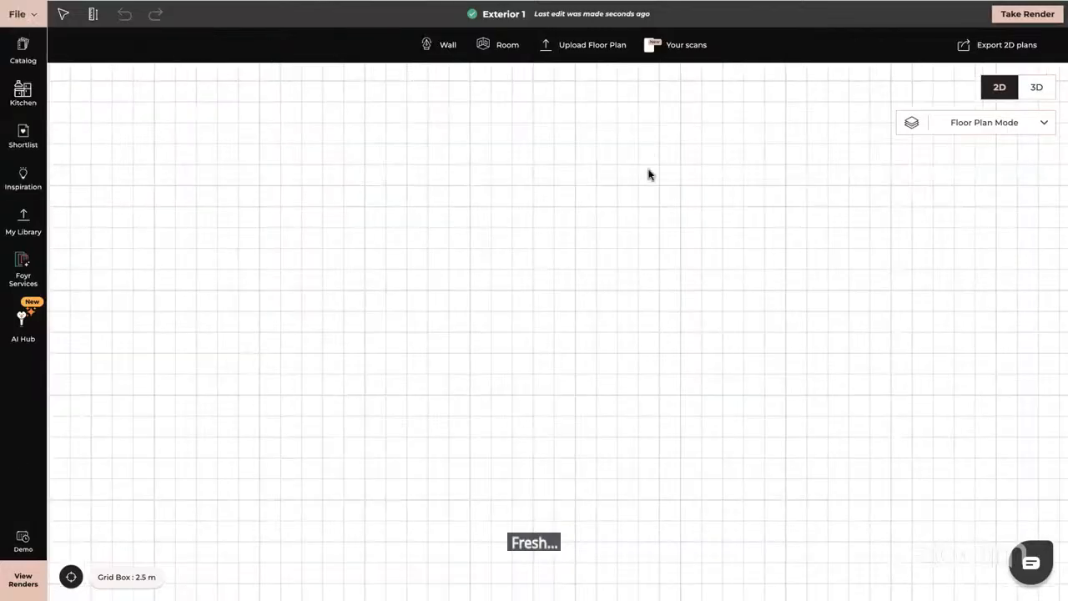
- Draw a rectangular room 15 m wide and 10 m deep as the main body of the house
click(505, 49)
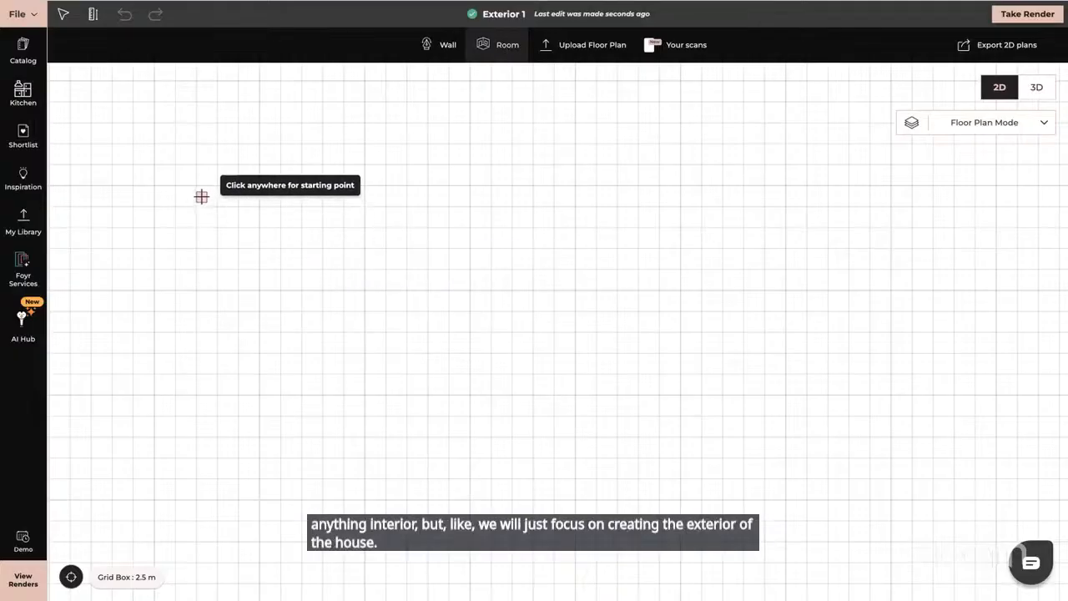
click(192, 145)
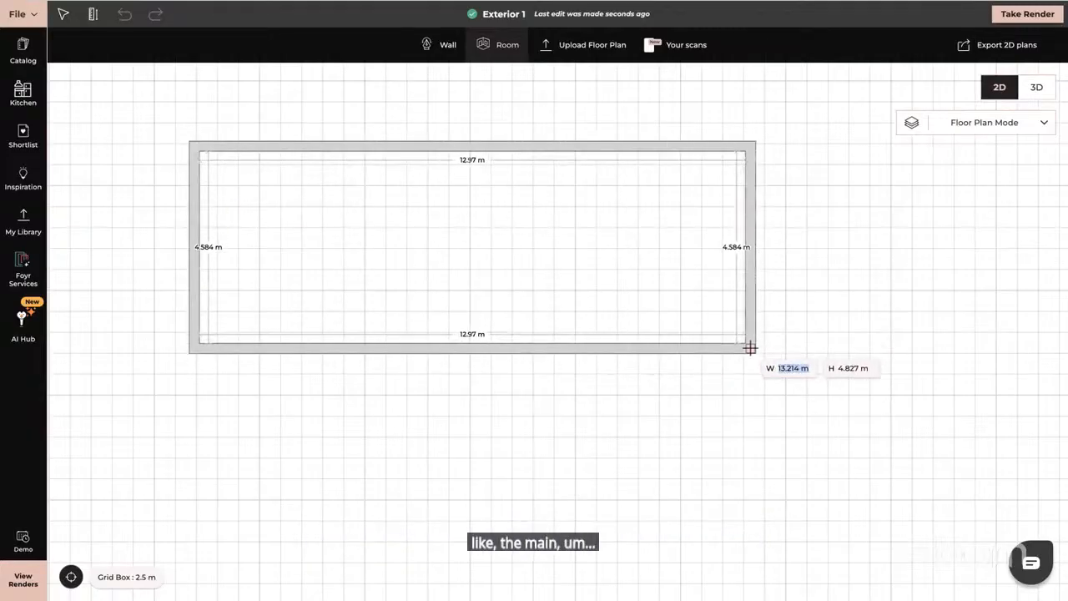
text(1)
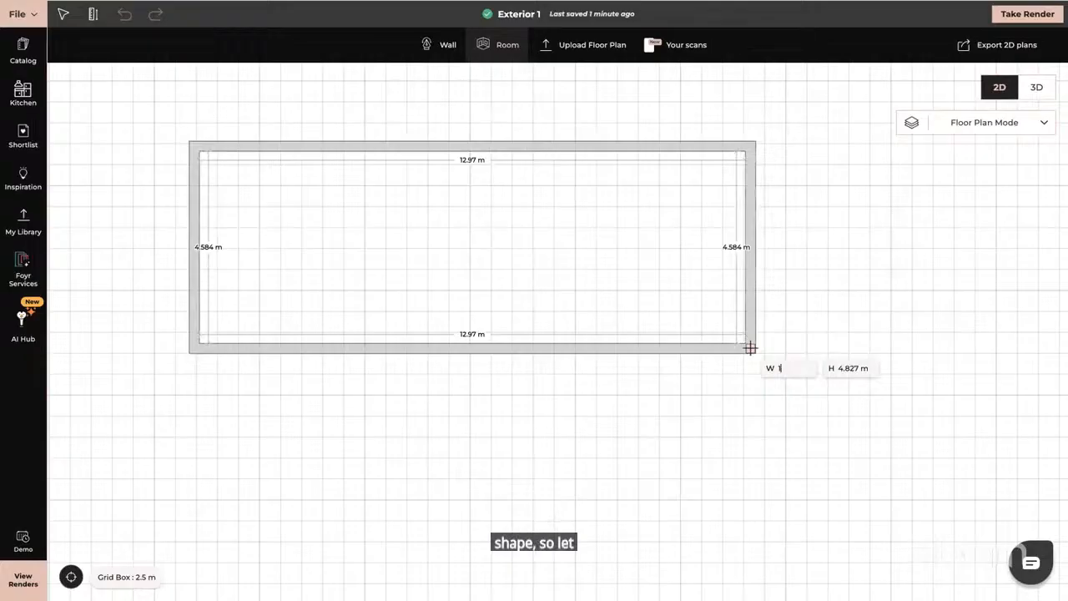
text(5)
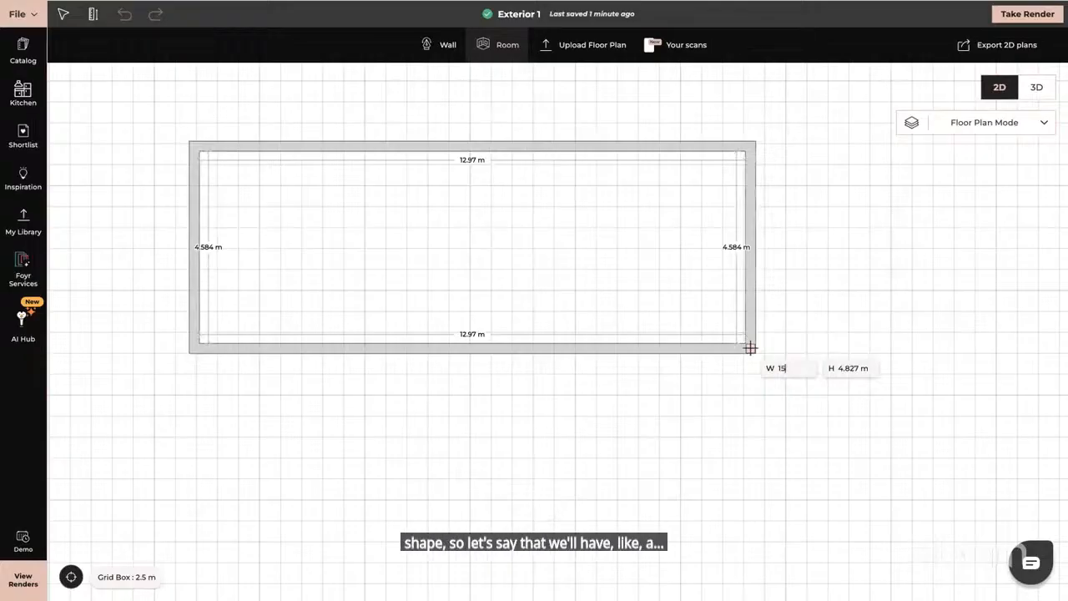
key(Tab)
text(10)
key(Return)
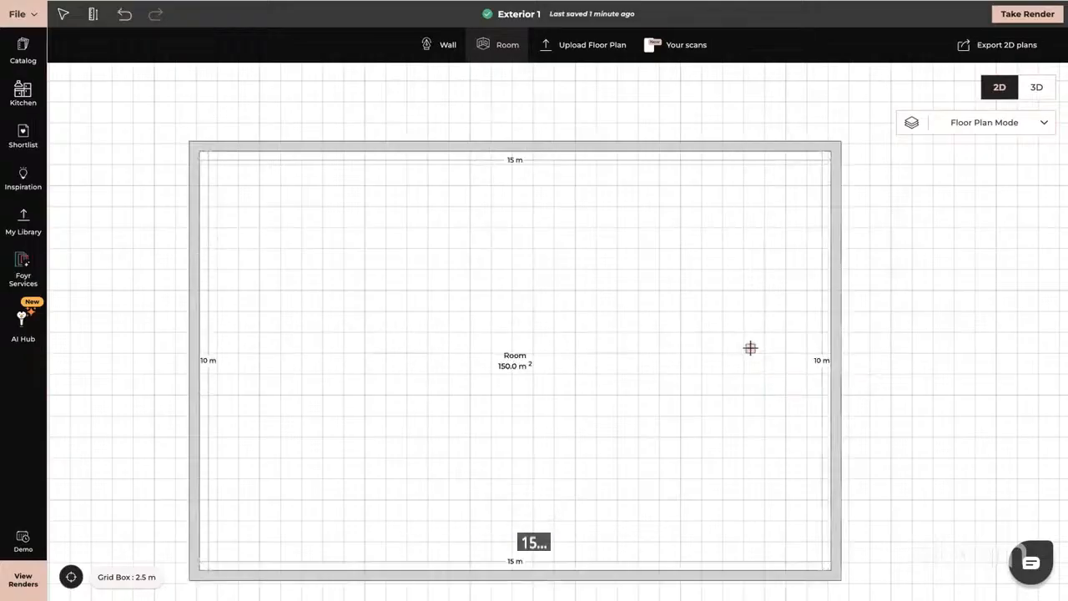
scroll(607, 429, down, 3)
drag(608, 429, 581, 351)
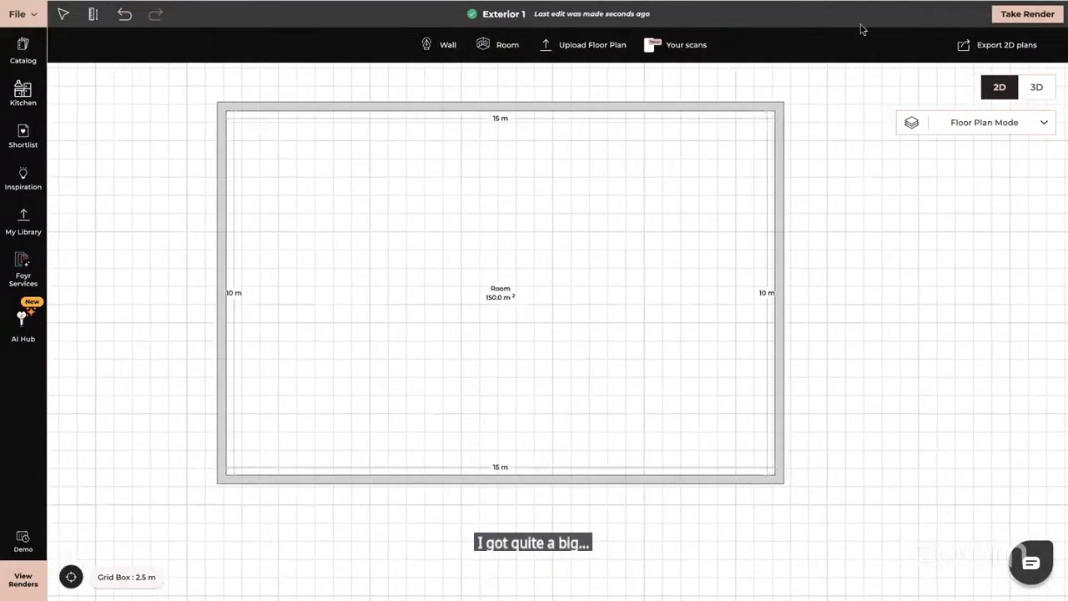
- Check the house photo on the agenda slide and draw a small room about 4.3 by 1.2 m against the main room's lower wall
click(885, 0)
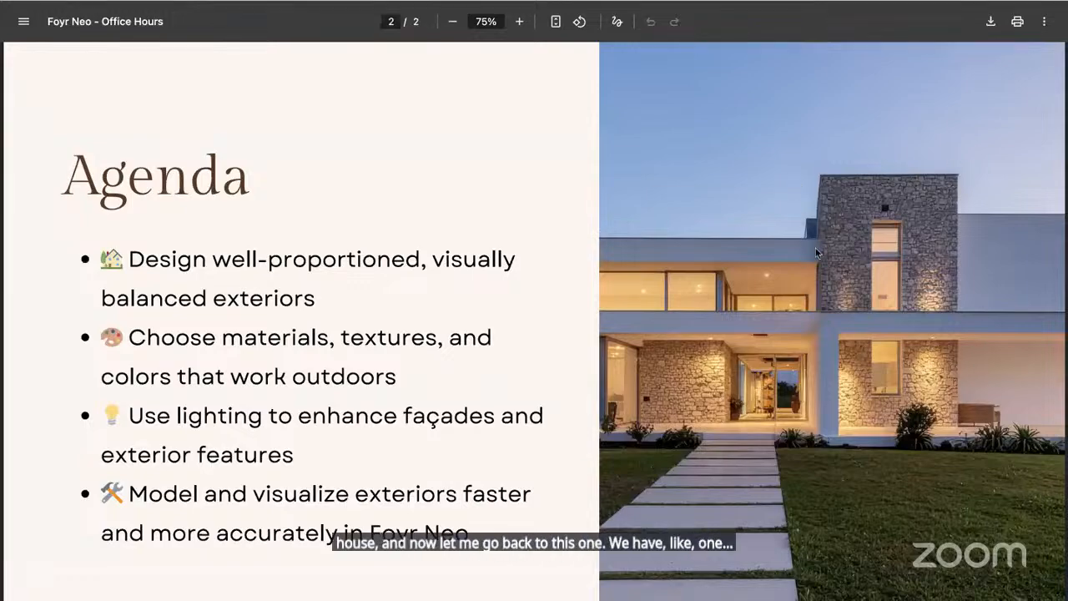
click(667, 1)
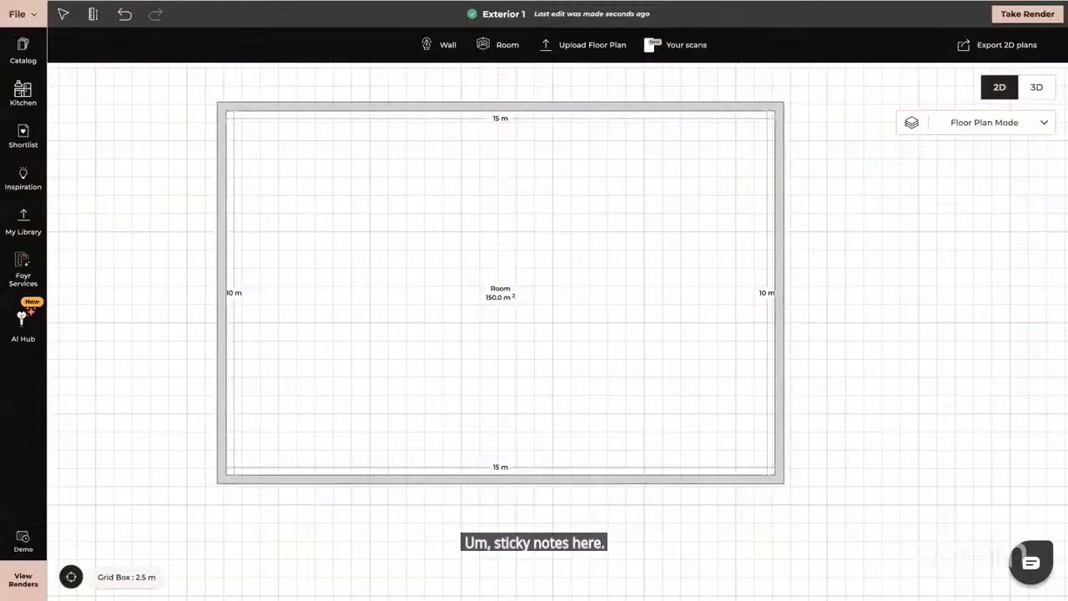
click(490, 44)
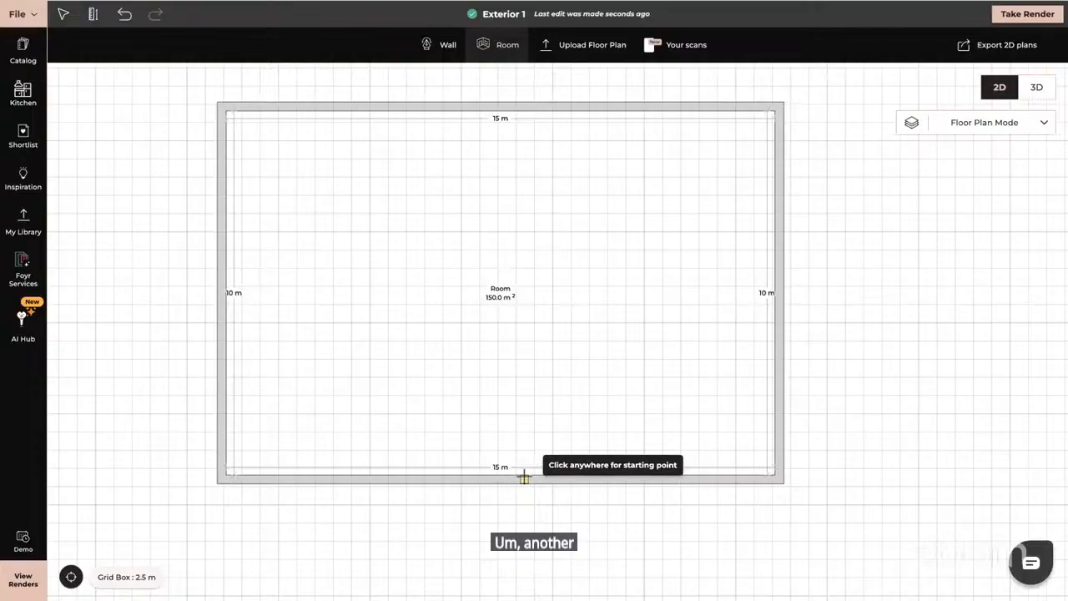
click(517, 477)
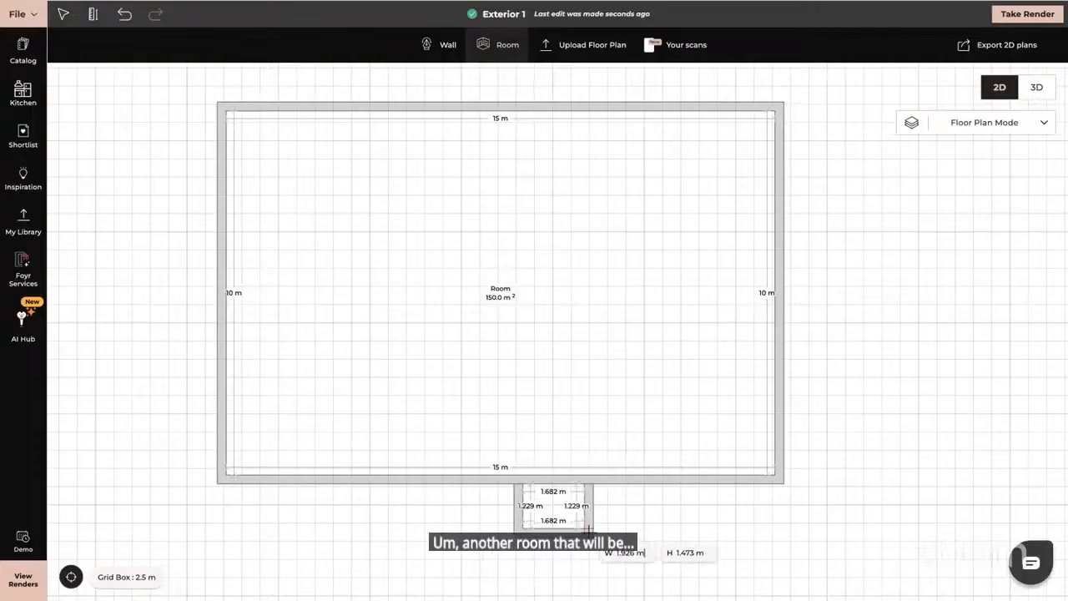
click(684, 531)
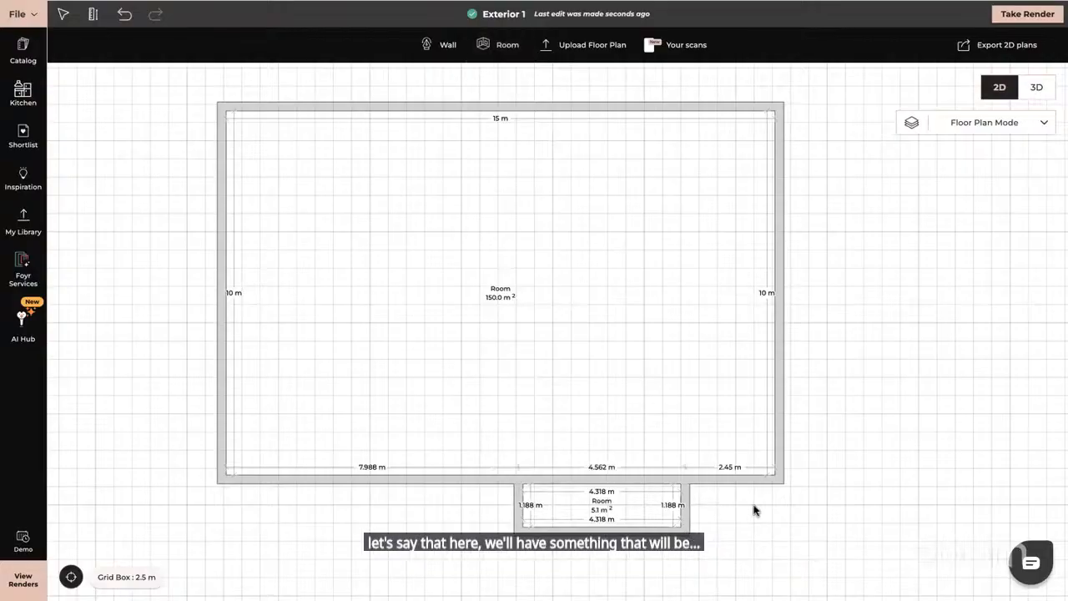
- Draw a side room about 8.4 by 6.5 m from the main room's upper-right corner, sharing its right wall
drag(758, 529, 735, 445)
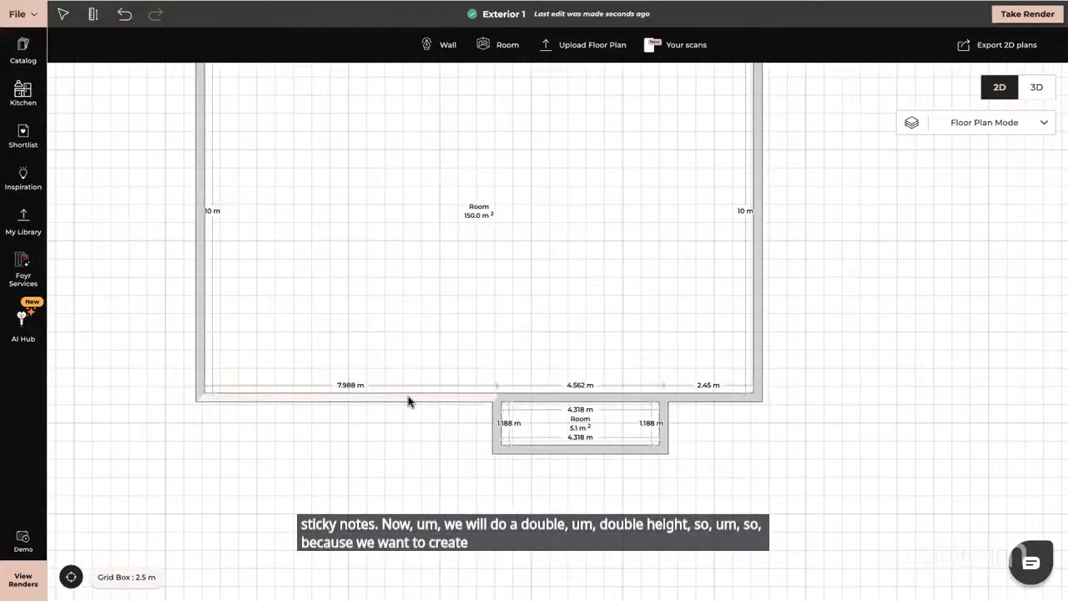
drag(534, 348, 383, 461)
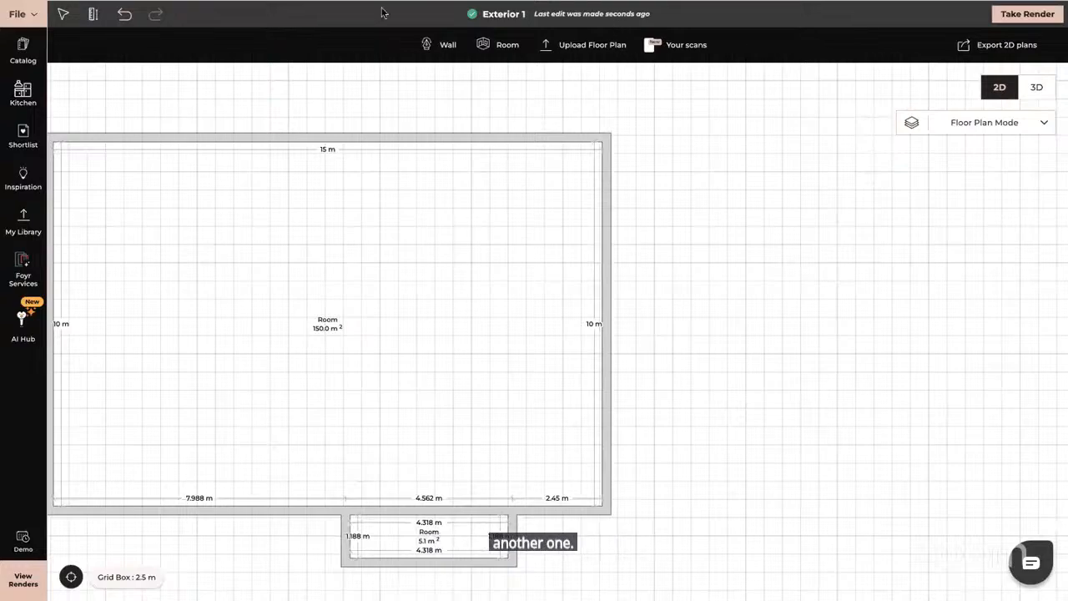
click(494, 44)
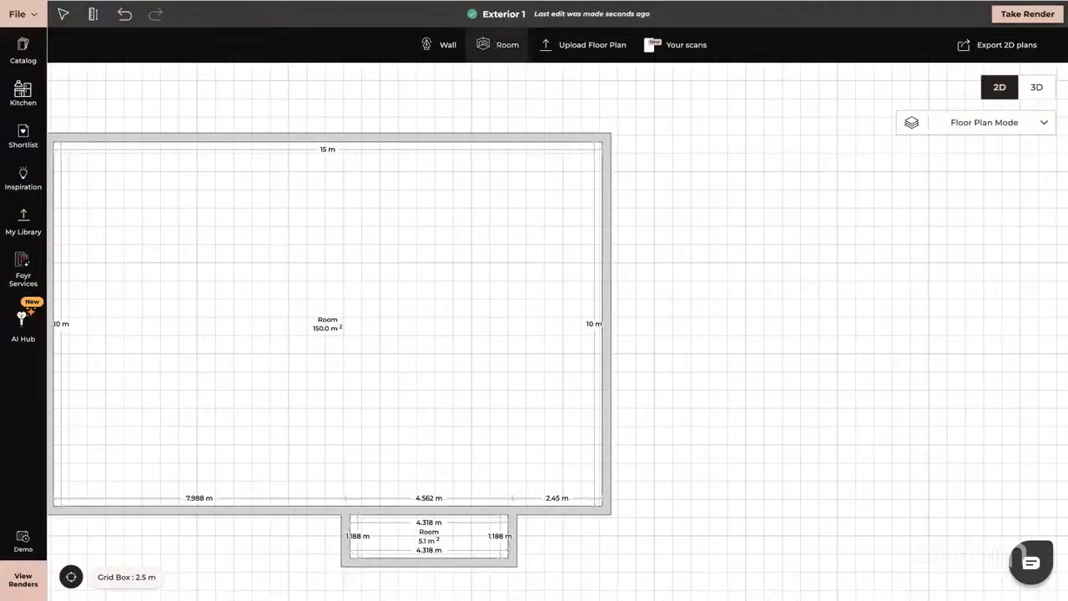
click(604, 142)
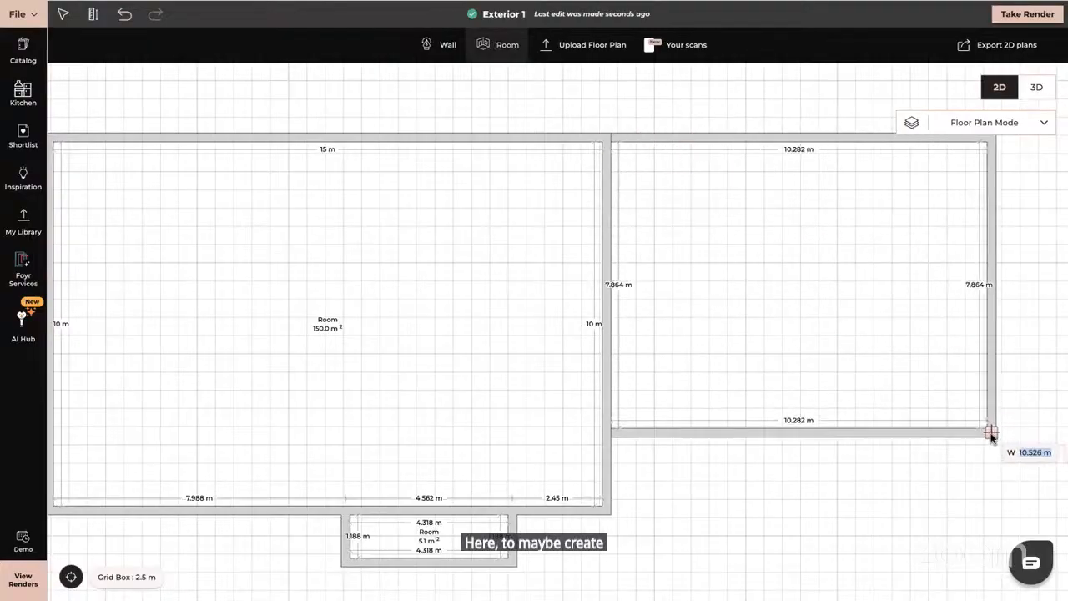
drag(1018, 420, 924, 382)
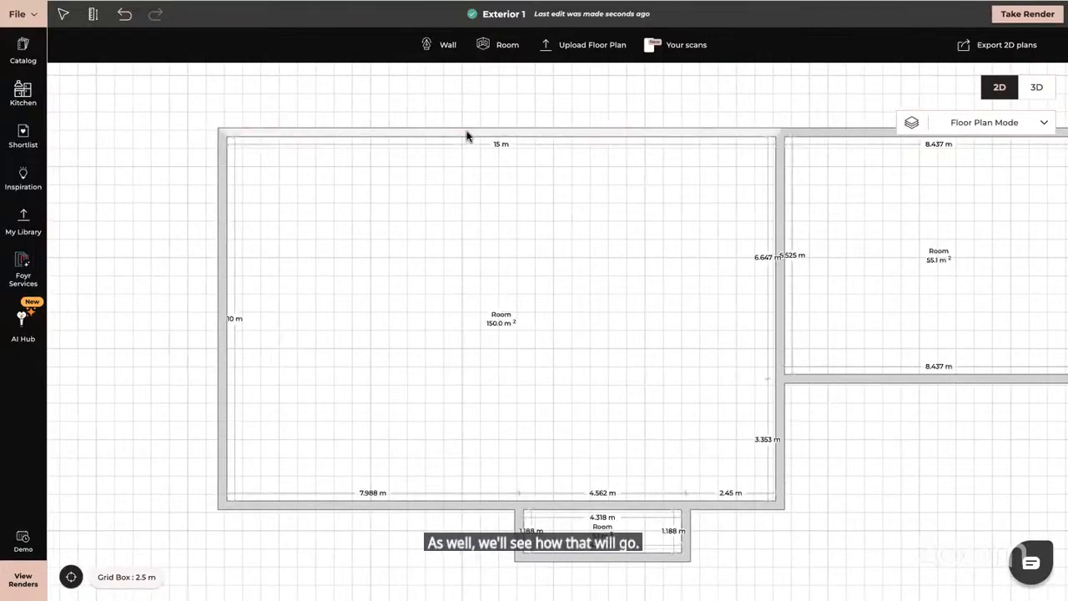
- Set the full wall height of the complete floor plan to 6 m through the main room's upper wall
click(464, 137)
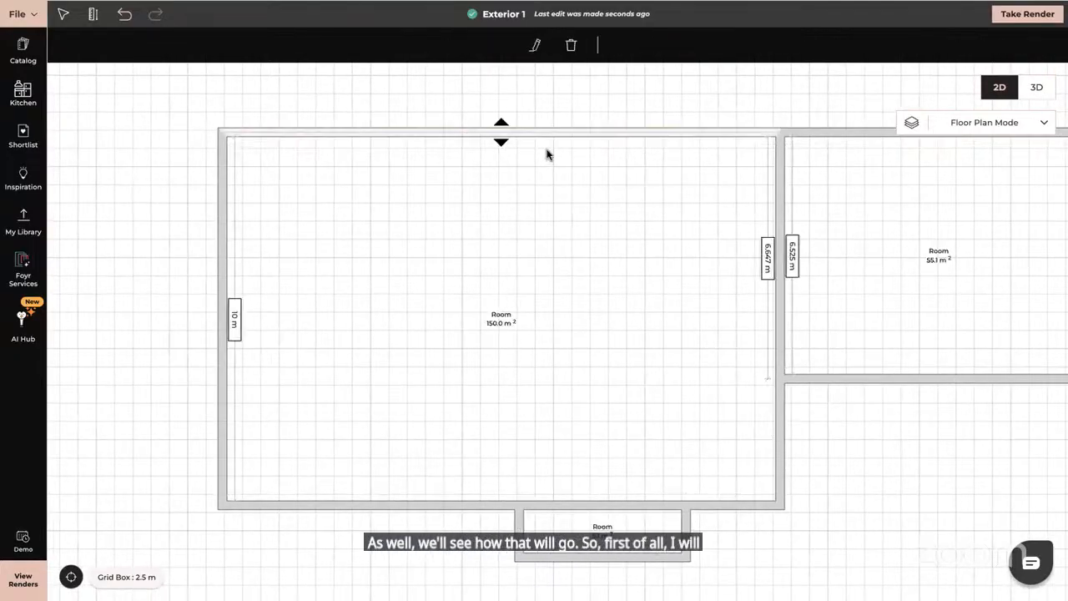
click(534, 50)
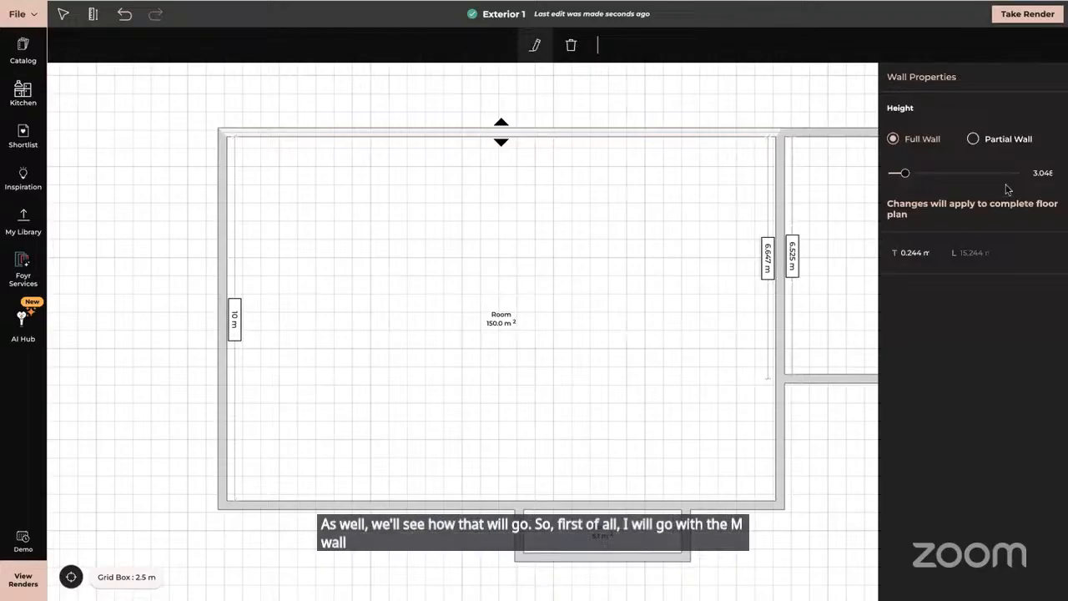
double_click(1040, 172)
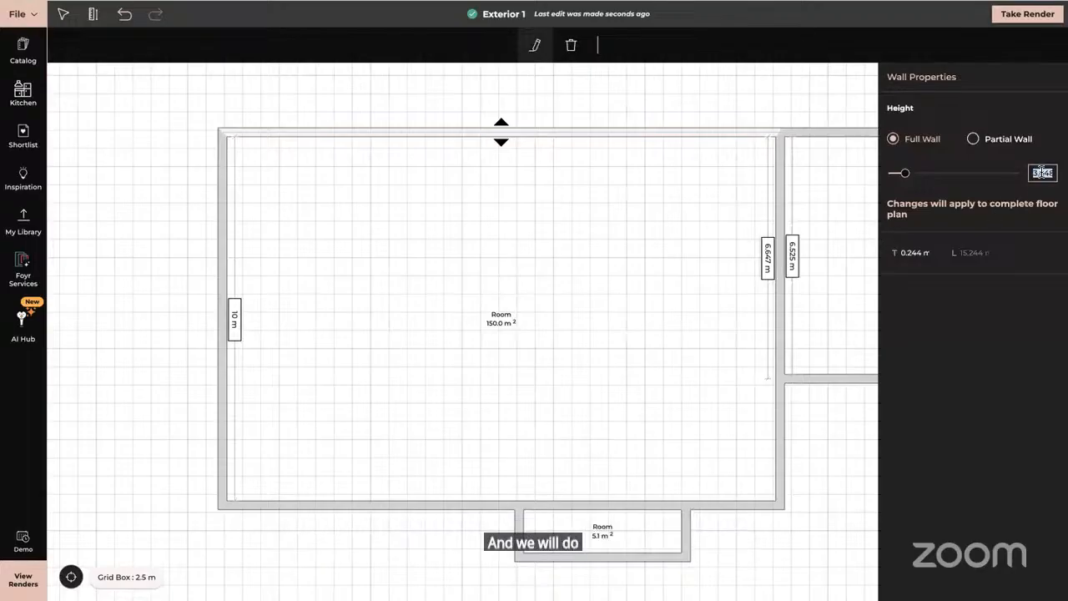
text(6)
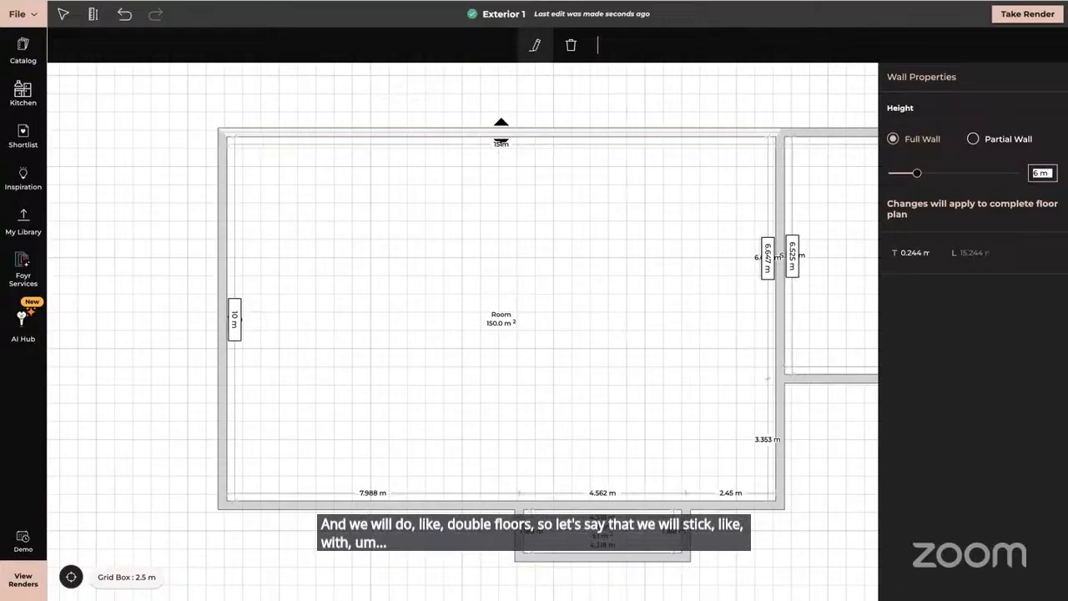
- Detach the small projecting room from the floor plan height and set its own height to 6.5 m
click(608, 524)
click(529, 53)
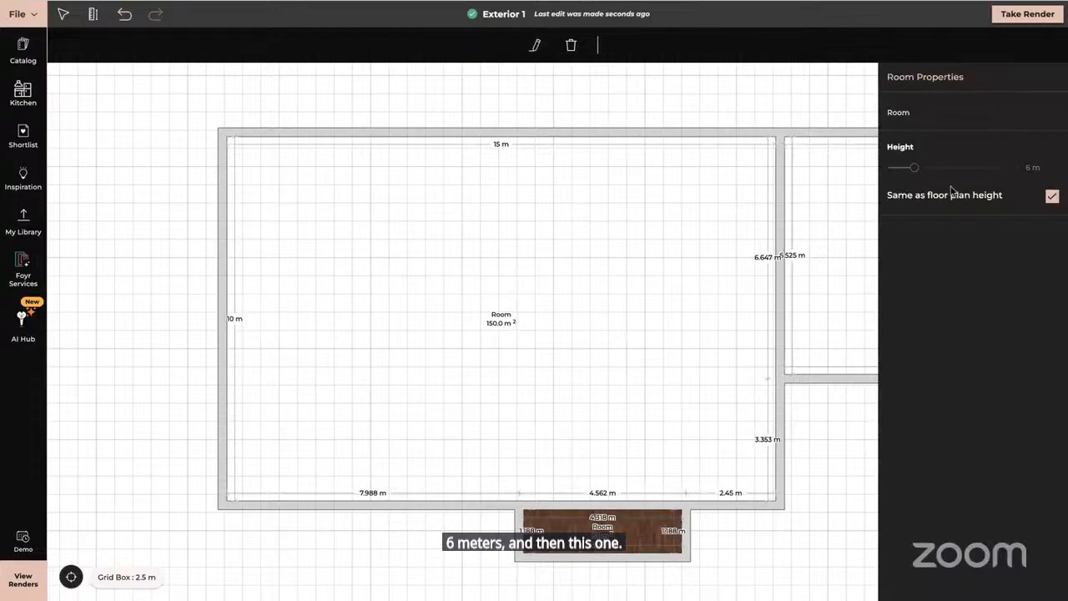
click(1052, 198)
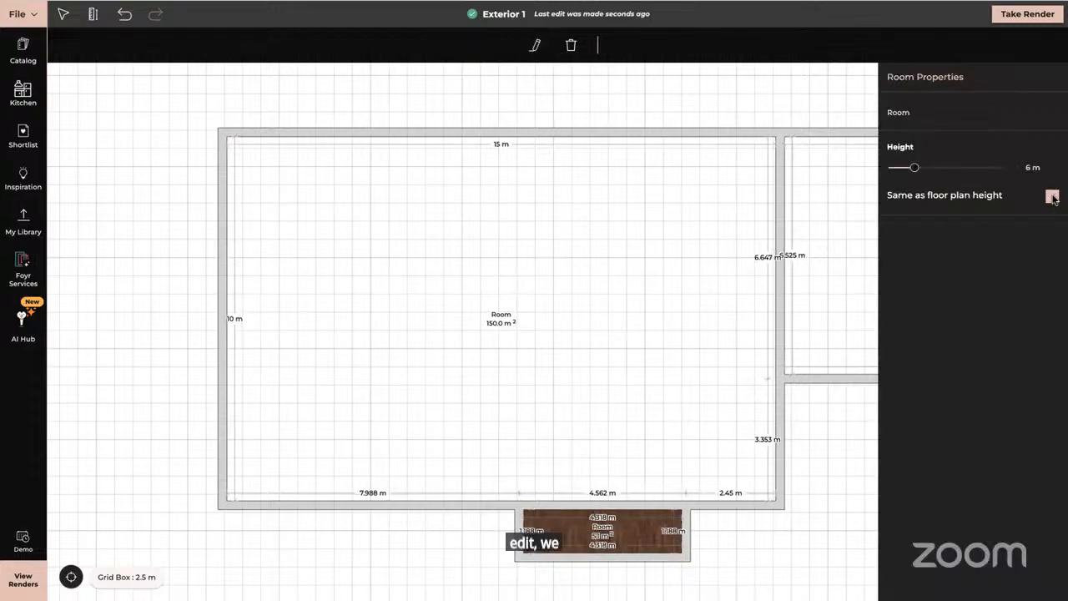
double_click(1033, 167)
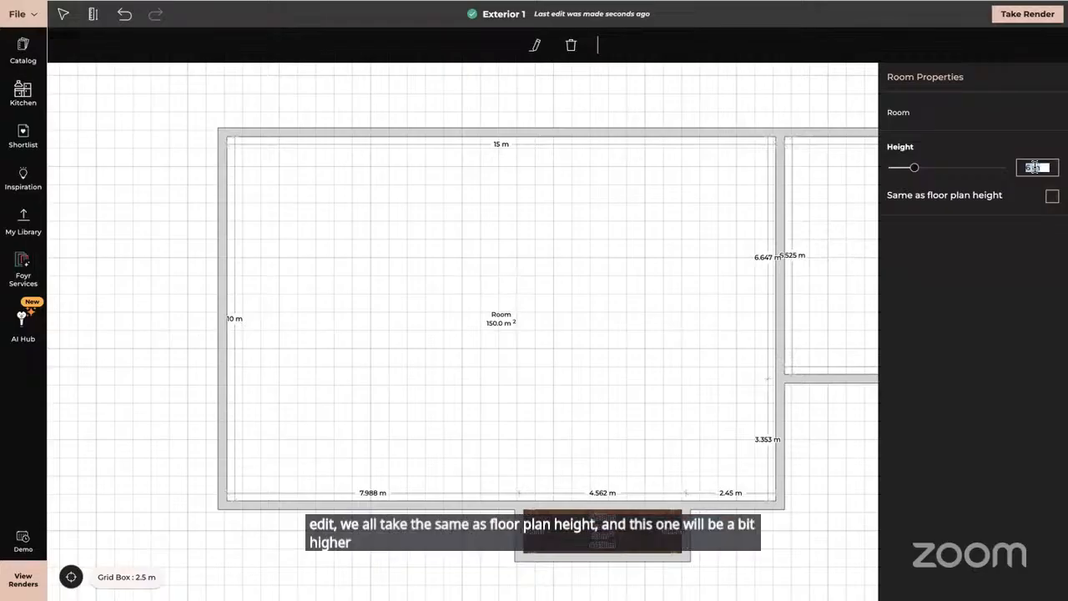
text(6.)
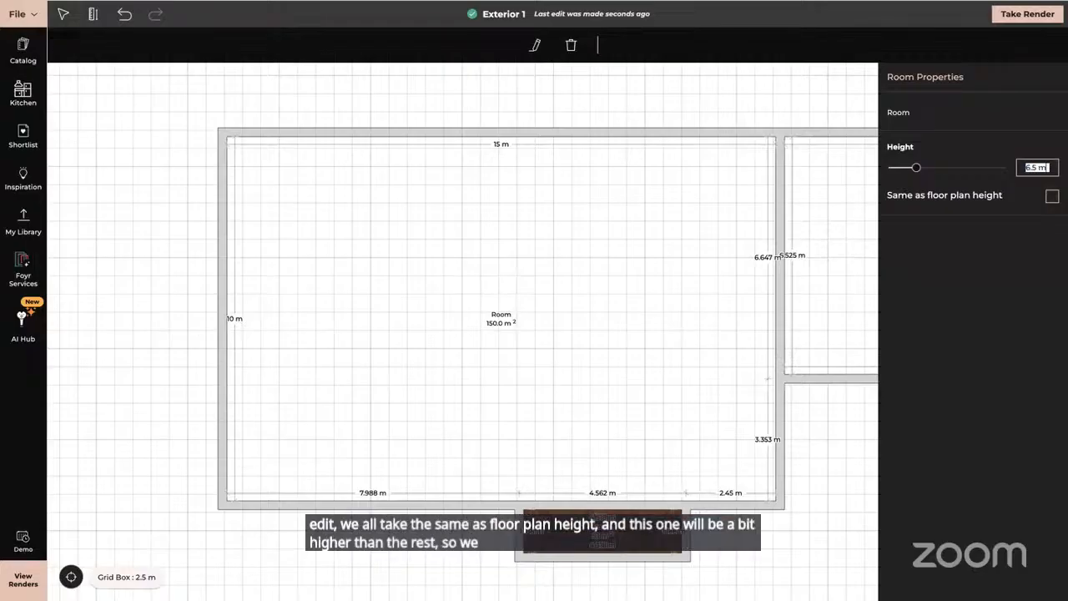
text(5)
key(Return)
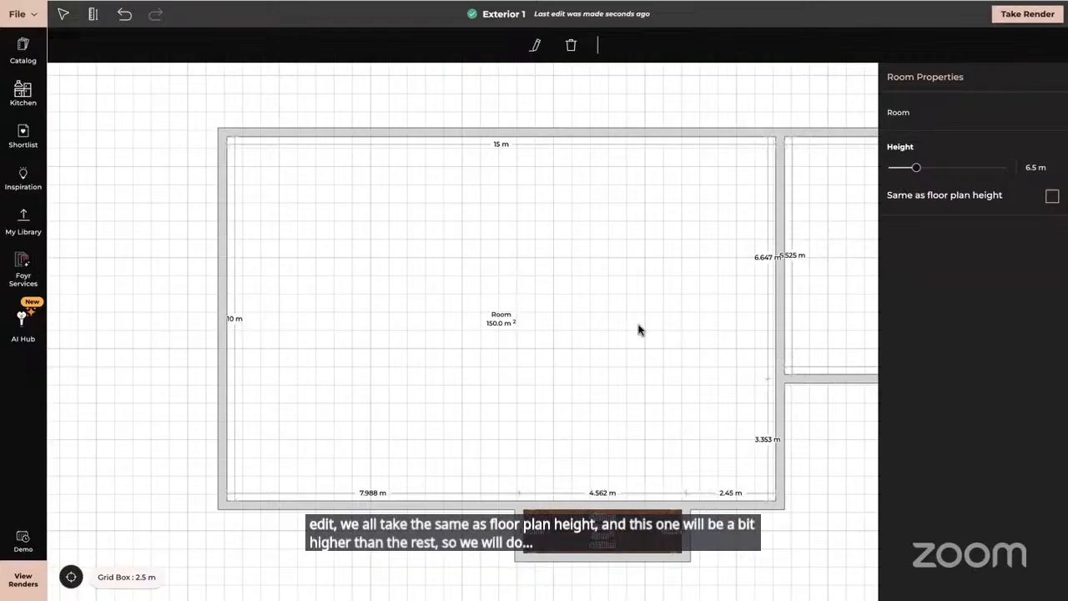
click(188, 370)
- Show the house in 3D, turn off Auto Hide Wall and inspect the complete volumes from above the front
click(1039, 86)
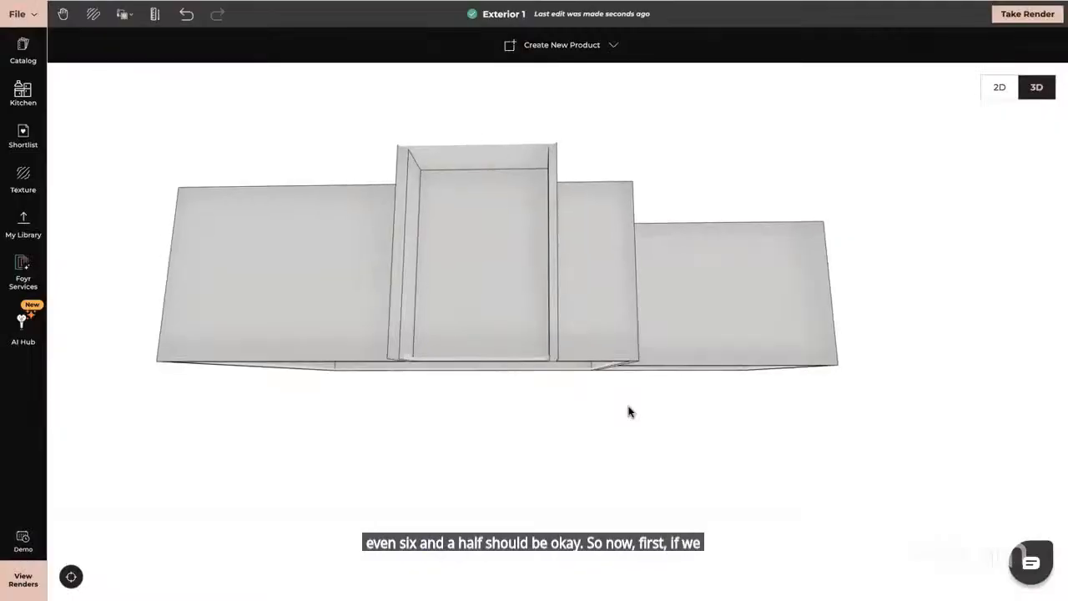
drag(629, 425, 688, 428)
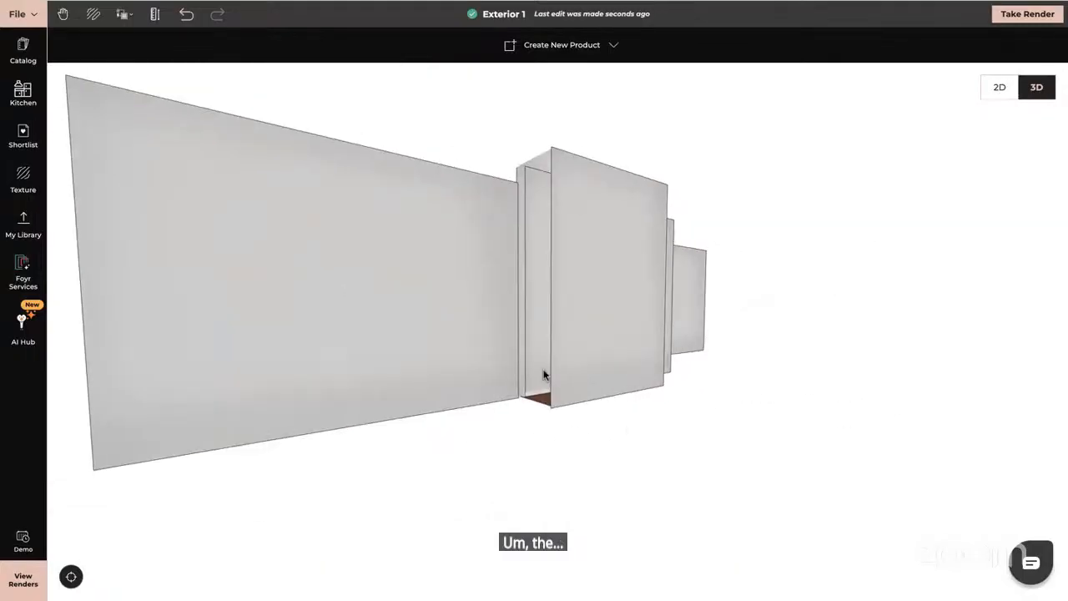
click(23, 14)
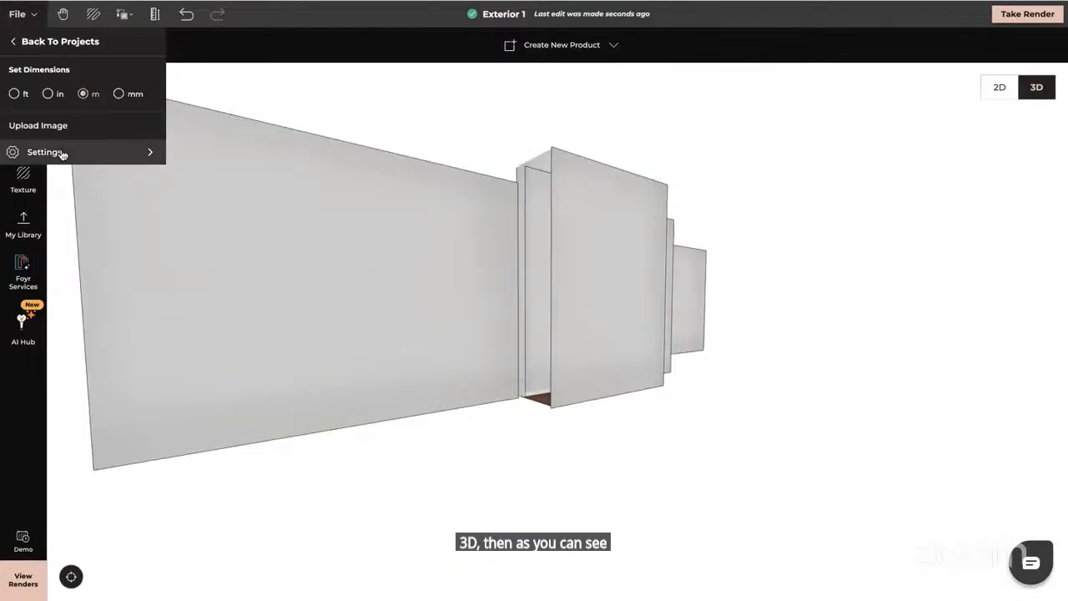
mouse_move(61, 153)
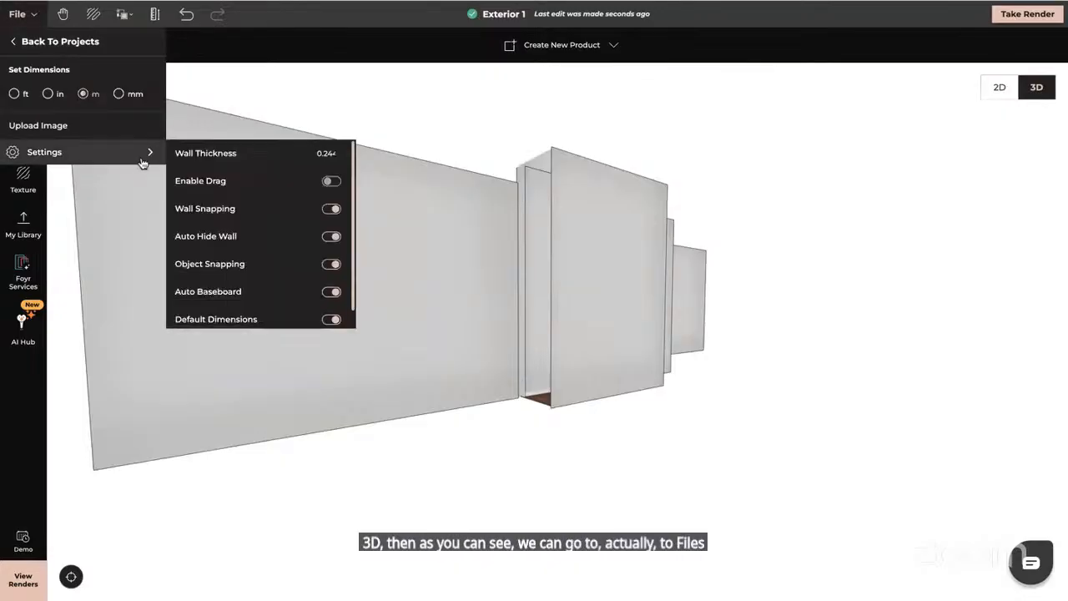
click(331, 236)
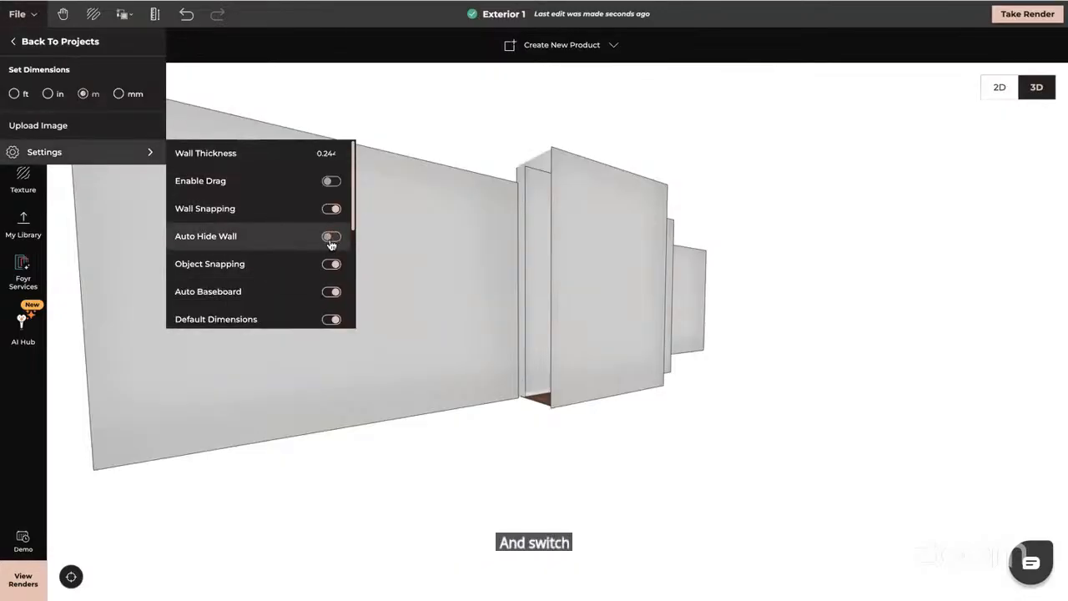
click(23, 428)
drag(453, 428, 405, 480)
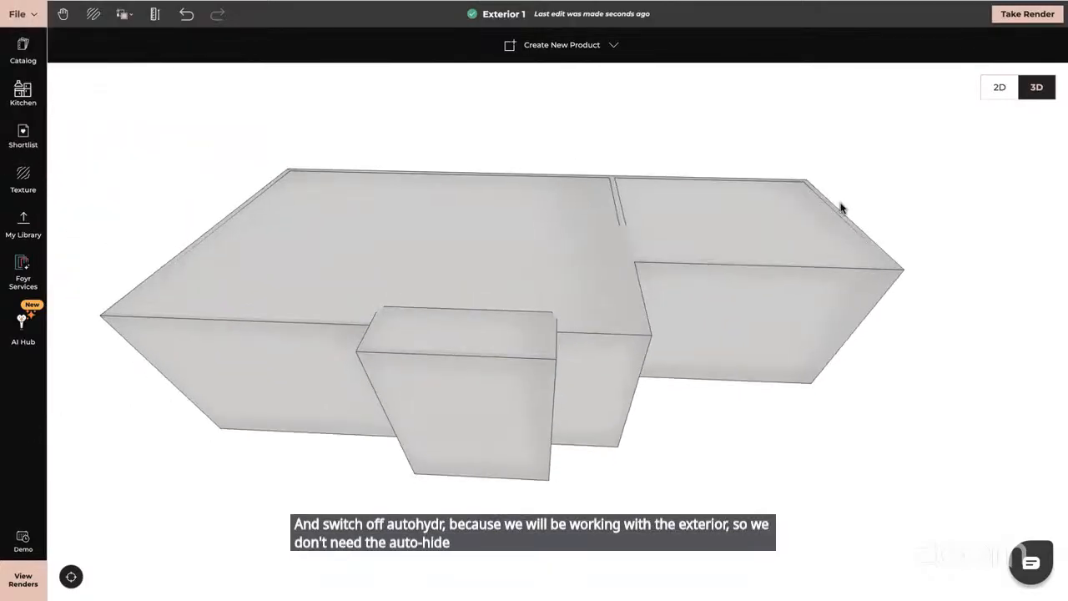
- In the 2D floor plan, delete the wall separating the main room from the small projecting room
click(999, 87)
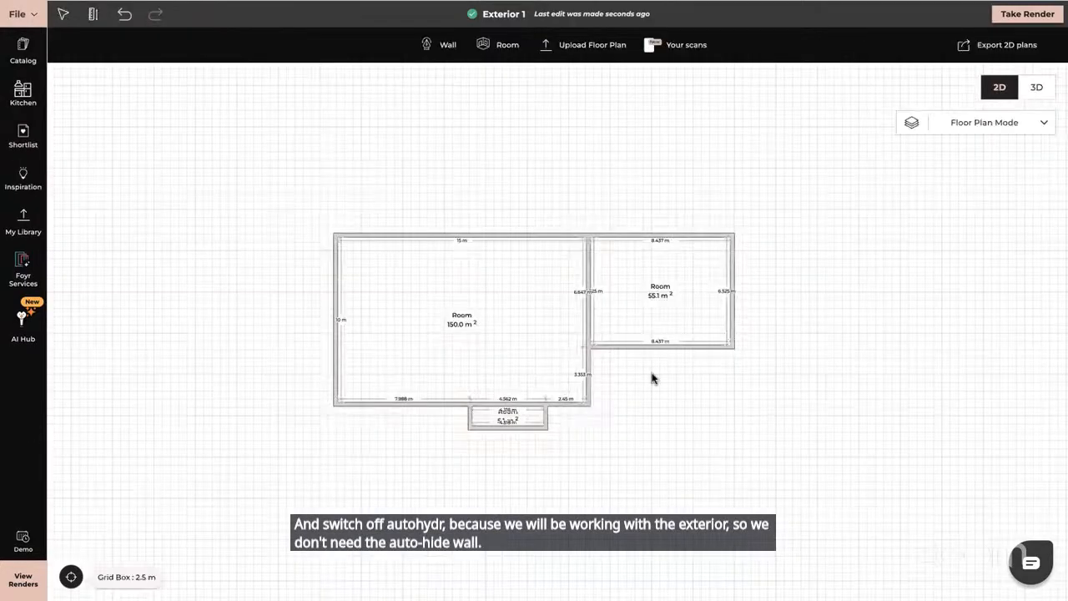
click(493, 410)
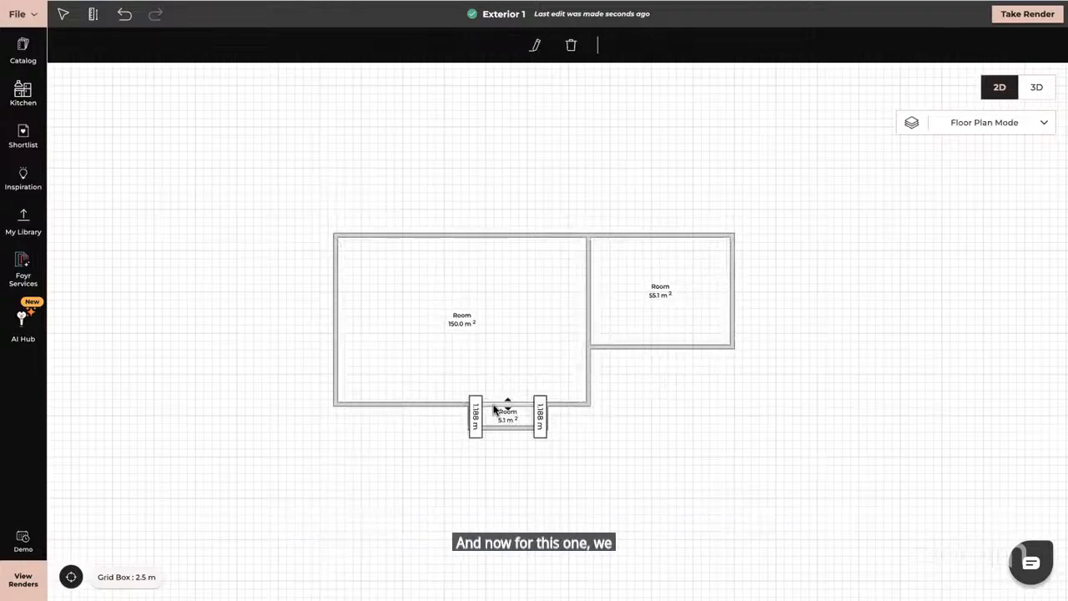
key(Delete)
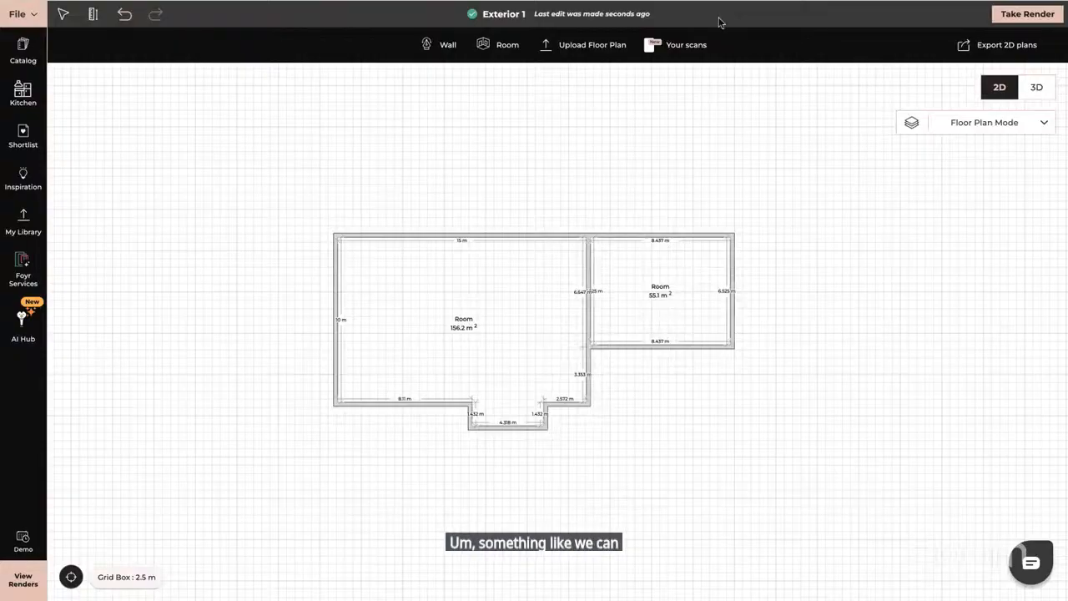
- Switch to the agenda slide to study the reference house photo, and return to the floor plan
key(alt+Tab)
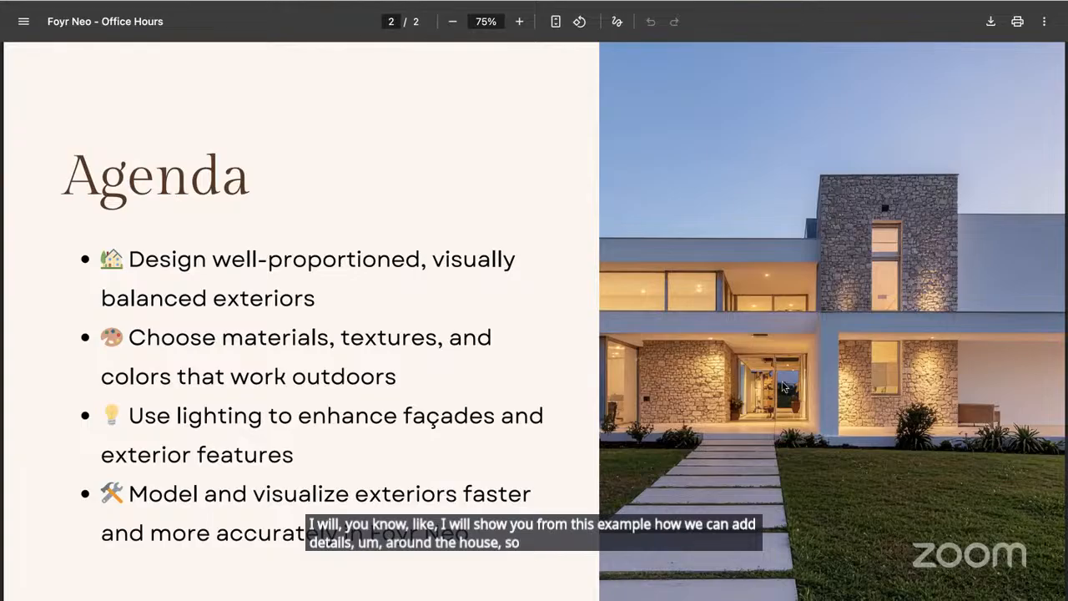
click(282, 2)
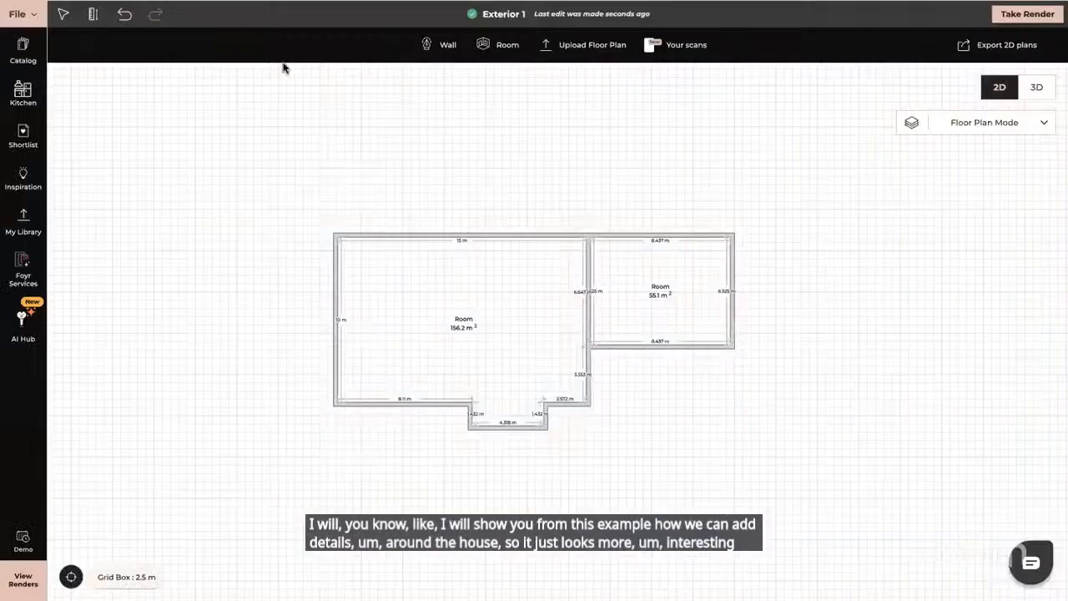
- Search the catalog for "picture window" and restrict the results to exact matches
click(22, 50)
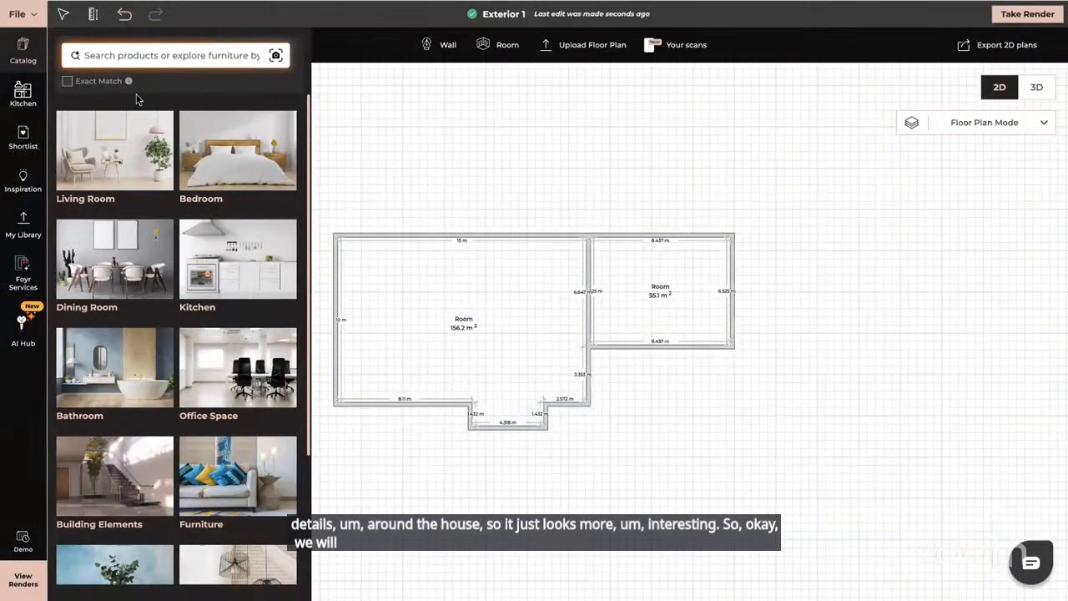
text(pict)
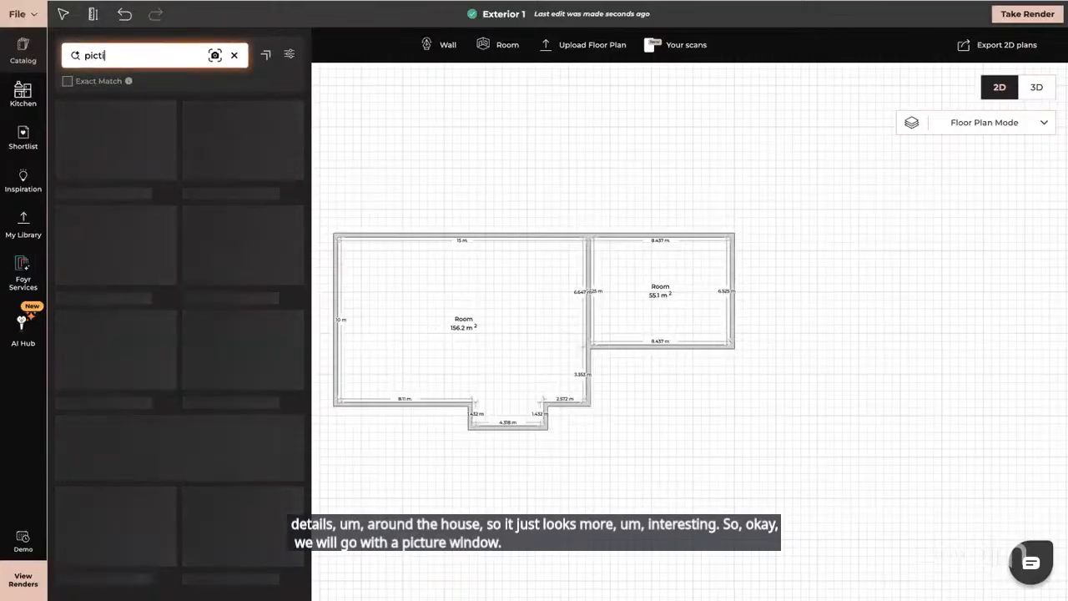
text(ure)
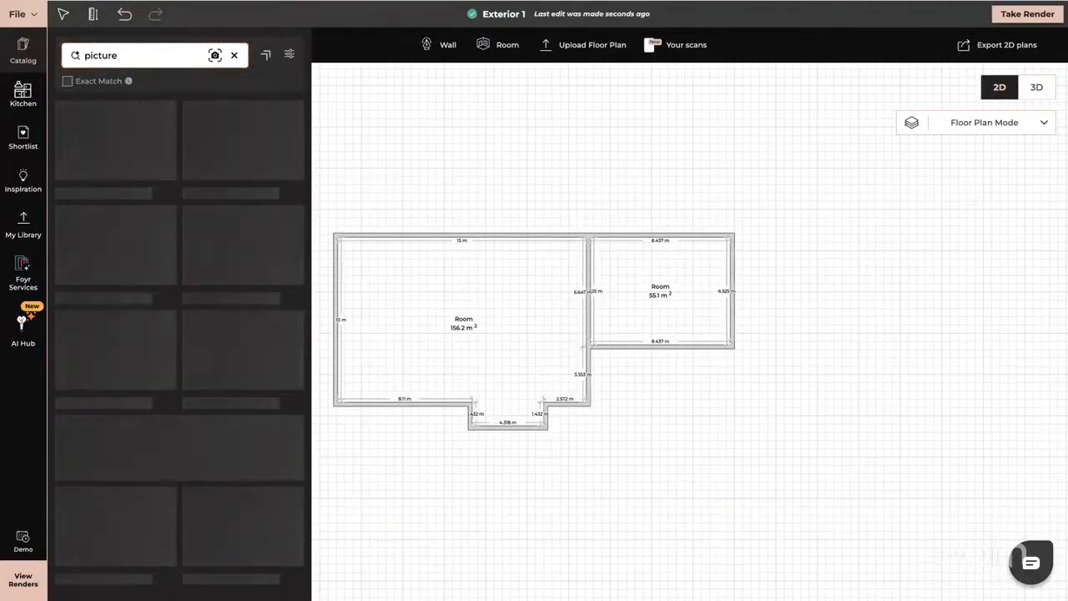
text( window)
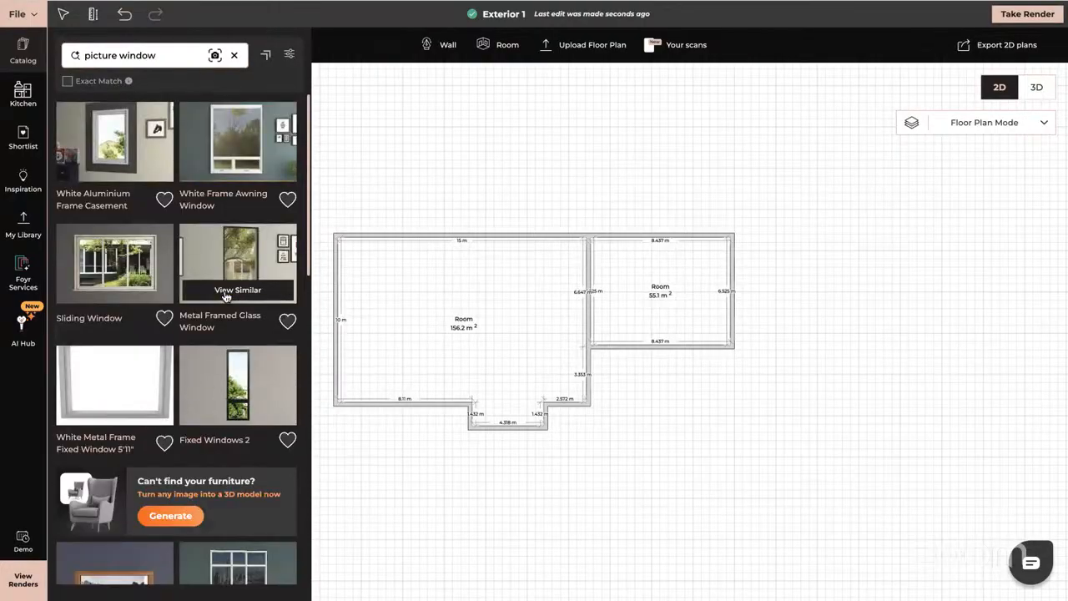
scroll(225, 296, down, 2)
scroll(225, 296, down, 8)
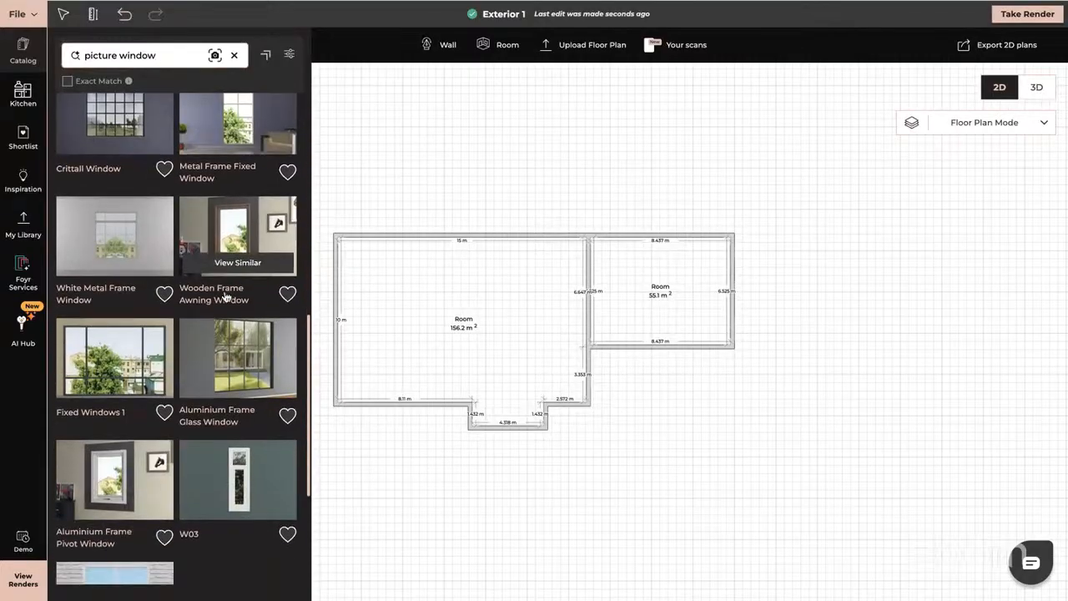
scroll(225, 296, up, 10)
scroll(225, 296, down, 9)
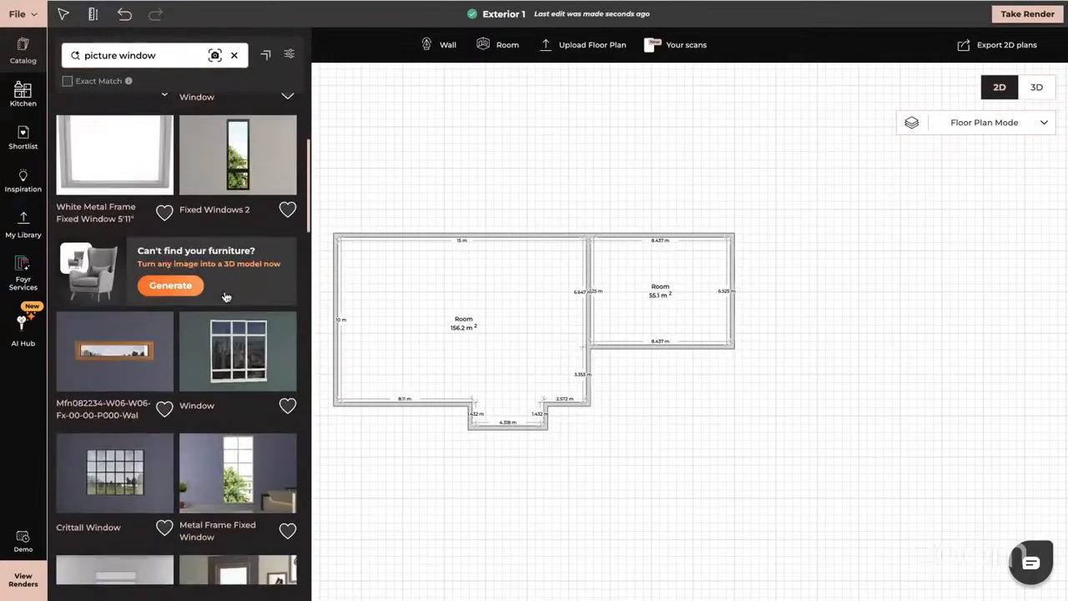
scroll(221, 294, down, 5)
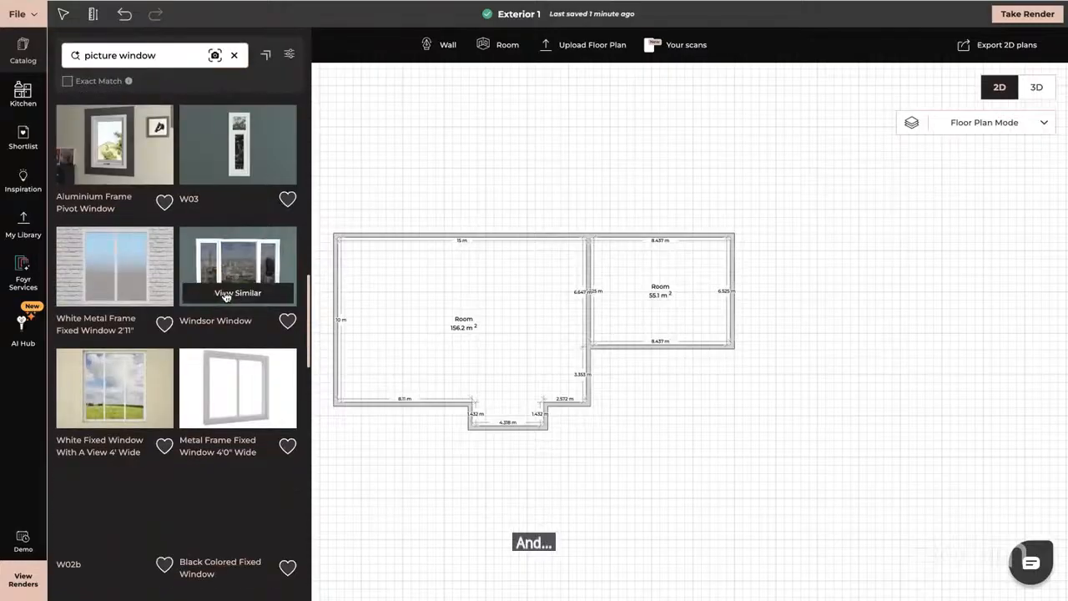
click(68, 81)
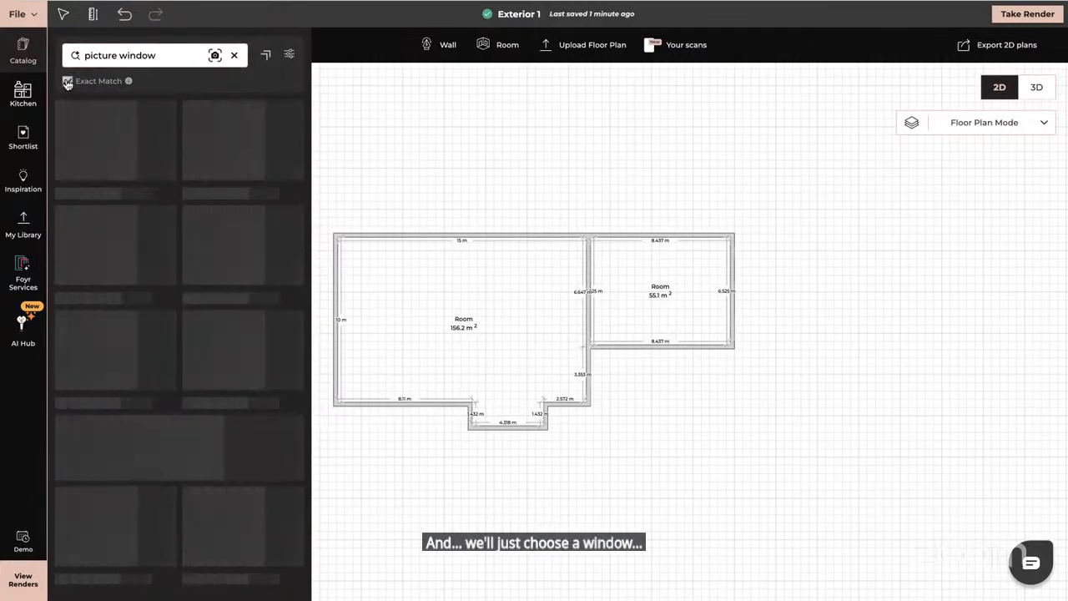
mouse_move(265, 232)
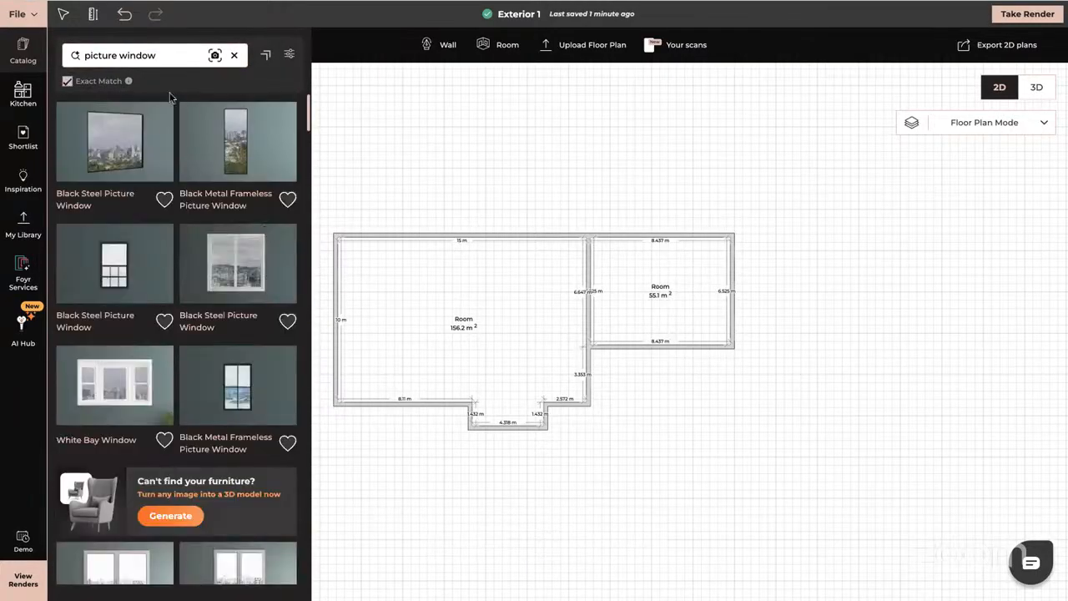
- Place the square Black Steel Picture Window at the left end of the main room's lower wall, near the corner
drag(431, 358, 619, 320)
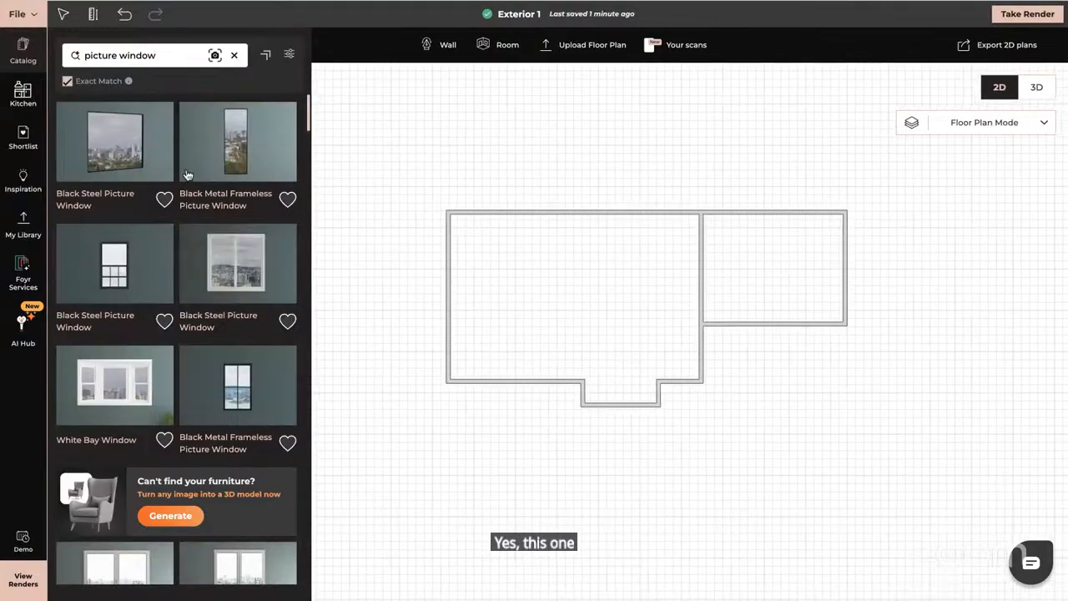
click(124, 141)
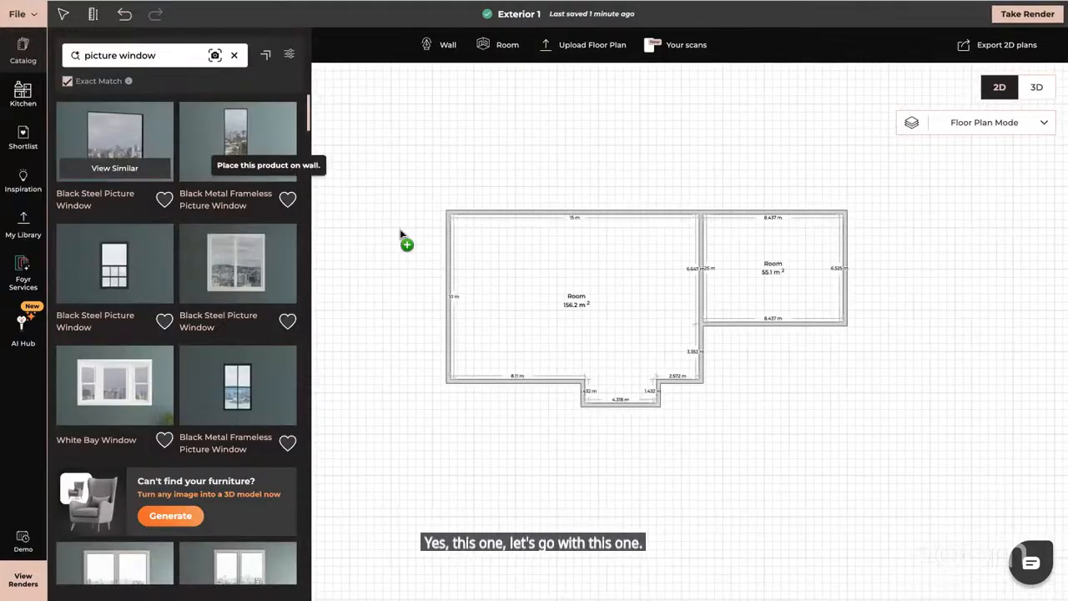
click(468, 387)
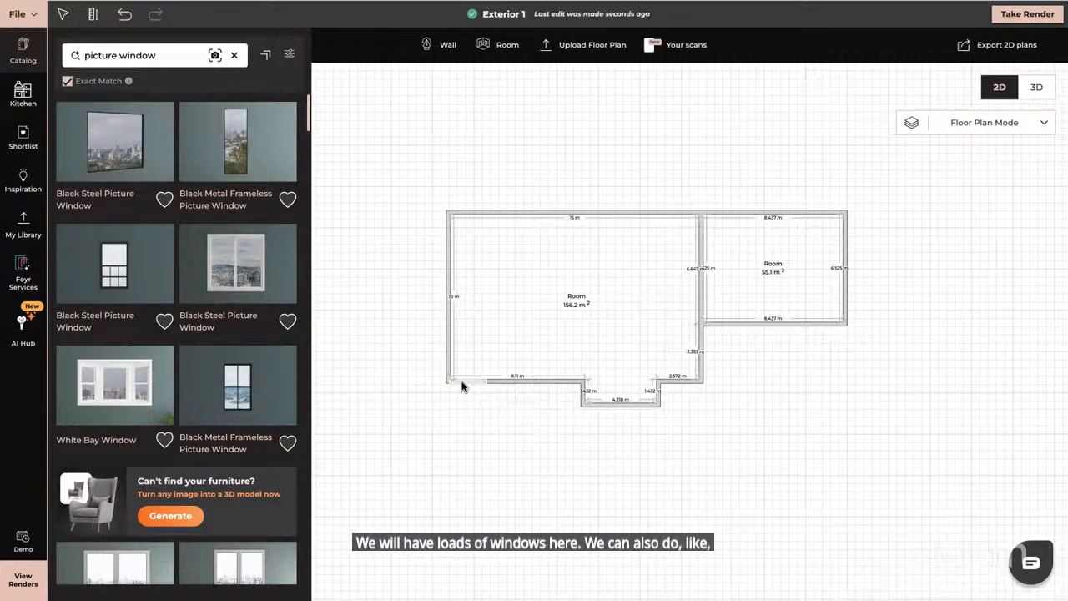
click(462, 386)
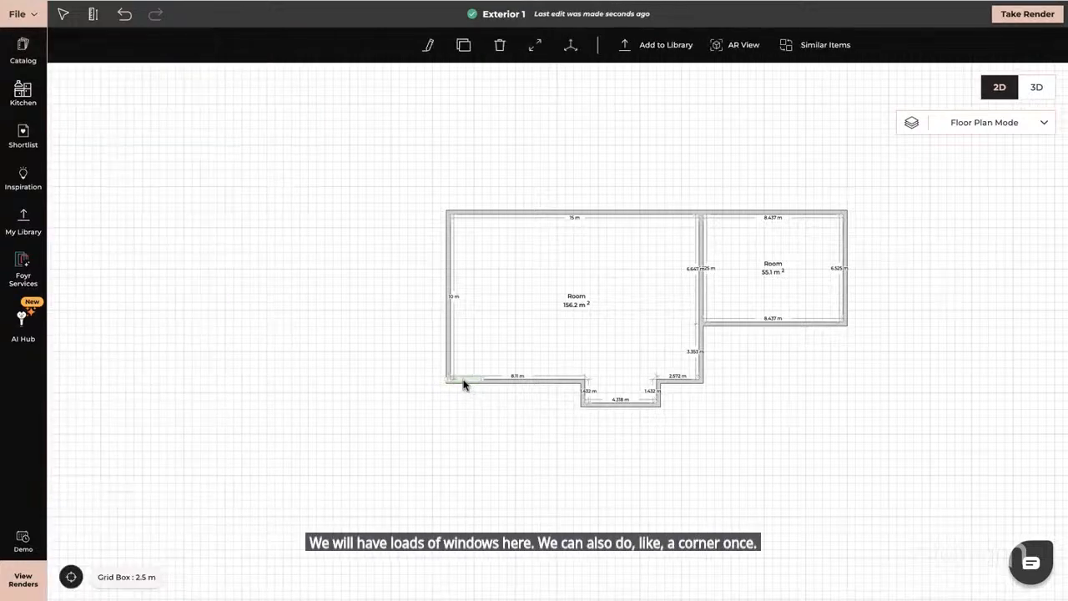
drag(463, 379, 467, 382)
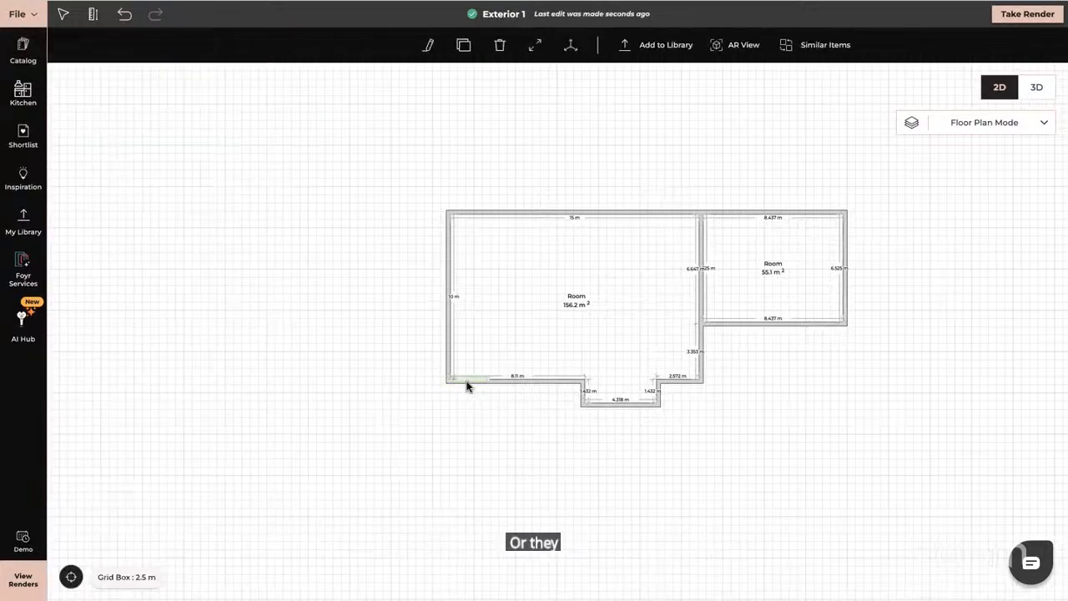
- Set the placed window's width to 2.2 m and its height to 2.4 m
click(428, 45)
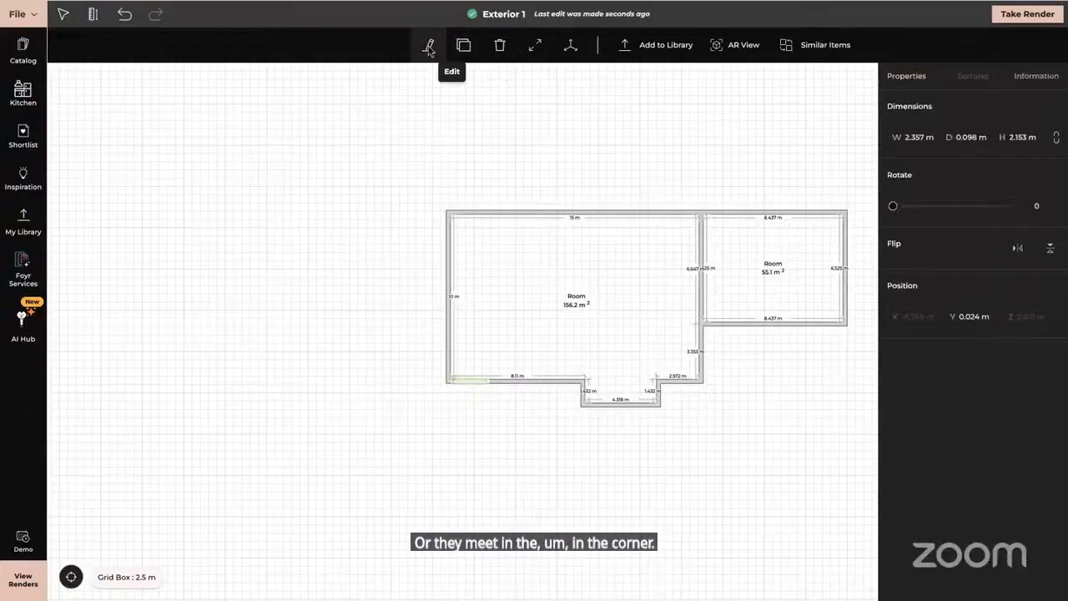
click(915, 139)
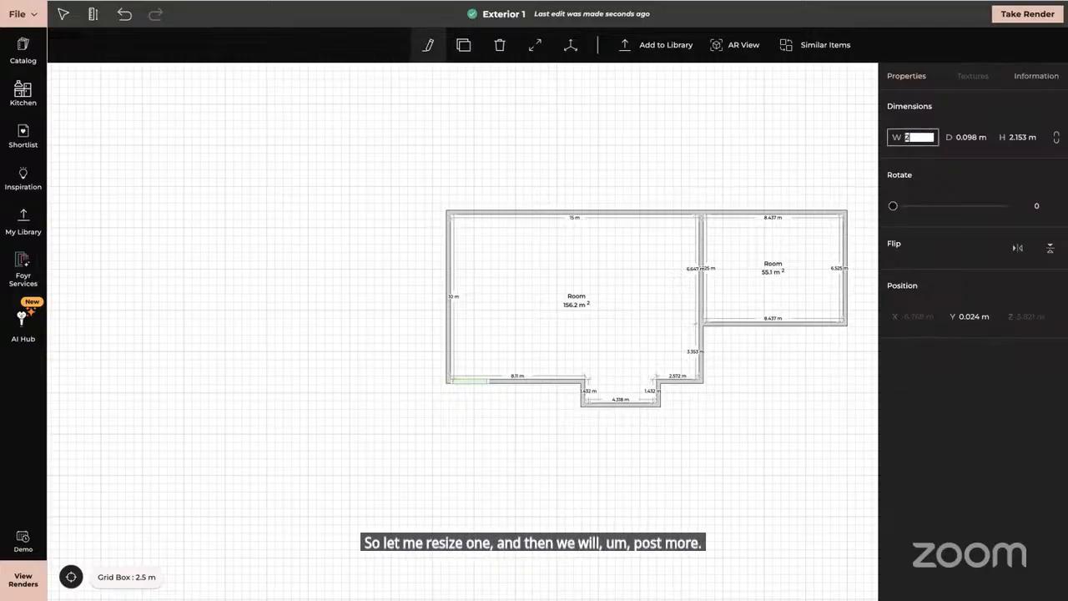
text(2.2)
key(Tab)
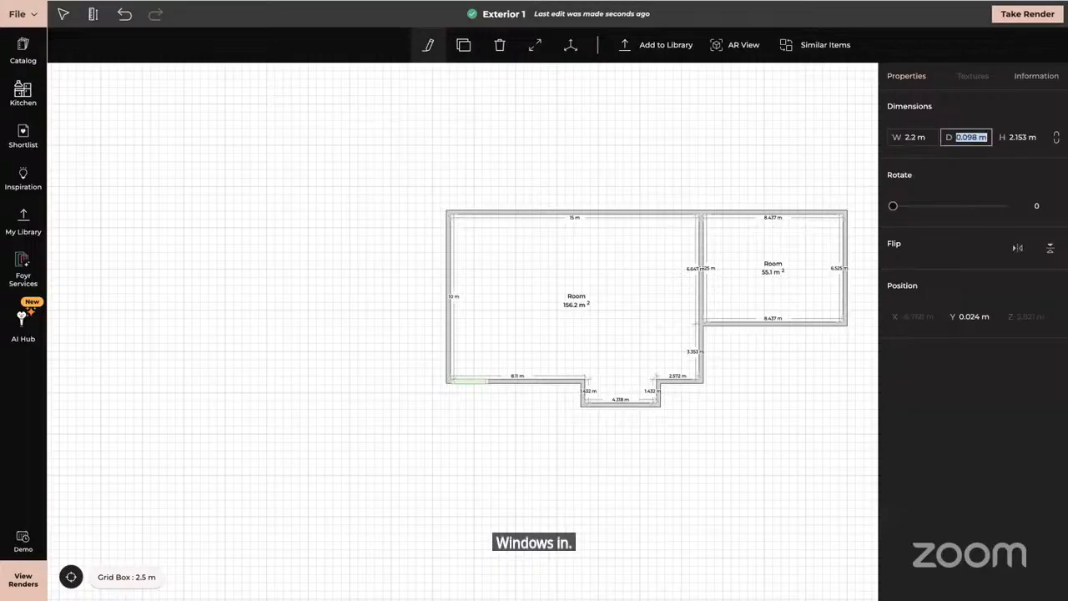
key(Tab)
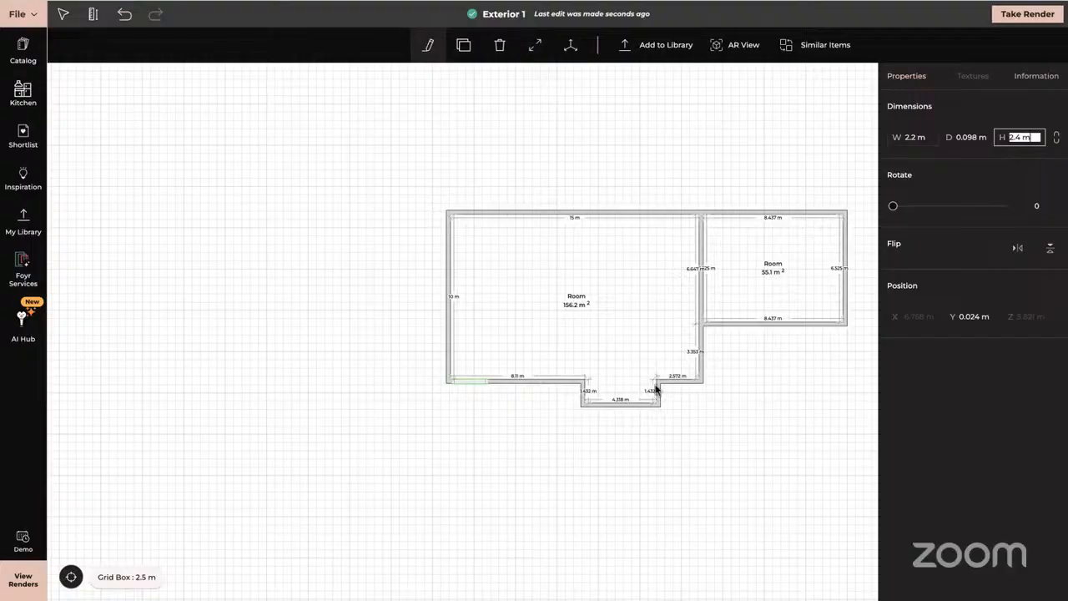
- Clone the resized window twice along the main room's lower-left wall, spacing the copies toward the projecting room
click(463, 44)
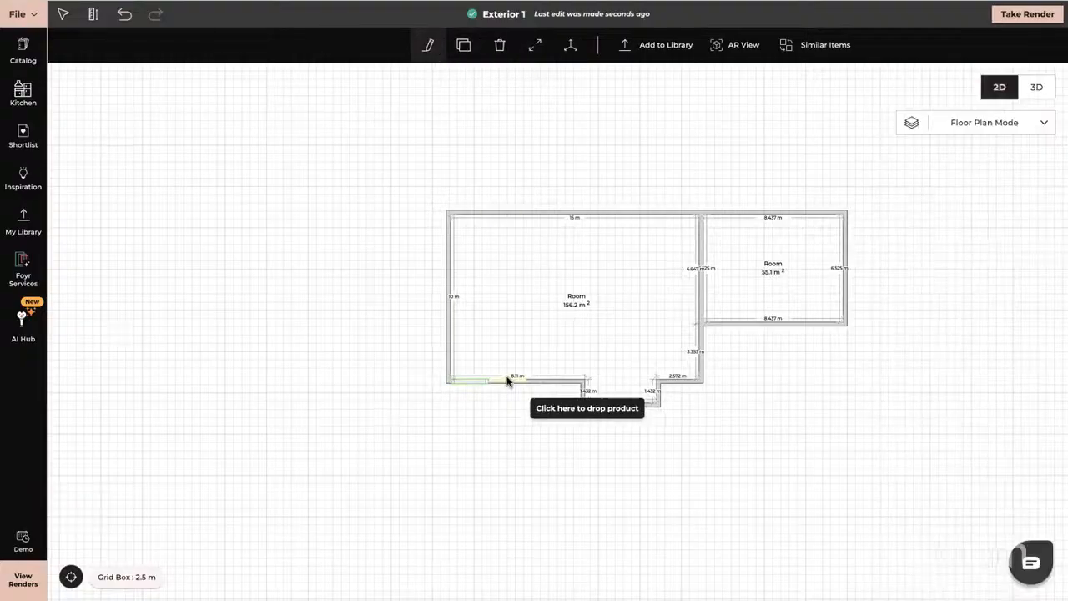
click(514, 380)
click(425, 46)
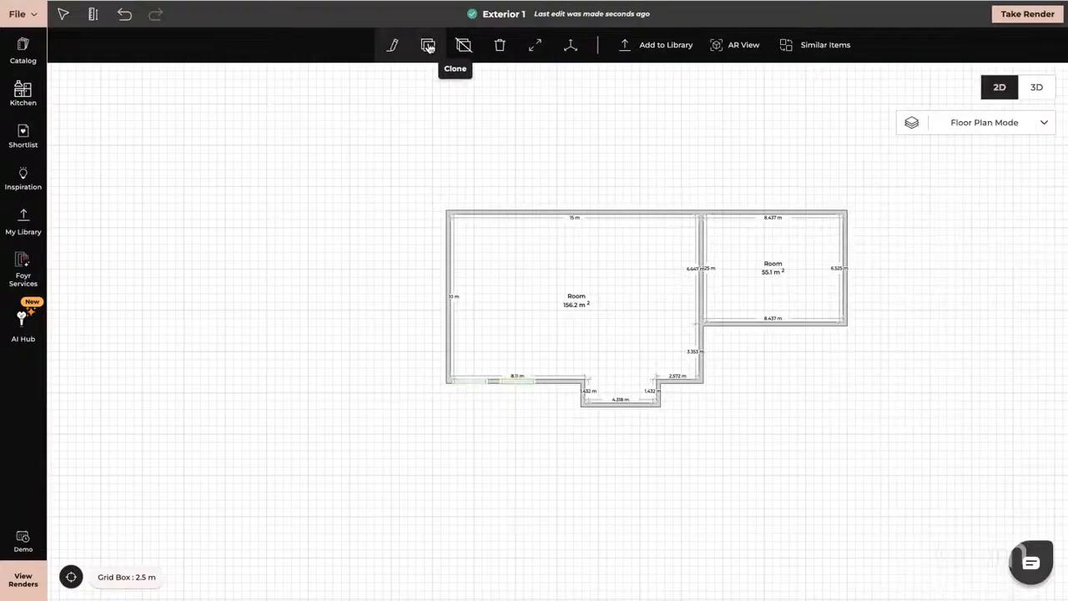
click(560, 374)
- Clone the window onto the lower end of the main room's left wall and adjust the pair to meet at the corner
click(428, 45)
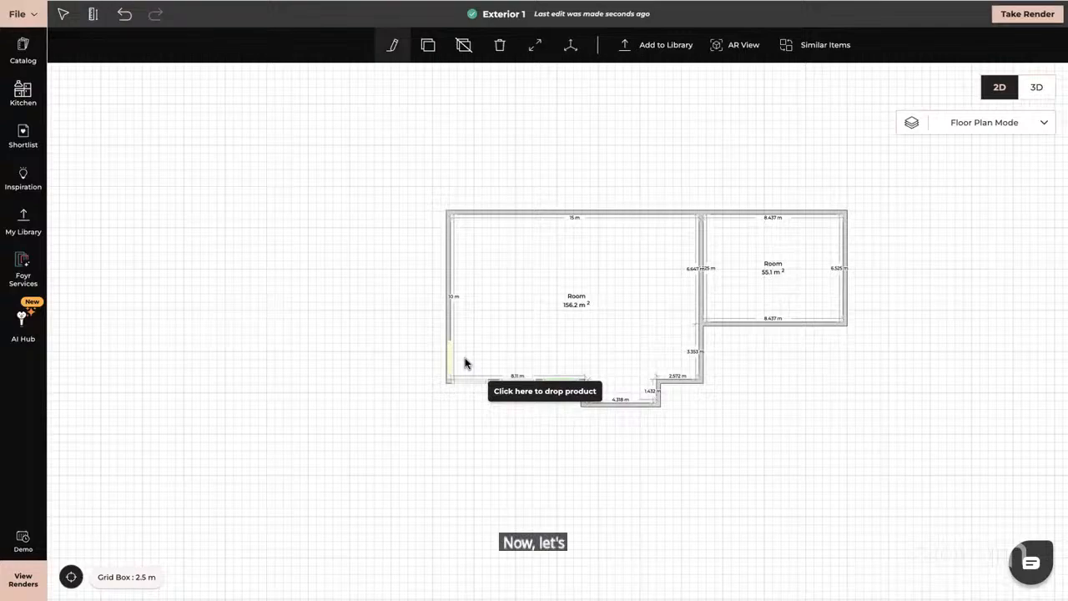
click(464, 363)
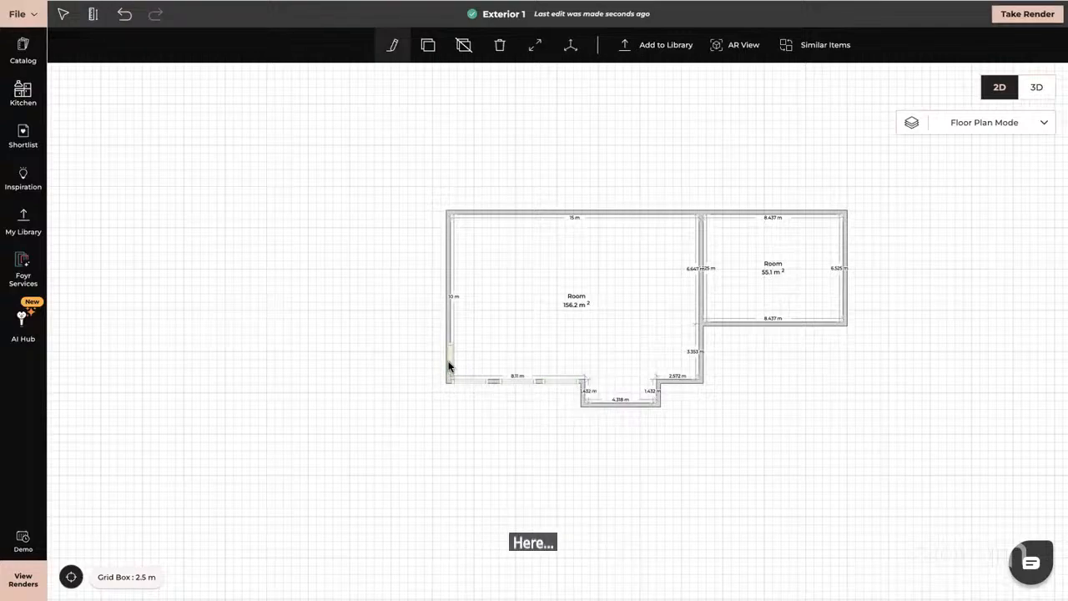
click(466, 381)
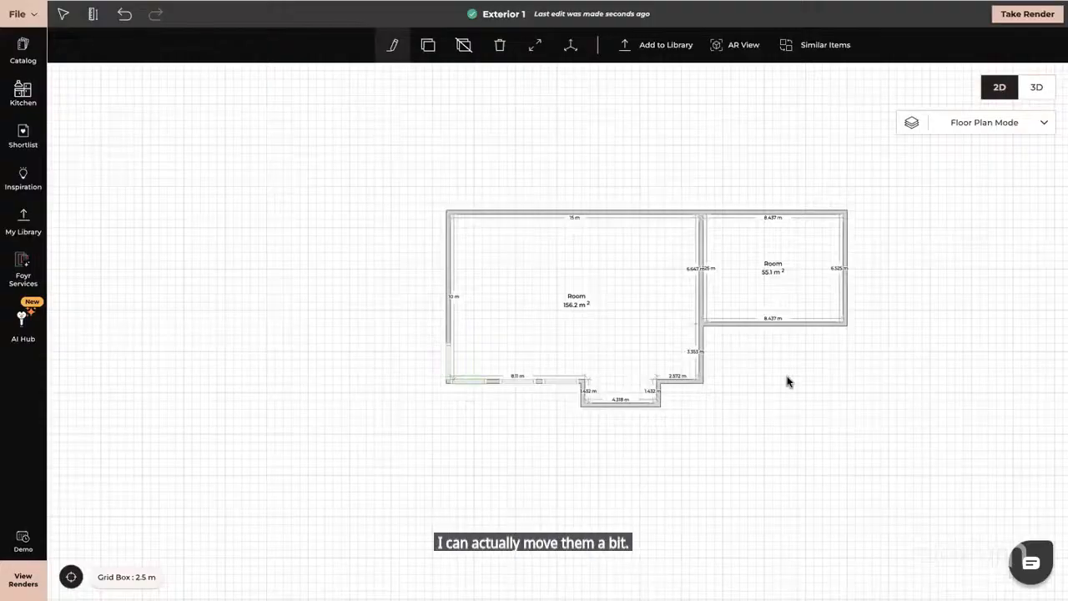
- Clone the window onto the short lower wall right of the projecting room and onto the adjoining right wall, meeting at the corner
click(428, 45)
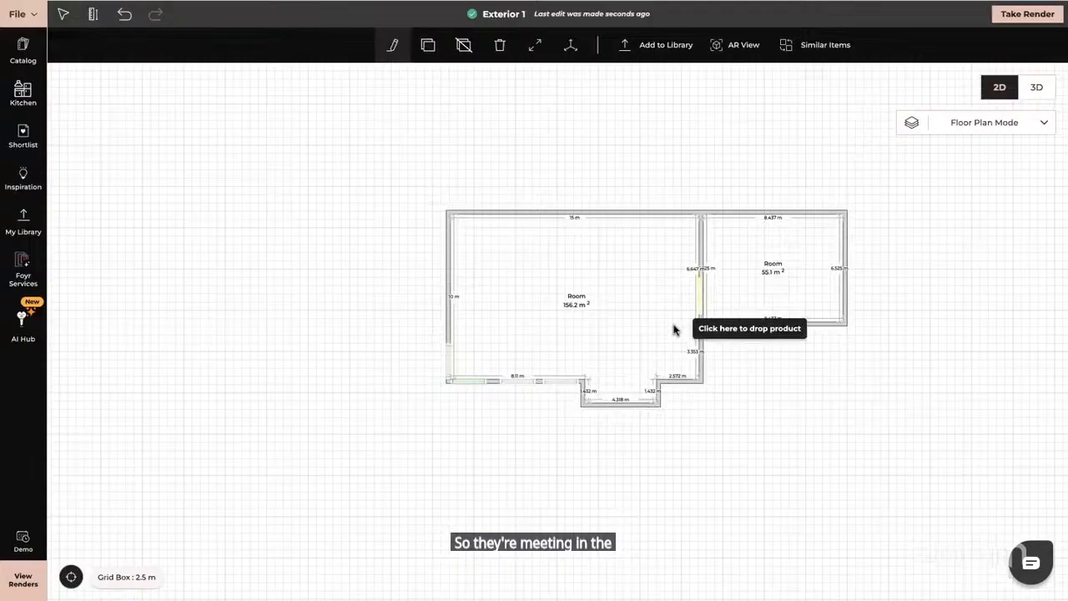
click(681, 377)
click(428, 45)
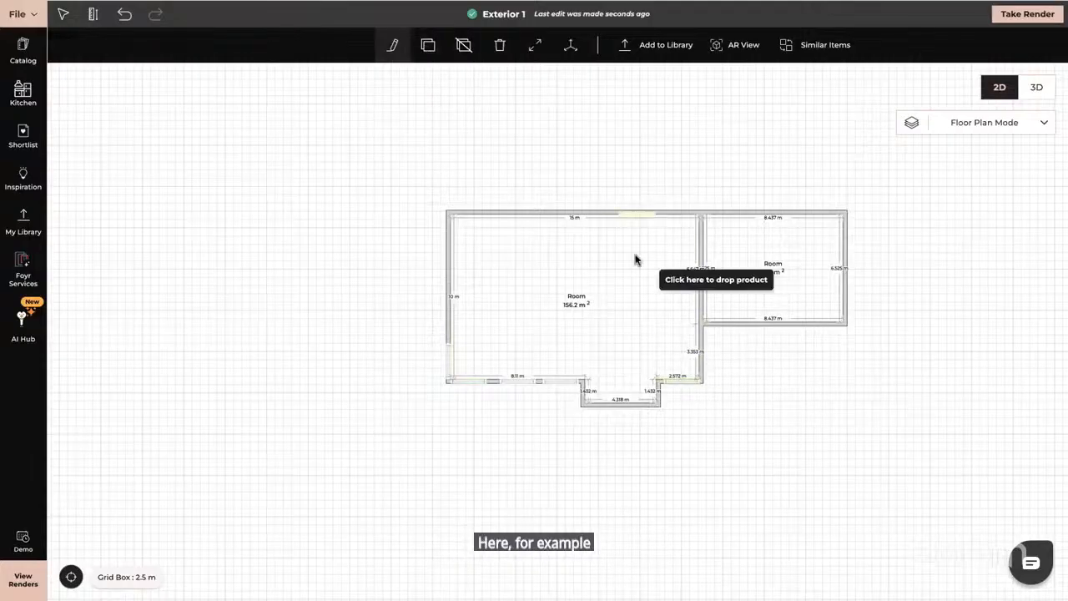
click(695, 365)
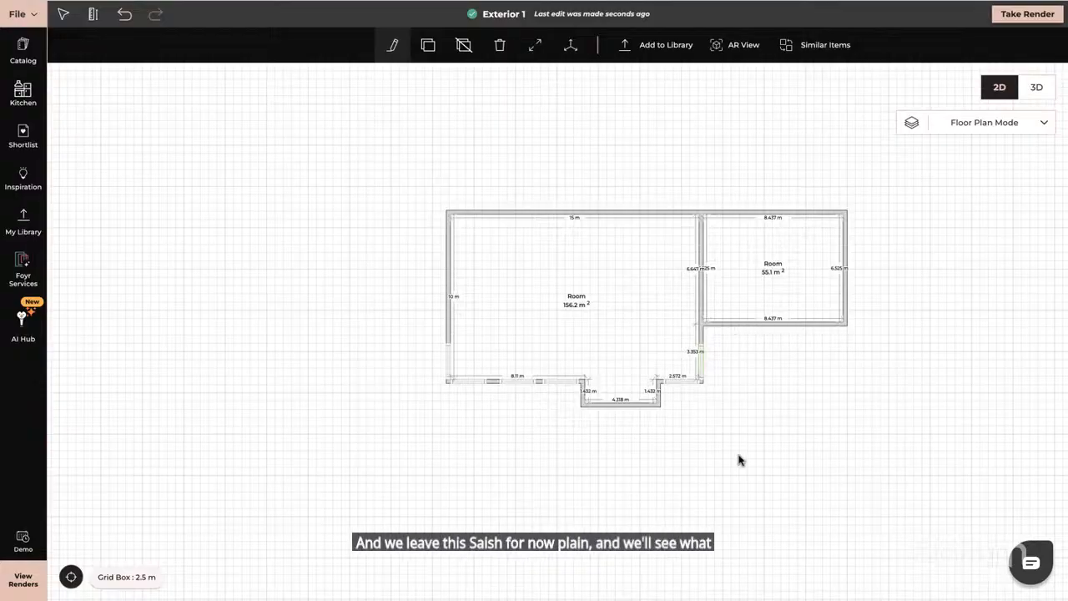
- Clone the window onto the middle of the projecting room's front wall and again farther up the main room's left wall
click(464, 46)
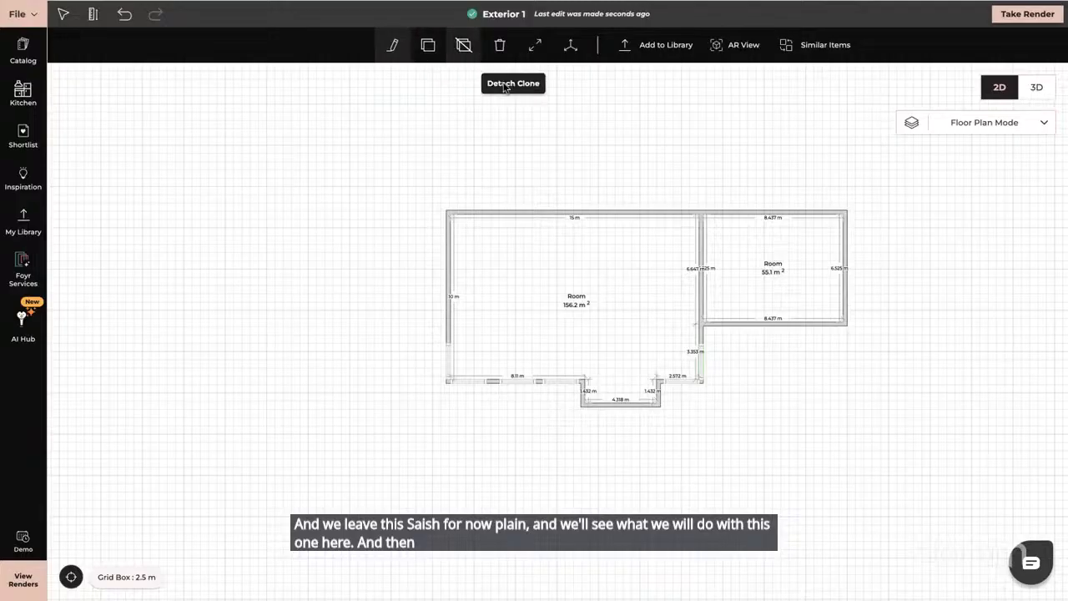
click(620, 407)
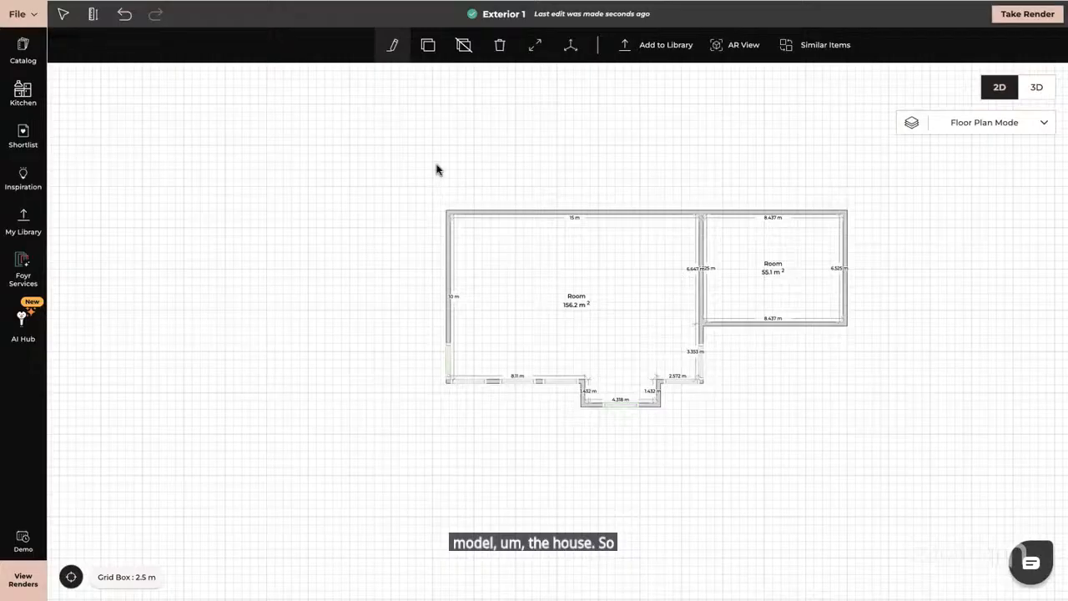
click(428, 45)
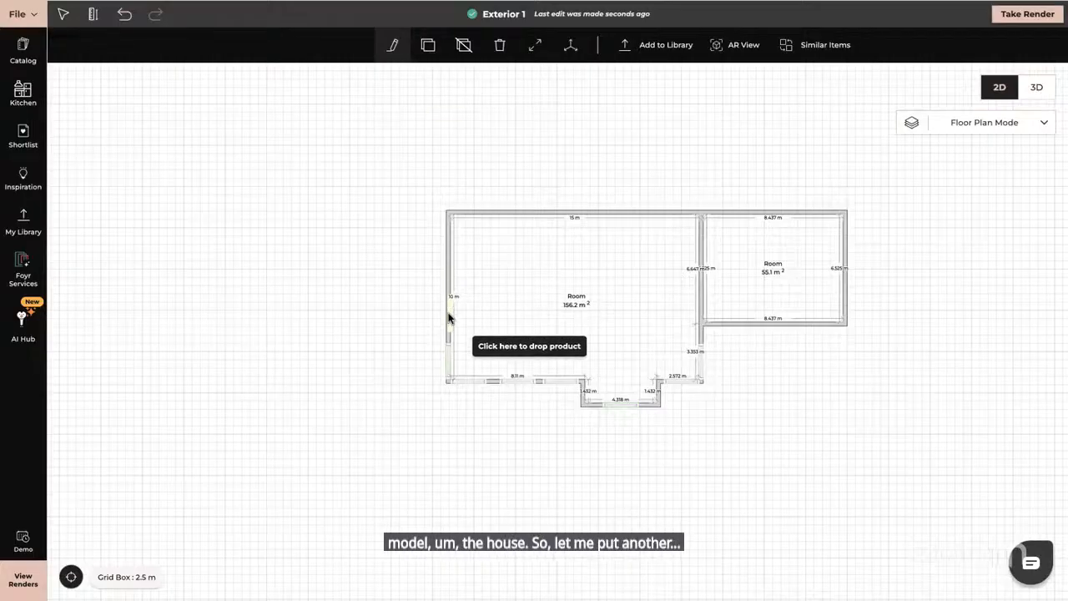
click(448, 309)
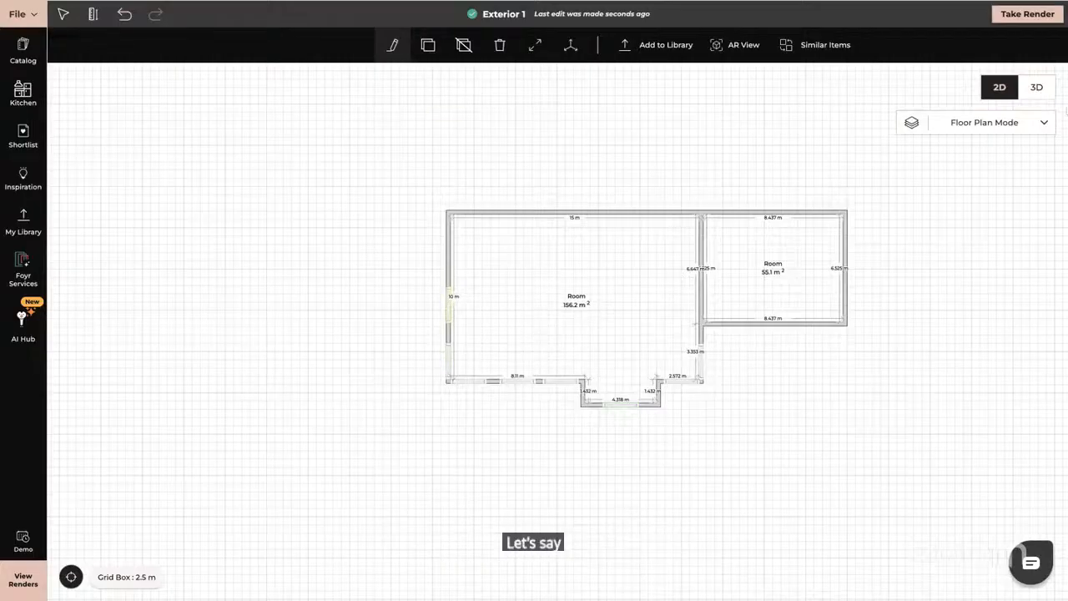
- Show the house in 3D and inspect the ground-floor windows from the front
click(1036, 87)
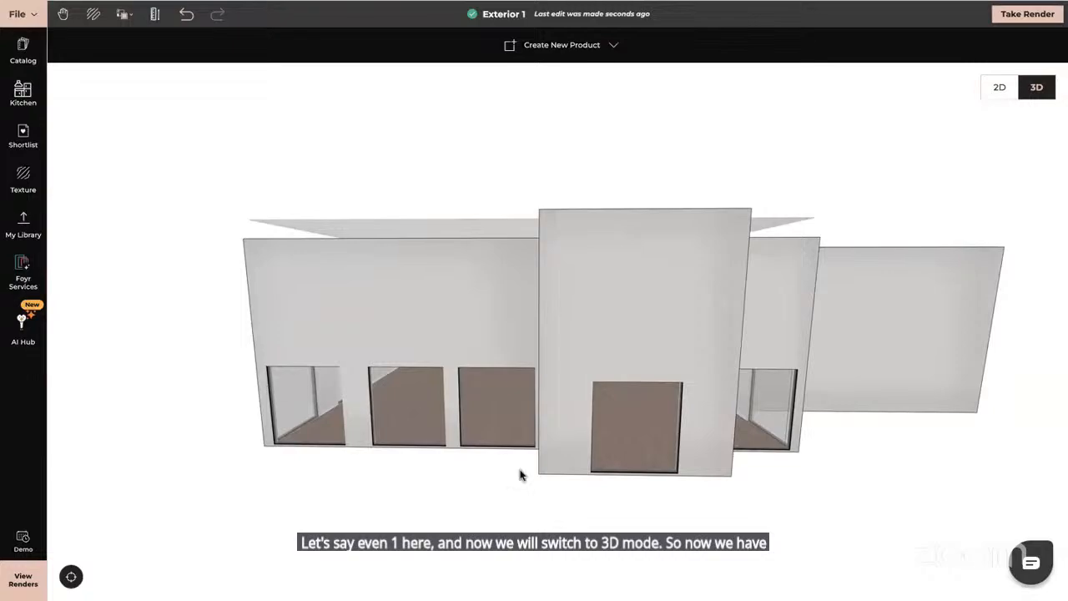
mouse_move(572, 501)
mouse_down()
mouse_move(670, 508)
mouse_move(562, 500)
mouse_move(572, 506)
mouse_move(575, 496)
mouse_up()
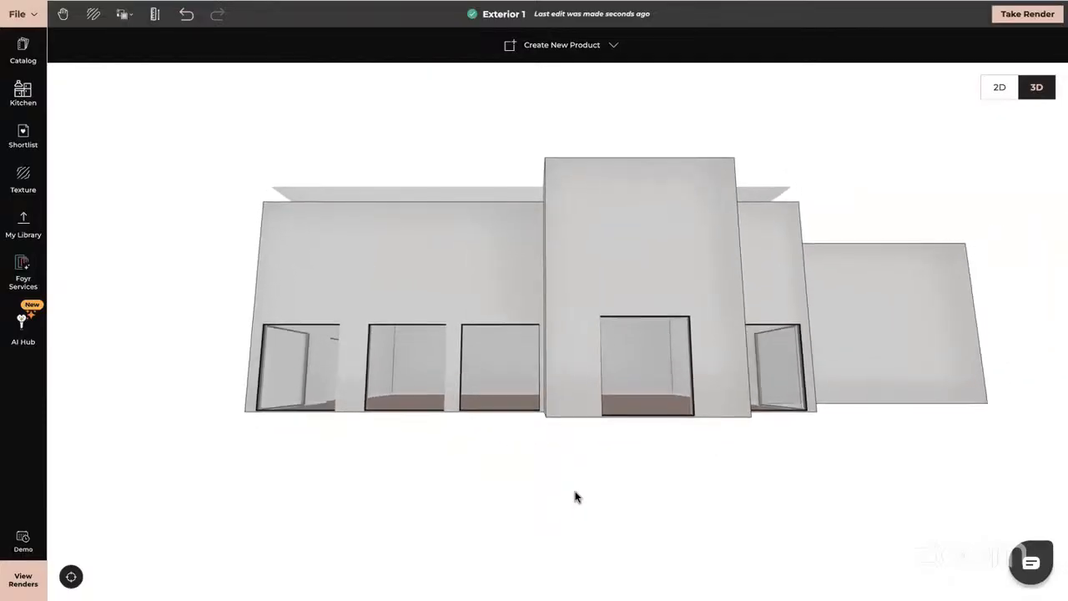
drag(380, 211, 387, 273)
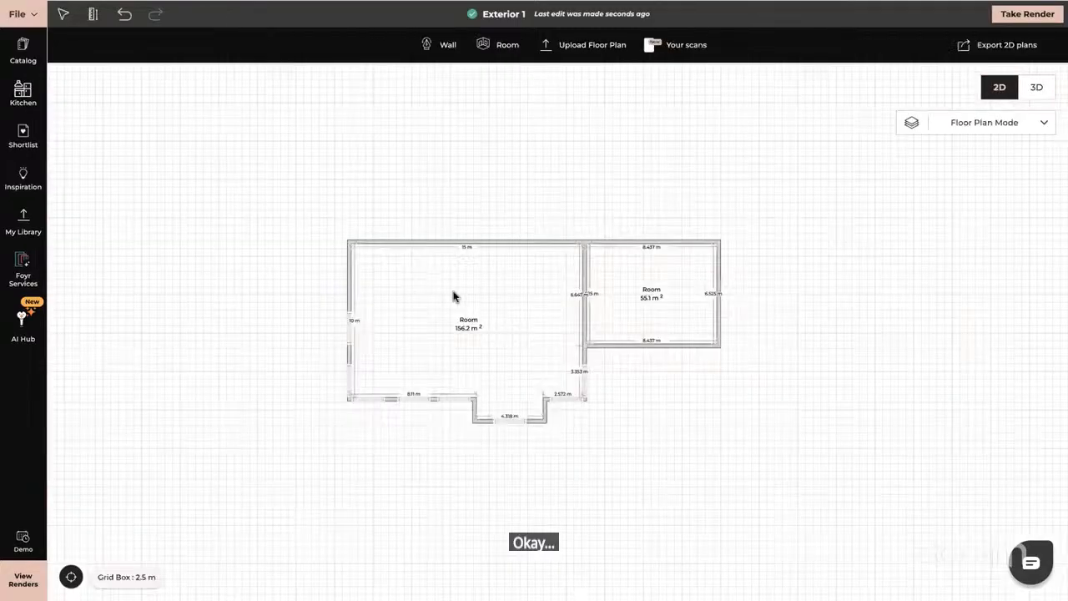
click(455, 297)
click(535, 48)
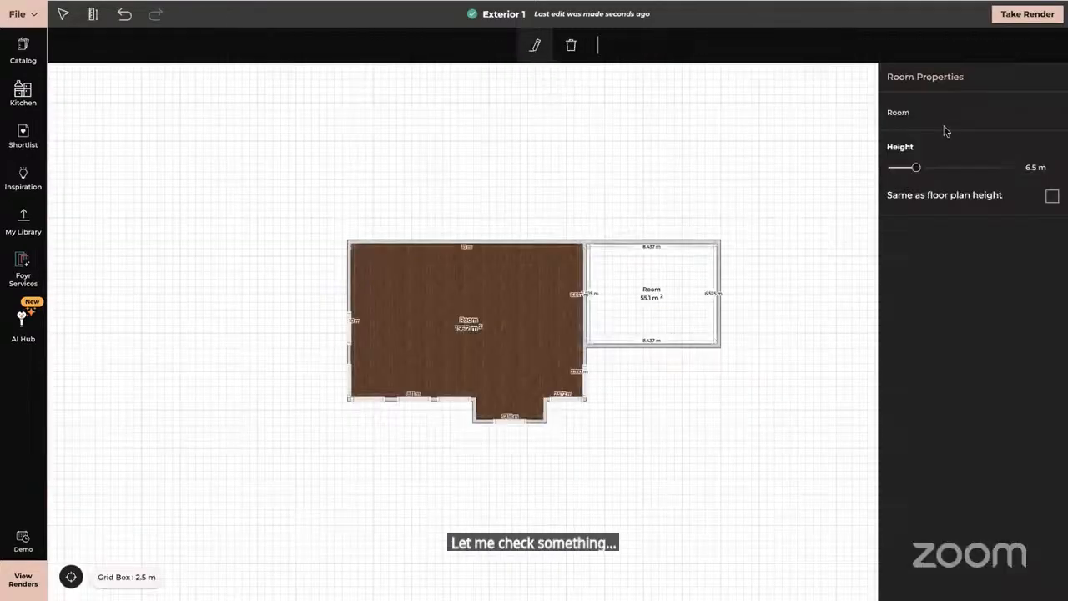
click(1039, 168)
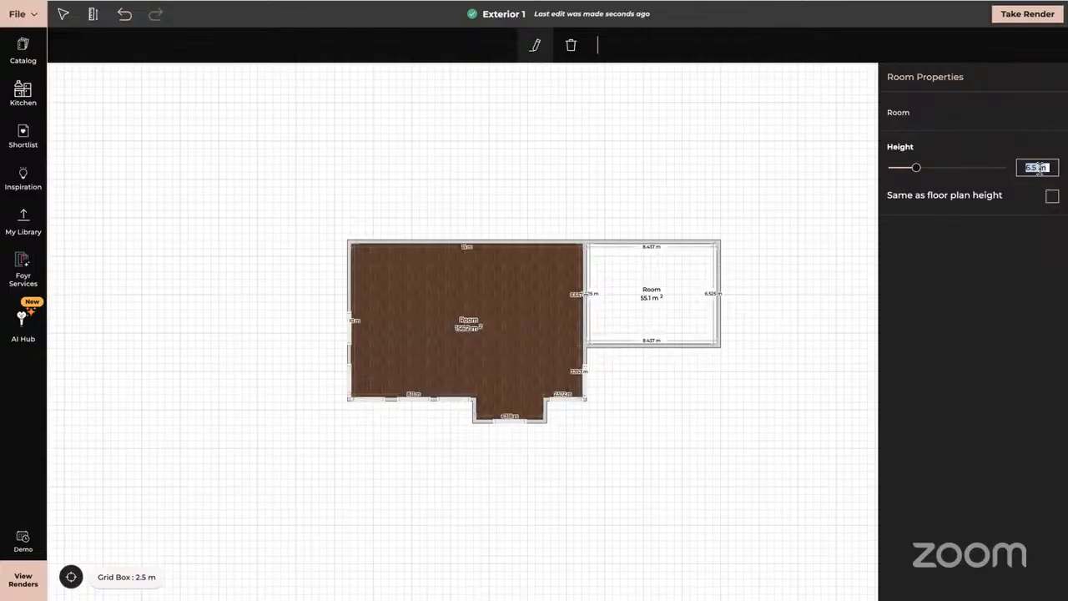
click(276, 273)
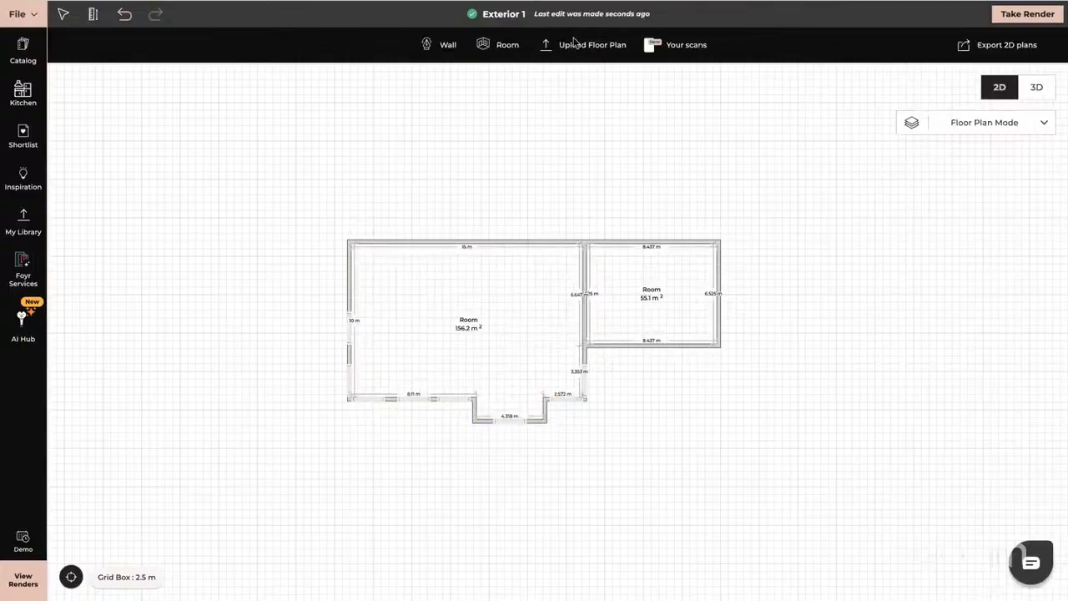
- Draw walls inside the main room that close off the projecting part as a separate rectangular room
scroll(691, 169, up, 3)
scroll(692, 169, down, 3)
drag(692, 169, 696, 275)
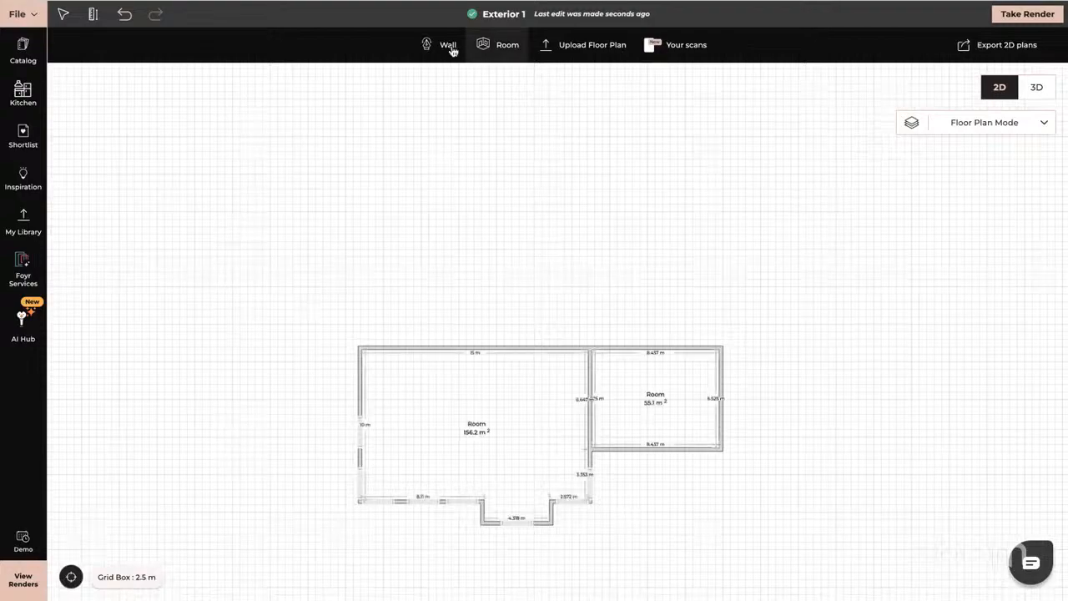
click(486, 497)
click(483, 480)
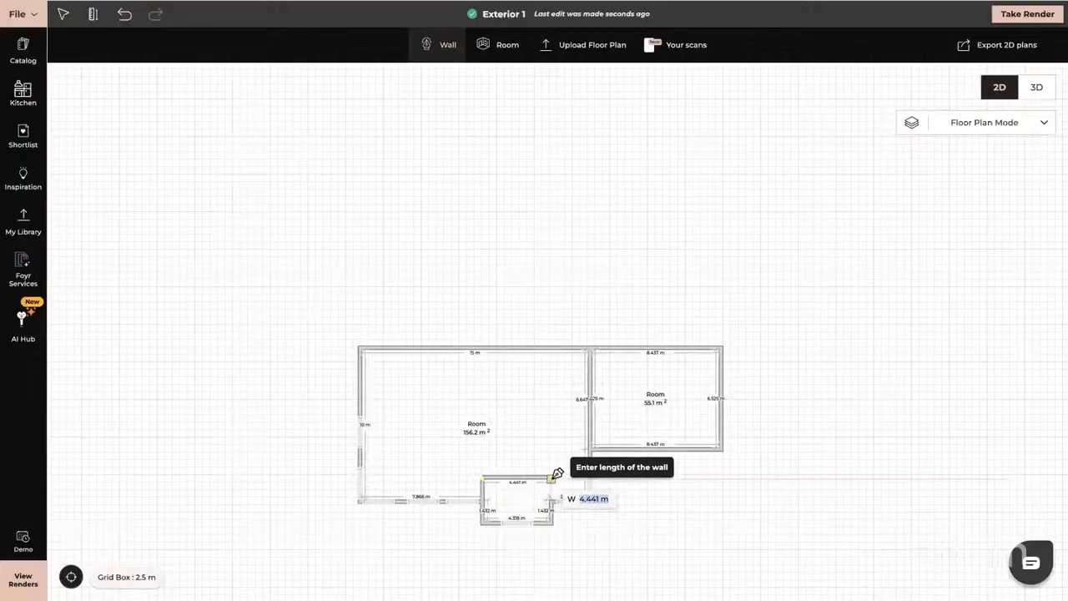
click(558, 474)
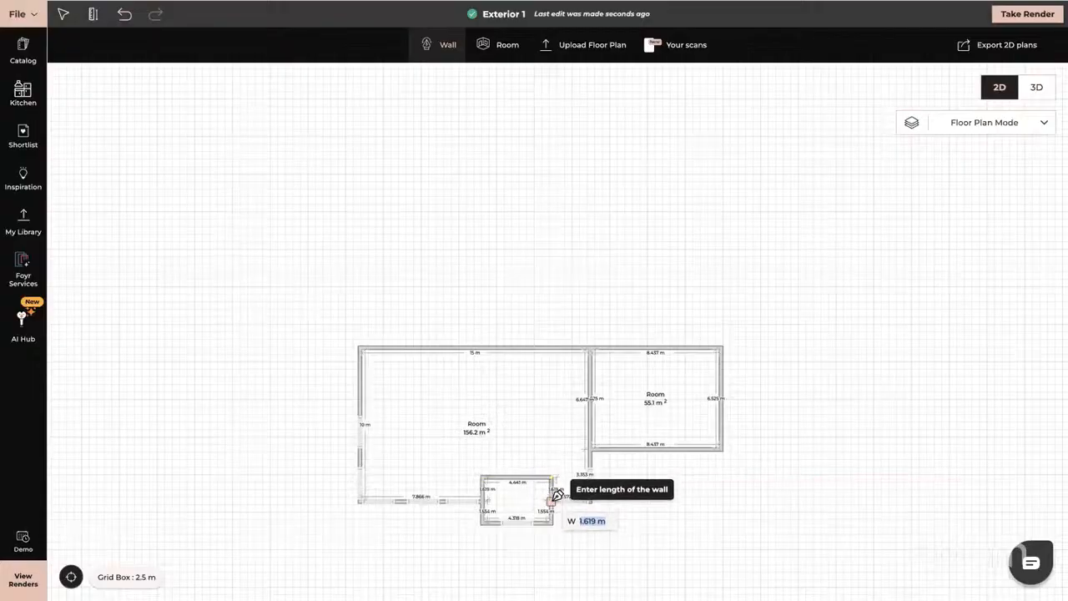
click(557, 498)
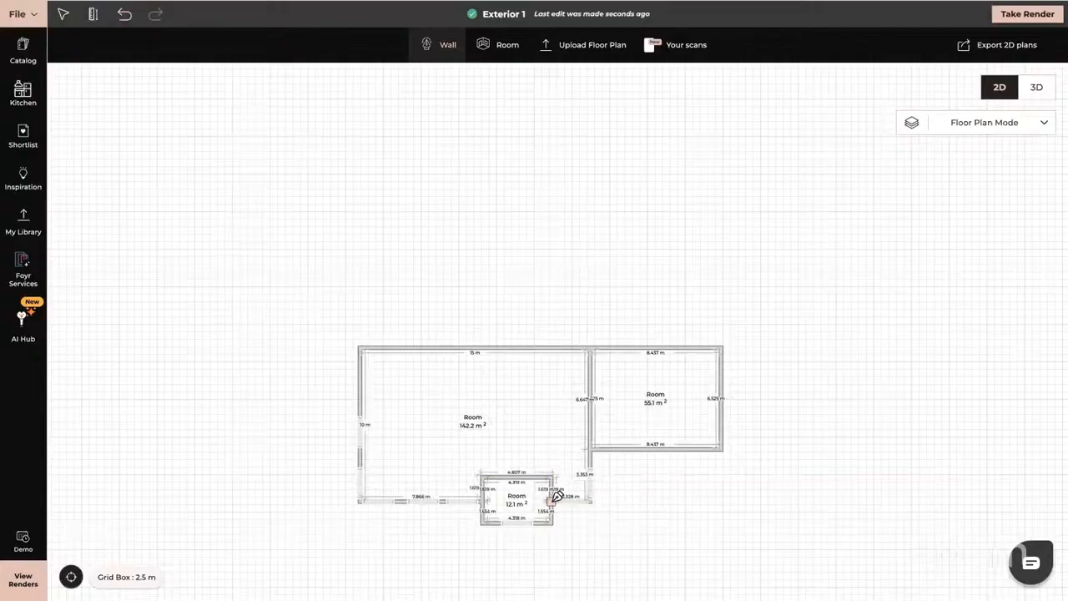
- Set the main room's height to 6 m
click(490, 448)
click(536, 44)
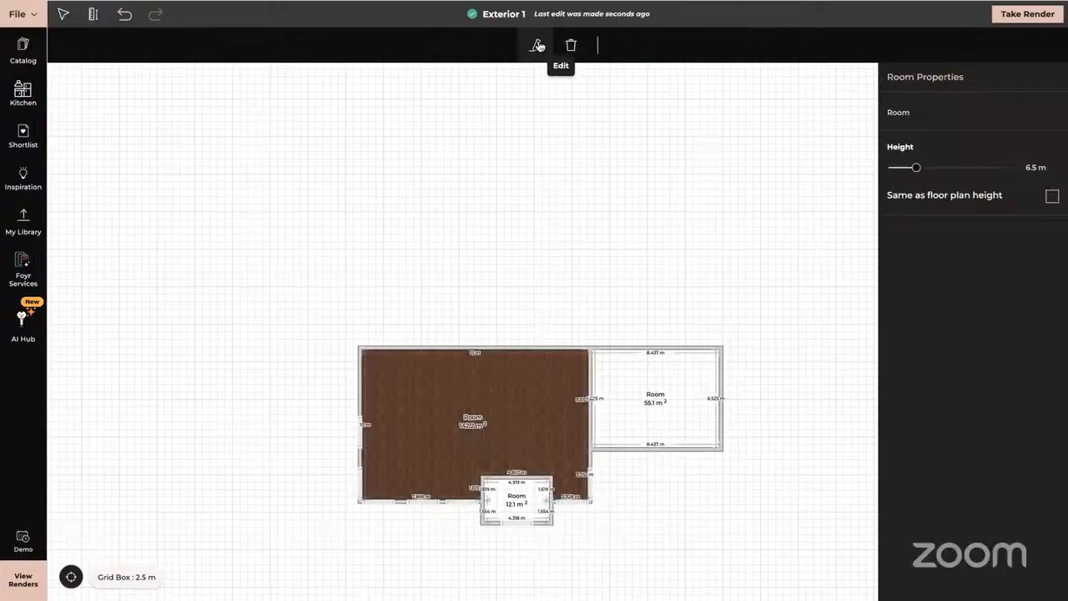
click(1040, 167)
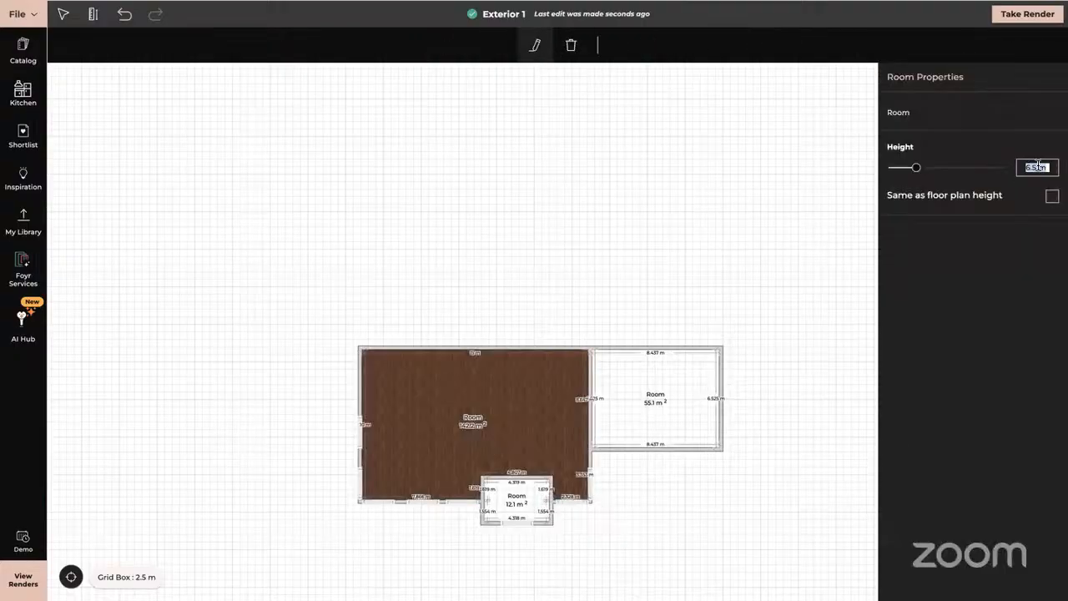
text(6)
key(Return)
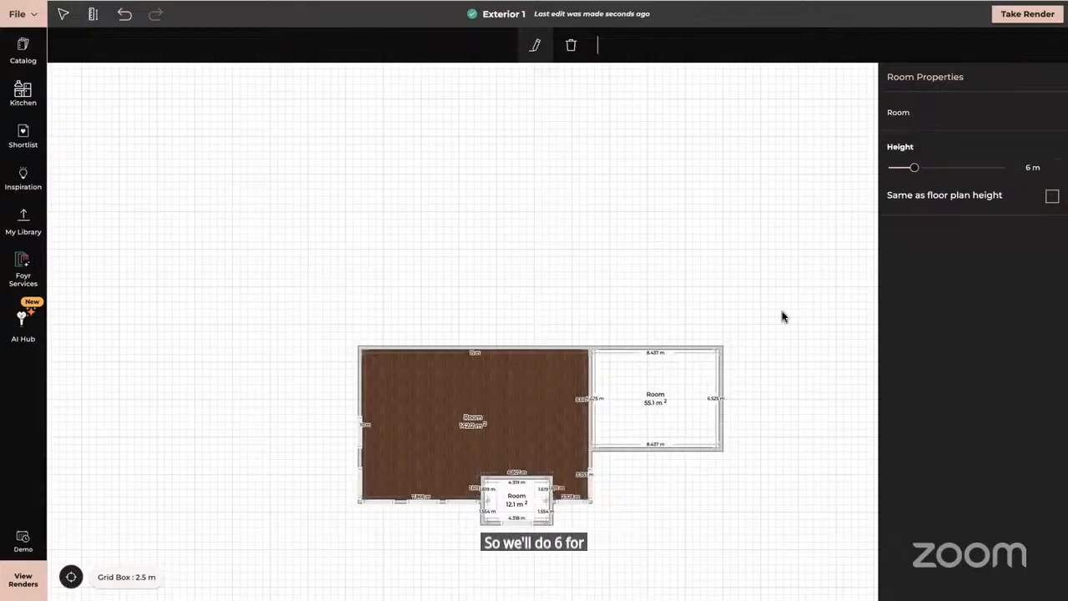
- Check the height settings of the small projecting room and the side room
click(525, 505)
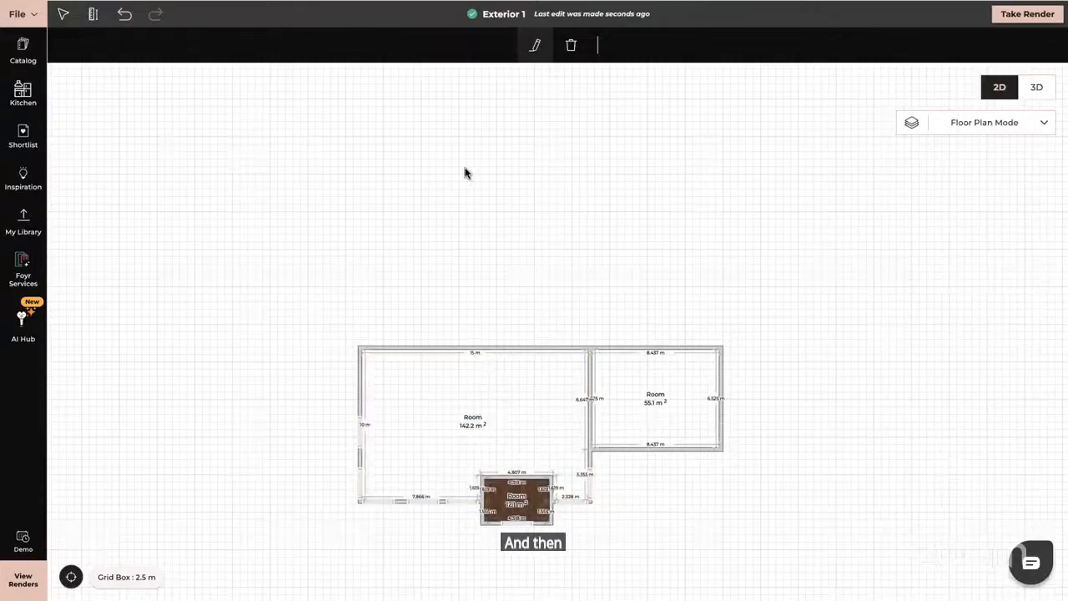
click(535, 45)
click(655, 428)
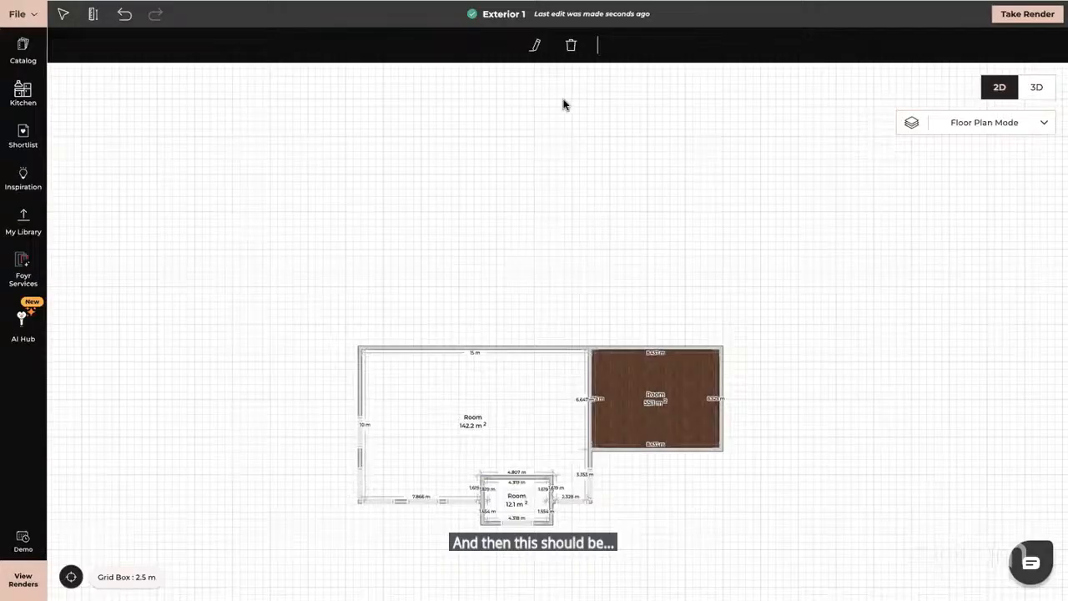
click(535, 45)
click(574, 206)
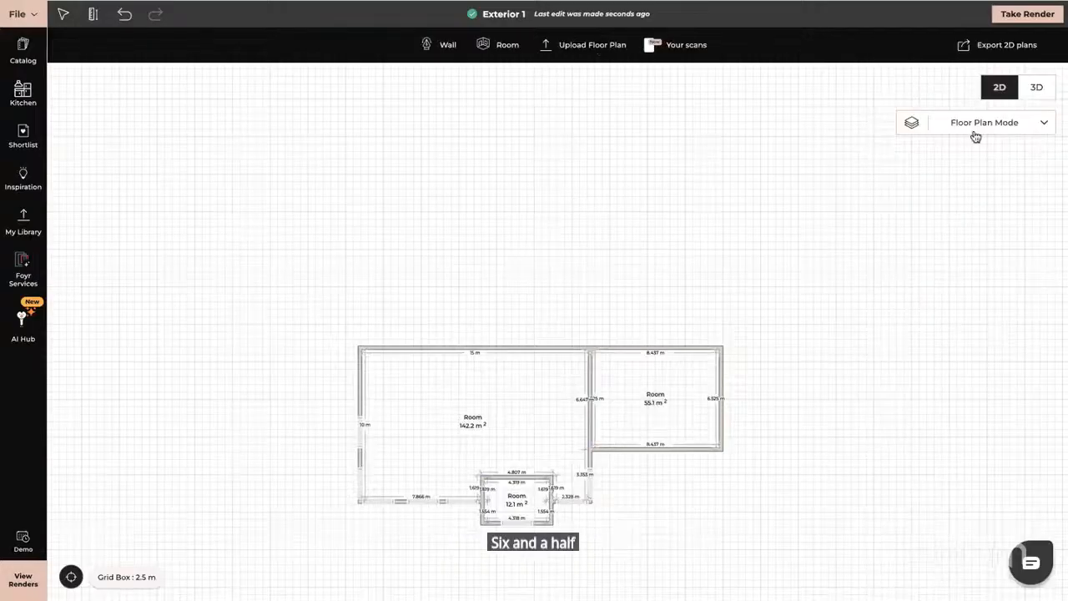
- Show the house in 3D and compare the projecting room's height with the rest from the front and the side
click(1036, 87)
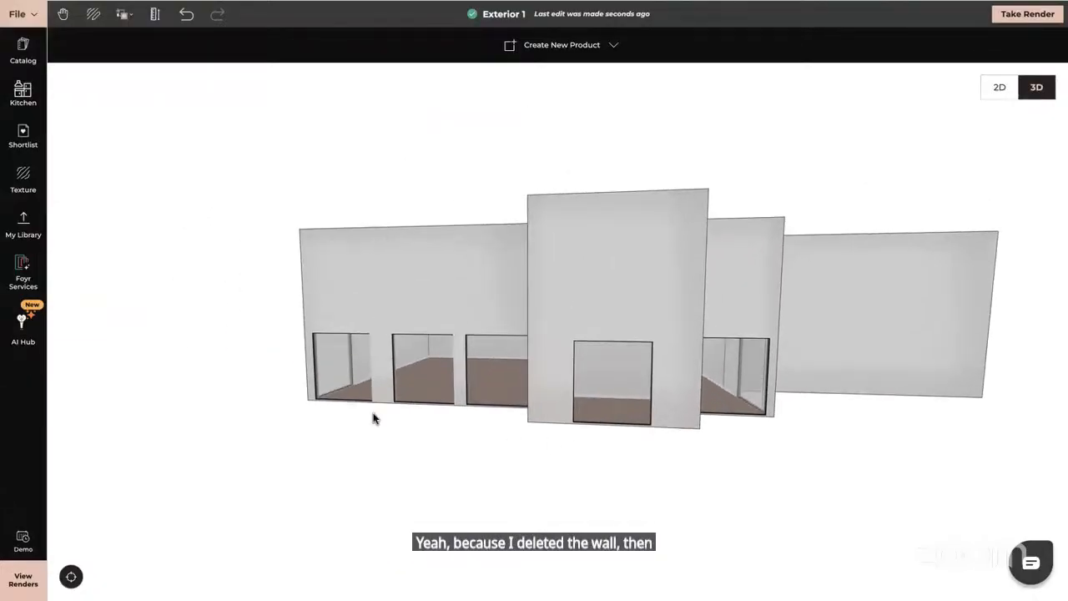
drag(369, 550, 390, 547)
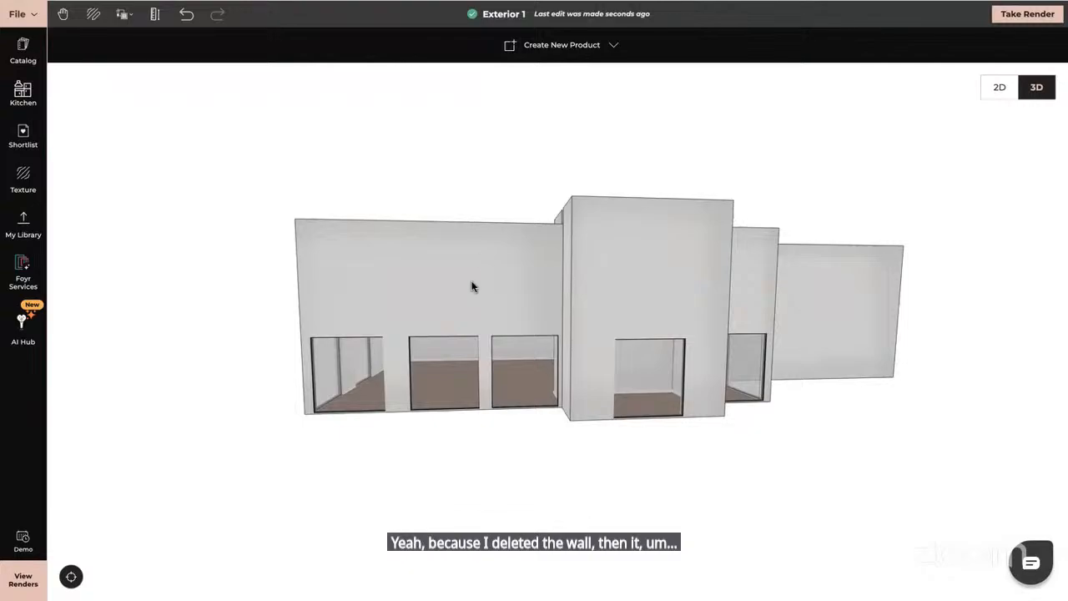
drag(339, 329, 386, 350)
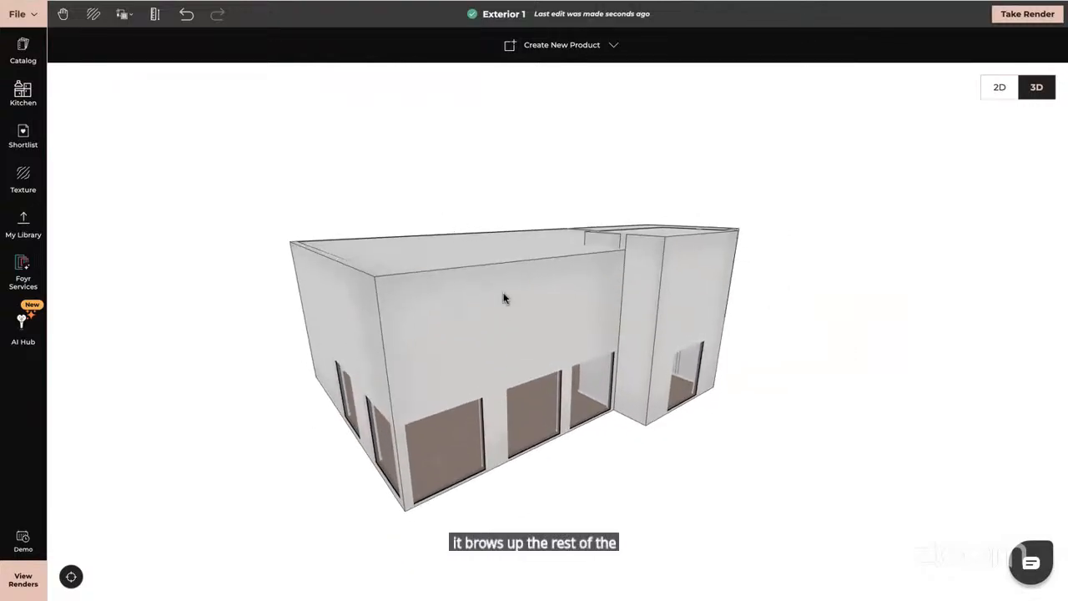
drag(691, 479, 742, 473)
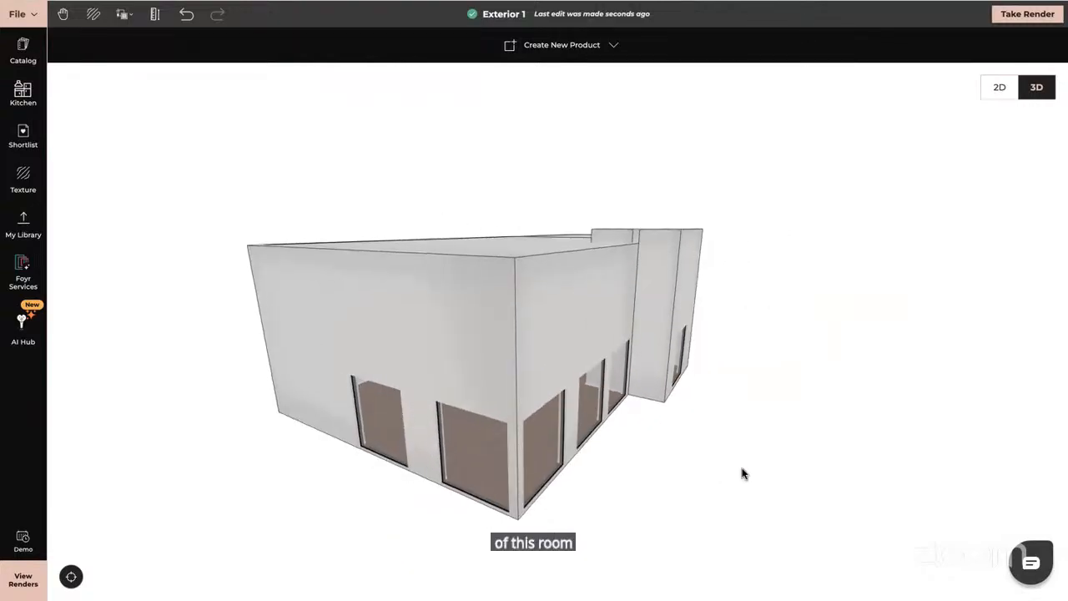
drag(701, 520, 622, 508)
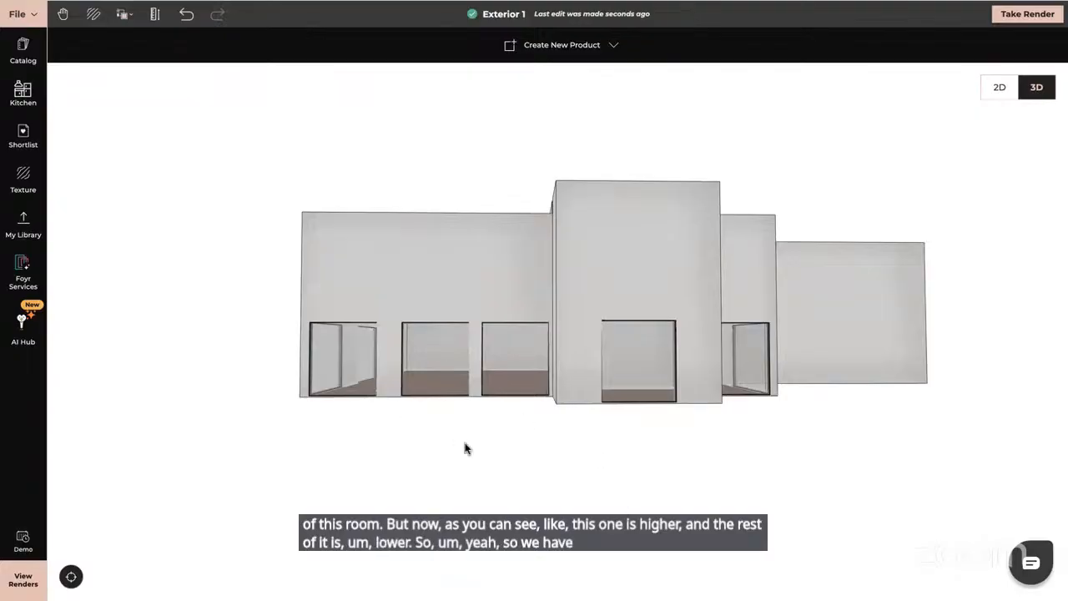
drag(453, 482, 475, 529)
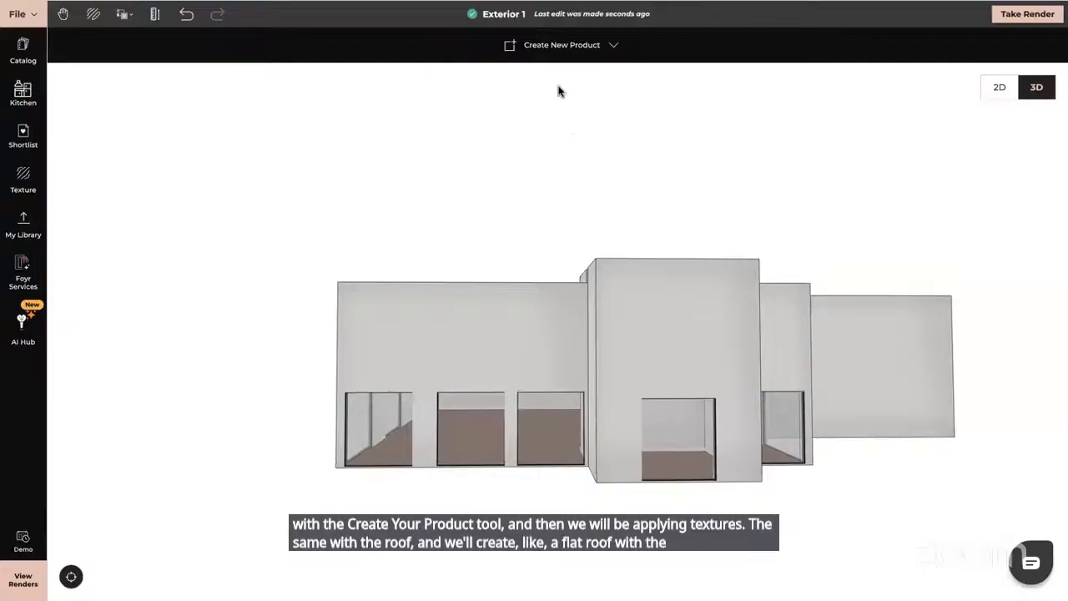
- Start creating a custom product and sketch an 8.11 by 0.4 m rectangle on the main front wall above the three windows
click(522, 47)
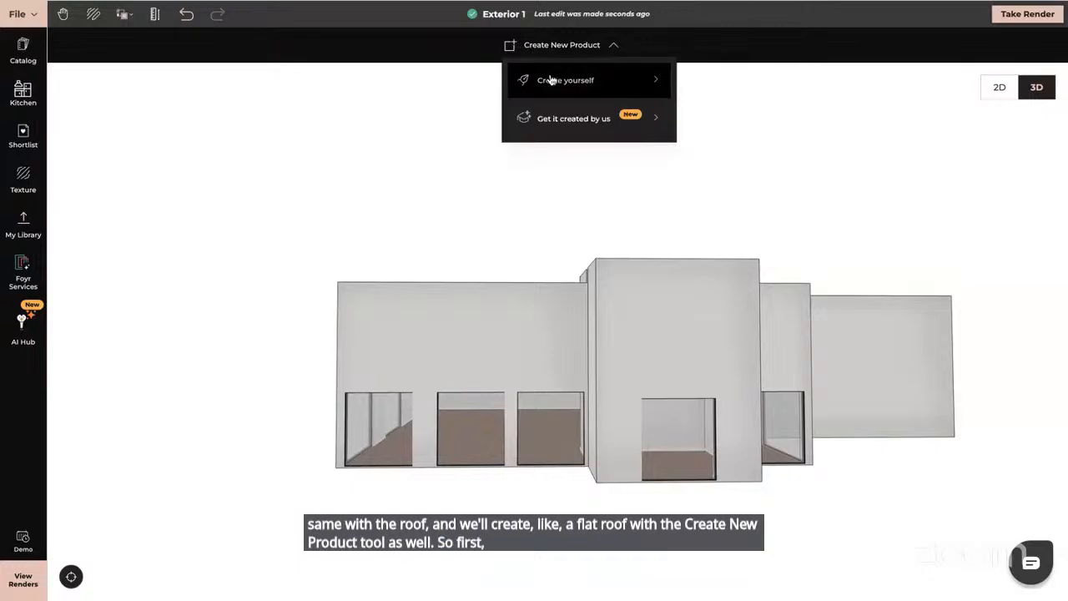
click(546, 81)
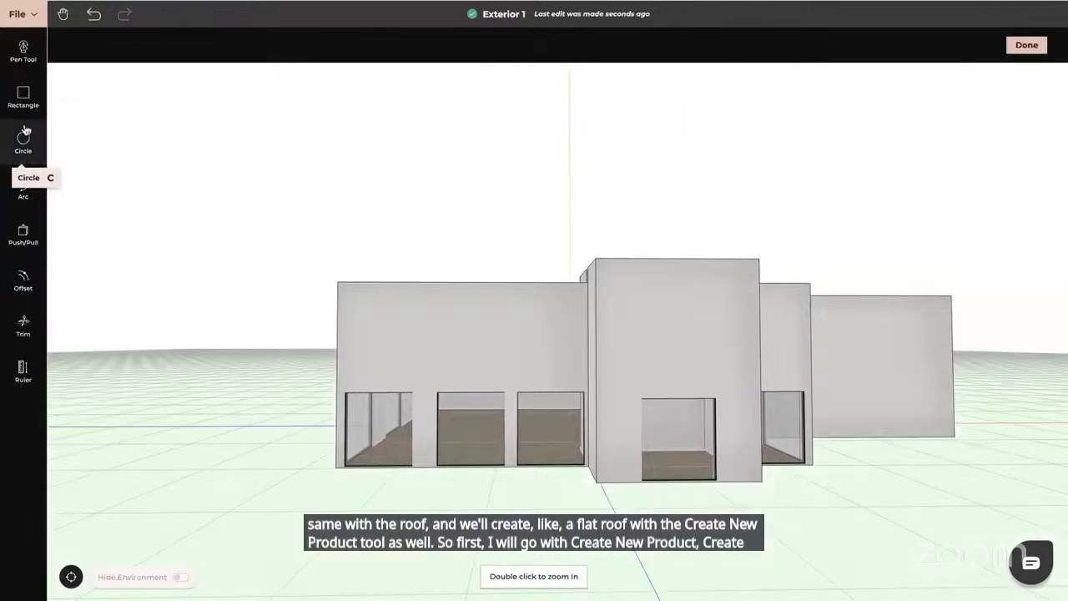
click(23, 96)
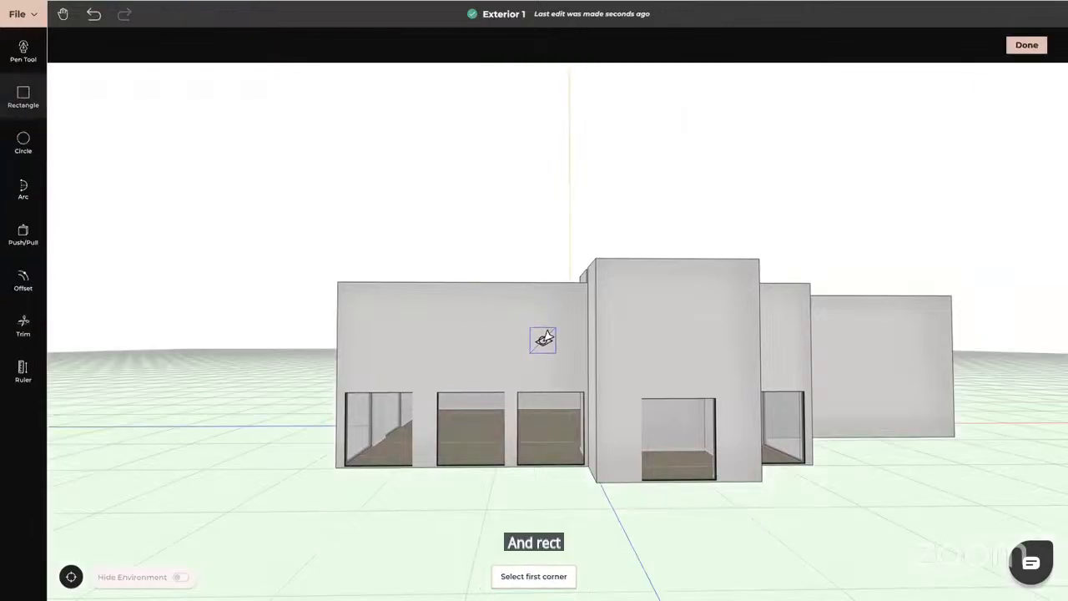
click(337, 373)
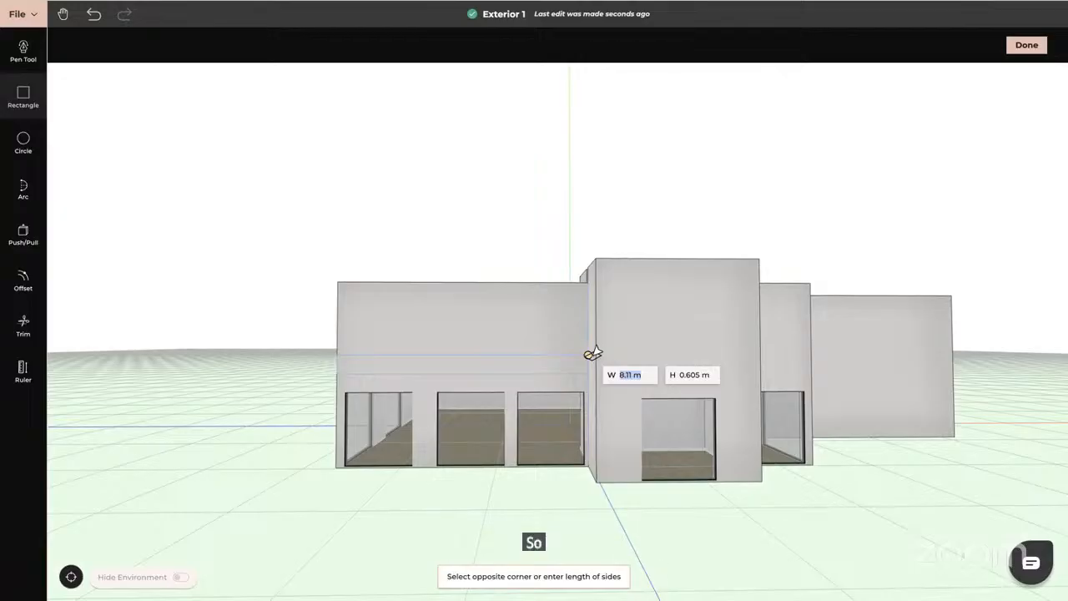
key(Tab)
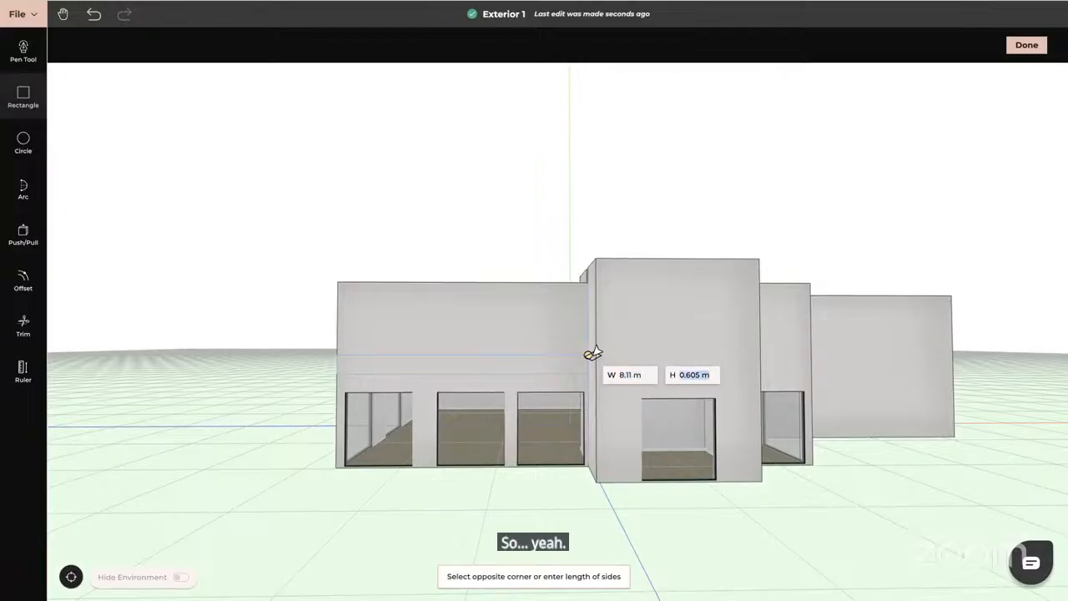
text(0)
text(.6)
key(Return)
key(Escape)
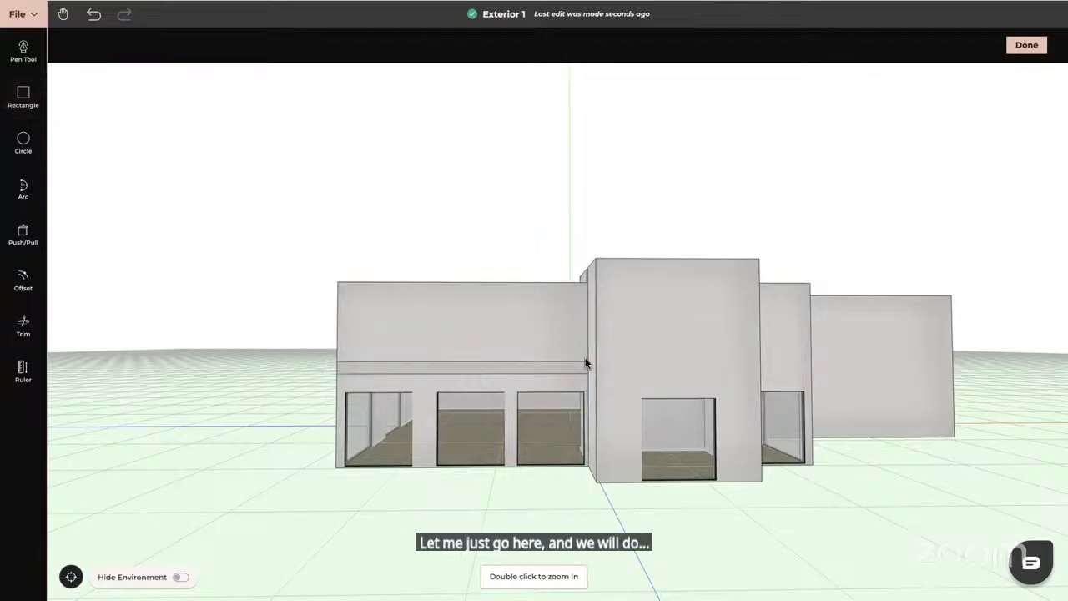
- Push/Pull the rectangle outward 0.8 m to form a ledge over the front windows and finish the product
drag(222, 422, 279, 423)
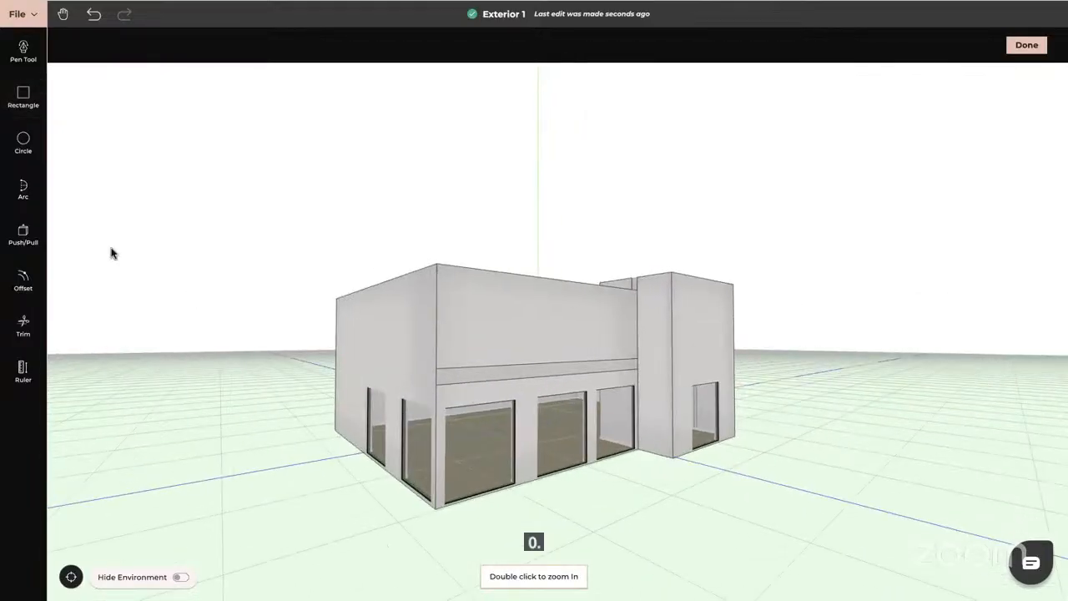
click(23, 236)
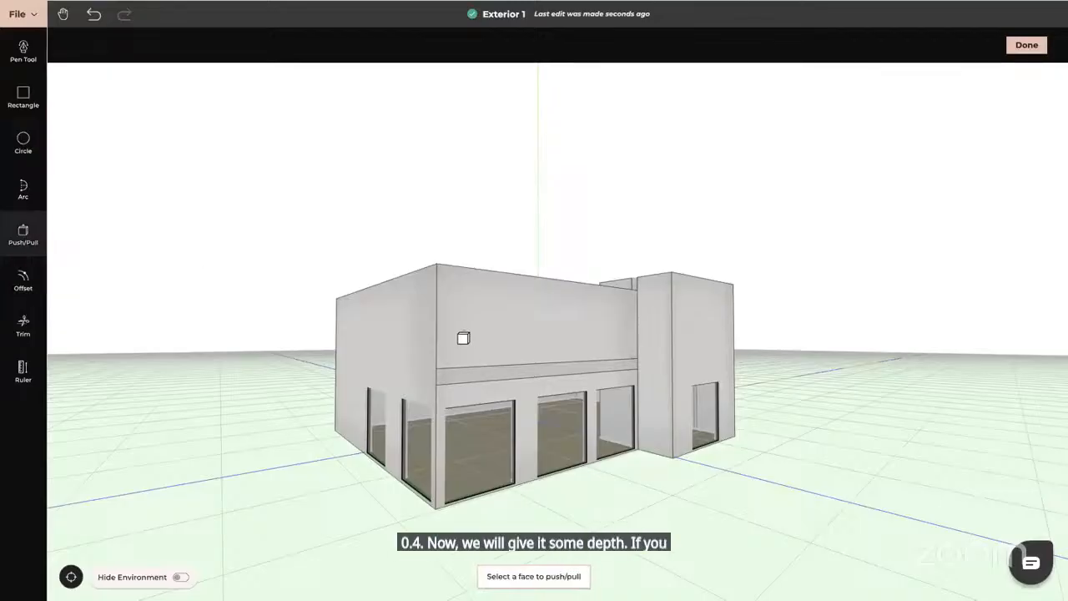
click(494, 374)
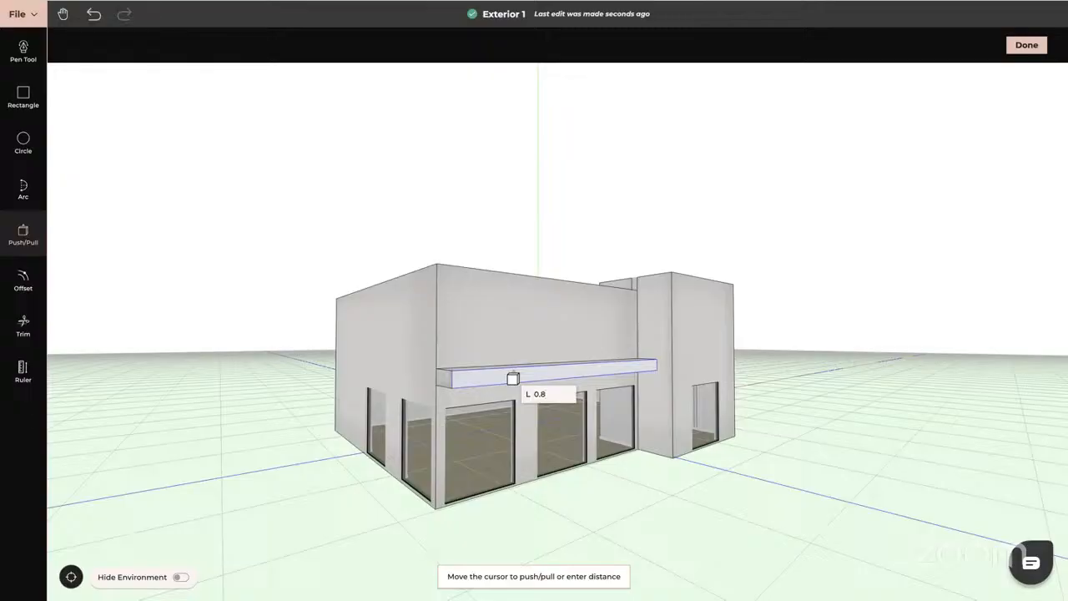
key(Return)
key(Escape)
drag(513, 379, 535, 415)
drag(666, 436, 609, 452)
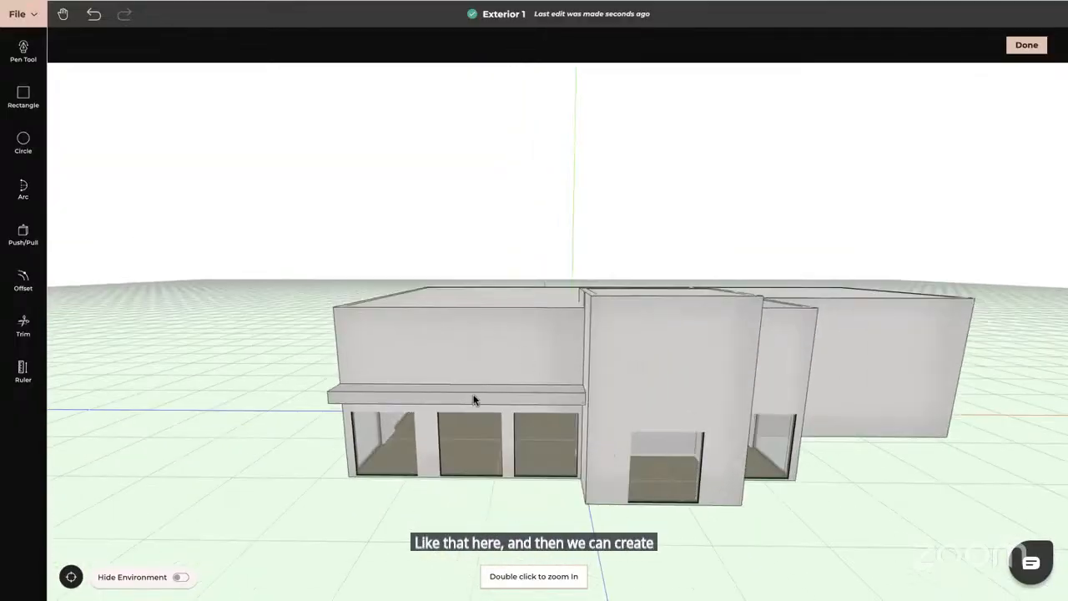
click(1026, 44)
- Lower the ledge slightly on the front wall so it sits closer to the windows
right_drag(647, 482, 734, 486)
drag(550, 526, 578, 495)
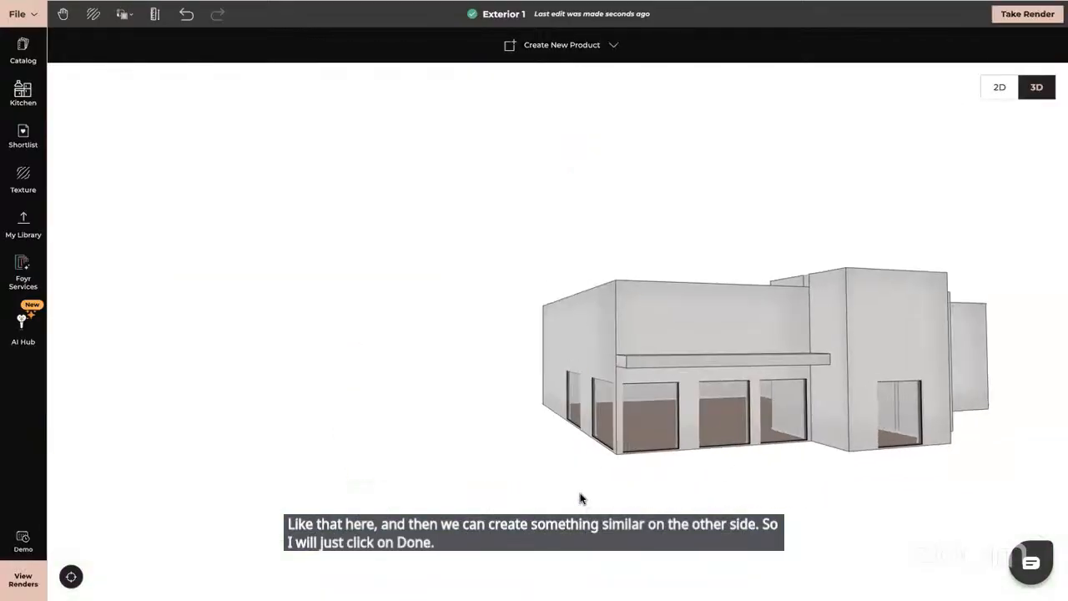
click(665, 360)
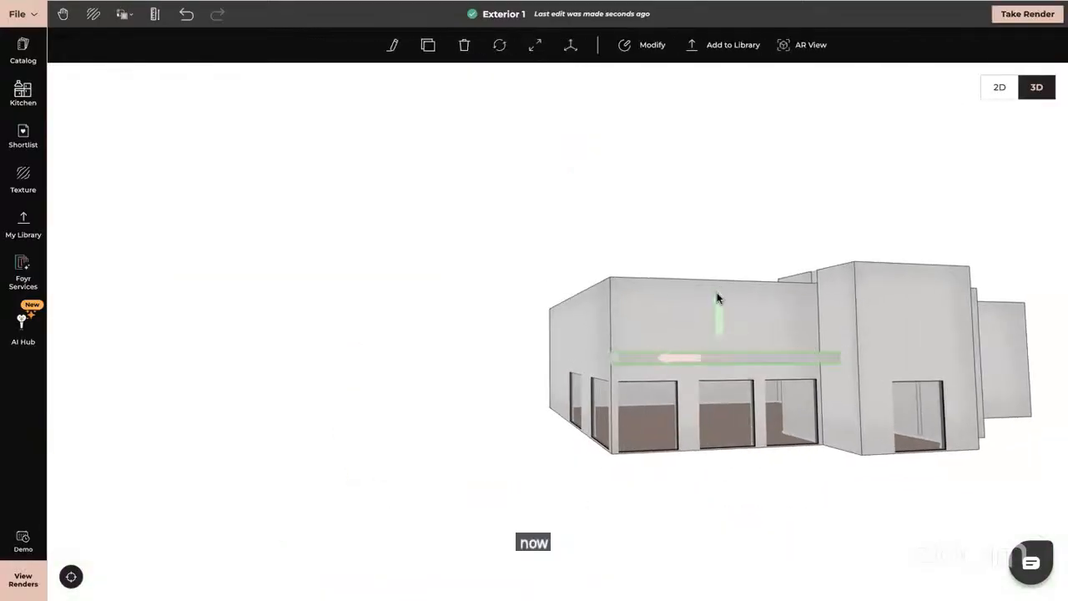
drag(717, 301, 718, 298)
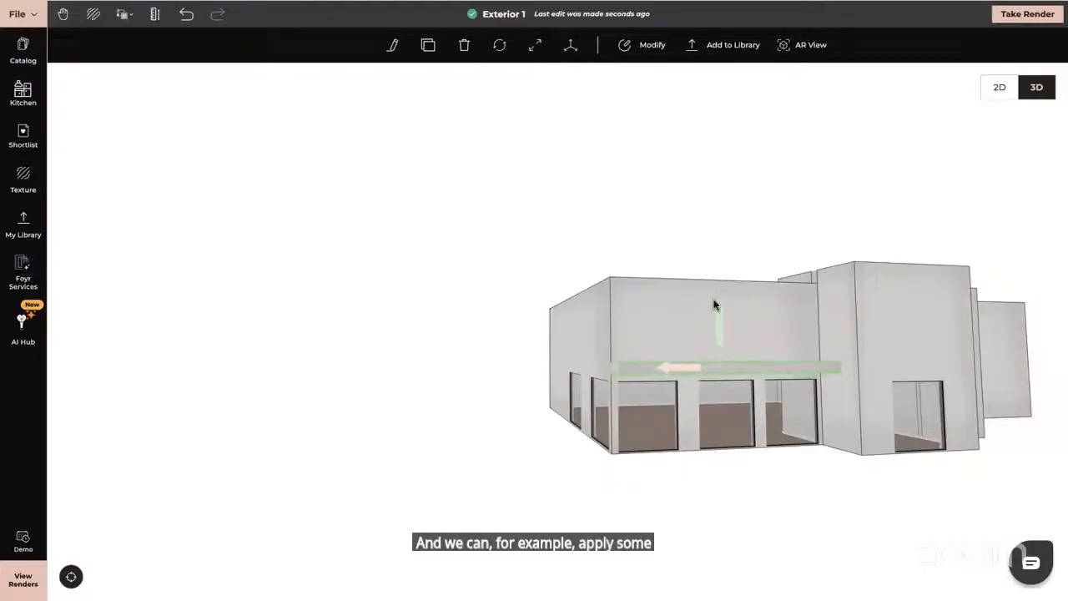
- Clone the ledge onto the adjoining side wall above its two windows, reaching the front corner
drag(494, 445, 498, 256)
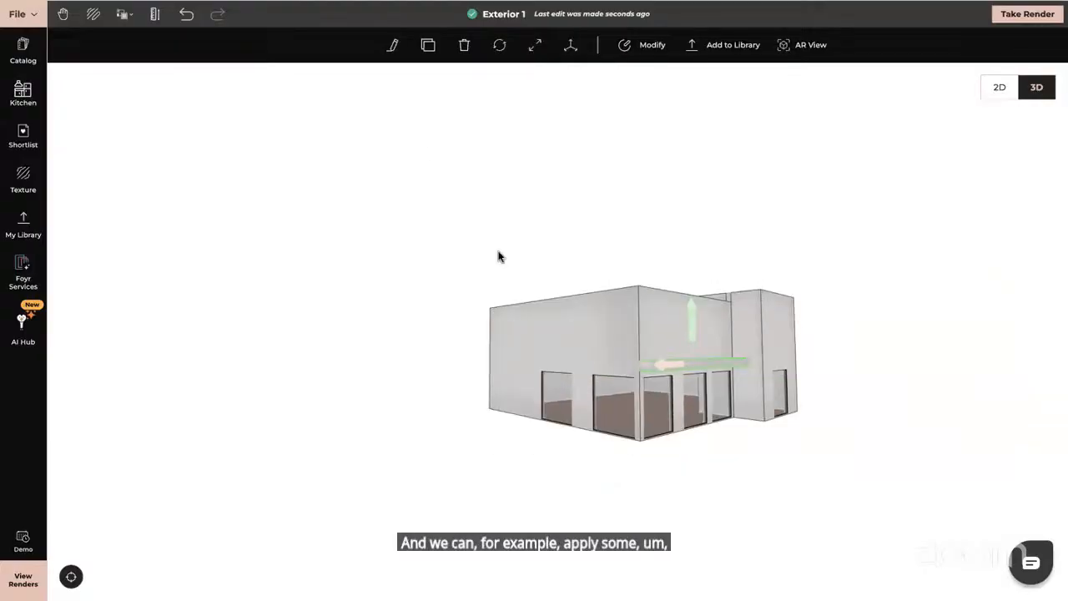
click(428, 44)
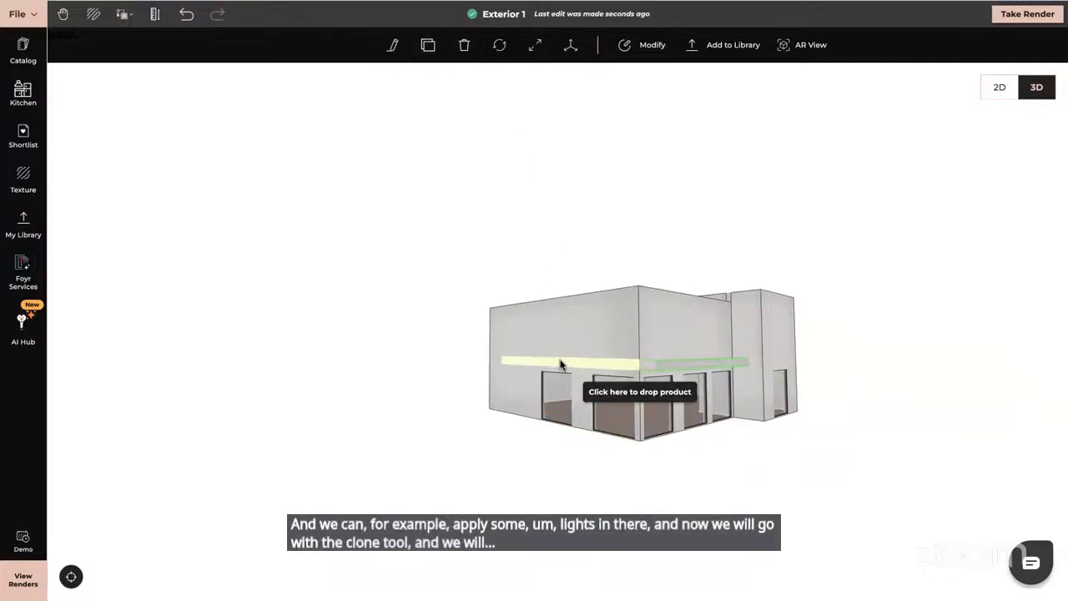
click(634, 381)
click(670, 364)
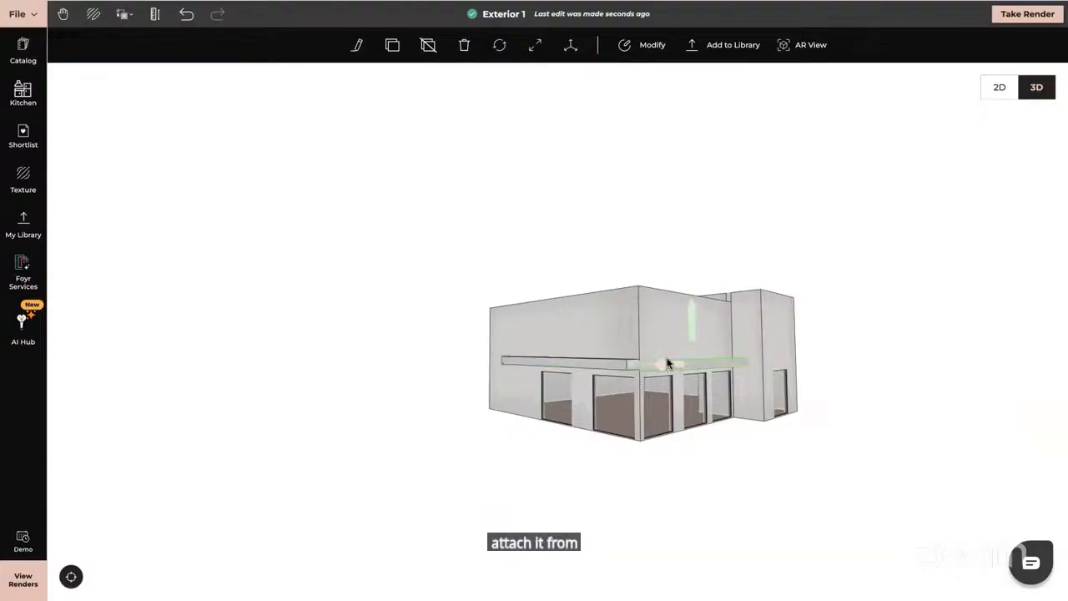
- Match the side-wall ledge's height to the front ledge by setting its Y position to 2.886 m
click(357, 48)
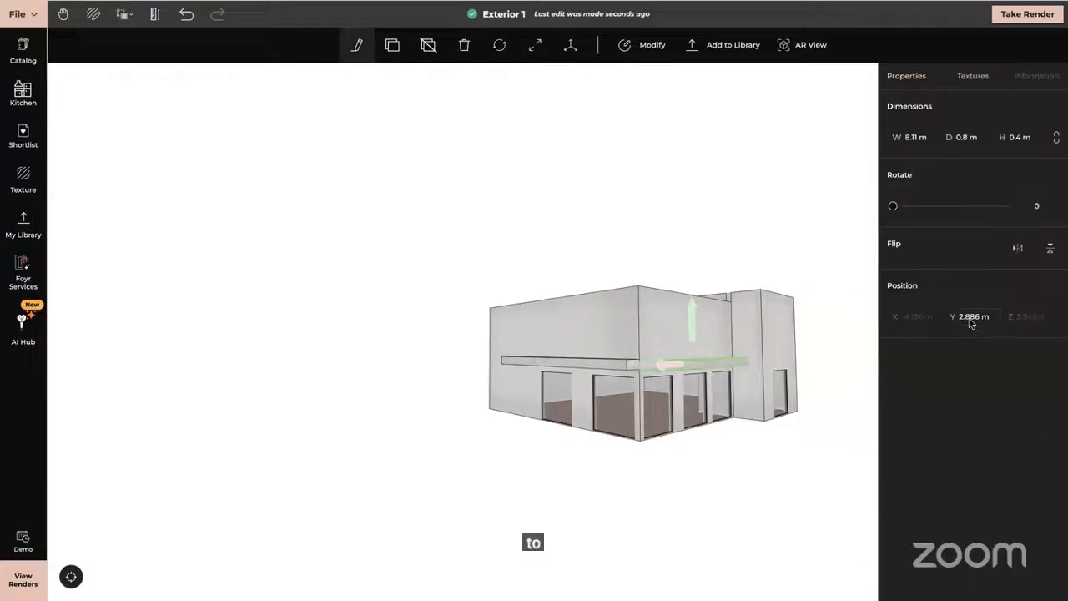
click(608, 364)
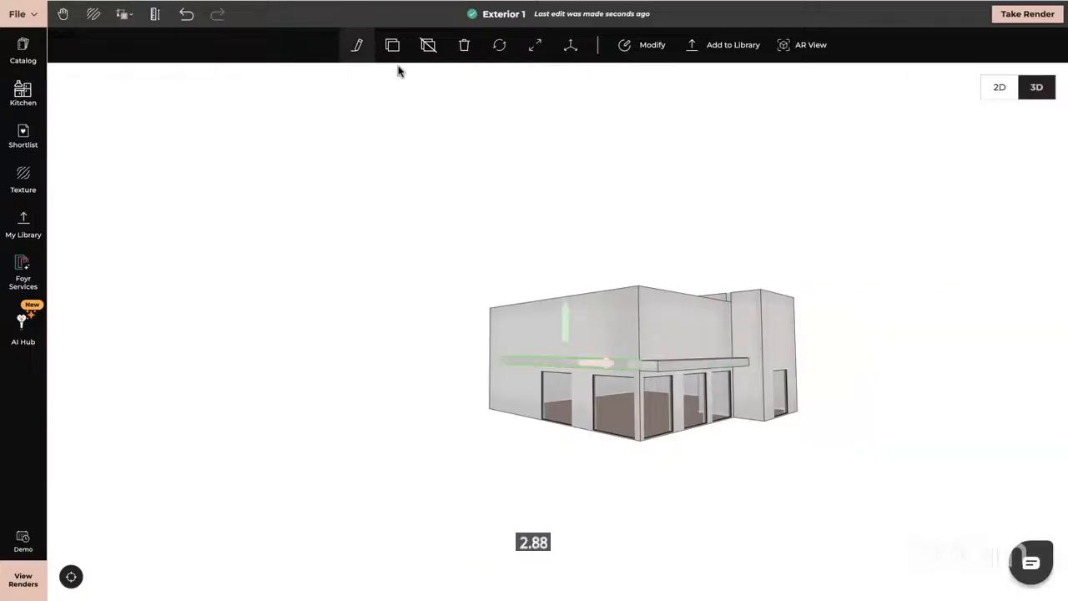
click(962, 316)
text(2.88)
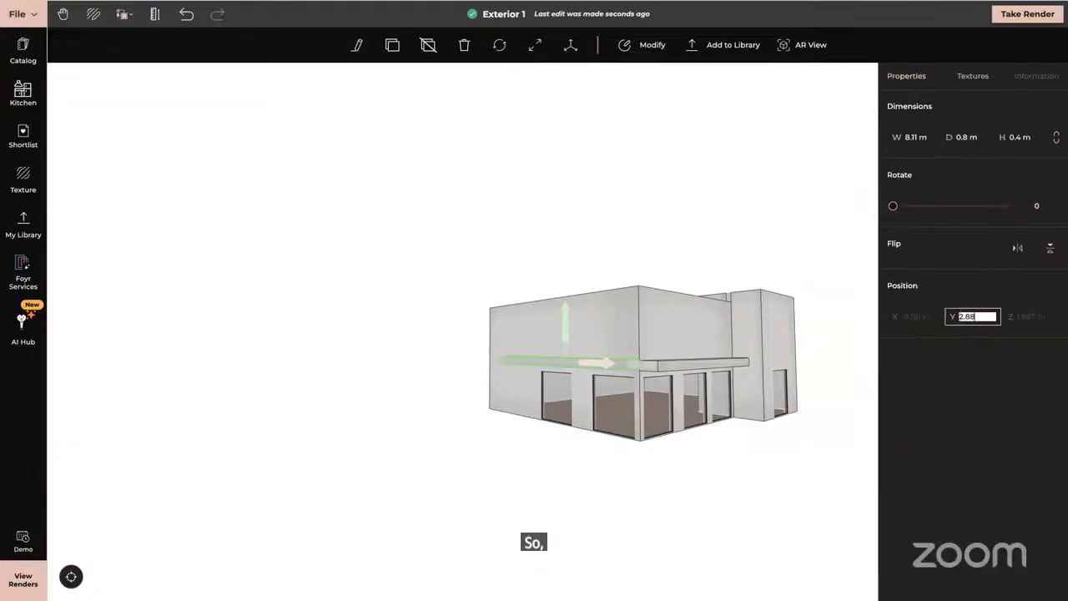
text(6)
key(Return)
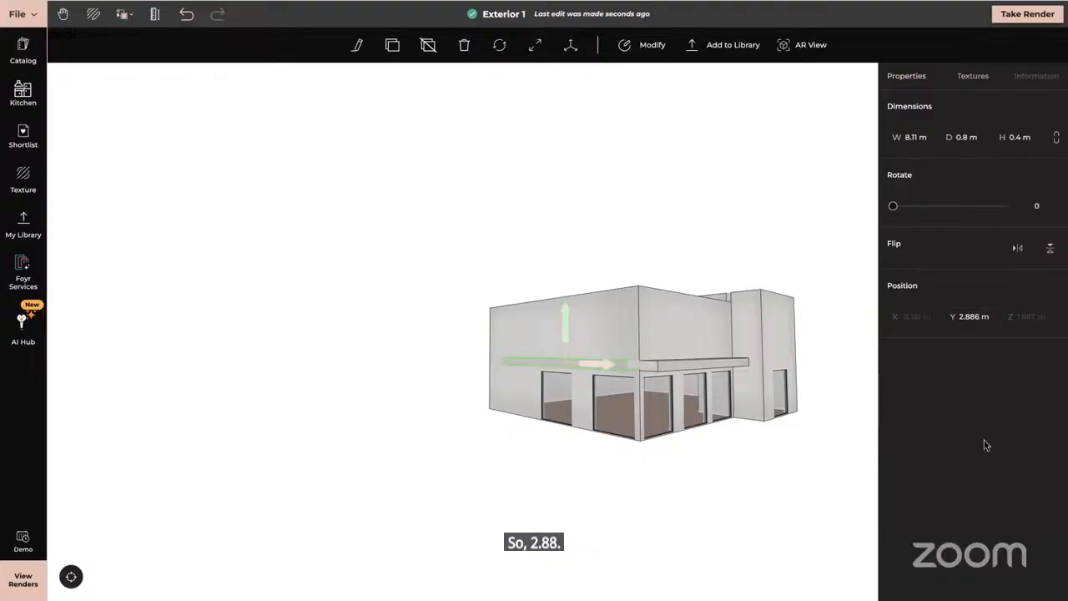
click(389, 363)
- Resize the side-wall ledge to about 11.4 m so it extends to the rear corner of the wall
click(601, 372)
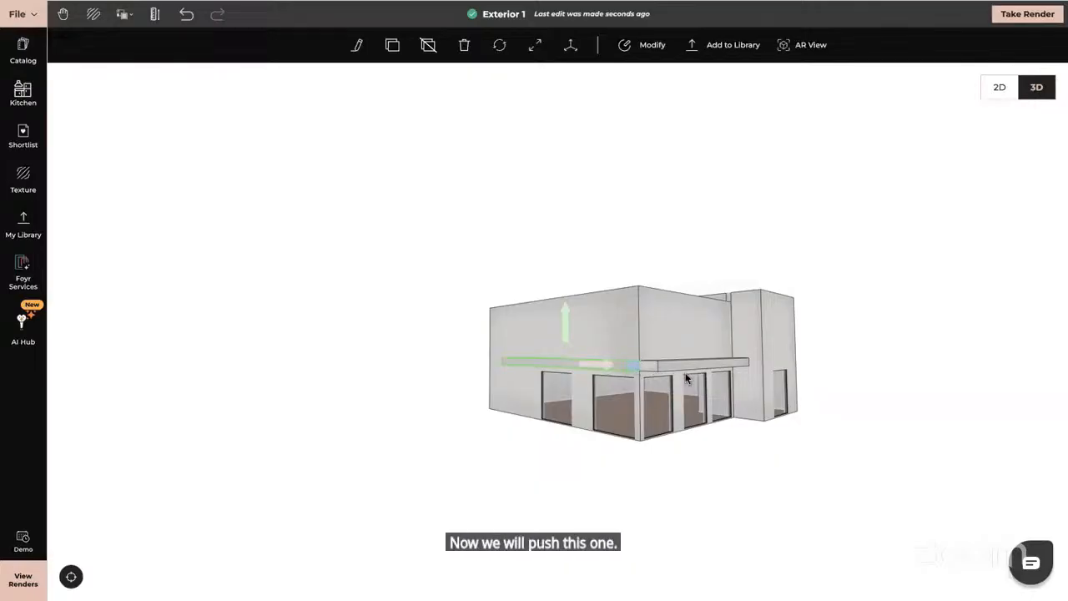
drag(680, 296, 596, 383)
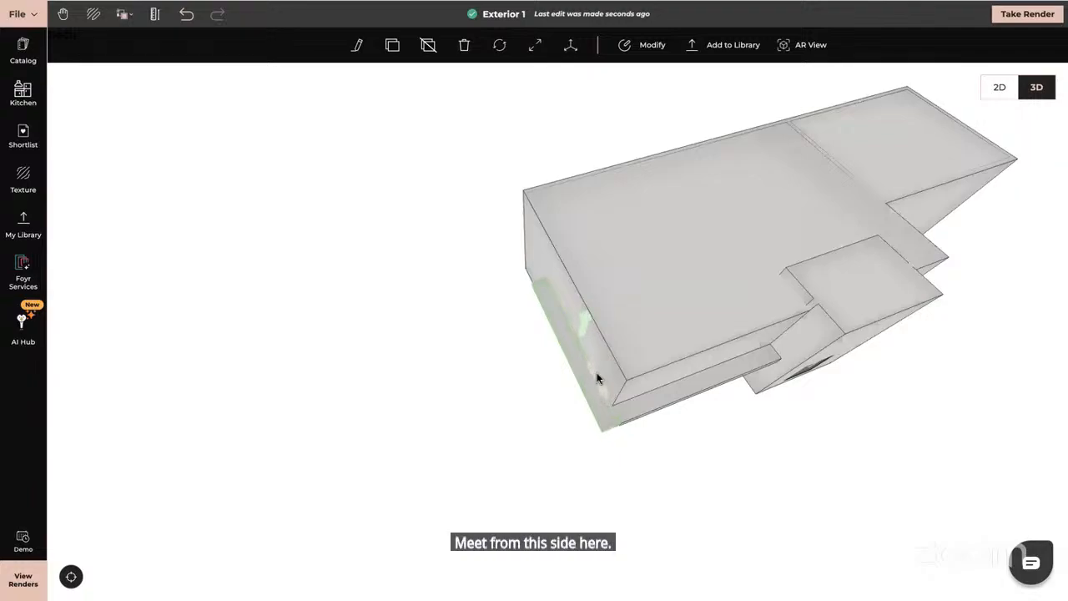
drag(470, 375, 517, 90)
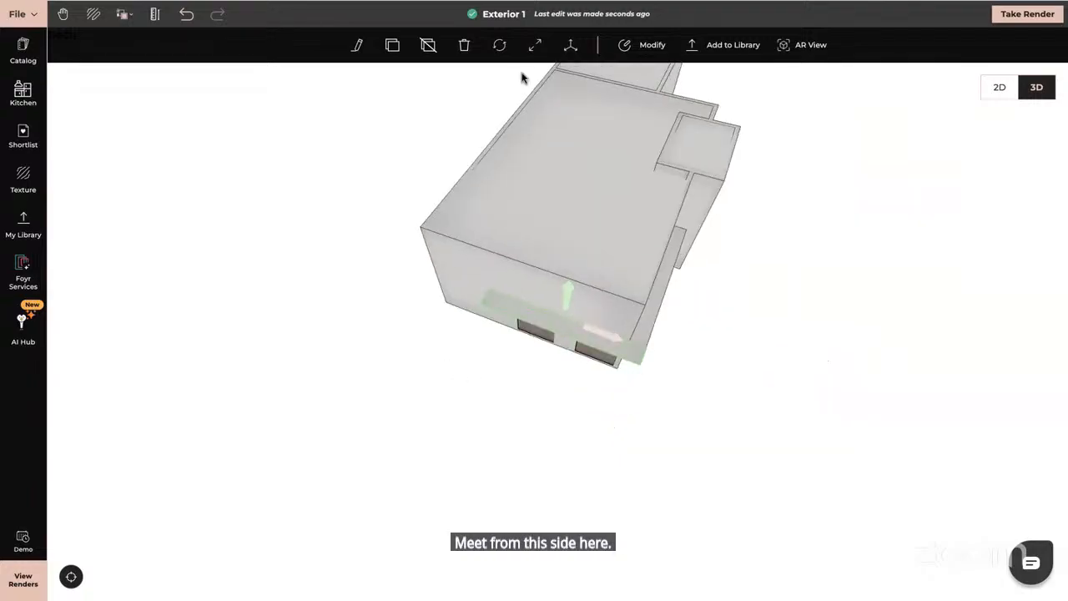
click(535, 44)
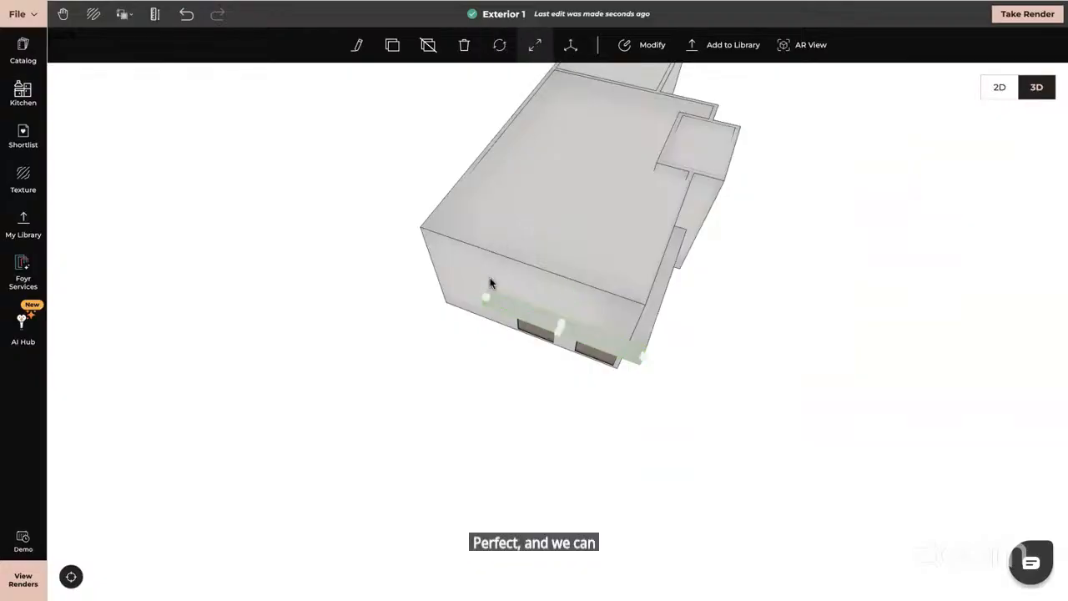
drag(486, 297, 428, 284)
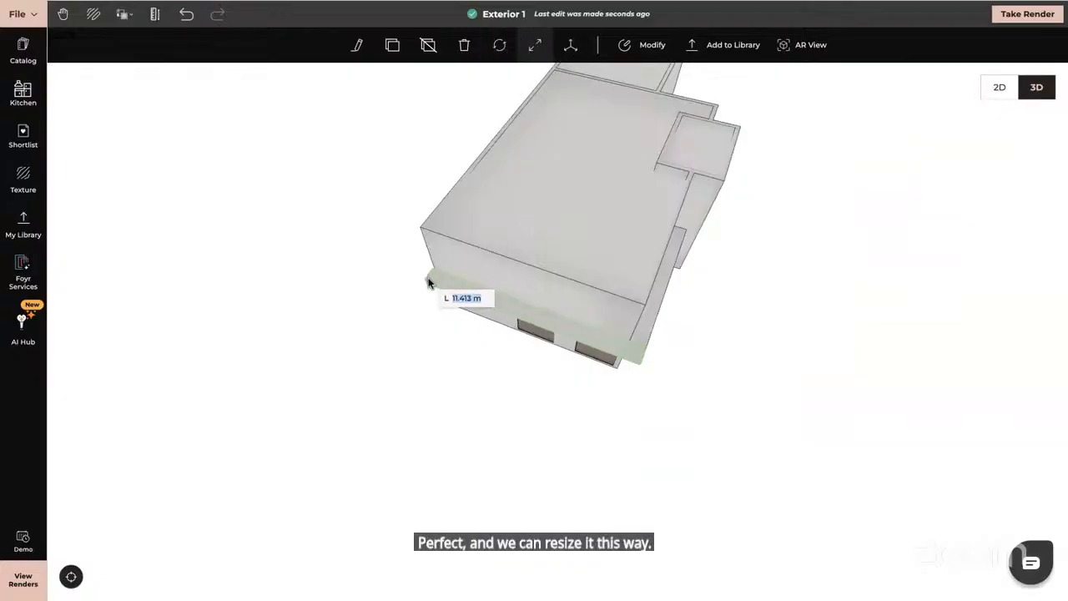
- Delete the ledge on the side wall, keeping the one over the three front windows
drag(731, 388, 646, 322)
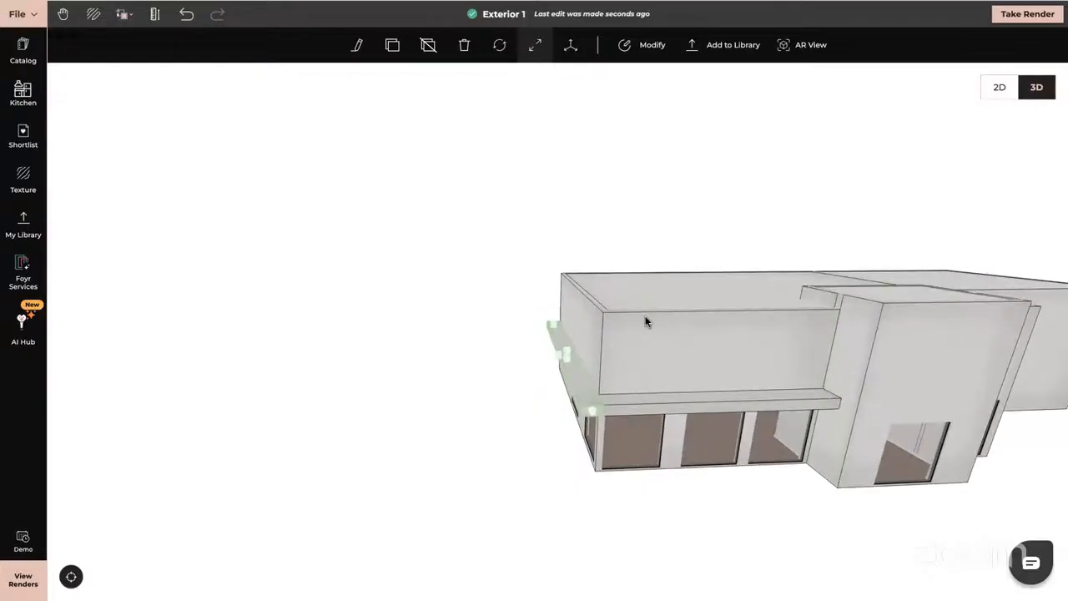
click(685, 431)
drag(684, 432, 567, 340)
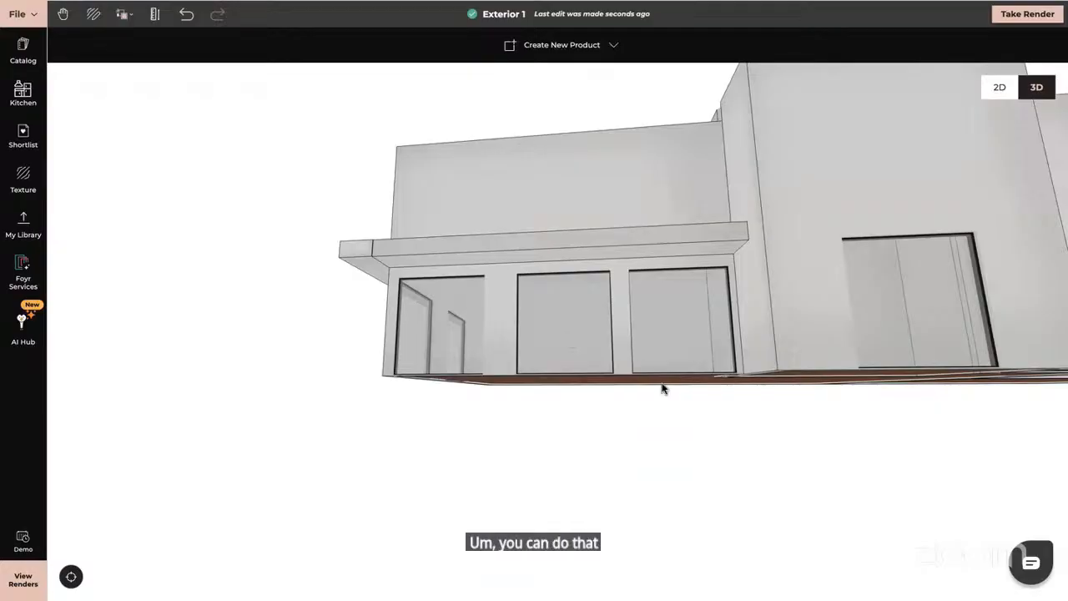
drag(680, 483, 583, 530)
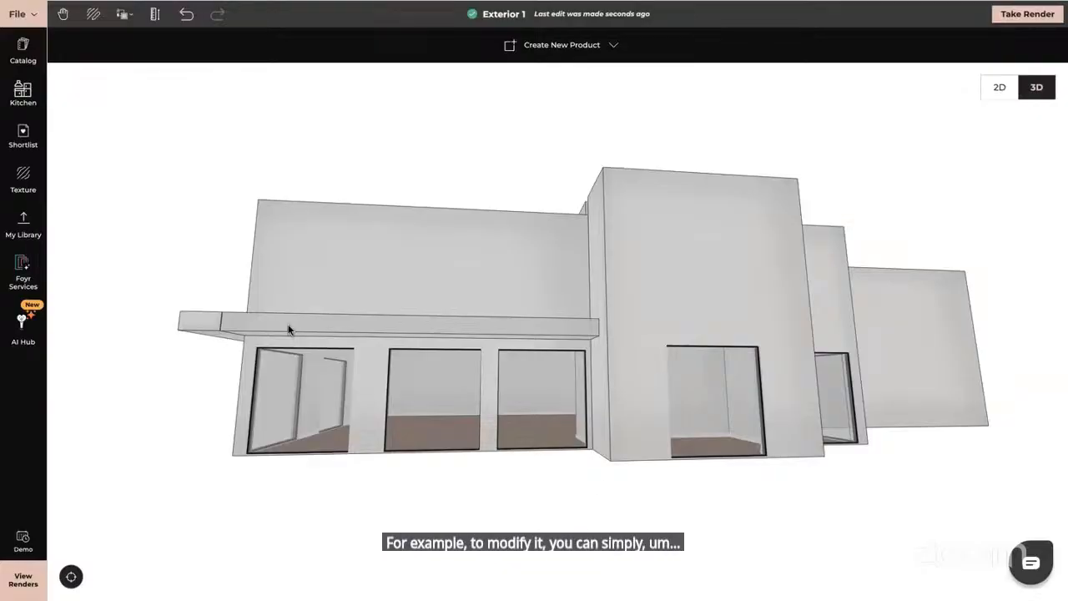
click(349, 330)
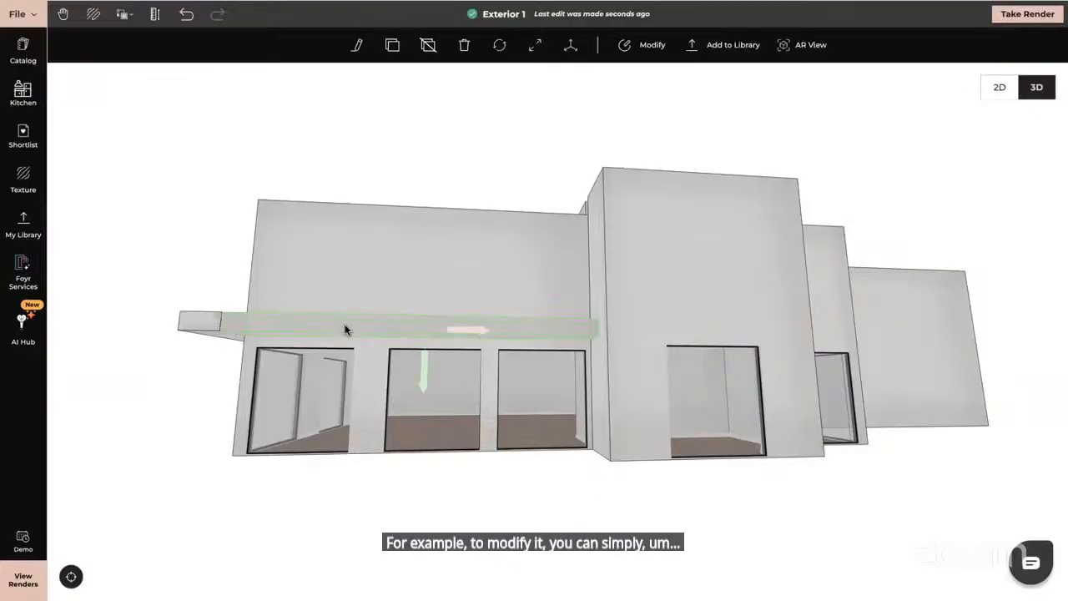
click(203, 326)
key(Delete)
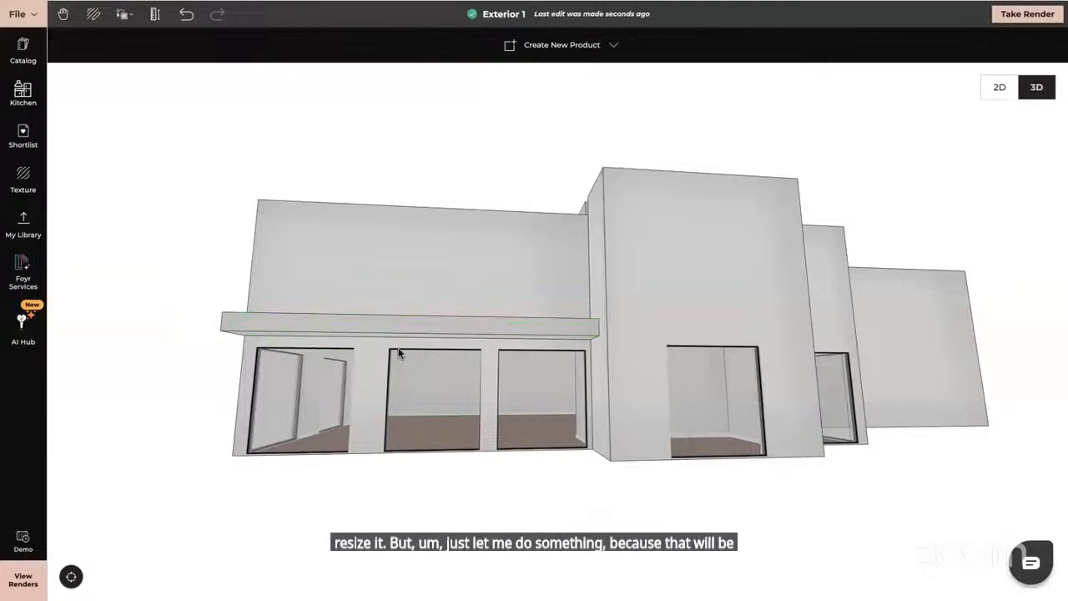
- Open the front ledge for modification and show the surrounding house in the modelling environment
drag(396, 346, 397, 417)
click(370, 455)
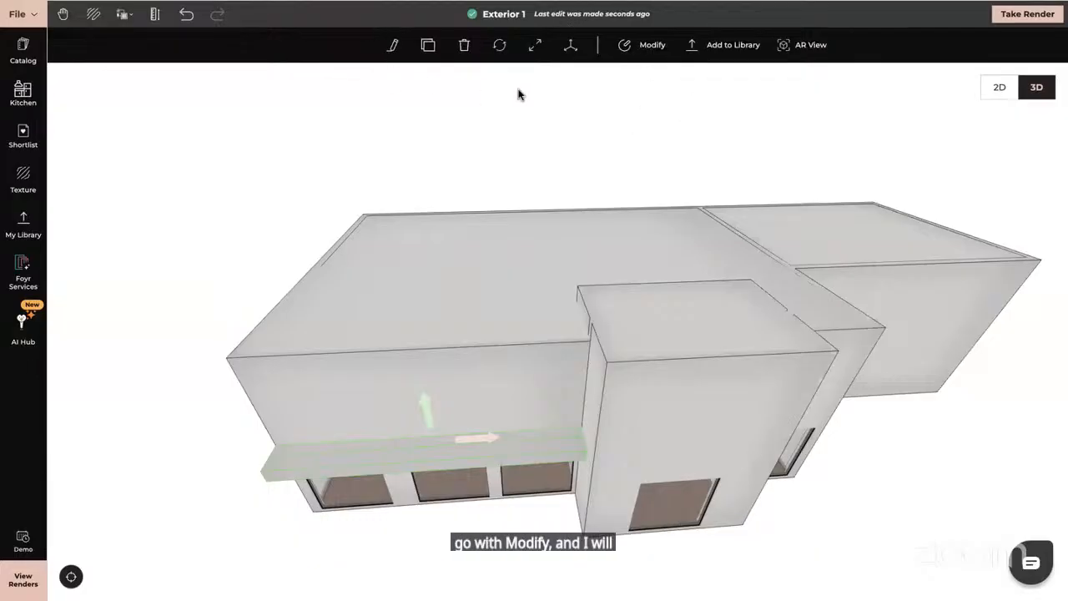
click(636, 47)
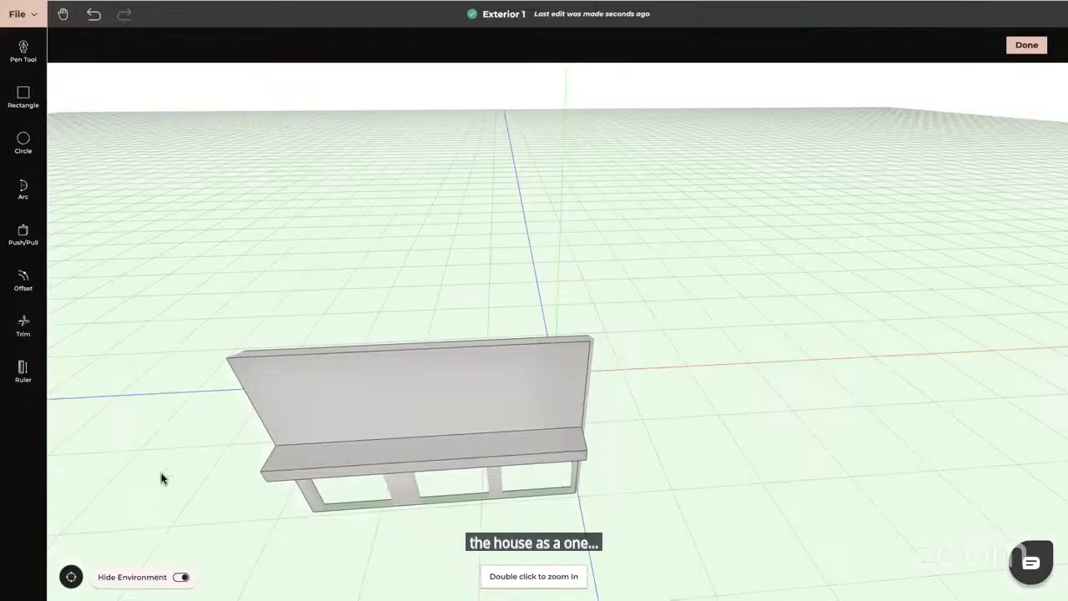
click(180, 577)
drag(461, 436, 573, 413)
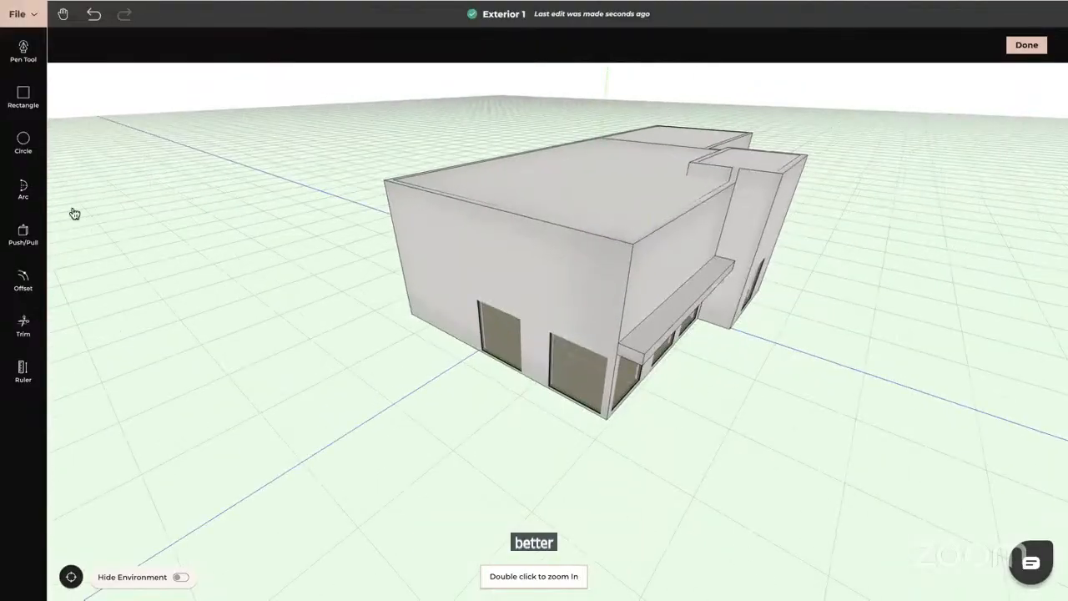
- Push/Pull the front ledge's end face outward 0.91 m past the house corner
click(22, 230)
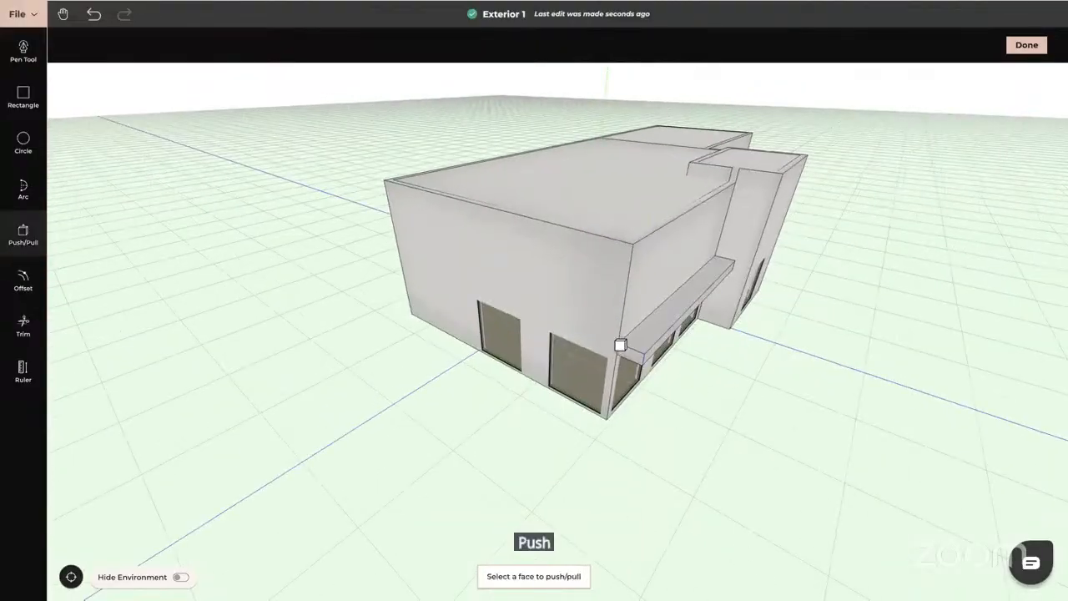
click(625, 359)
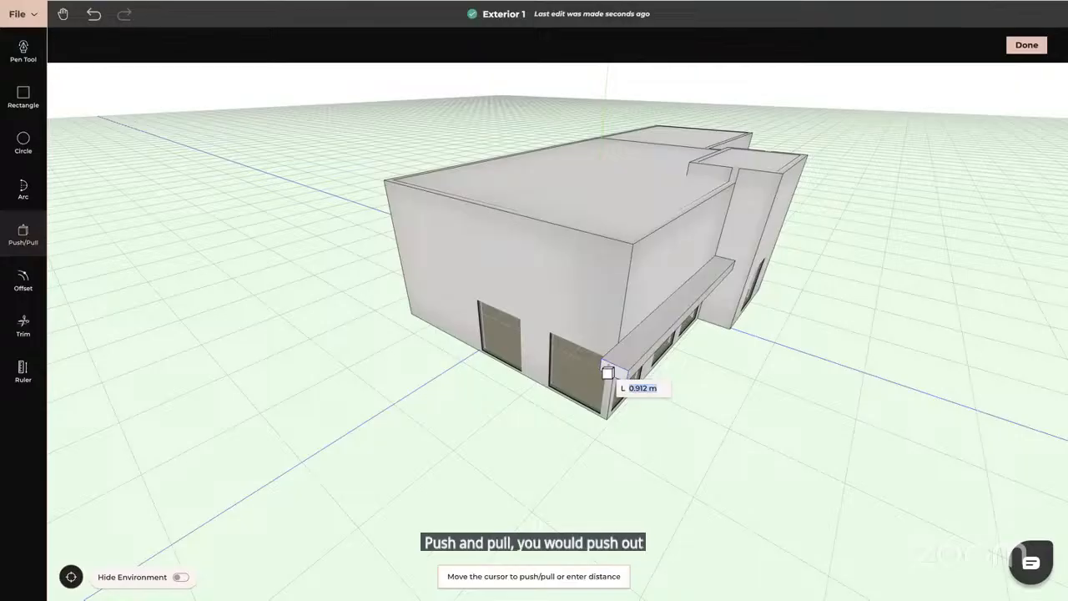
text(0.9)
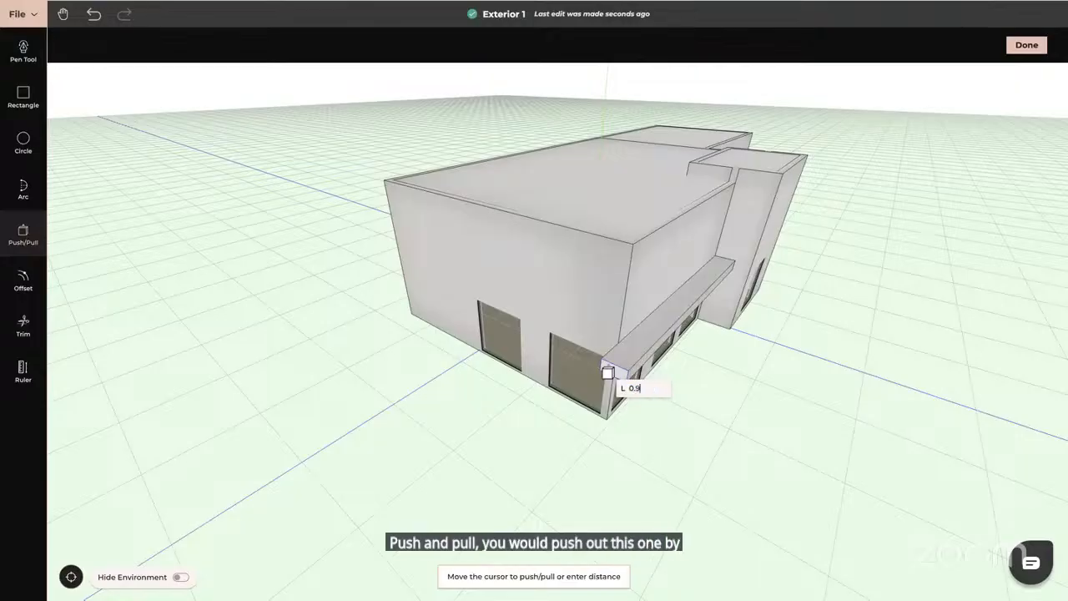
text(1)
key(Return)
key(Escape)
- Draw a Pen tool line across the back face of the ledge where its overhang meets the wall corner
drag(551, 406, 585, 264)
scroll(585, 264, up, 6)
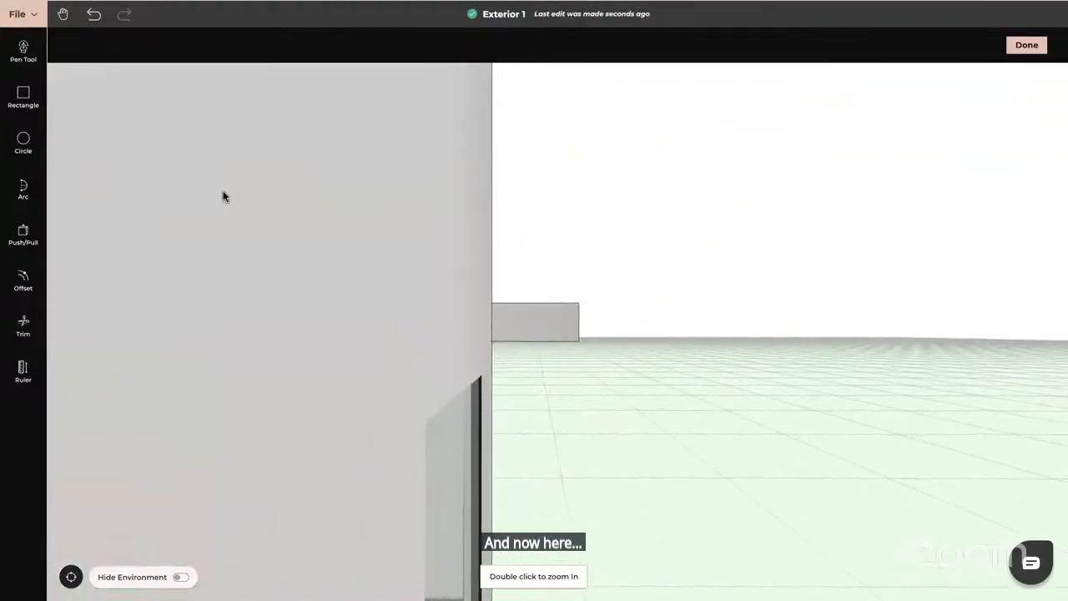
click(23, 50)
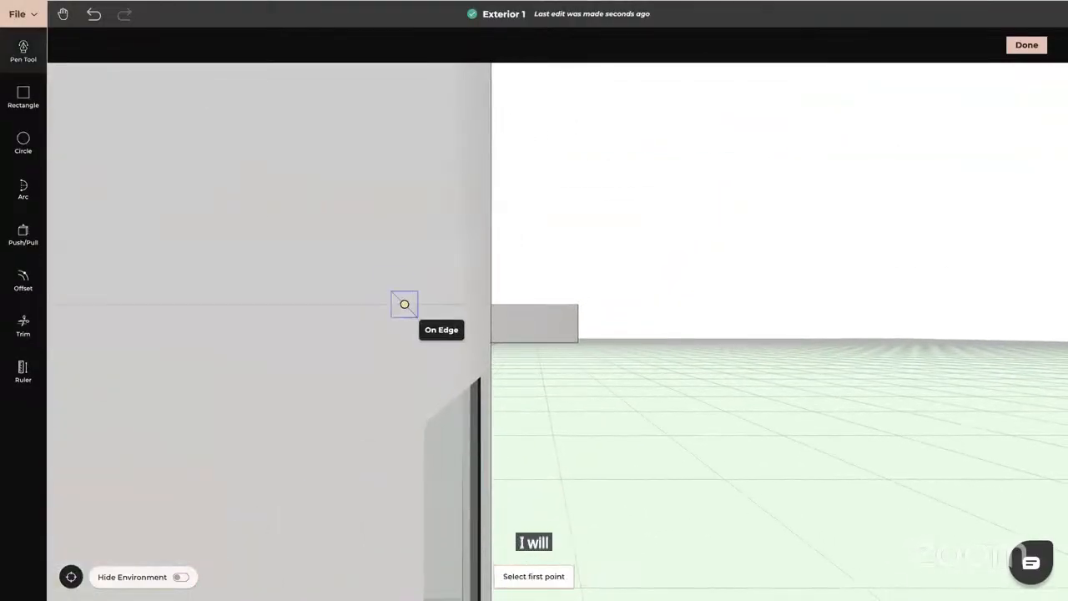
click(497, 305)
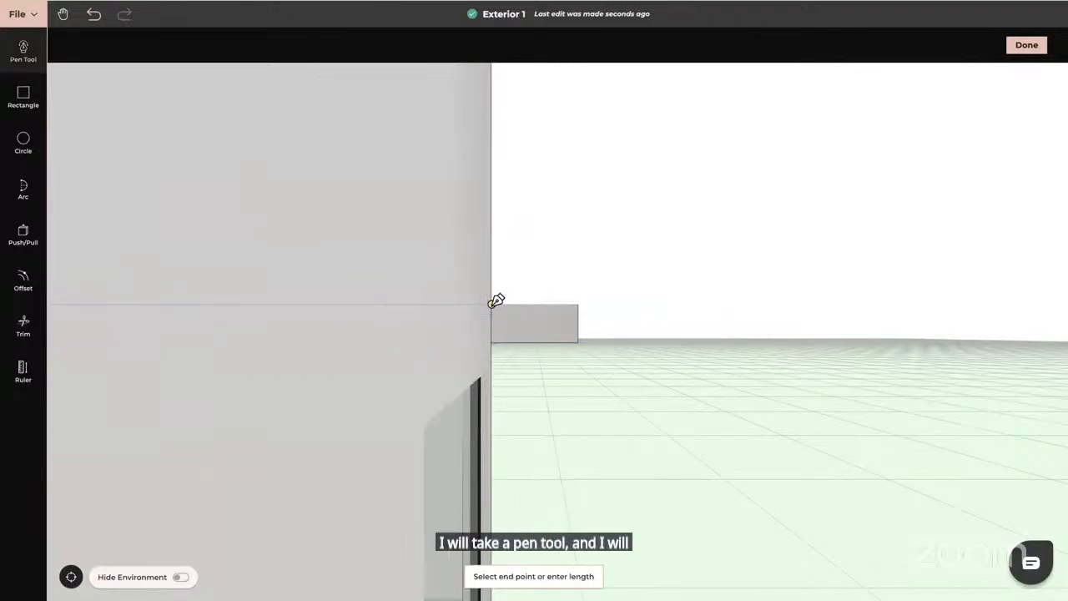
key(Escape)
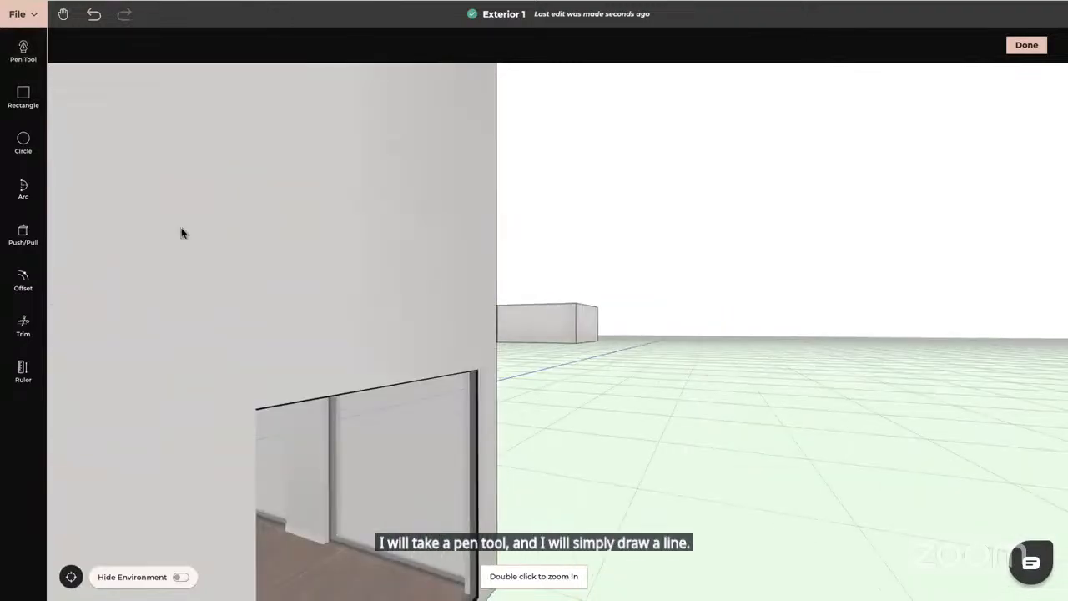
- Try to Push/Pull the back face of the ledge's overhang out along the side wall
click(23, 235)
click(538, 327)
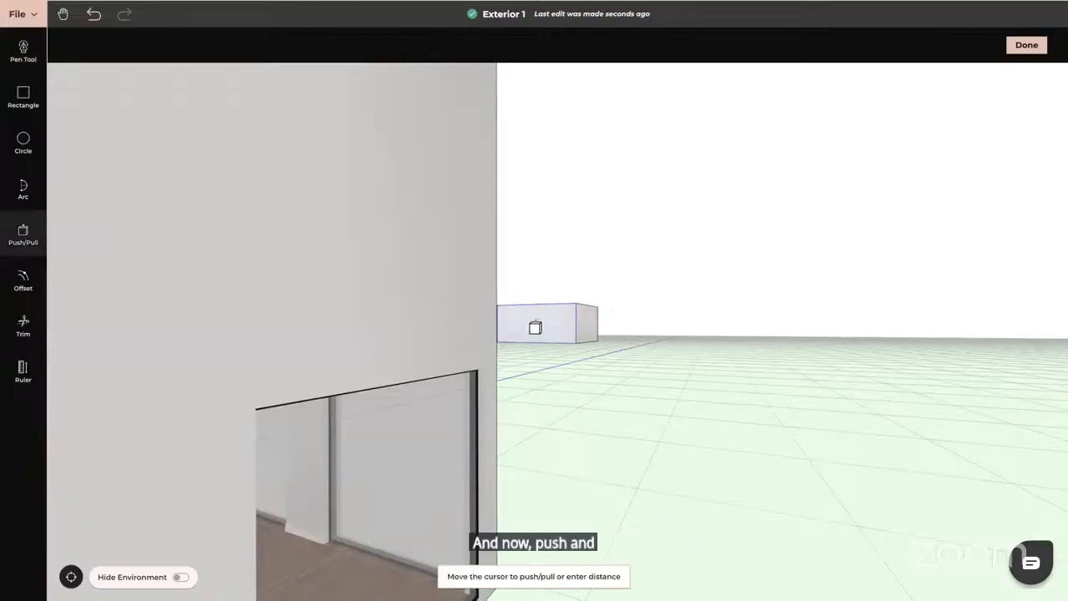
right_drag(371, 333, 209, 406)
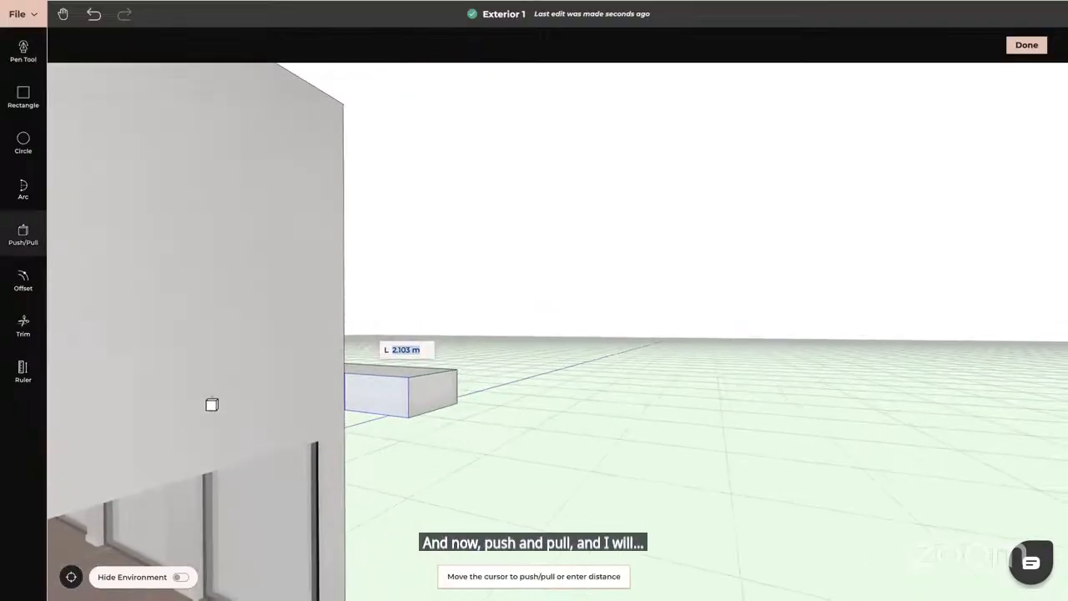
drag(459, 361, 418, 423)
click(419, 341)
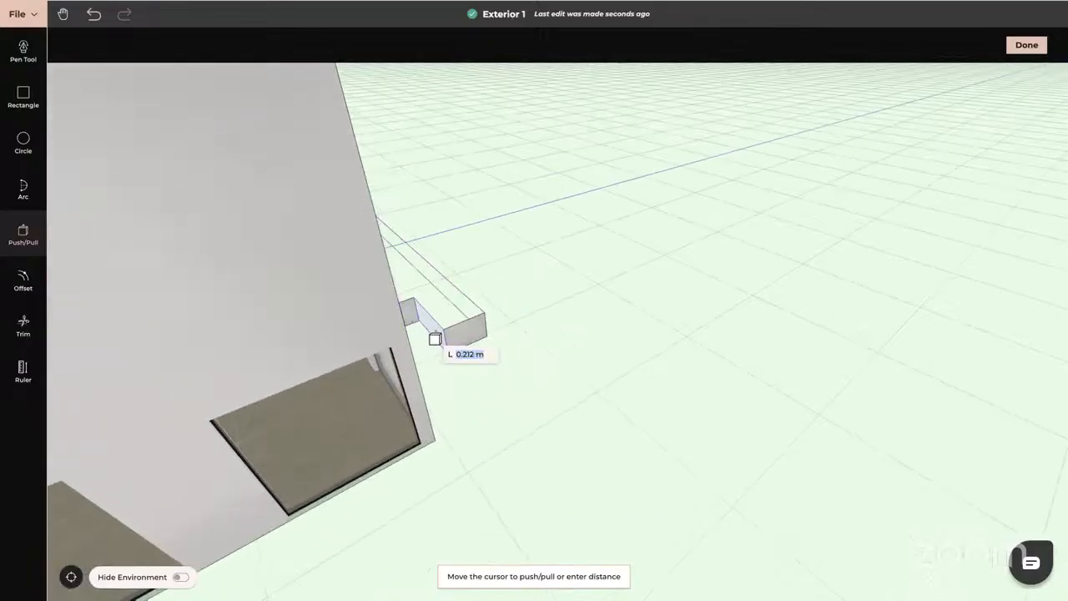
click(237, 411)
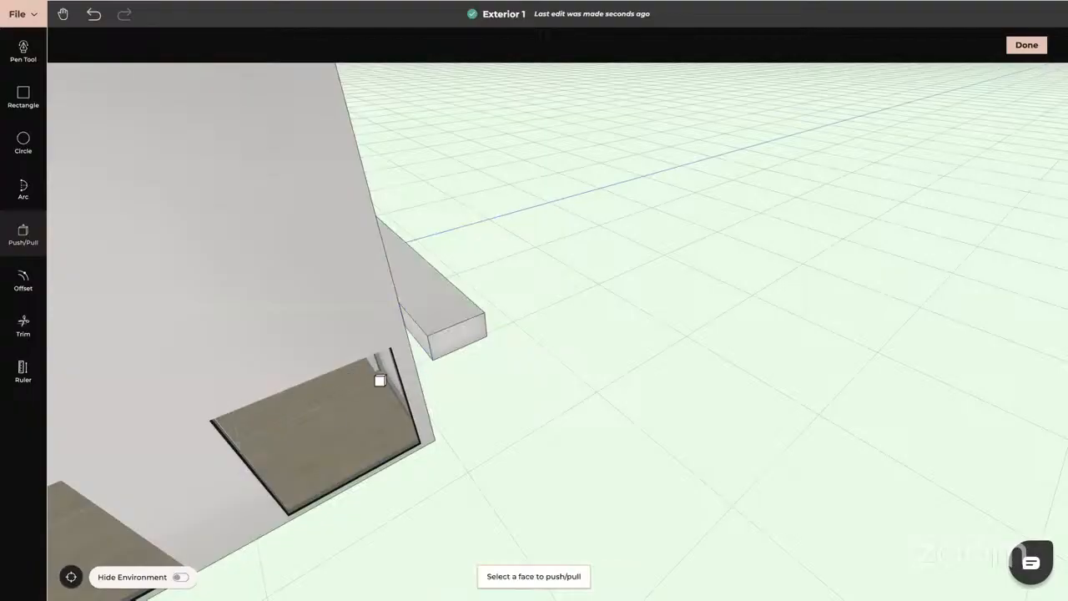
click(417, 336)
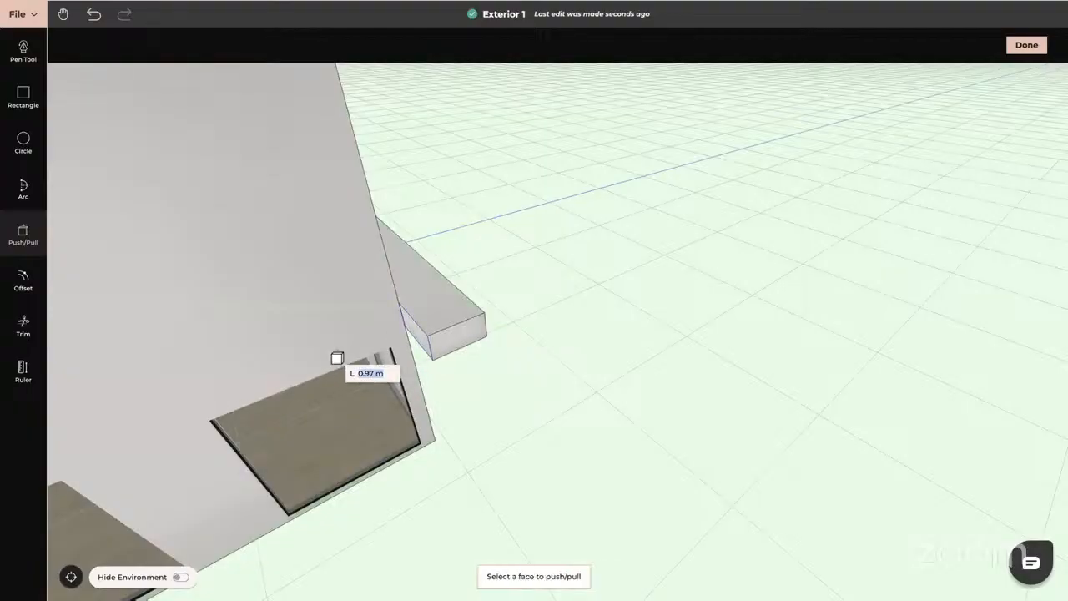
key(Escape)
drag(547, 393, 739, 415)
drag(635, 446, 766, 359)
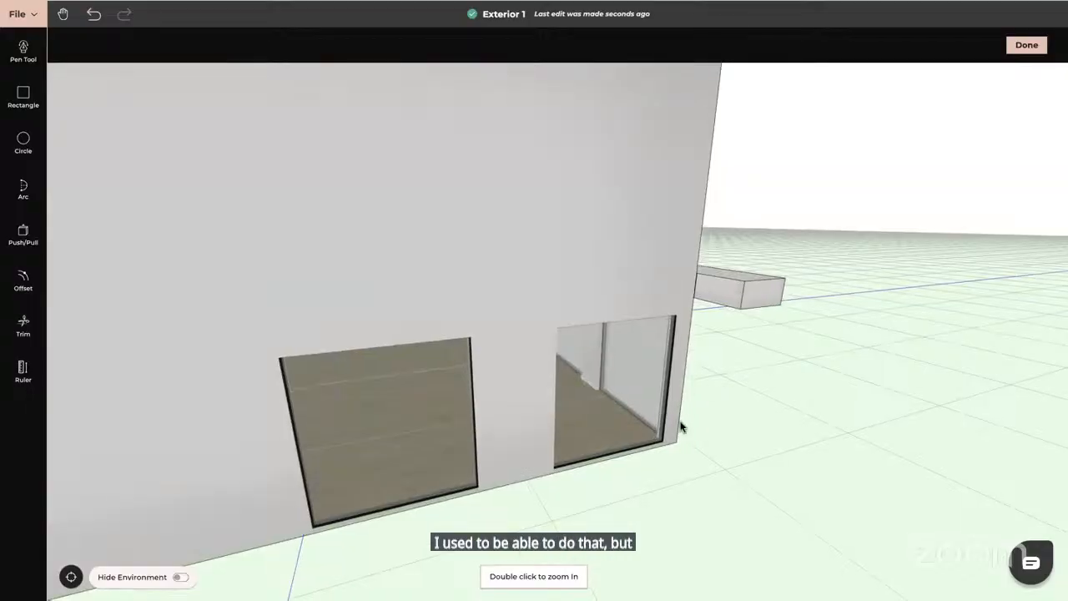
scroll(681, 427, down, 2)
drag(696, 495, 676, 476)
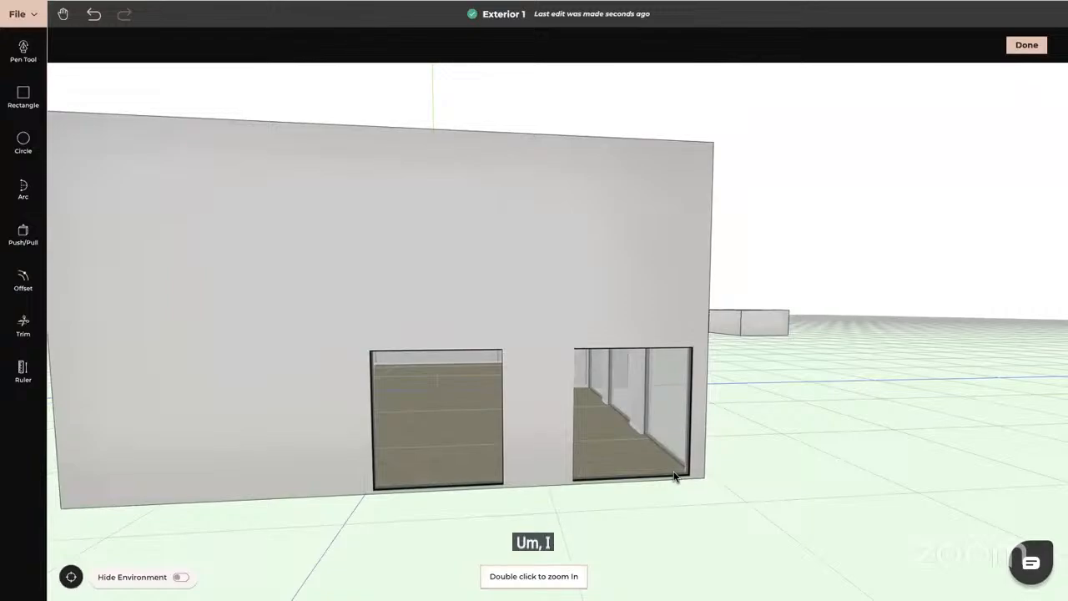
drag(754, 437, 729, 293)
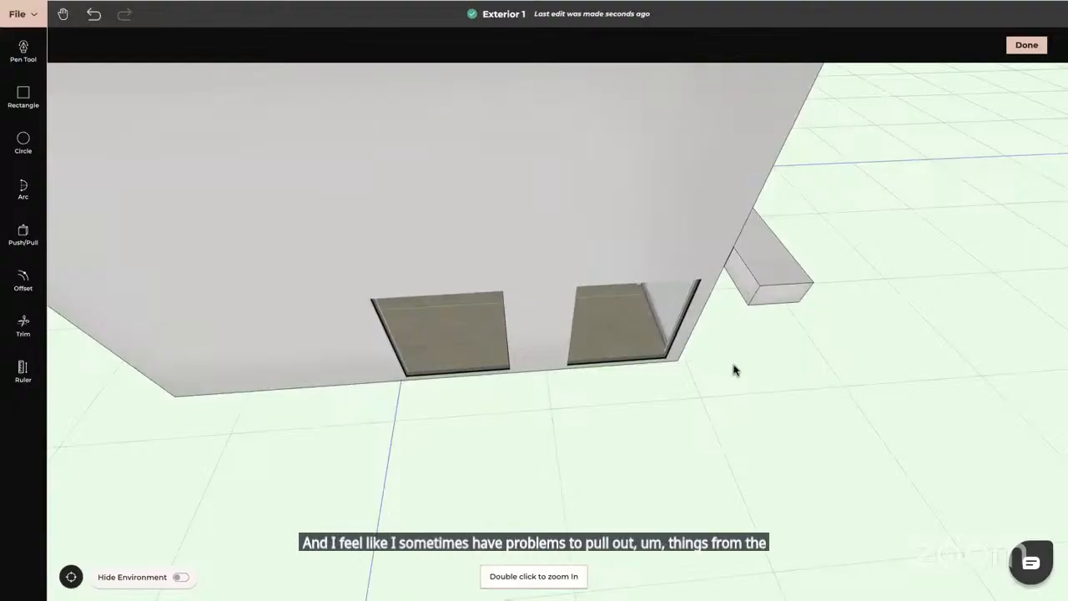
middle_drag(820, 268, 727, 362)
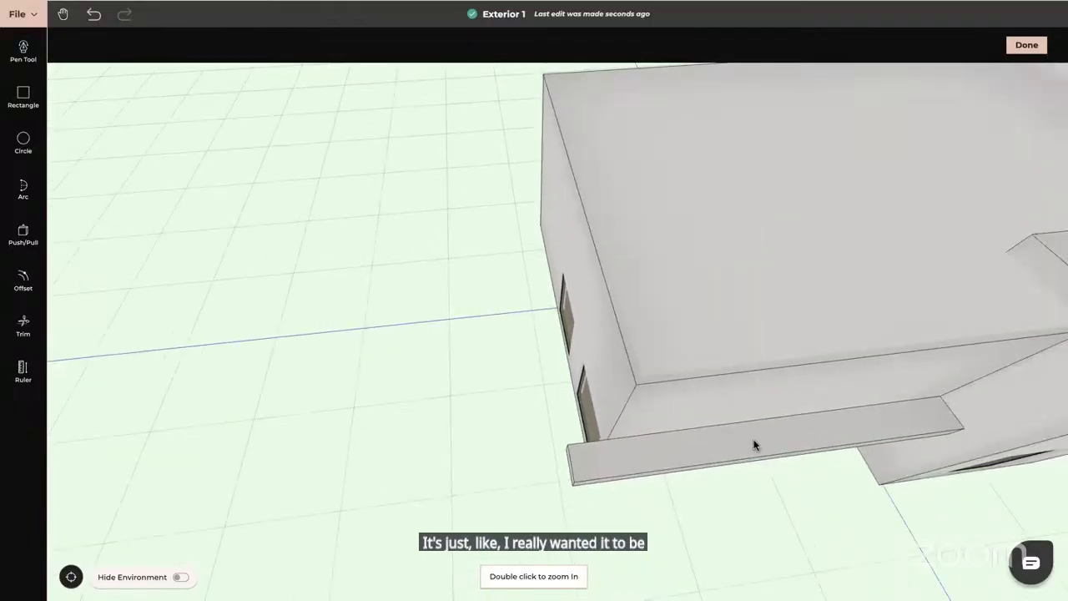
- Finish modifying the product and delete the ledge over the front windows
click(1027, 45)
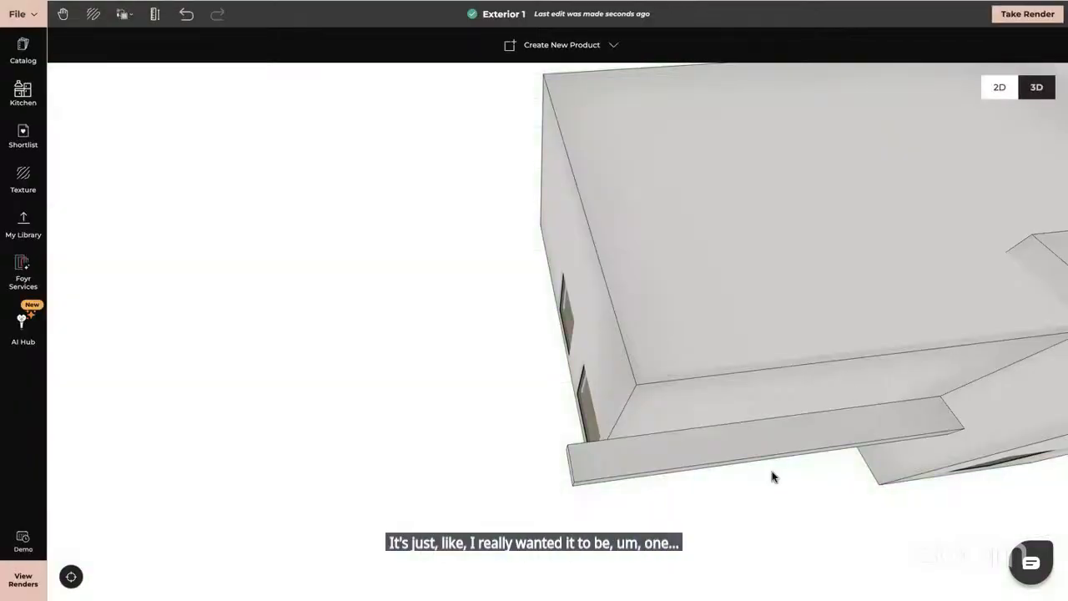
click(727, 458)
key(Delete)
middle_drag(727, 458, 632, 491)
middle_drag(600, 373, 598, 473)
scroll(598, 476, down, 3)
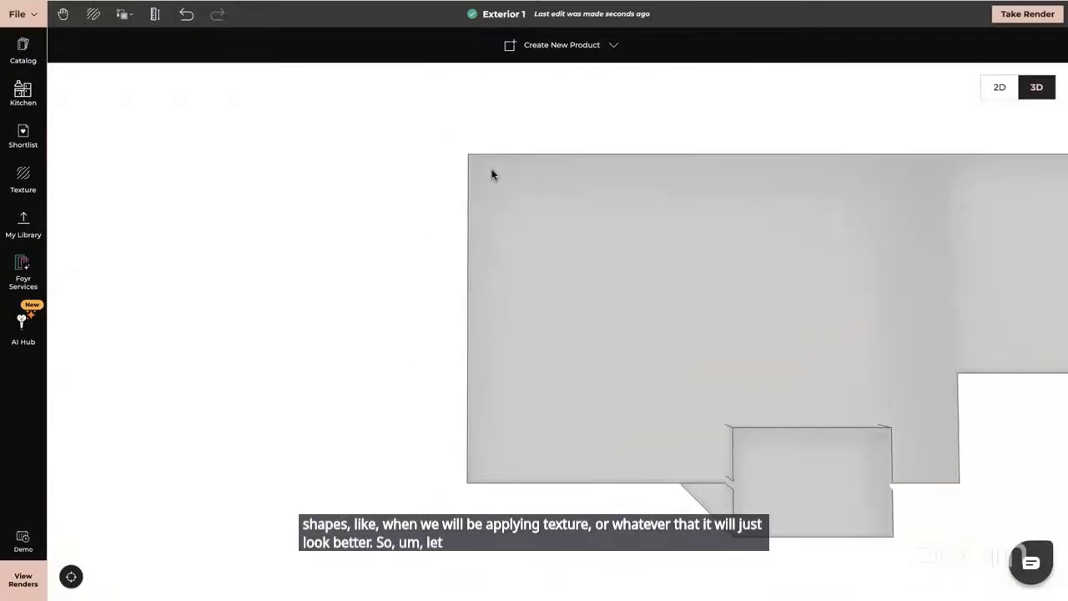
- Create a new product and draw a rectangle over the main roof from the entry block's inner corner to beyond the opposite house corner
click(564, 47)
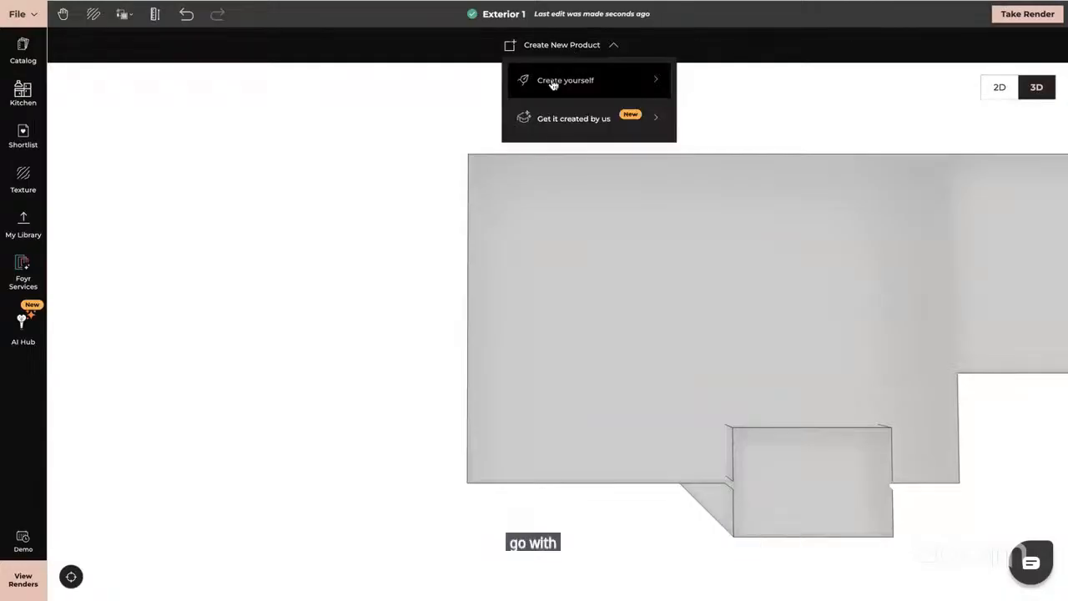
click(551, 81)
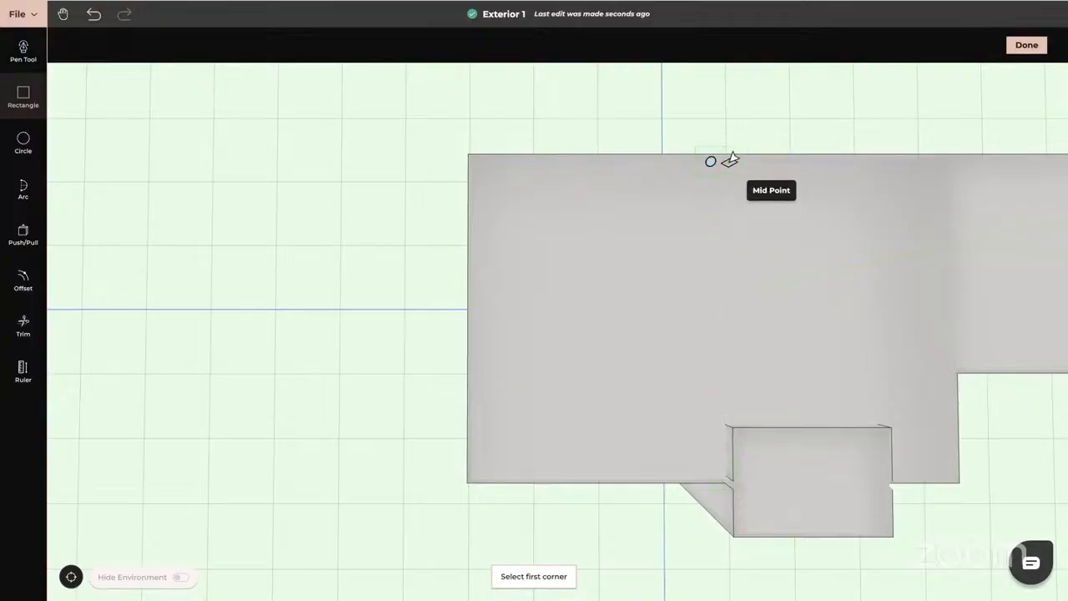
click(726, 470)
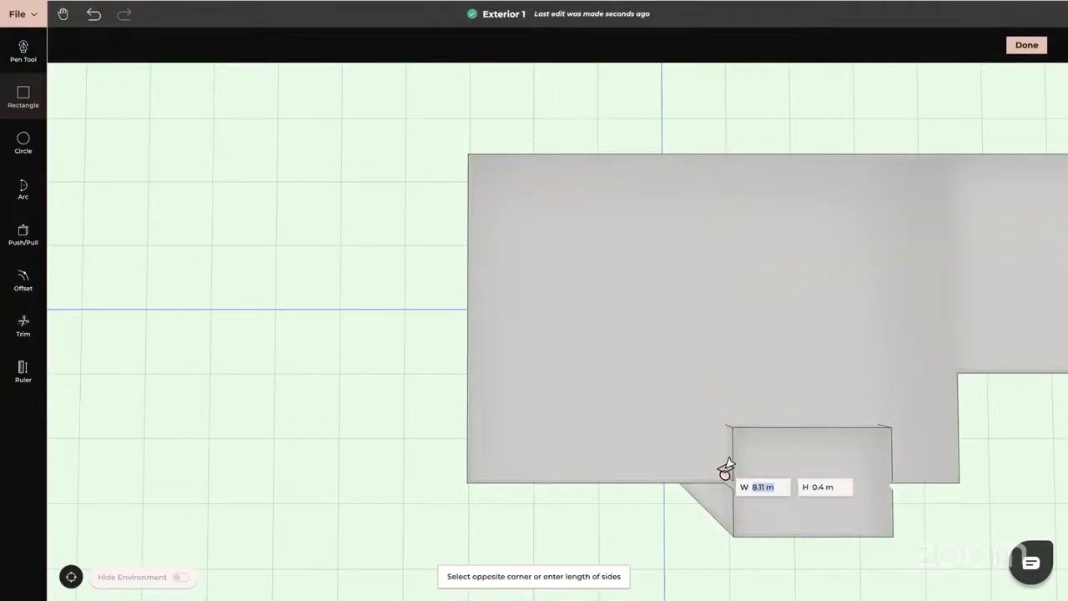
click(424, 115)
- Push/Pull the new rectangle upward into a thin slab
middle_drag(367, 271, 428, 238)
click(37, 240)
click(450, 321)
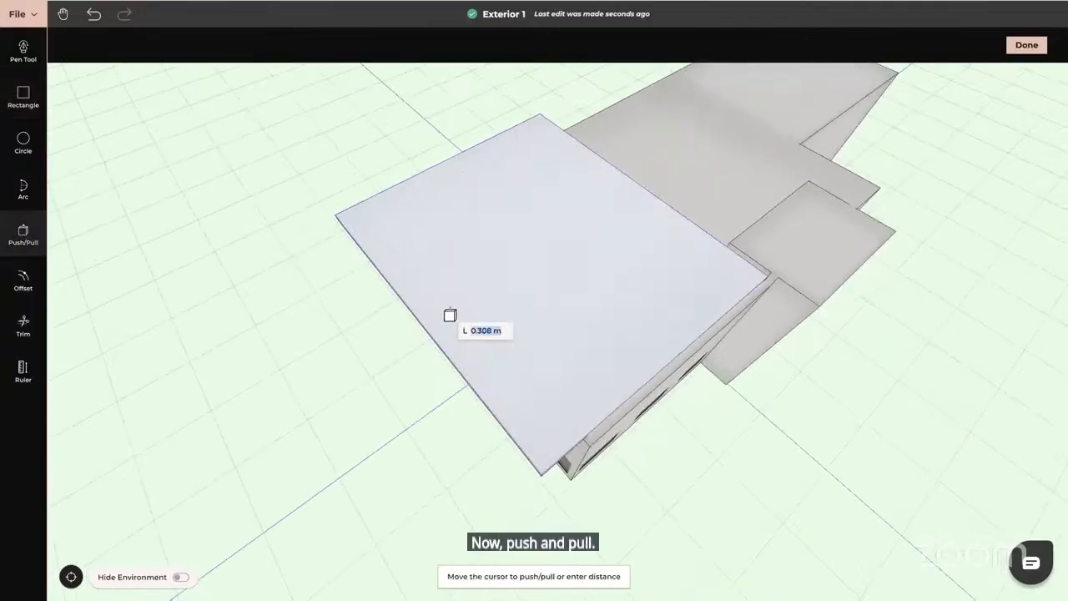
text(0.)
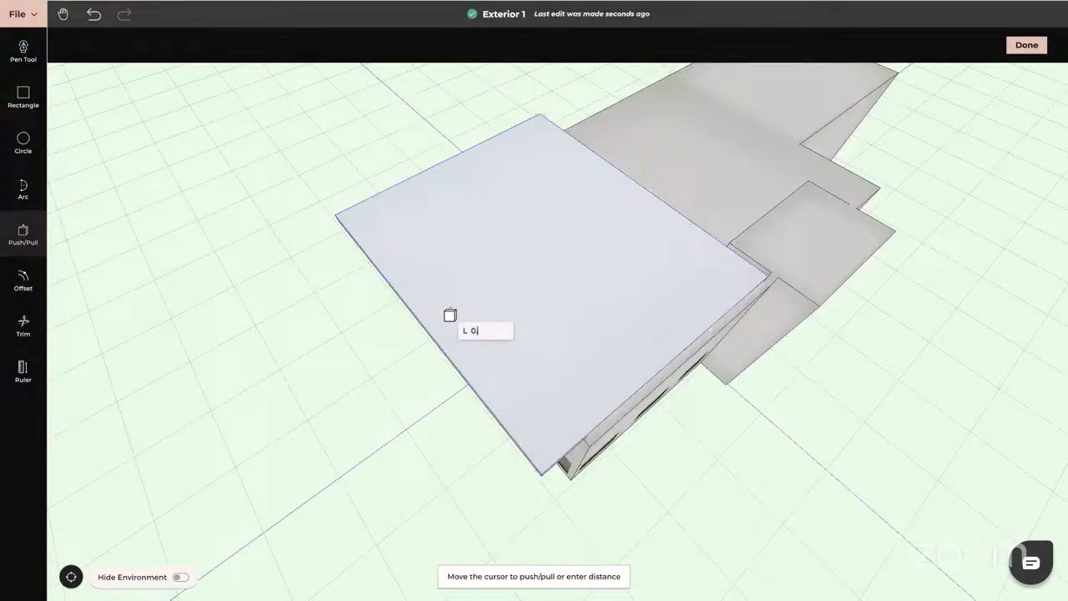
key(Return)
key(Escape)
- Finish the slab product and lower it slightly so the main roof shows above its surface
middle_drag(579, 428, 584, 324)
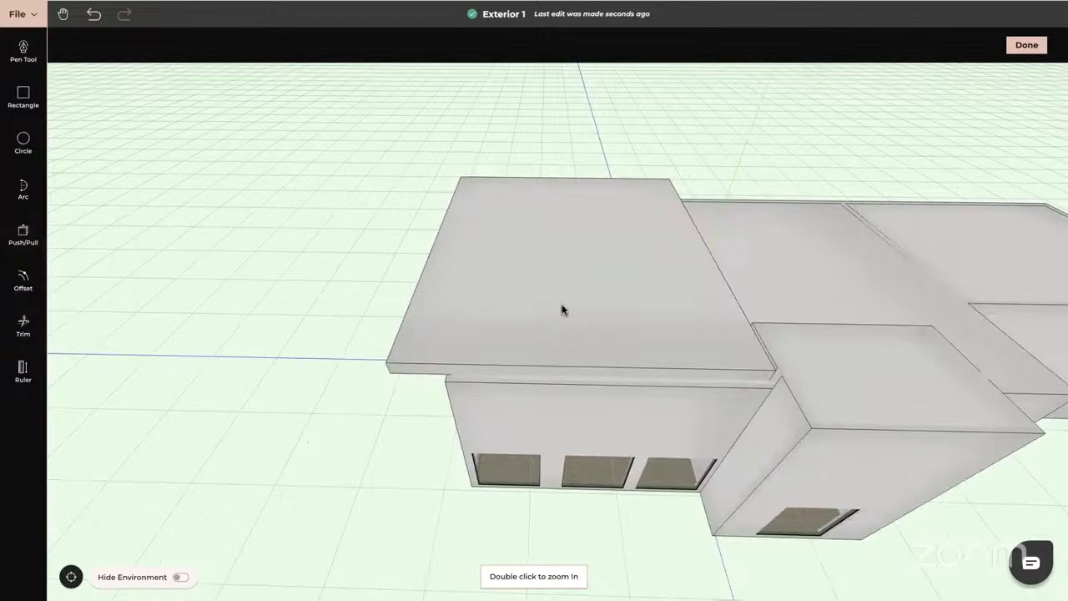
click(1028, 46)
click(640, 260)
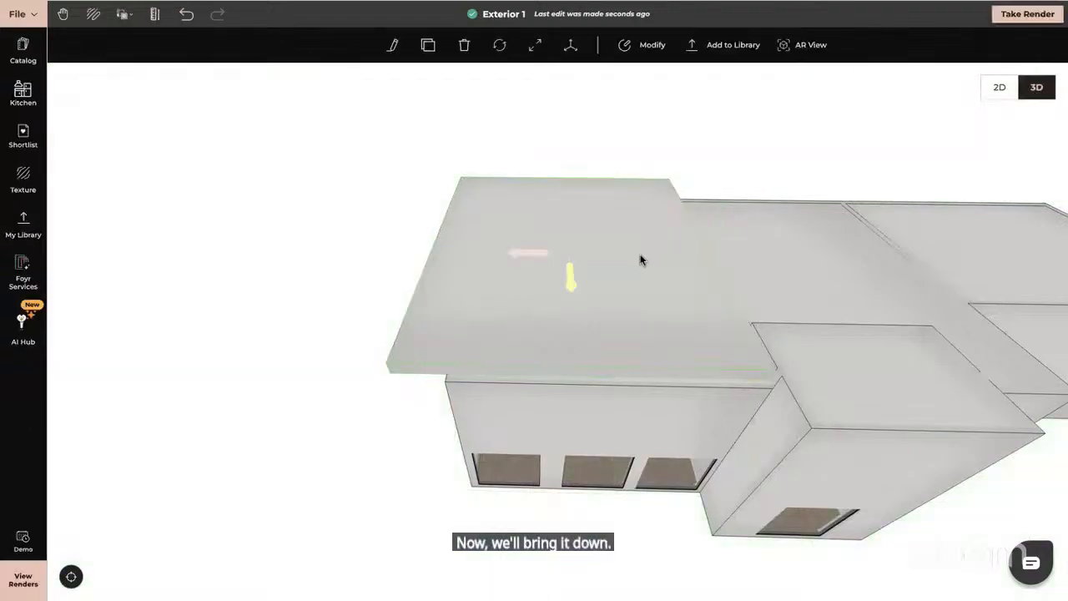
click(571, 44)
mouse_move(569, 211)
mouse_down()
mouse_move(569, 234)
mouse_move(569, 220)
mouse_up()
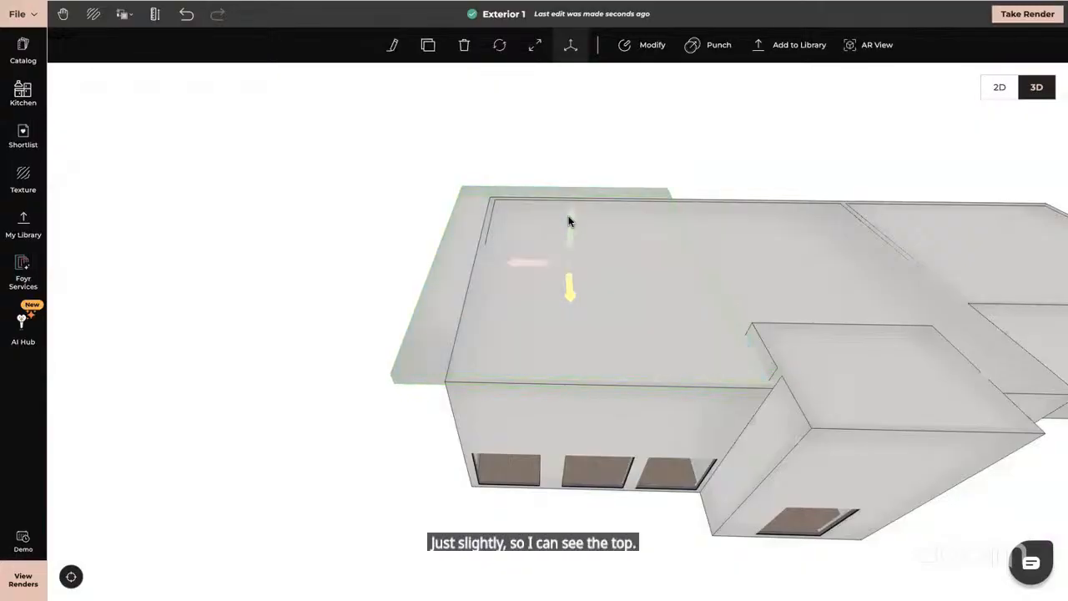
- Modify the slab with the environment shown and draw a rectangle on it from the main roof's outer corner to the entry block
click(654, 45)
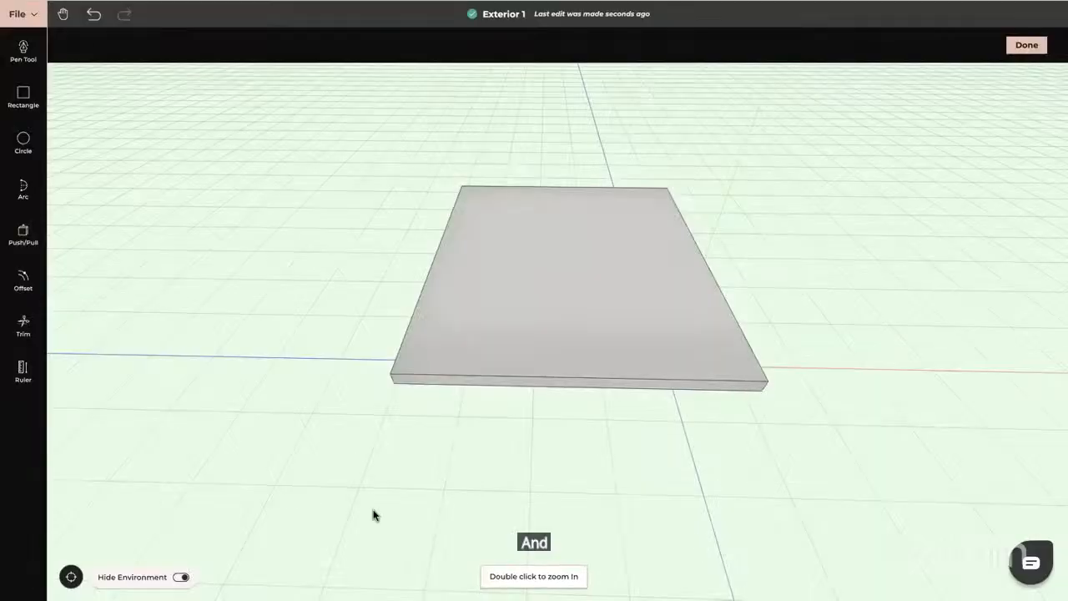
click(180, 576)
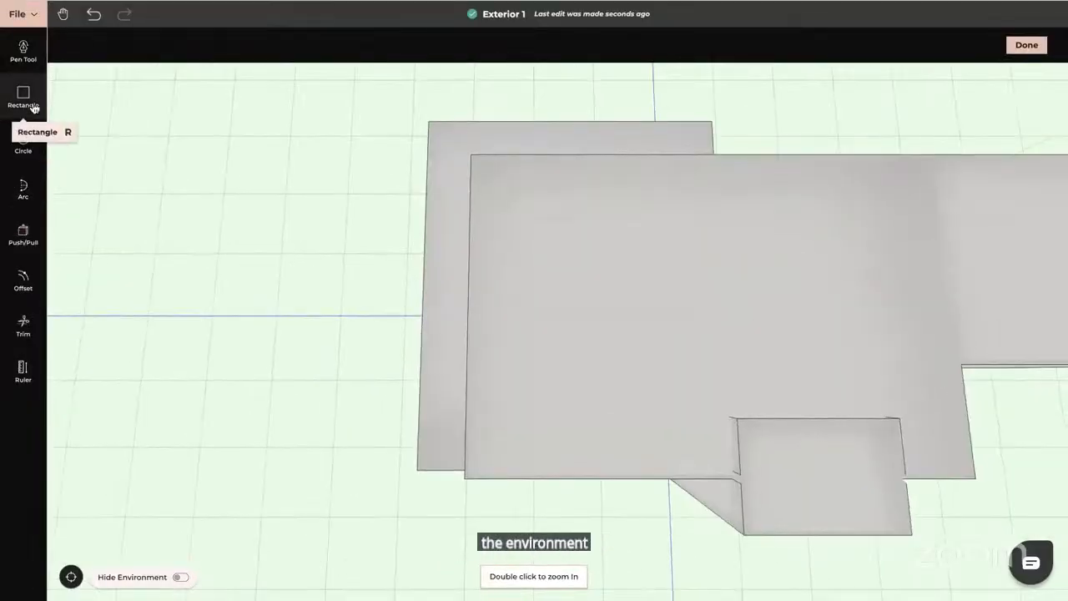
click(473, 157)
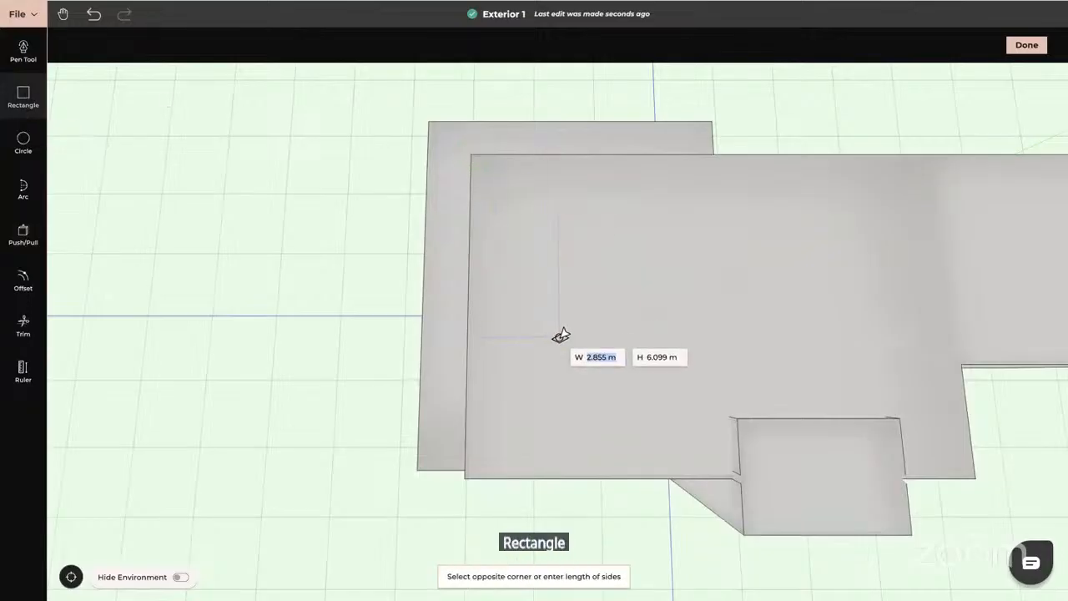
click(724, 470)
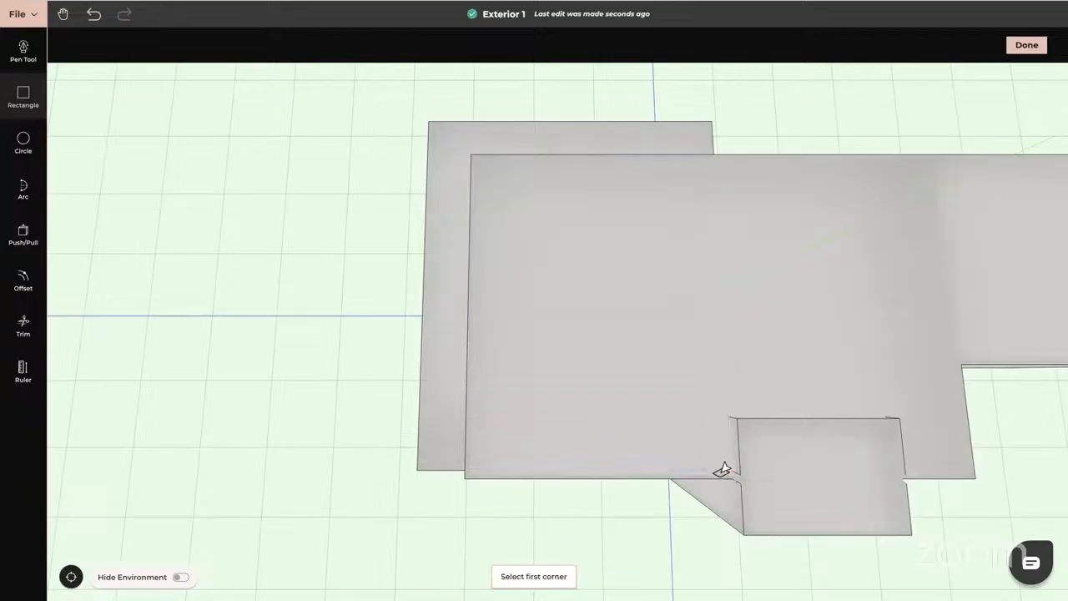
key(Escape)
- Push/Pull the inner rectangle through the slab to leave an L-shaped ledge, and finish the modification
middle_drag(453, 428, 508, 376)
click(24, 233)
click(553, 231)
key(Escape)
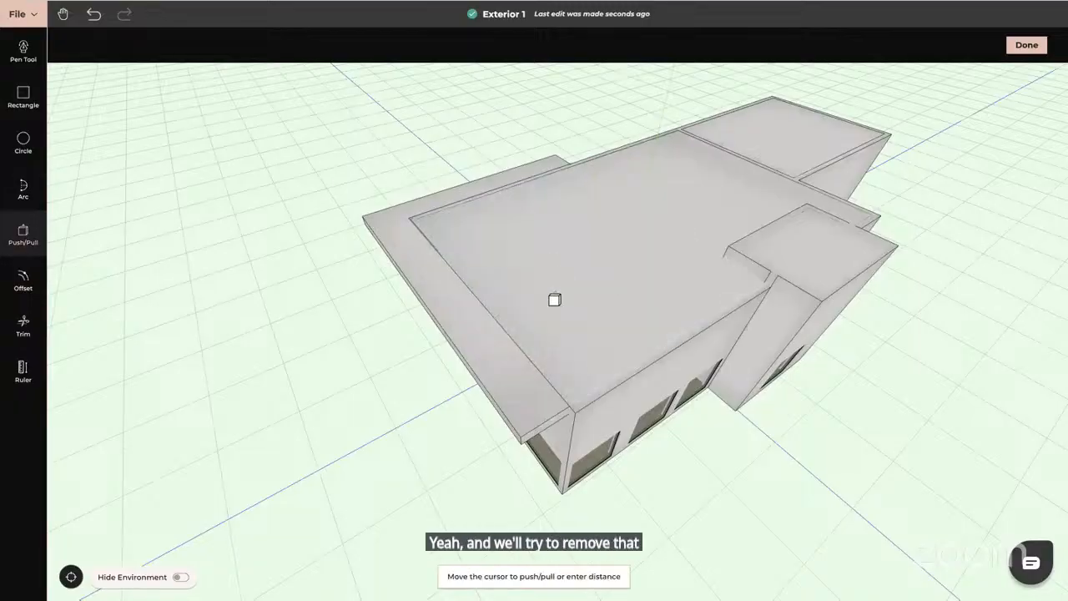
key(Escape)
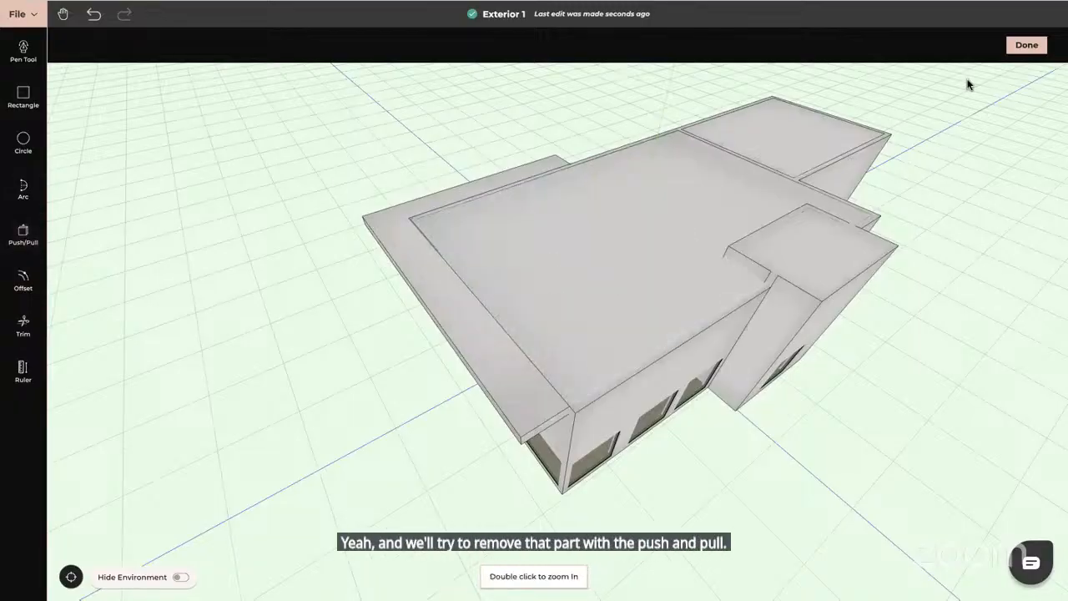
click(1026, 46)
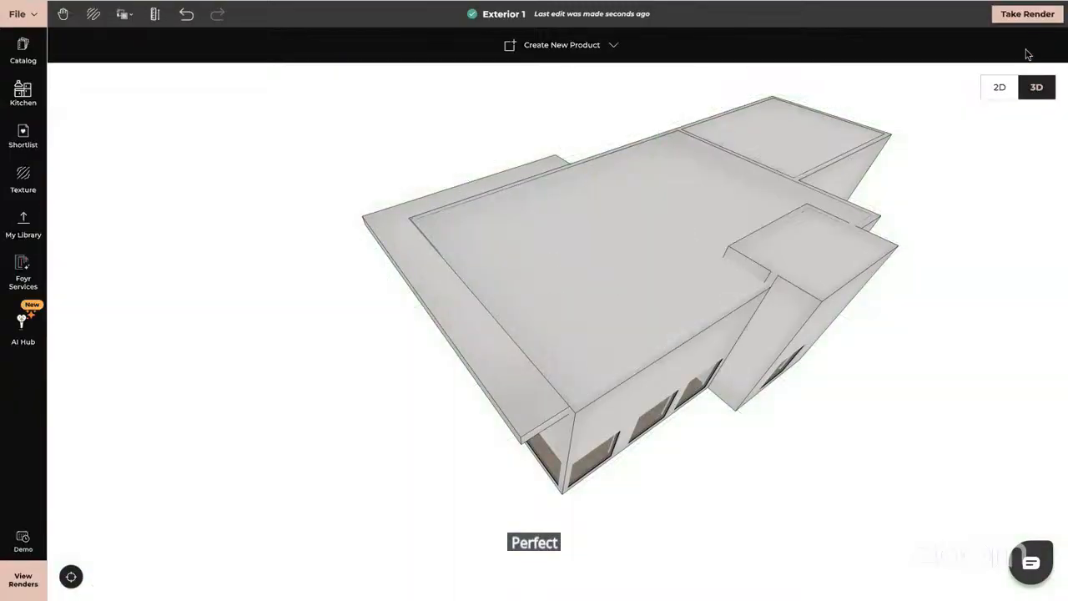
- Lower the L-shaped ledge along the house walls until it sits just above the front windows
click(506, 354)
drag(456, 436, 536, 395)
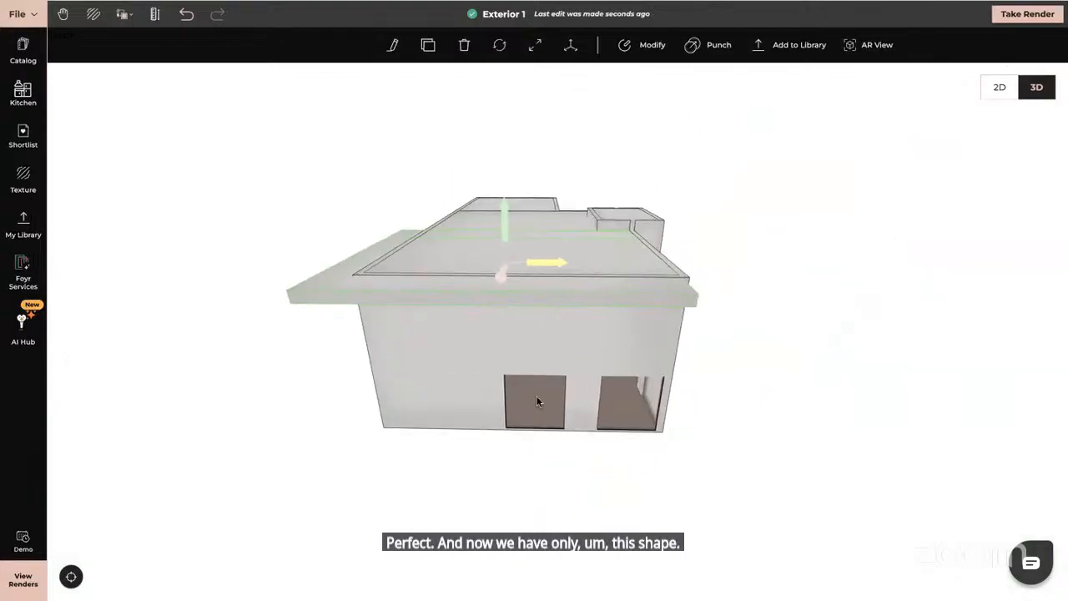
click(500, 48)
drag(513, 215, 504, 284)
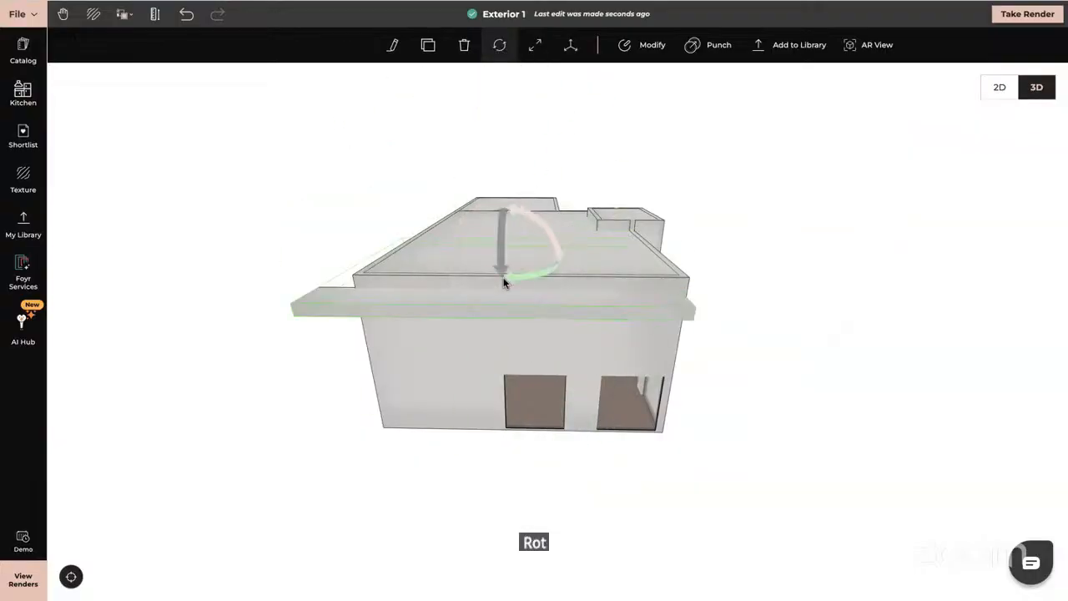
drag(539, 276, 644, 266)
drag(881, 329, 751, 366)
drag(814, 374, 628, 368)
drag(436, 403, 522, 348)
click(512, 334)
drag(510, 215, 514, 275)
drag(515, 514, 515, 475)
drag(516, 363, 515, 375)
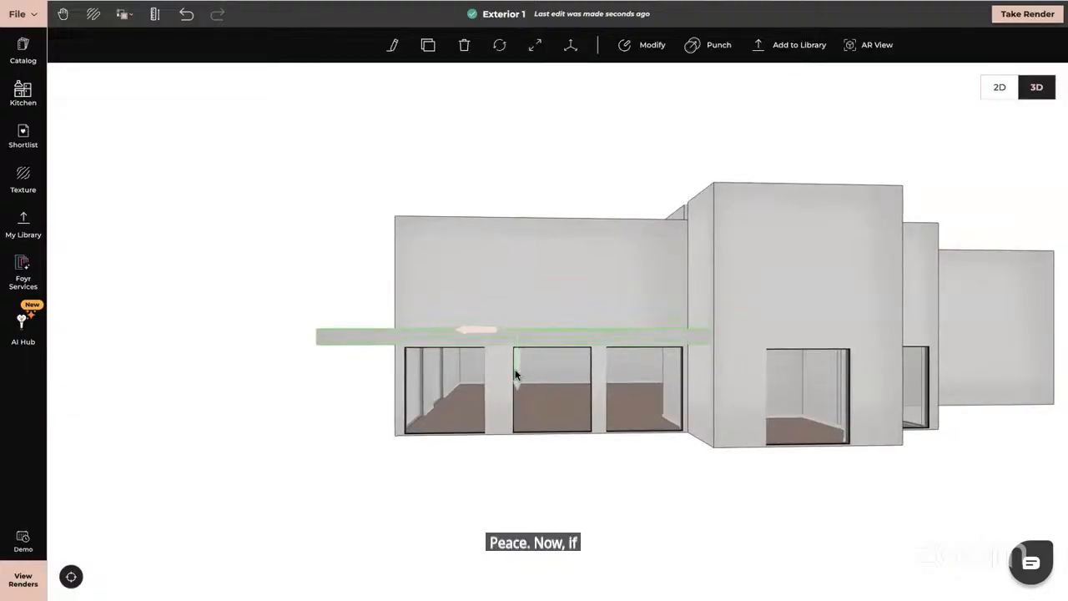
- Modify the ledge and offset the outline of its underside face inward by about 0.5 m
click(379, 388)
drag(444, 357, 392, 279)
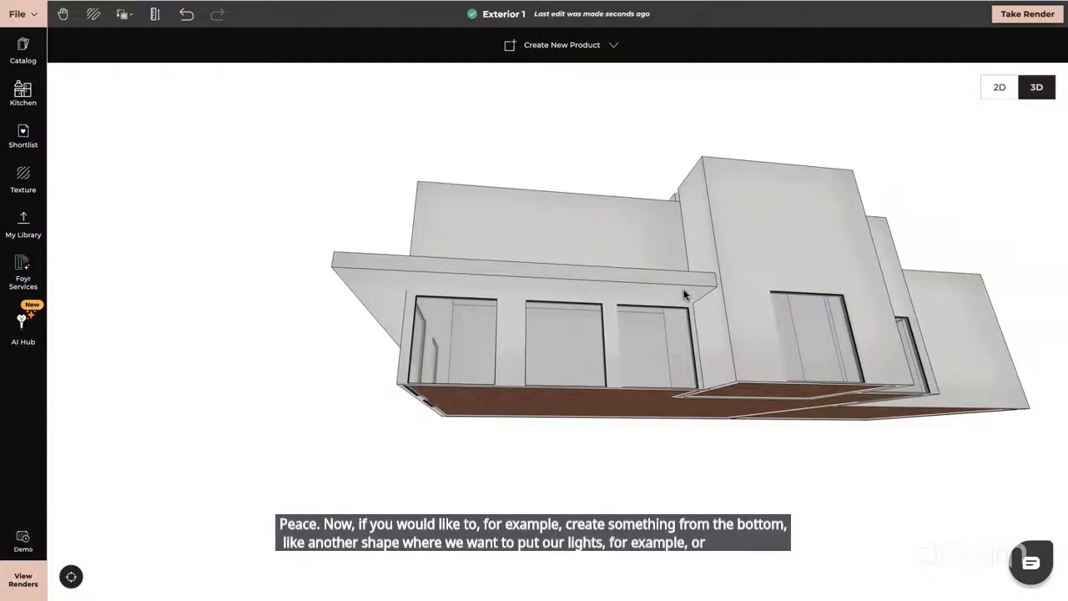
click(511, 285)
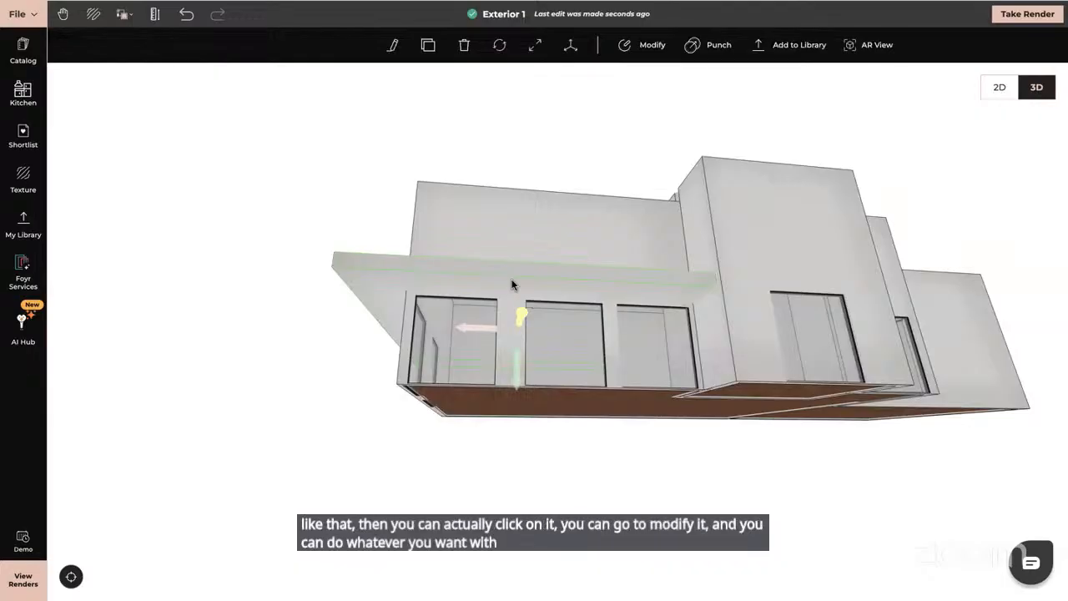
click(650, 46)
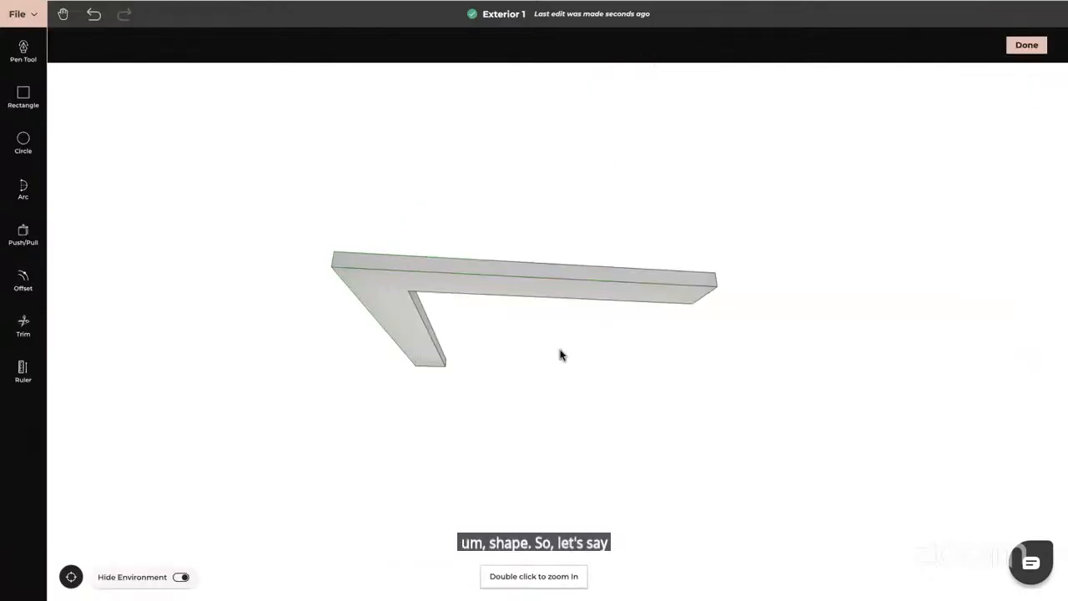
click(26, 281)
click(399, 202)
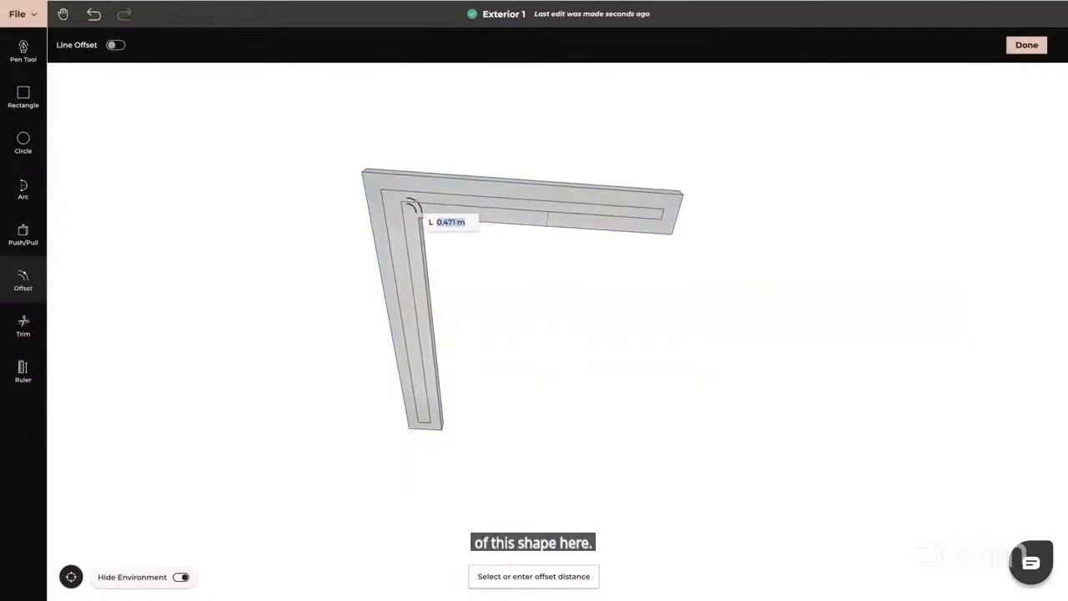
click(411, 207)
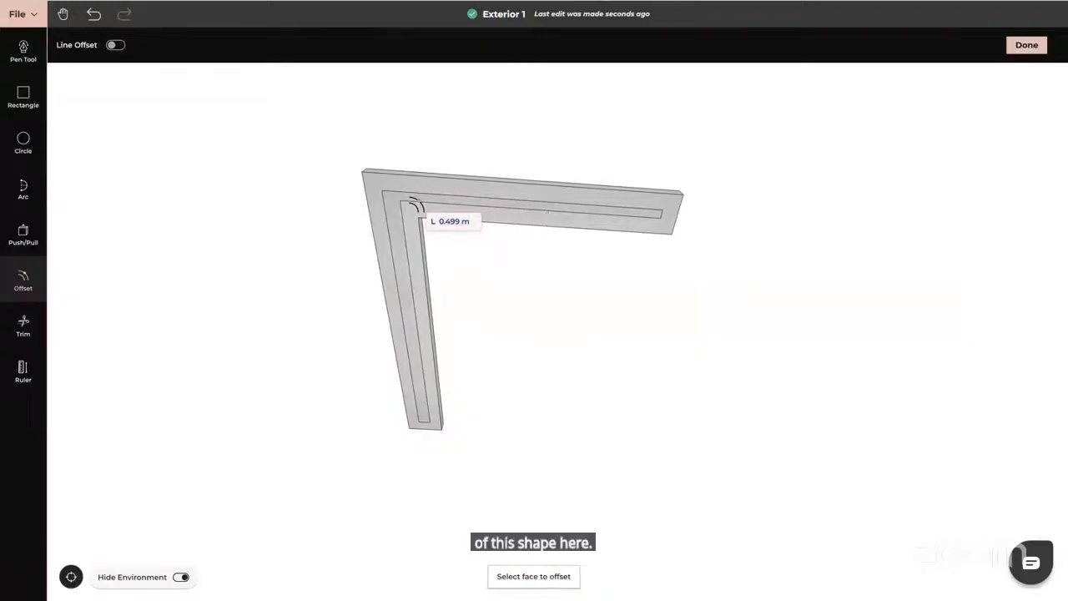
- Push/Pull the inner strip on the ledge's underside inward about 0.11 m as a light recess and finish the modification
click(24, 236)
click(389, 240)
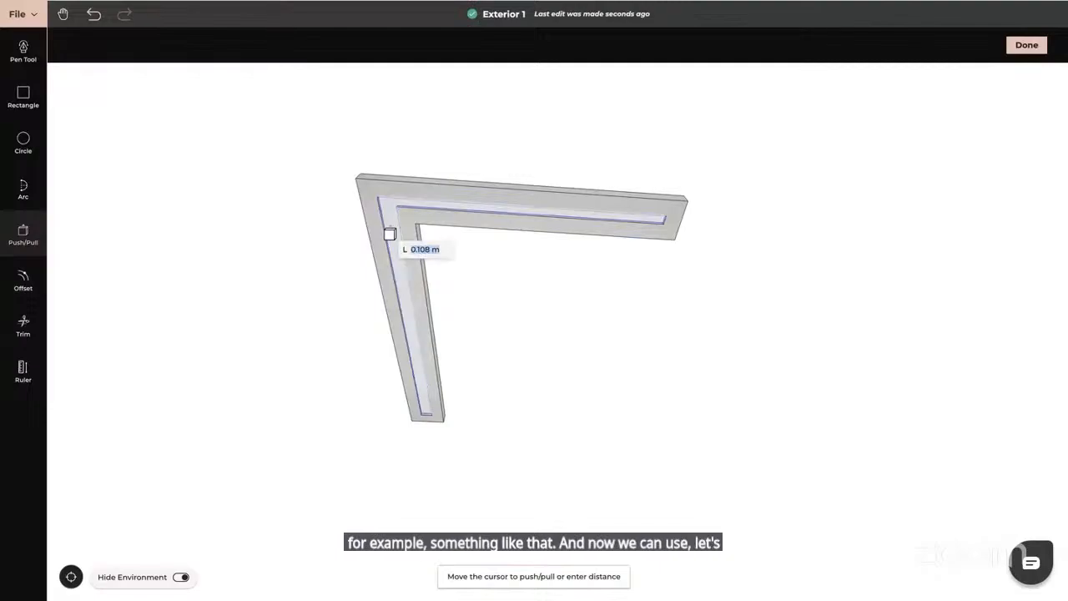
click(389, 234)
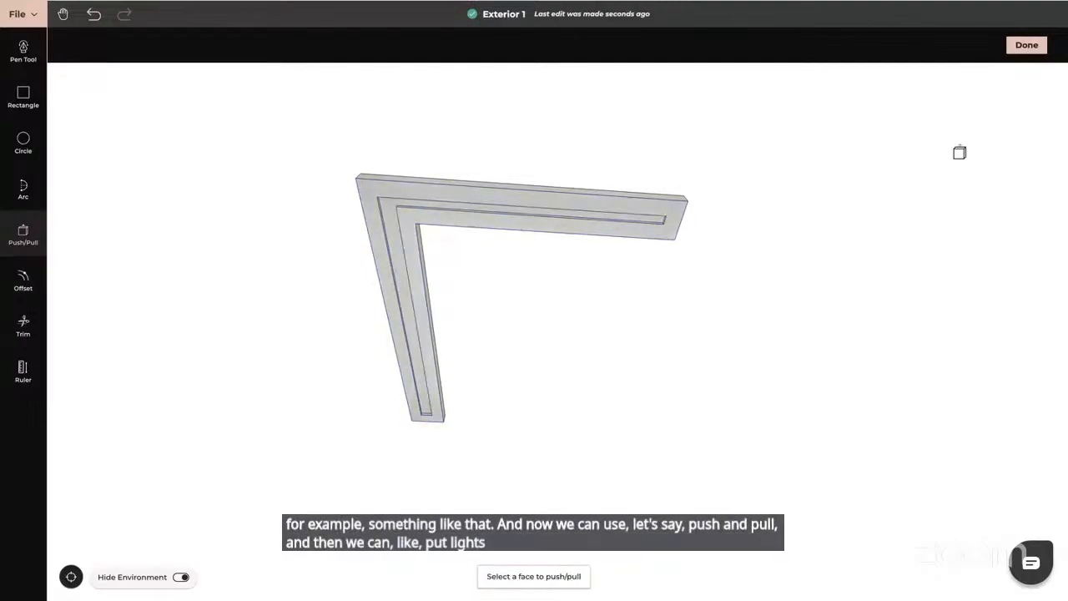
click(1027, 45)
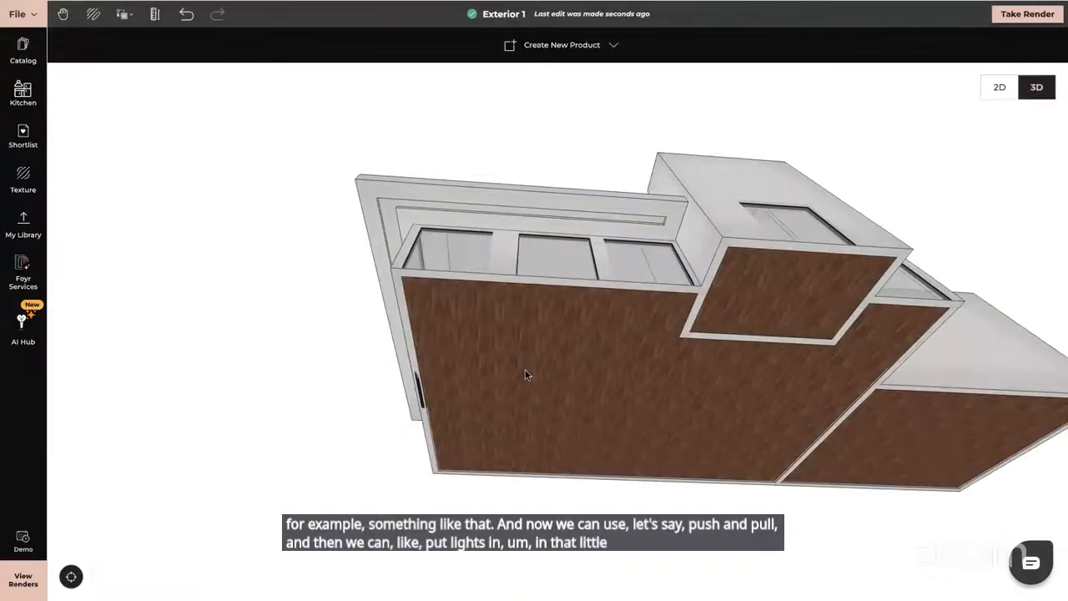
- Examine the house front with its ledge, and the roof outline from above for planning separate roof pieces
mouse_move(527, 402)
mouse_down()
mouse_move(603, 408)
mouse_move(576, 442)
mouse_move(634, 403)
mouse_move(514, 407)
mouse_up()
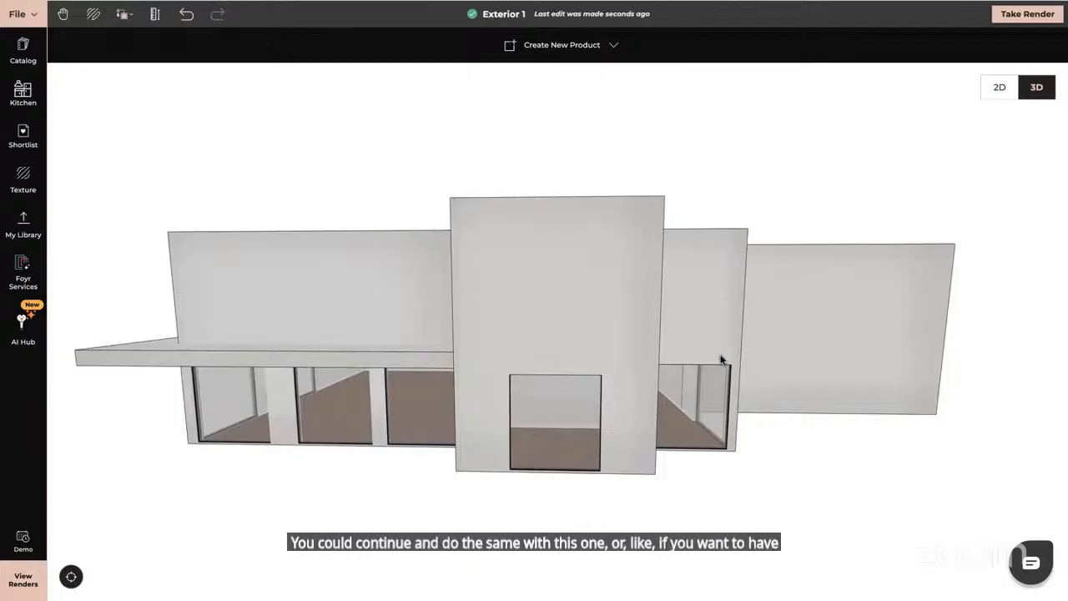
drag(524, 357, 656, 360)
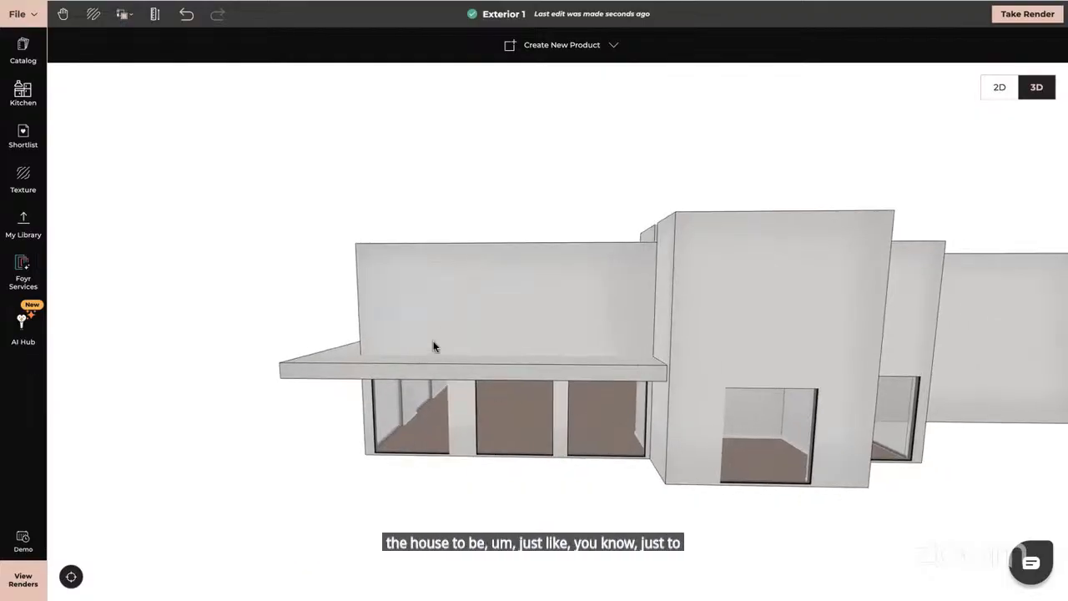
drag(433, 346, 406, 383)
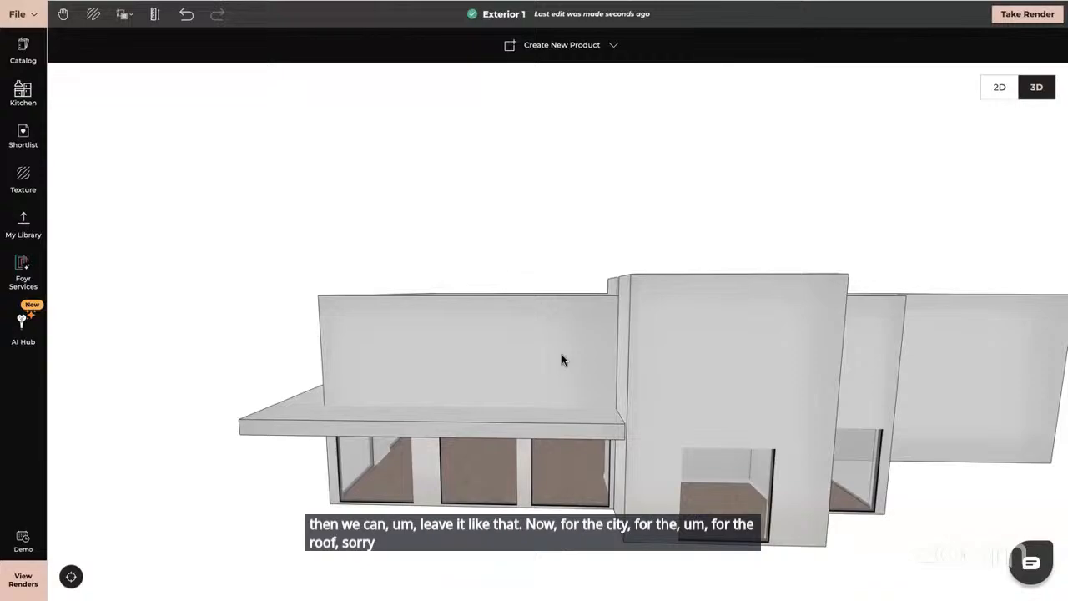
drag(639, 358, 636, 406)
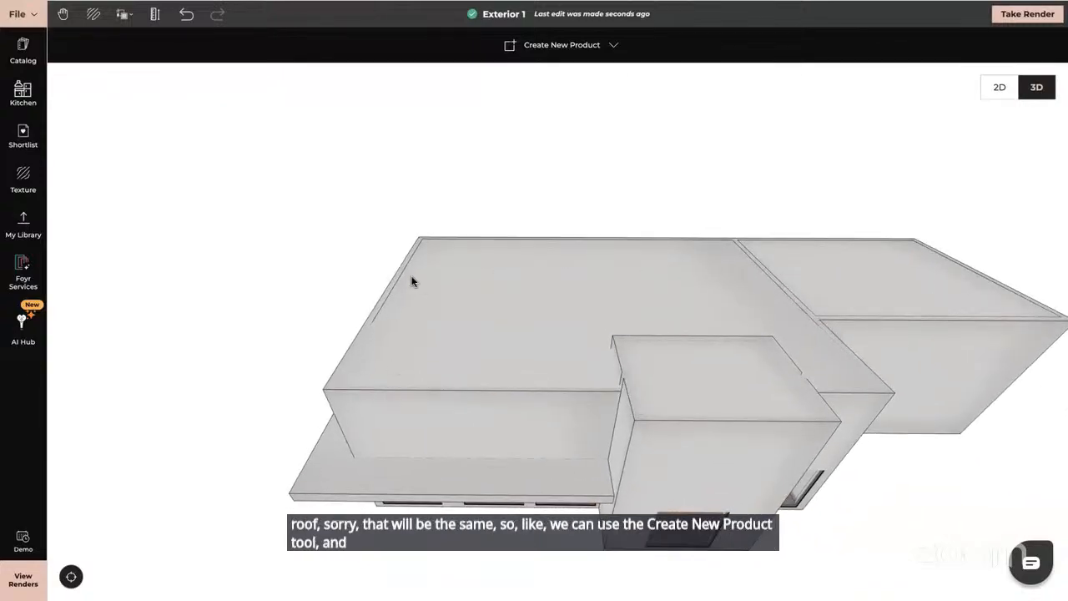
drag(476, 308, 477, 348)
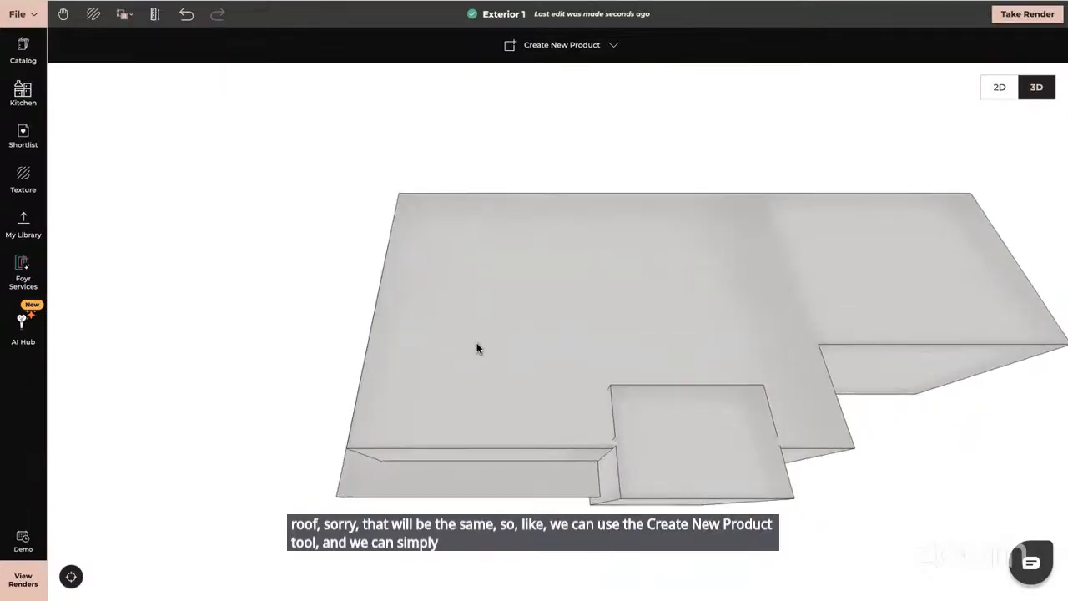
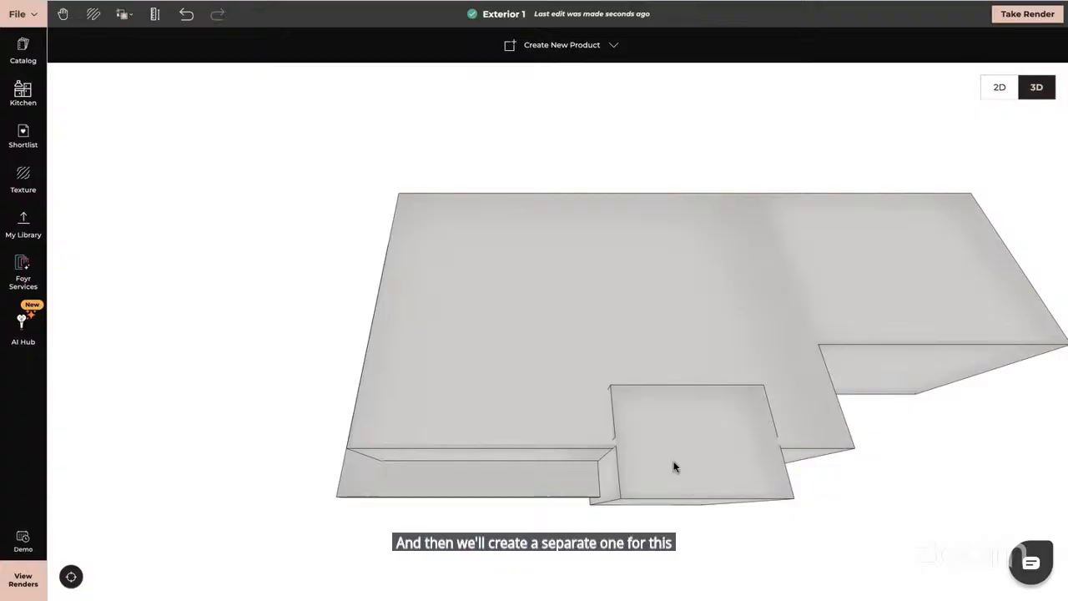
drag(389, 253, 390, 273)
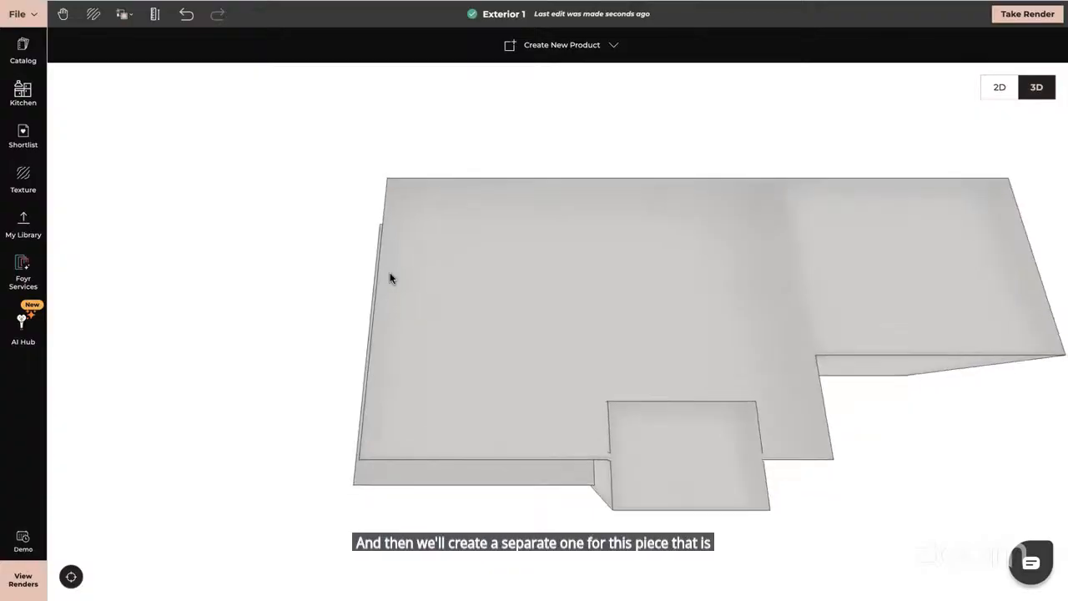
click(558, 47)
drag(520, 228, 459, 265)
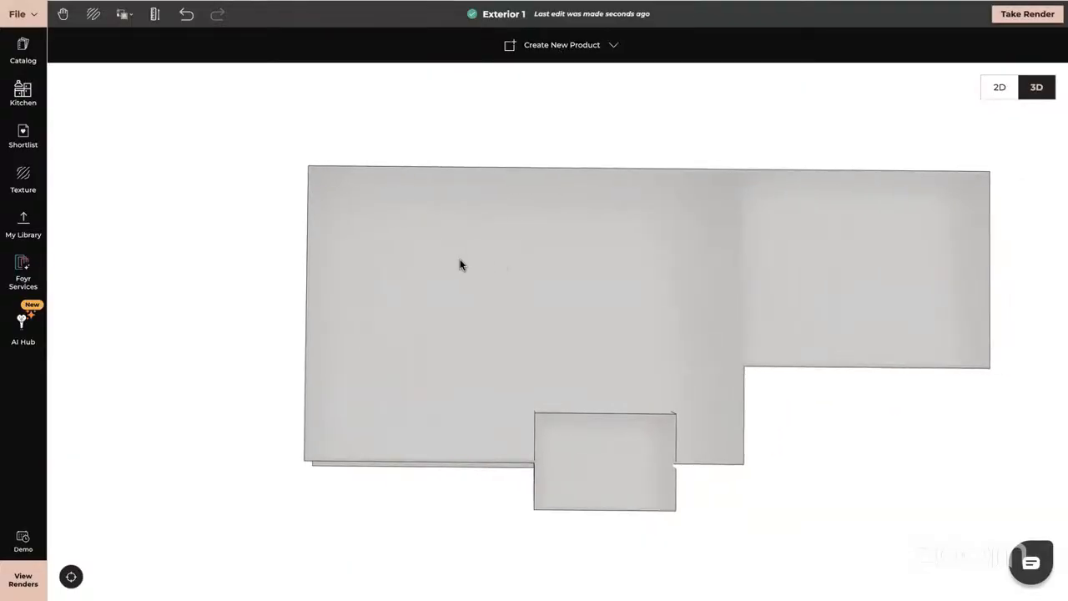
click(460, 265)
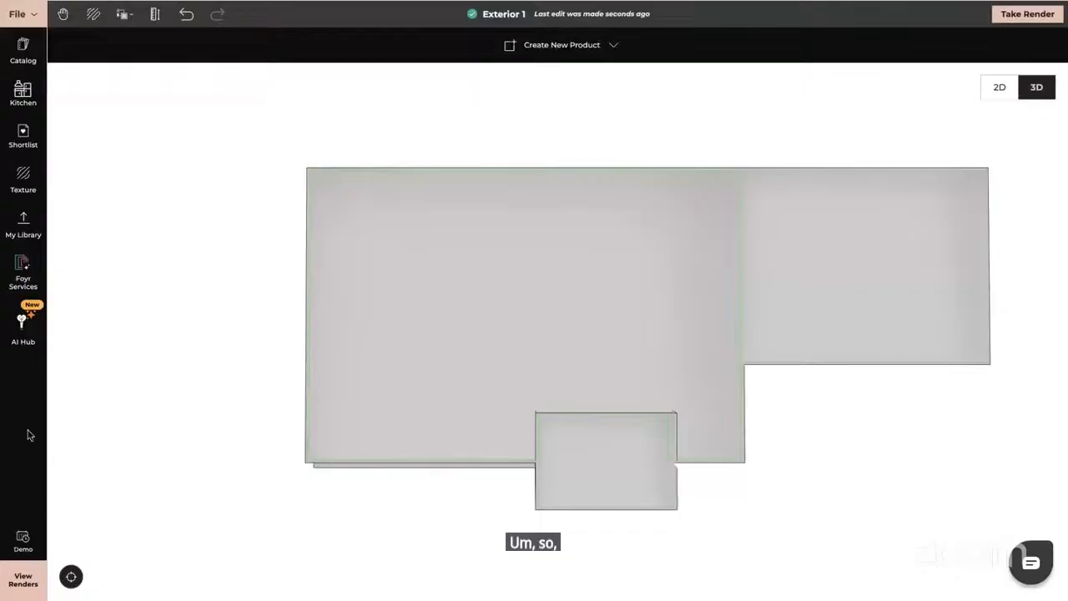
- Start a new product and trace a rectangle over the whole house from above, overhanging the lower side wing, as the main roof outline
click(546, 47)
click(548, 80)
click(24, 96)
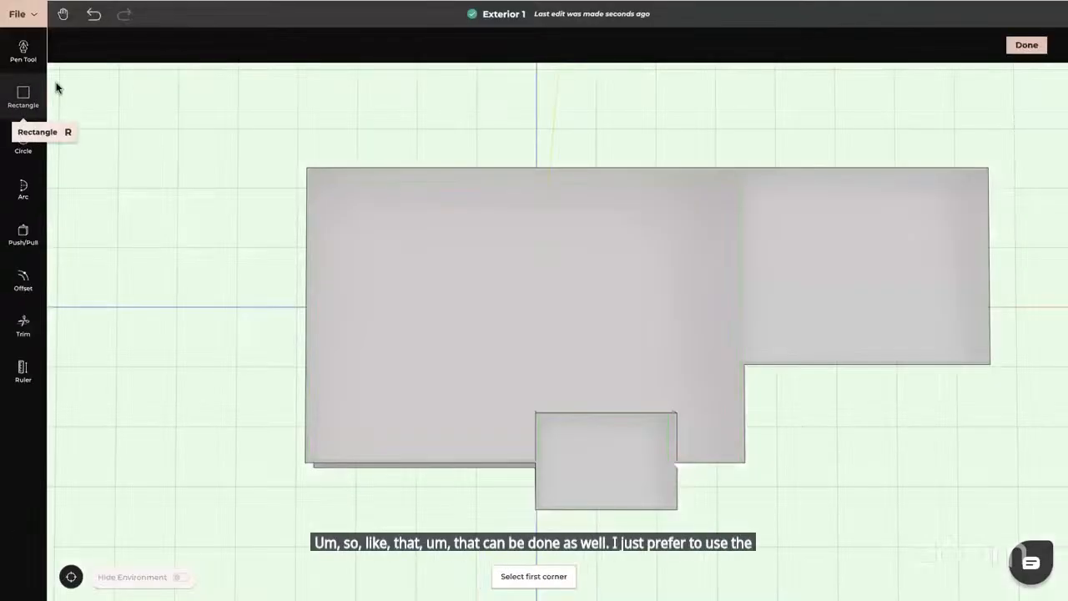
click(305, 168)
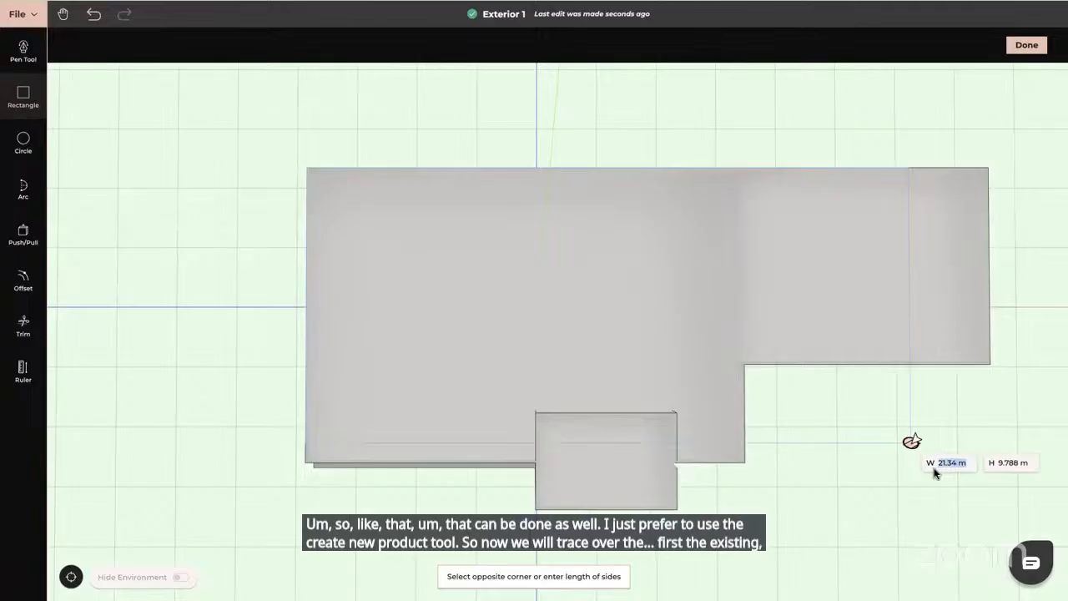
middle_drag(868, 465, 739, 439)
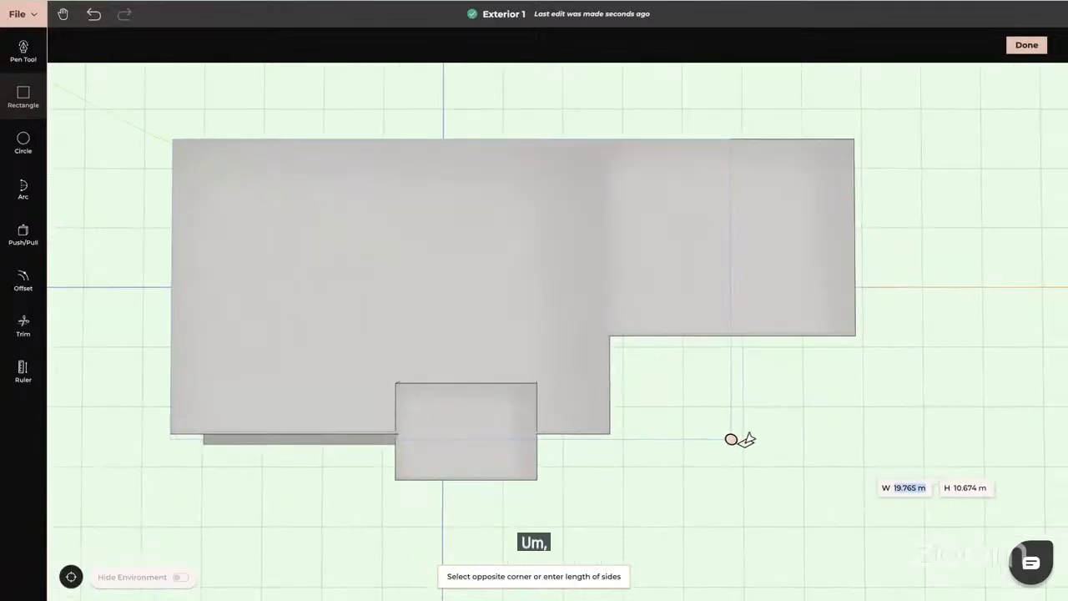
click(881, 444)
middle_drag(767, 501, 692, 374)
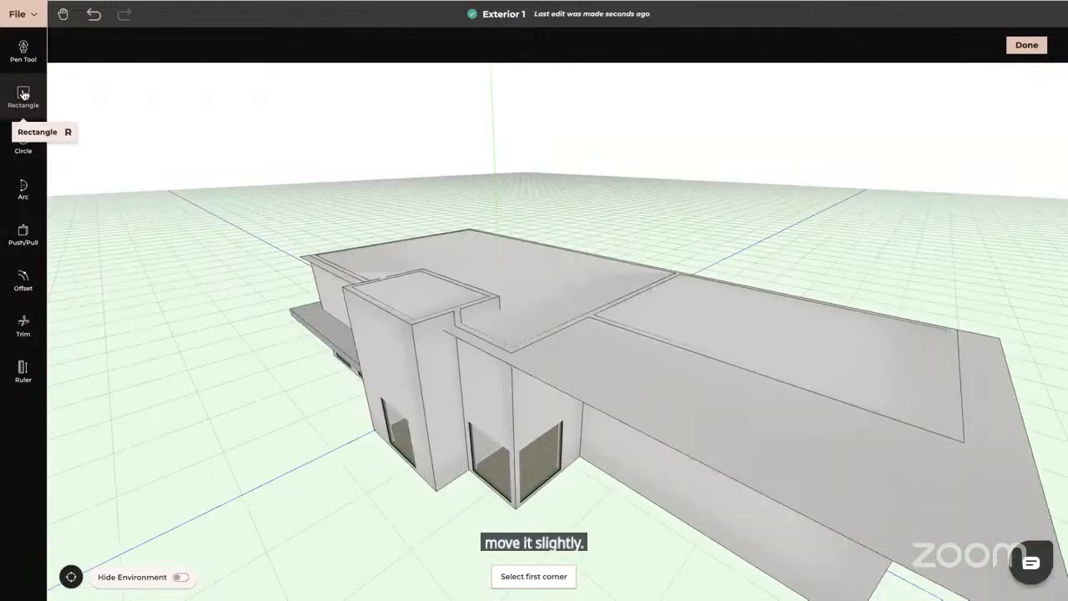
- Push/Pull the main roof rectangle up by 0.2 m and finish the product
click(23, 234)
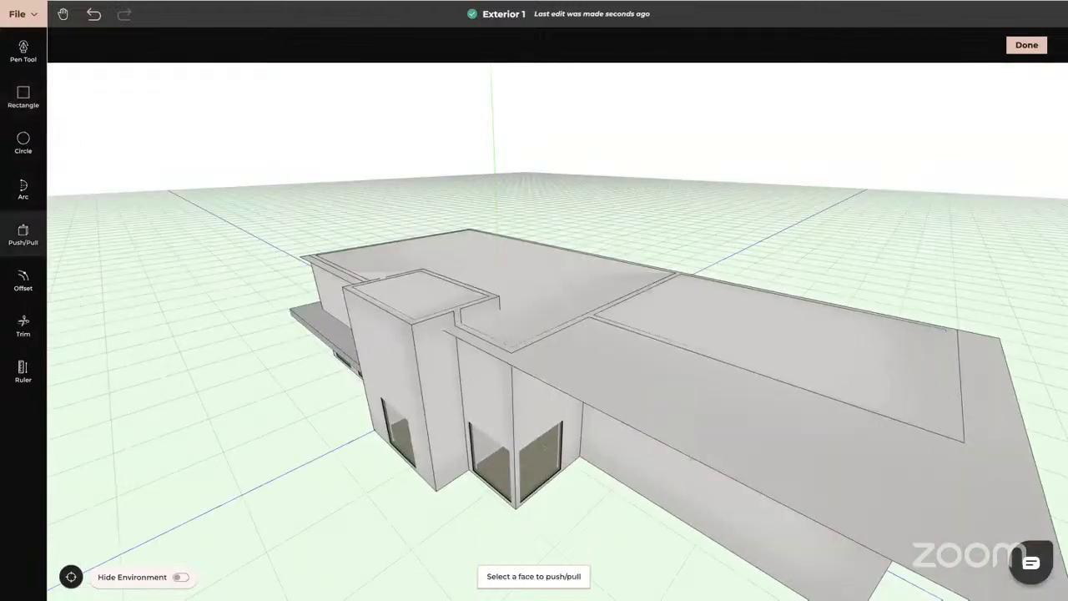
click(579, 376)
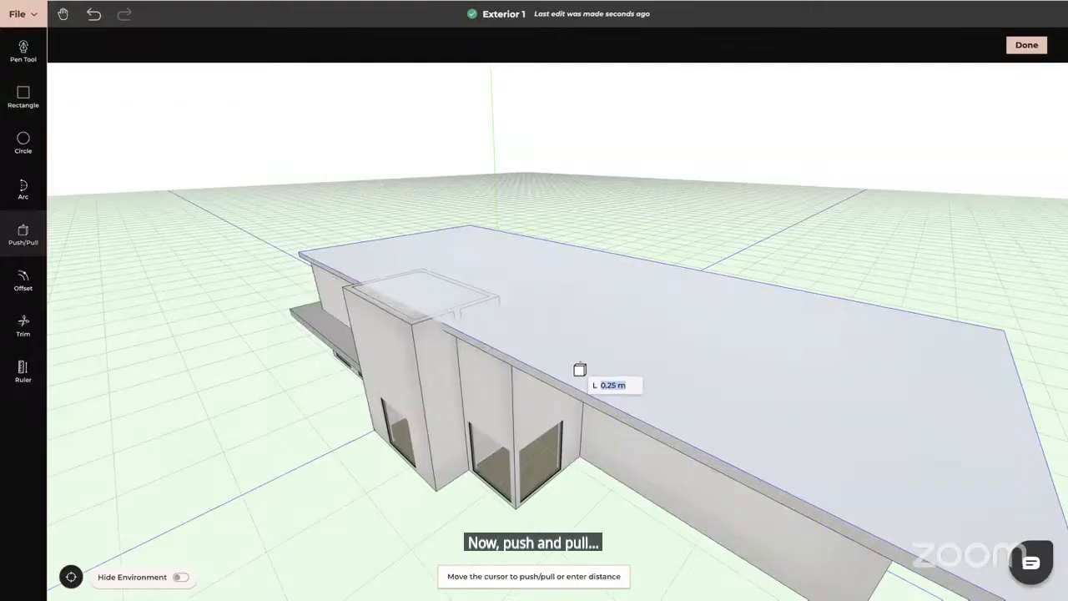
text(0.3)
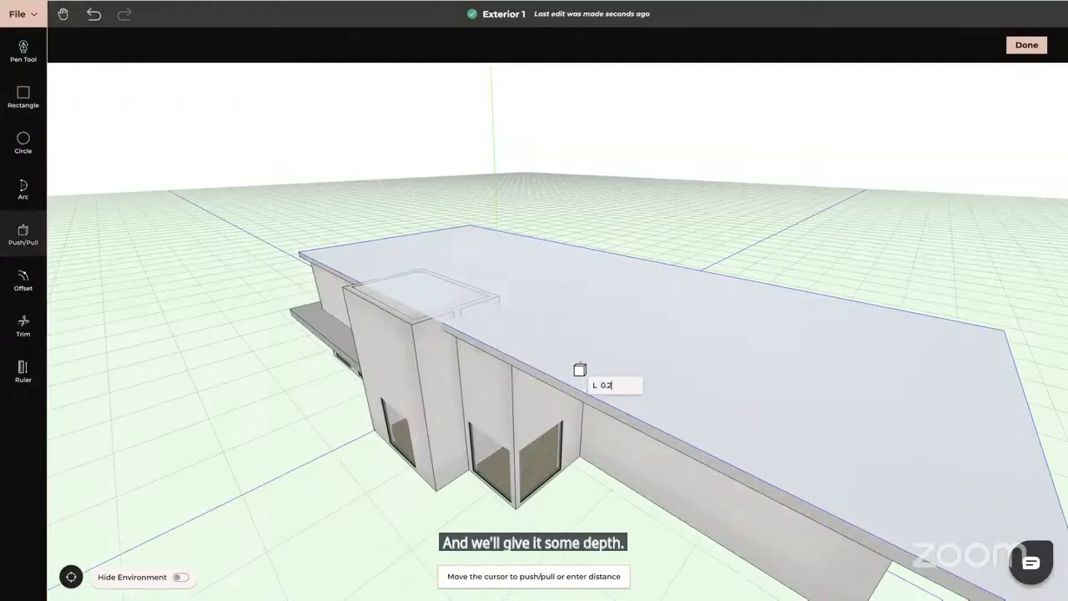
key(Return)
key(Escape)
drag(494, 415, 555, 375)
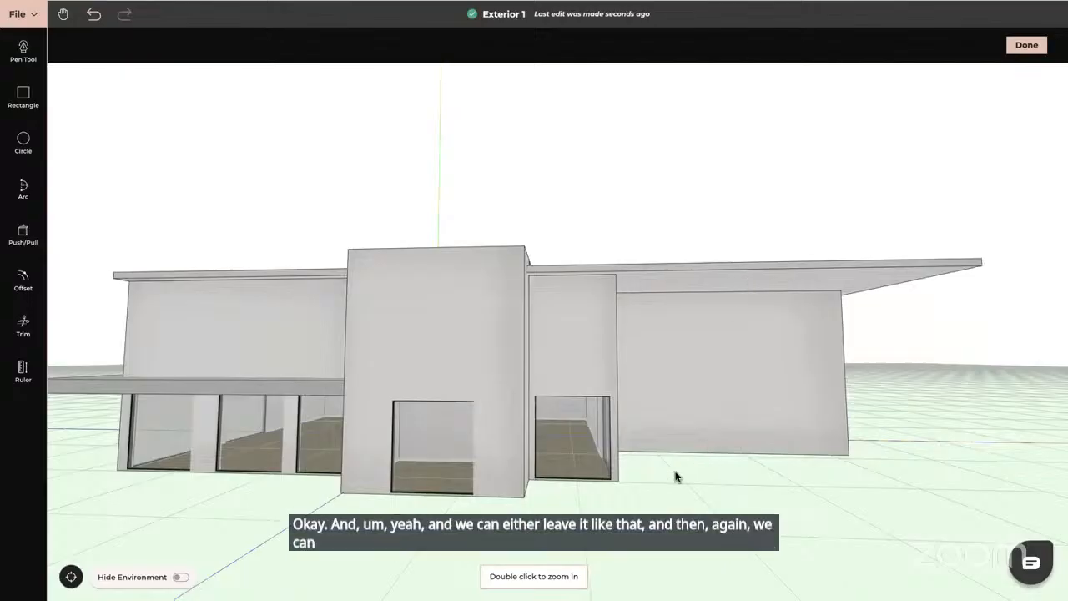
drag(729, 278, 737, 317)
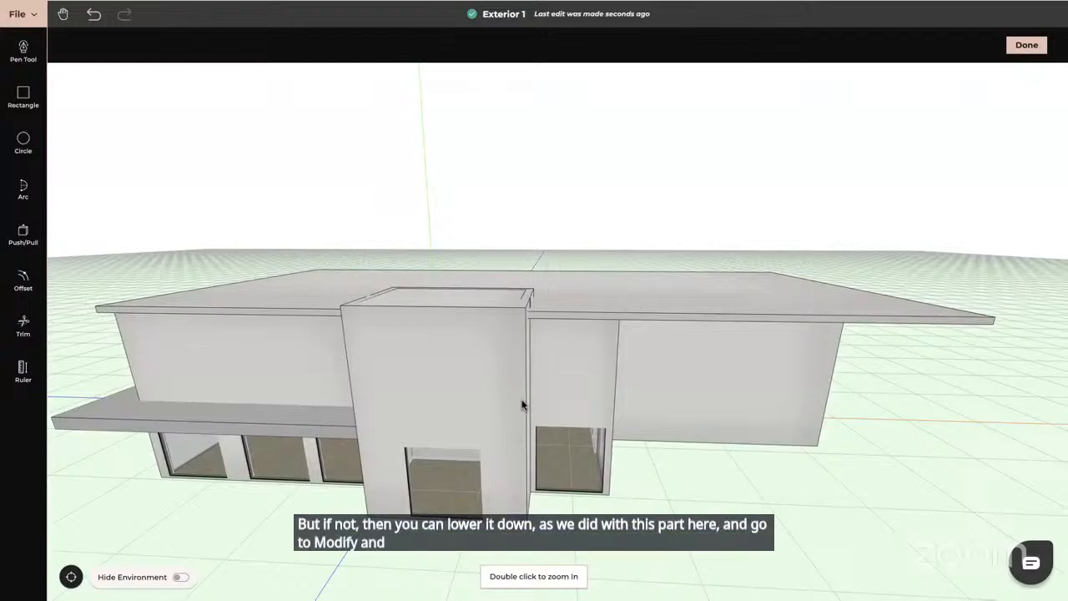
click(1027, 45)
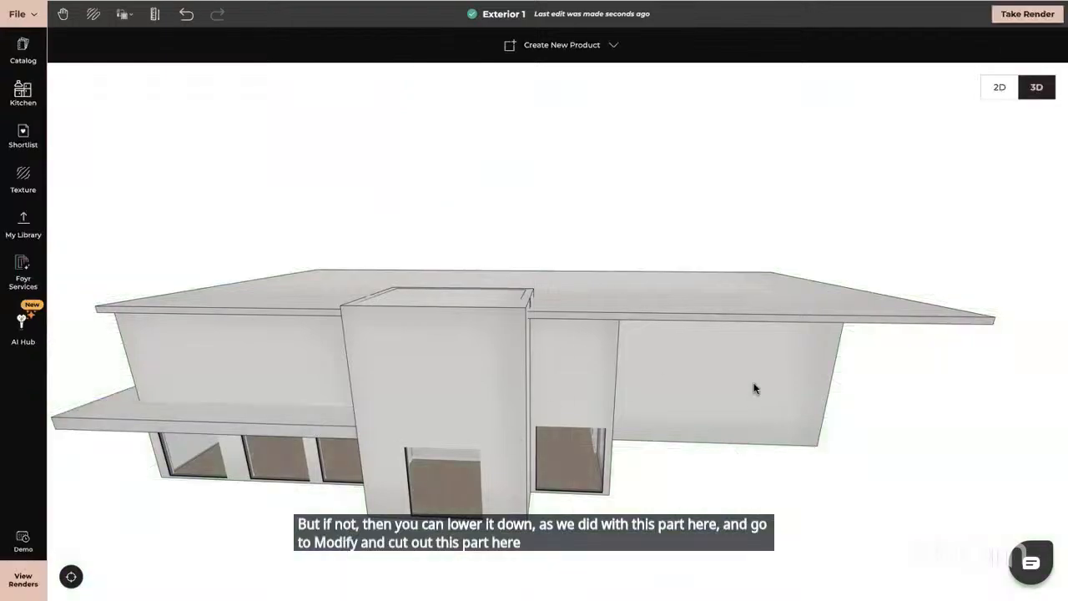
- Shift the main roof slab slightly sideways along the house to adjust its side overhangs
drag(754, 387, 760, 301)
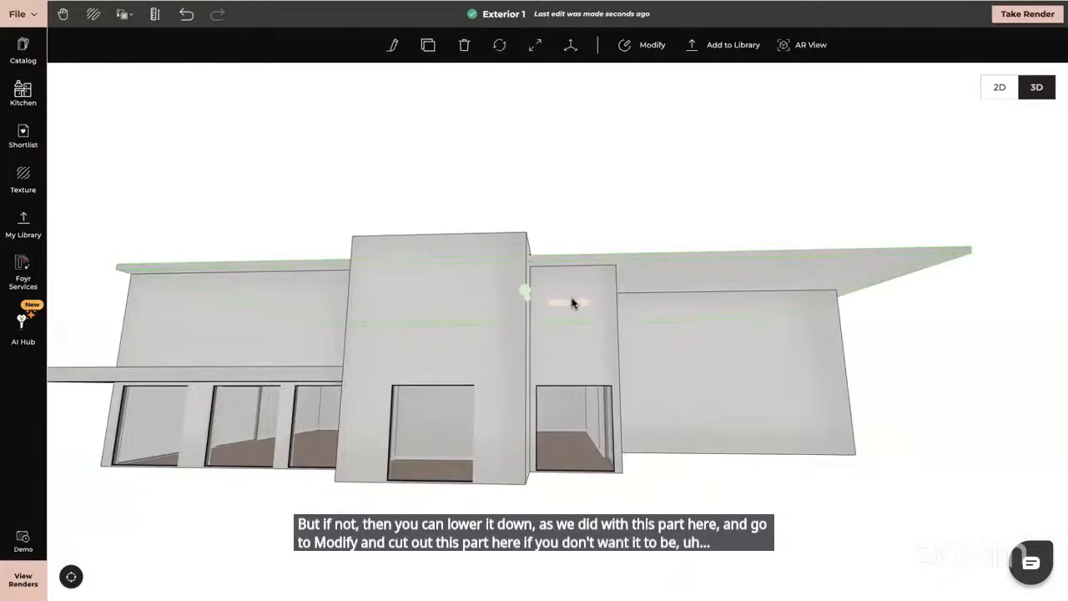
drag(570, 300, 557, 304)
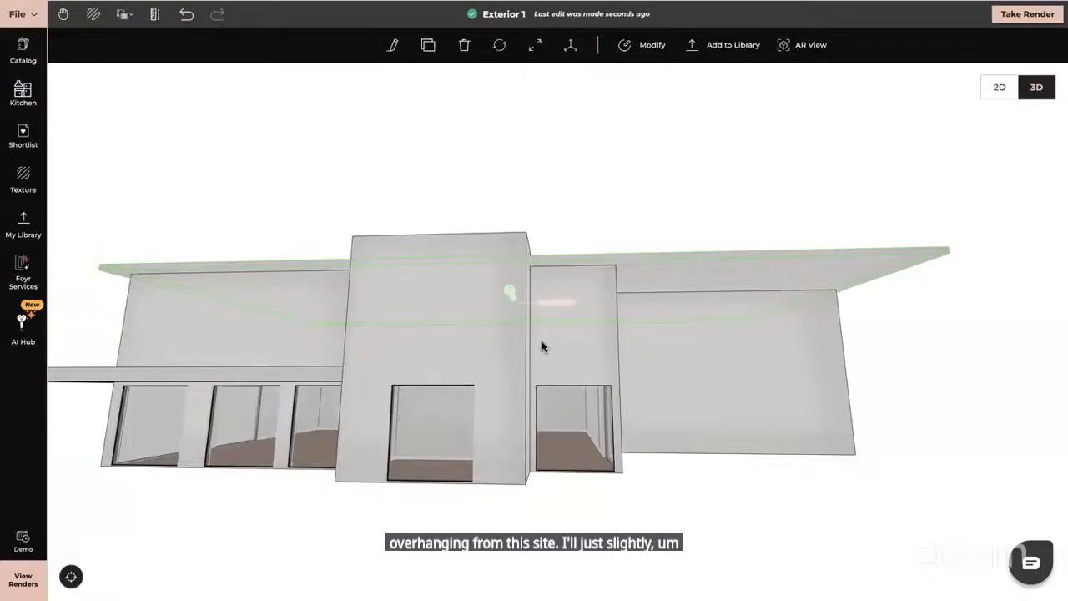
drag(559, 345, 479, 465)
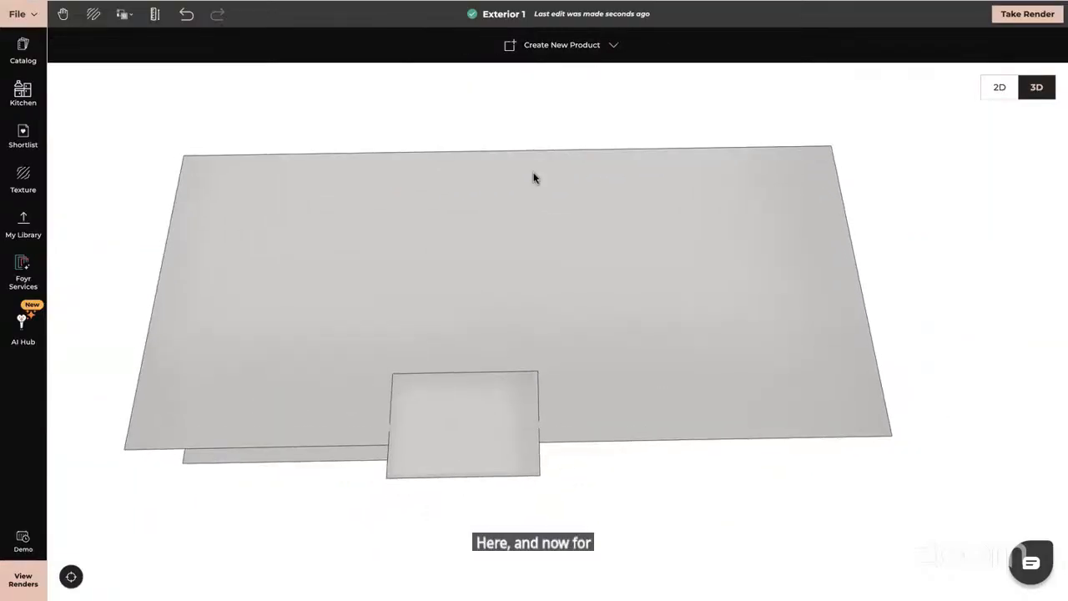
- Start another new product above the entrance tower for its separate roof piece
double_click(448, 398)
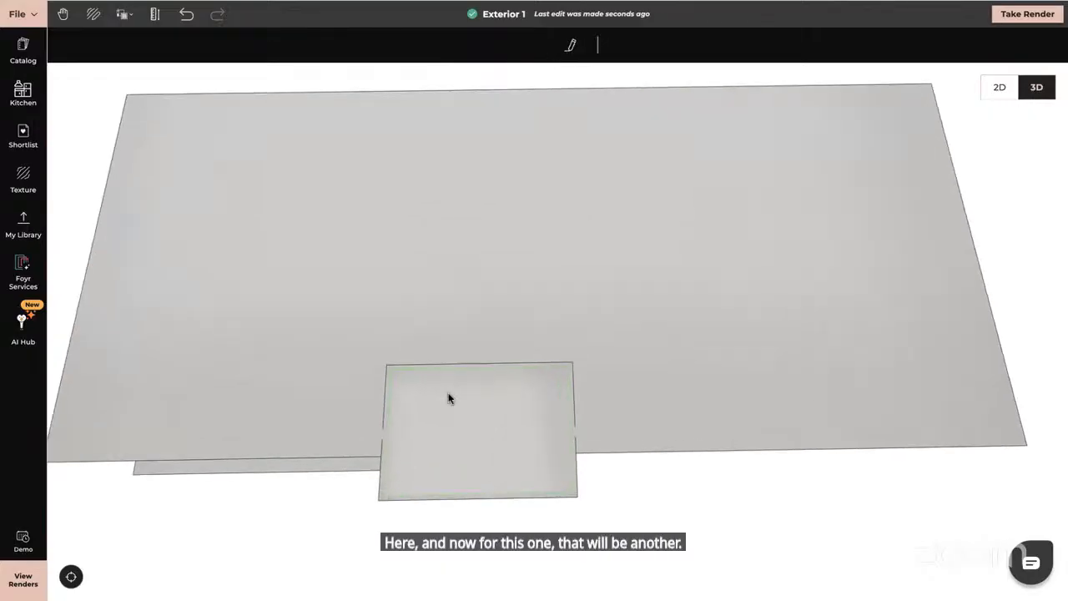
click(226, 520)
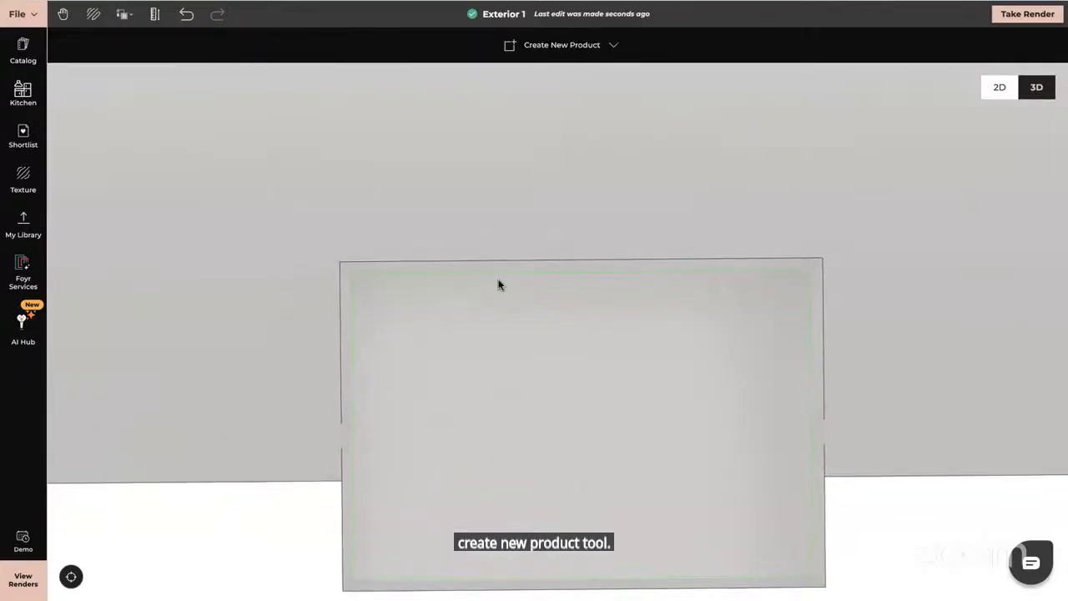
click(550, 46)
click(547, 81)
- Try to outline the tower roof with a rectangle slightly larger than the tower's top, and undo it
click(25, 99)
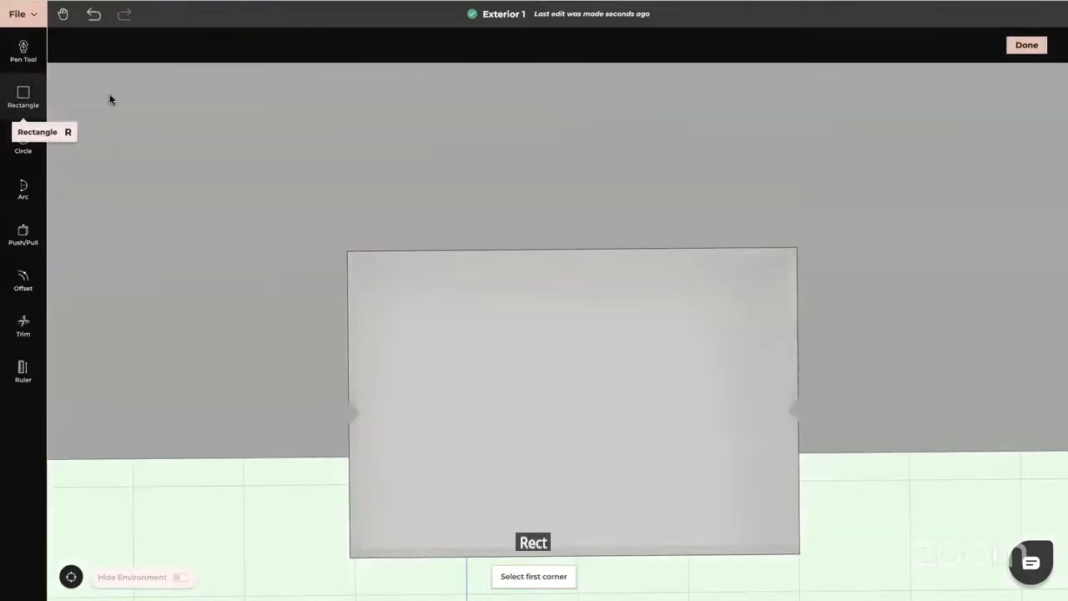
click(333, 240)
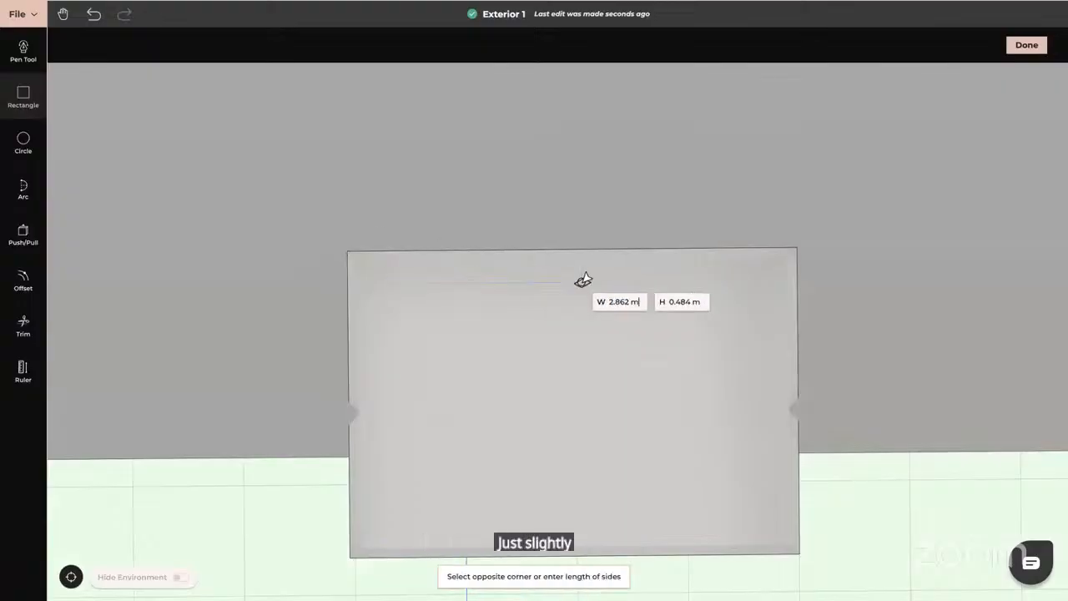
click(814, 569)
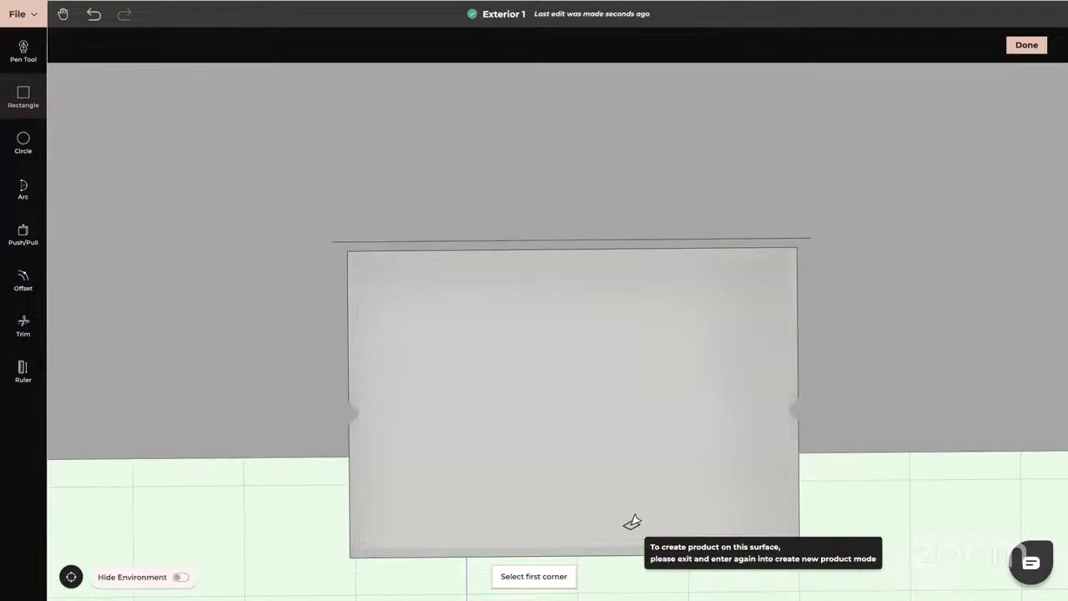
middle_drag(300, 541, 373, 474)
scroll(372, 474, down, 5)
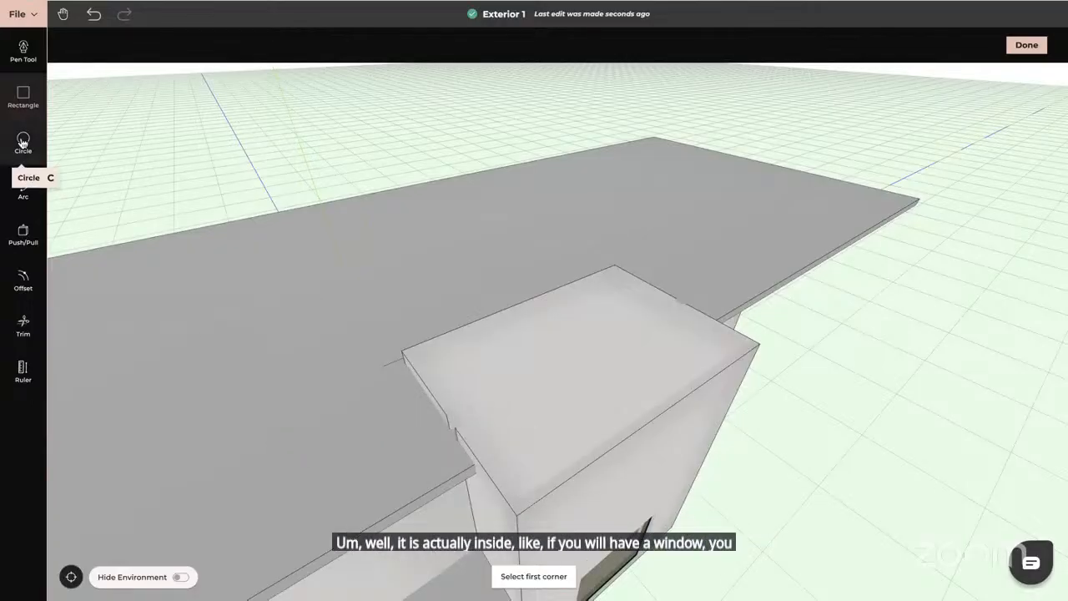
click(22, 227)
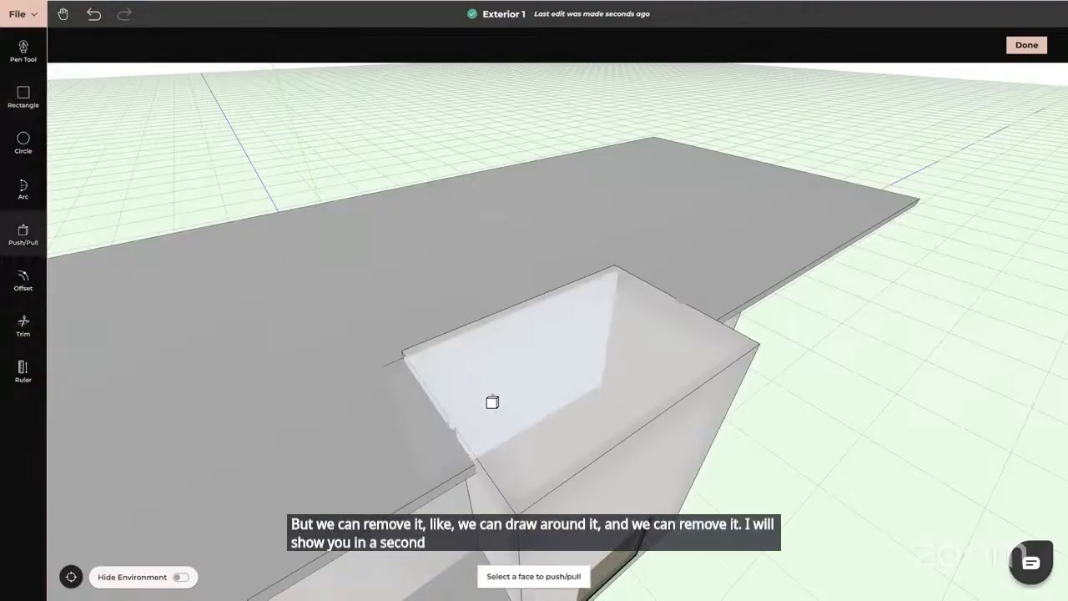
key(Escape)
click(92, 17)
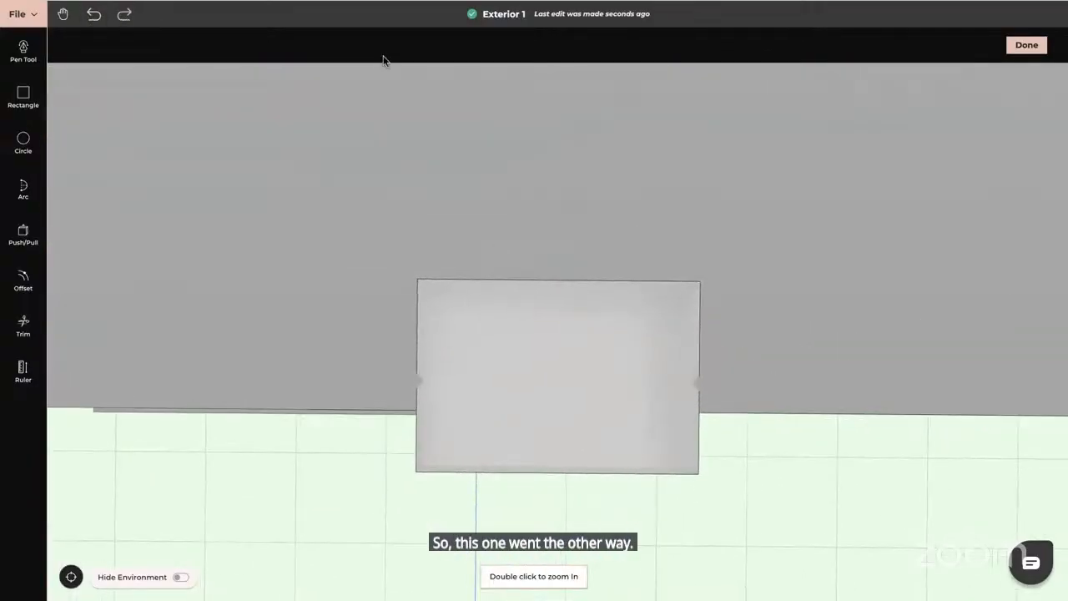
- Draw a rectangle slightly smaller than the tower's top, just inside its edges
click(23, 97)
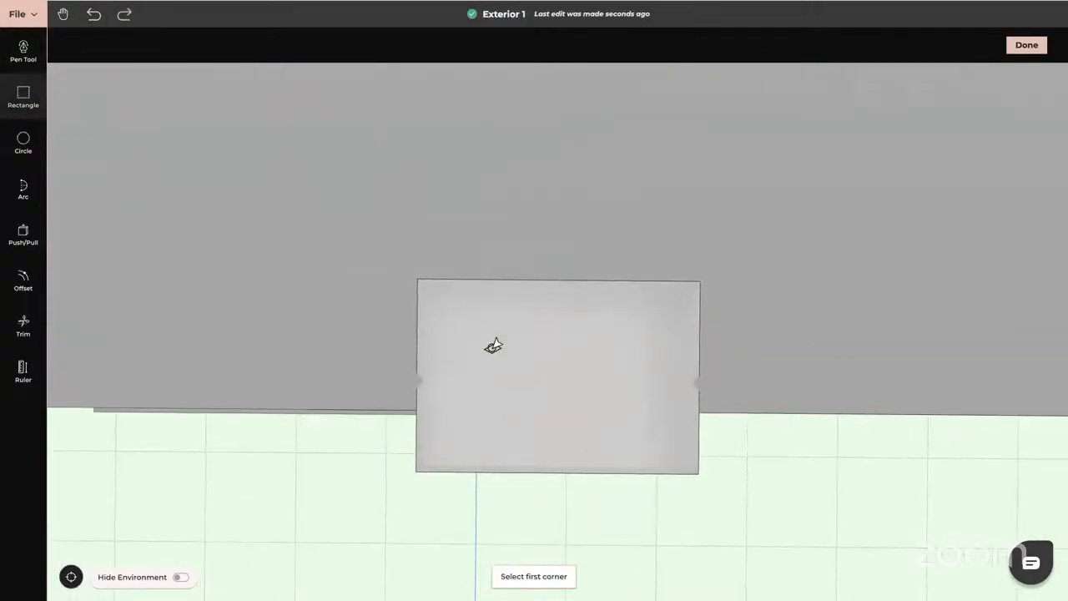
click(424, 283)
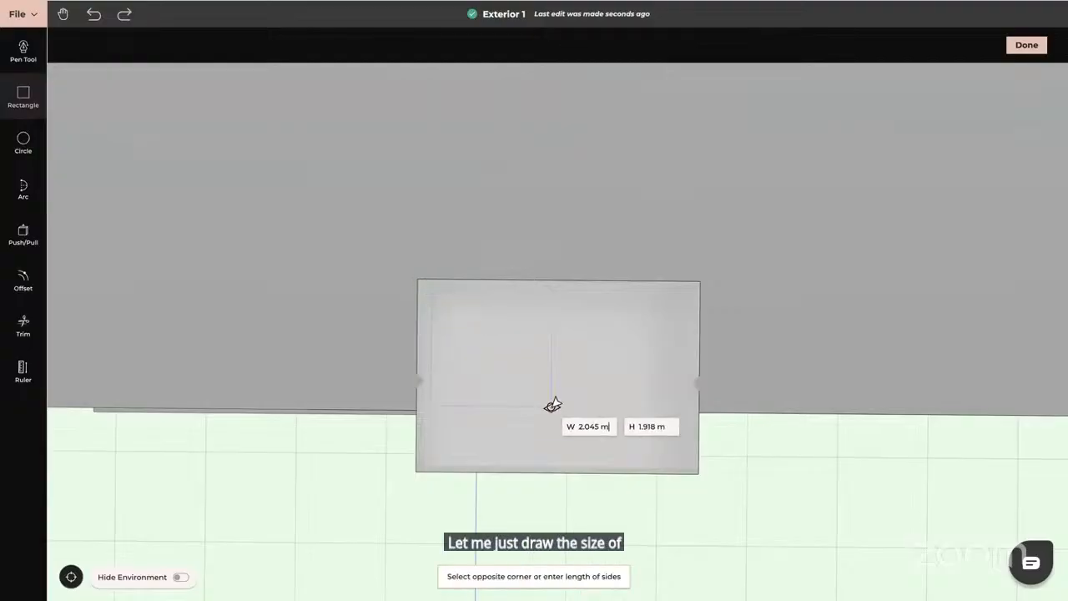
click(682, 456)
middle_drag(510, 477, 553, 401)
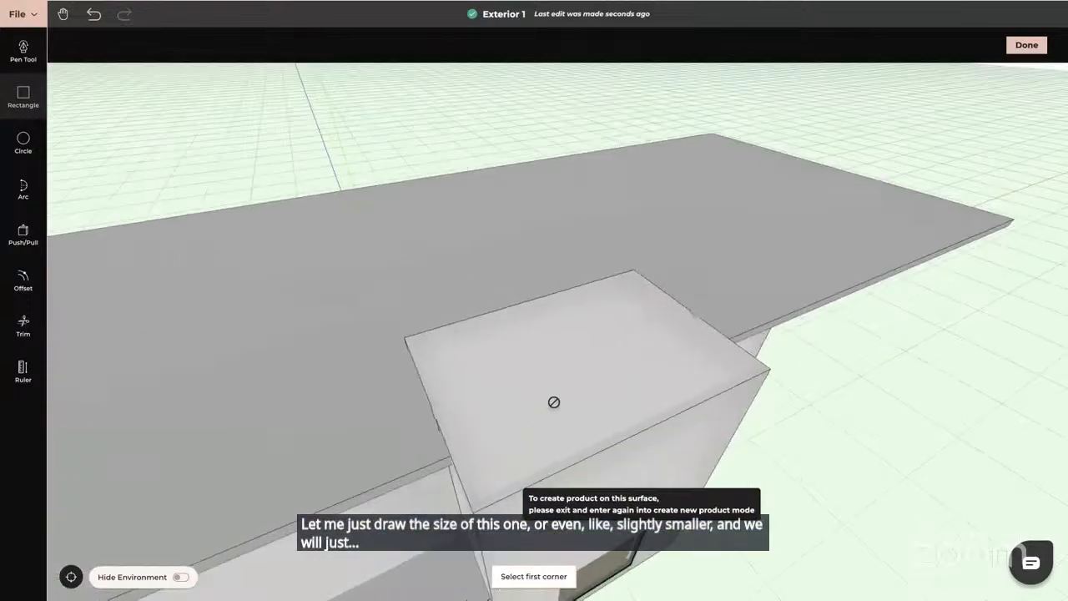
- Push/Pull the tower's roof rectangle up by 0.2 m and finish the product
click(24, 234)
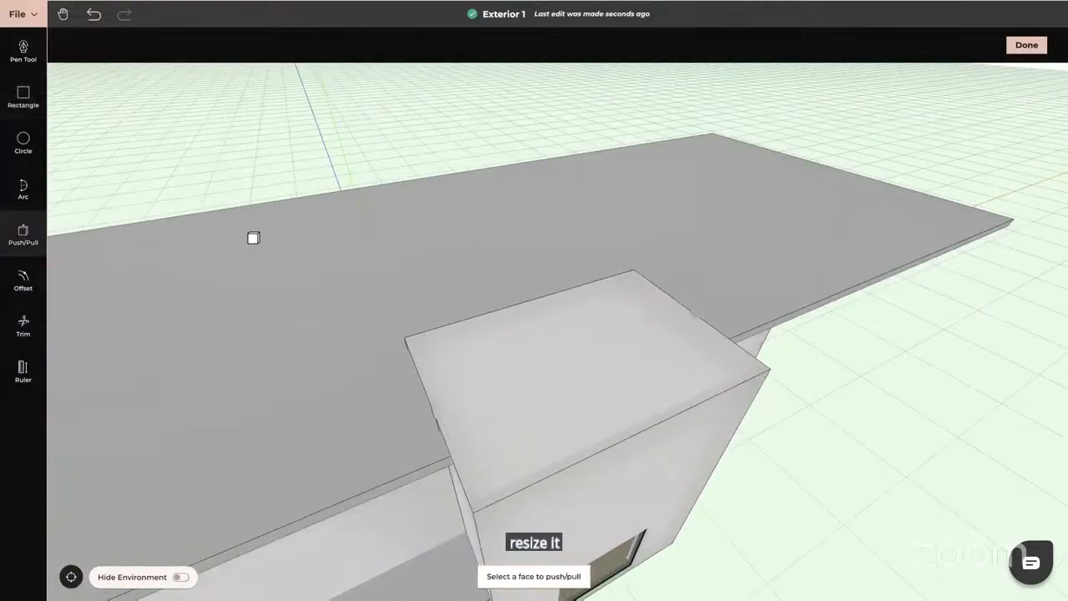
click(534, 399)
text(0.2)
key(Return)
key(Escape)
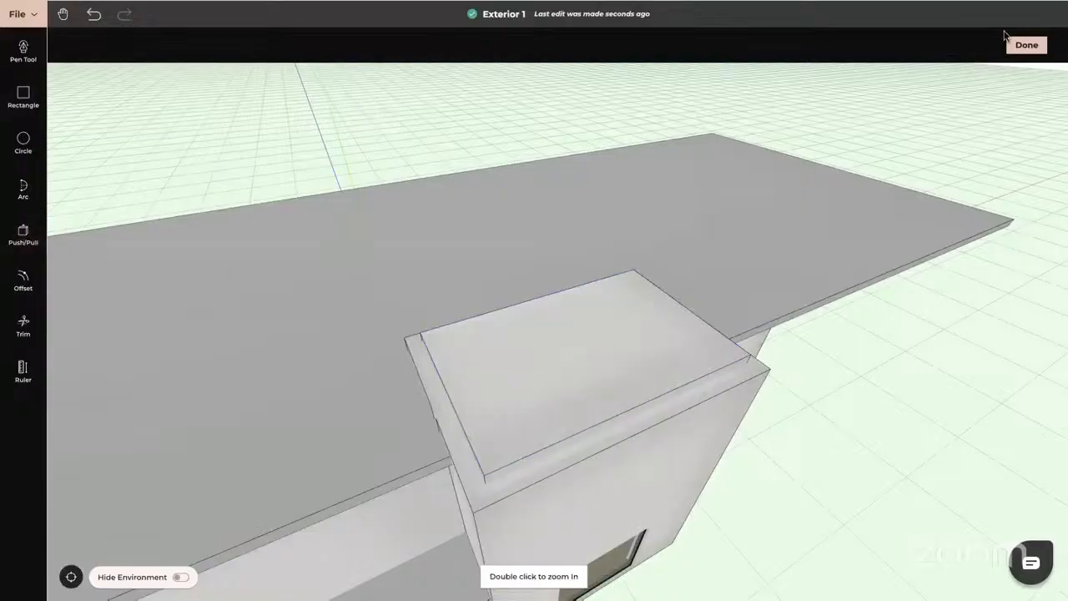
click(1027, 46)
- Examine the tower's roof piece and the ceiling from inside the house, and the roof line from the front
click(568, 404)
drag(672, 464, 774, 393)
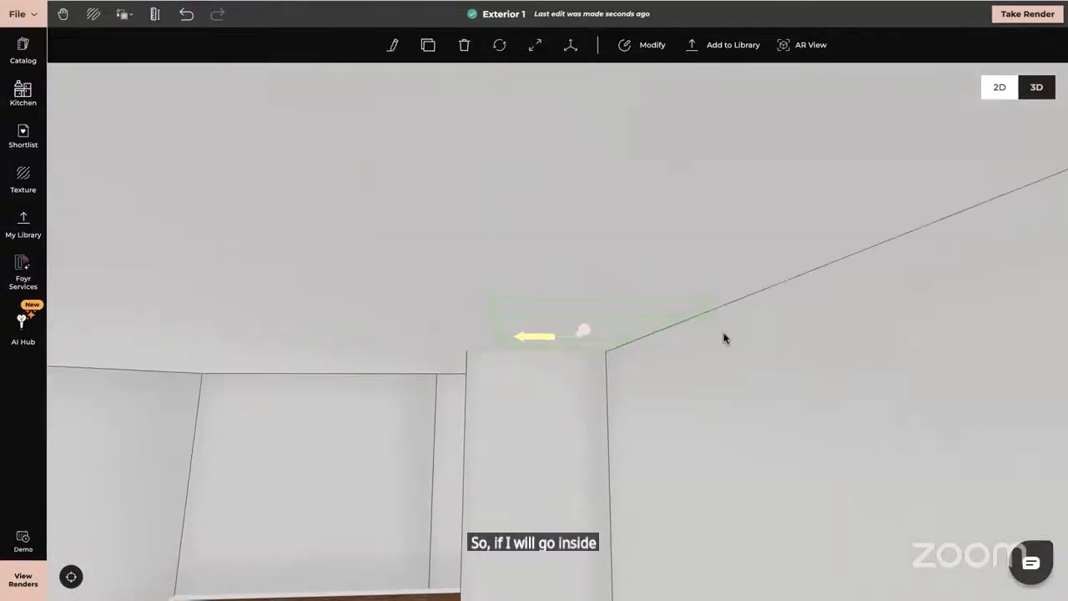
drag(792, 477, 655, 467)
scroll(654, 471, down, 3)
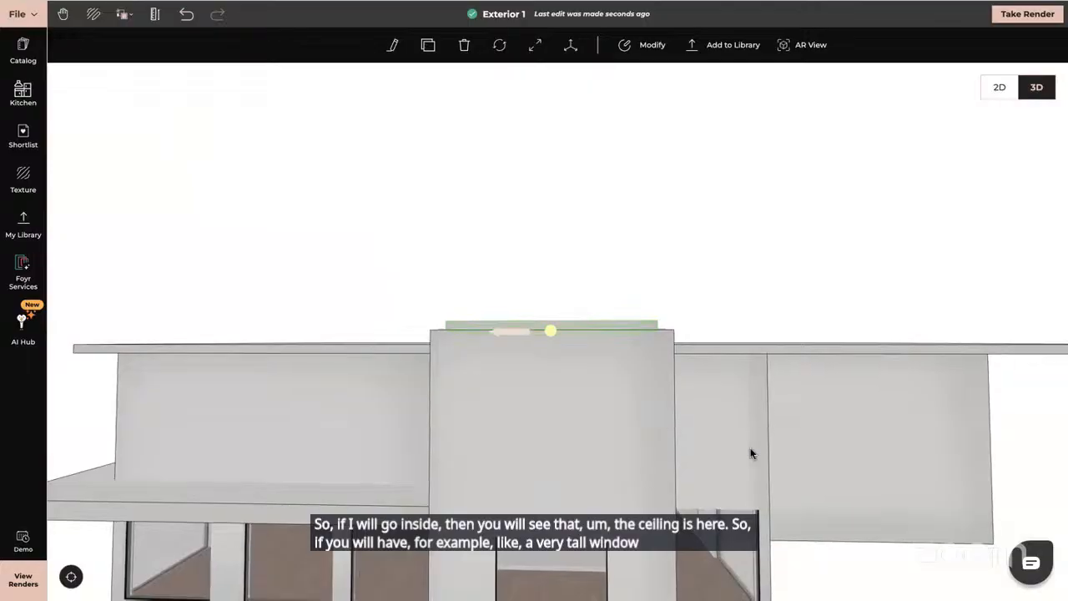
- Open the main roof slab for modification and show the surrounding environment, viewing the tower overlap from above
drag(751, 427, 751, 510)
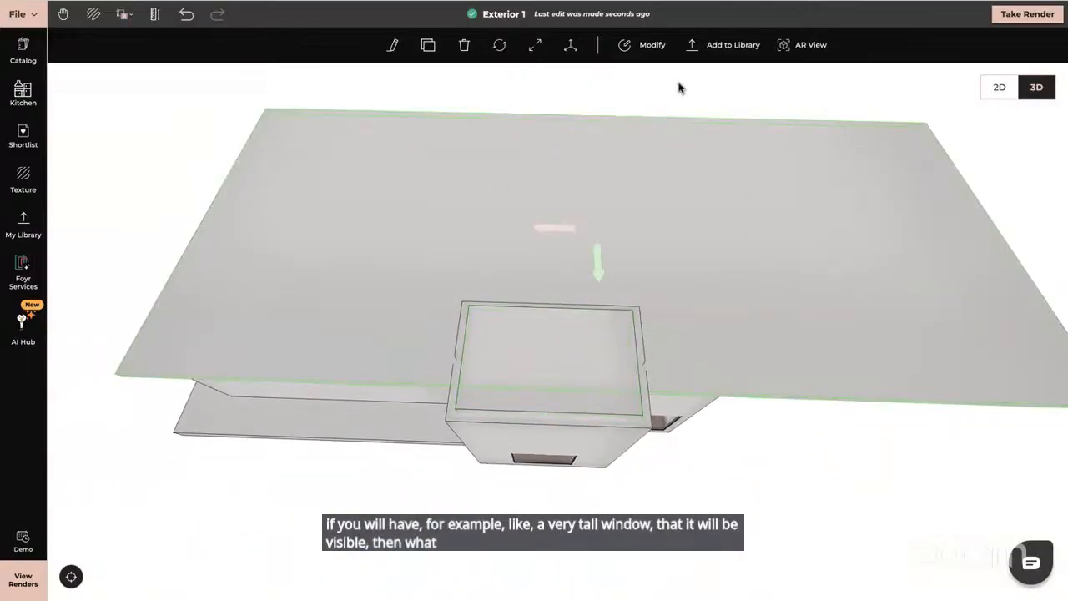
click(634, 44)
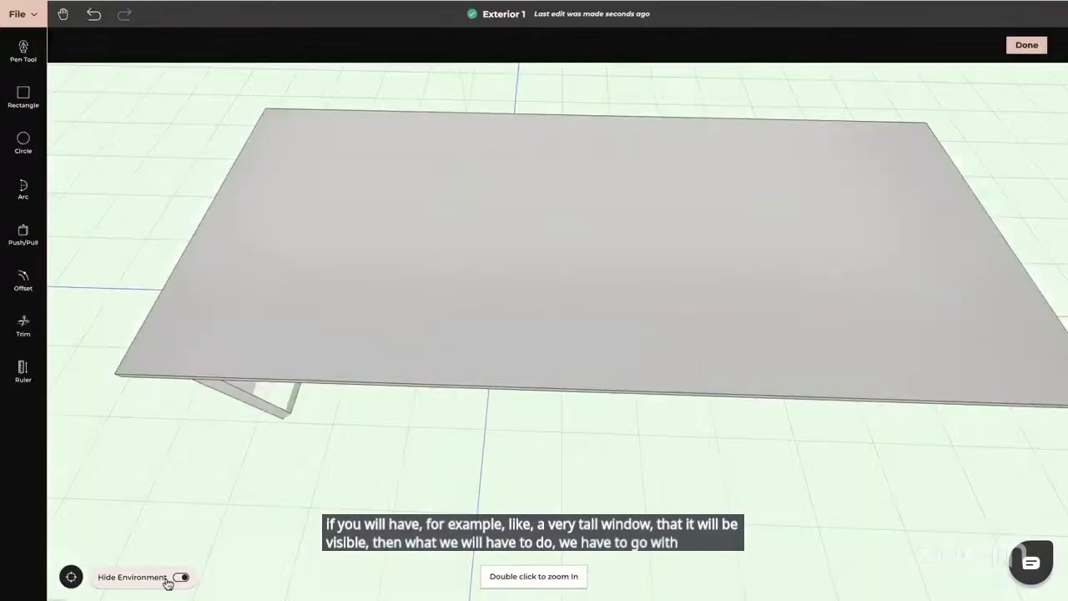
click(179, 577)
click(176, 579)
drag(434, 429, 434, 484)
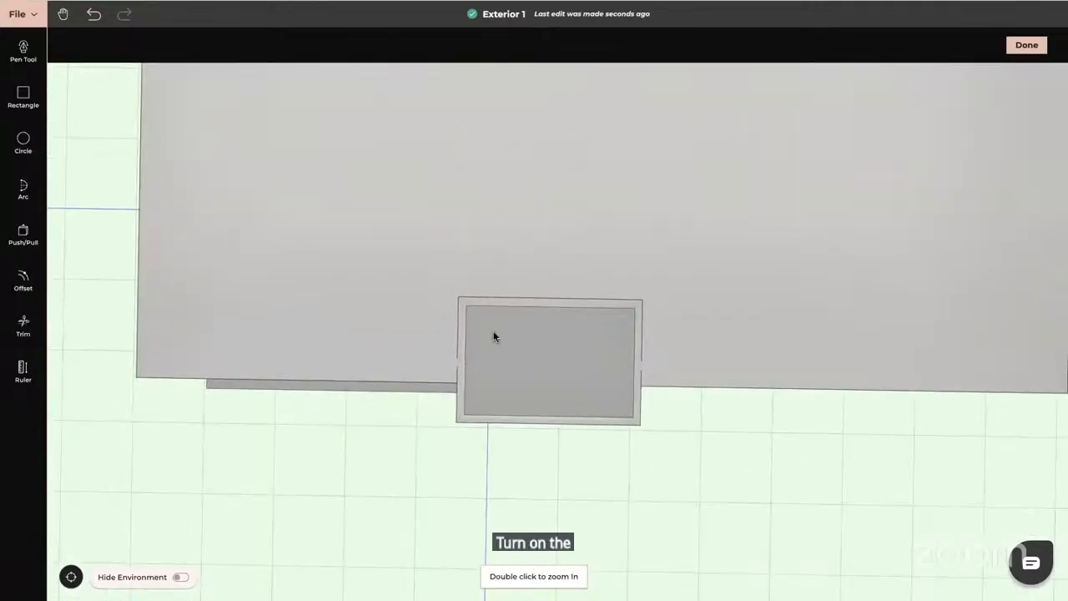
drag(502, 223, 507, 228)
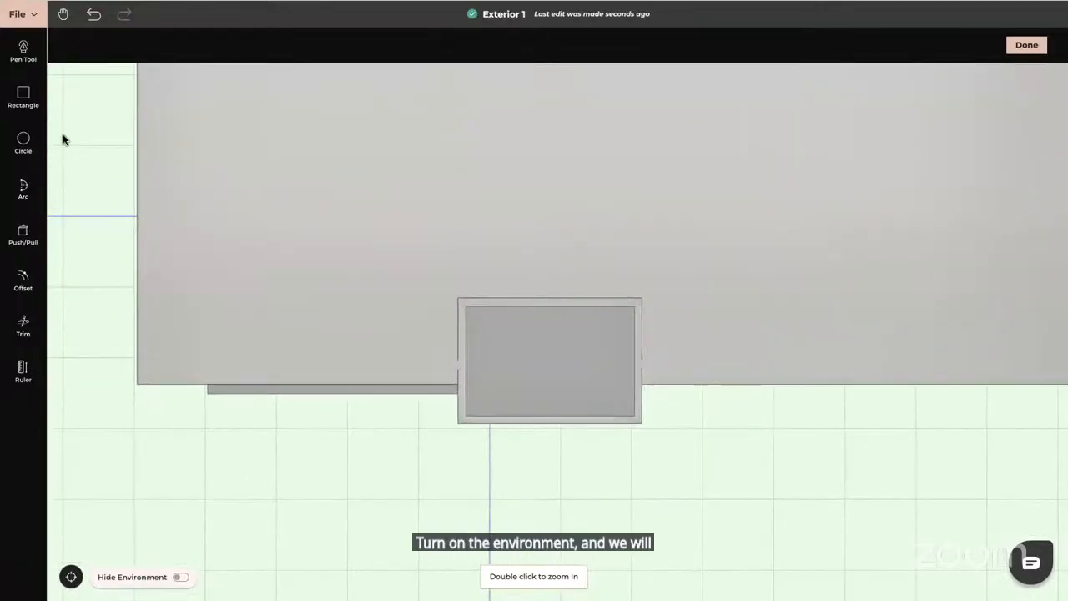
- Draw a rectangle on the main roof over the area overlapping the tower, from the tower's back corner to the roof's front edge
click(24, 99)
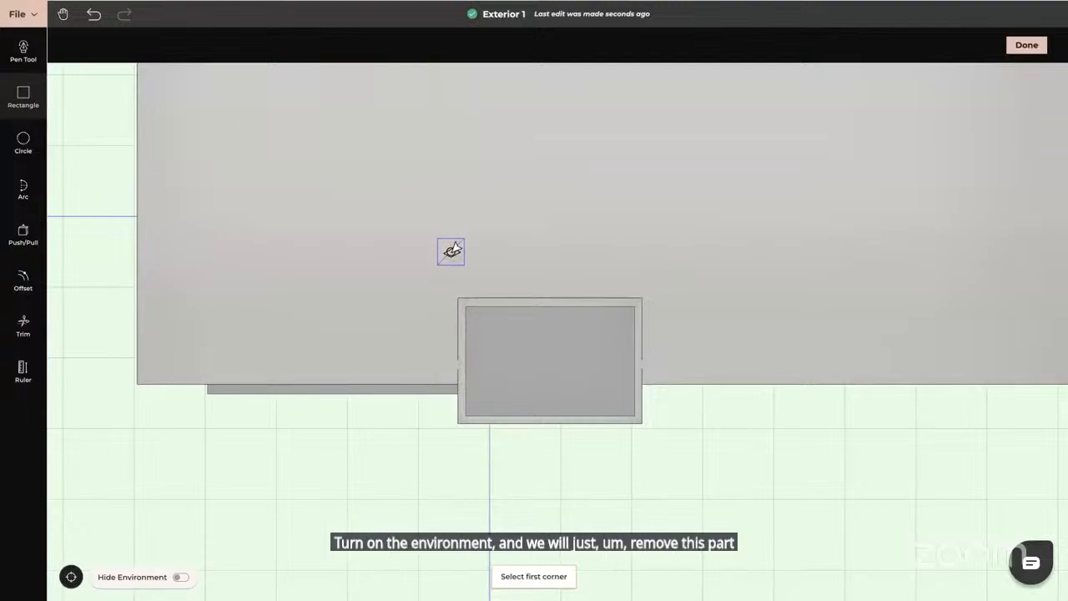
click(458, 298)
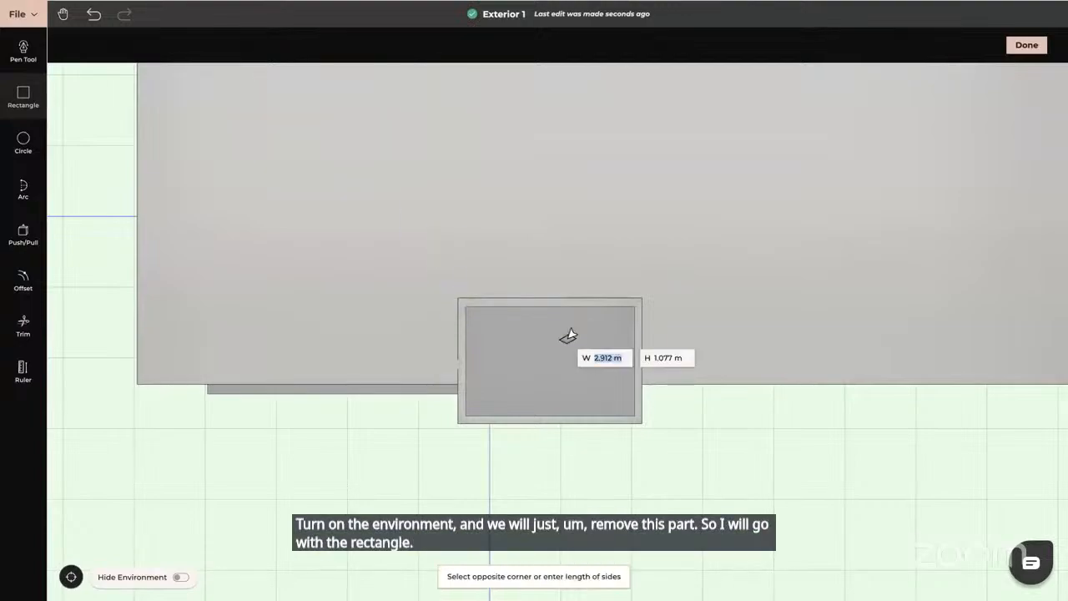
click(643, 383)
key(Escape)
drag(576, 460, 610, 438)
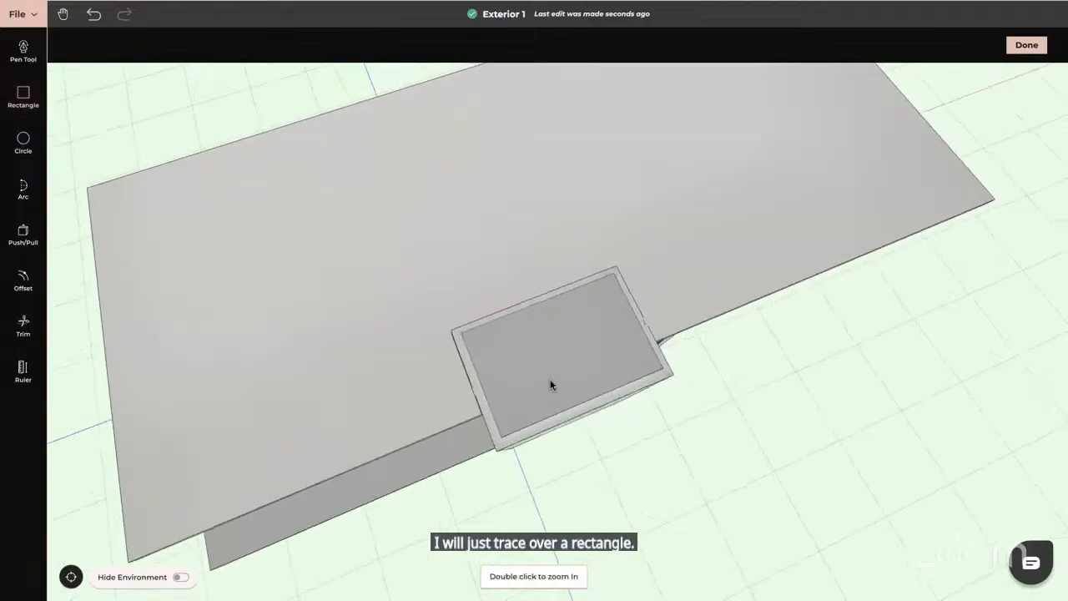
- Push/Pull the rectangle over the tower down through the main roof slab to cut away the overlap, and finish the modification
click(23, 234)
click(494, 358)
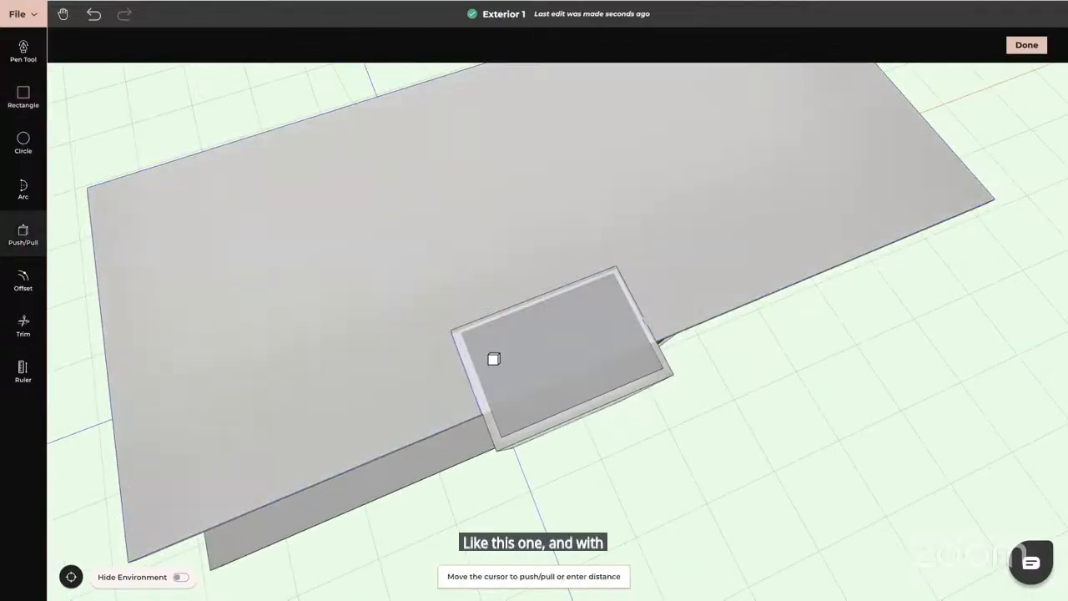
click(494, 384)
key(Escape)
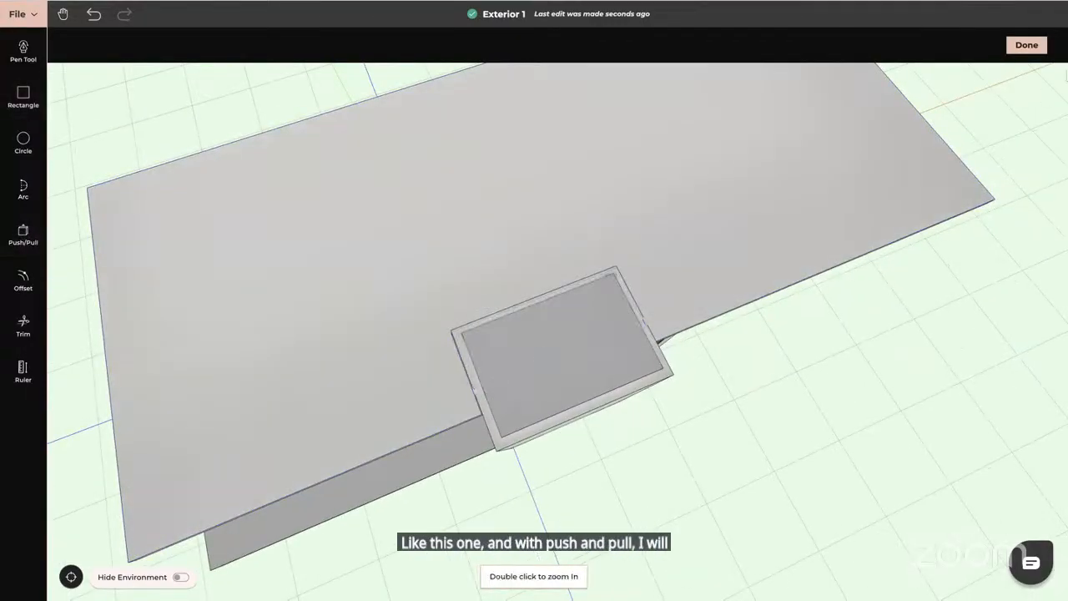
click(1026, 45)
- Resize the tower's roof piece sideways so it extends slightly past the tower walls on both sides
drag(970, 105, 717, 255)
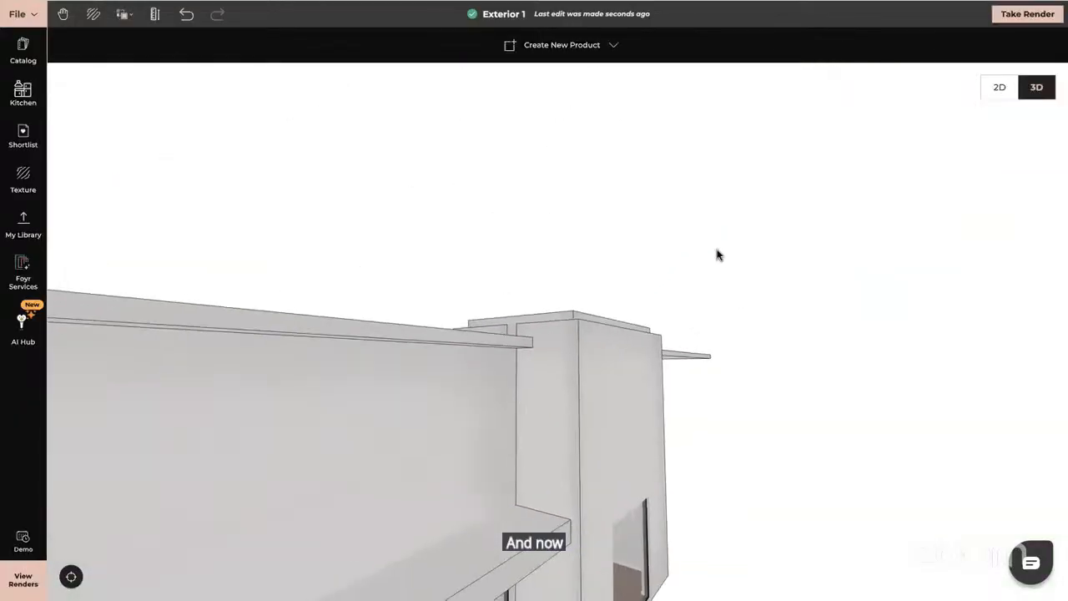
scroll(579, 374, up, 5)
scroll(579, 374, up, 8)
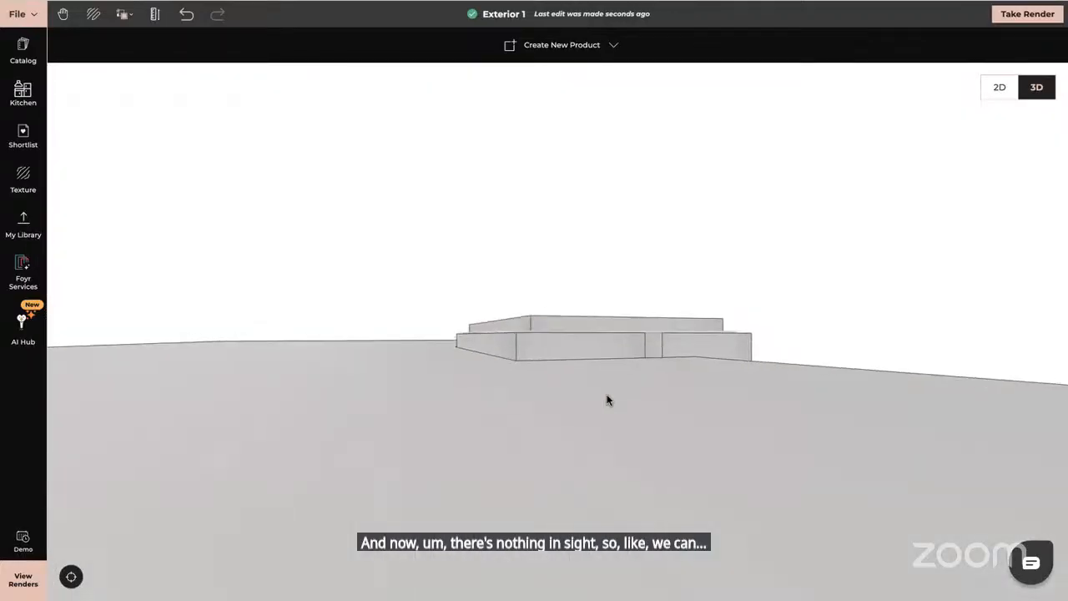
drag(607, 400, 541, 406)
click(550, 395)
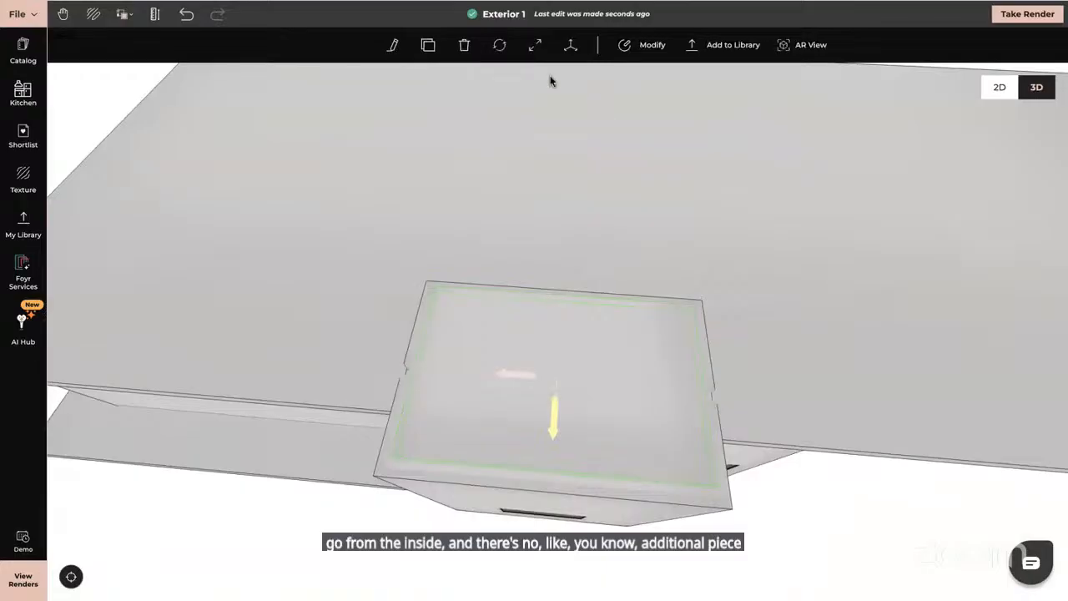
click(534, 44)
click(417, 367)
drag(416, 364, 383, 361)
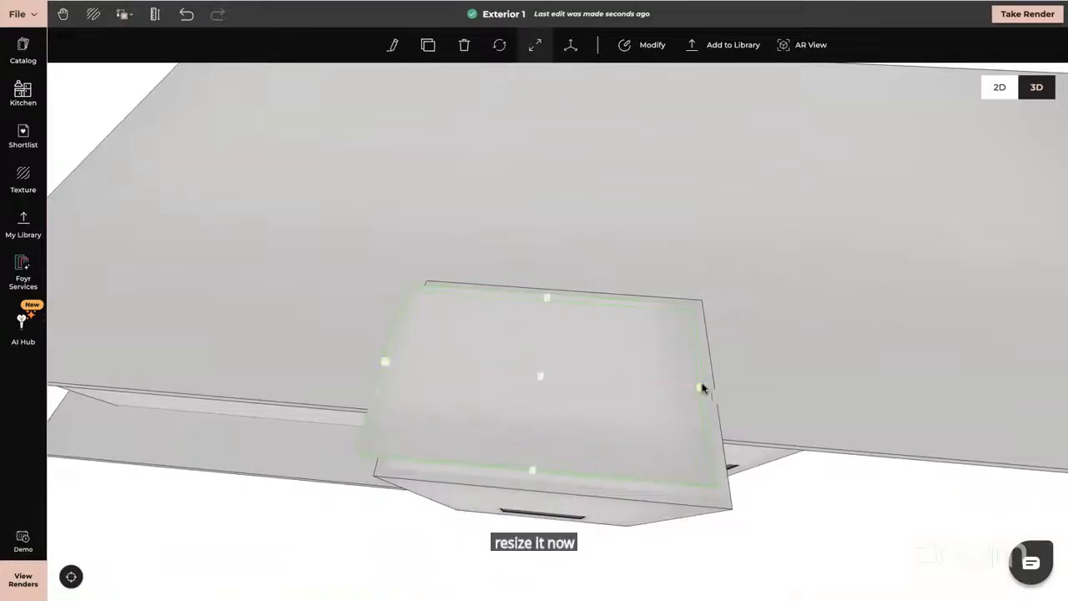
drag(701, 385, 732, 382)
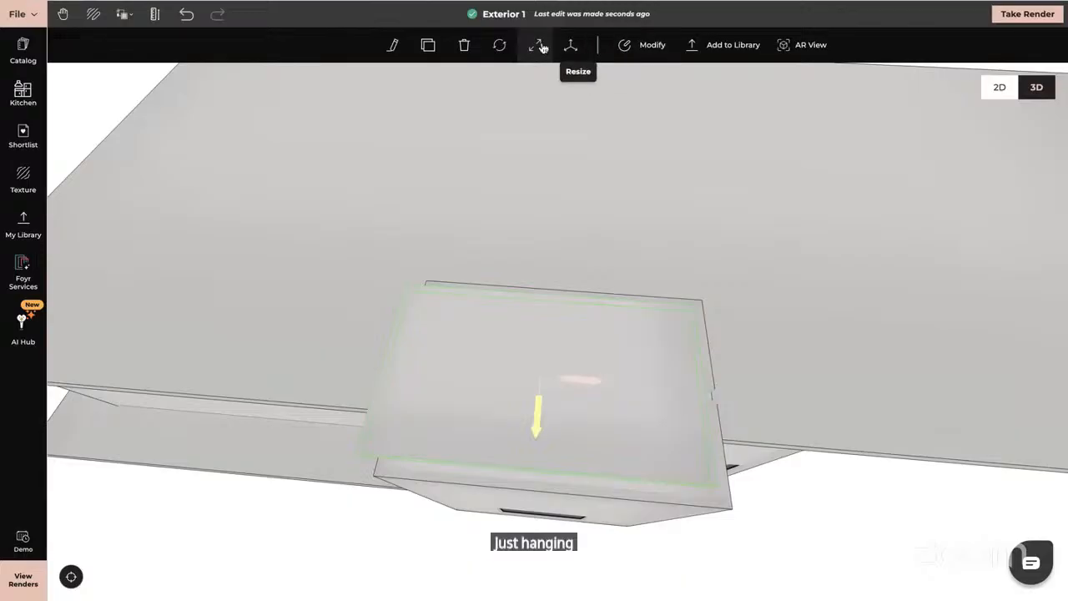
drag(701, 387, 730, 390)
- Extend the back and front edges of the tower's roof piece slightly beyond the tower walls
drag(560, 298, 559, 287)
scroll(608, 518, up, 5)
drag(607, 518, 555, 517)
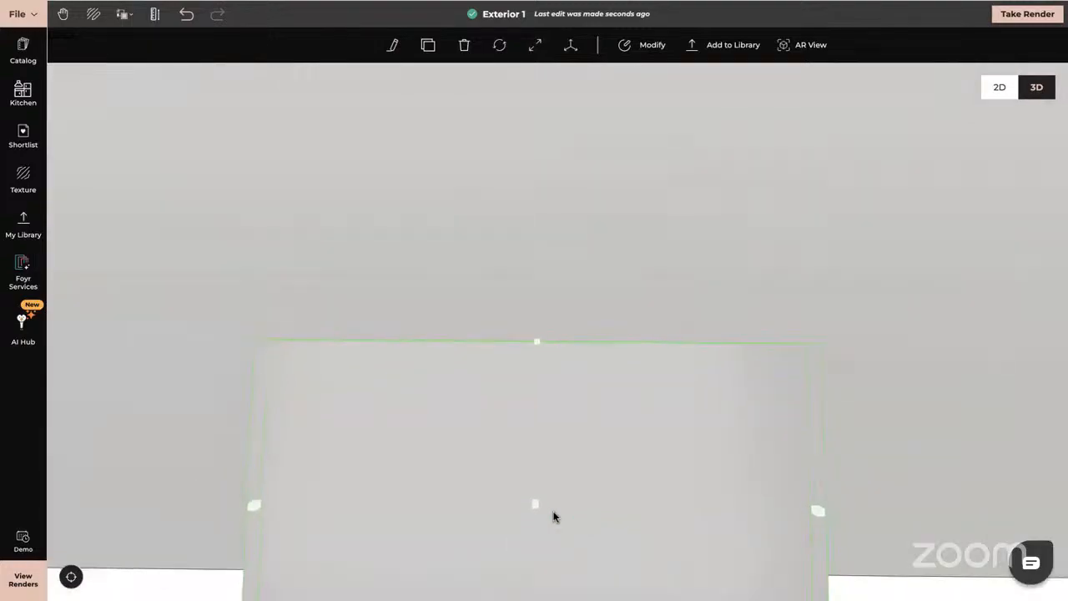
drag(818, 506, 690, 510)
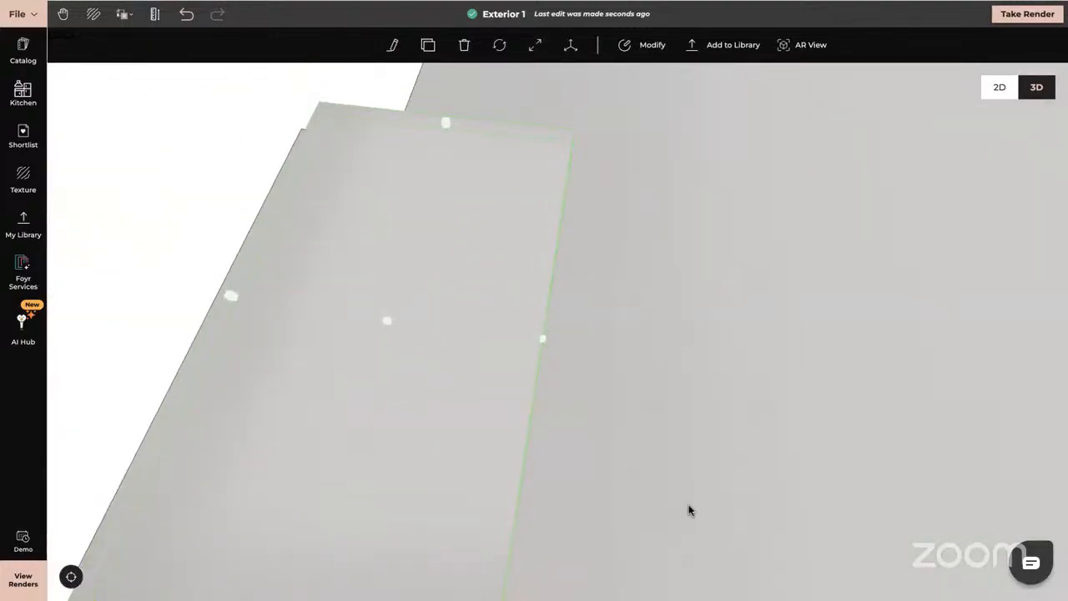
drag(423, 311, 692, 305)
drag(477, 295, 441, 292)
drag(420, 422, 535, 298)
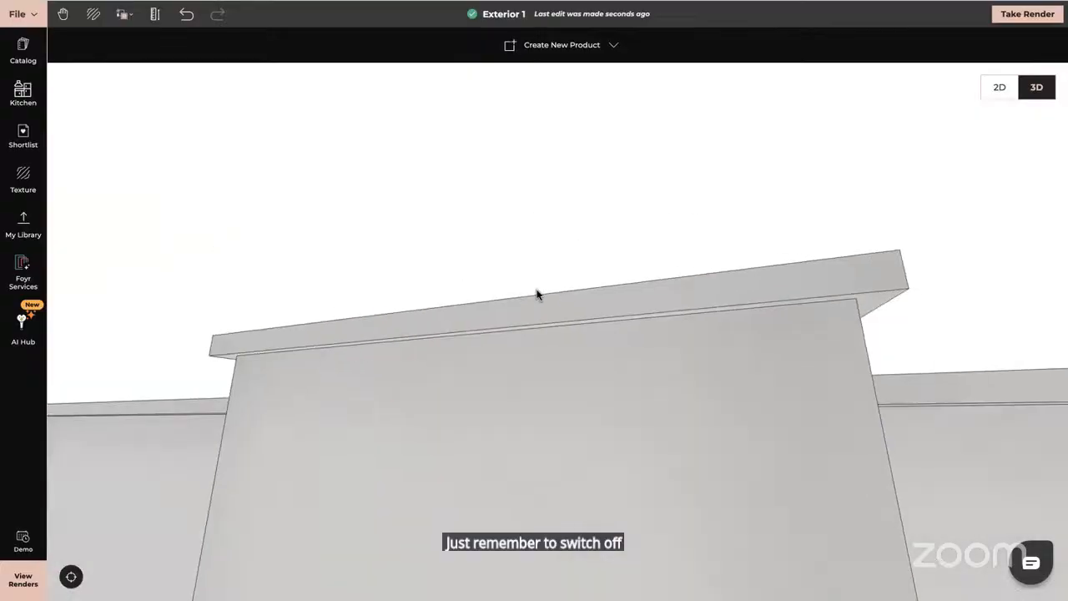
- Resize the tower's front window upward to just below the tower roof and narrow it slightly on one side
scroll(550, 303, down, 6)
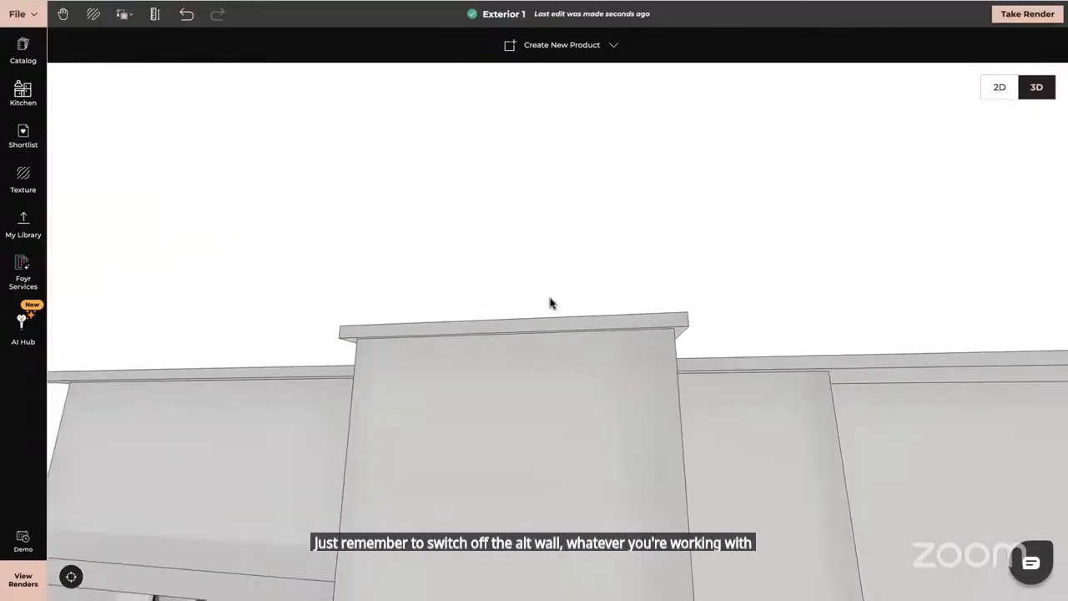
scroll(550, 303, down, 4)
drag(472, 431, 476, 482)
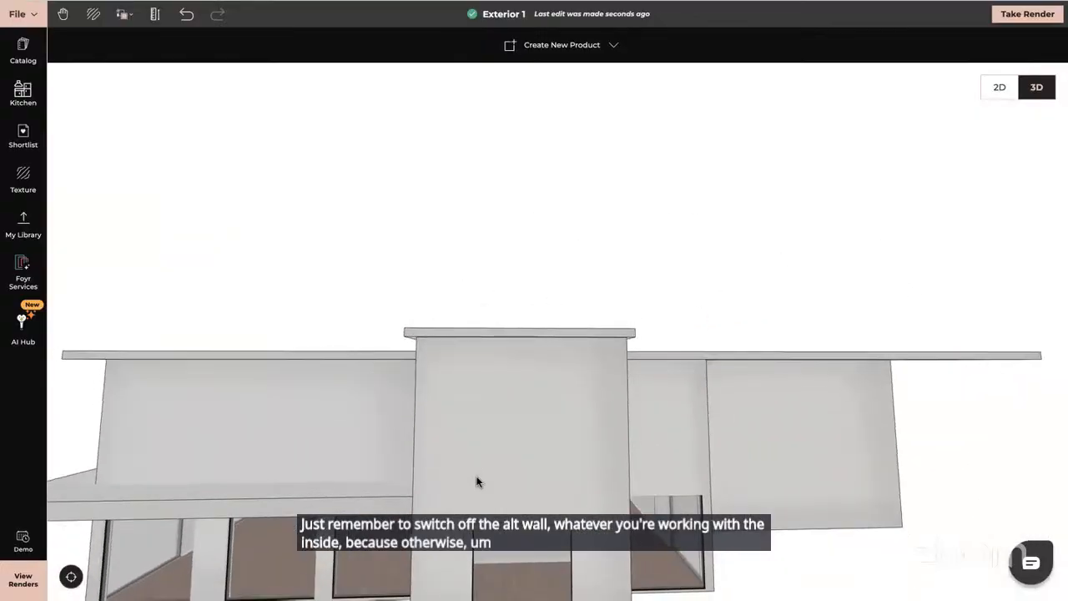
scroll(476, 482, down, 2)
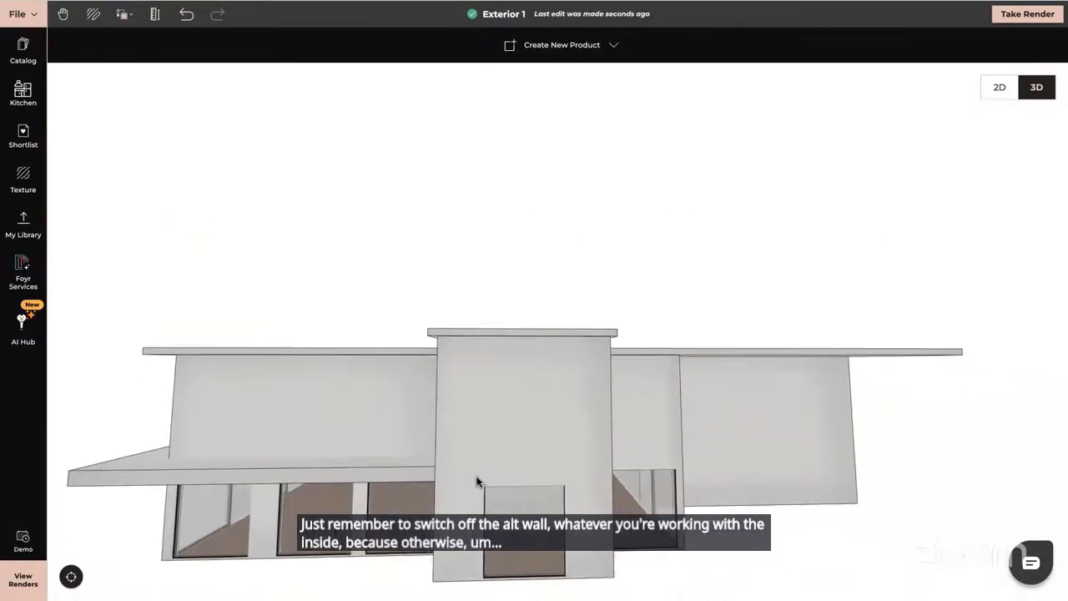
click(525, 515)
click(536, 47)
click(525, 483)
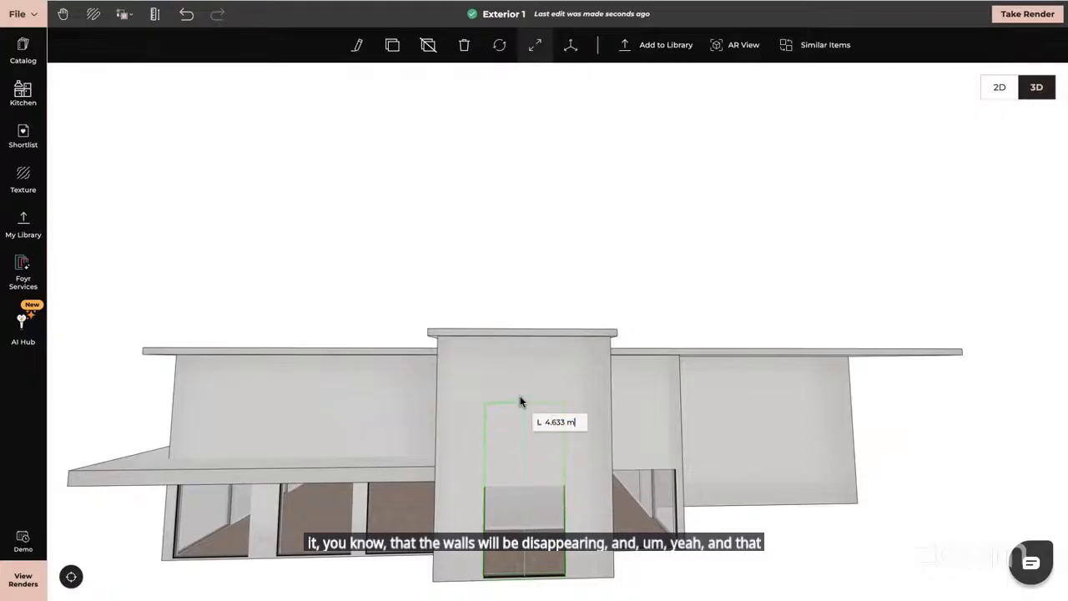
click(518, 356)
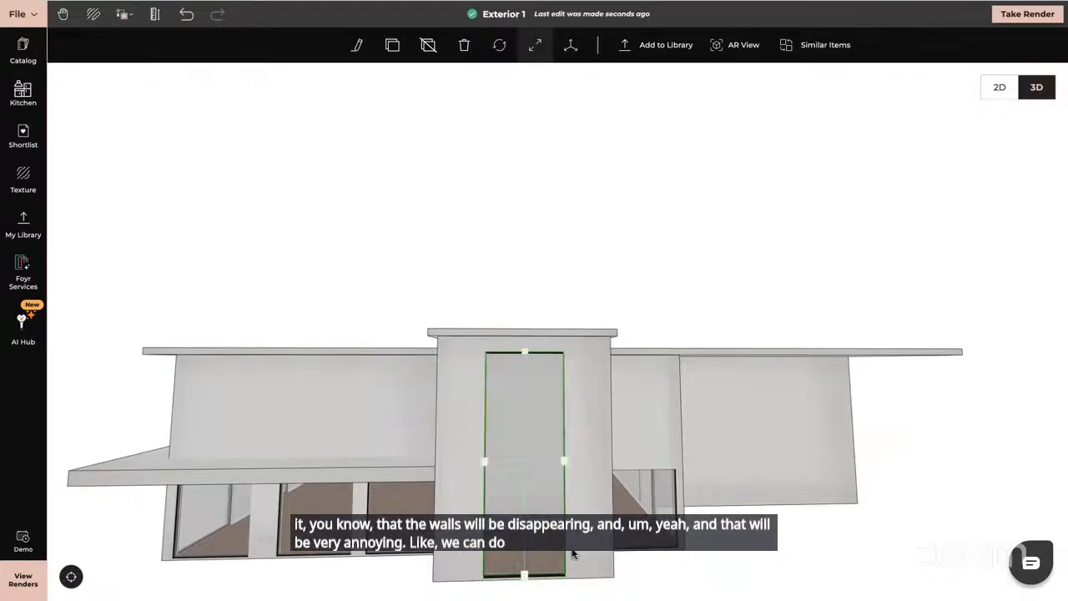
click(563, 462)
click(561, 464)
key(Escape)
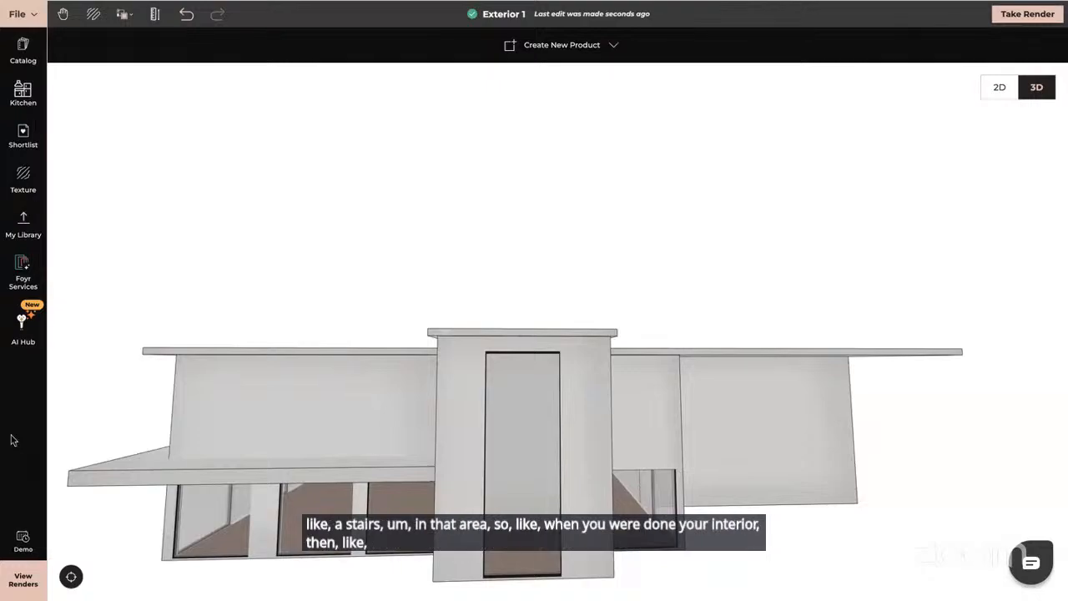
right_click(6, 530)
click(3, 452)
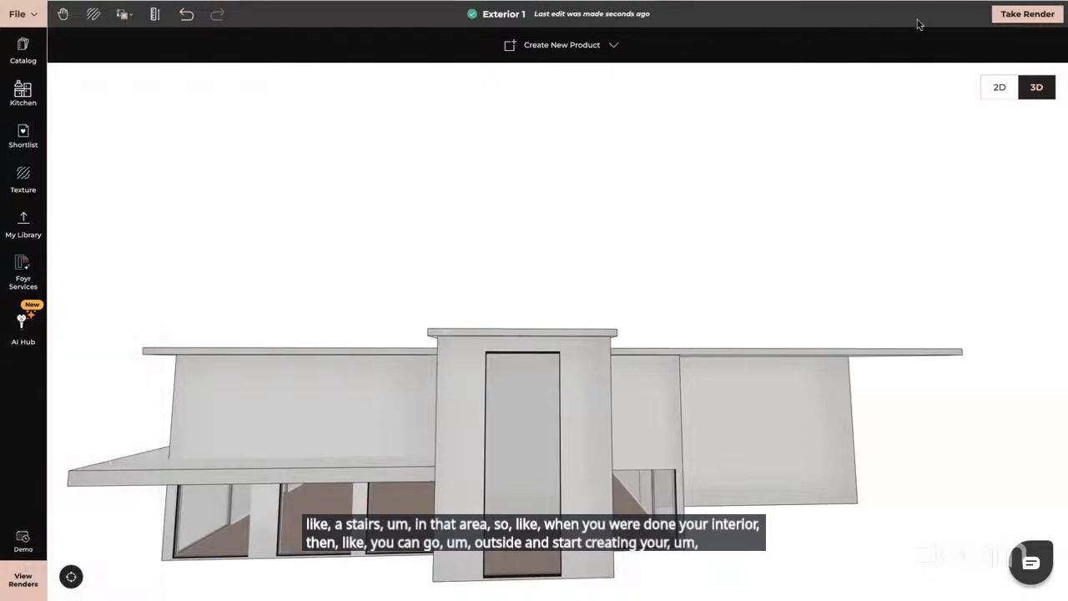
- Move the middle ground-floor window under the front ledge slightly away from the tower to even out the spacing
drag(460, 433, 560, 418)
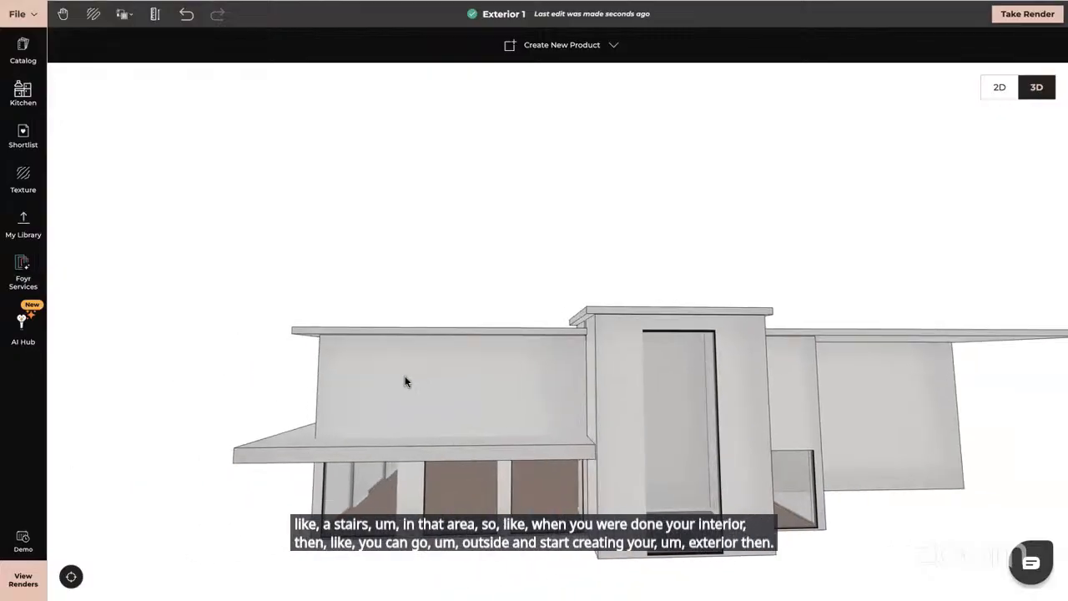
drag(396, 377, 388, 450)
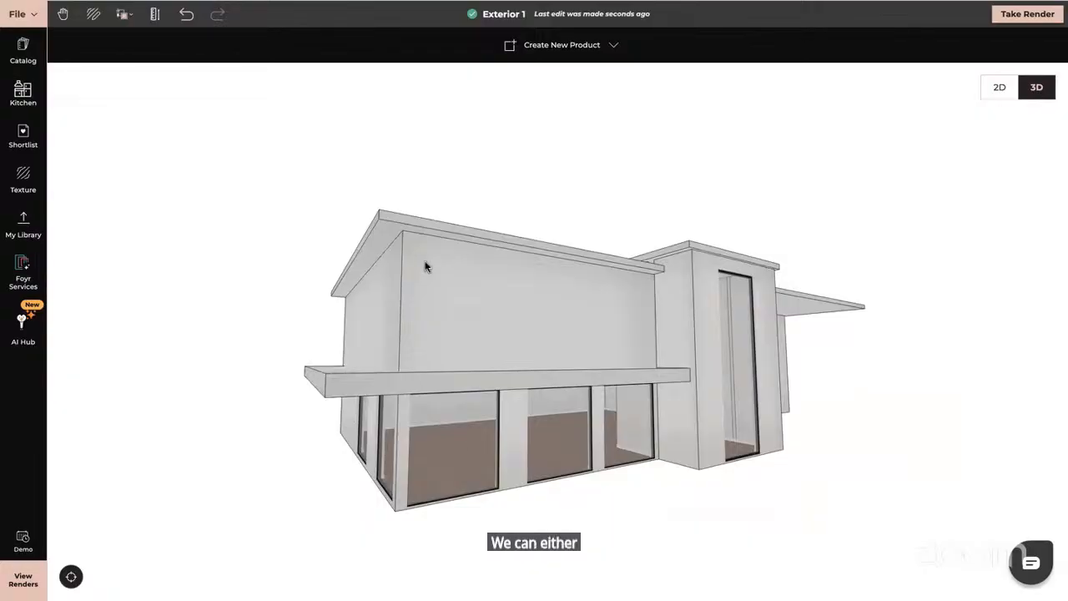
drag(649, 469, 596, 477)
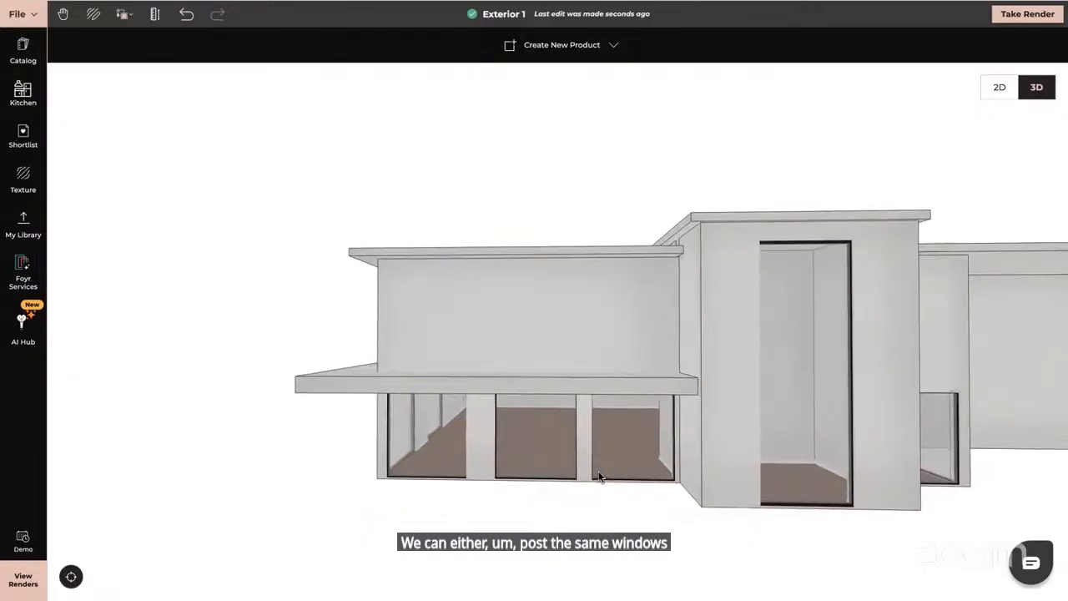
click(518, 444)
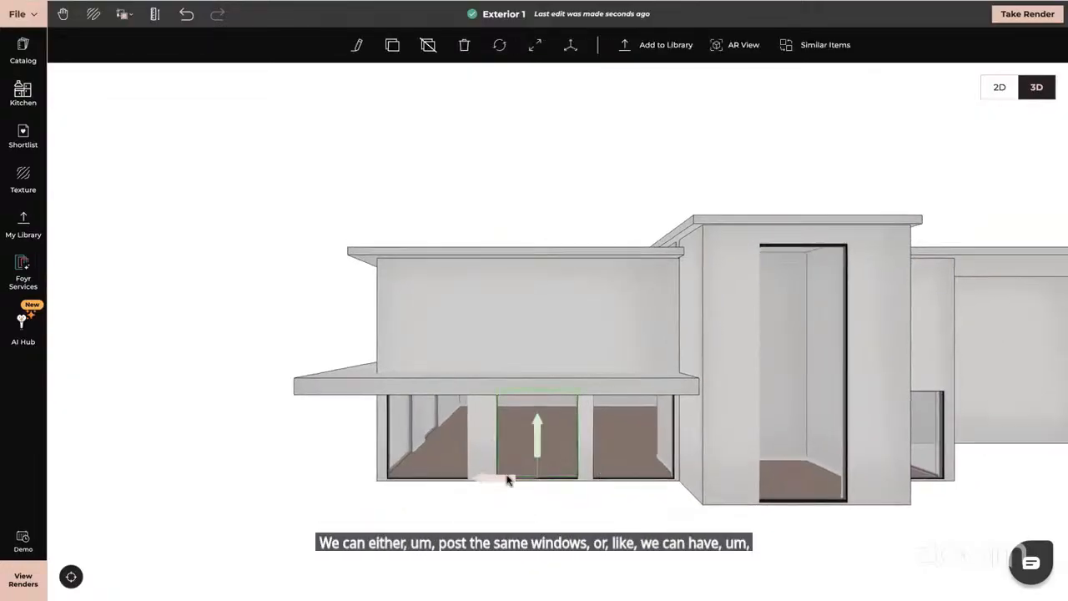
drag(492, 480, 490, 480)
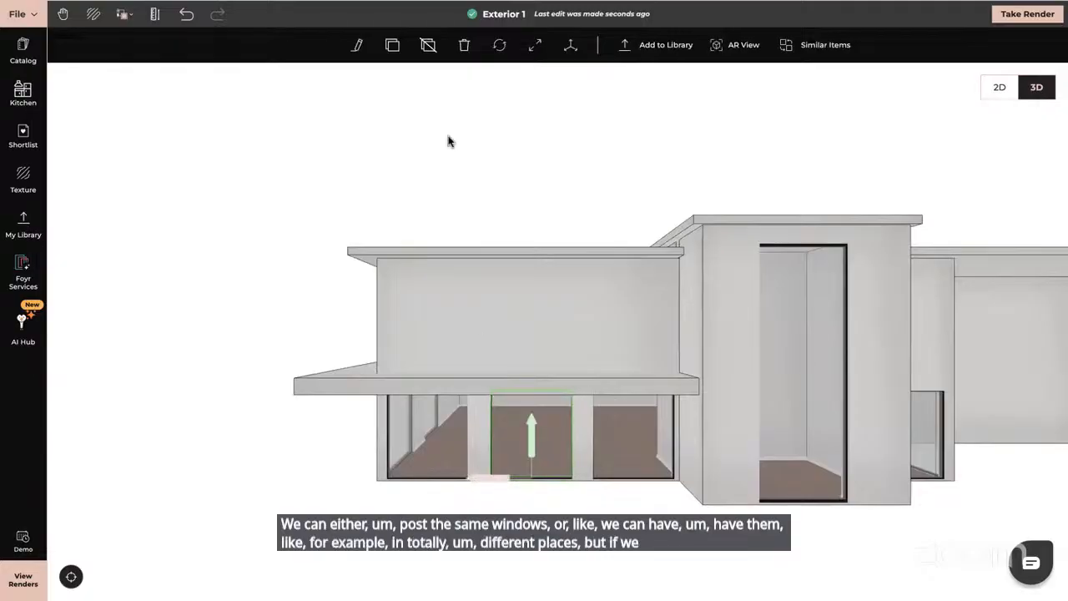
- Clone the middle window onto the upper wall above the outer and middle ground-floor windows, raising both copies slightly above the ledge
click(393, 45)
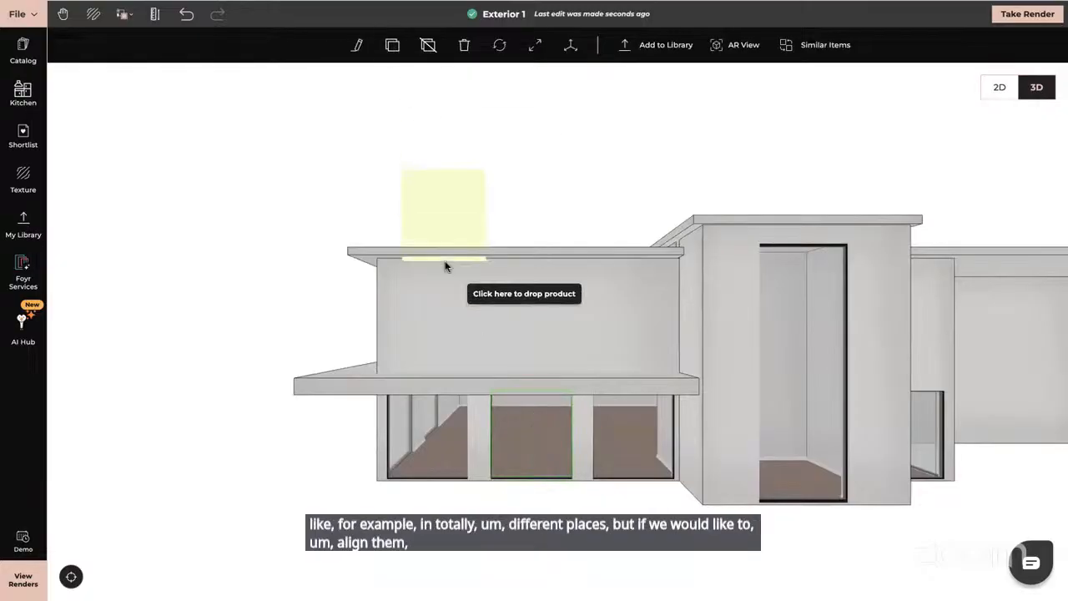
click(432, 366)
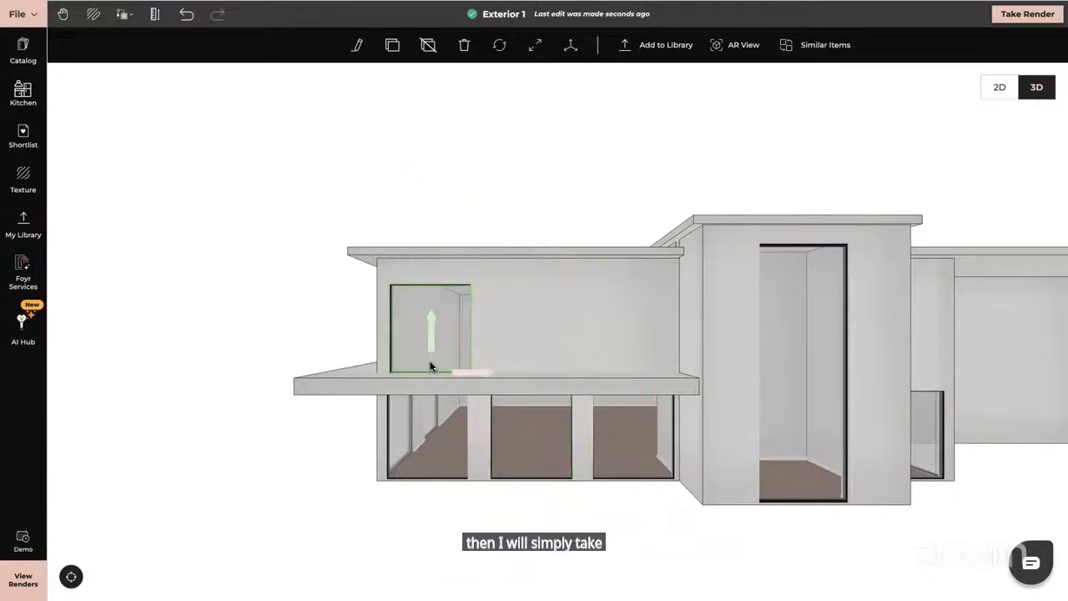
drag(432, 329, 431, 323)
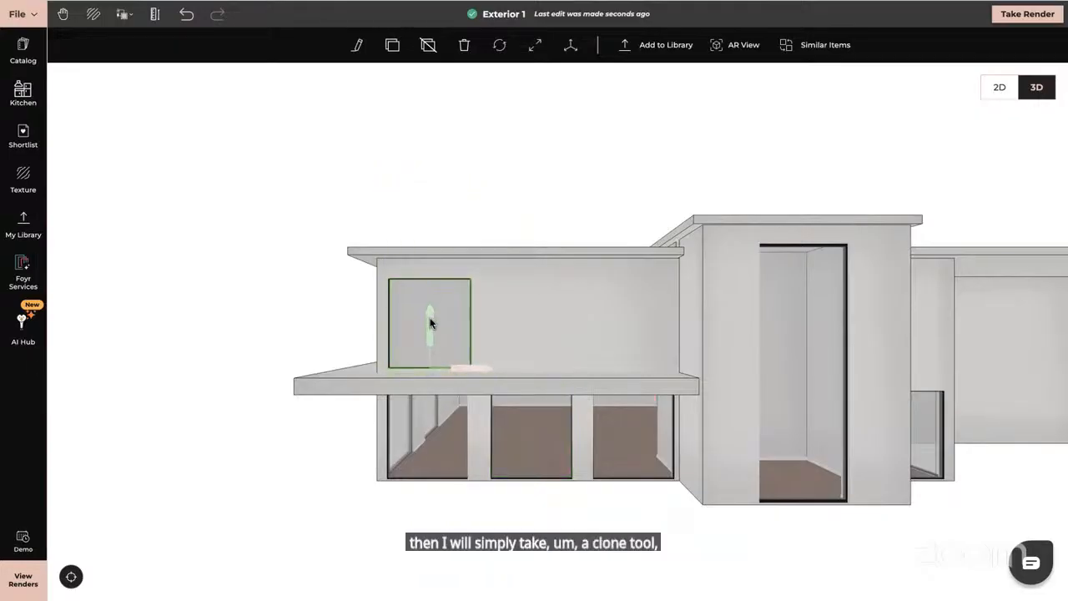
click(392, 44)
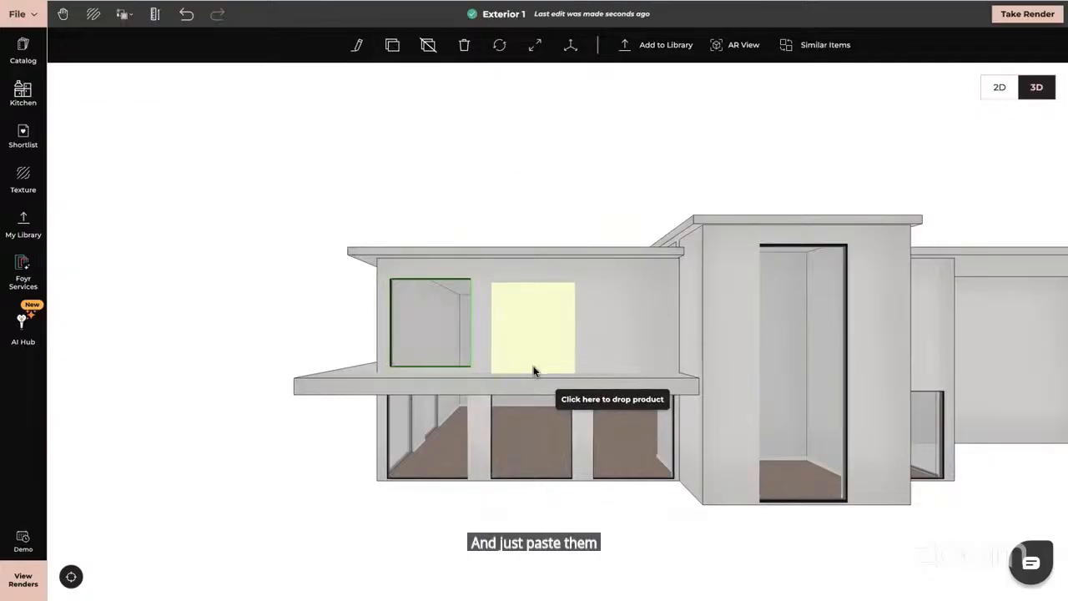
click(531, 340)
drag(531, 341, 533, 331)
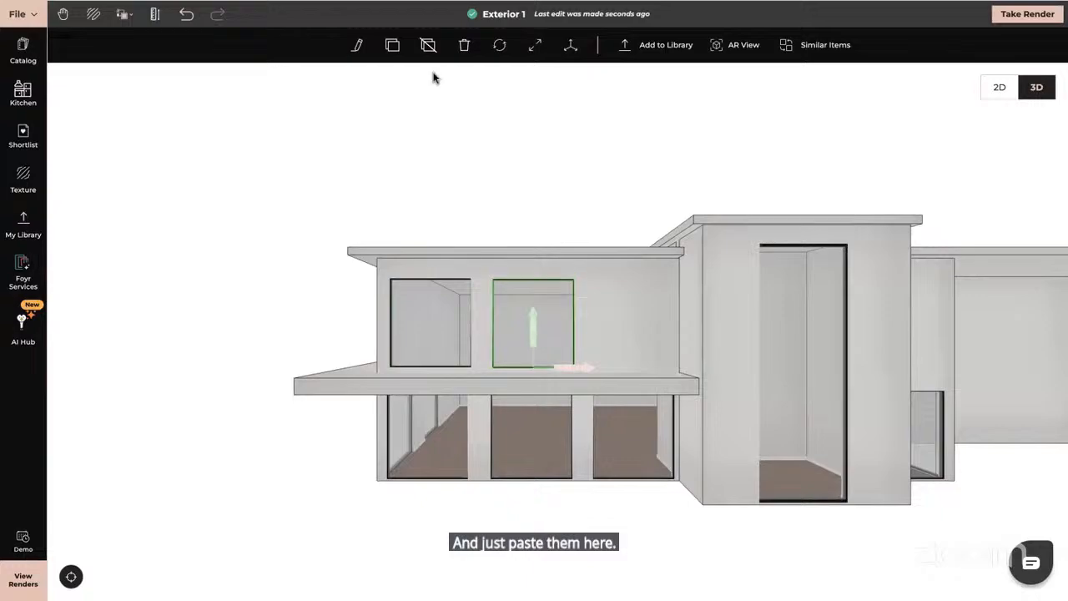
- Clone the upper window once more beside the tower and align the upper-floor windows with those below
click(392, 45)
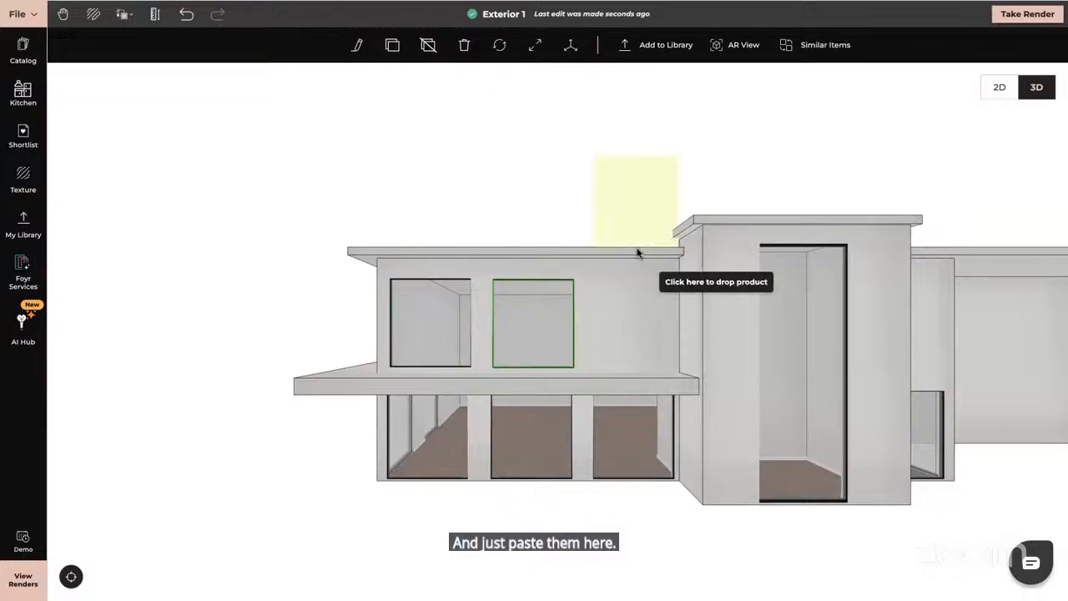
click(622, 369)
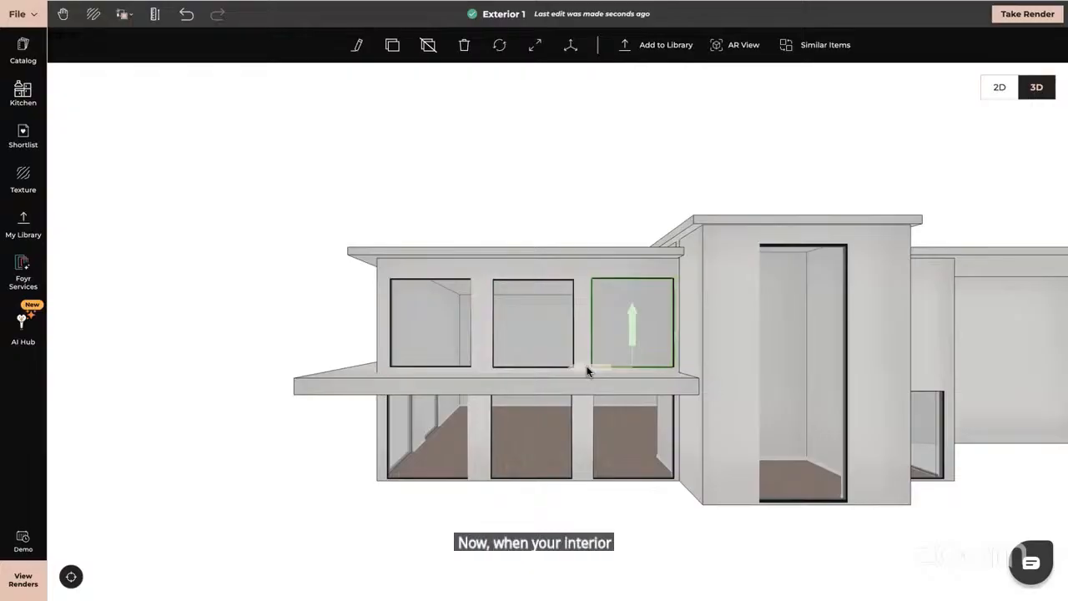
click(538, 332)
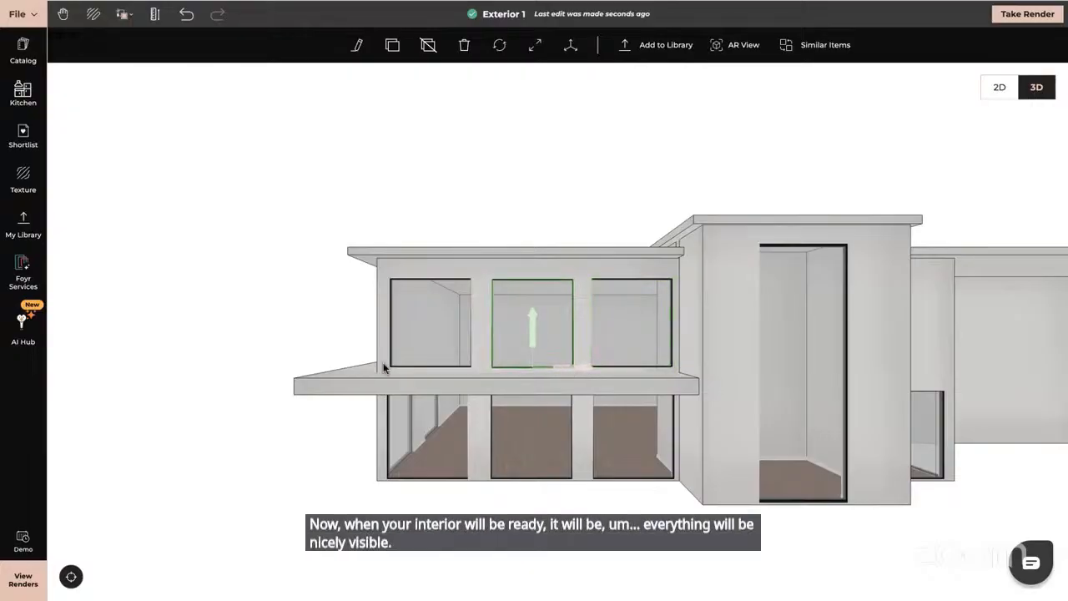
click(3, 445)
- Raise the bottom edge of the tower's tall front window slightly above the base of the wall
drag(343, 450, 373, 465)
drag(678, 473, 610, 487)
click(533, 412)
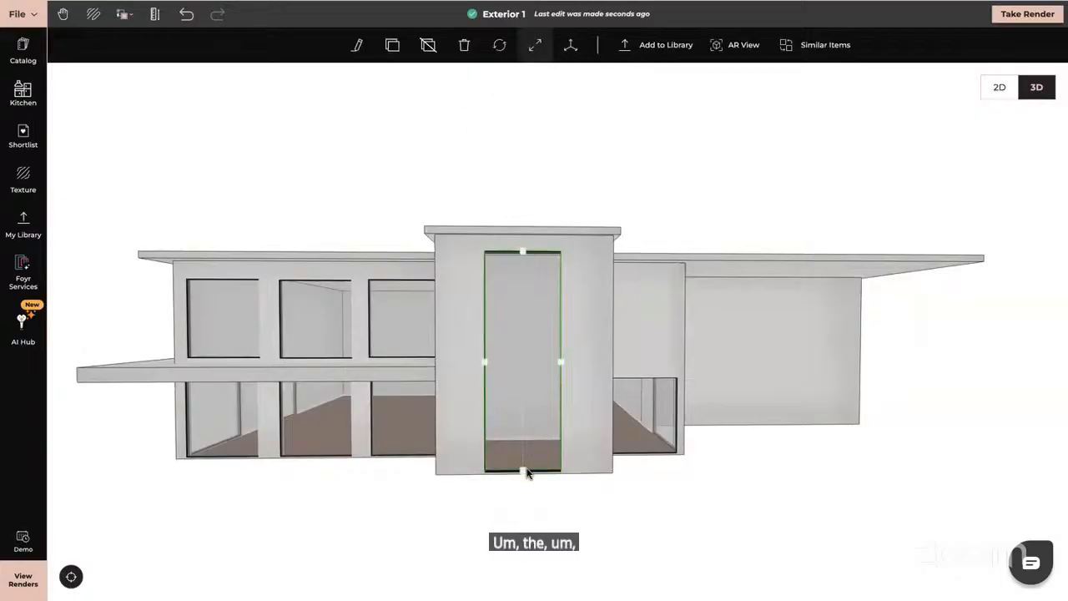
drag(522, 470, 524, 466)
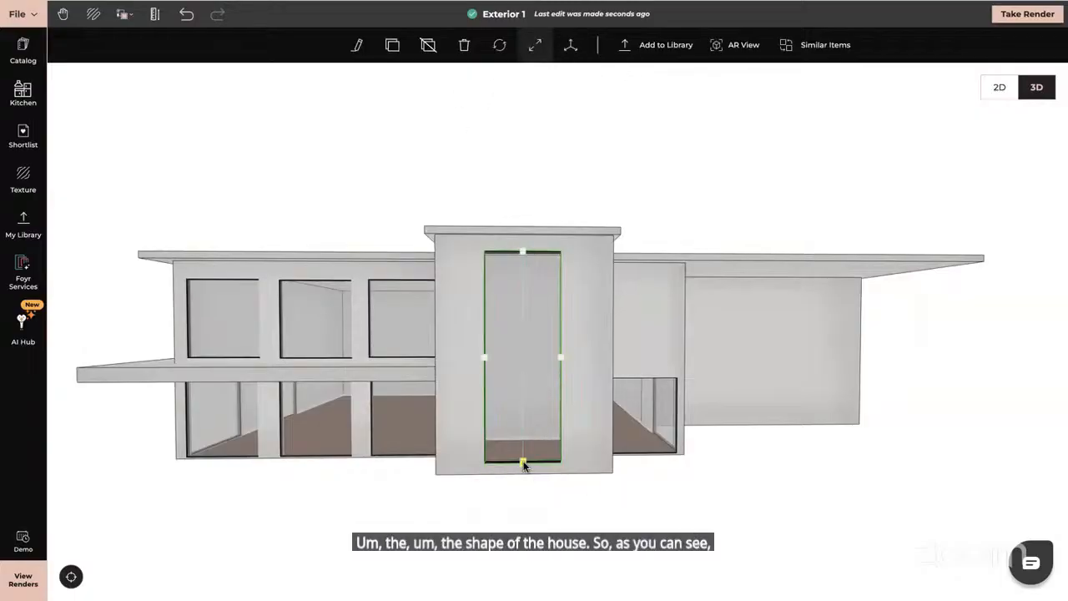
click(89, 467)
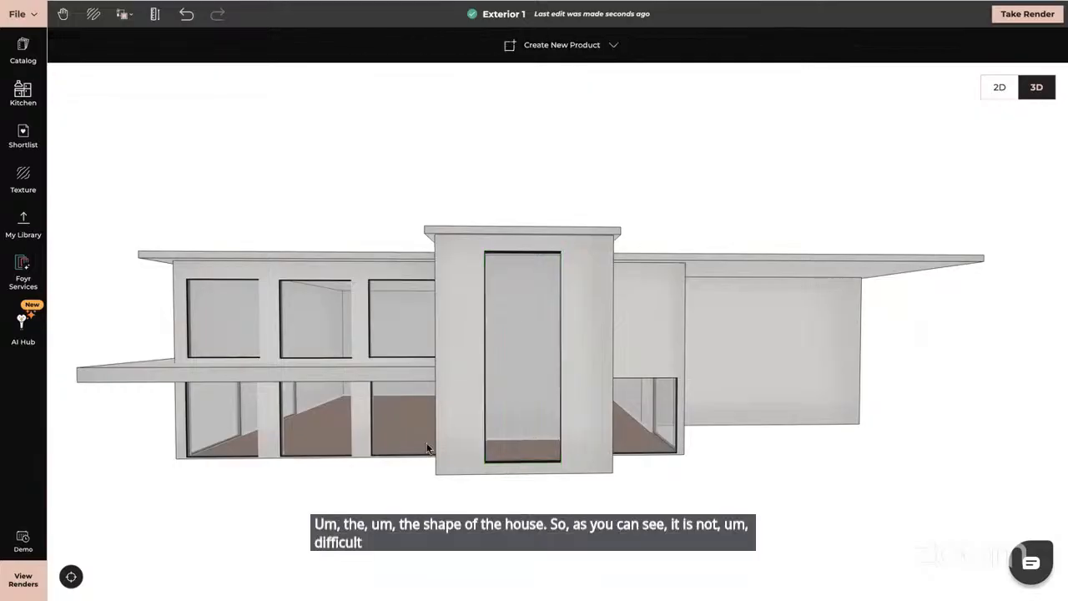
- Shorten the ground-floor window beside the tower from its bottom edge to a height of 2.2 m
click(401, 430)
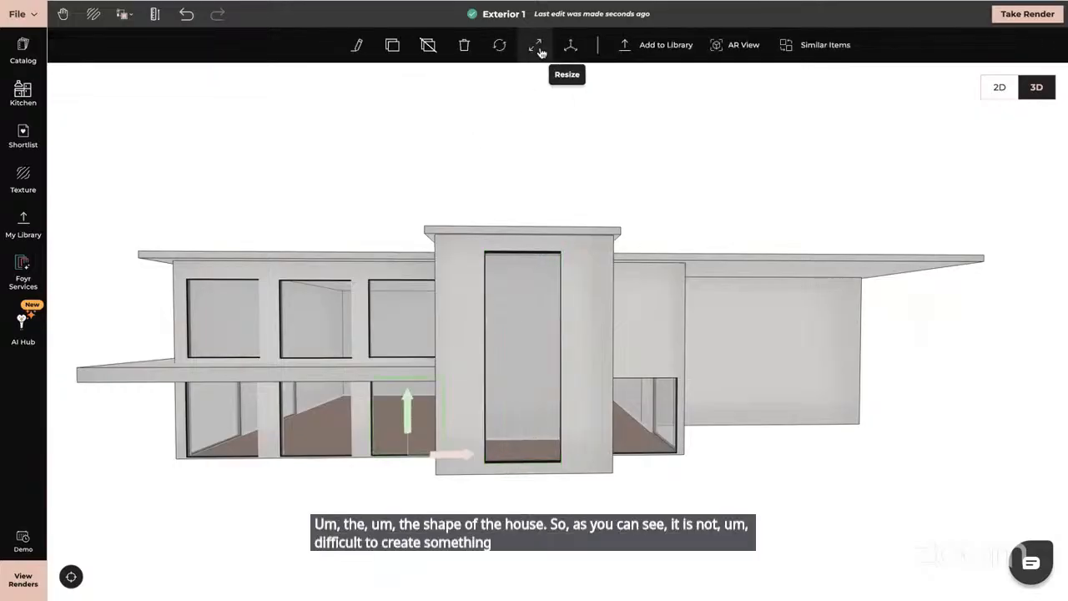
click(407, 456)
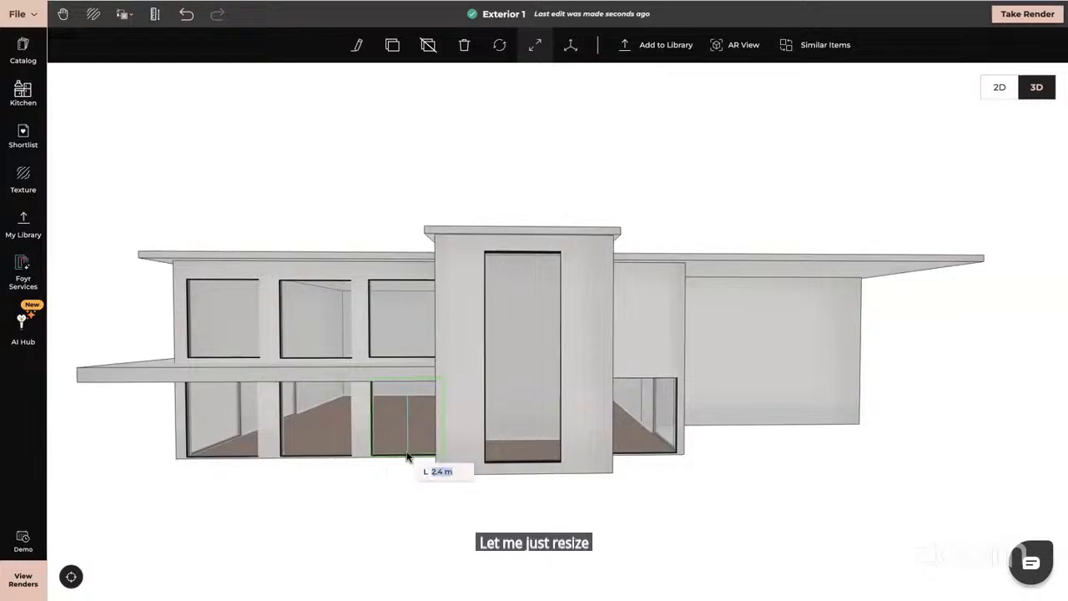
click(407, 453)
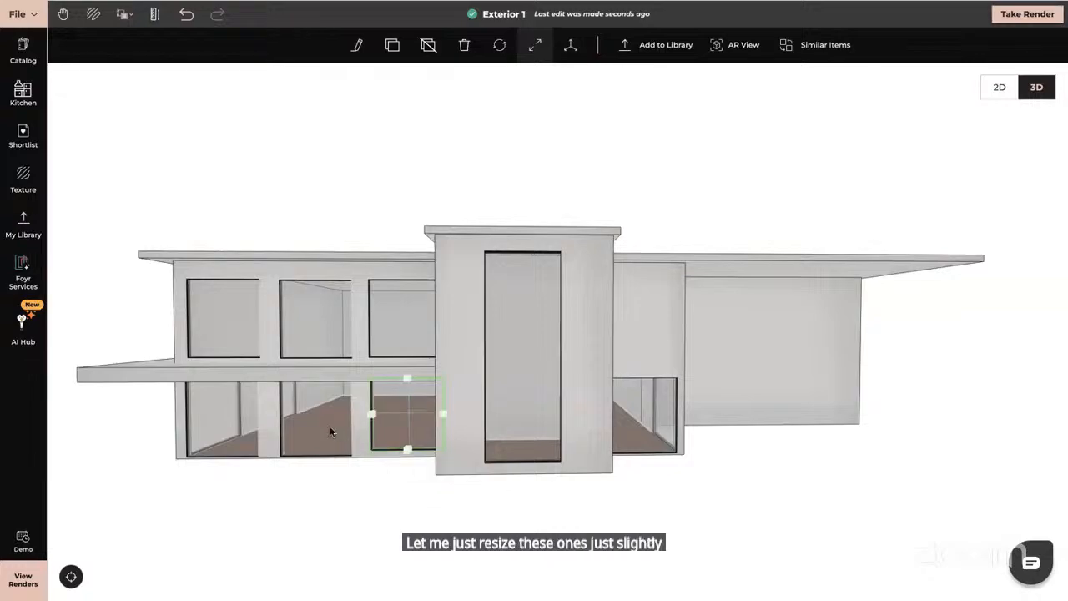
click(407, 450)
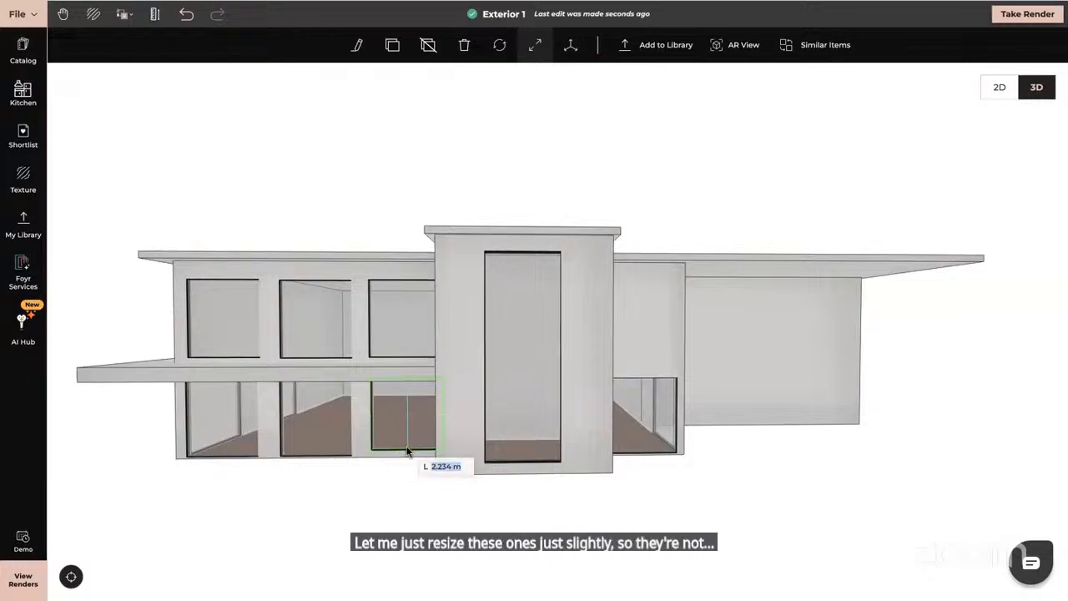
text(2.2)
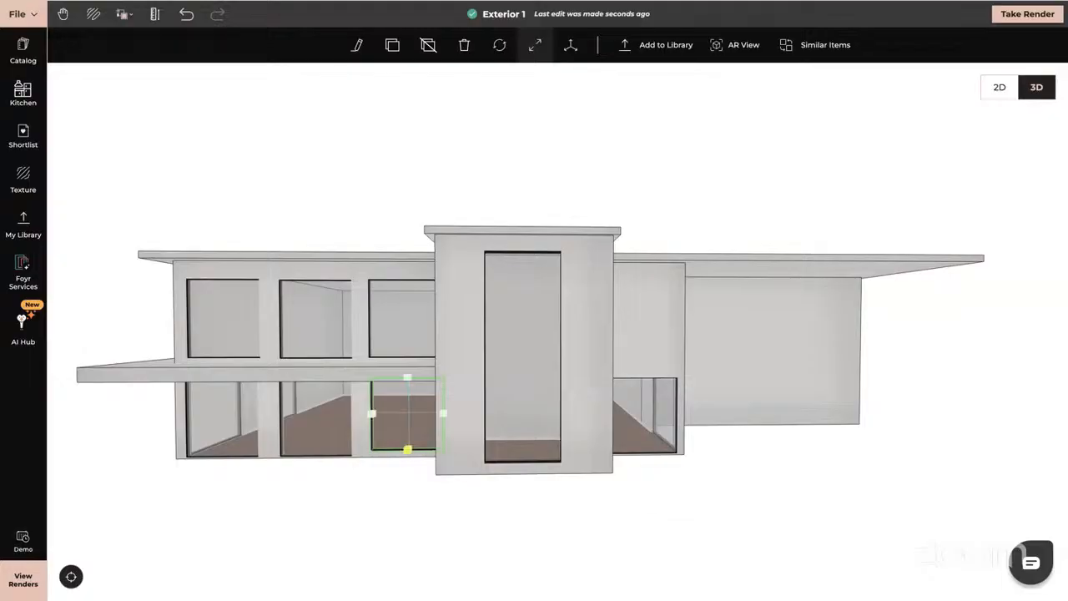
- Raise the bottom edges of the middle and outer ground-floor windows to match the window beside the tower
click(307, 424)
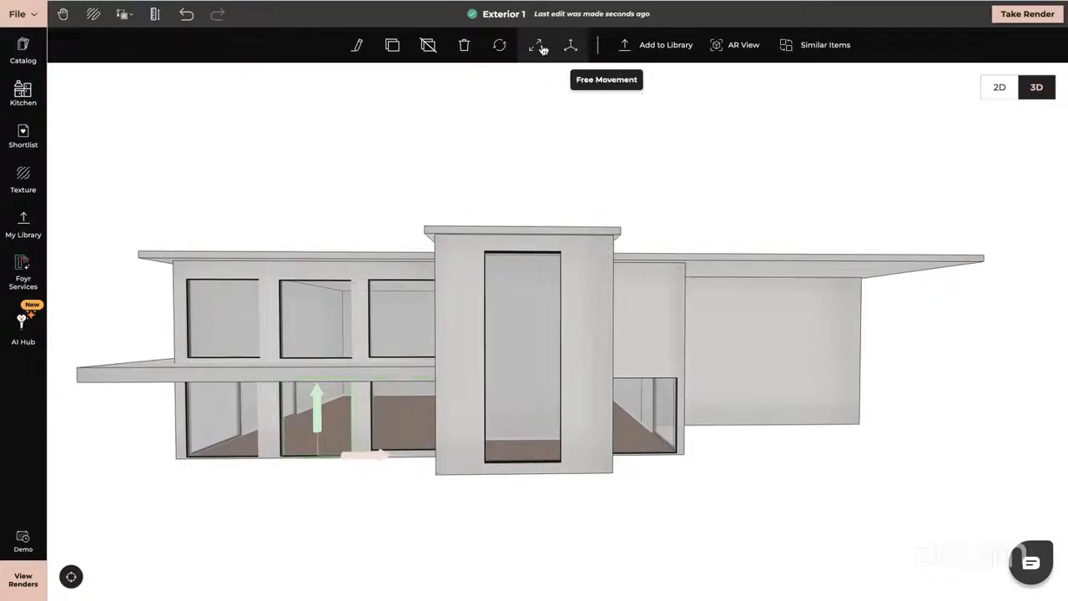
click(317, 455)
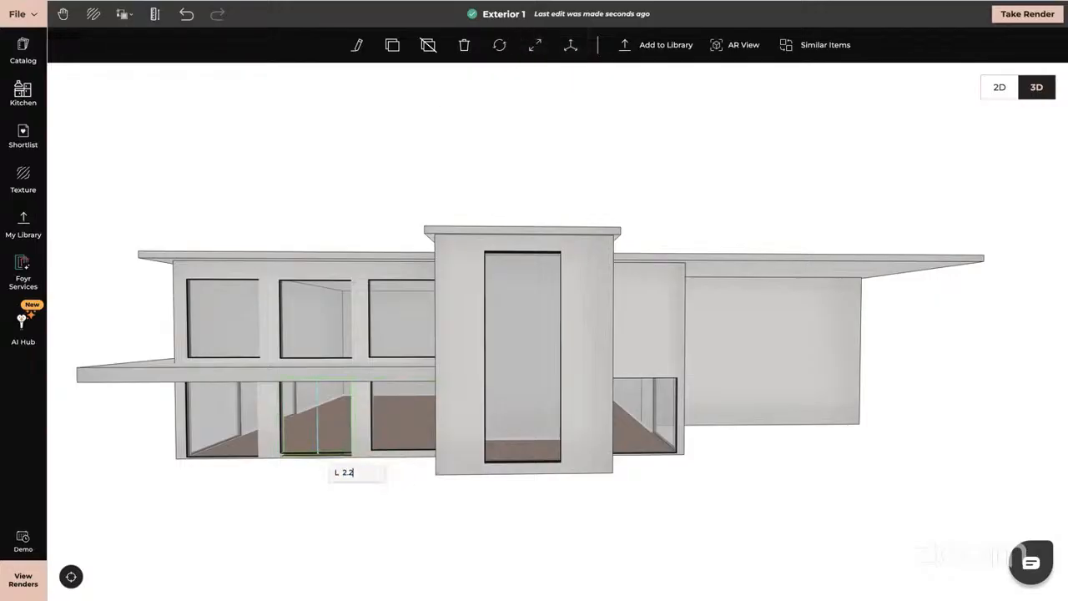
click(207, 402)
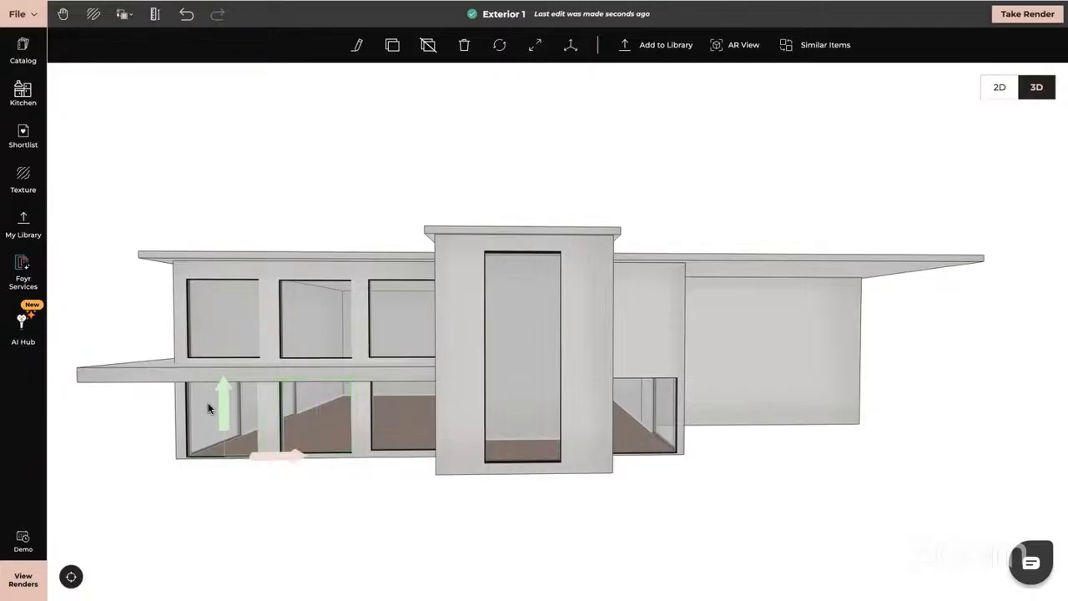
click(535, 44)
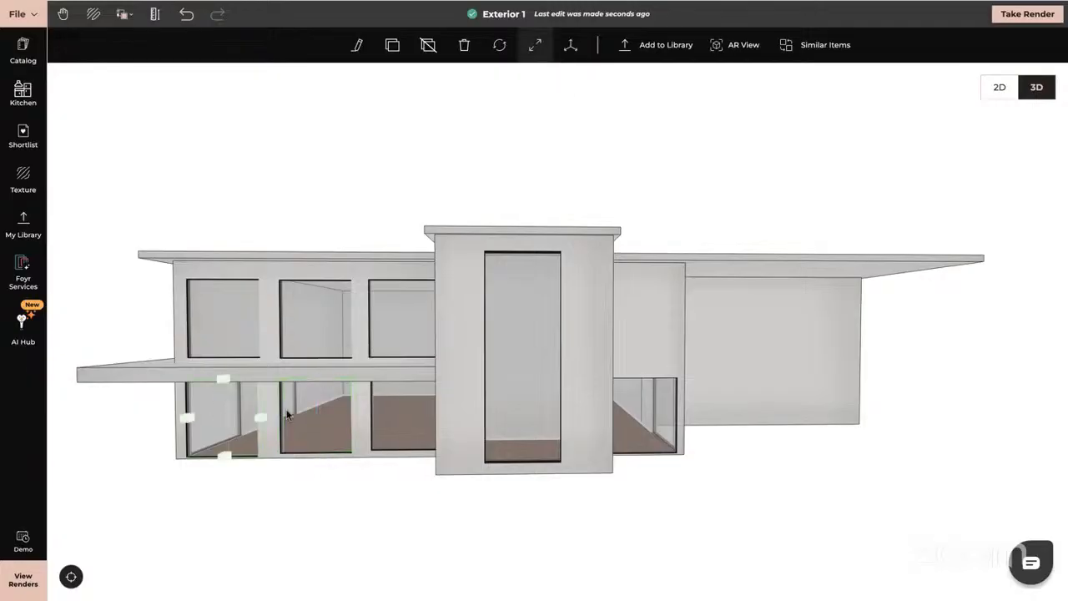
click(224, 458)
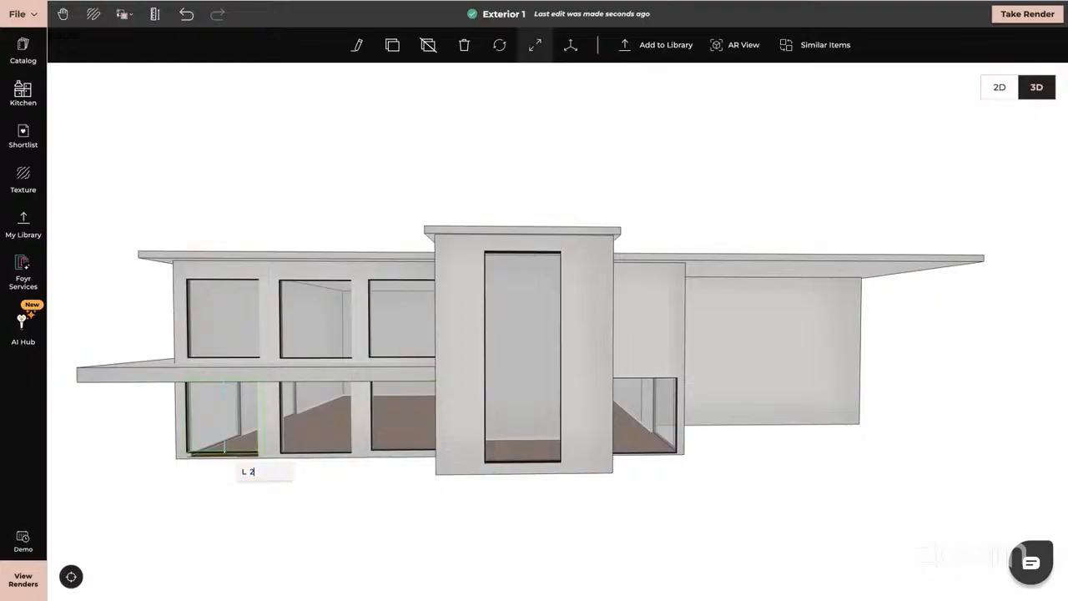
text(5)
key(Return)
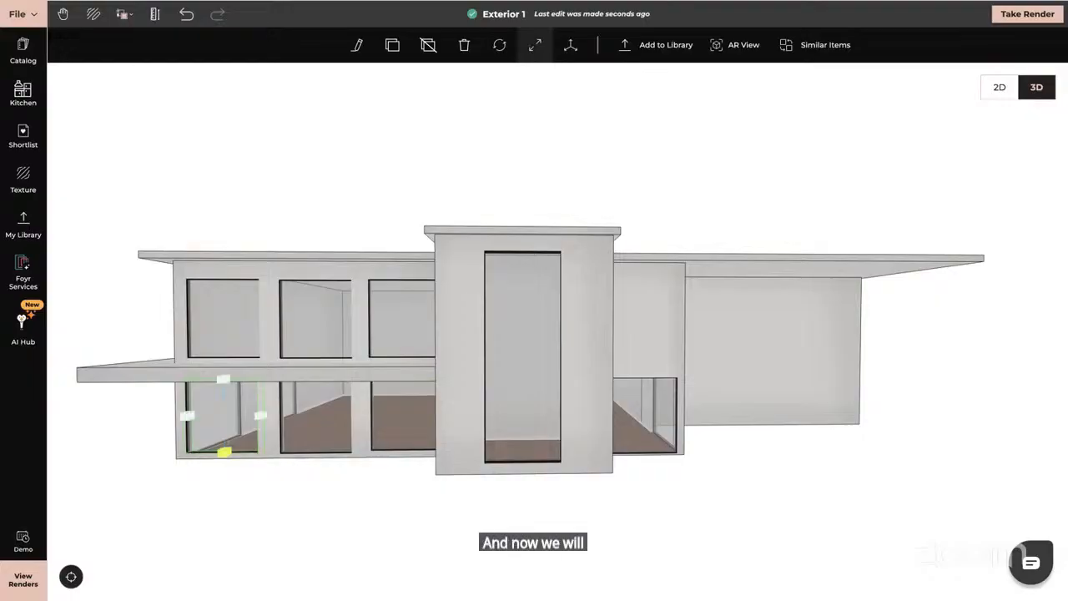
key(Escape)
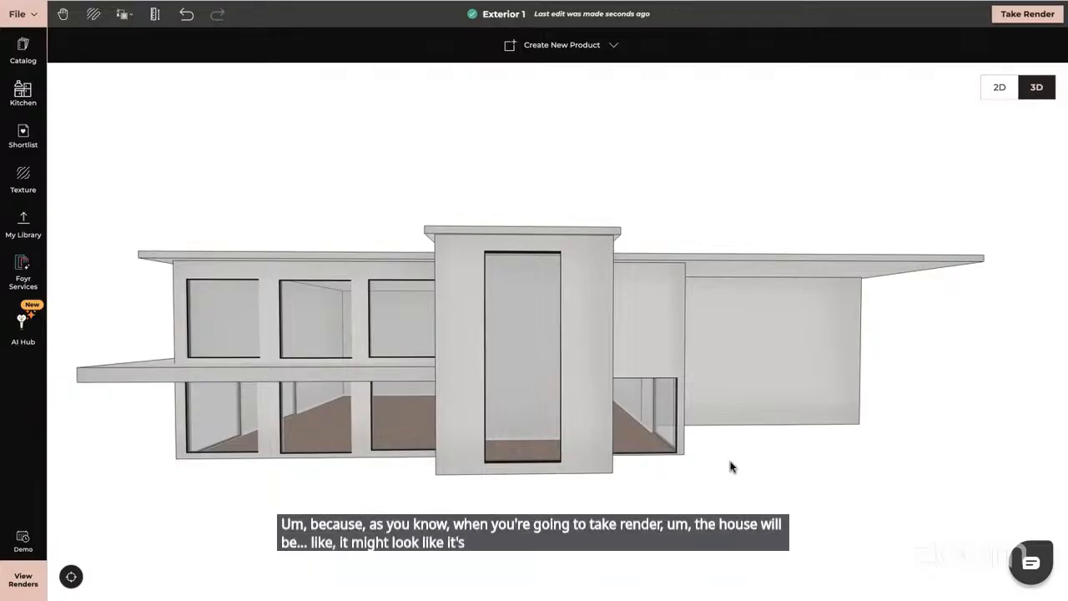
- Raise the front window on the far side of the tower slightly and extend its top to about 5.5 m tall
drag(734, 479, 675, 432)
click(668, 432)
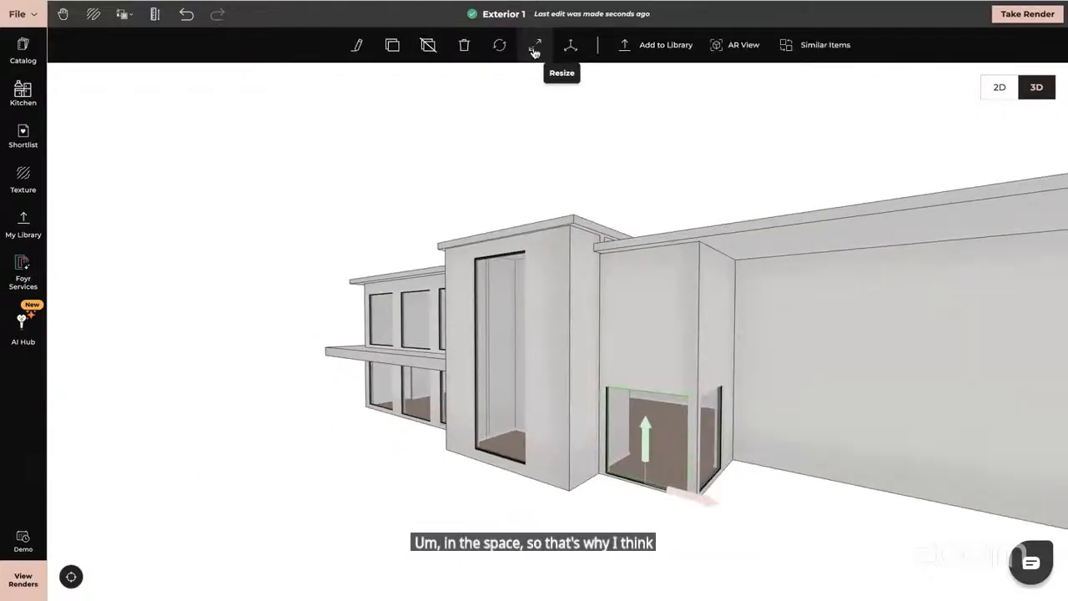
drag(658, 539, 678, 538)
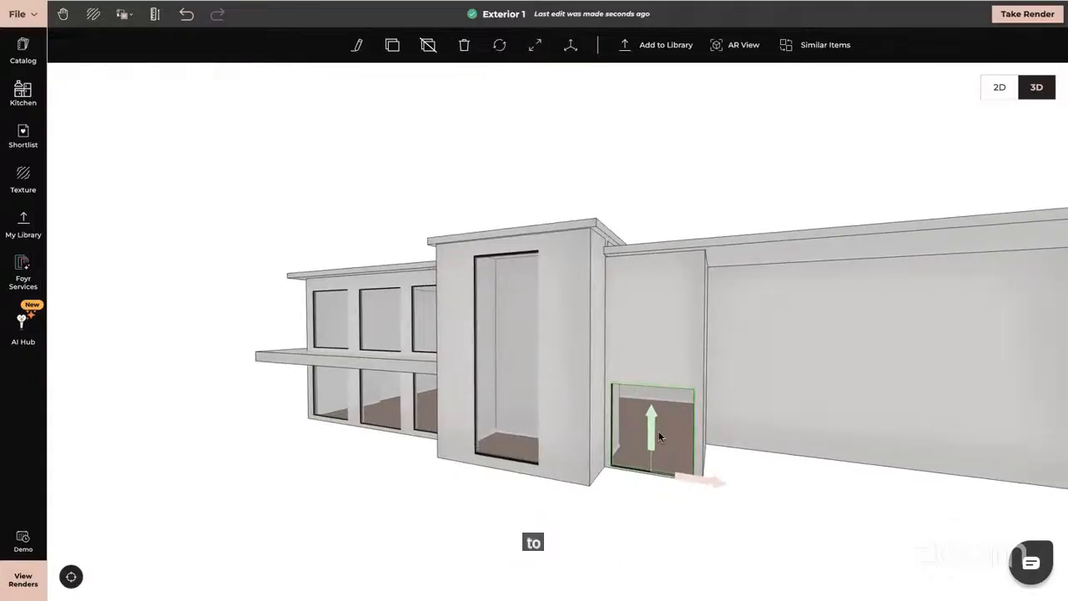
drag(653, 424, 653, 424)
click(535, 44)
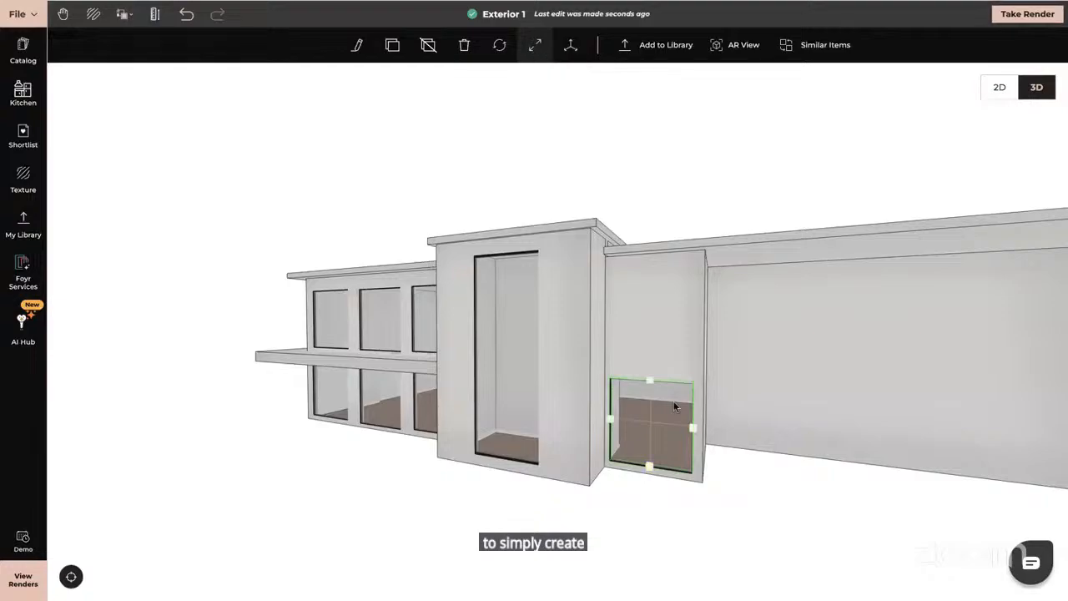
click(650, 382)
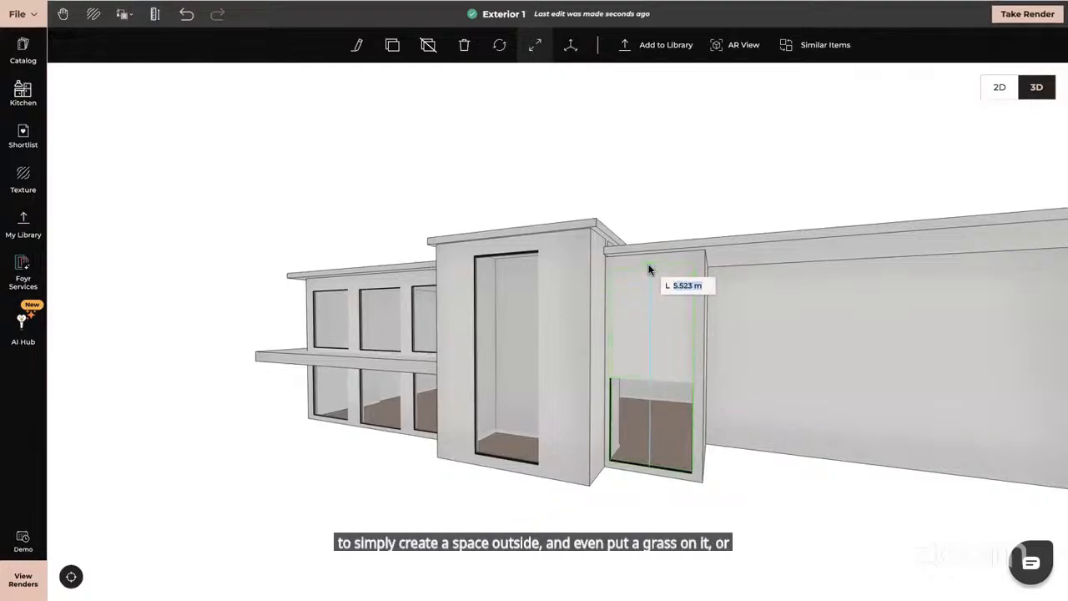
click(649, 265)
- Raise the adjoining side-wall window slightly and extend its top edge upward to match the tall front window around the corner
drag(739, 455, 685, 456)
click(653, 457)
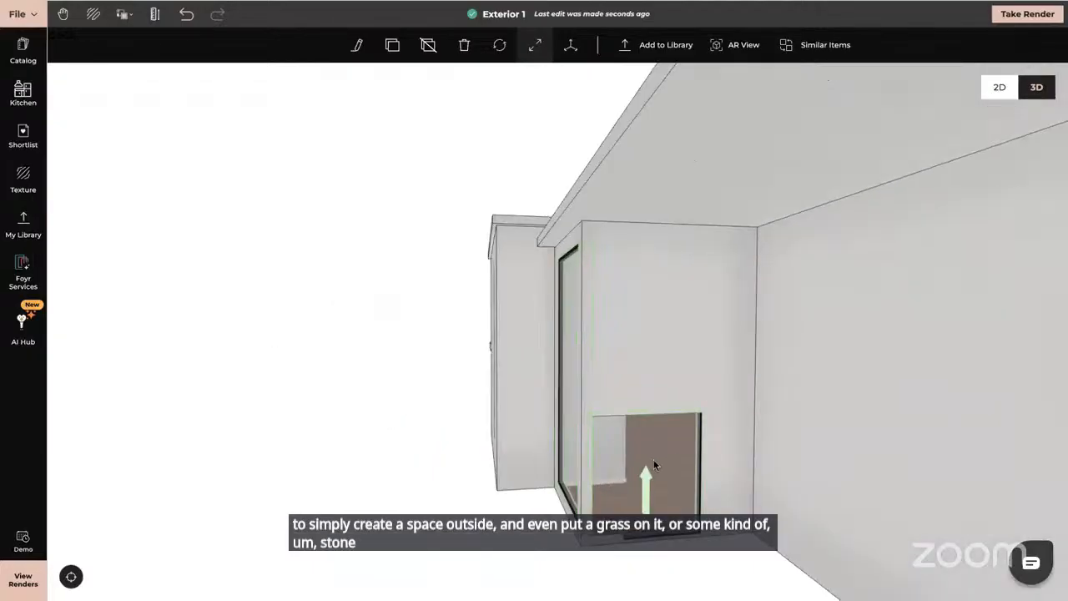
click(641, 500)
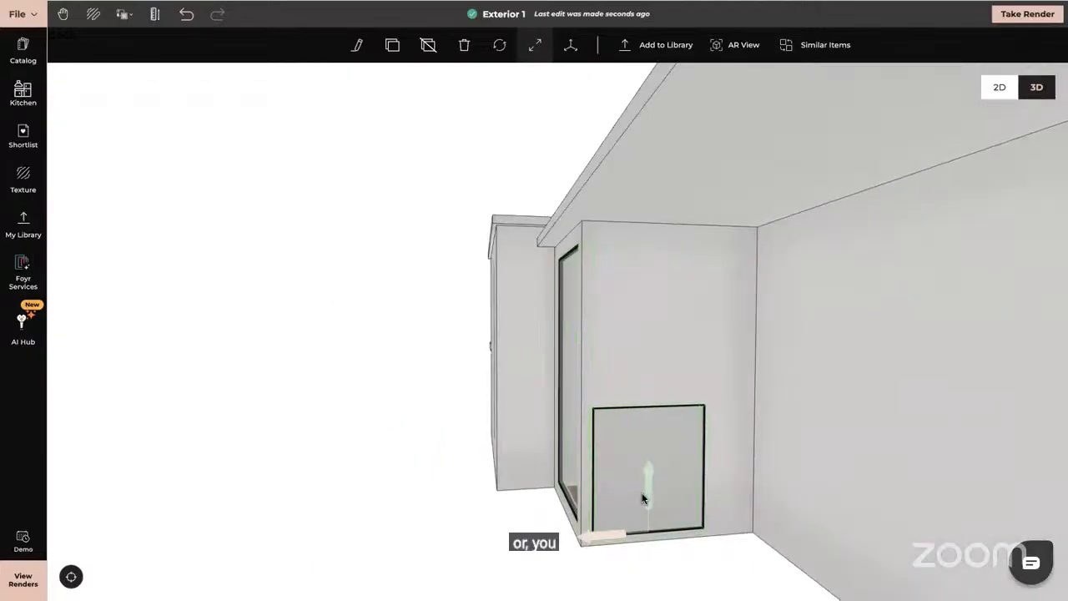
click(642, 495)
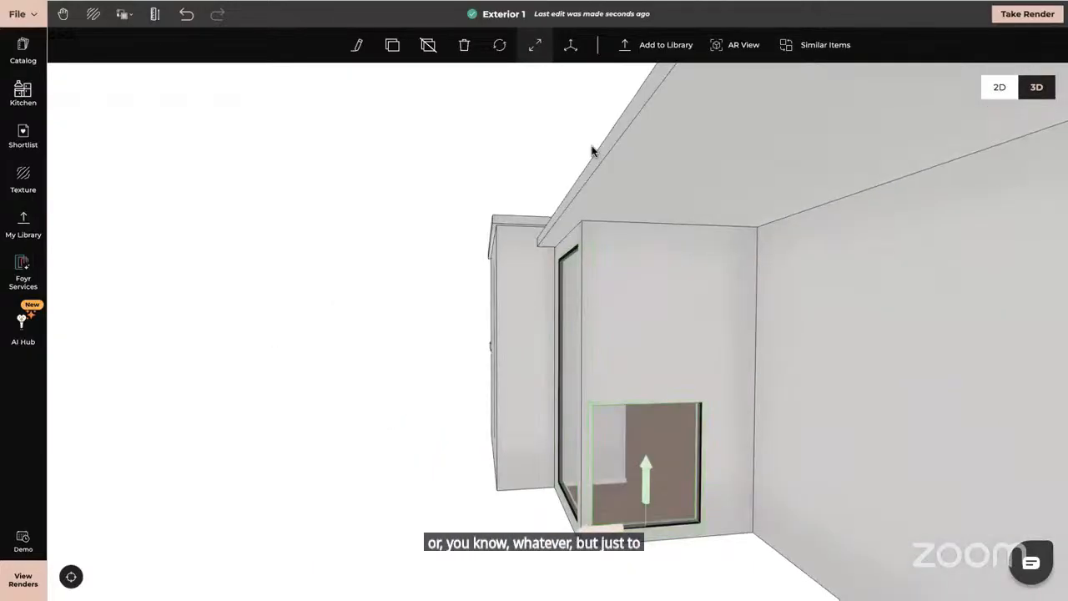
click(536, 50)
click(647, 404)
click(640, 253)
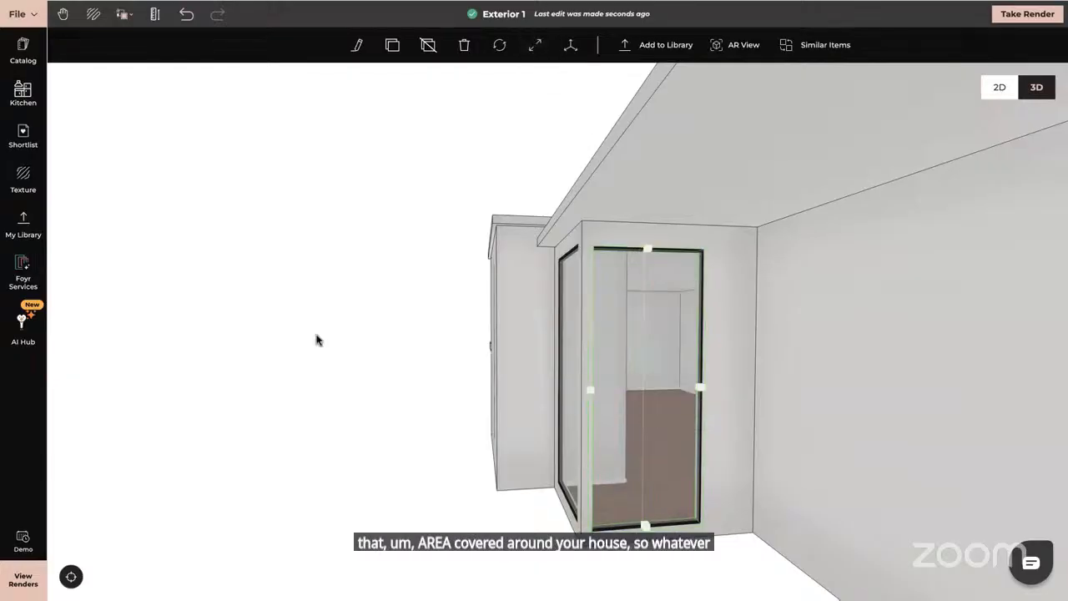
click(30, 448)
drag(309, 432, 431, 424)
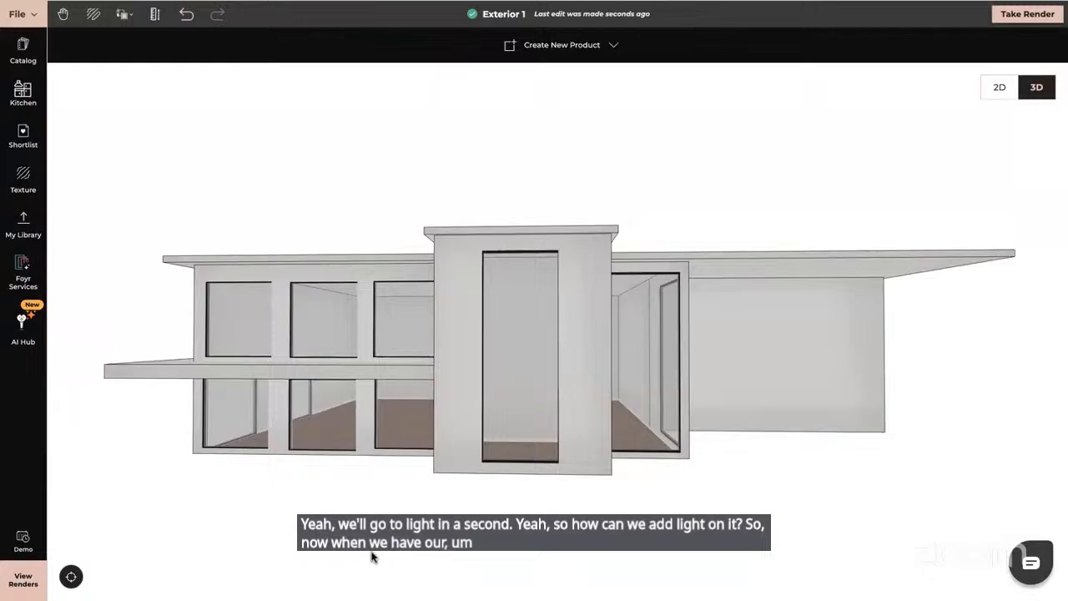
- Search the catalog for "recessed light" to fit into the cavity on the underside of the front ledge
drag(375, 534, 456, 538)
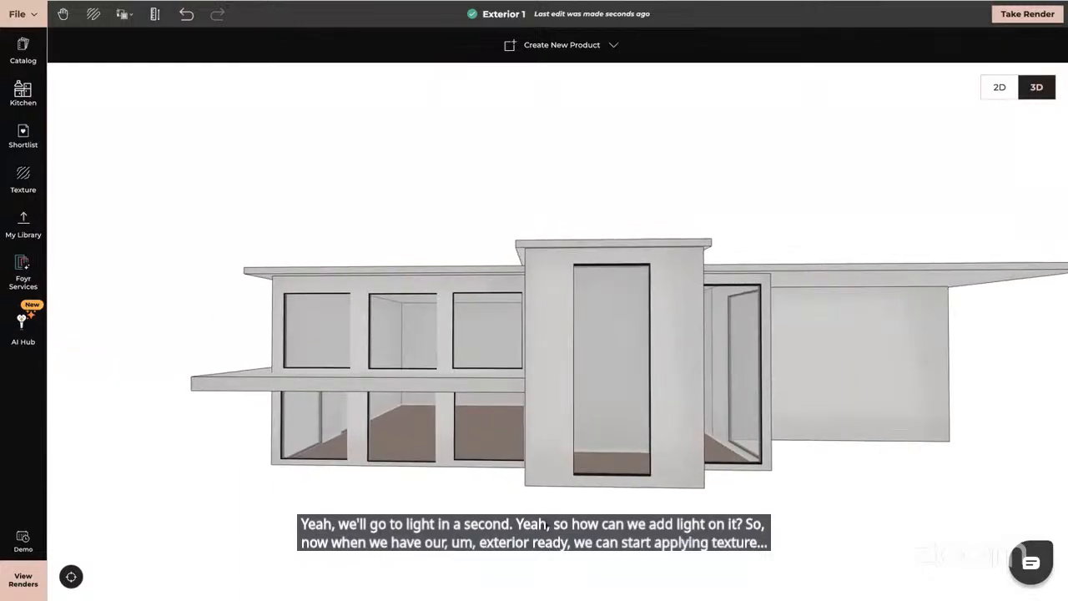
drag(522, 531, 523, 392)
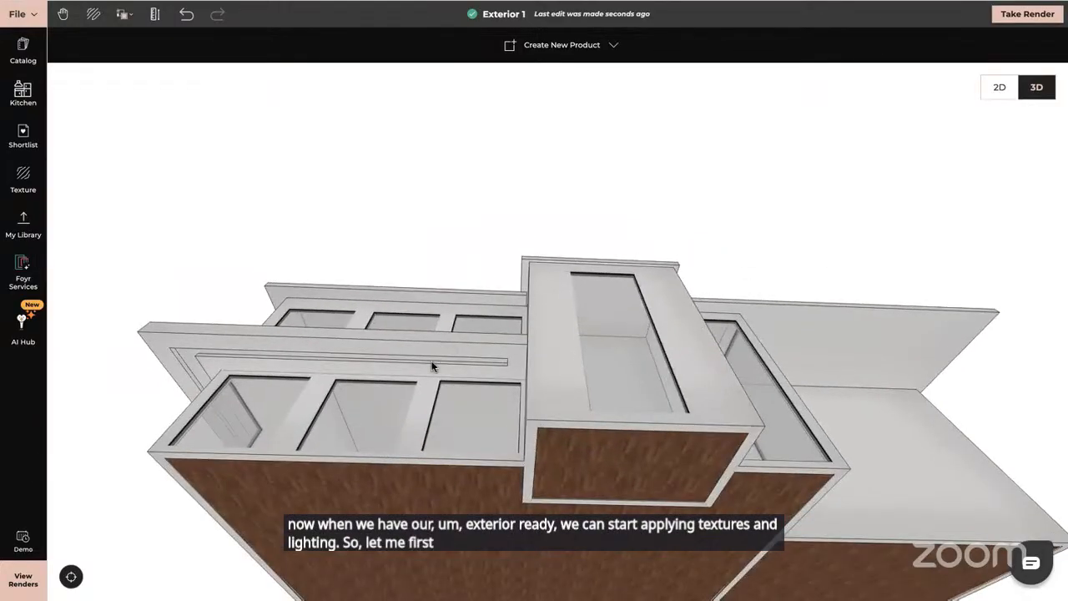
drag(435, 359, 560, 361)
scroll(560, 360, up, 5)
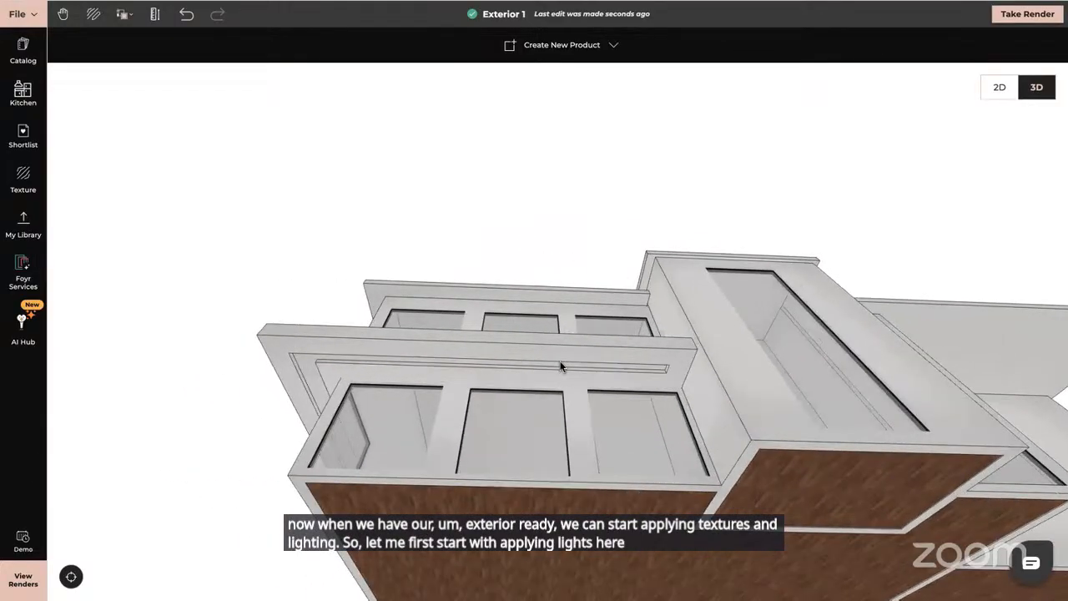
drag(573, 426, 574, 357)
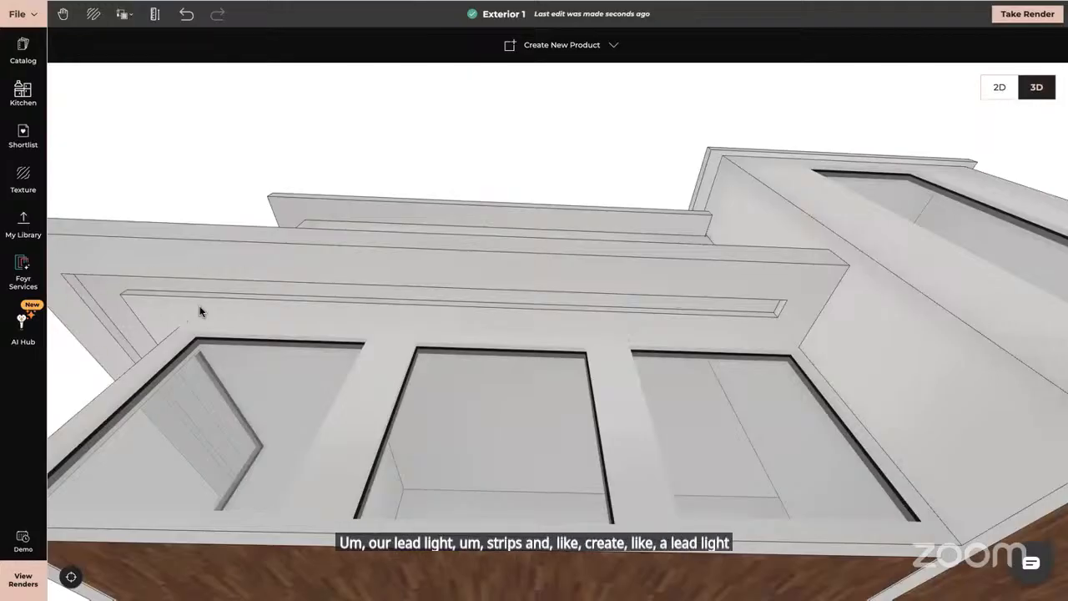
click(22, 51)
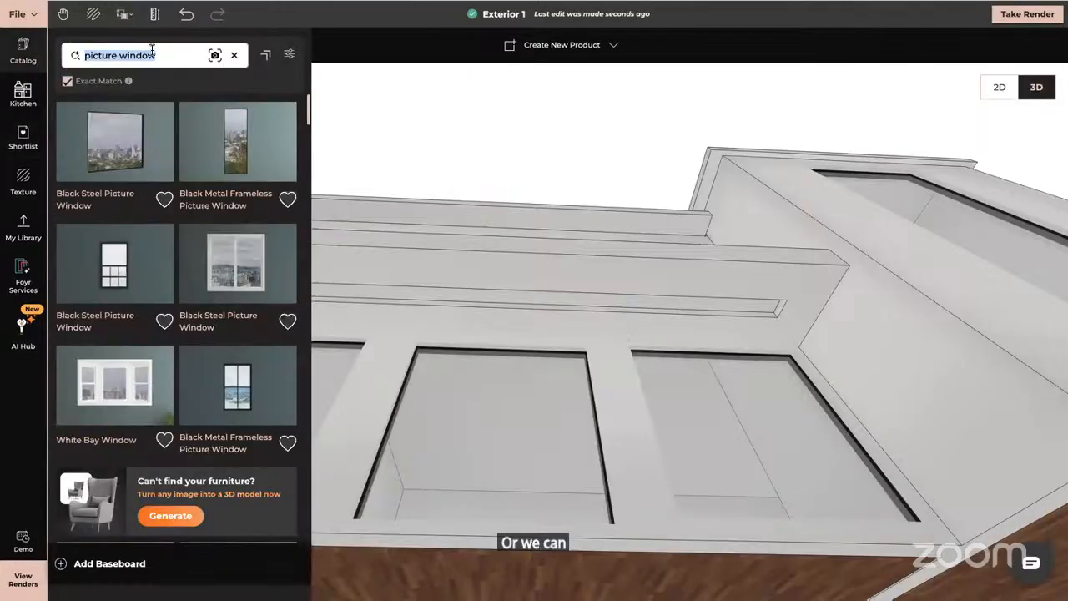
key(BackSpace)
text(rece)
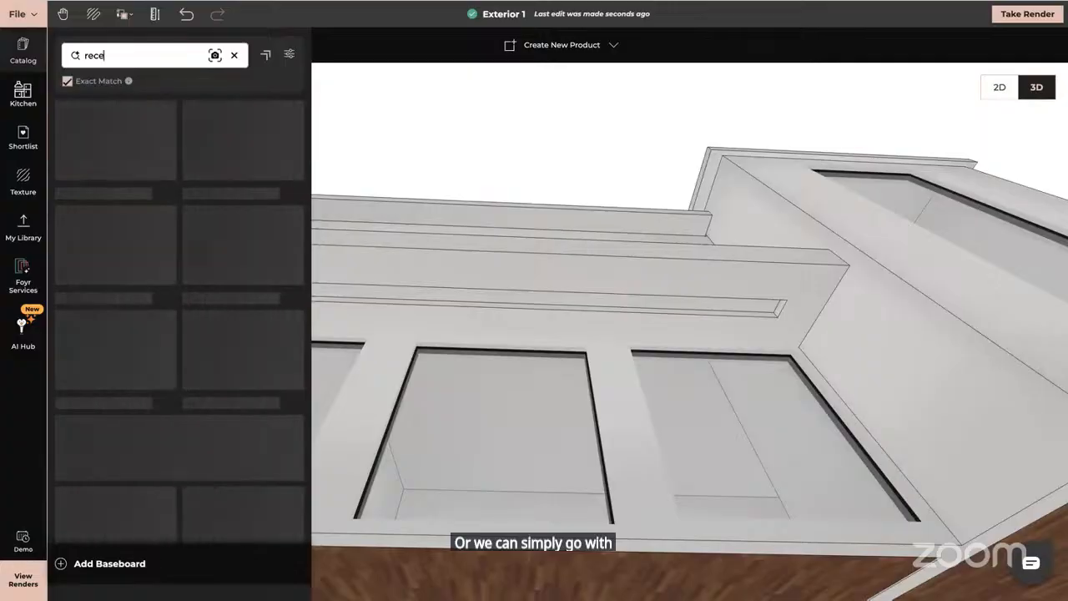
text(ssed light)
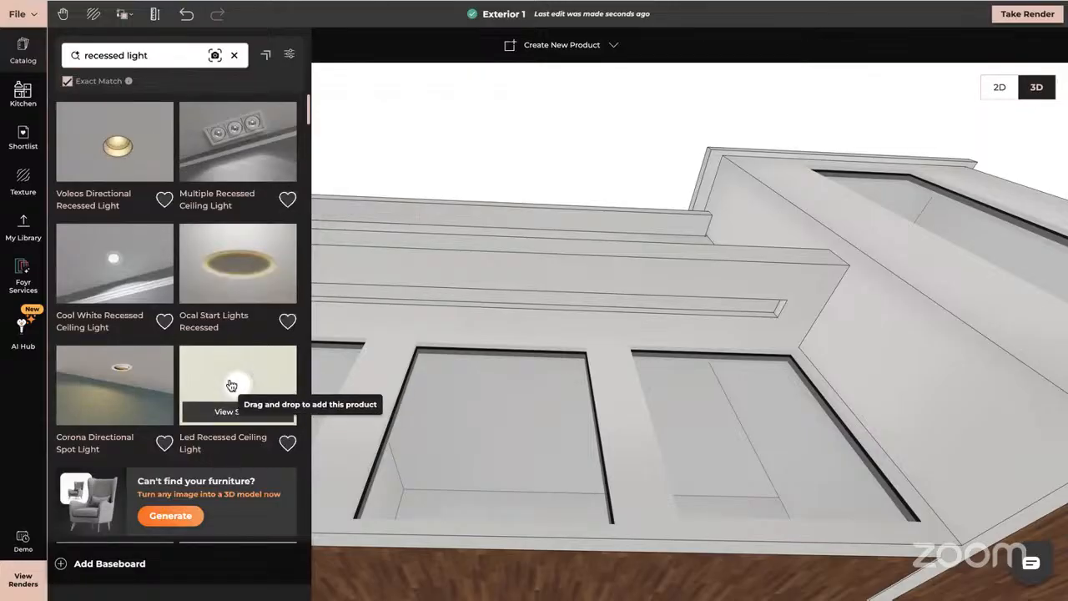
- Place a Led Recessed Ceiling Light in the long cavity beneath the front ledge and zoom in on it
click(238, 384)
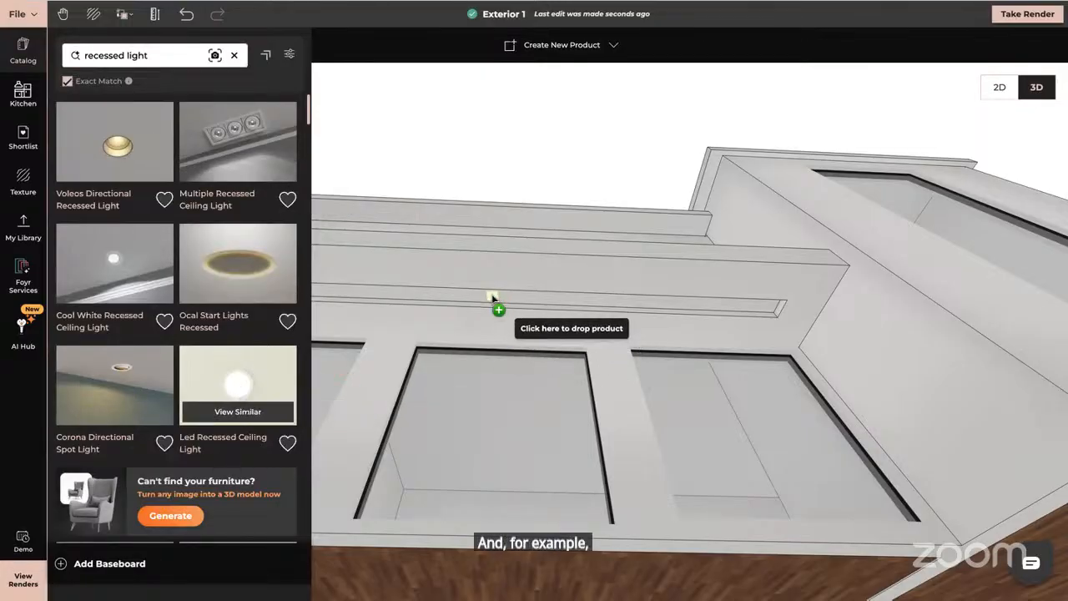
click(491, 297)
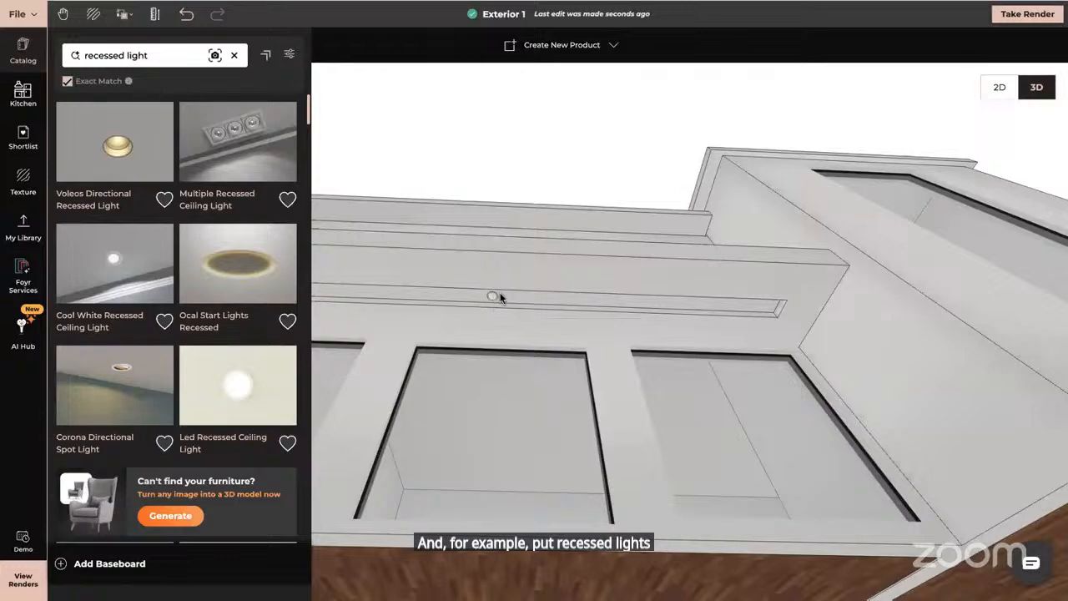
double_click(493, 297)
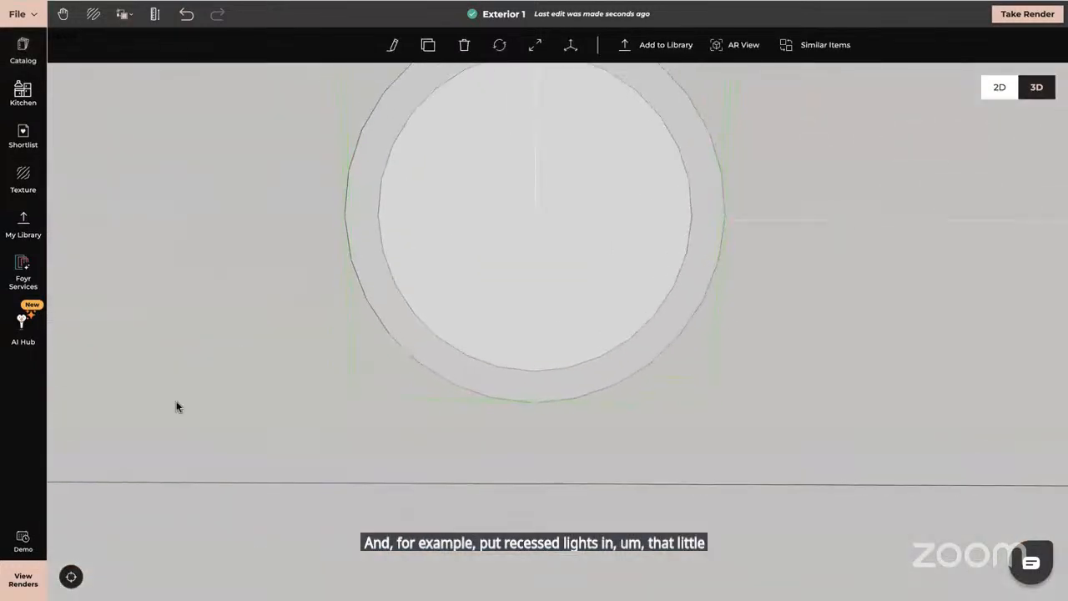
- Move the recessed light slightly toward the ledge's outer edge to center it across the cavity's width
click(3, 458)
scroll(475, 321, down, 5)
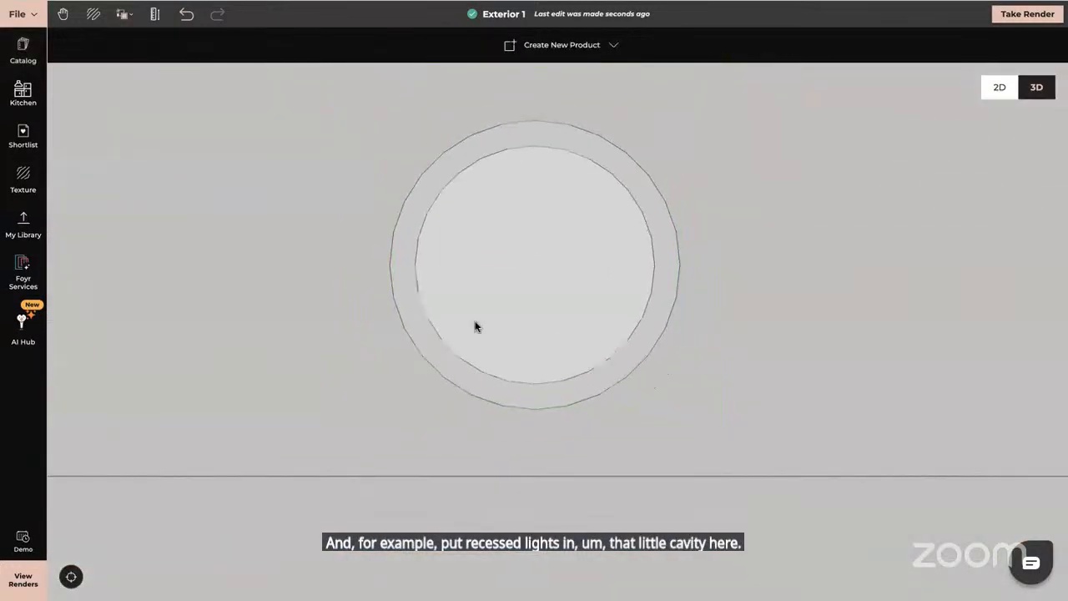
scroll(475, 327, down, 3)
click(520, 311)
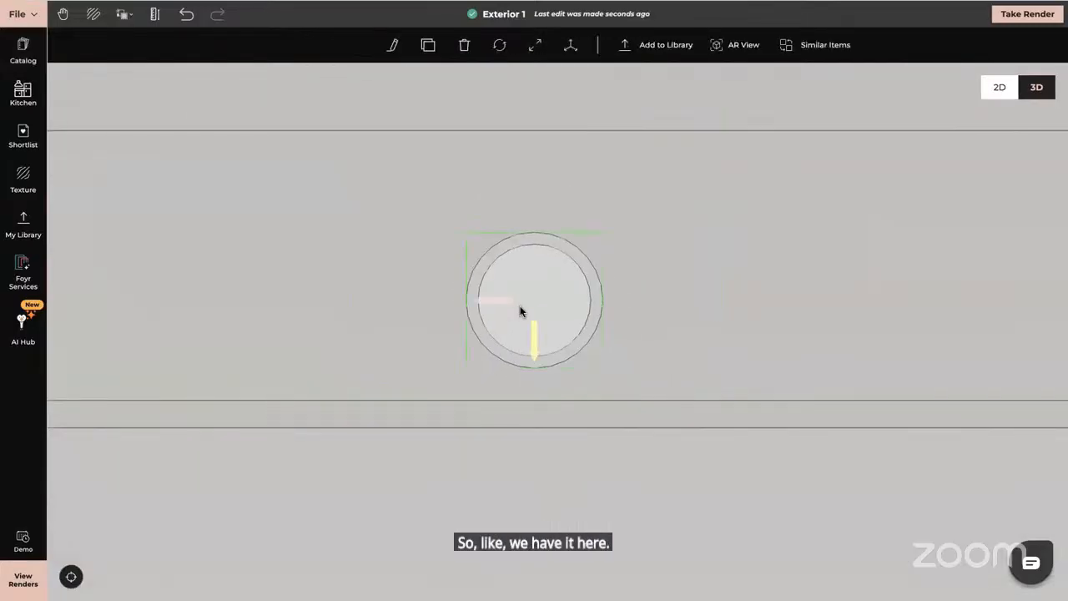
drag(534, 342, 534, 309)
scroll(721, 294, down, 6)
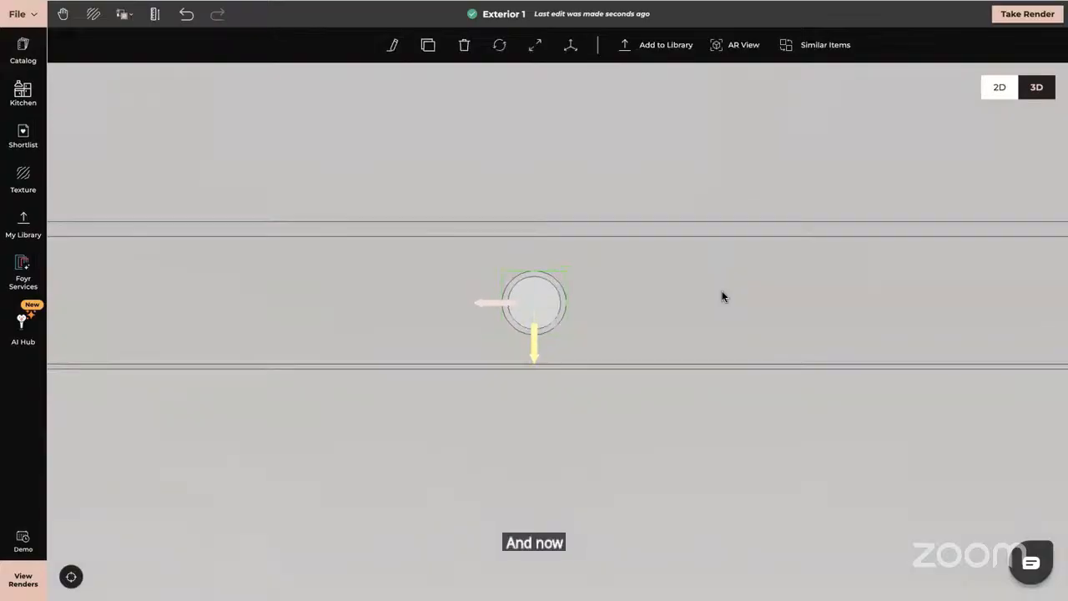
scroll(723, 296, down, 3)
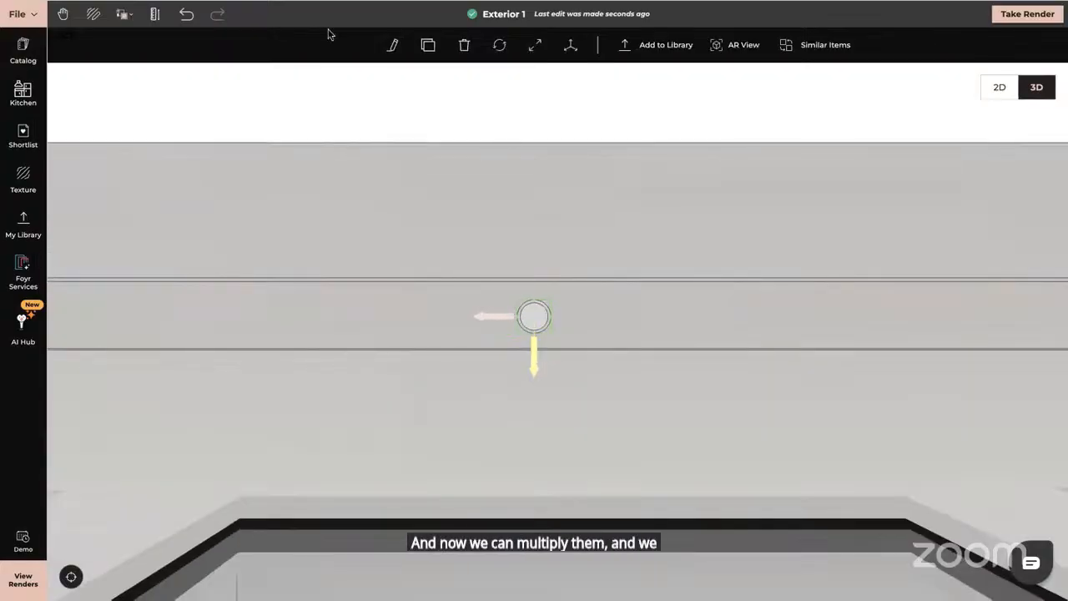
- Check the recessed light's size properties and place two clones of it, evenly spaced, toward the right end of the front ledge's cavity
click(397, 44)
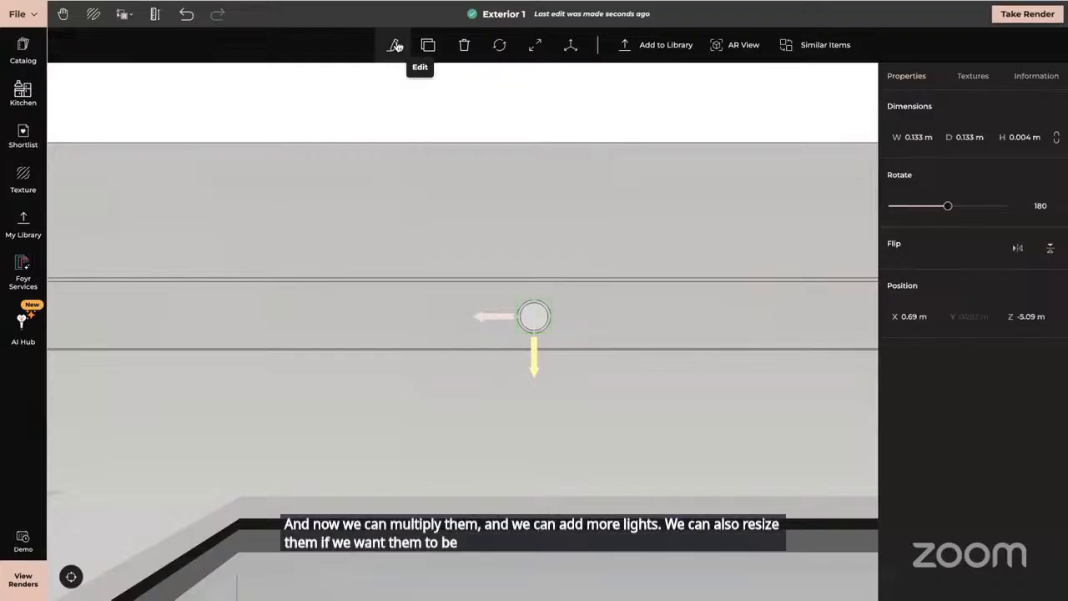
click(406, 87)
scroll(620, 274, down, 5)
right_drag(657, 415, 433, 417)
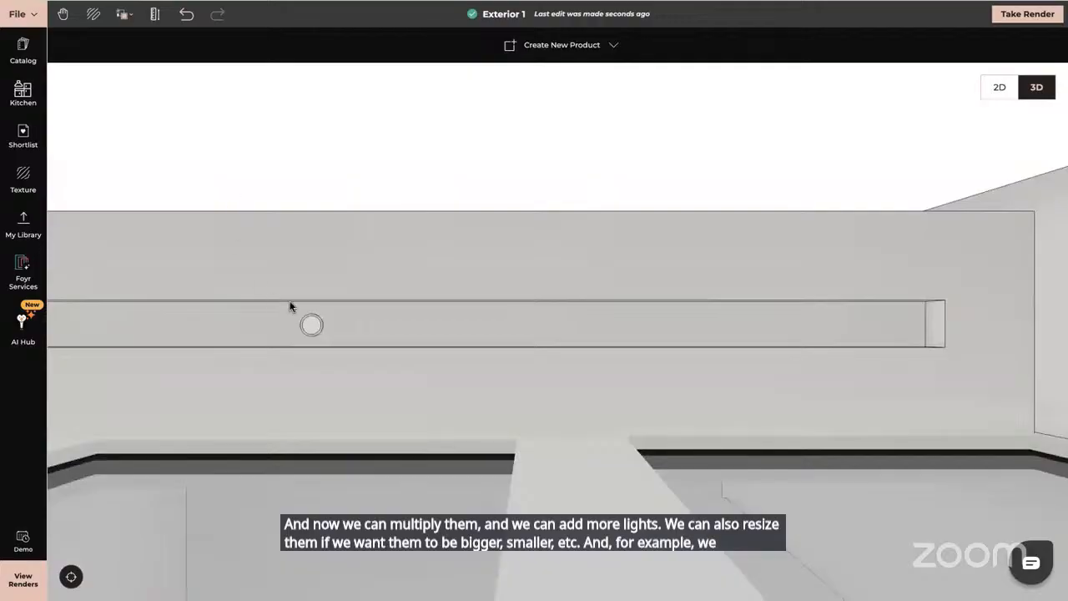
click(310, 325)
click(429, 46)
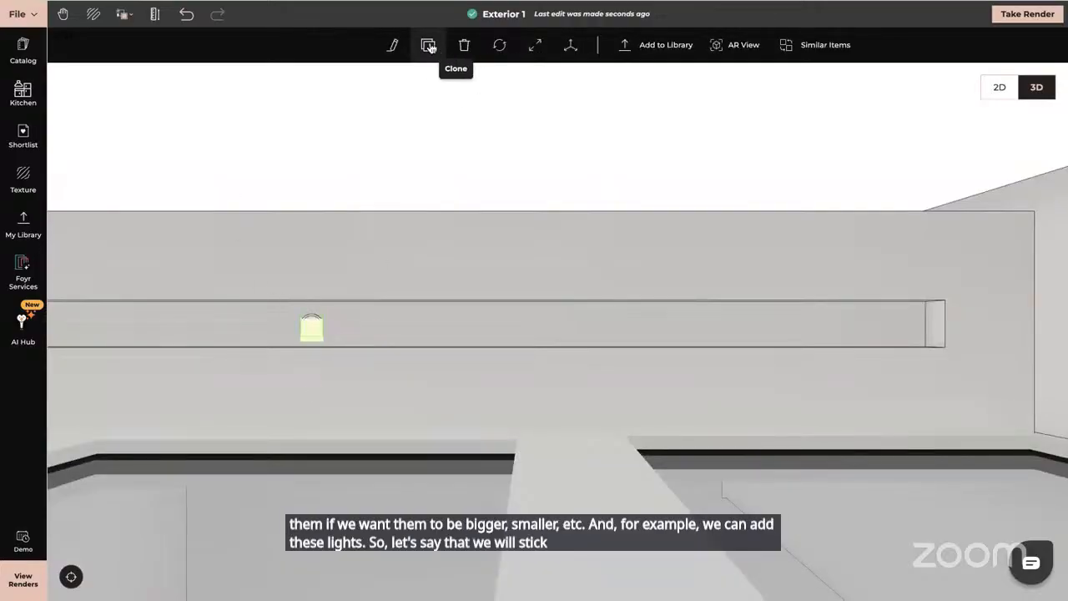
click(550, 328)
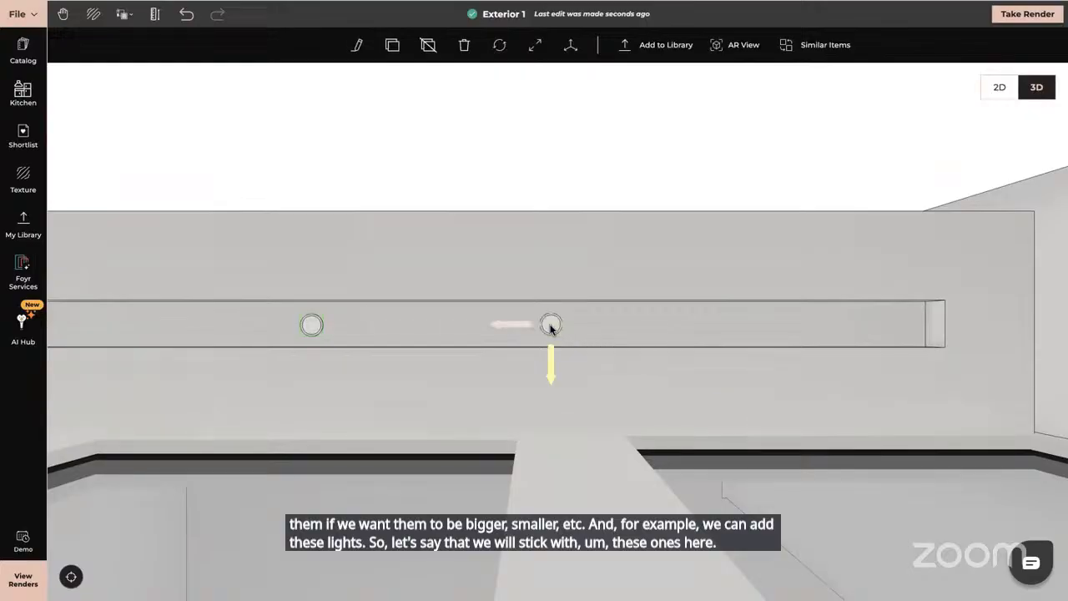
click(392, 46)
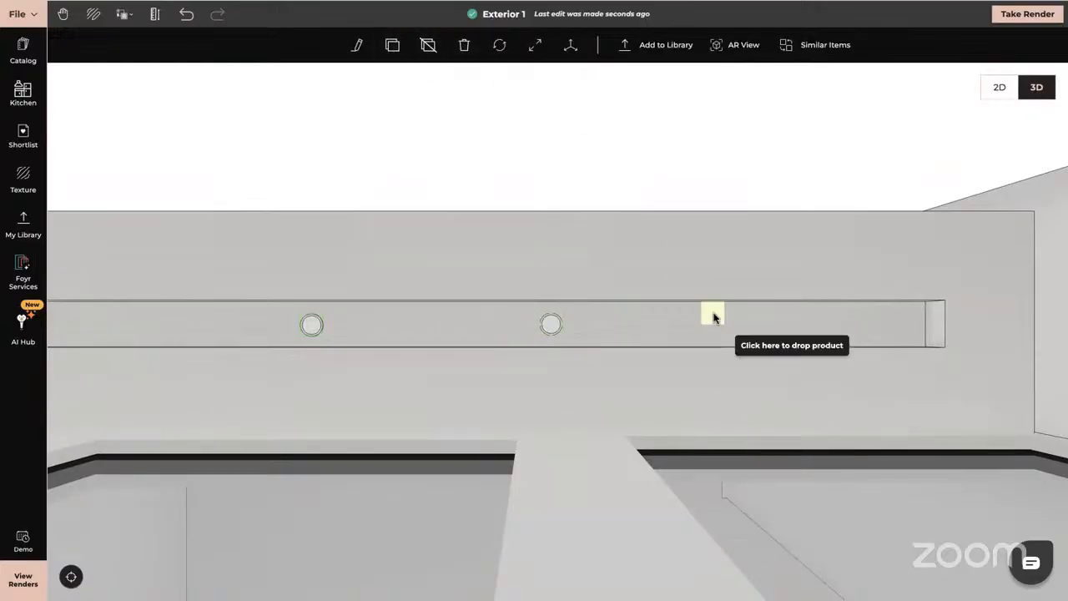
click(792, 326)
- Clone the recessed light three more times along the front ledge's cavity, spacing the copies out to its left corner
right_drag(675, 324, 966, 324)
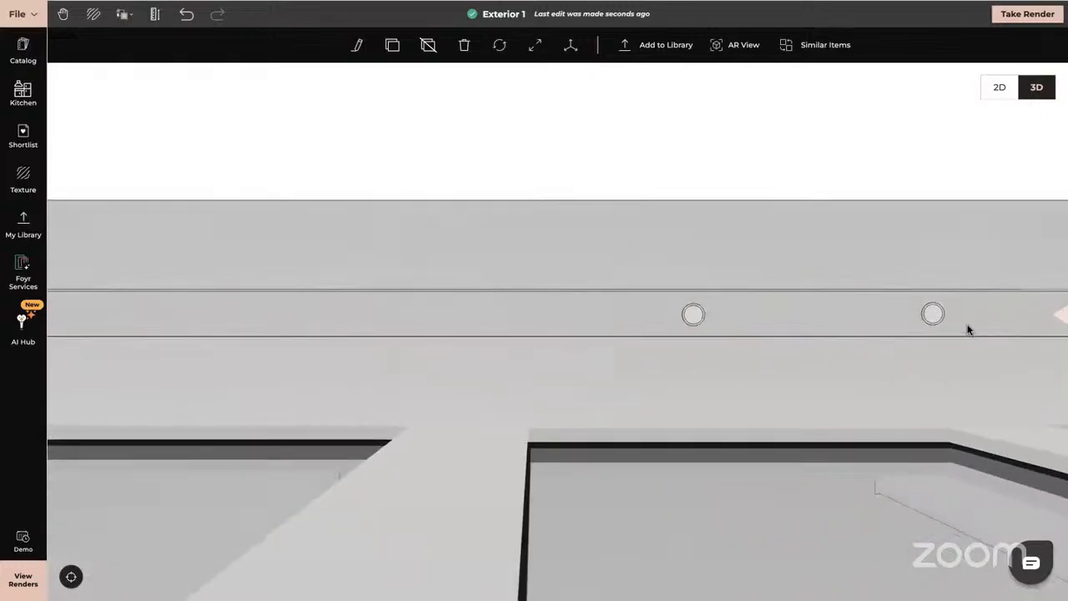
right_drag(622, 338, 814, 342)
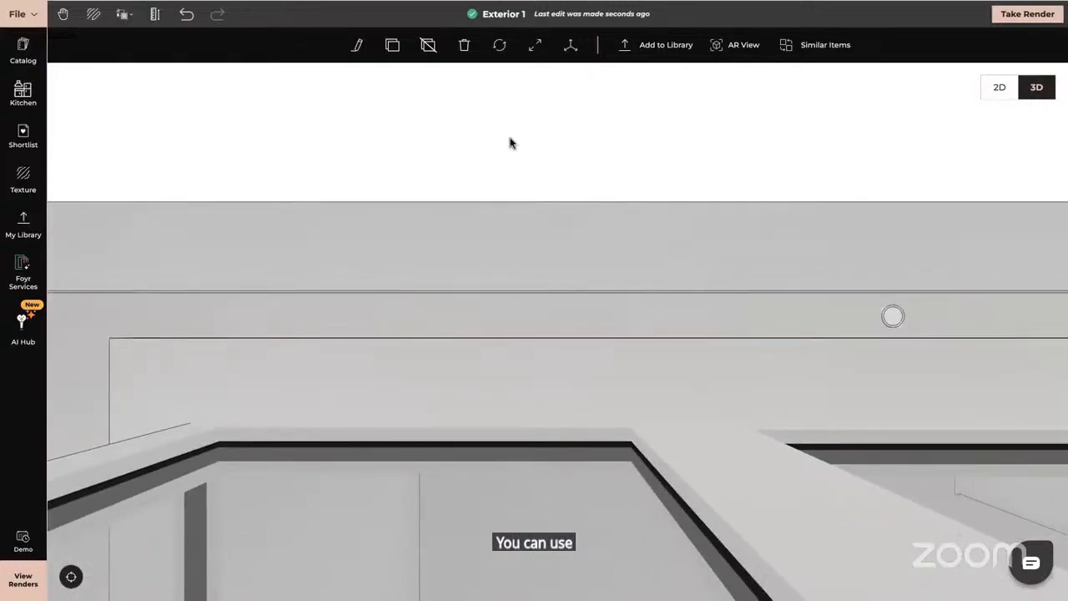
click(392, 45)
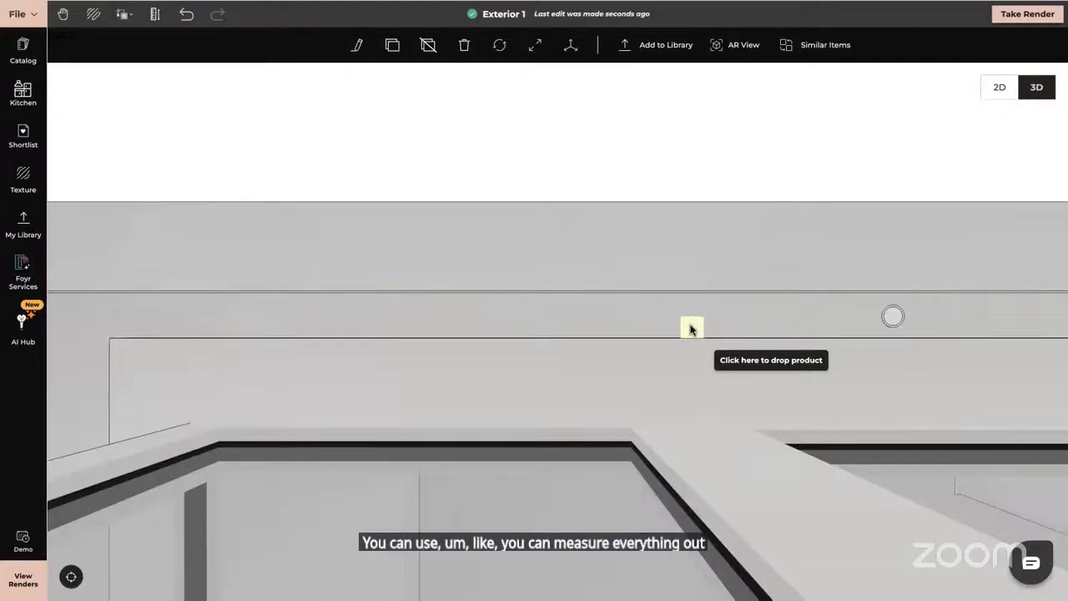
click(691, 316)
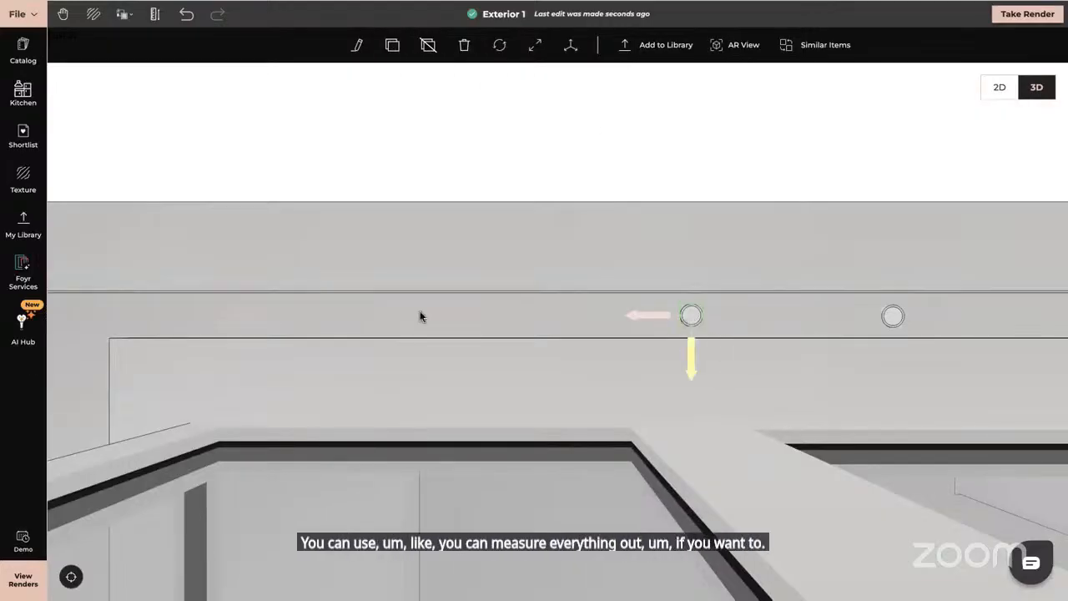
click(393, 45)
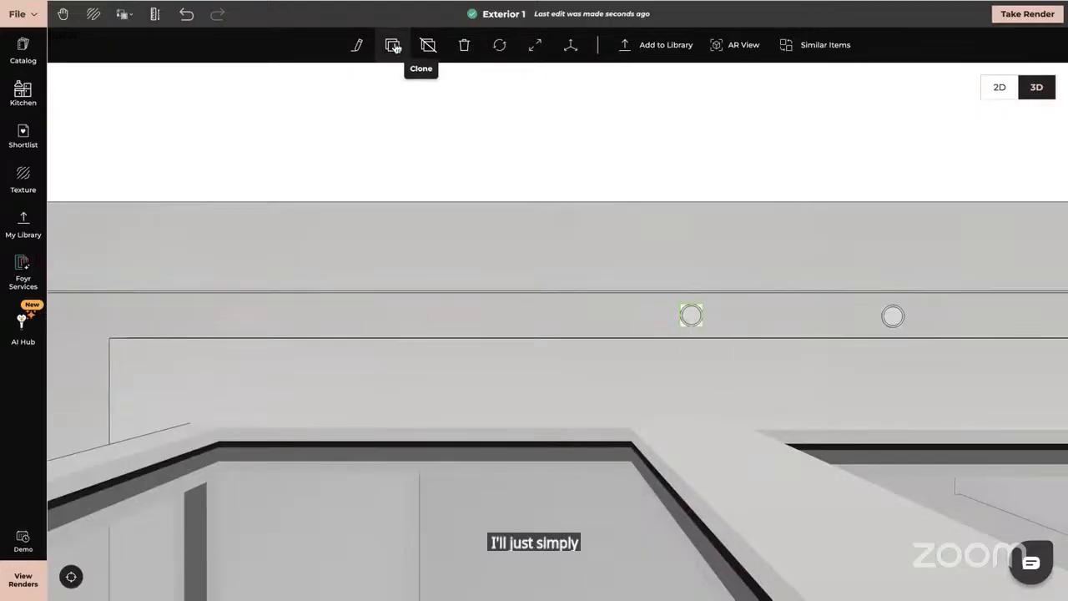
click(406, 314)
scroll(507, 331, up, 5)
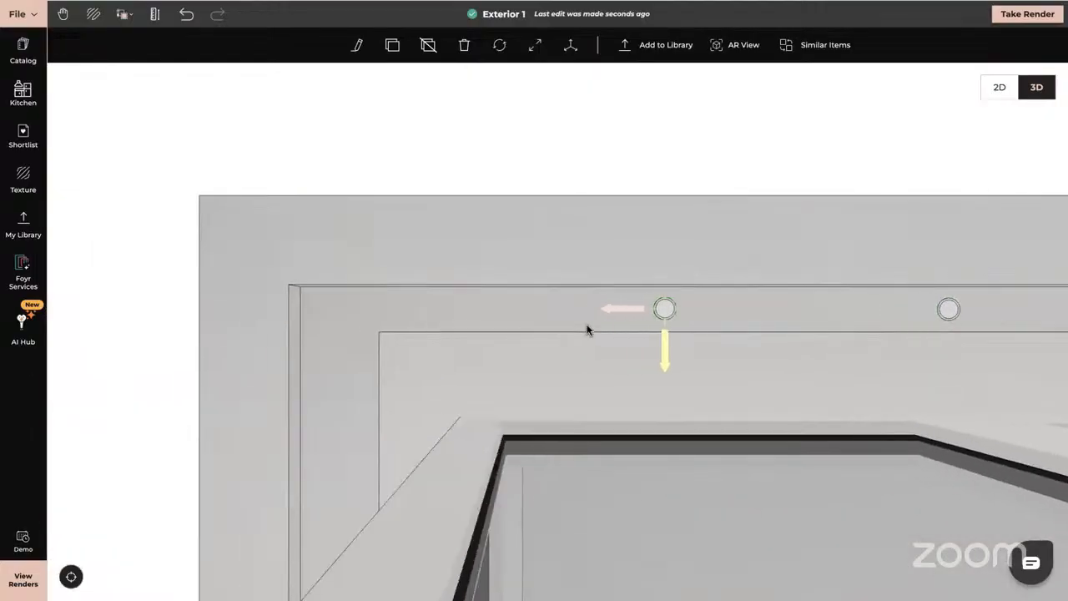
click(392, 46)
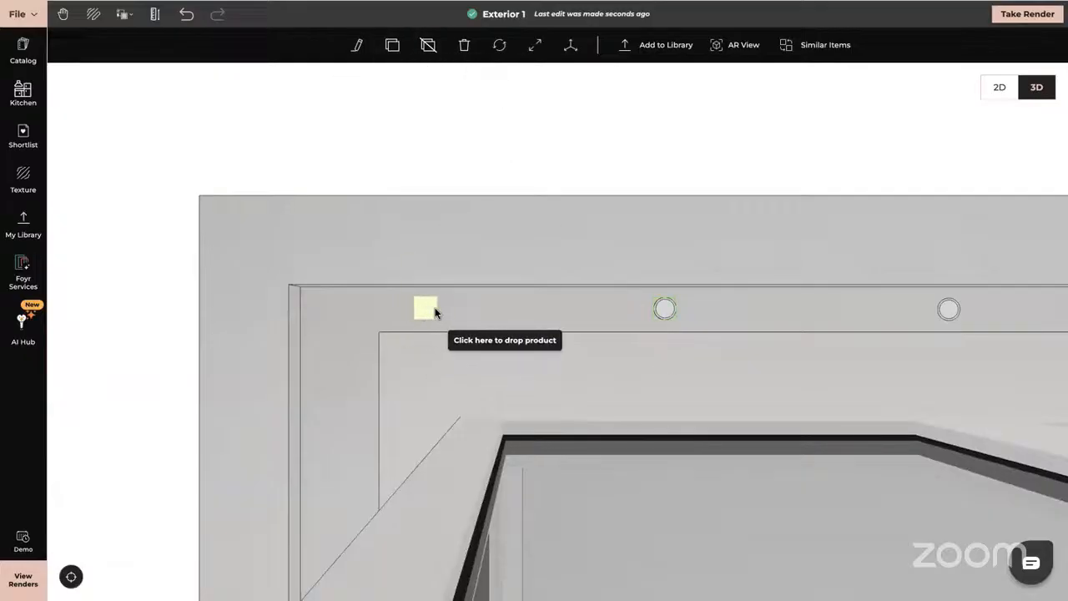
click(434, 310)
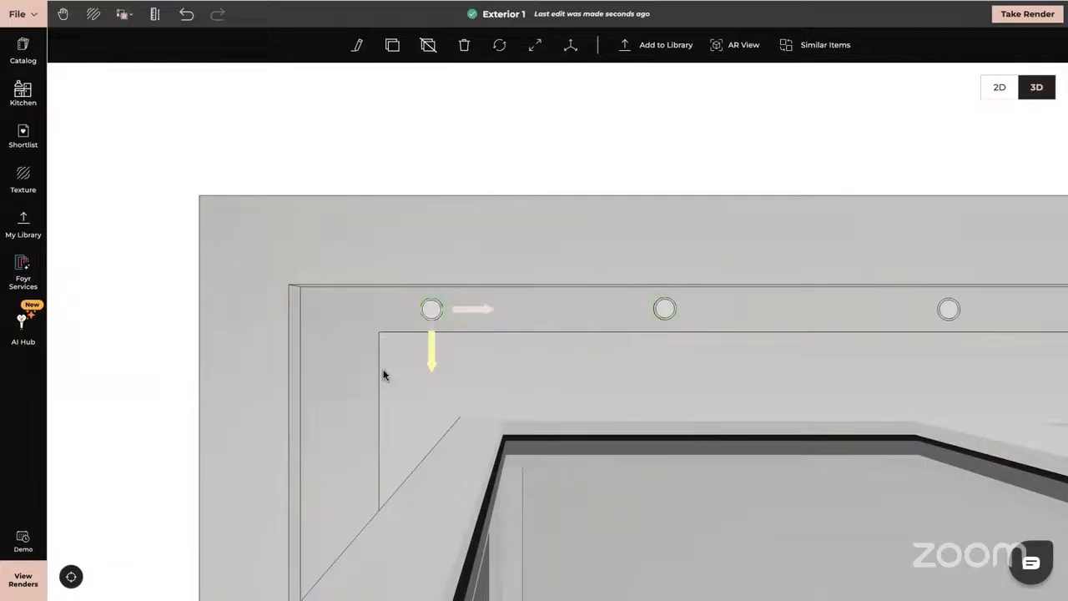
- Continue cloning the recessed light around the corner, spacing the copies along the side ledge's cavity
right_drag(554, 357, 546, 233)
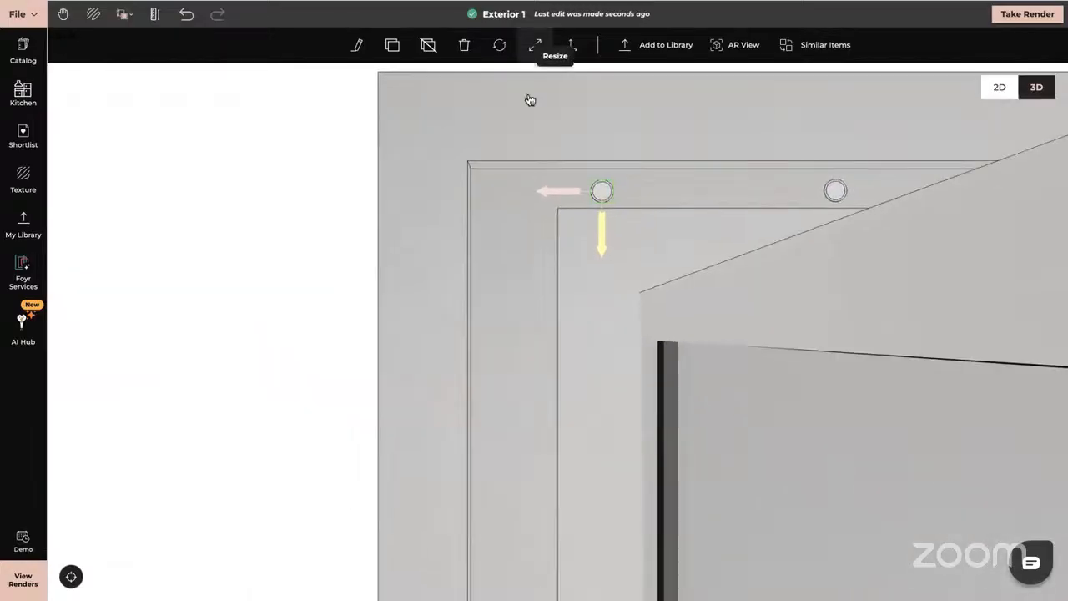
click(392, 48)
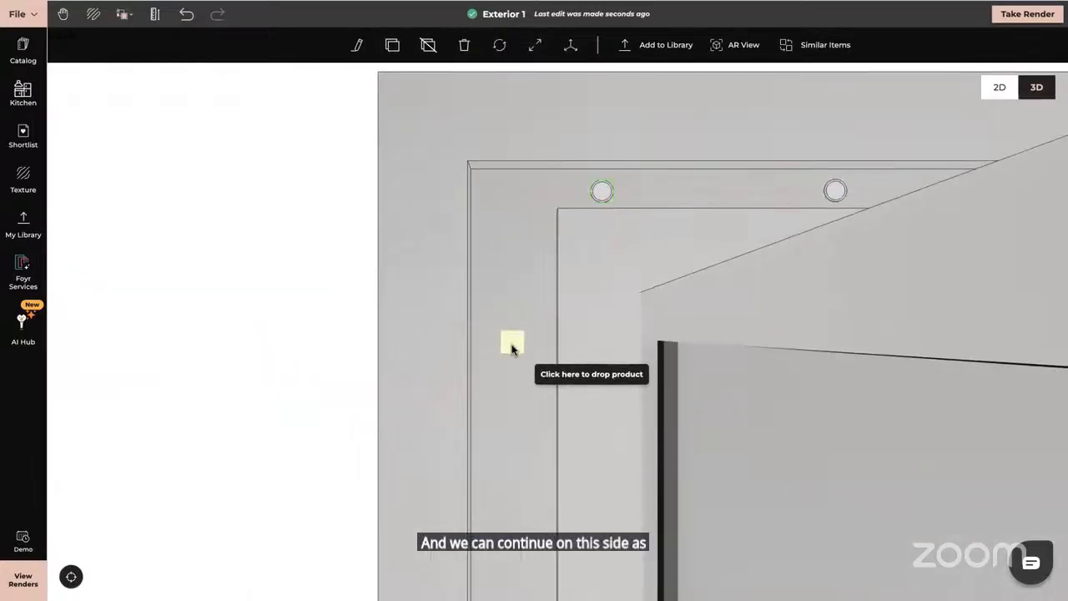
click(514, 318)
scroll(517, 402, down, 5)
right_drag(561, 364, 558, 326)
click(392, 45)
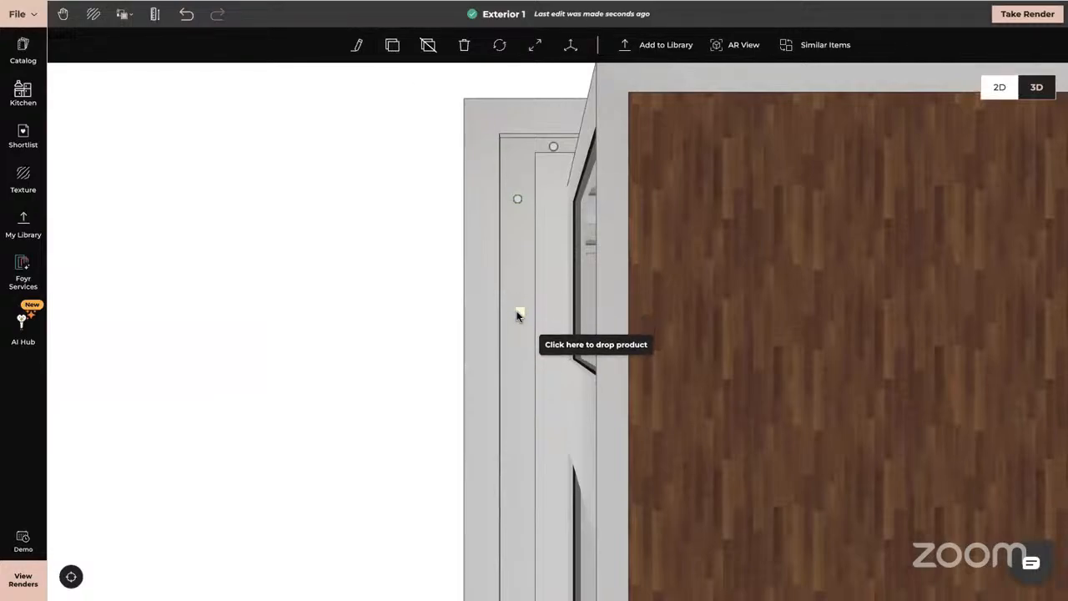
click(517, 314)
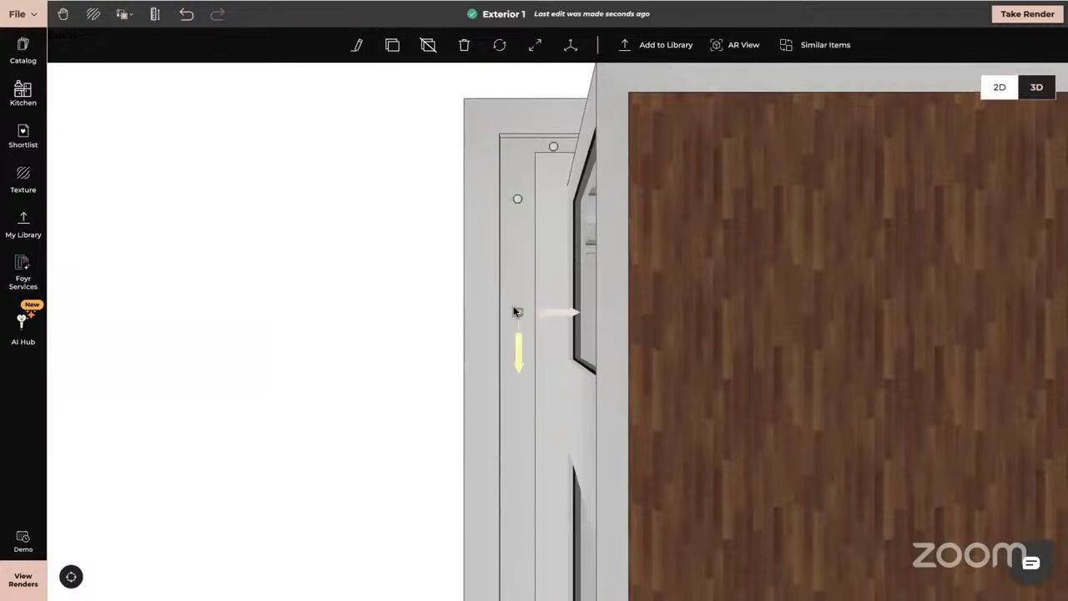
click(392, 45)
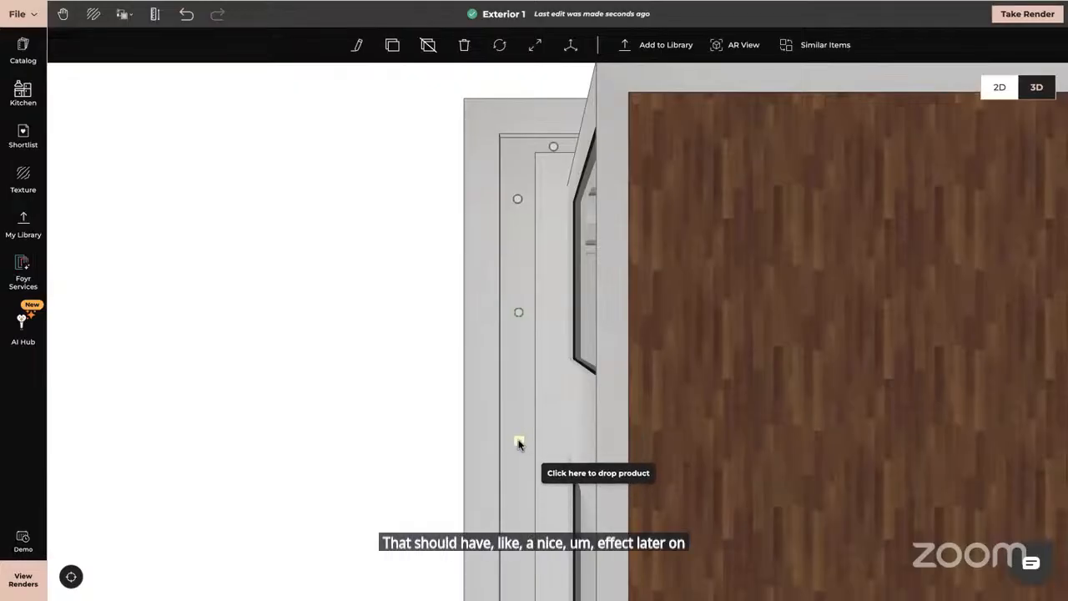
- Place four more clones of the recessed light in an evenly spaced row along the narrow strip of the exterior overhang
click(518, 441)
right_drag(513, 478, 500, 252)
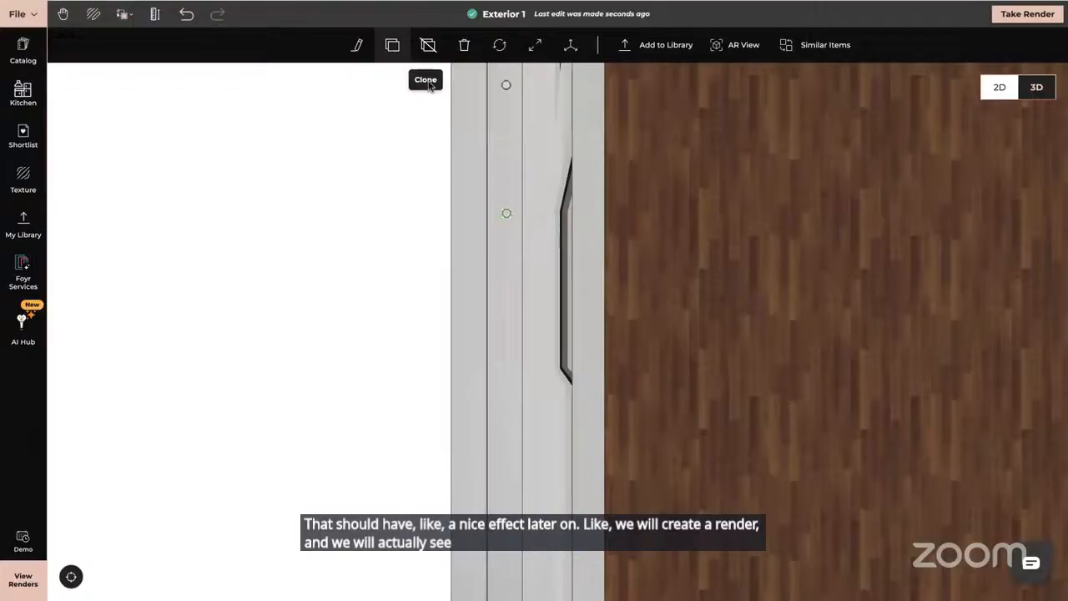
click(392, 44)
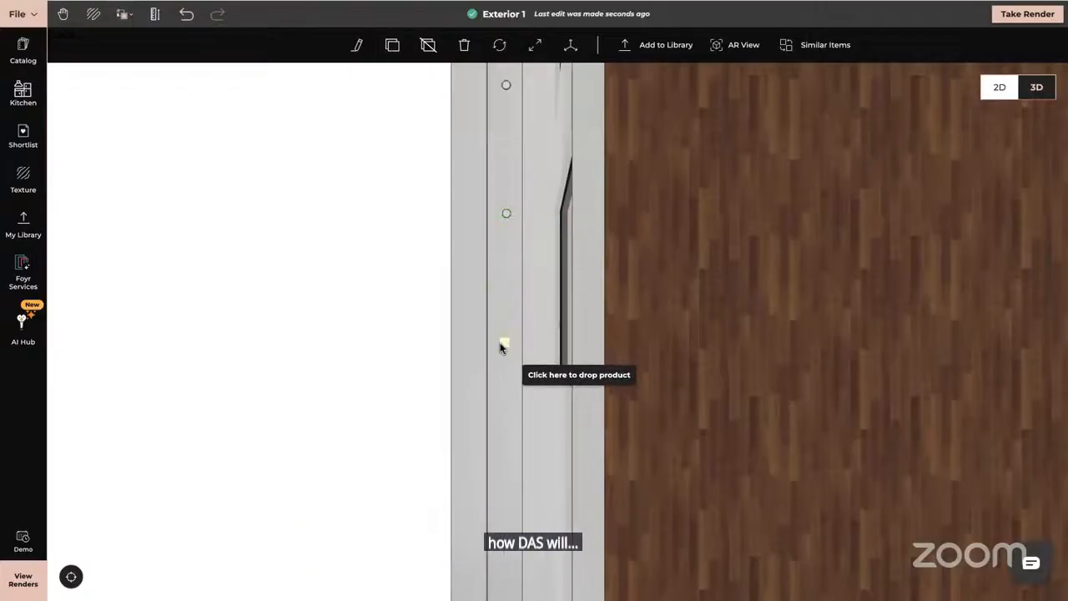
click(501, 347)
mouse_move(513, 369)
right_down()
mouse_move(517, 393)
mouse_move(514, 261)
right_up()
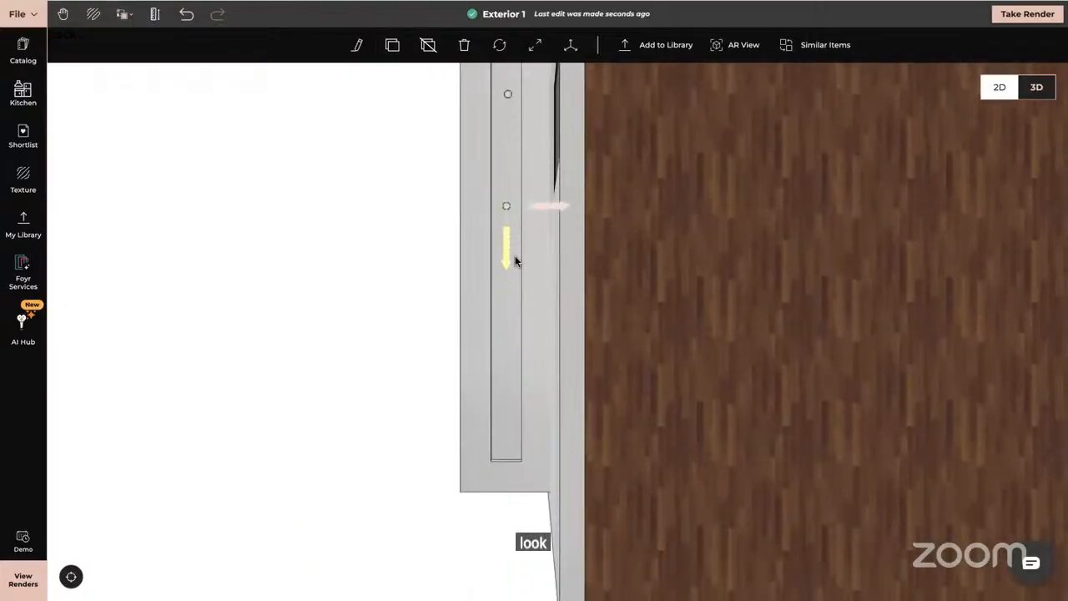
click(392, 45)
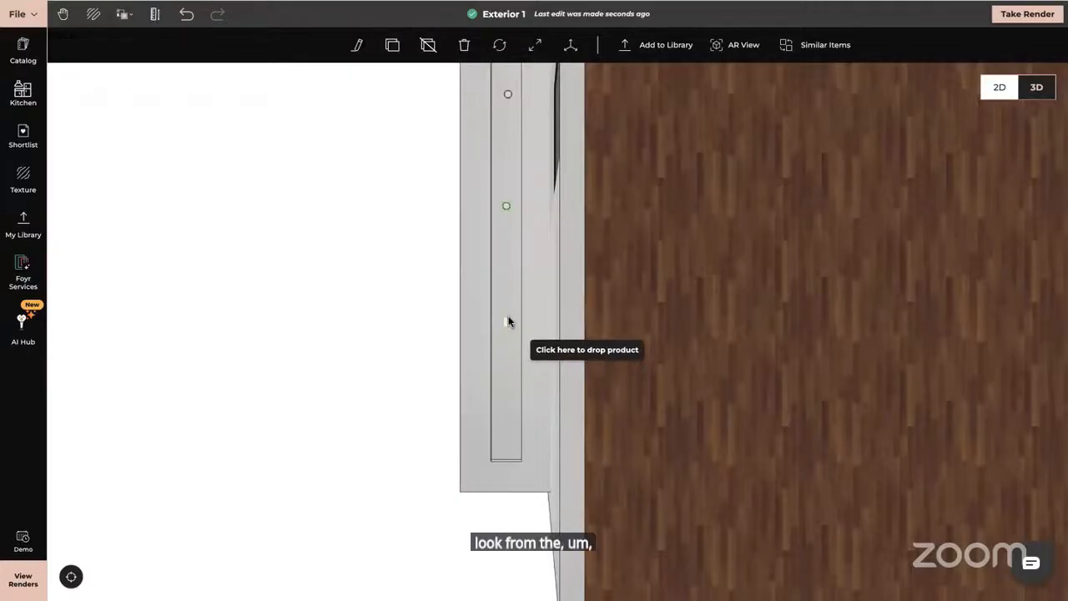
click(509, 322)
click(393, 49)
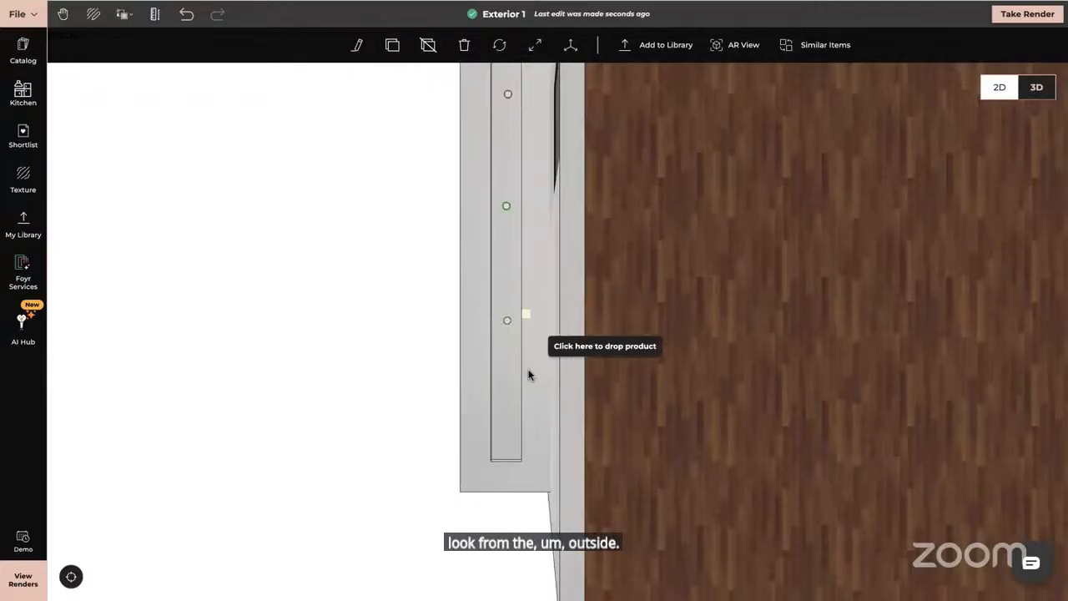
click(507, 451)
click(634, 419)
- Bring the house's exterior facade into view and search the product catalog for "wall lights"
mouse_move(634, 420)
mouse_down()
mouse_move(594, 522)
mouse_move(520, 563)
mouse_up()
scroll(518, 564, down, 8)
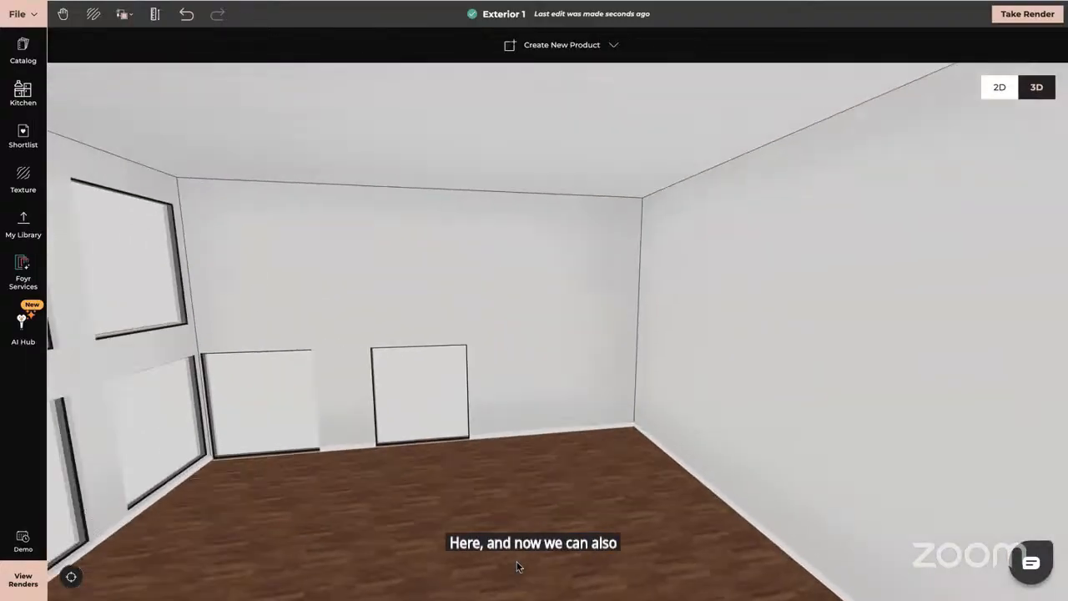
scroll(517, 567, down, 10)
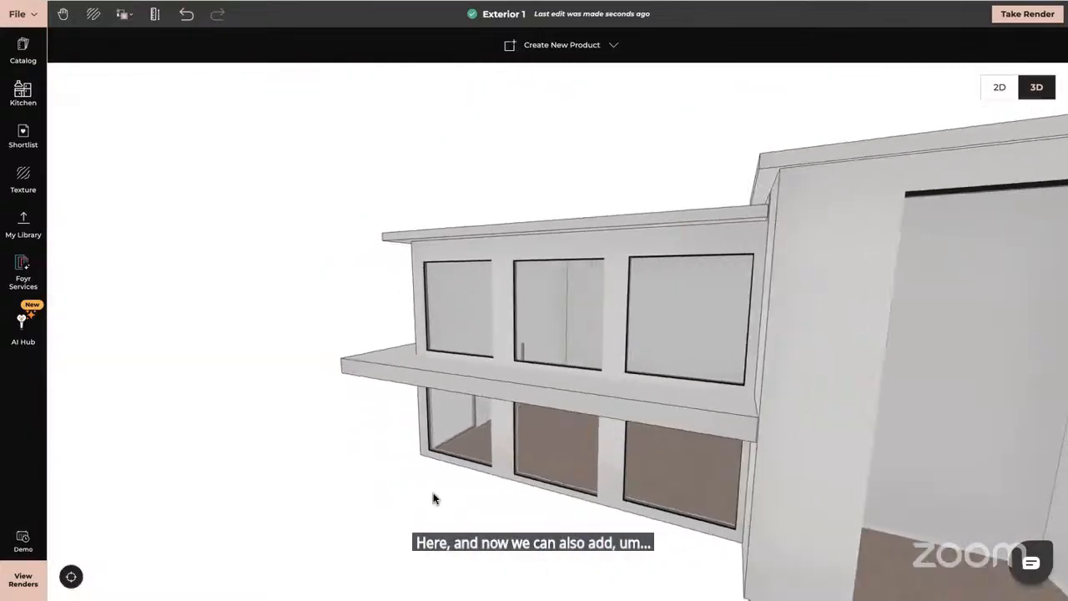
drag(677, 435, 528, 426)
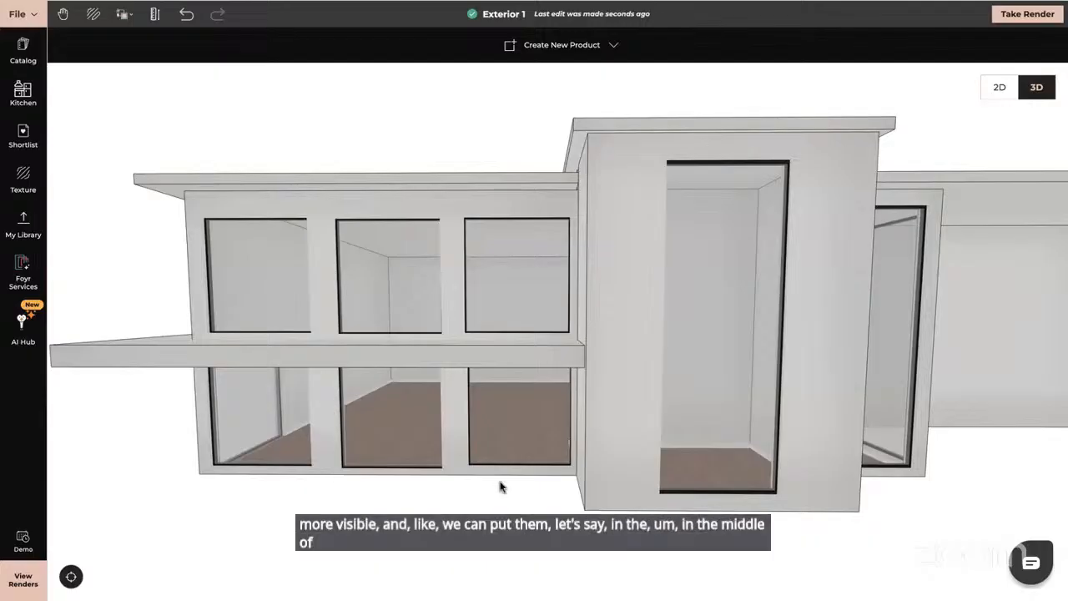
drag(572, 493, 540, 542)
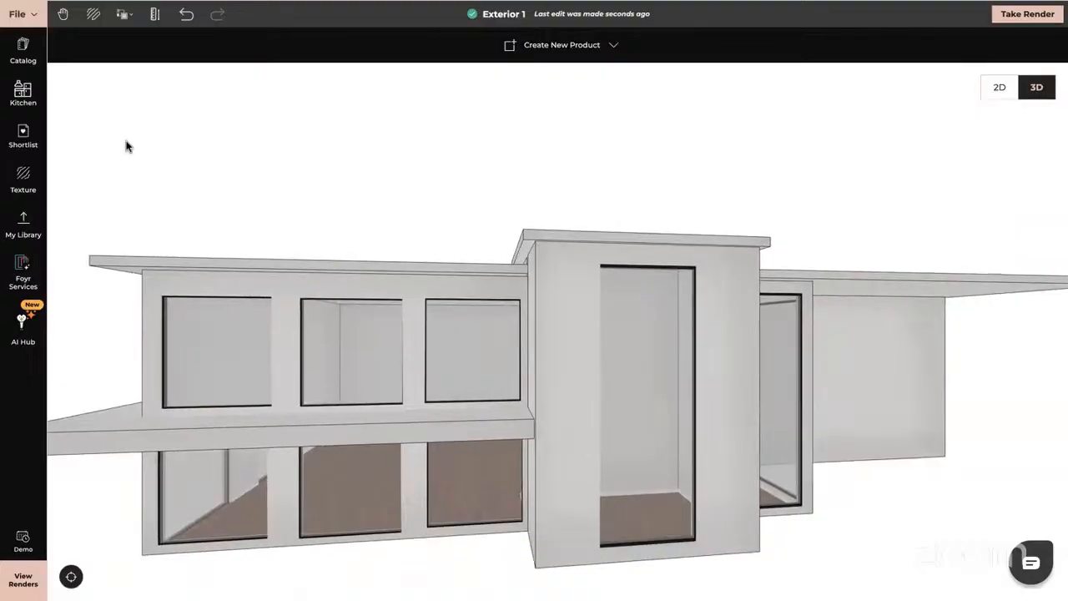
click(22, 52)
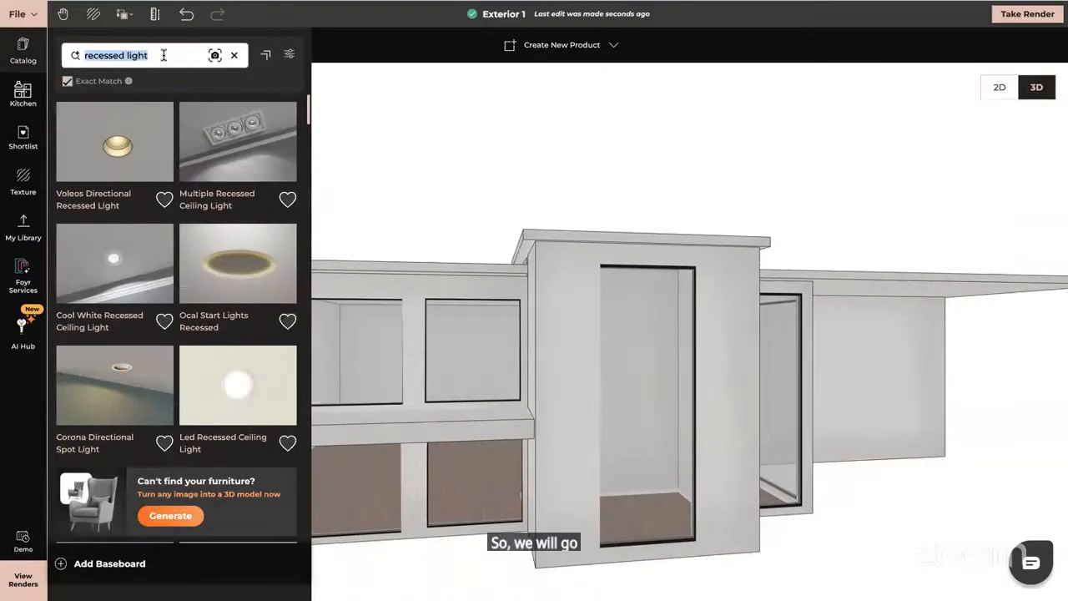
key(BackSpace)
text(wall)
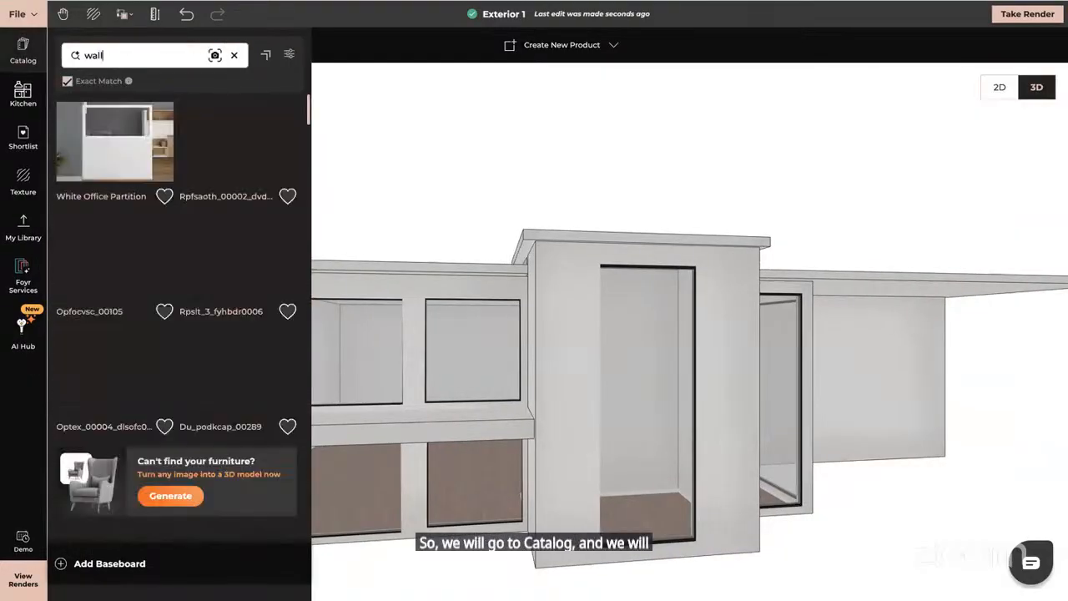
text( ligh)
key(BackSpace)
text(ghts)
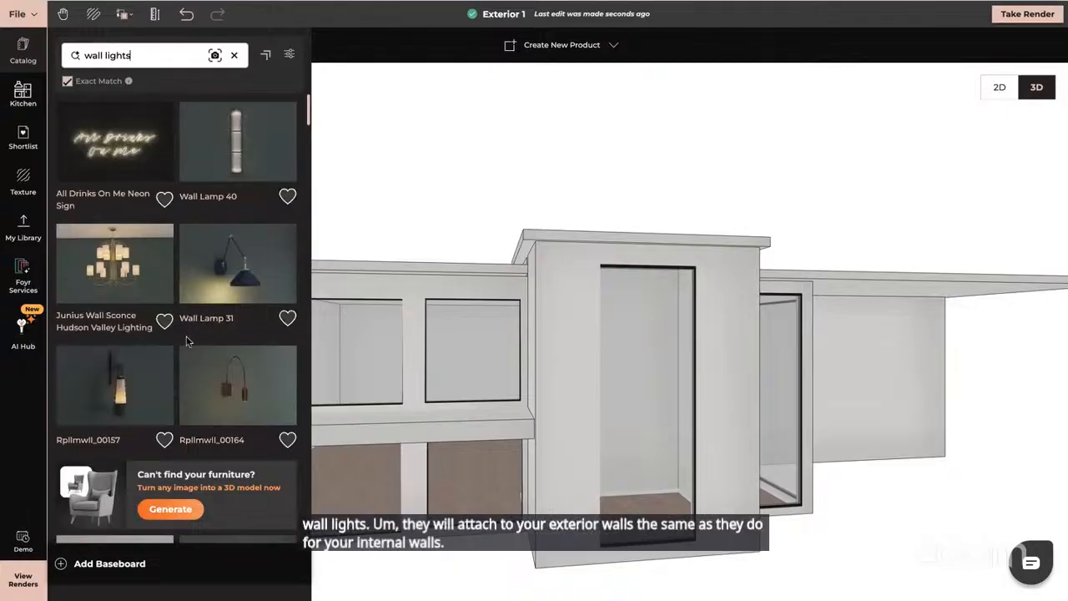
- Browse the wall light results for a simple, contrasting lamp suited to the exterior wall between the windows
scroll(187, 340, down, 5)
scroll(187, 337, down, 3)
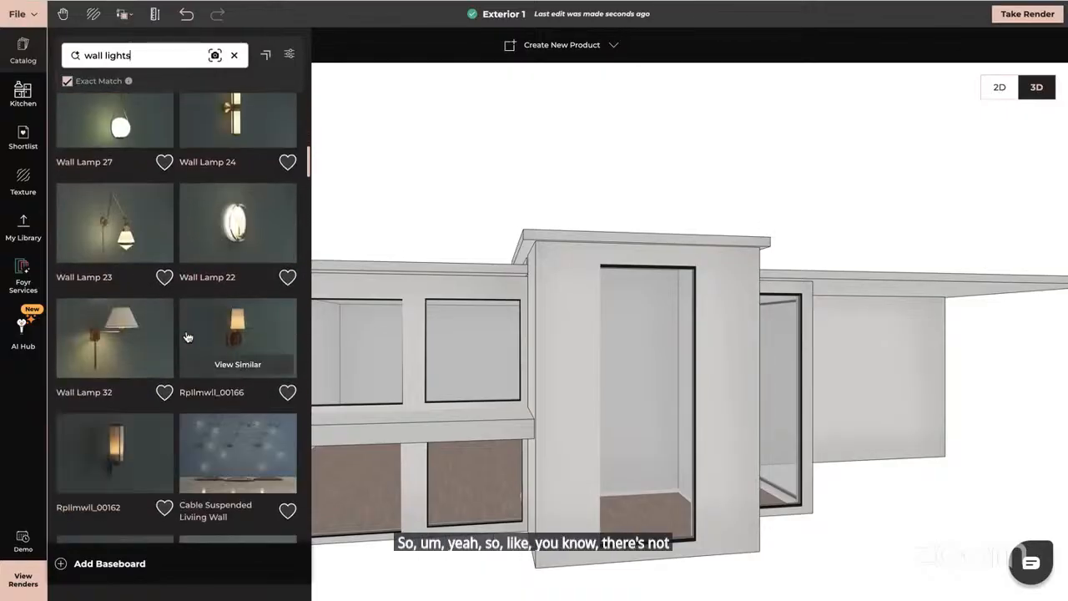
scroll(187, 337, down, 5)
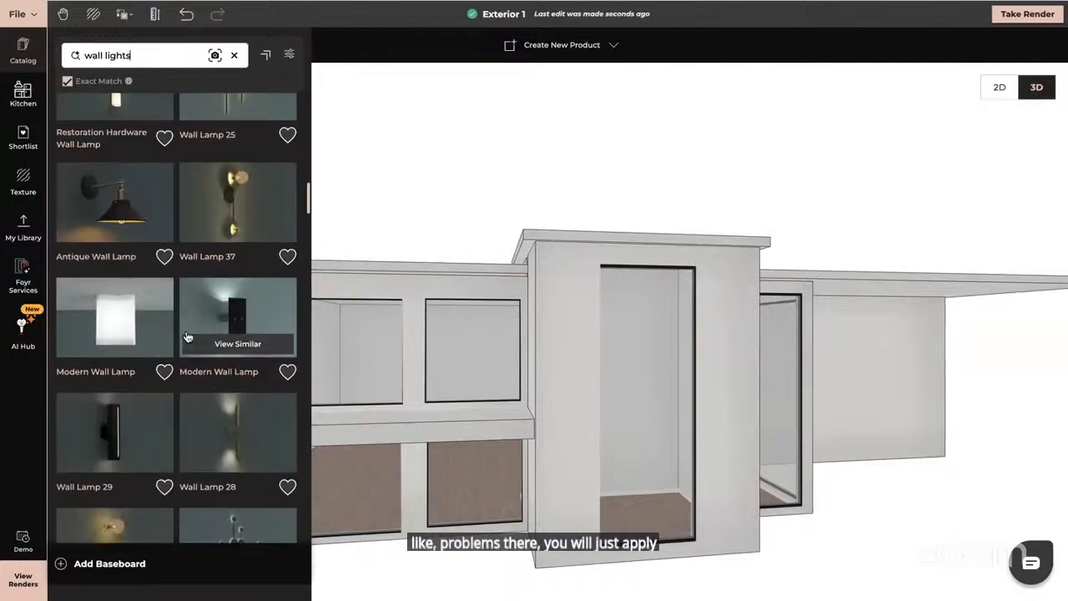
drag(455, 394, 592, 365)
scroll(584, 359, up, 5)
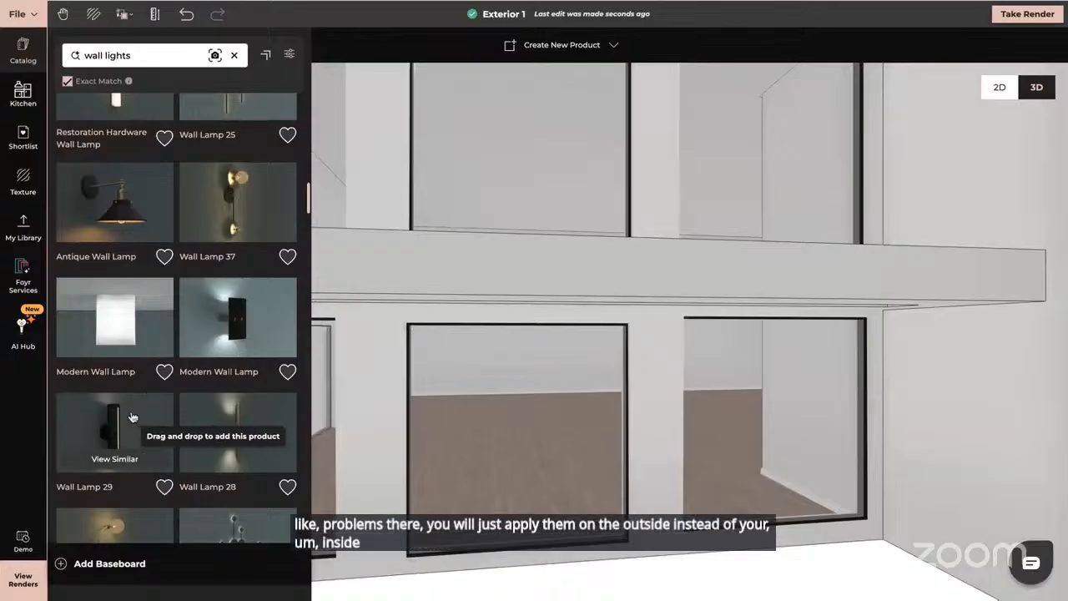
scroll(133, 409, down, 2)
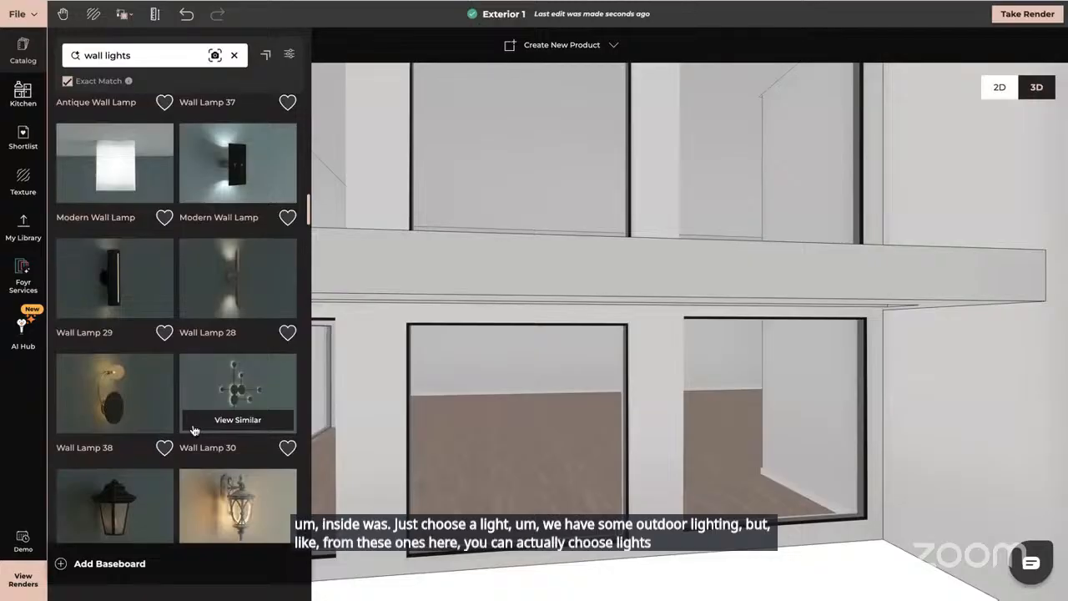
scroll(193, 429, down, 3)
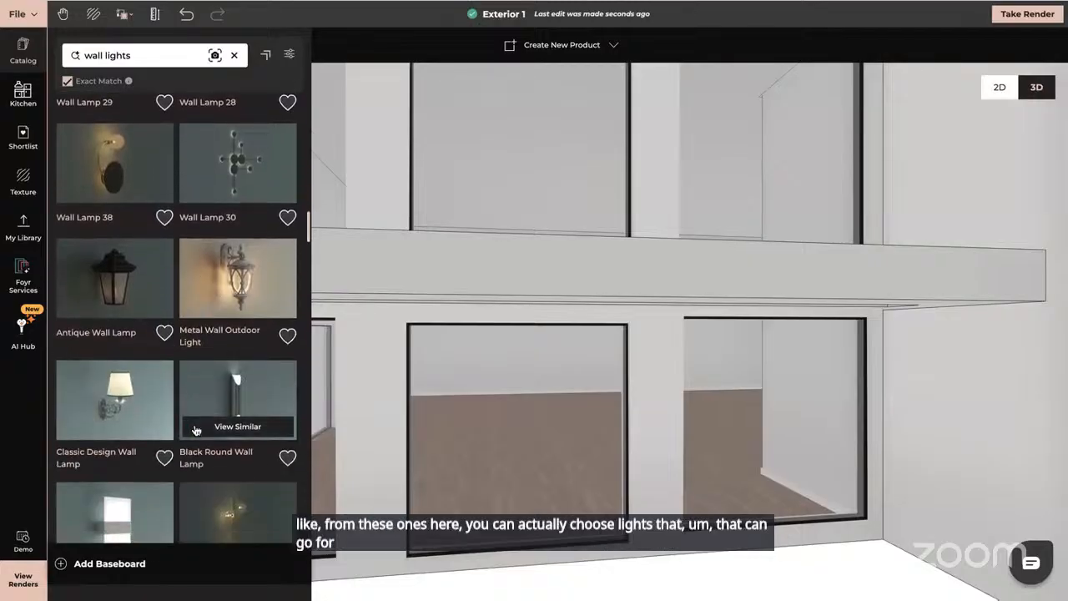
scroll(241, 392, down, 2)
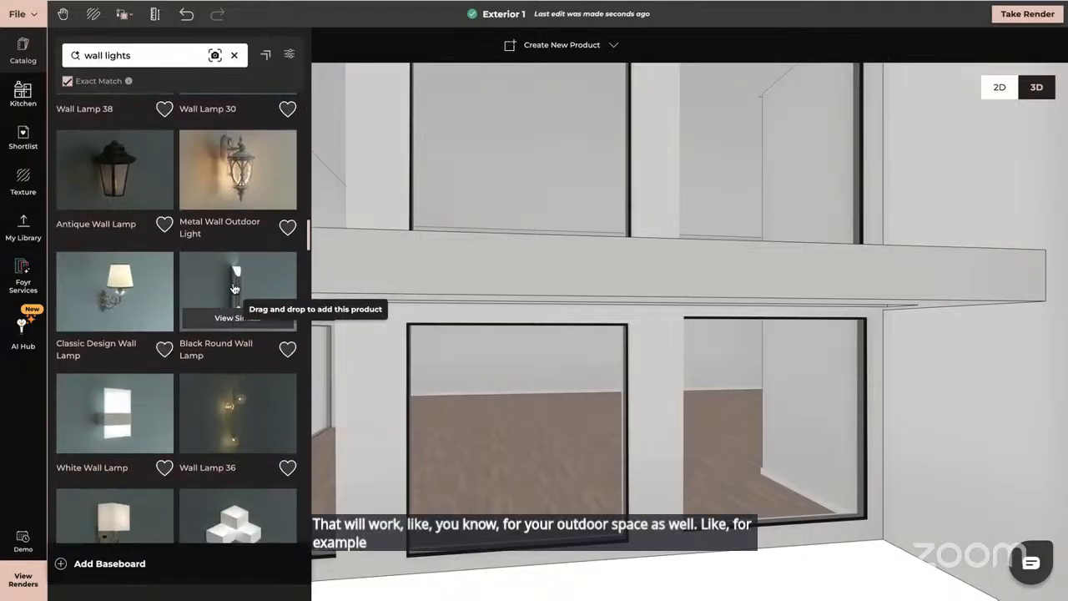
scroll(239, 409, down, 2)
scroll(239, 401, down, 2)
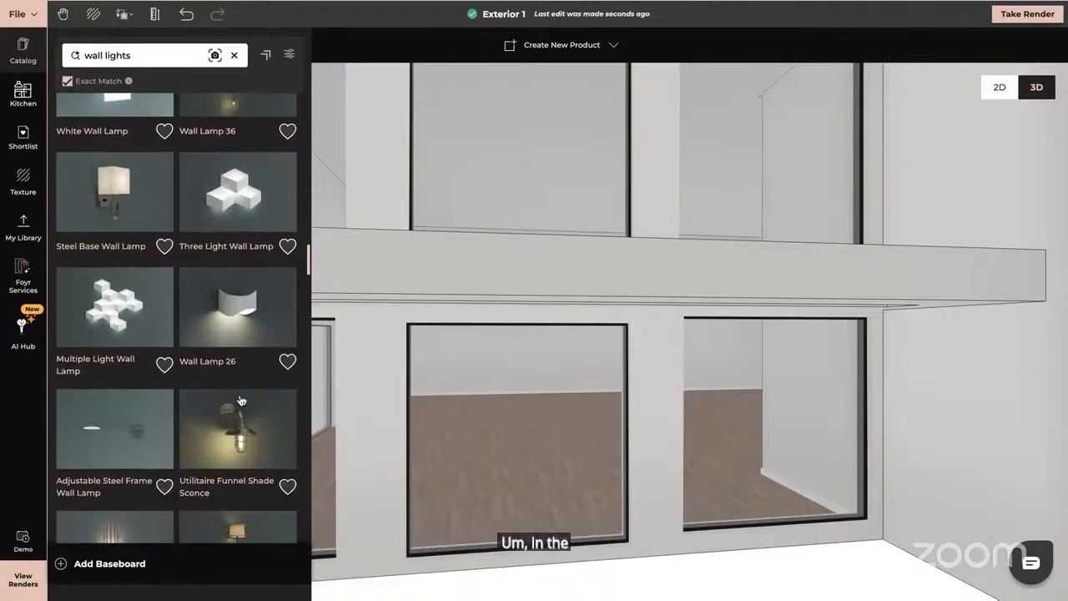
scroll(188, 474, down, 5)
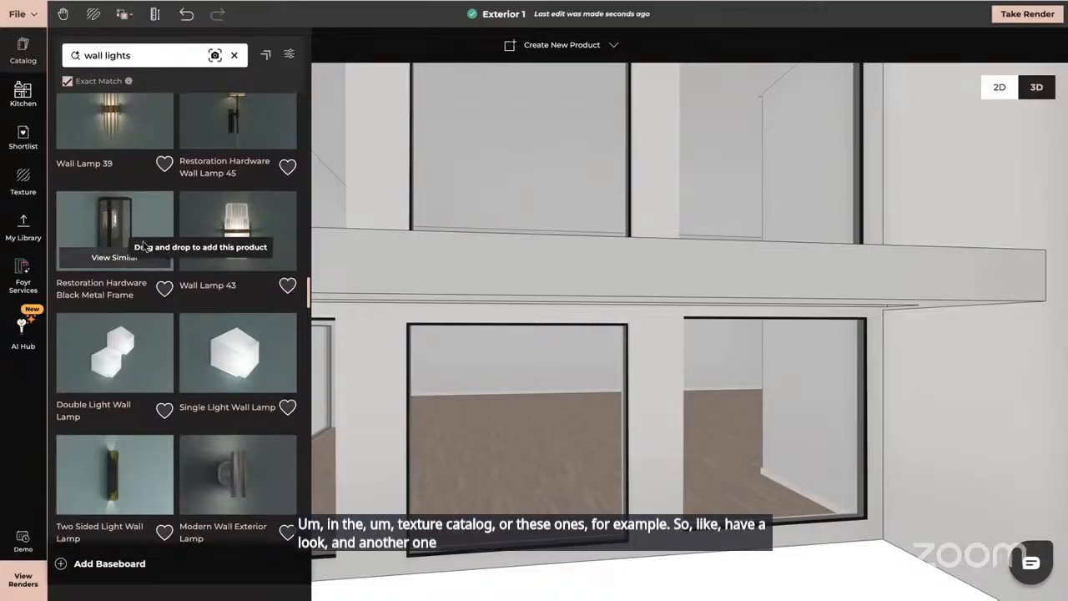
scroll(247, 354, down, 2)
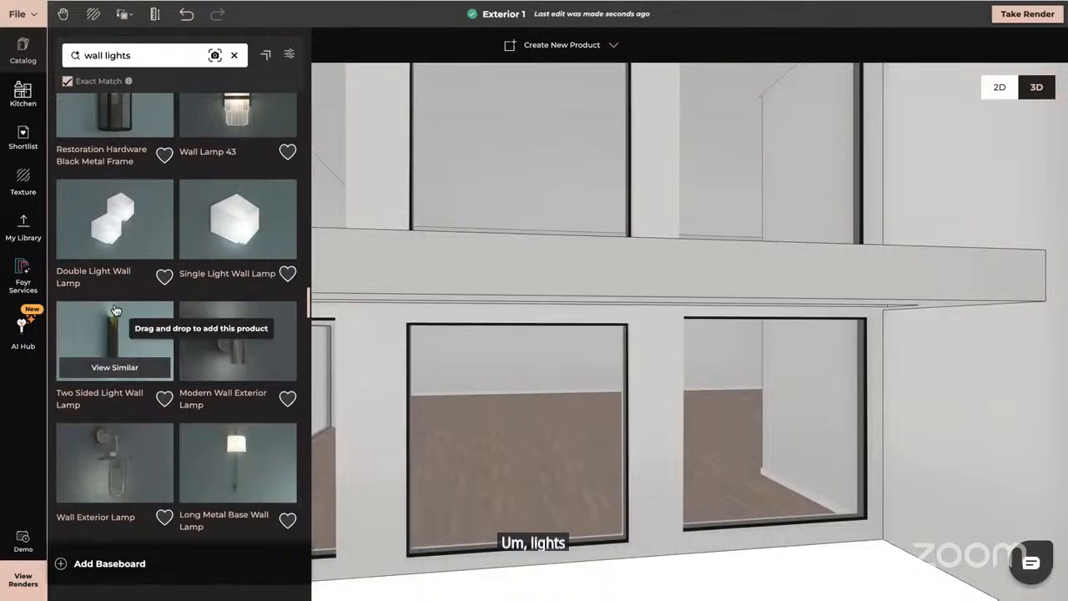
scroll(215, 381, down, 5)
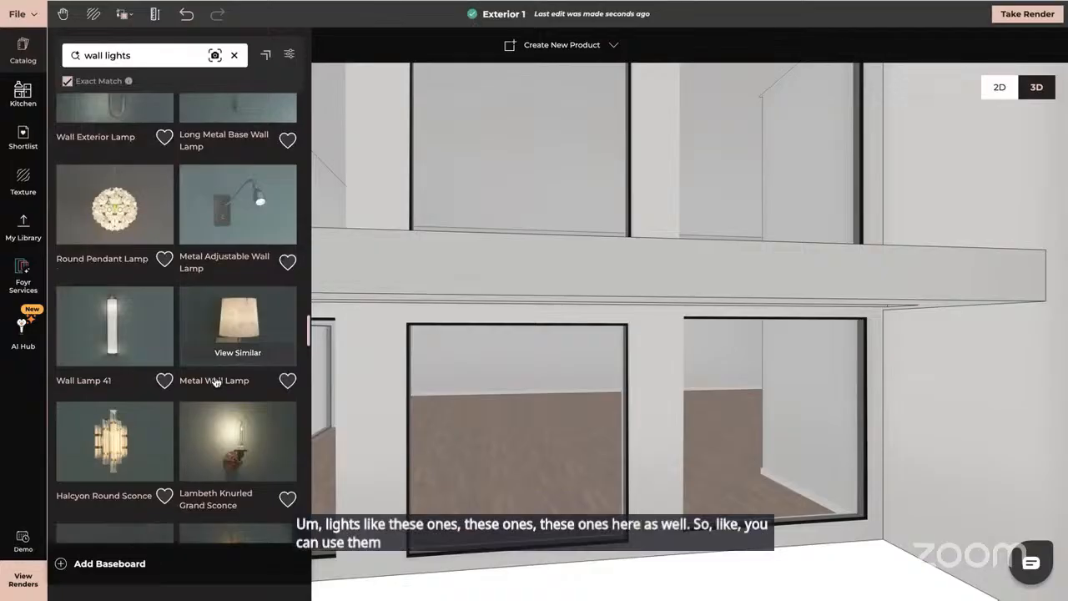
scroll(215, 381, down, 4)
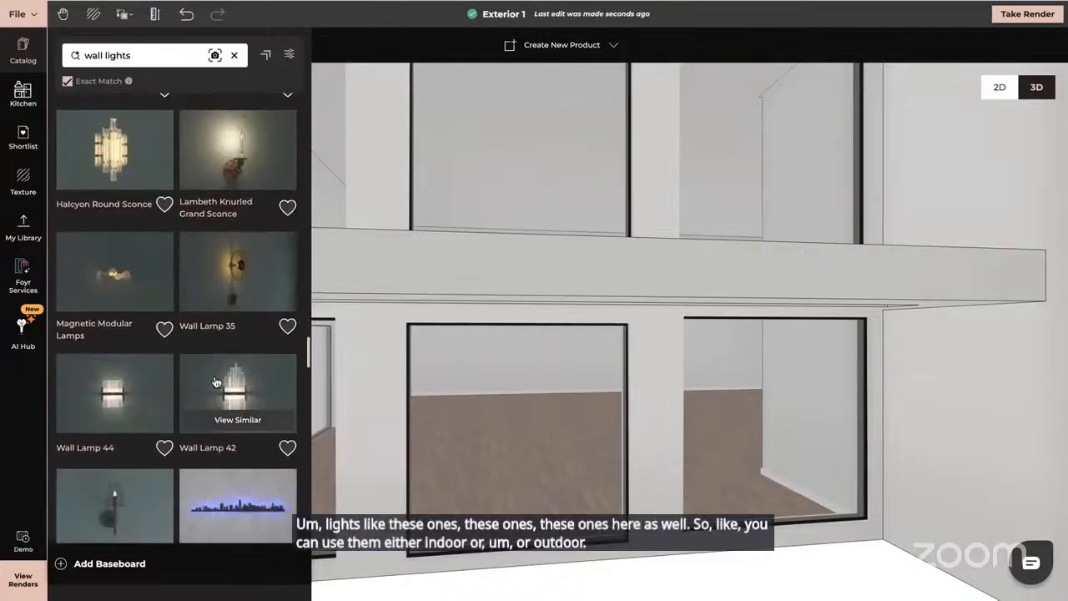
scroll(215, 381, down, 3)
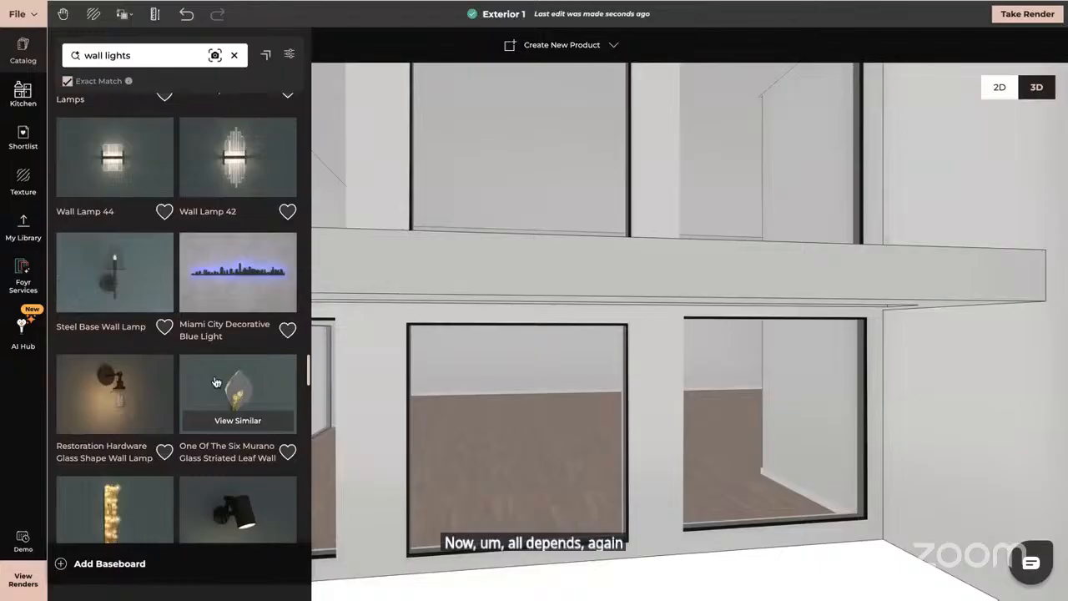
scroll(216, 382, down, 4)
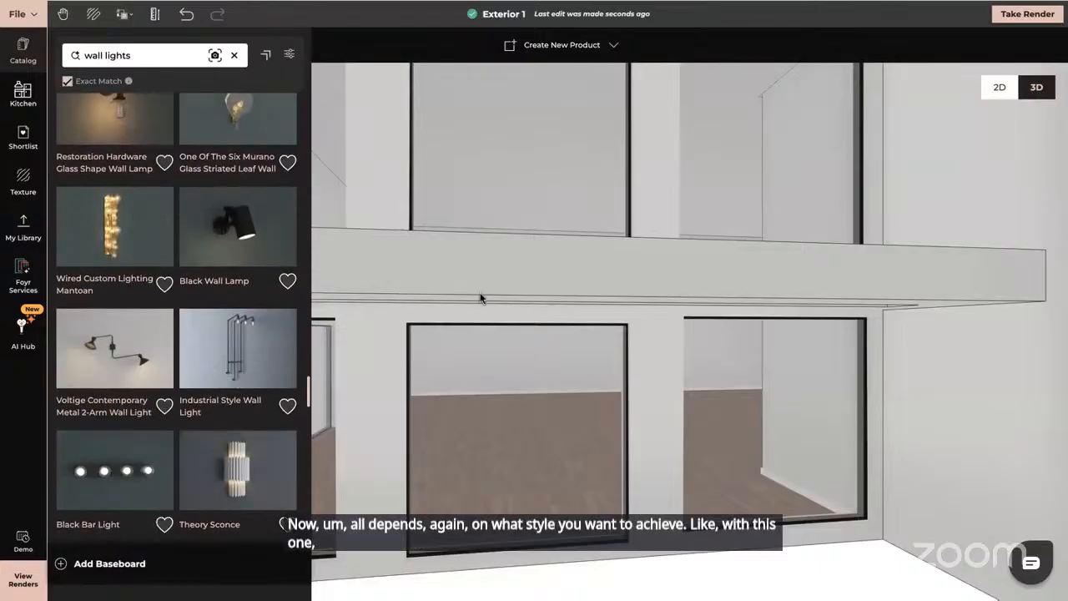
scroll(209, 355, down, 3)
scroll(203, 356, down, 3)
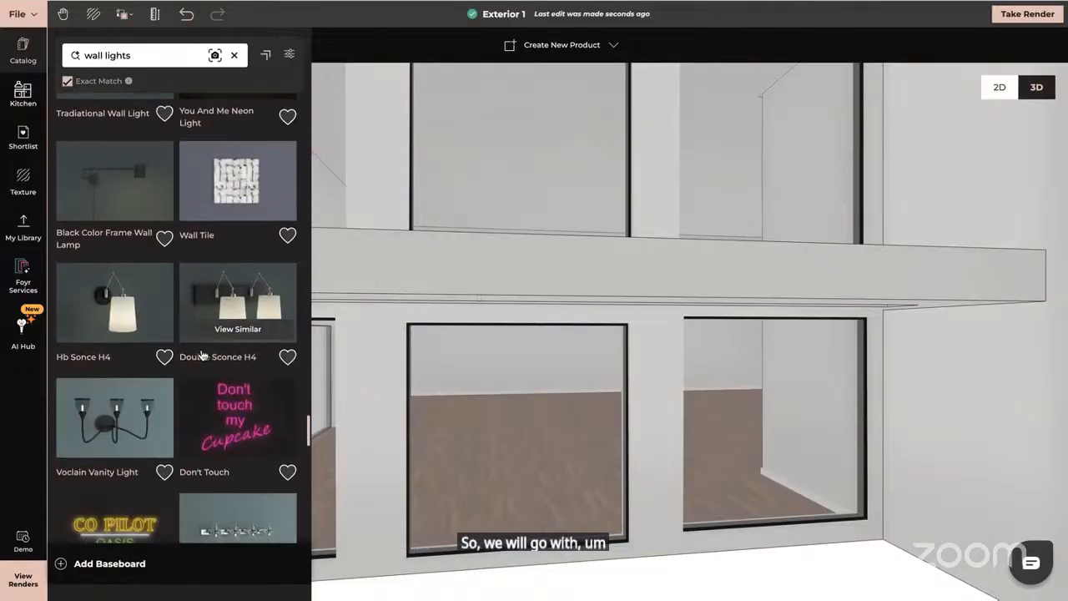
scroll(201, 356, down, 3)
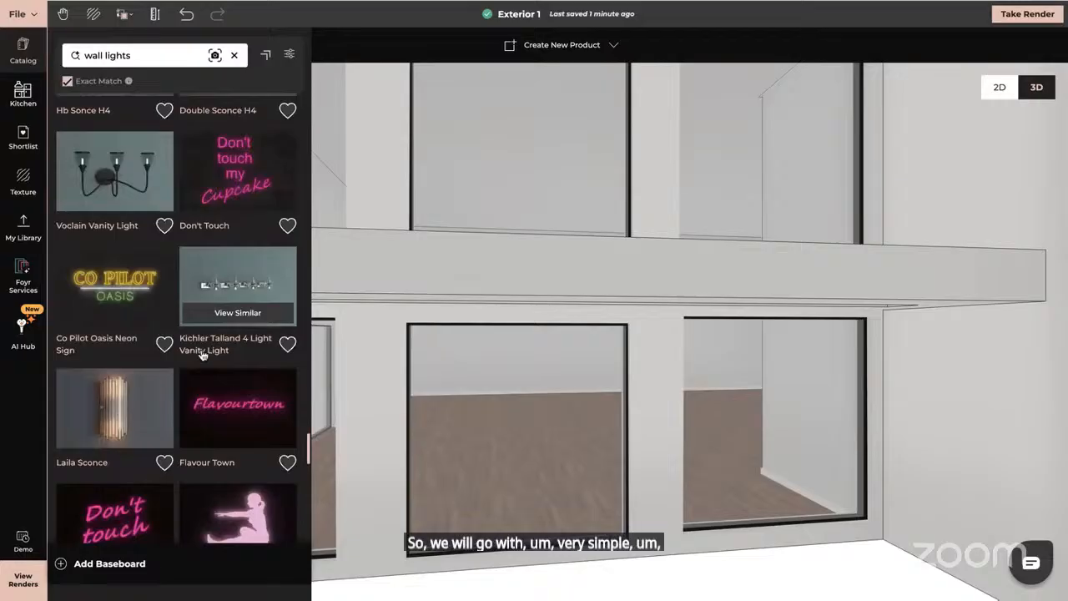
scroll(201, 355, down, 4)
scroll(202, 356, down, 4)
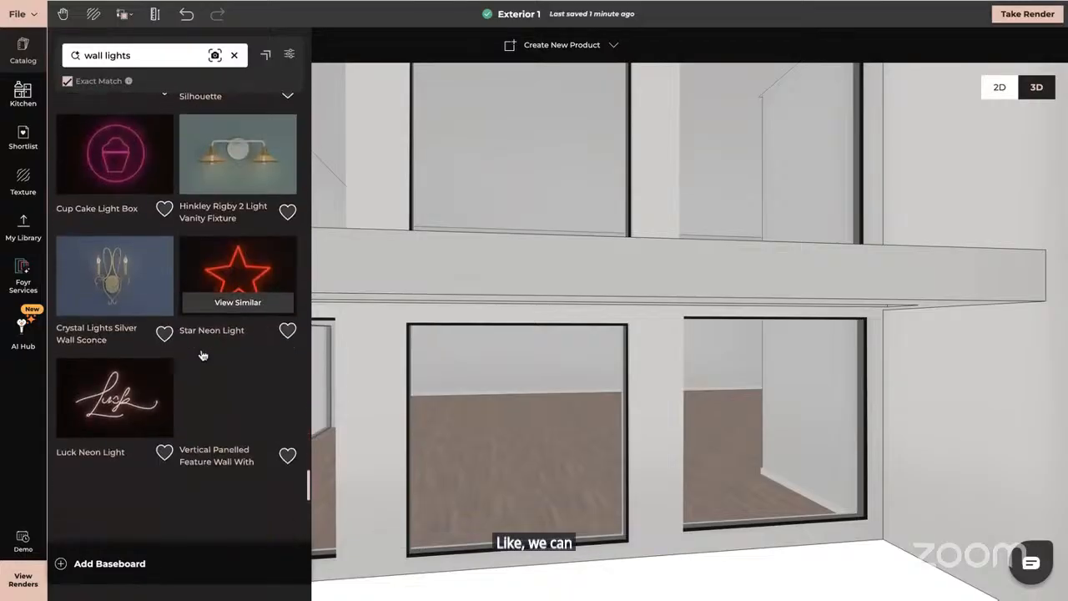
scroll(202, 356, down, 4)
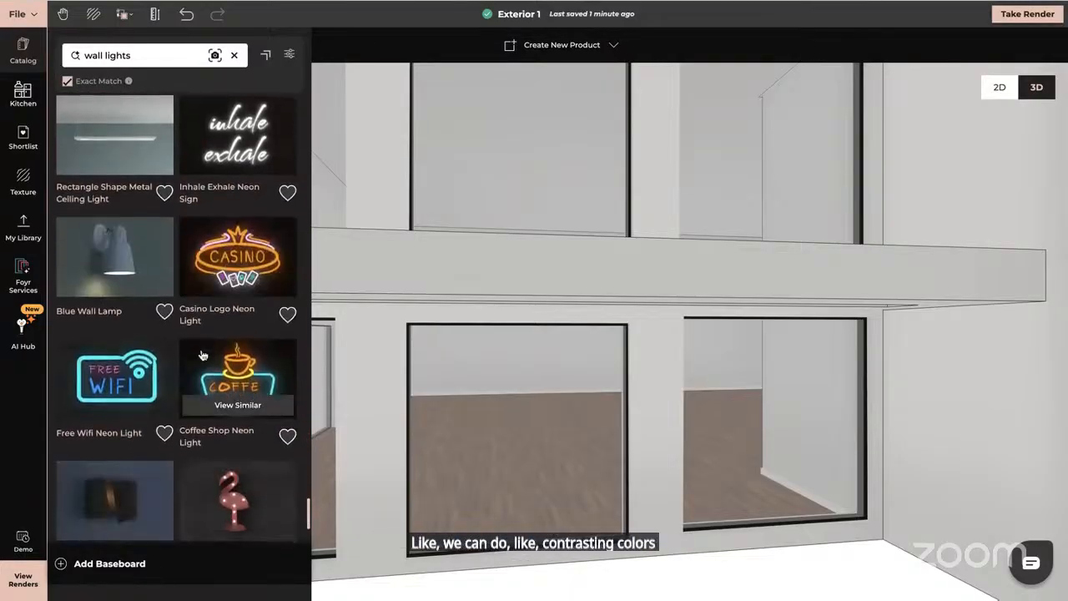
scroll(201, 356, down, 2)
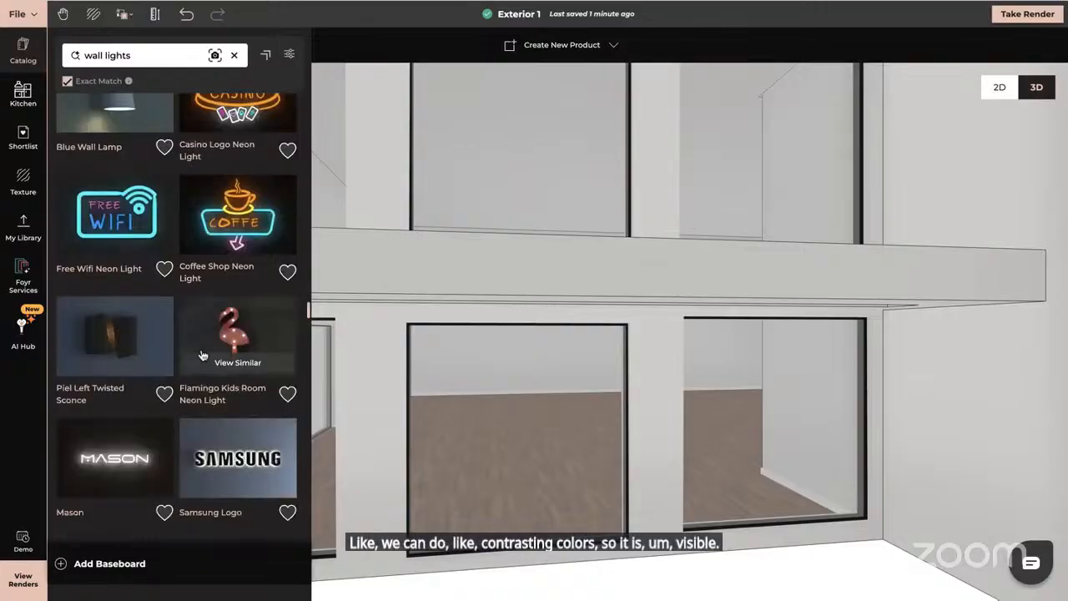
scroll(201, 354, down, 10)
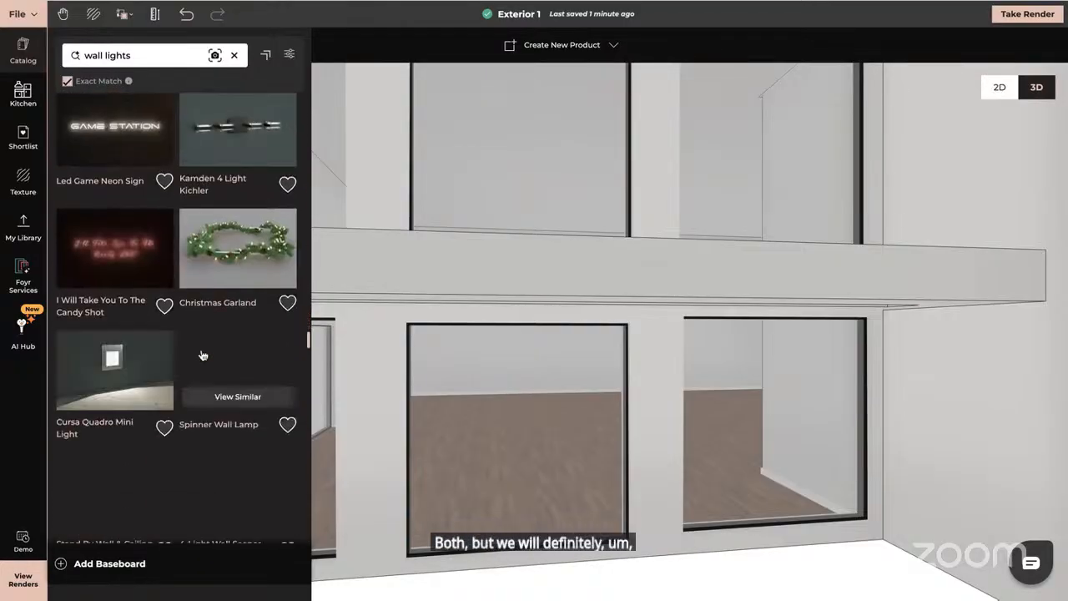
scroll(202, 355, down, 1)
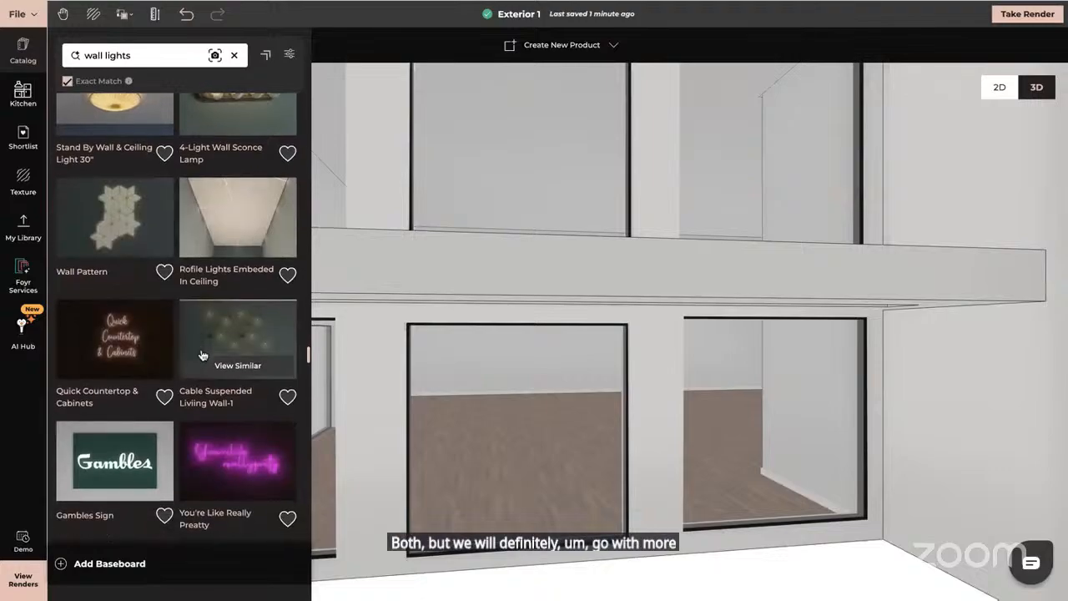
scroll(202, 356, down, 3)
scroll(201, 356, down, 10)
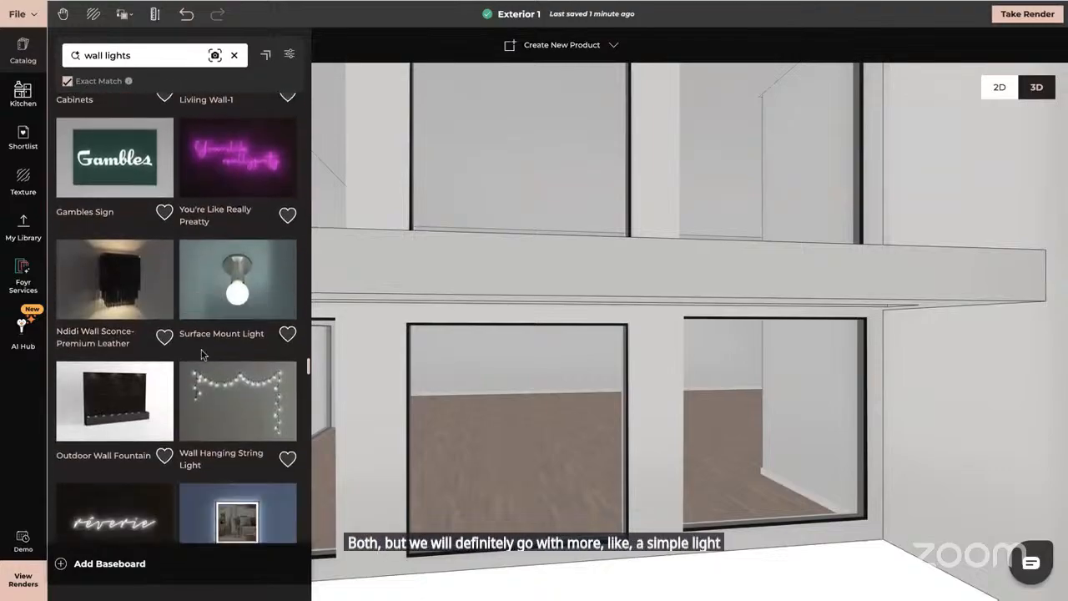
scroll(202, 355, down, 10)
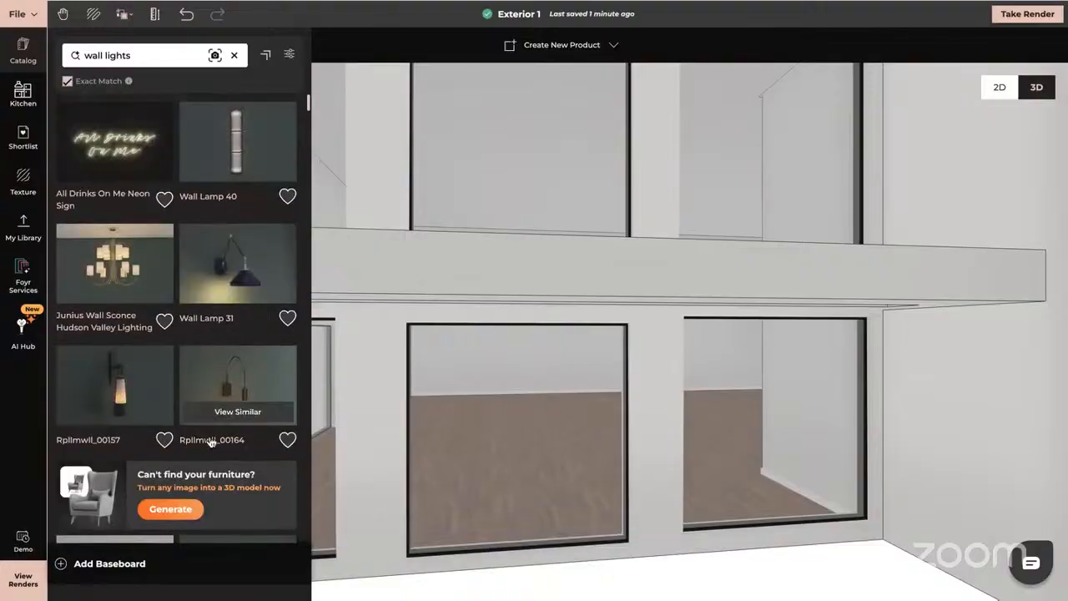
scroll(211, 442, down, 10)
scroll(211, 443, down, 5)
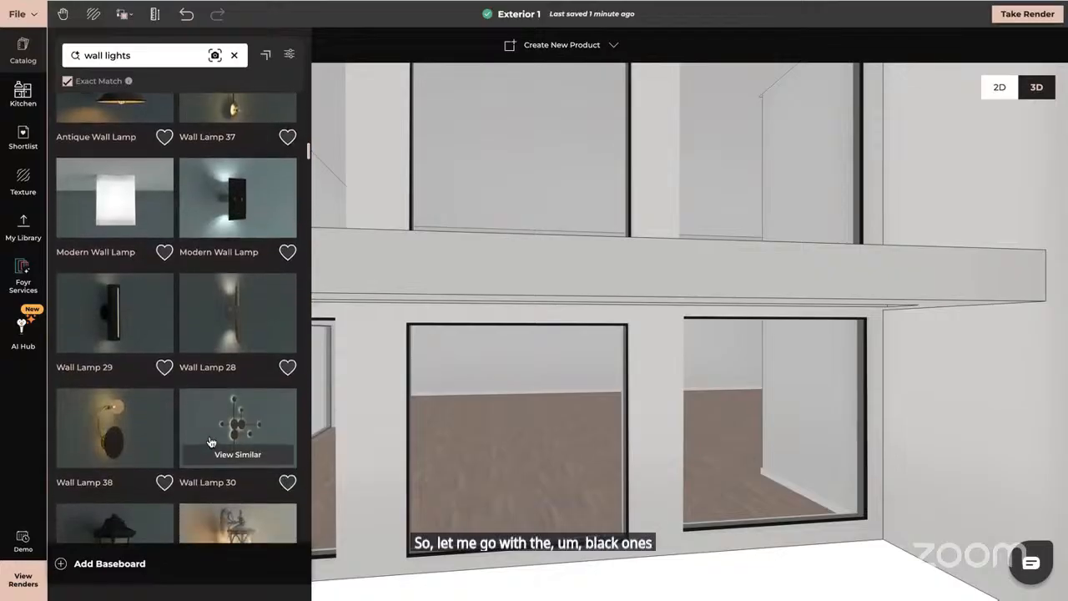
- Place Wall Lamp 29 from the catalog on the ground-floor wall between the left and middle windows
scroll(211, 442, down, 1)
click(105, 291)
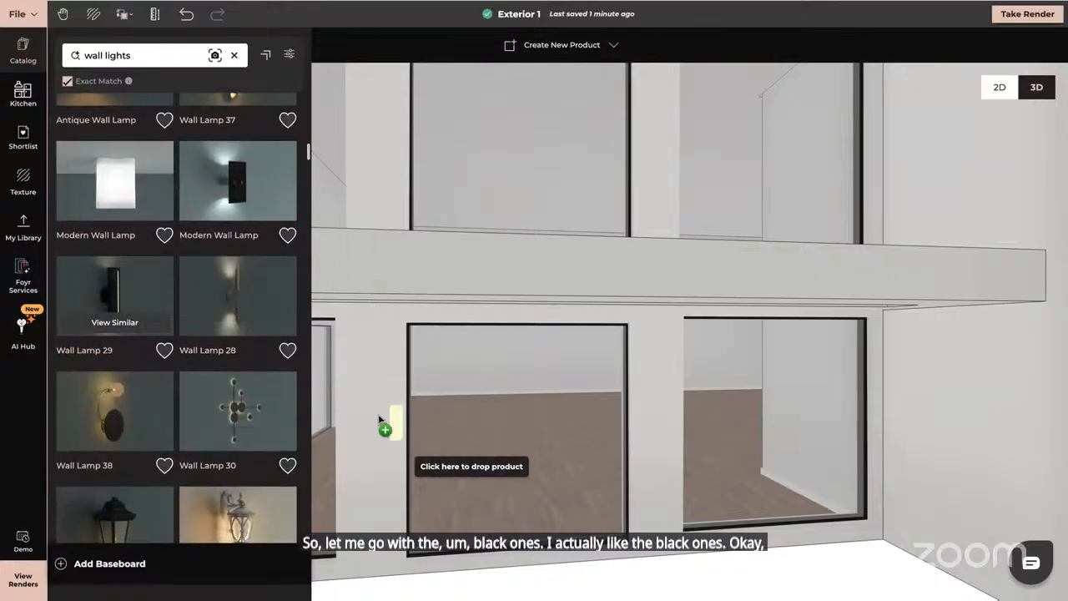
click(366, 392)
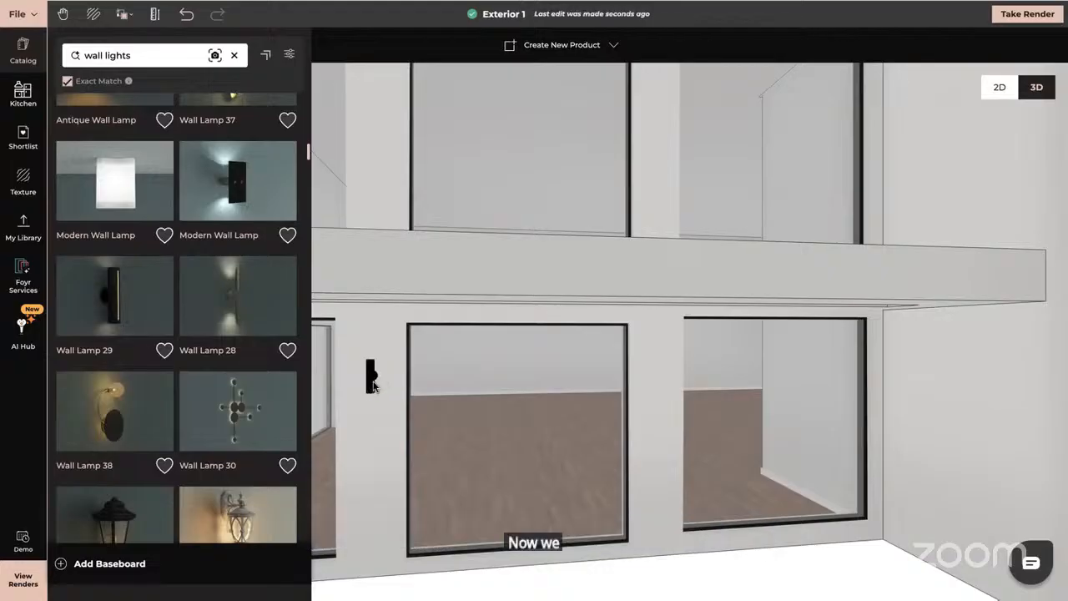
- Set the placed wall lamp's height to 0.5 m and its vertical (Y) position to 1.7 m
click(372, 384)
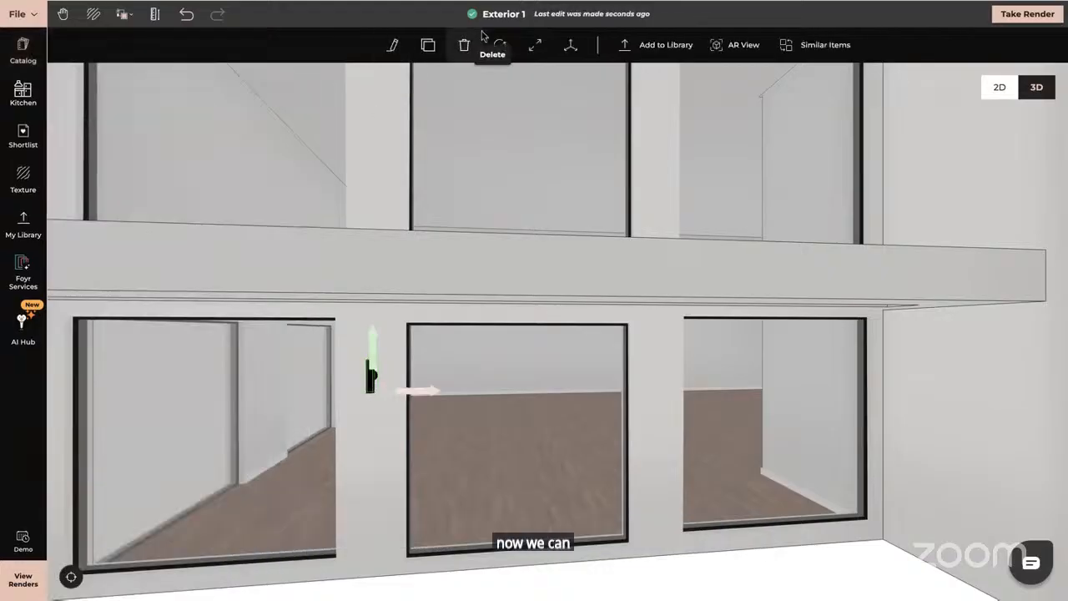
click(393, 45)
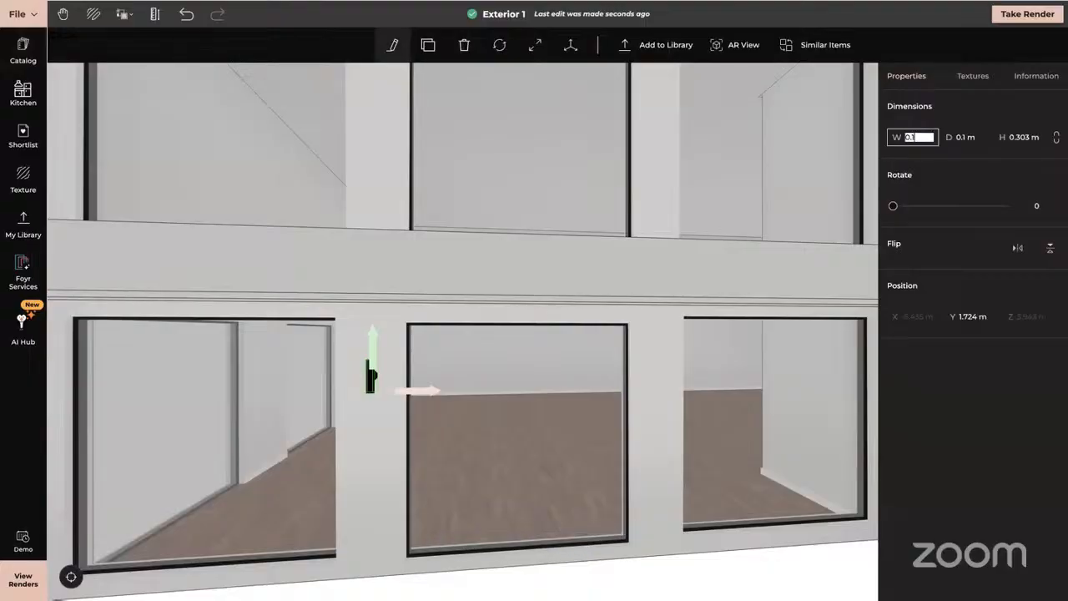
key(Tab)
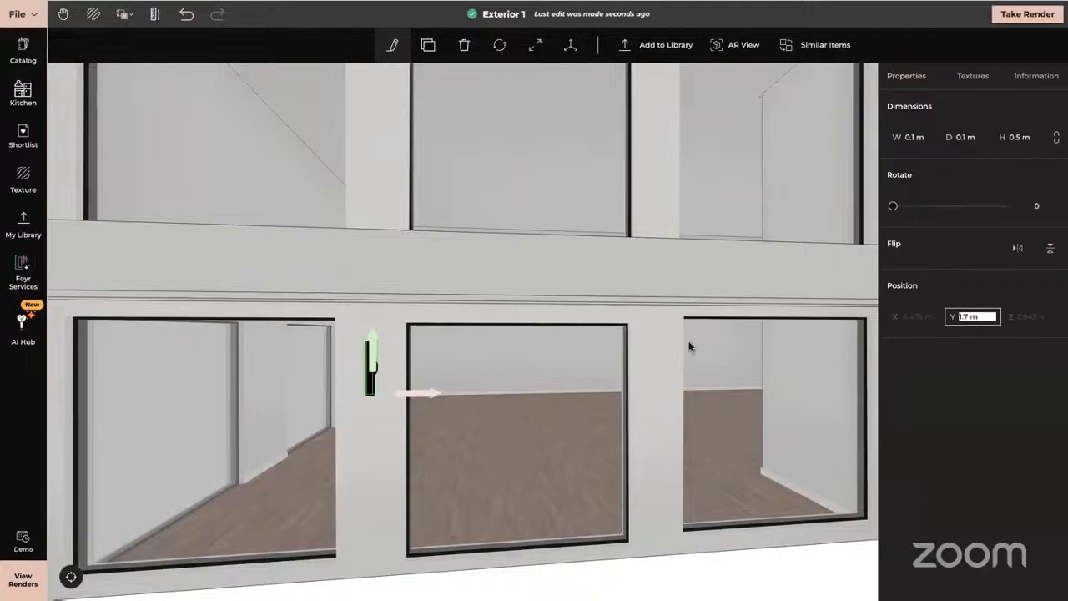
- Clone the wall lamp onto the ground-floor wall between the middle and right windows and set its Y position to 1.7 m
scroll(658, 501, down, 10)
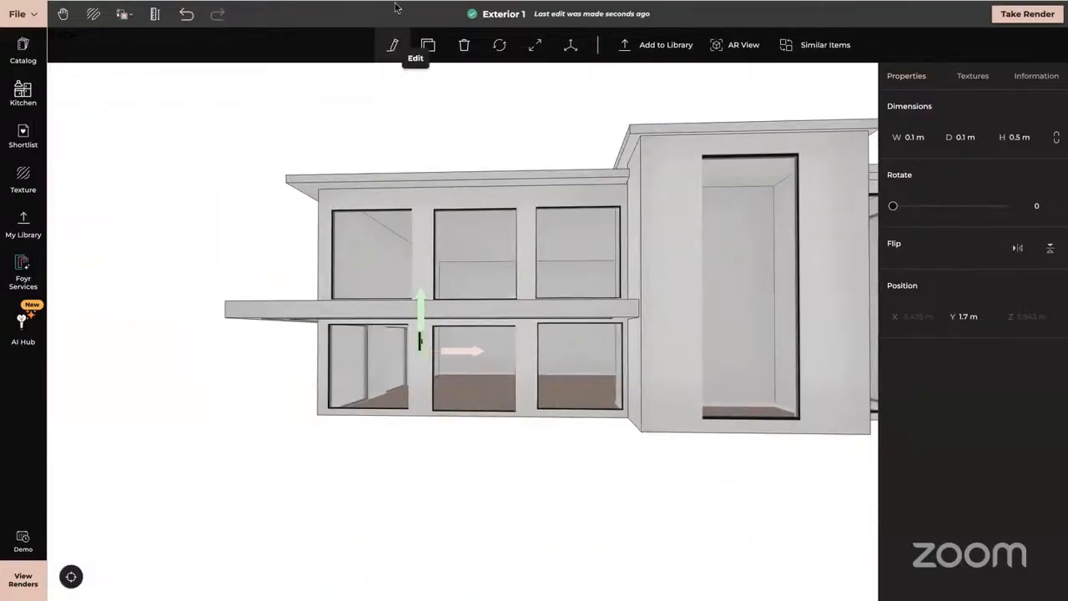
click(428, 44)
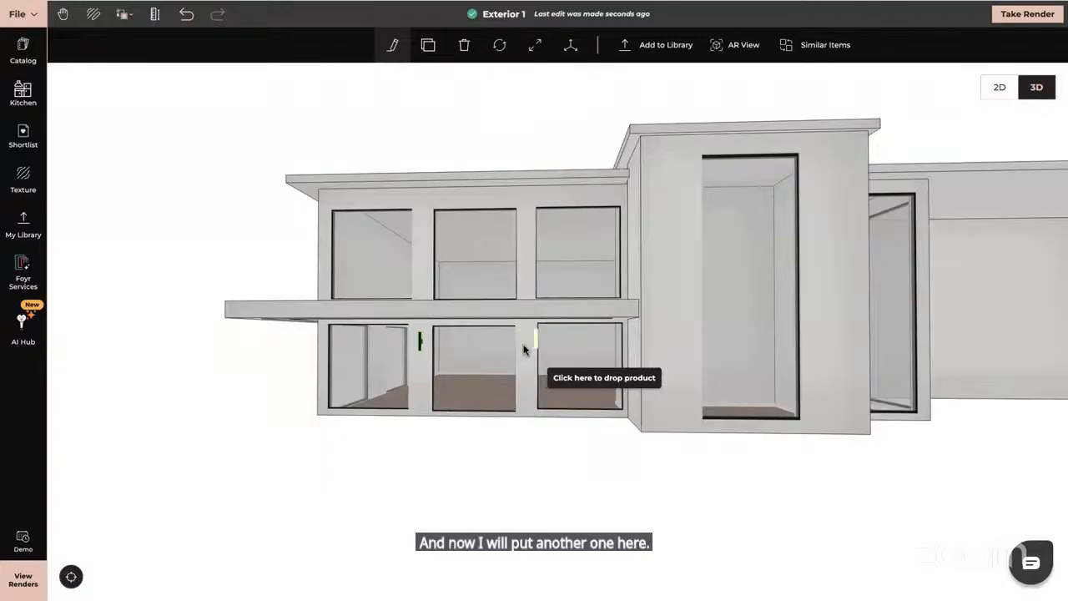
scroll(520, 349, up, 5)
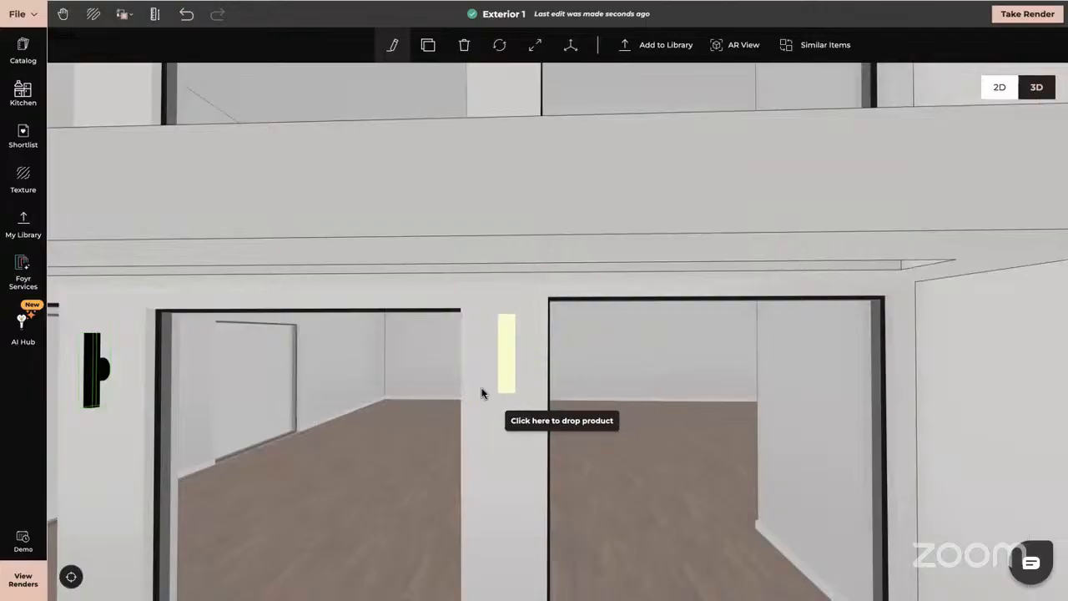
click(478, 398)
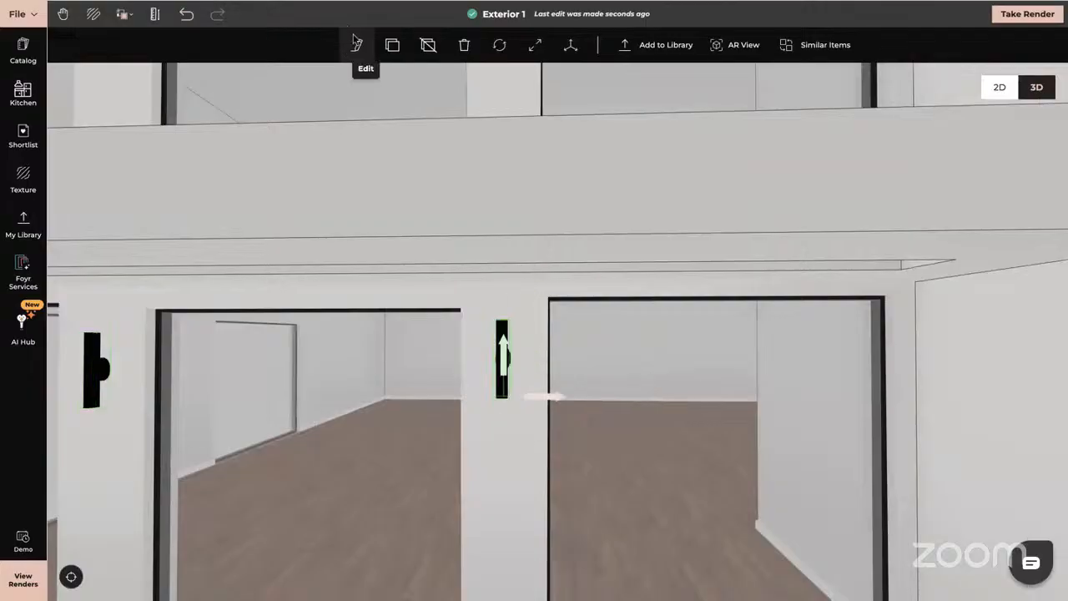
click(356, 45)
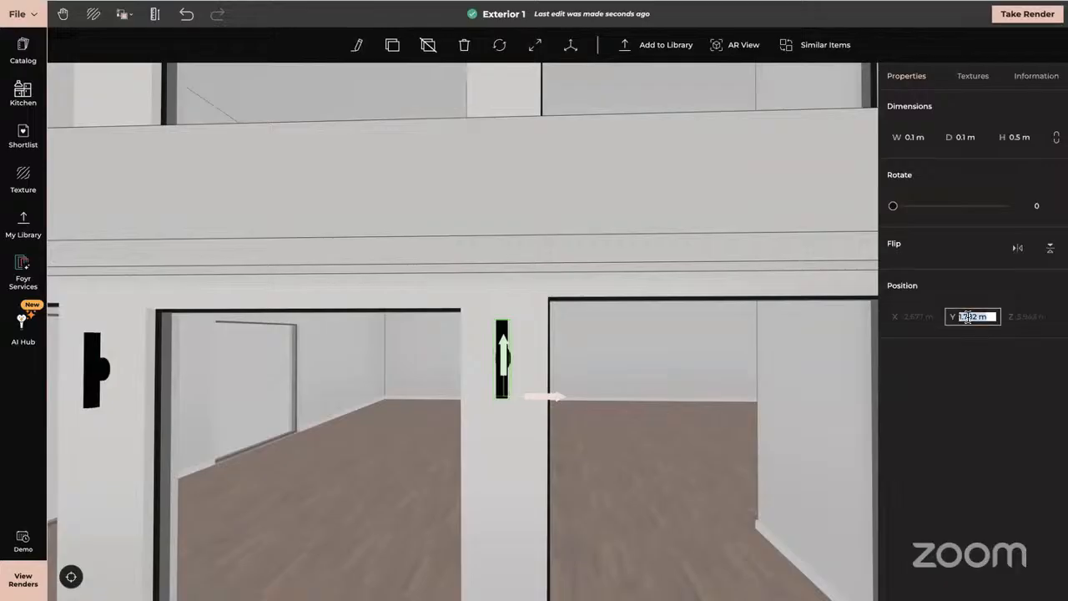
text(1.)
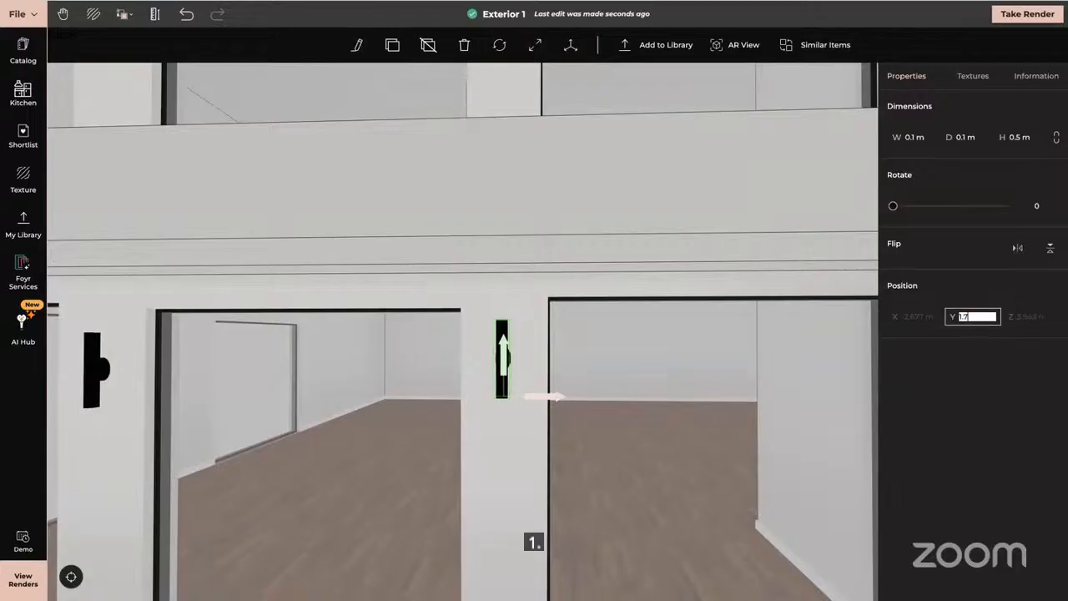
text(7)
- Clone the wall lamp onto the upper-floor wall between the left and middle windows and set its Y position to 4.7 m
scroll(720, 436, down, 5)
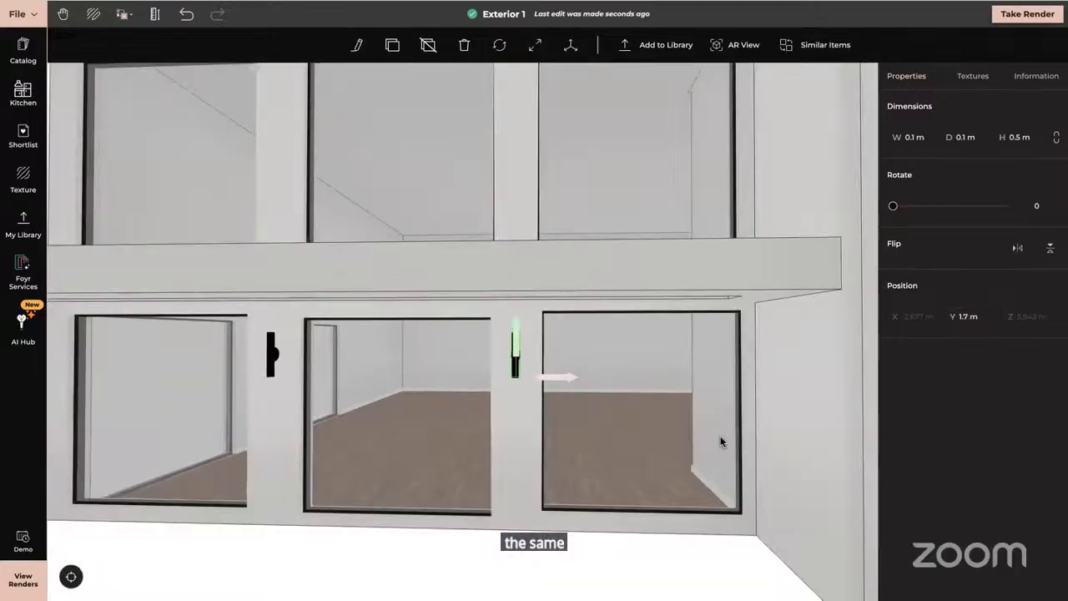
click(720, 436)
drag(700, 422, 499, 451)
click(524, 486)
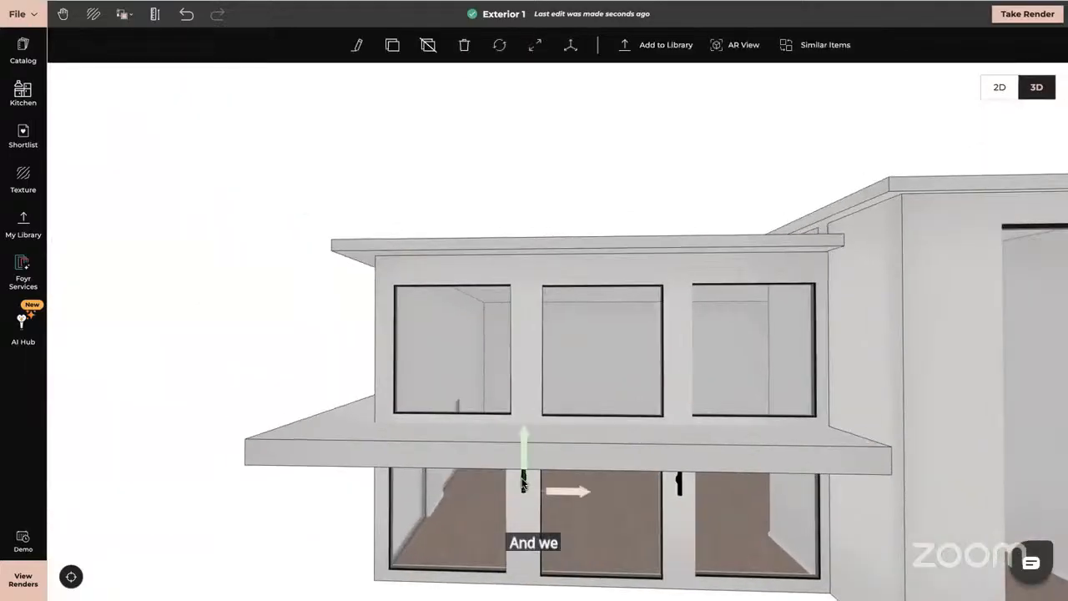
click(392, 44)
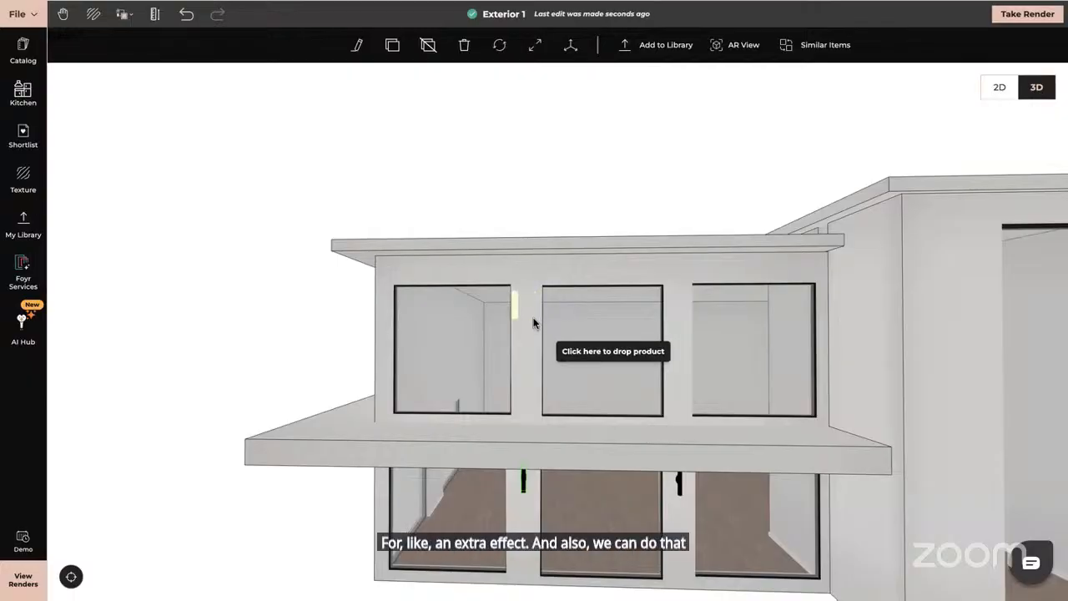
scroll(538, 324, up, 3)
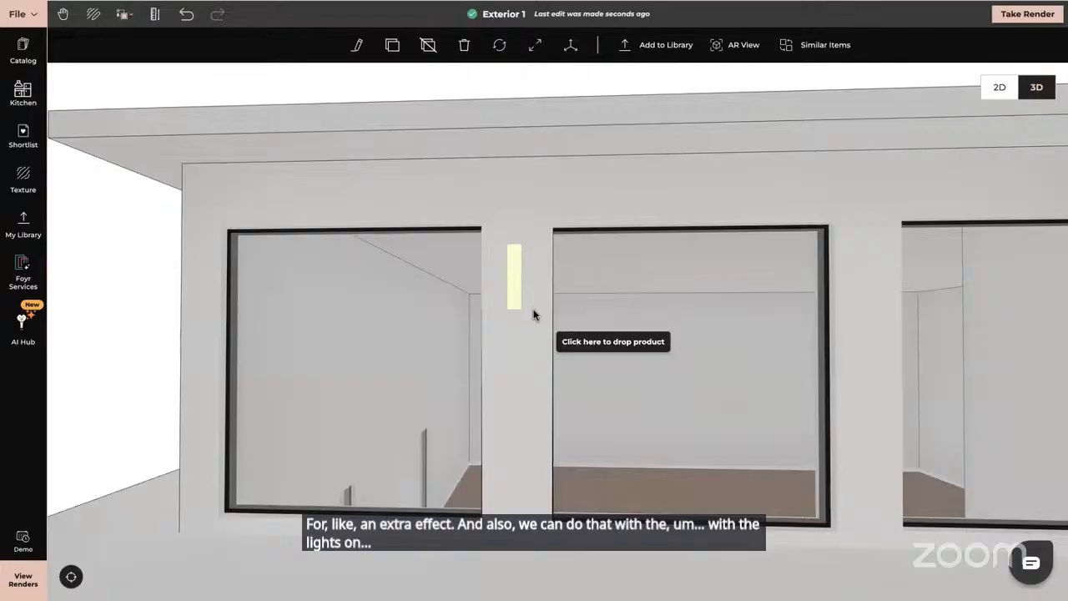
click(534, 313)
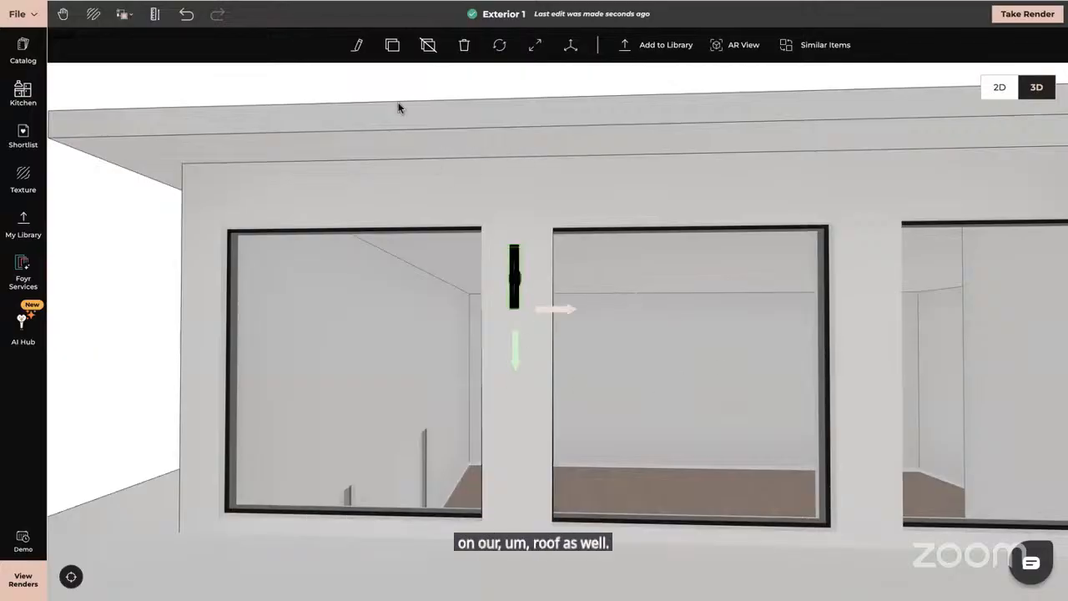
click(357, 44)
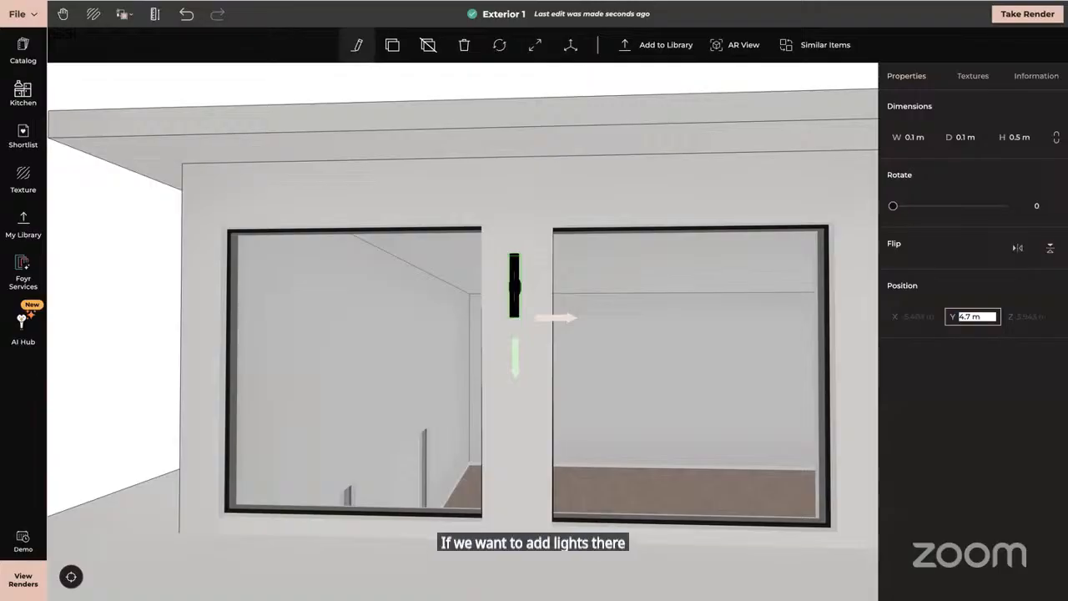
- Clone the upper-floor lamp onto the wall between the middle and right windows, set its Y position to 4.7 m, and deselect it
right_drag(745, 376, 680, 372)
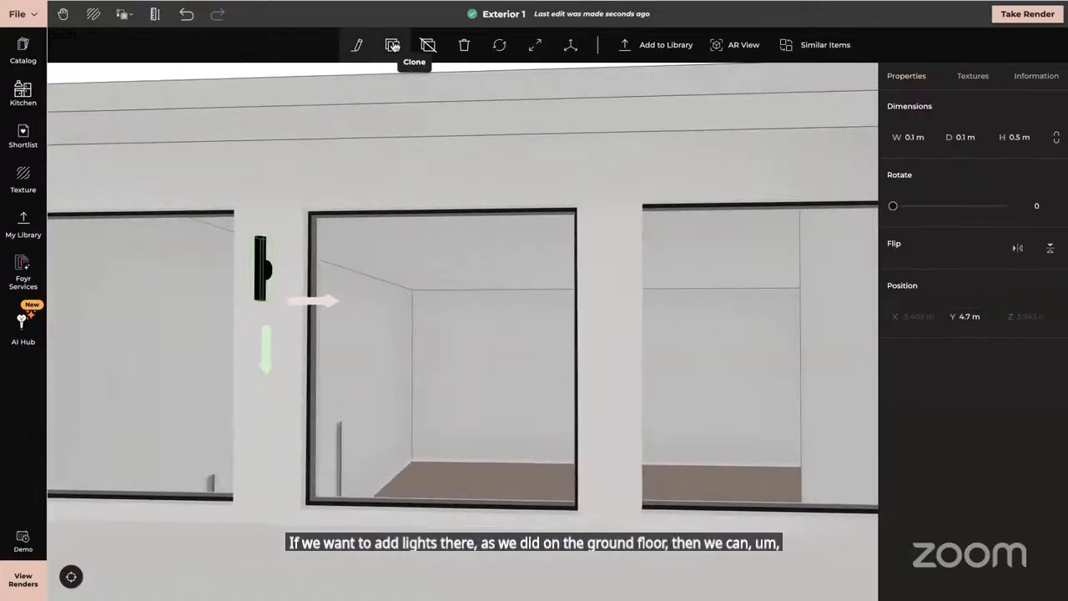
click(392, 45)
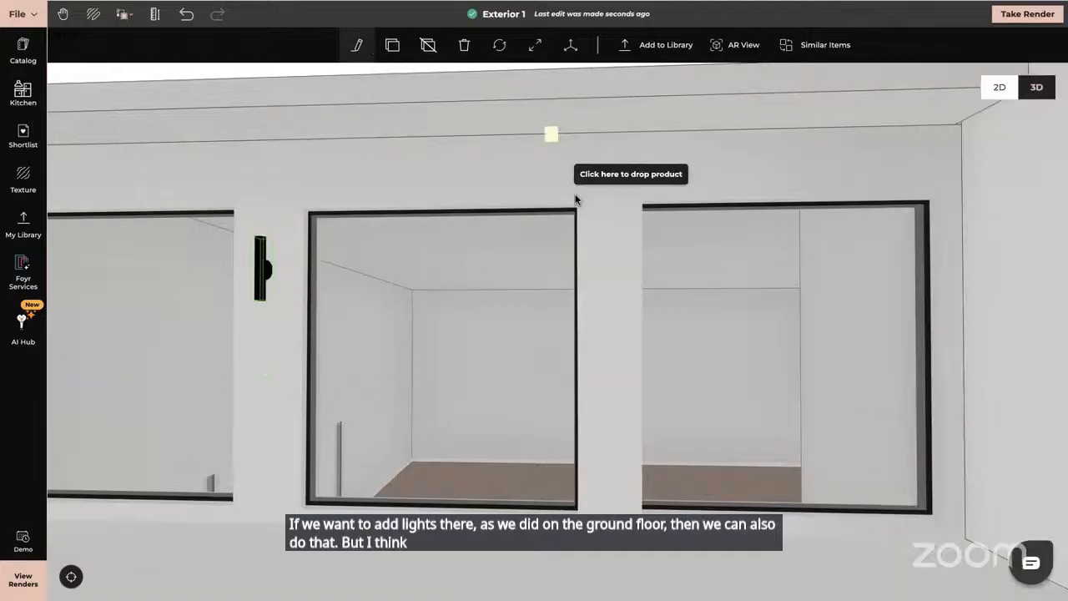
click(607, 292)
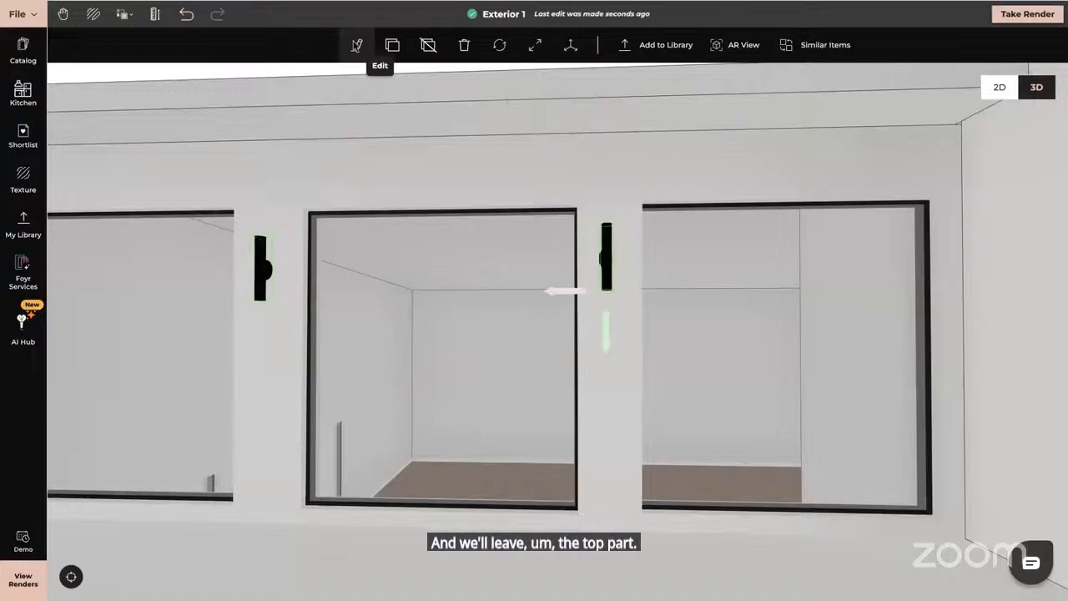
click(356, 45)
click(968, 315)
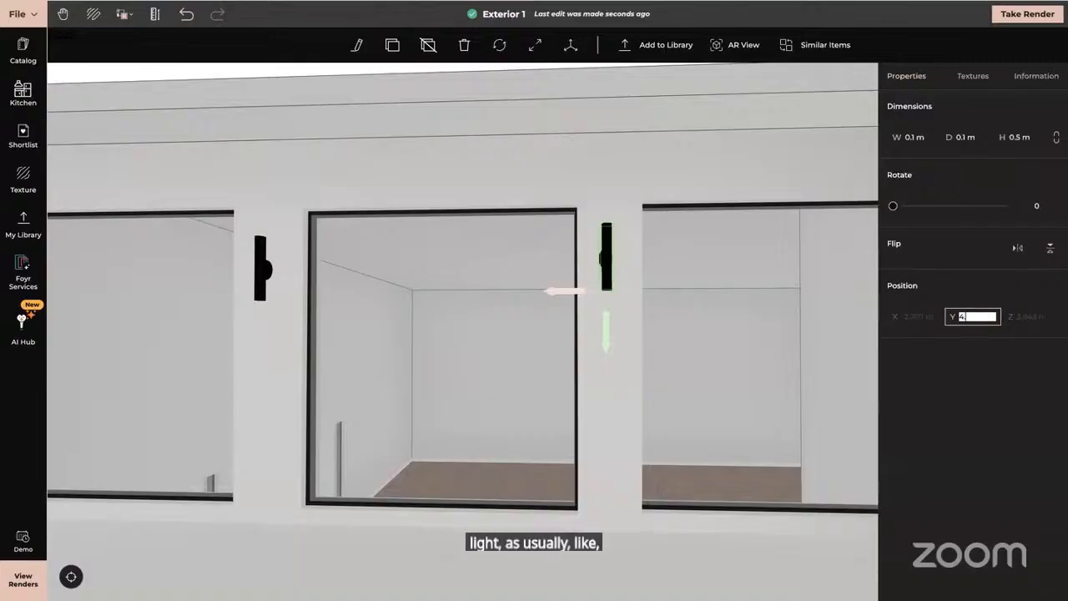
key(Return)
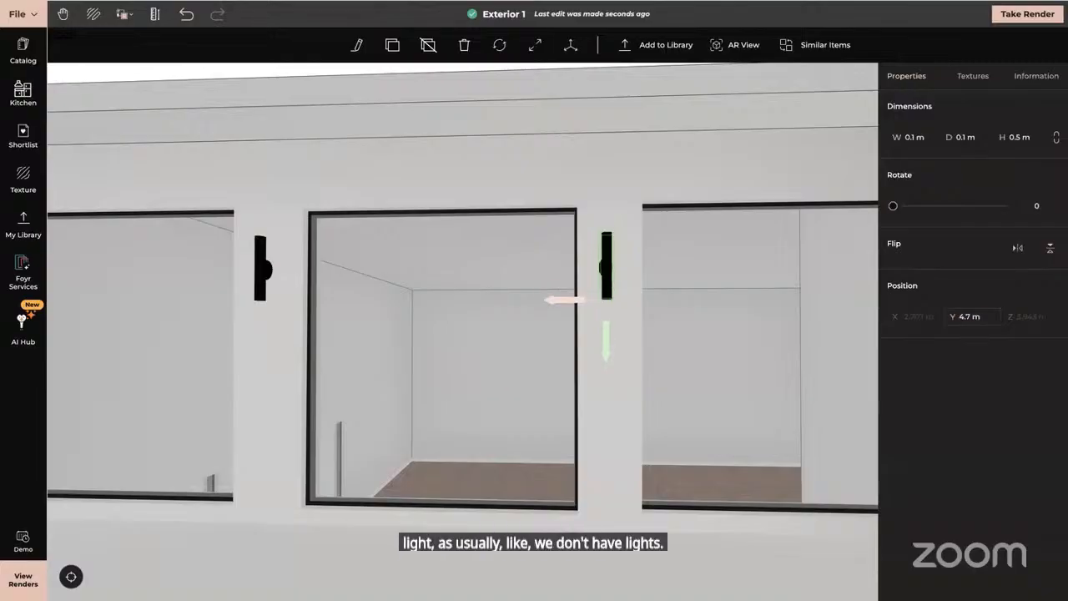
click(65, 398)
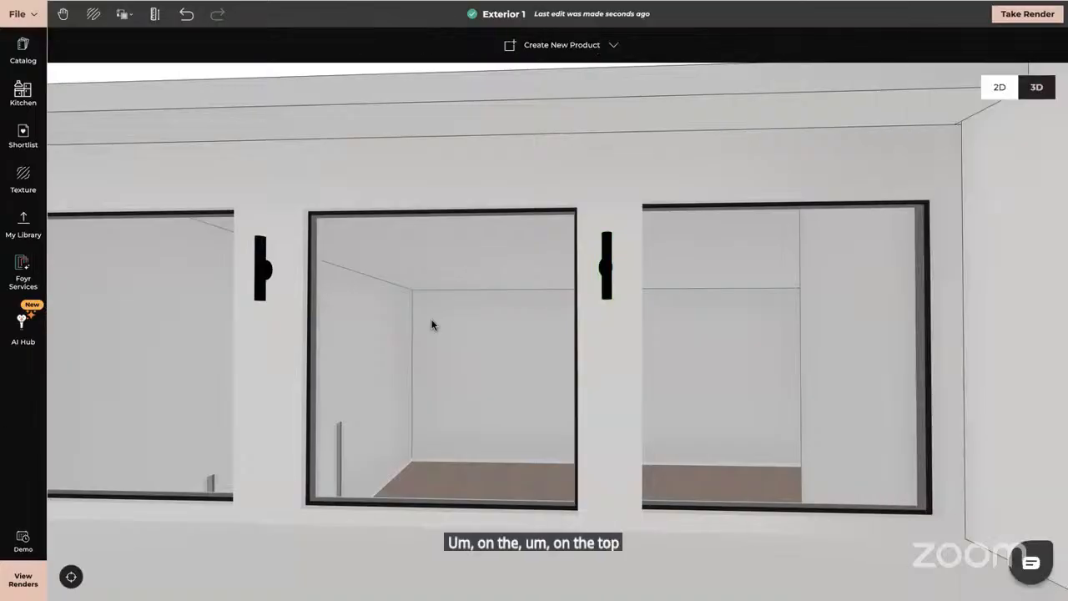
- In the 2D floor plan, draw boundary walls from the house's upper-left corner, about 9.6 m outward to the left and about 25.5 m down
scroll(508, 338, down, 6)
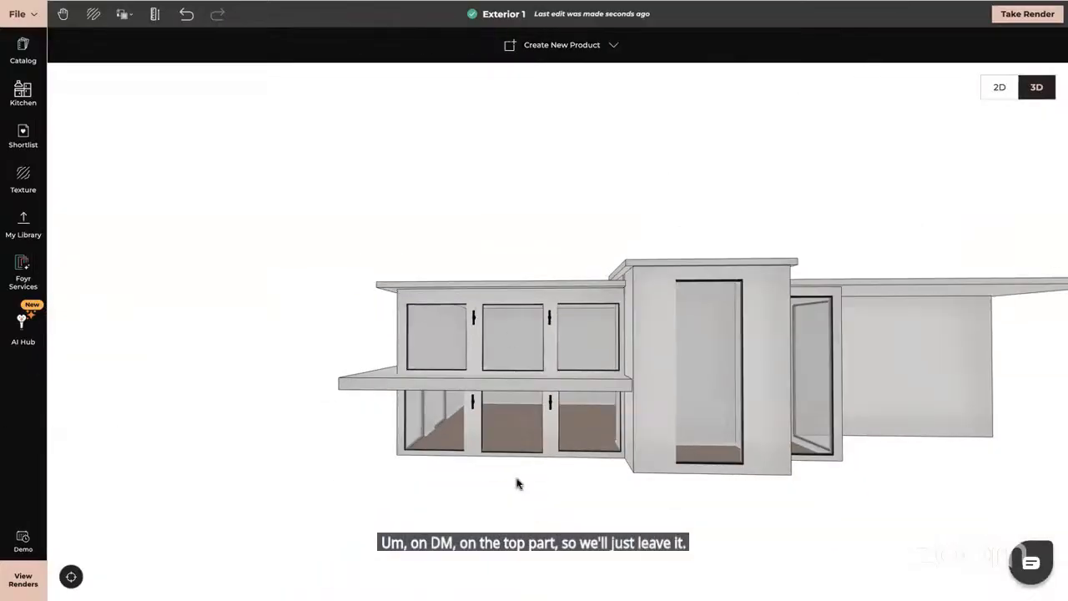
scroll(517, 483, up, 2)
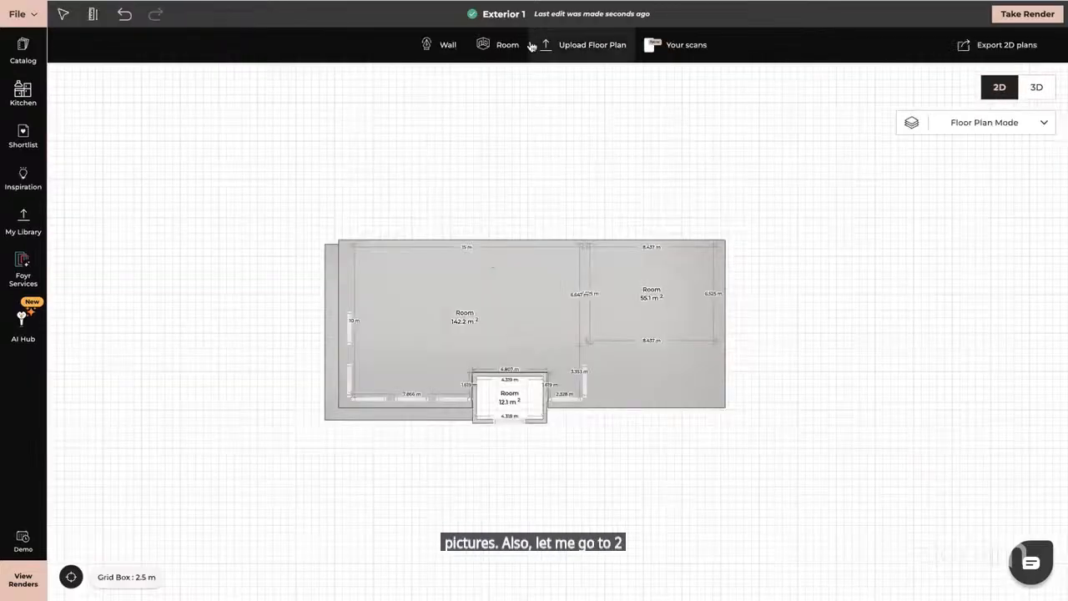
click(504, 48)
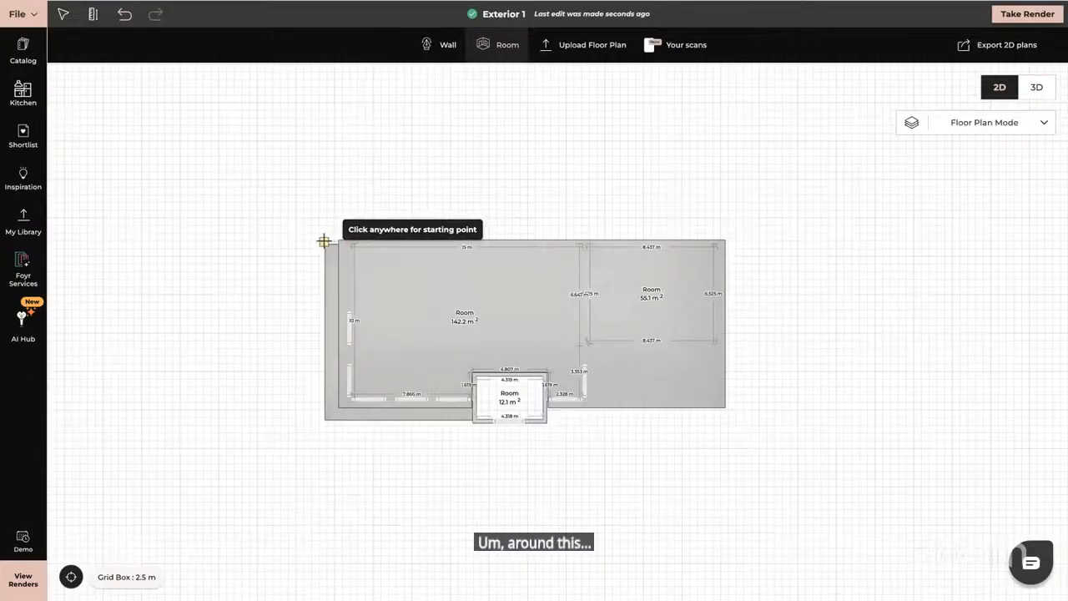
key(Escape)
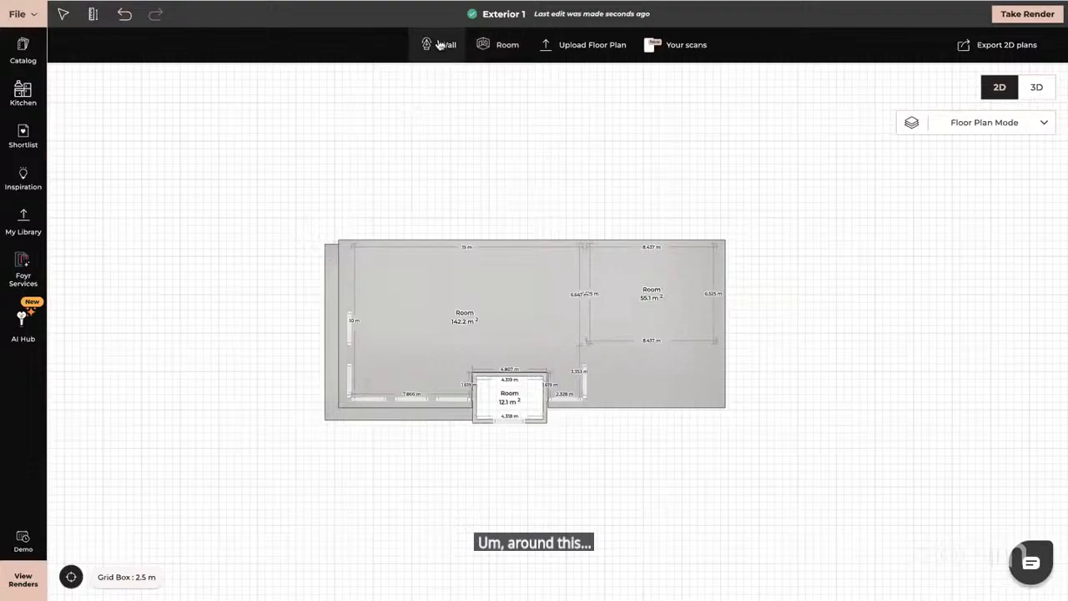
click(438, 46)
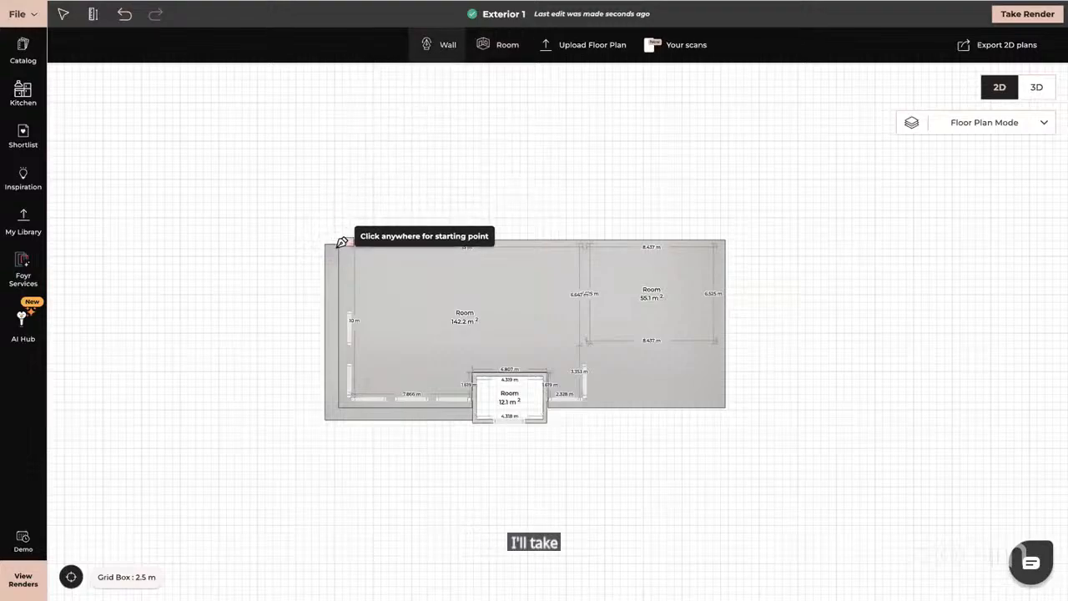
click(339, 241)
click(198, 241)
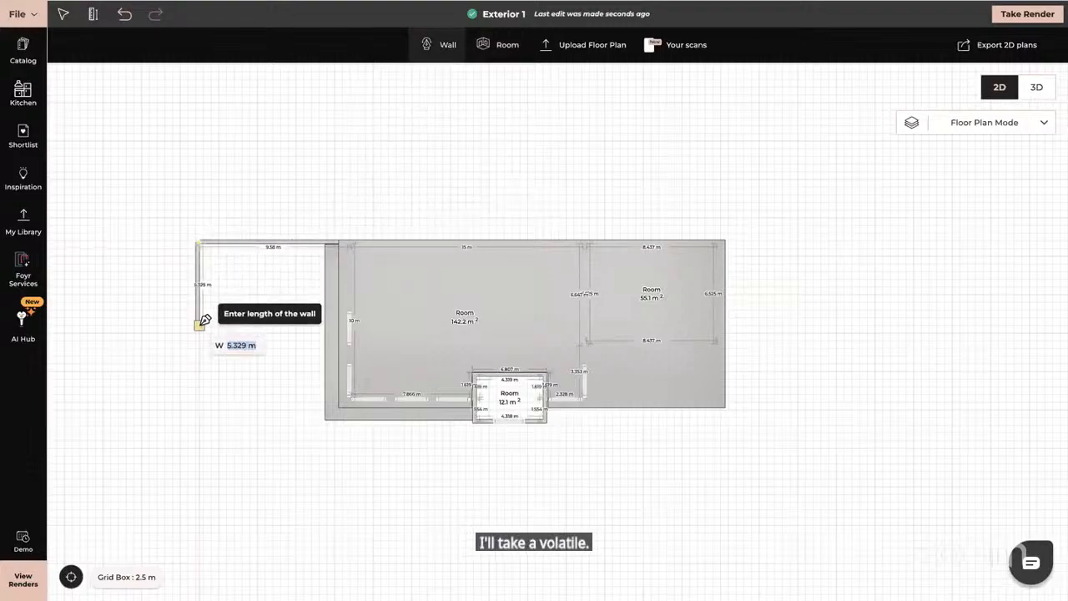
right_drag(198, 391, 209, 197)
click(210, 435)
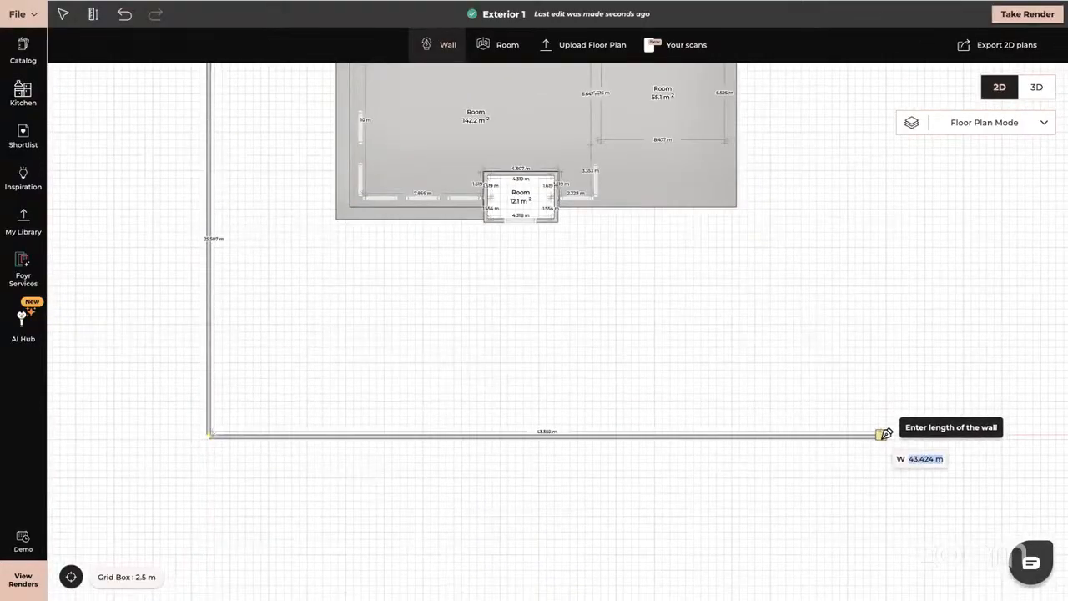
- Continue the boundary walls about 43.4 m to the right, about 25.6 m up, and about 11.7 m back to the house's upper-right corner
right_drag(883, 434, 722, 509)
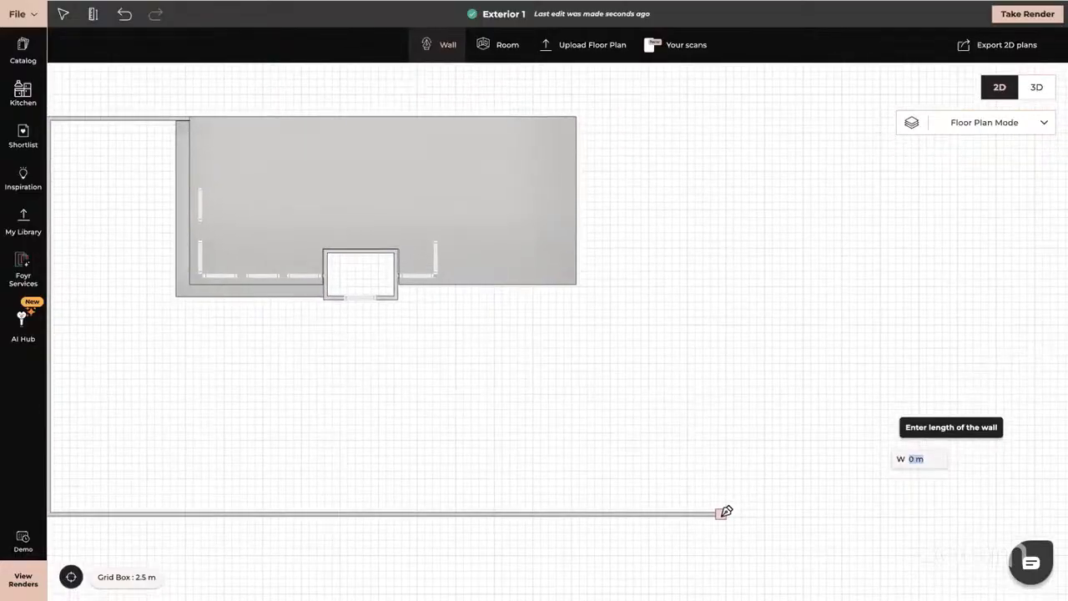
click(723, 511)
right_drag(730, 190, 715, 295)
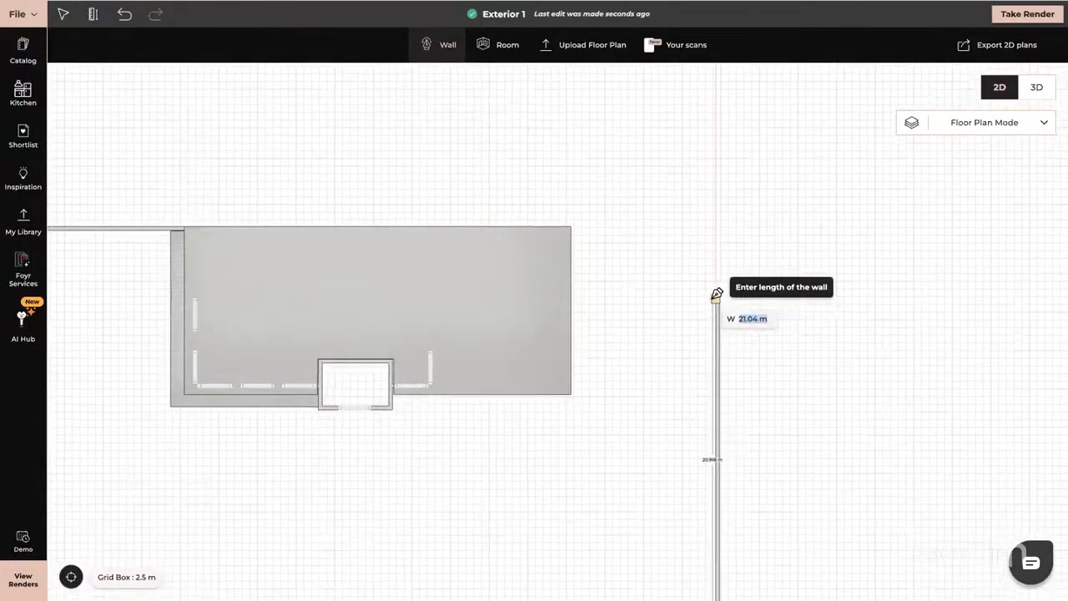
click(716, 225)
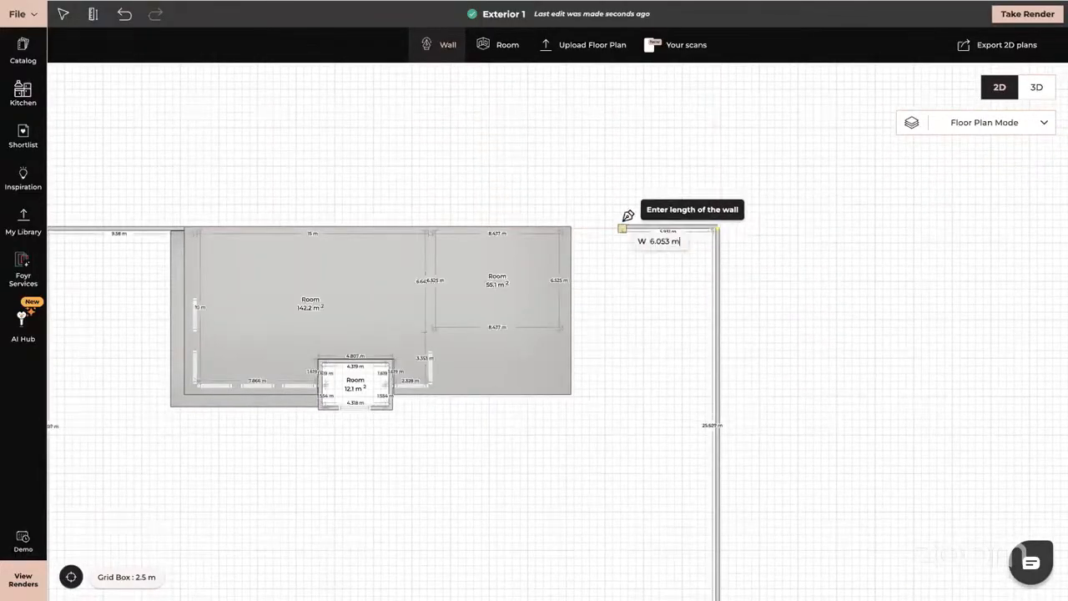
click(540, 223)
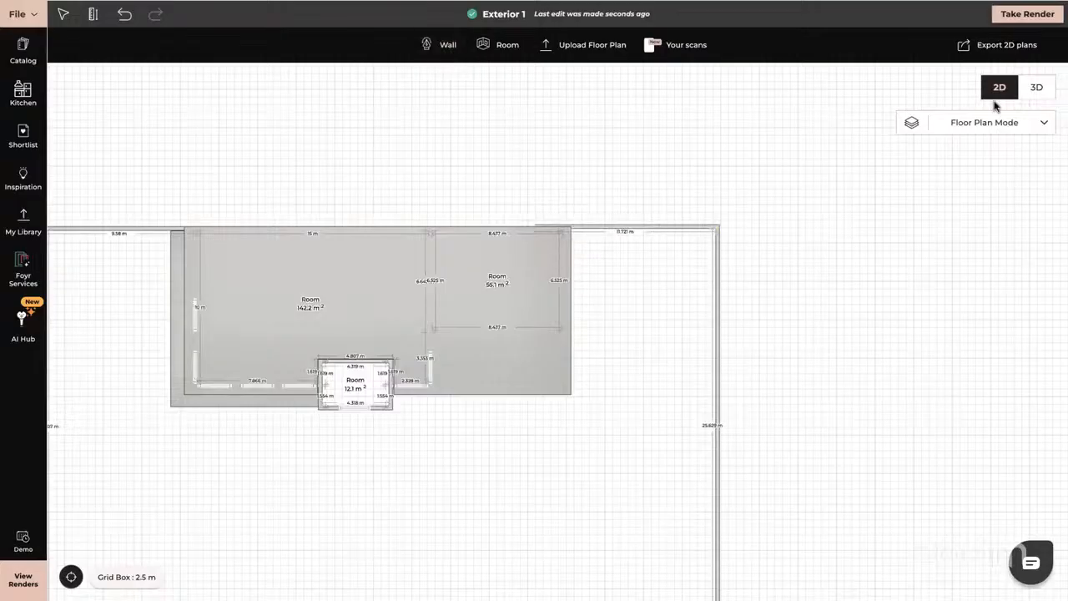
click(1039, 89)
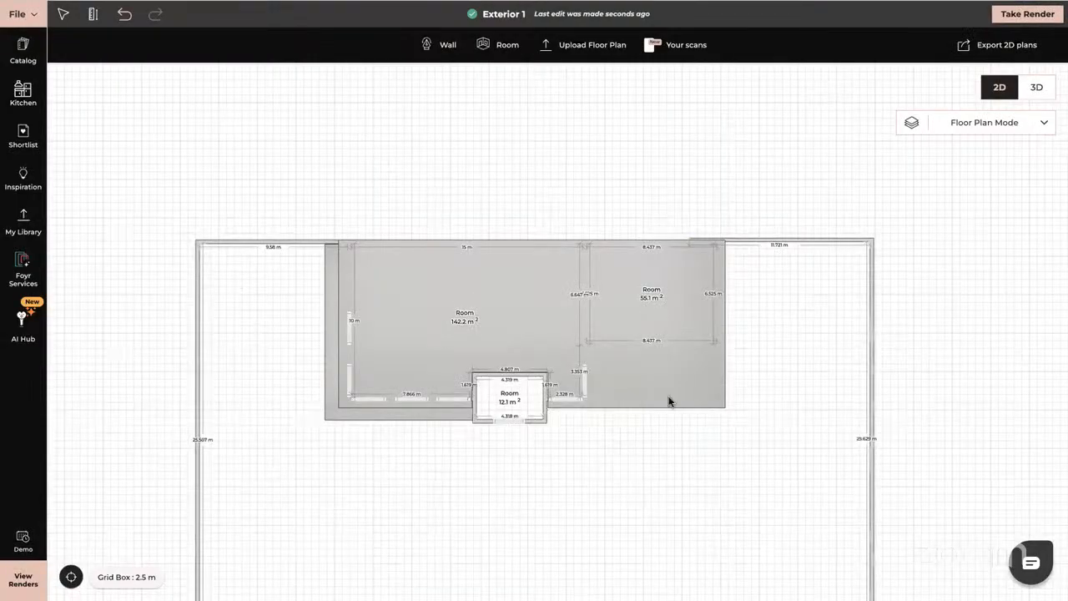
- Select the roof slab in the floor plan and turn it upright to uncover the house walls beneath it
drag(672, 390, 673, 298)
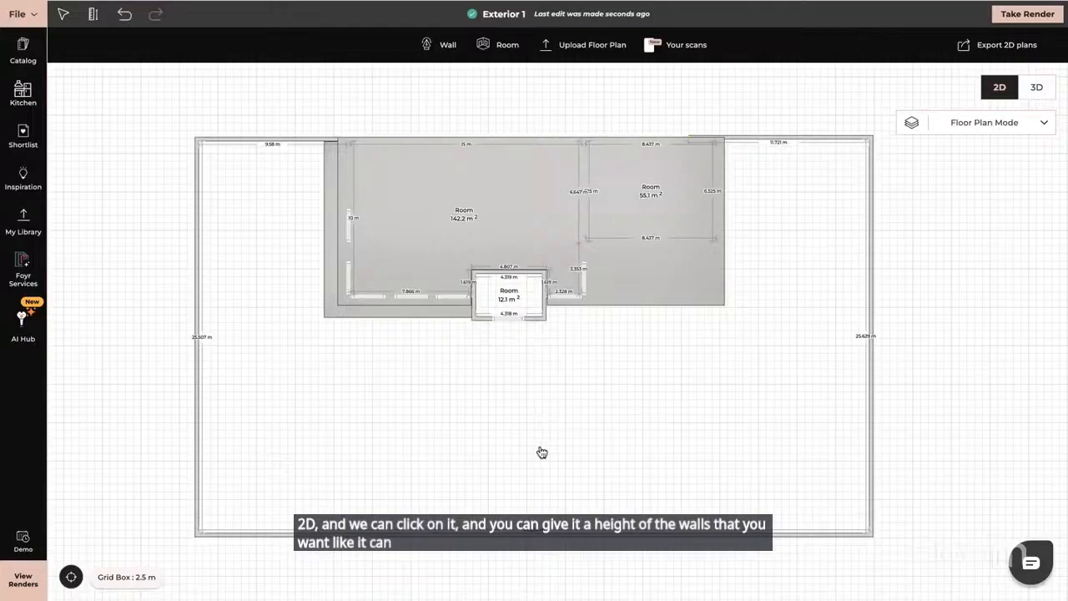
drag(543, 432, 541, 432)
drag(253, 494, 252, 494)
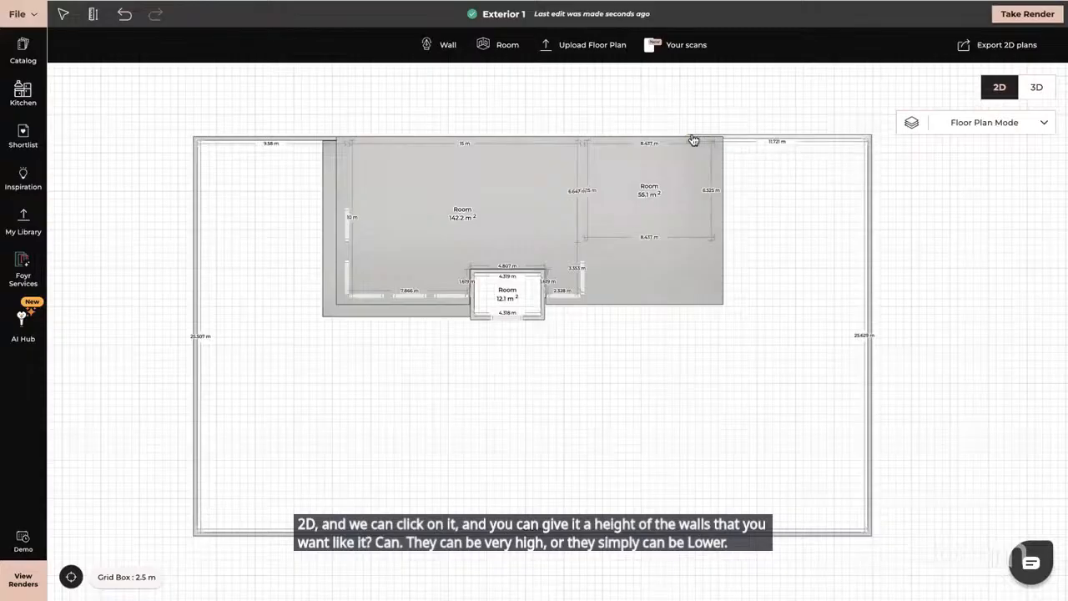
drag(754, 214, 753, 253)
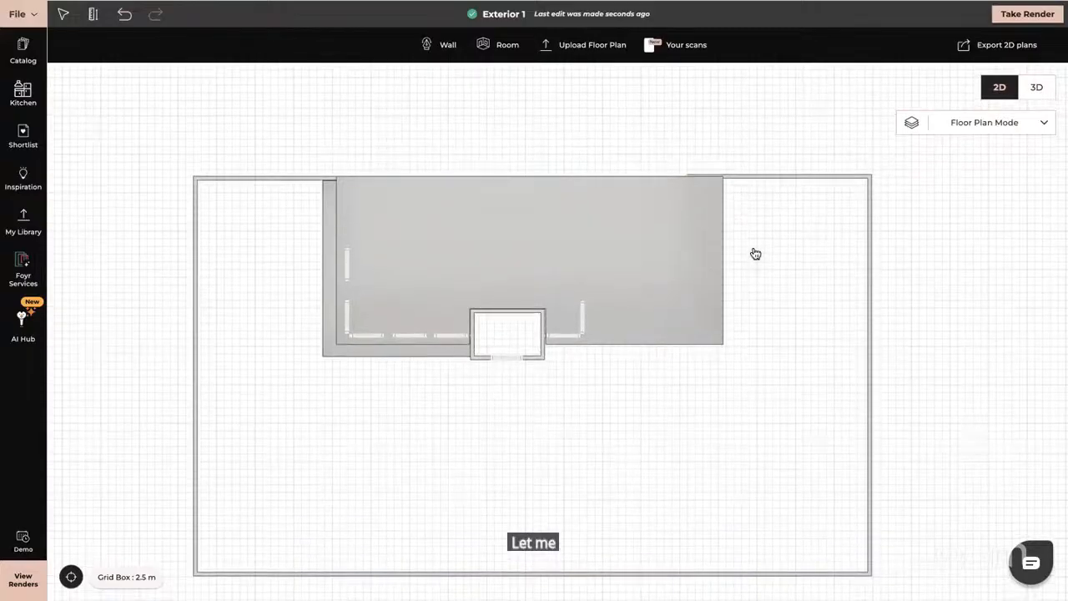
click(665, 207)
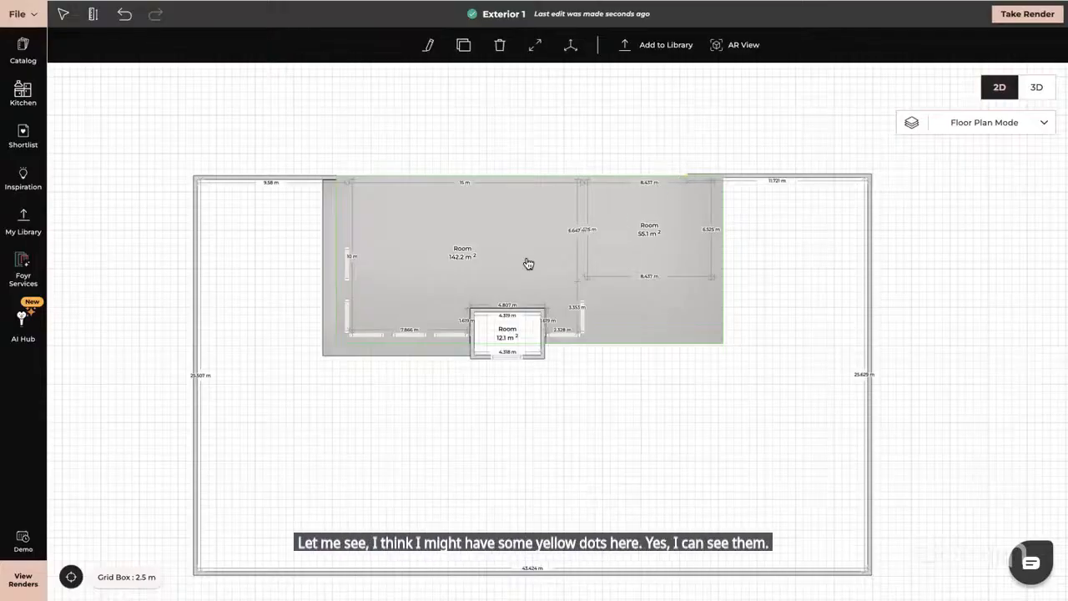
drag(527, 262, 529, 268)
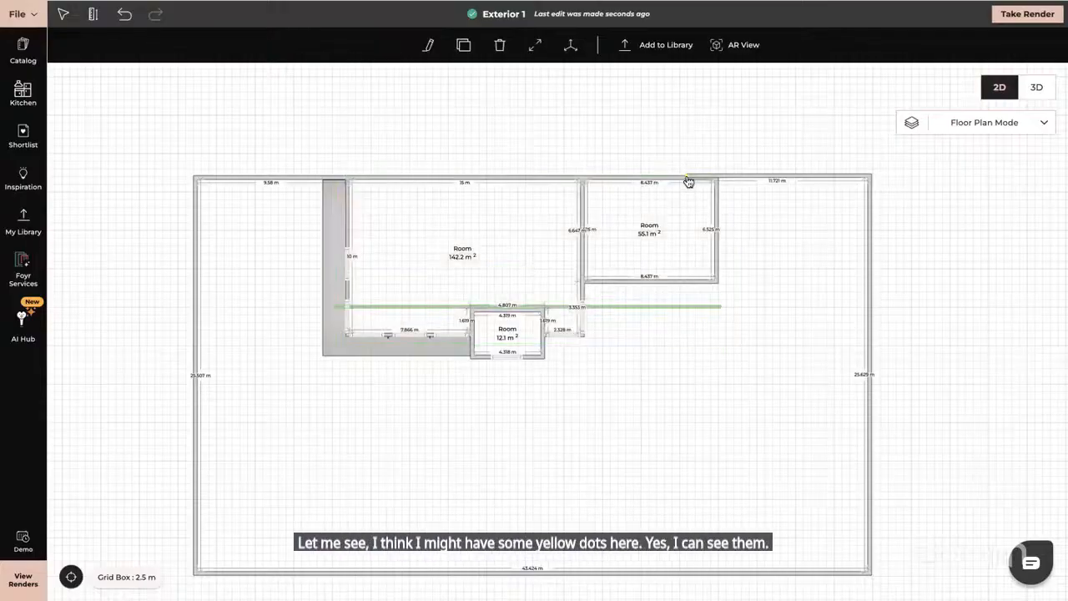
- Attach the loose end of the upper-right boundary wall to the house wall and straighten the plot's upper-right corner
drag(685, 182, 688, 179)
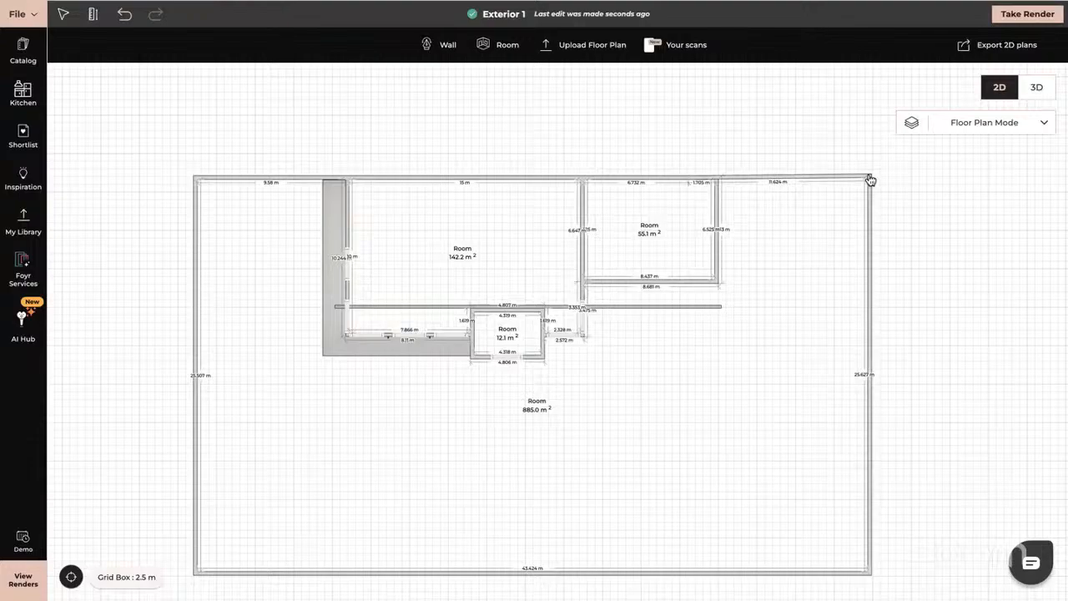
click(870, 180)
drag(870, 191, 870, 191)
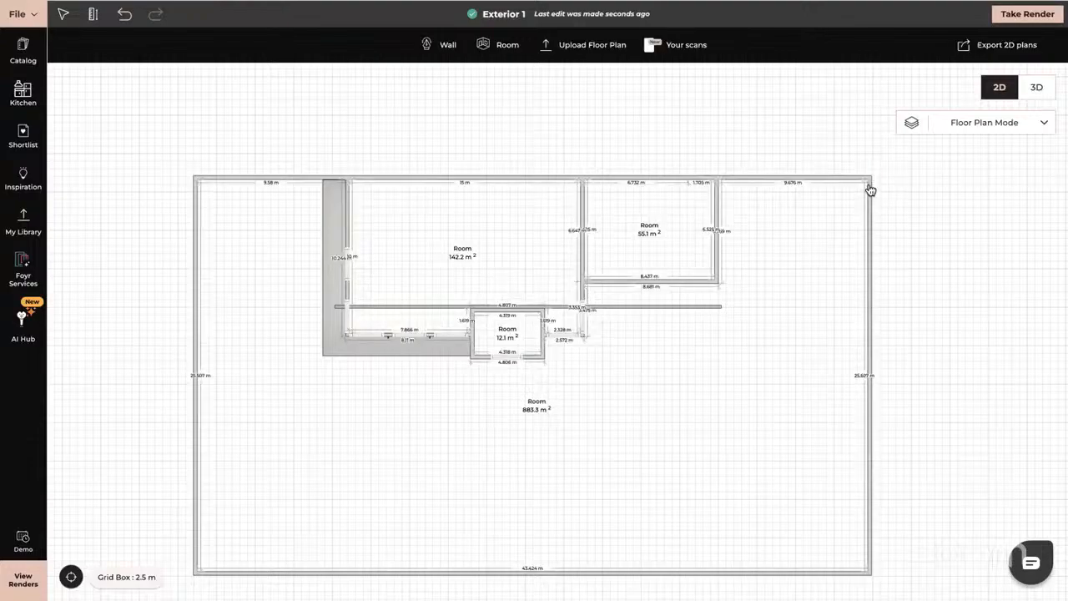
click(398, 350)
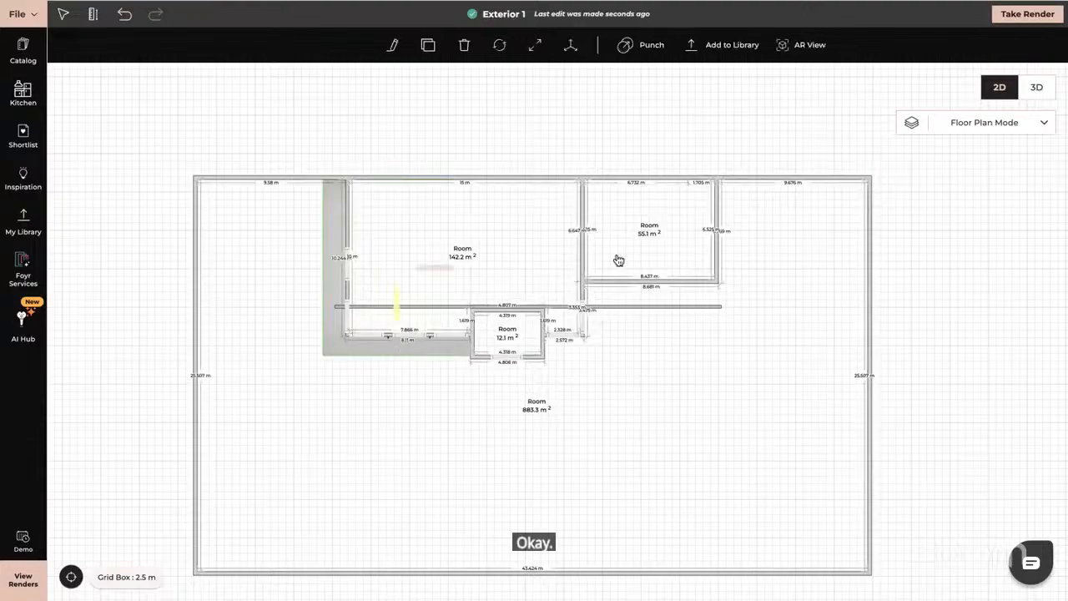
- In the 3D view, rotate the upright roof slab so it lies horizontally
click(1036, 87)
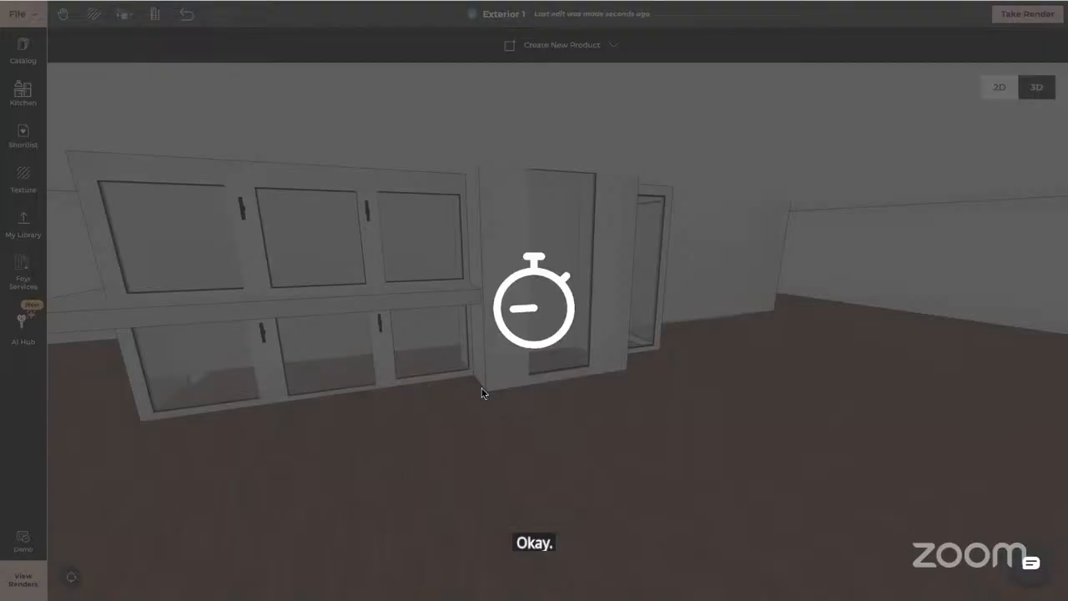
scroll(468, 480, down, 5)
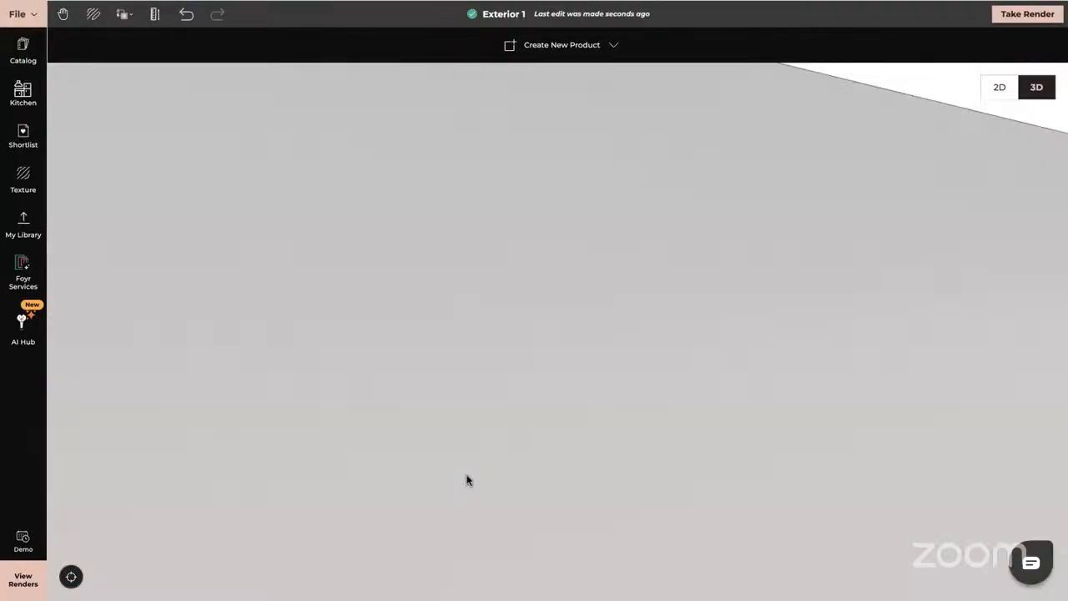
drag(541, 439, 293, 417)
scroll(522, 405, down, 5)
drag(551, 381, 645, 478)
click(519, 301)
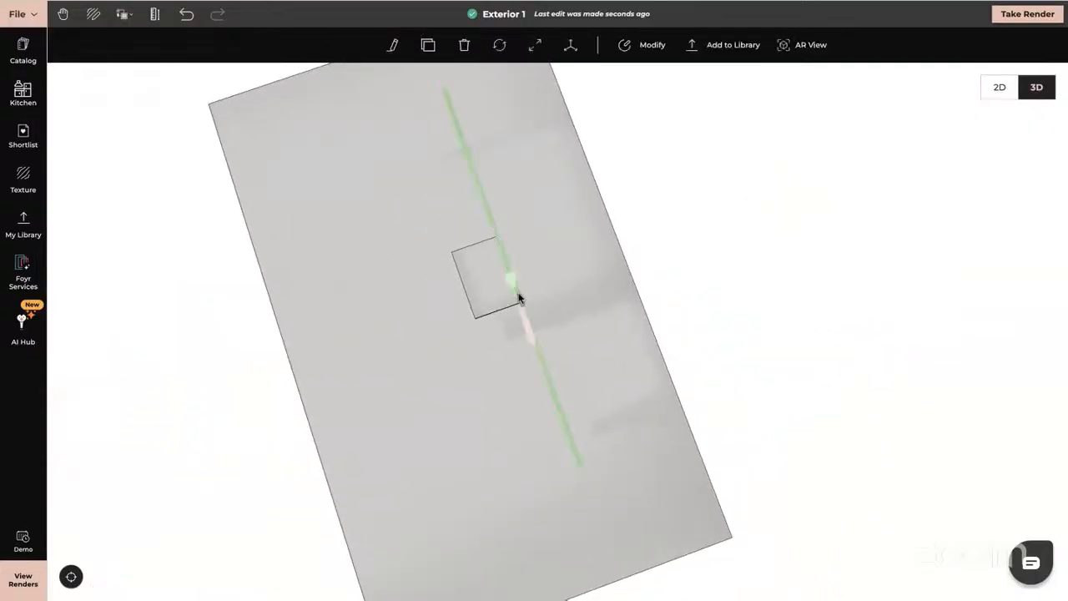
click(499, 47)
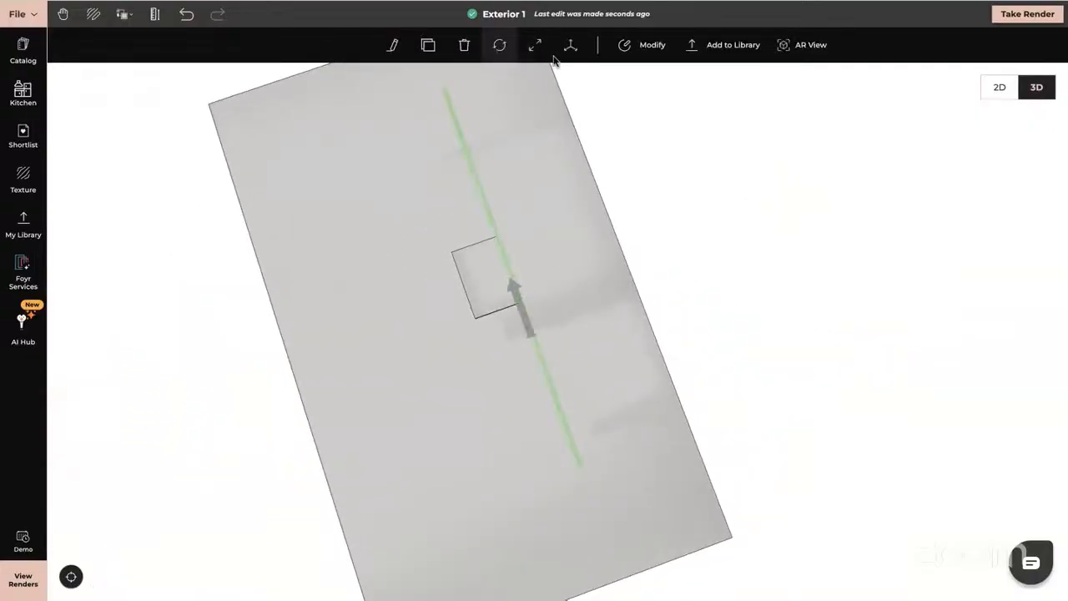
click(499, 44)
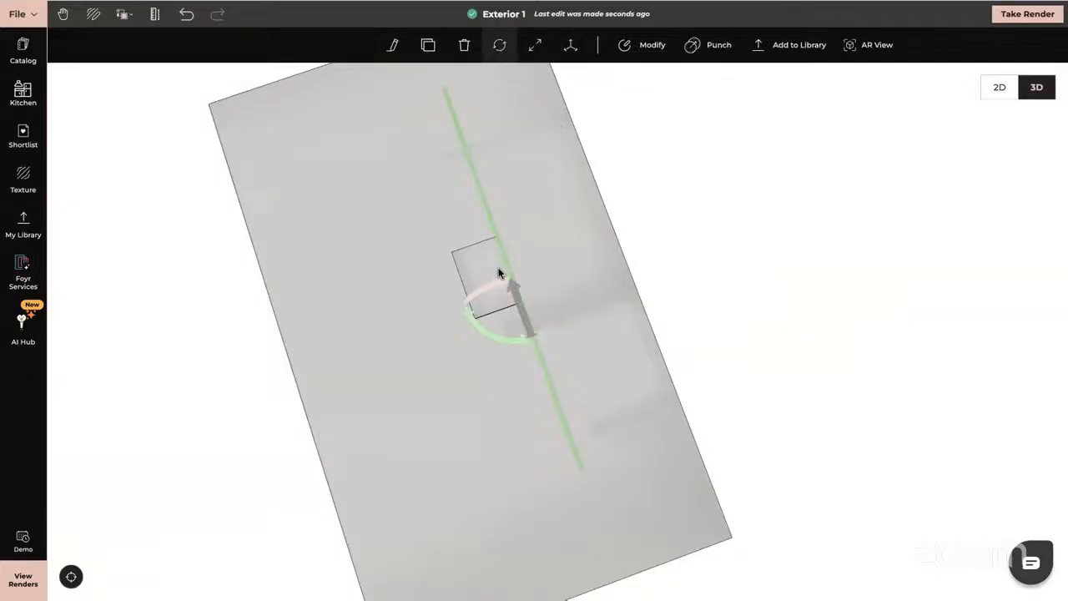
drag(501, 284, 527, 272)
drag(468, 483, 610, 394)
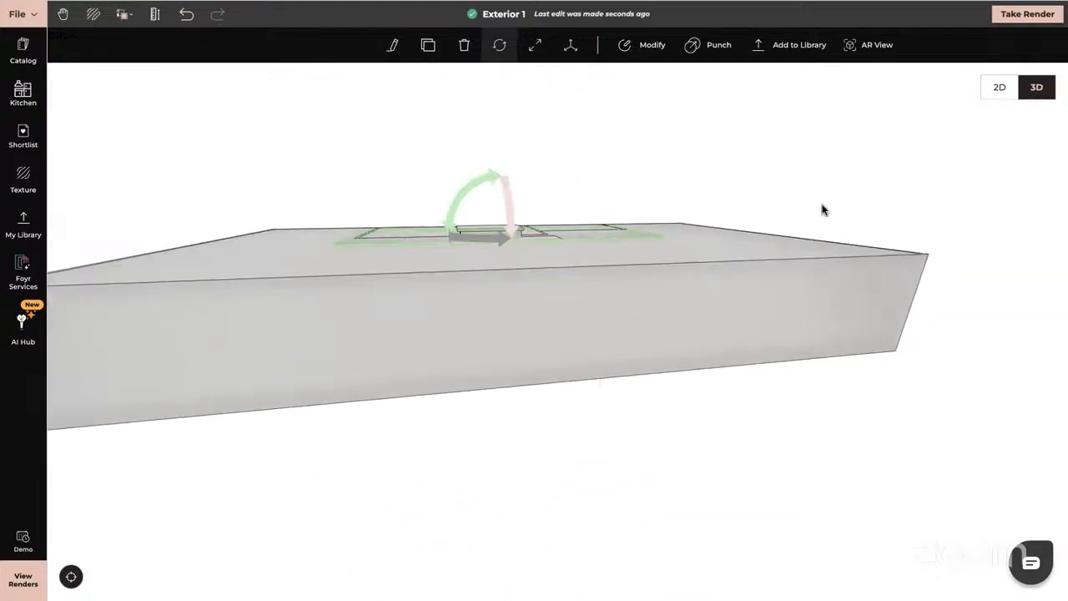
- In the 2D floor plan, detach the plot room from the floor plan height and set its height to 1 m
click(995, 99)
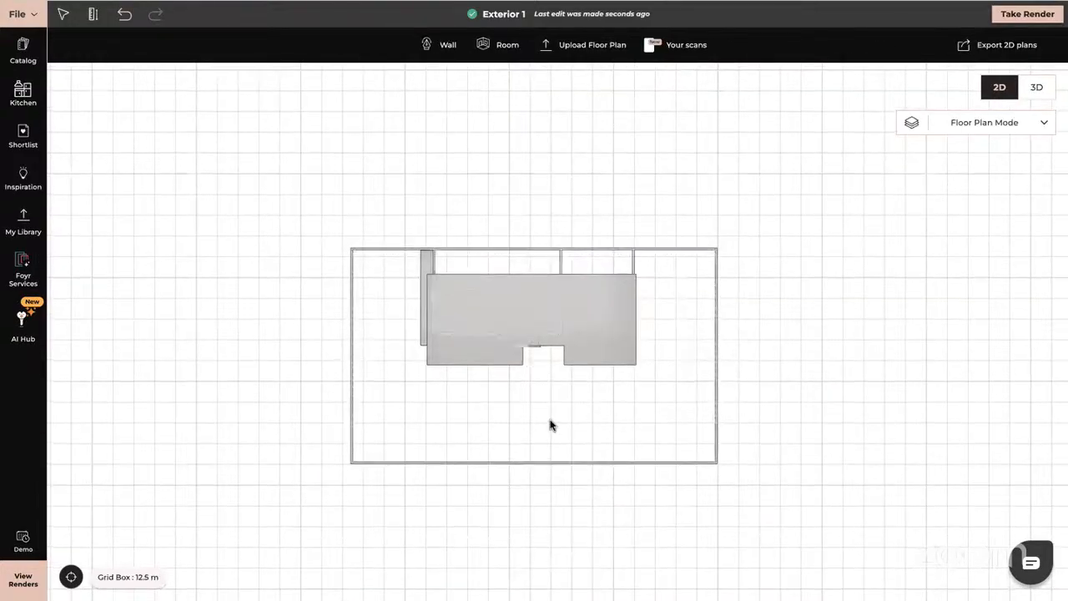
click(550, 425)
click(535, 45)
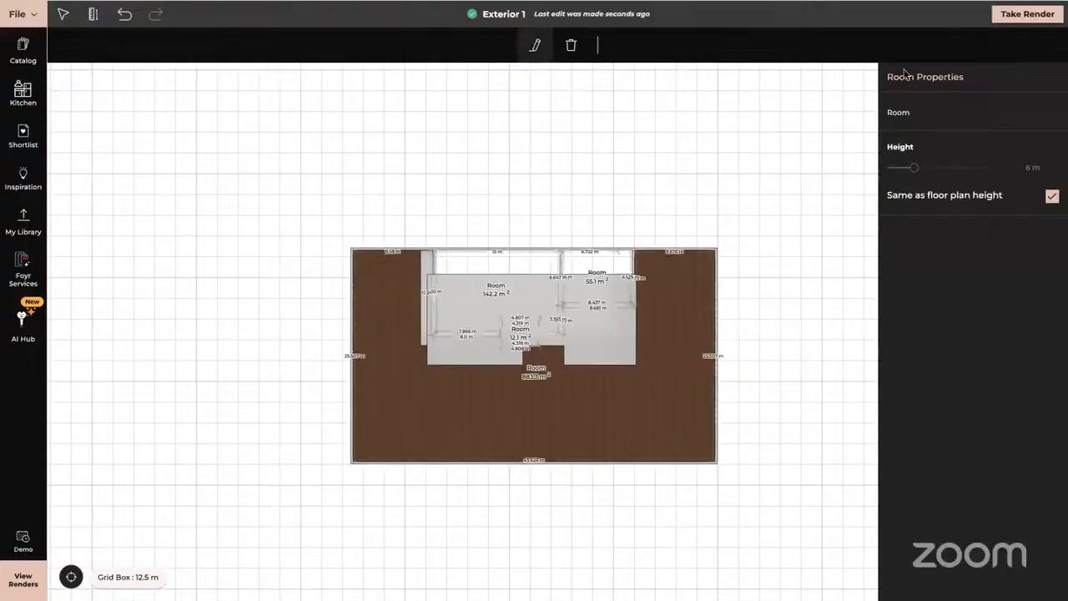
click(1051, 196)
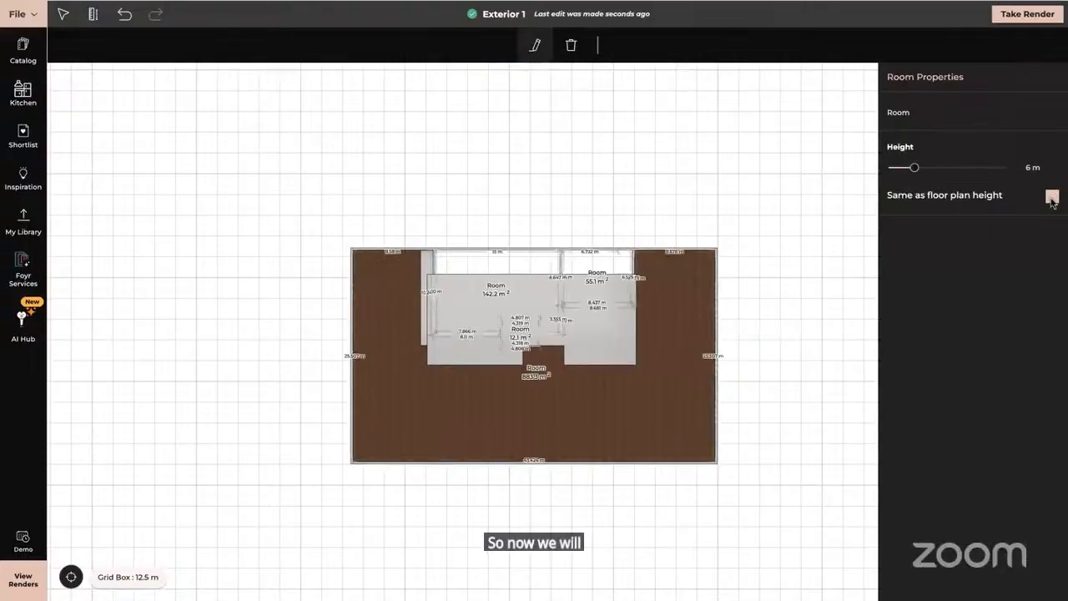
click(1029, 168)
text(1)
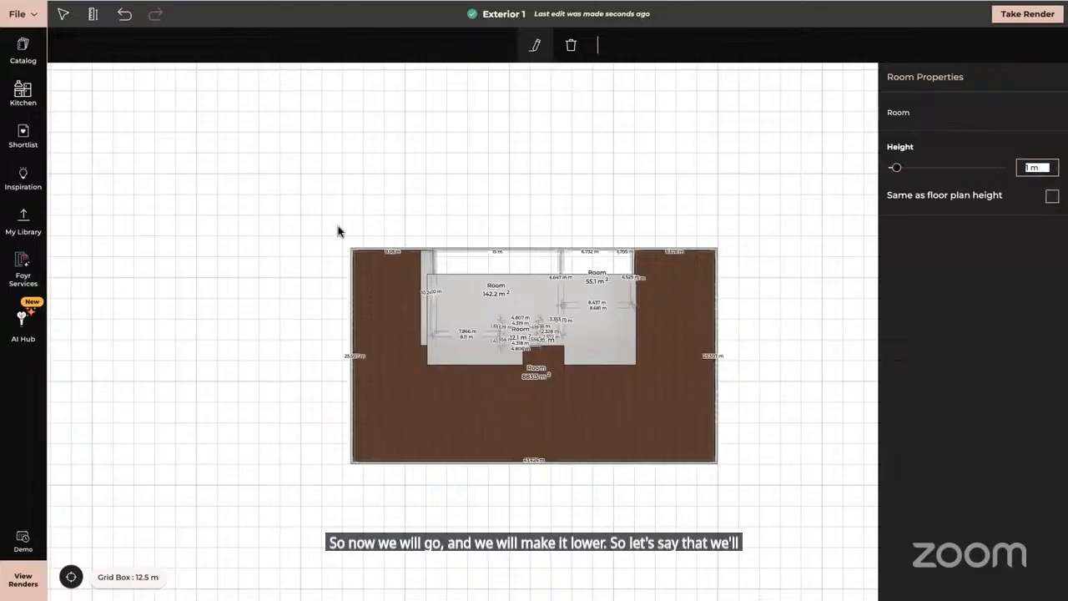
- Move the roof slab over the house, lining it up with the rear wall and the lower canopy slab
click(472, 366)
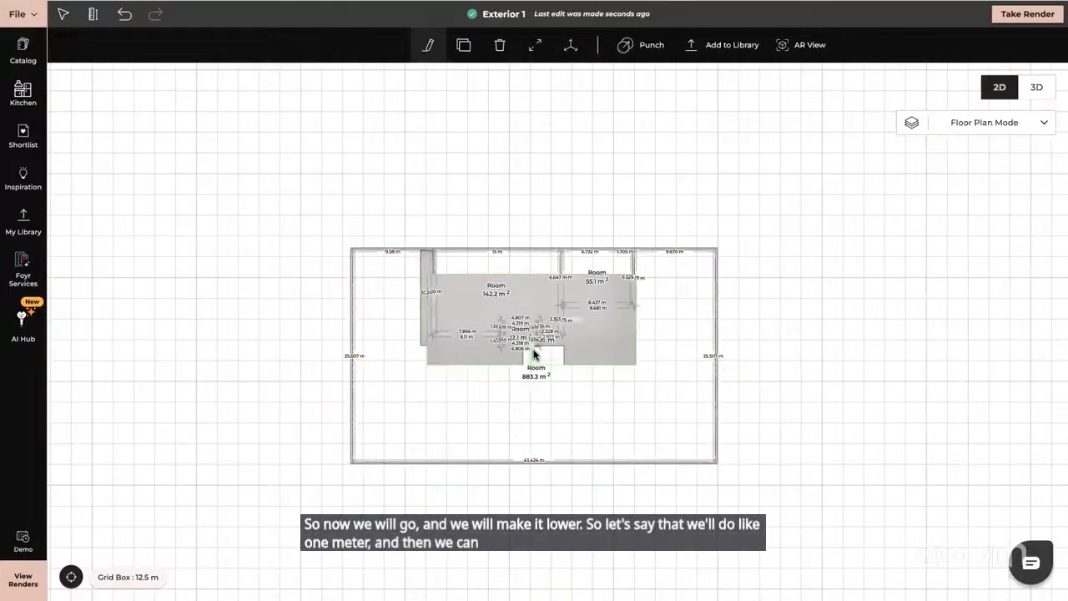
drag(532, 358, 532, 338)
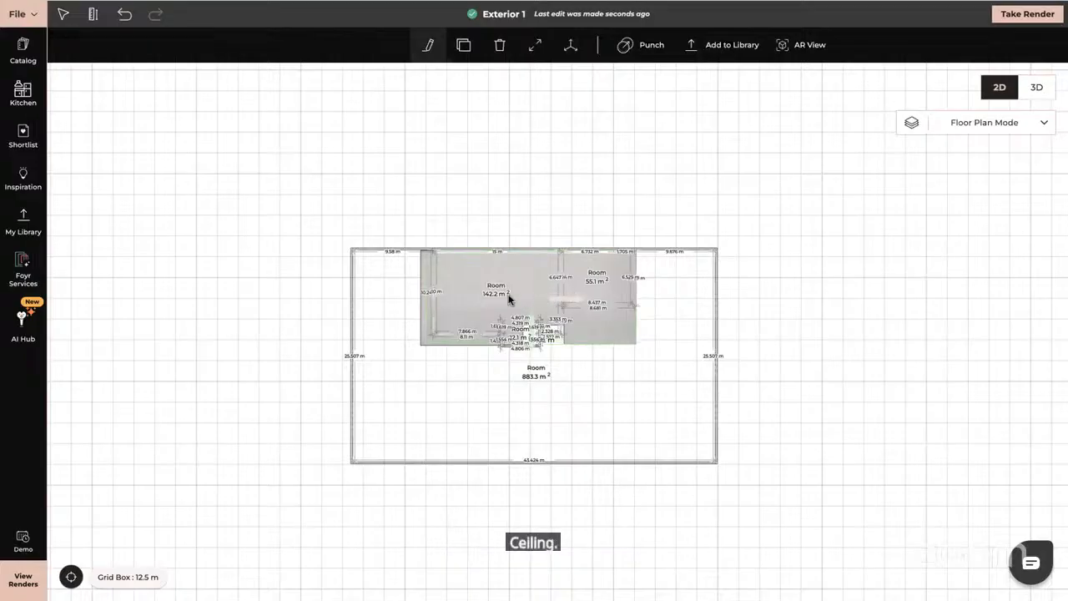
mouse_move(568, 302)
mouse_down()
mouse_move(554, 299)
mouse_move(572, 299)
mouse_up()
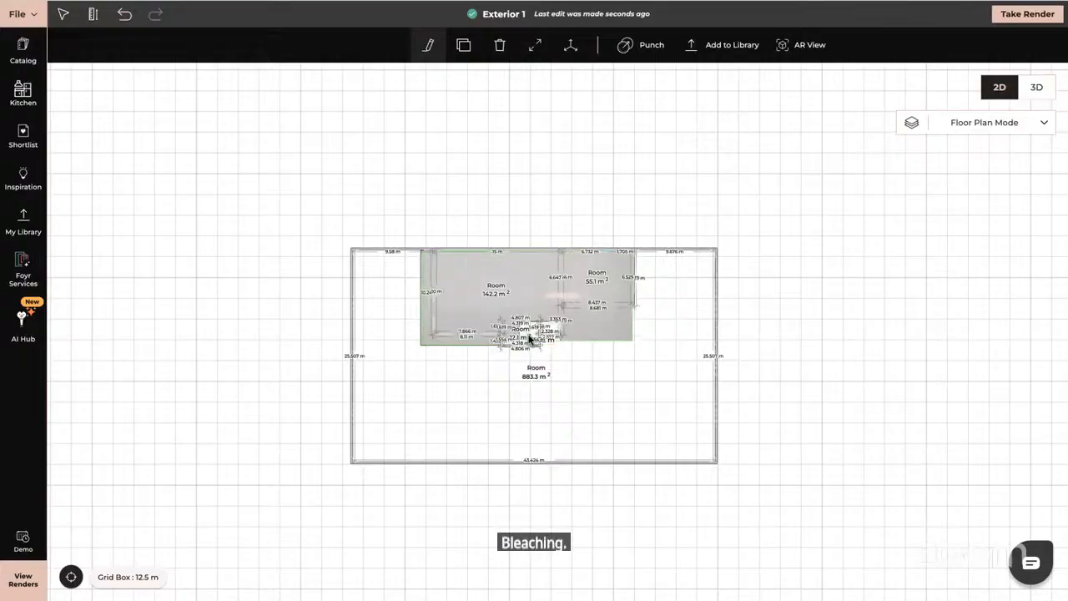
- In the 3D view, raise the roof slab by setting its Y position to 6.2 m
click(1035, 89)
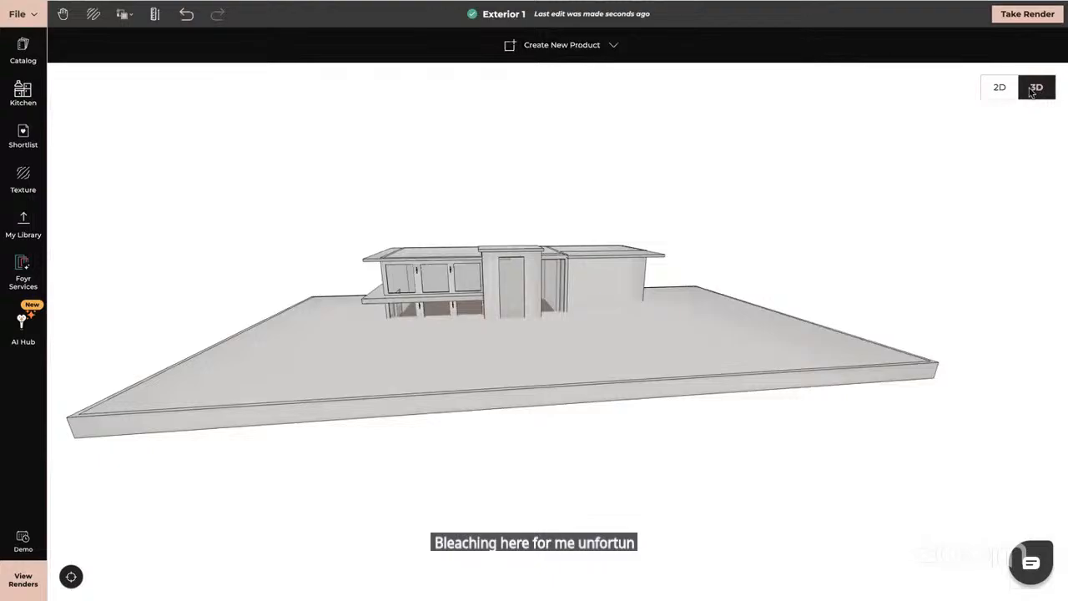
drag(577, 389, 570, 425)
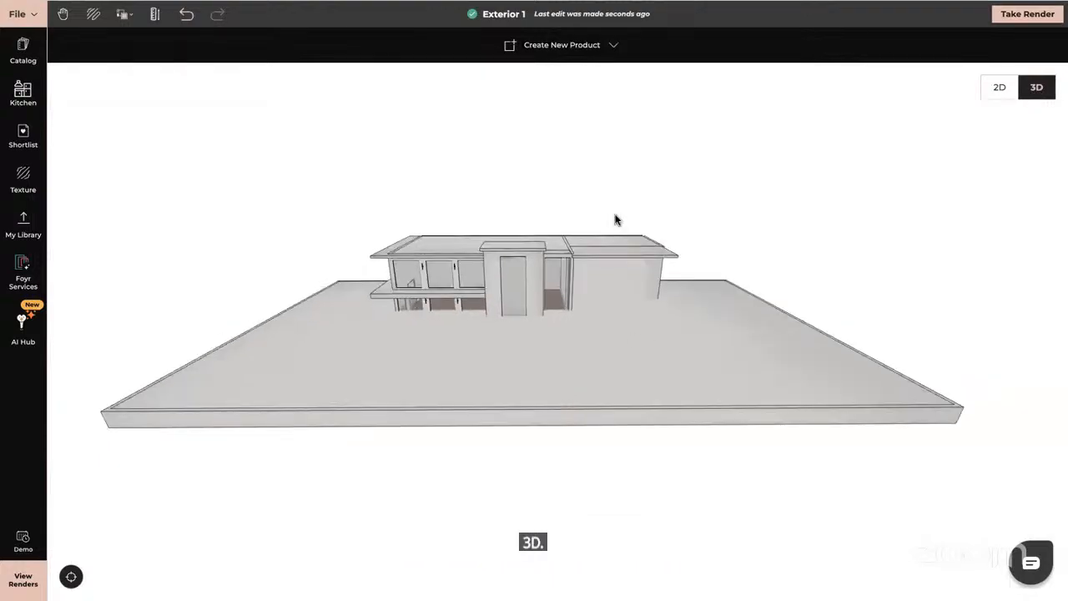
click(607, 261)
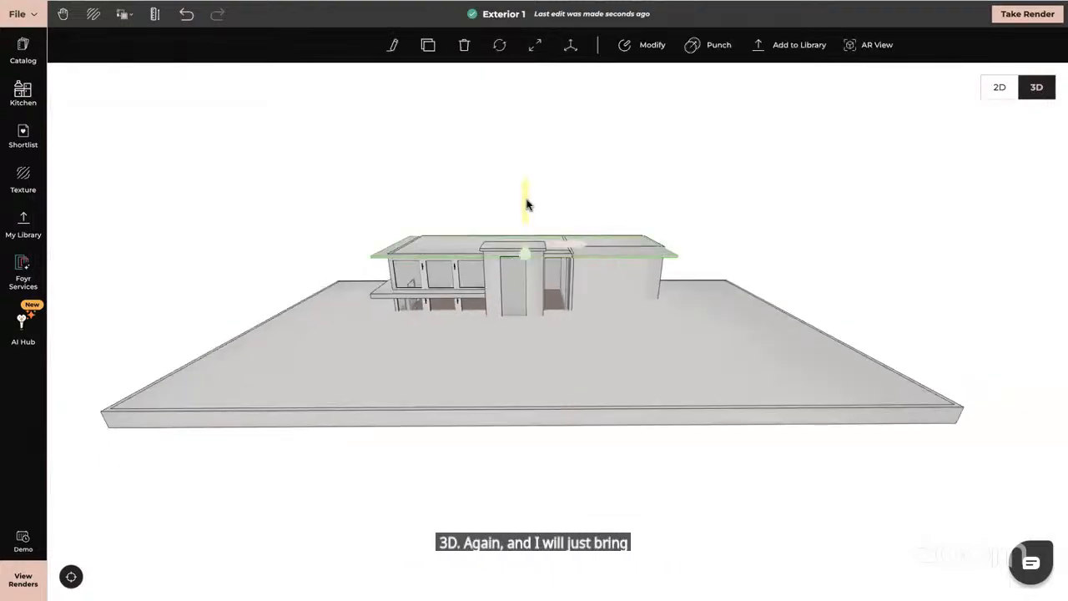
drag(526, 198, 525, 190)
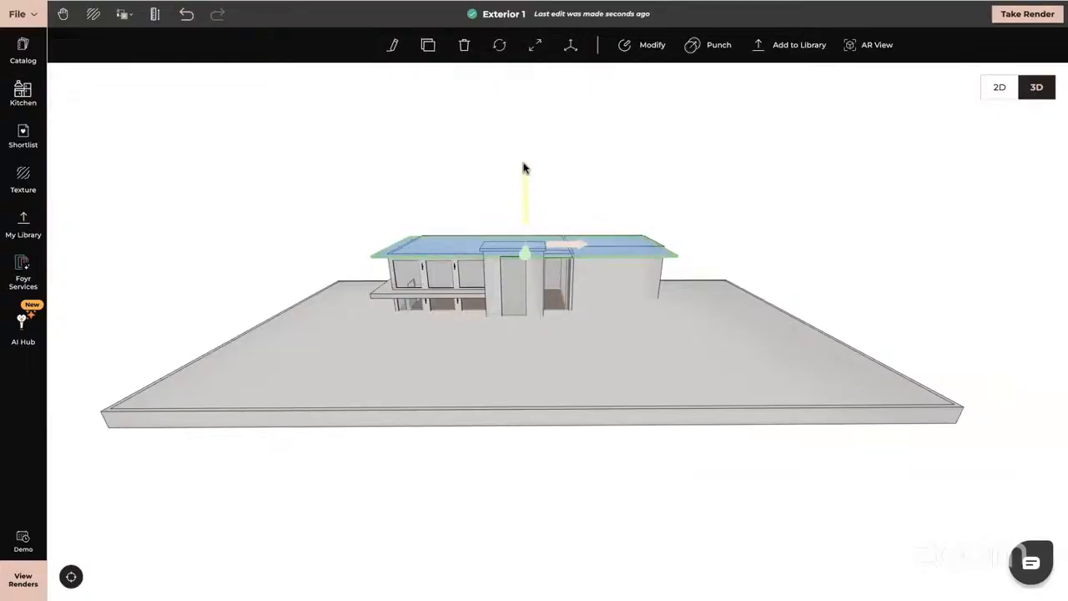
click(392, 45)
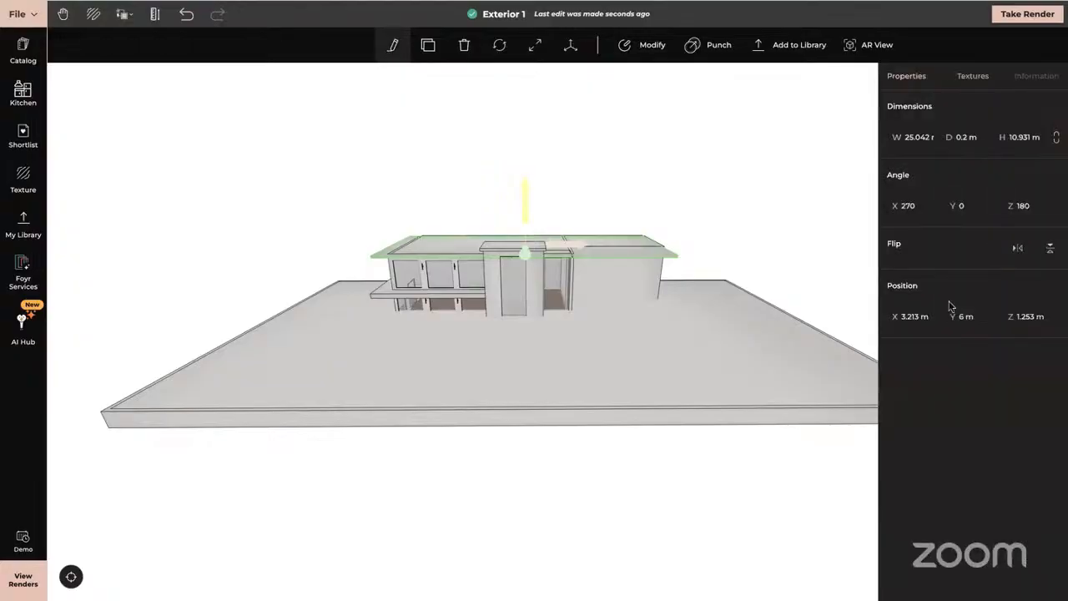
click(965, 316)
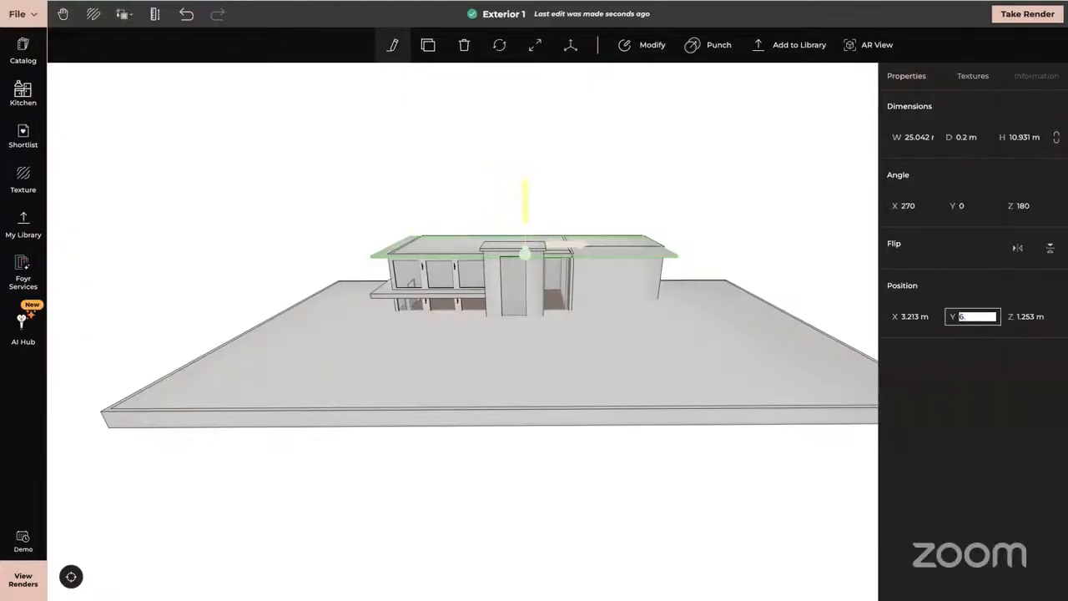
key(Return)
- Find the Invisible Material texture and apply it to the ceiling over the plot around the house
drag(695, 496, 467, 408)
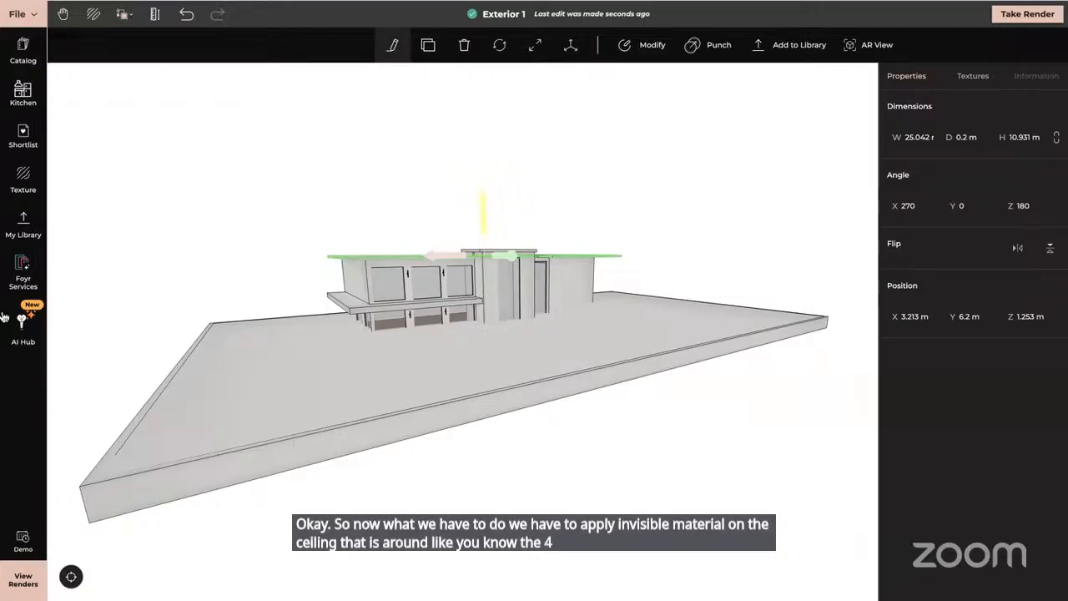
click(23, 177)
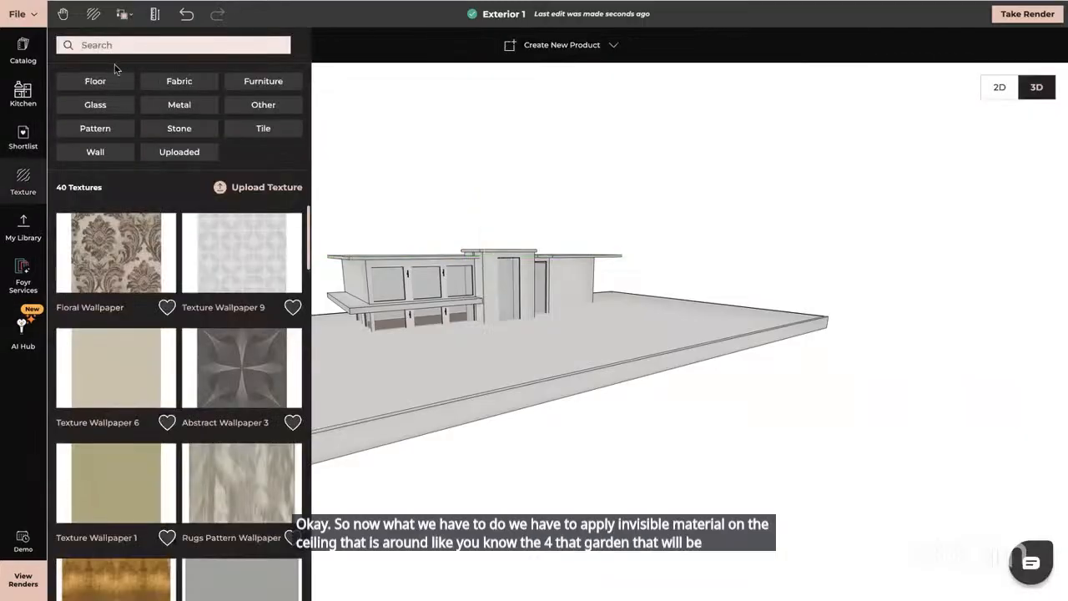
text(invis)
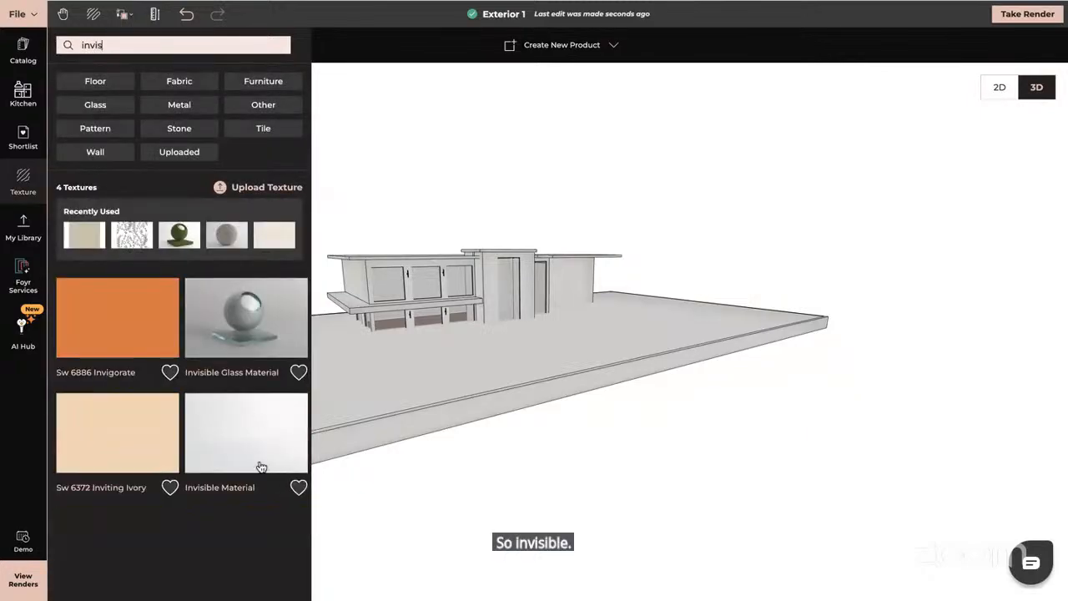
drag(251, 439, 404, 392)
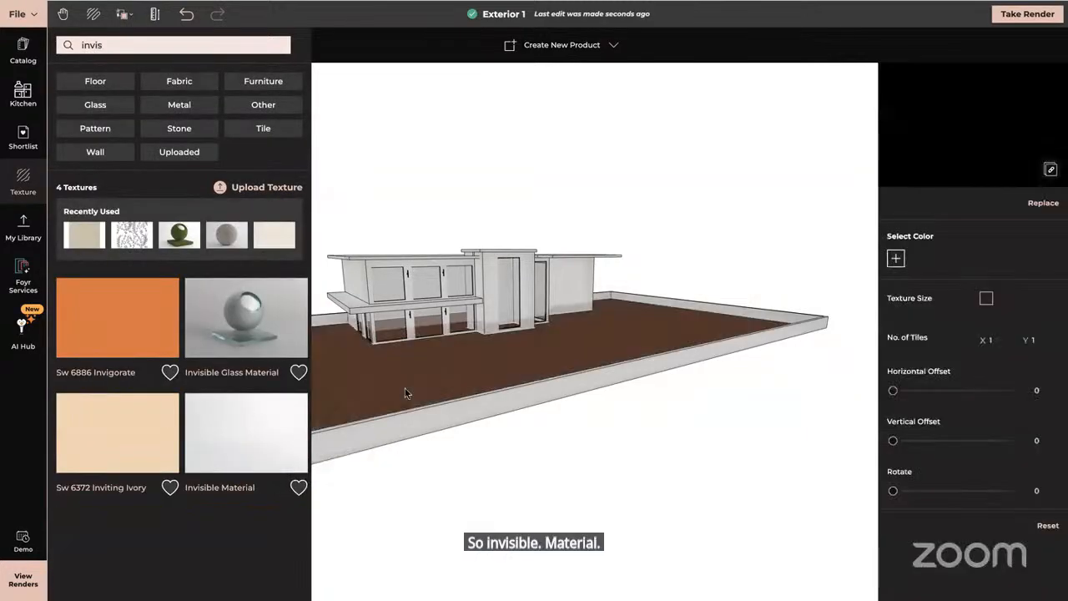
- Search the textures for grass and apply Mexican_grass to the plot floor around the house
scroll(553, 438, up, 10)
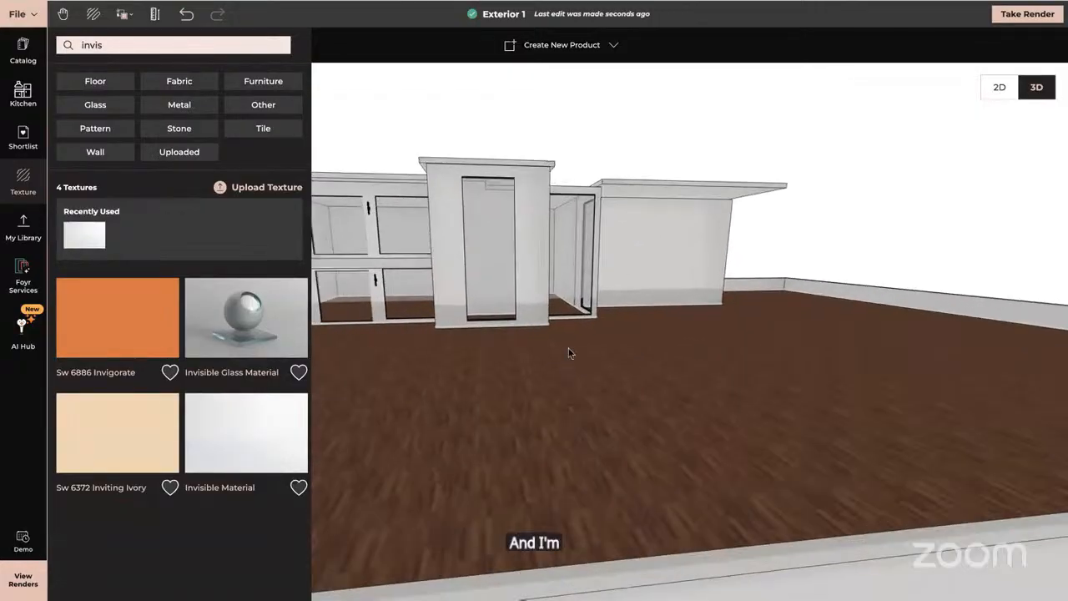
right_drag(607, 352, 658, 471)
scroll(659, 469, up, 3)
click(8, 466)
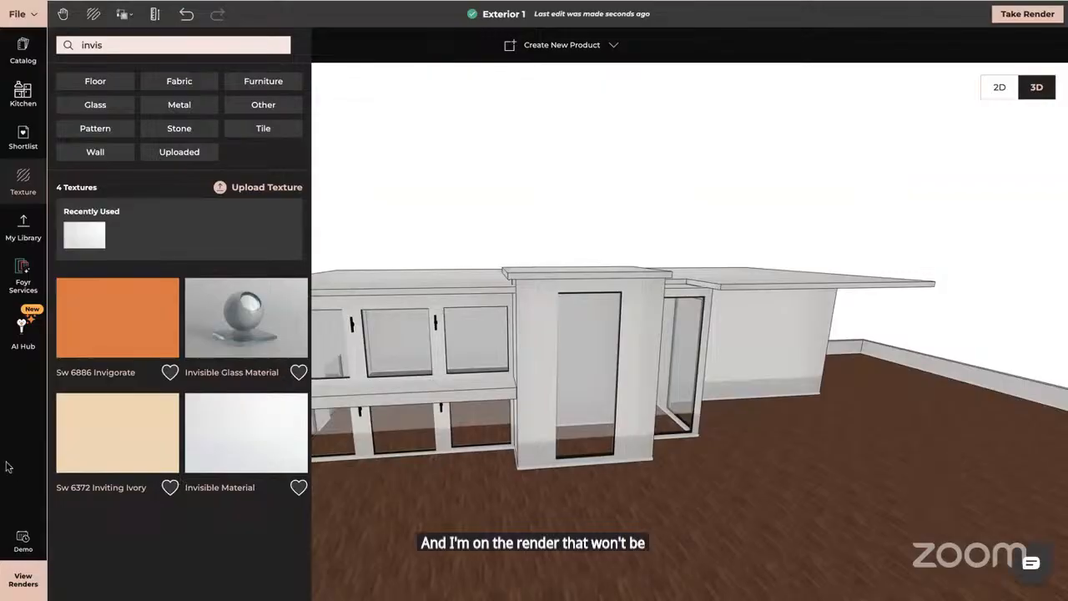
drag(562, 493, 565, 412)
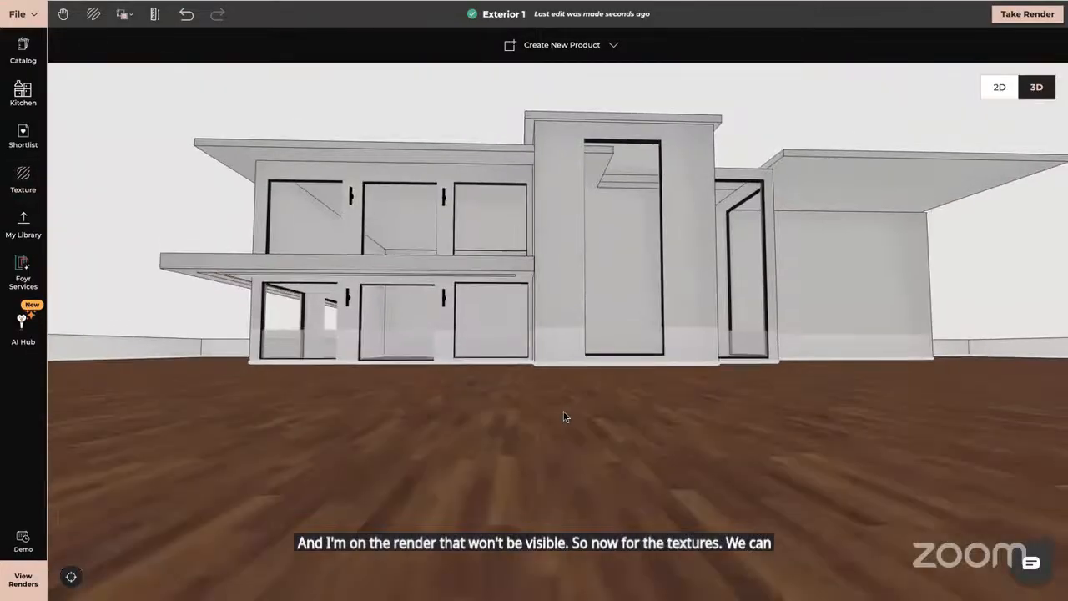
click(23, 180)
key(BackSpace)
text(grass)
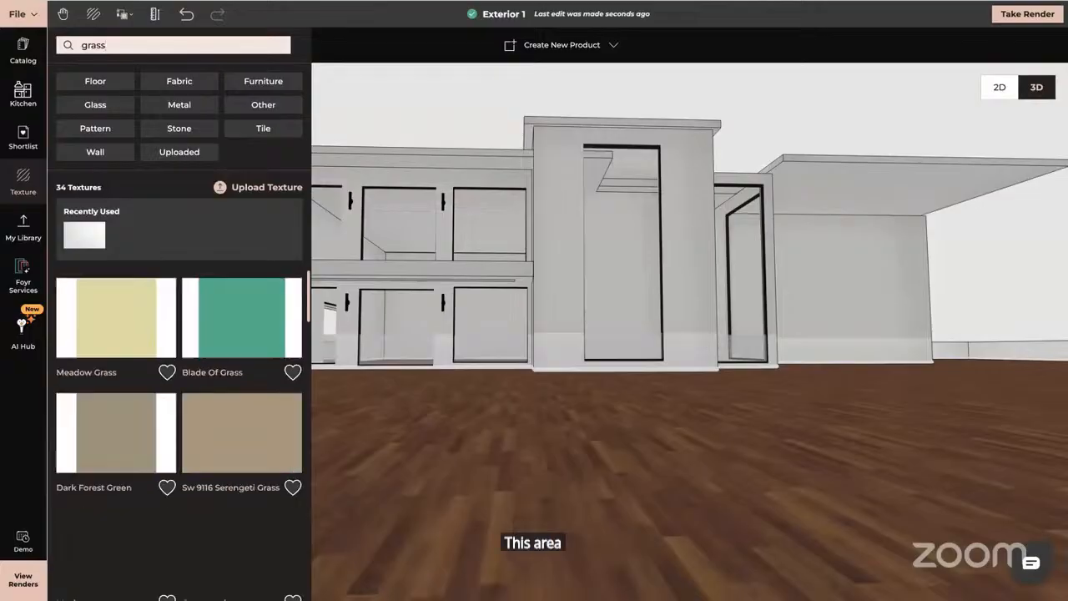
scroll(167, 434, down, 1)
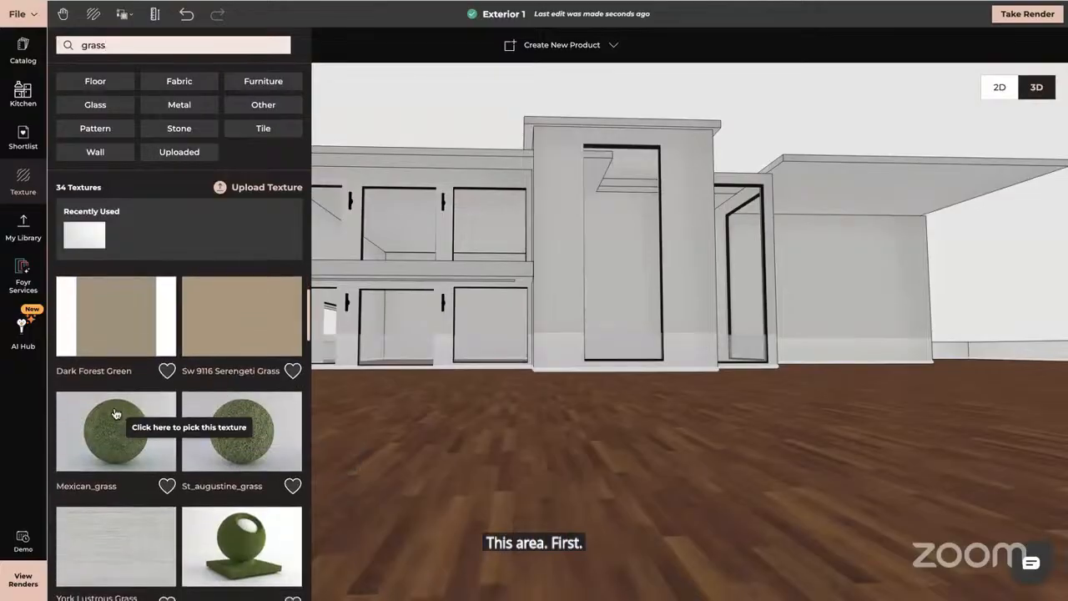
drag(117, 442, 386, 566)
- Set the grass texture's number of tiles to 6 in X and 6 in Y
click(1000, 342)
text(6)
key(Tab)
text(6)
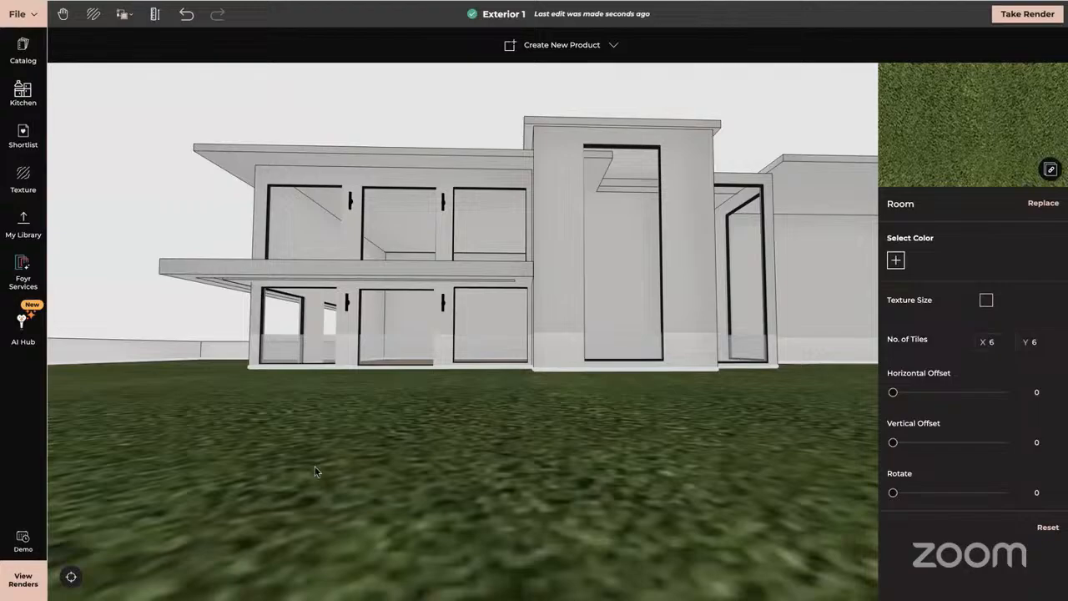
click(432, 457)
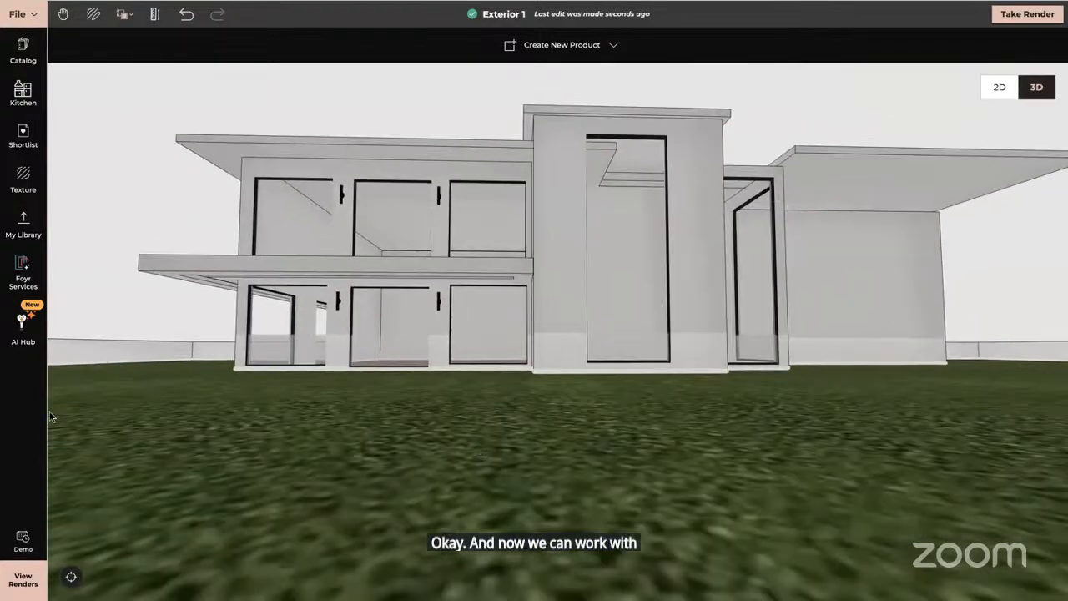
- Select the roof slab and shift it sideways over the house, away from the single-storey wing's outer end
drag(612, 262, 693, 389)
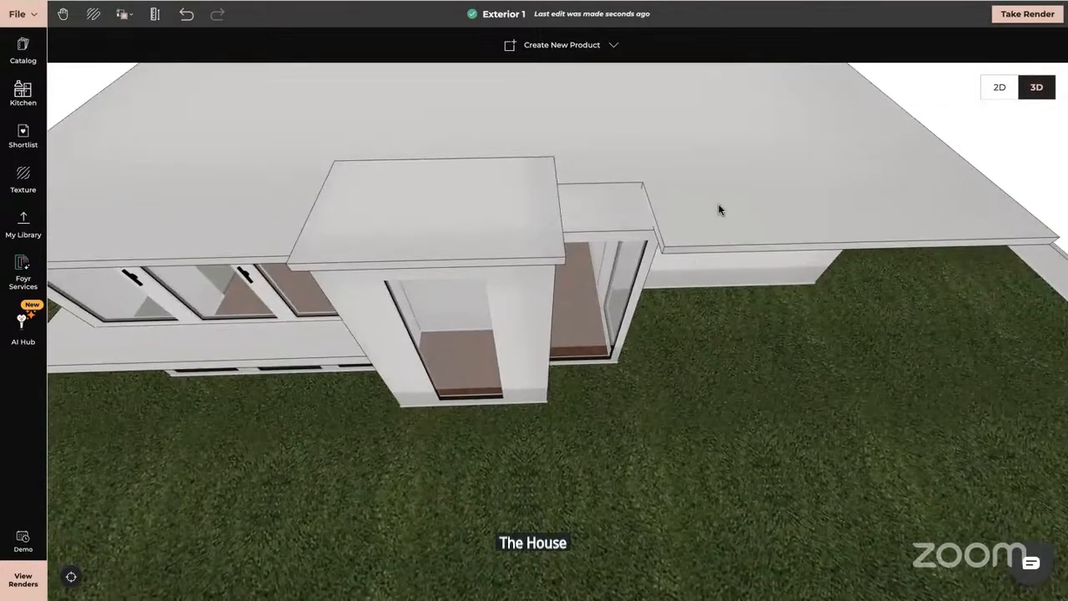
click(691, 190)
drag(524, 124, 447, 123)
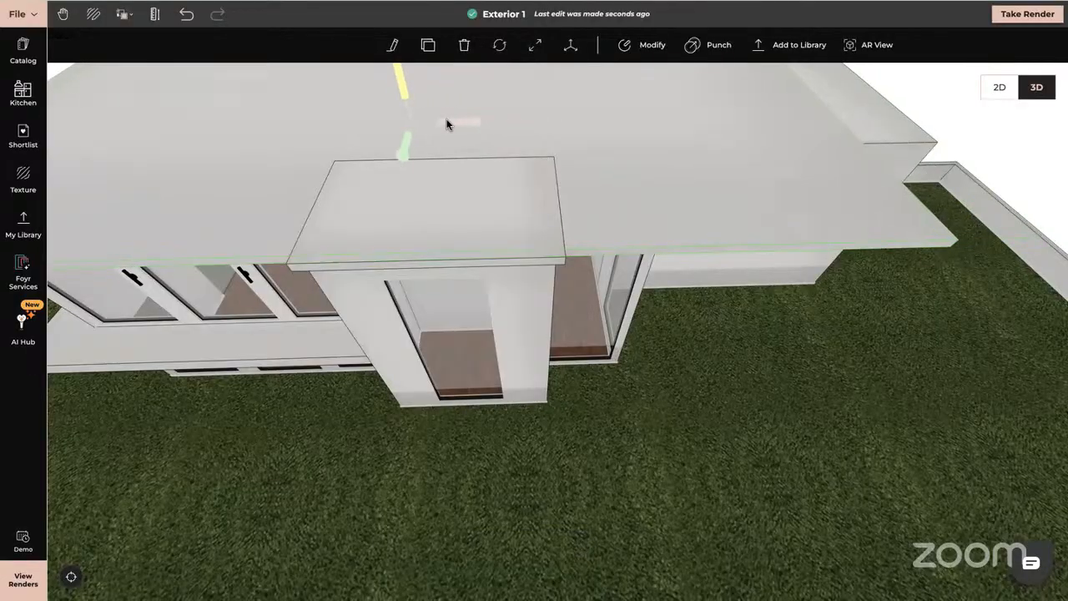
scroll(501, 183, down, 6)
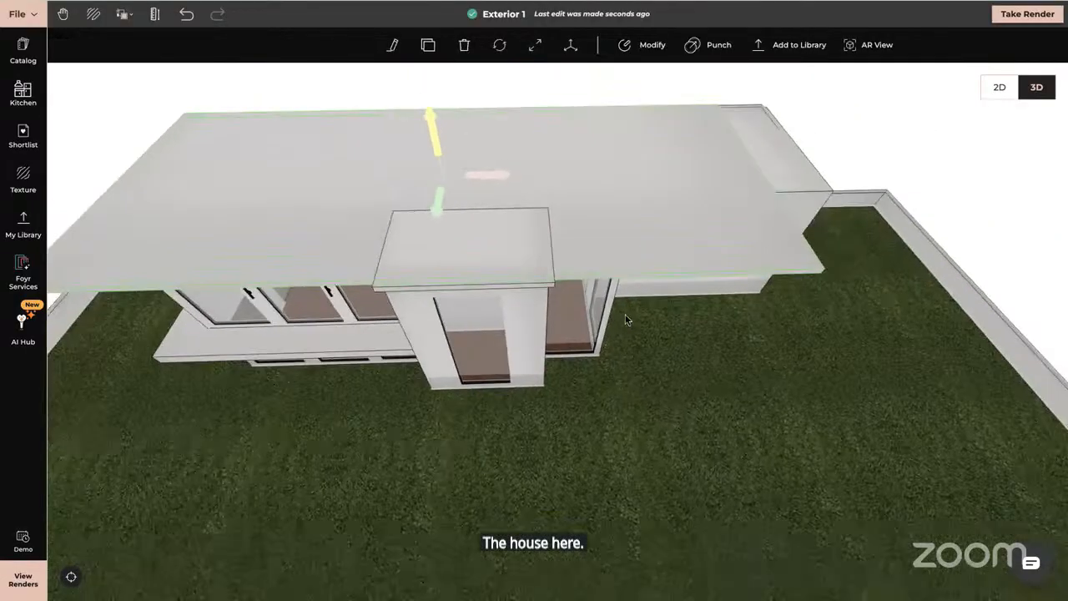
drag(692, 401, 684, 421)
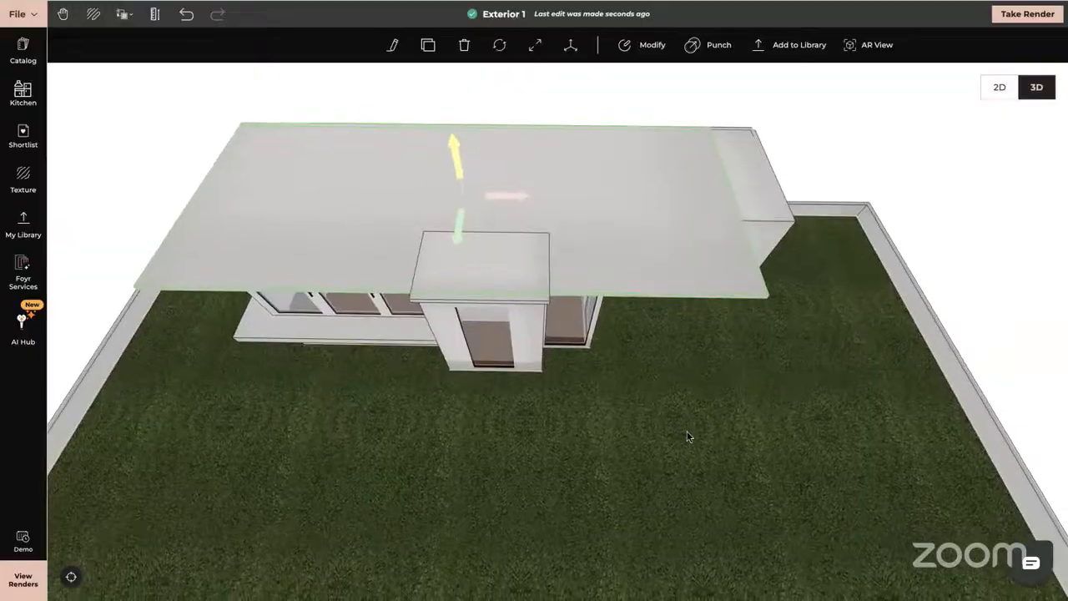
- Rotate the roof slab 180° and slide it sideways so it overhangs both ends of the house
click(499, 44)
drag(501, 158, 398, 229)
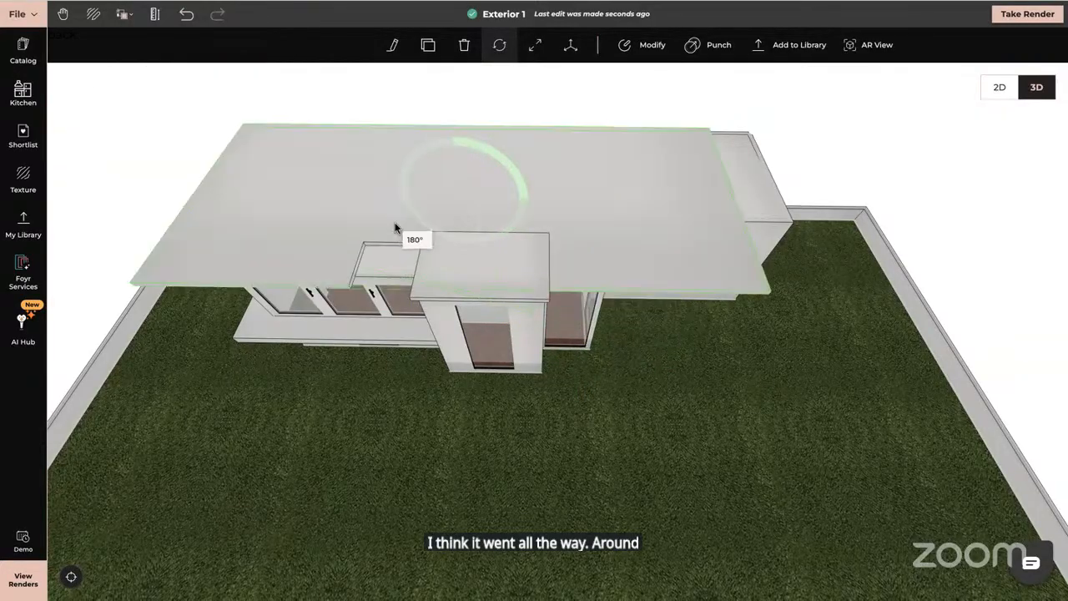
drag(517, 195, 575, 198)
drag(627, 351, 615, 300)
drag(563, 256, 567, 256)
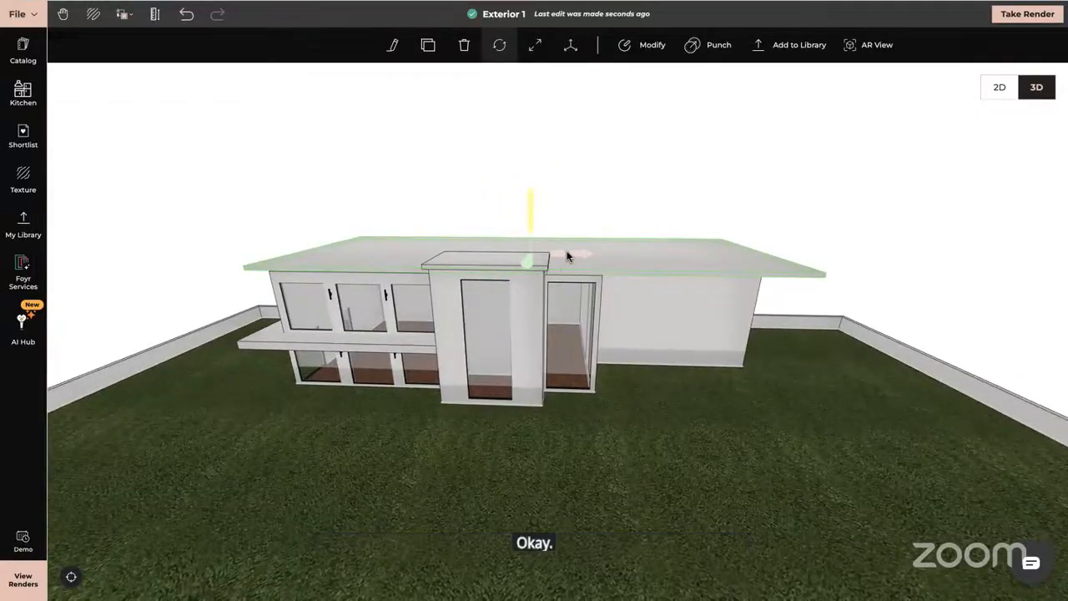
drag(559, 340, 527, 344)
click(606, 431)
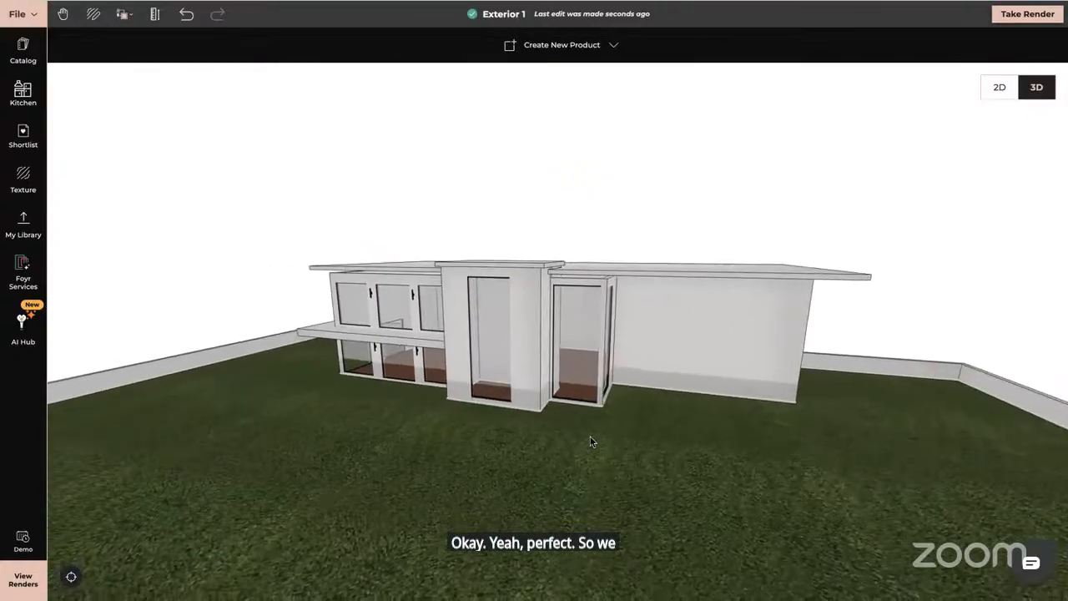
- Lower the roof slab onto the house walls by setting its Y position to 6 m
click(650, 278)
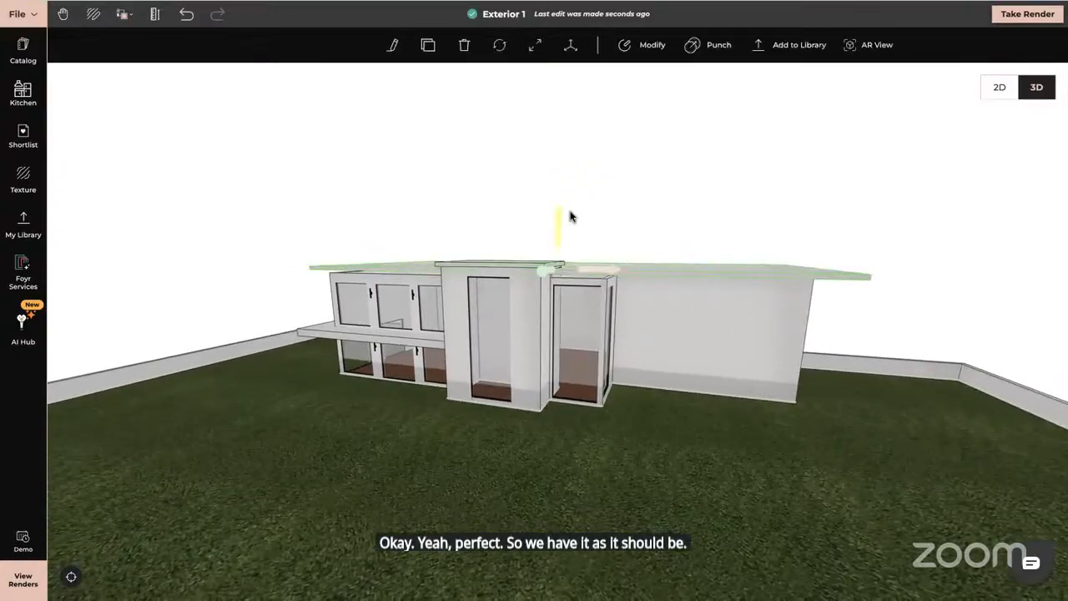
drag(557, 214, 556, 219)
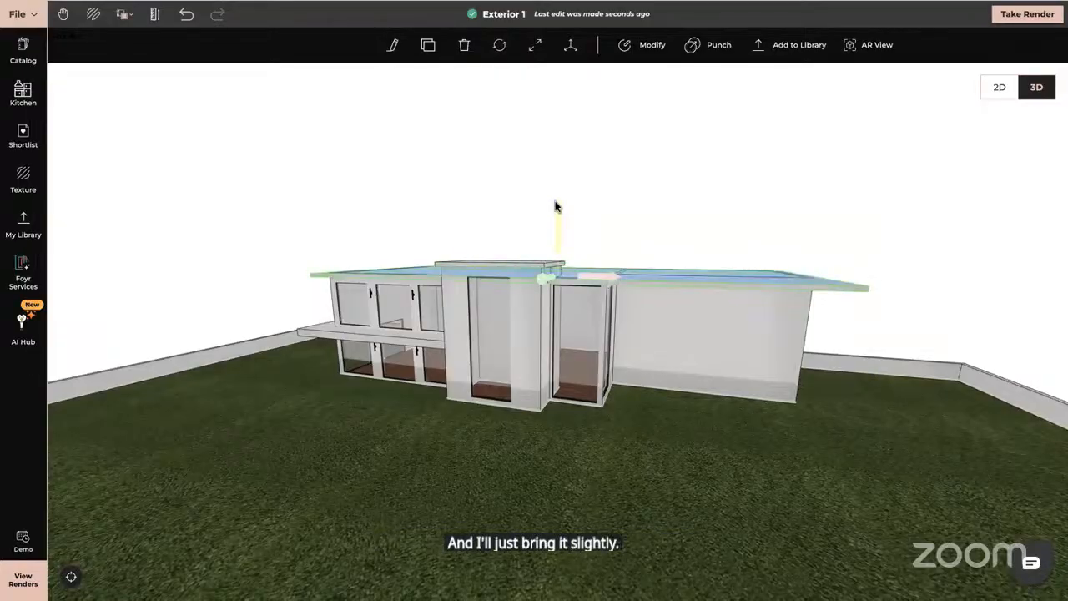
click(389, 45)
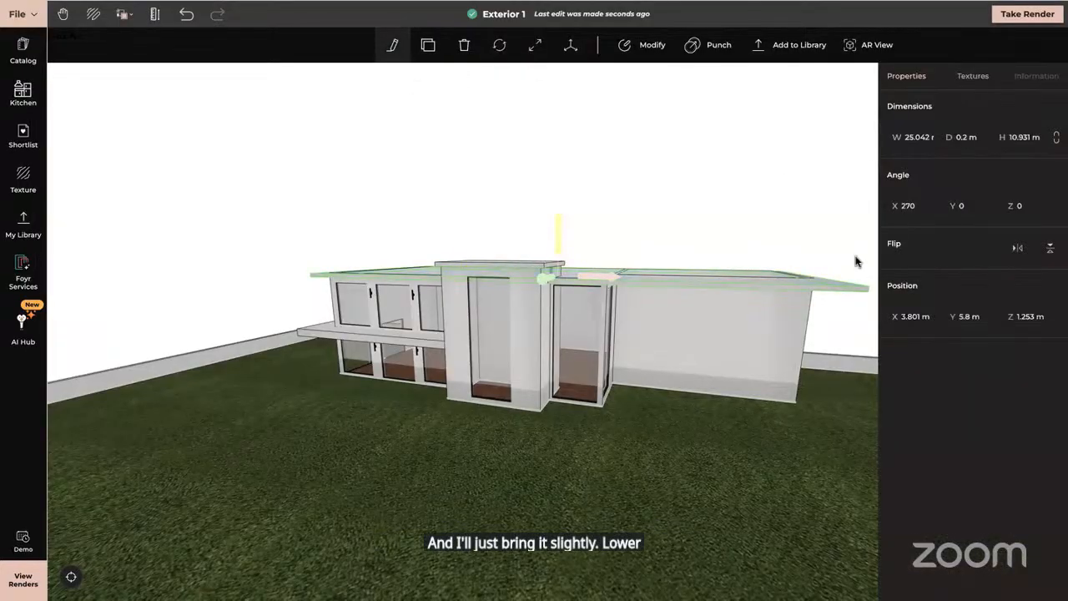
click(966, 316)
text(6)
key(Return)
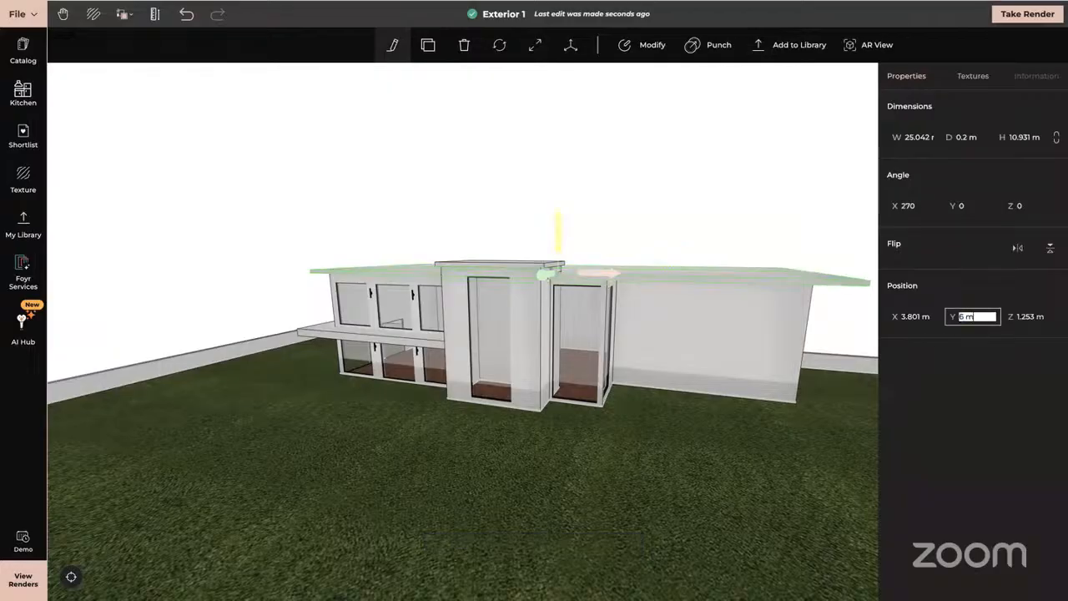
click(798, 372)
drag(647, 388, 631, 484)
mouse_move(668, 427)
mouse_down()
mouse_move(646, 410)
mouse_move(648, 426)
mouse_up()
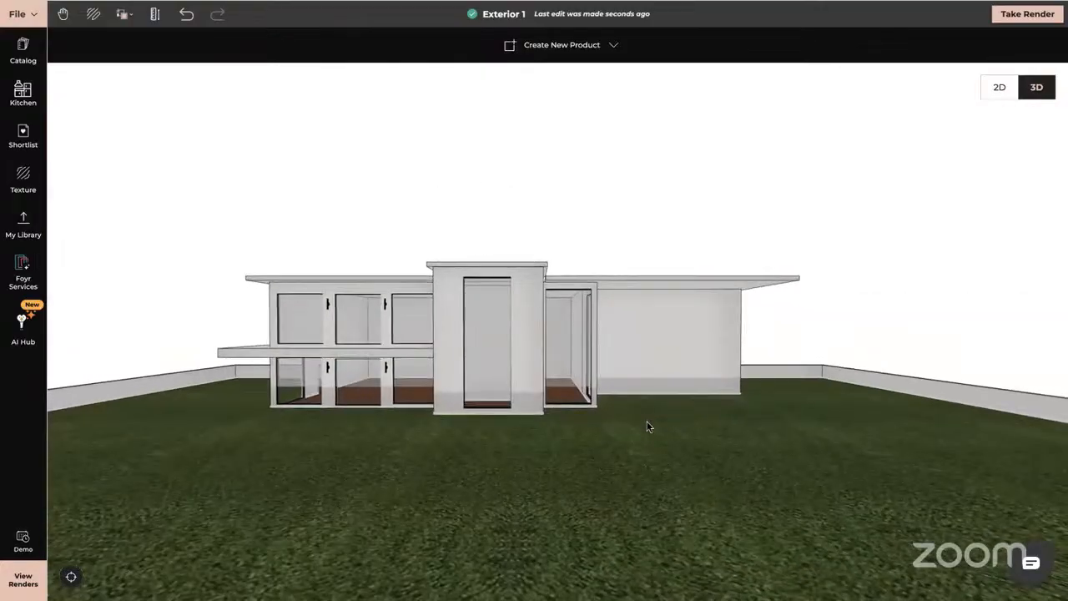
- Examine the canopy ledge below the upper windows and search the product catalog for glass
right_drag(512, 436, 702, 448)
scroll(702, 448, up, 5)
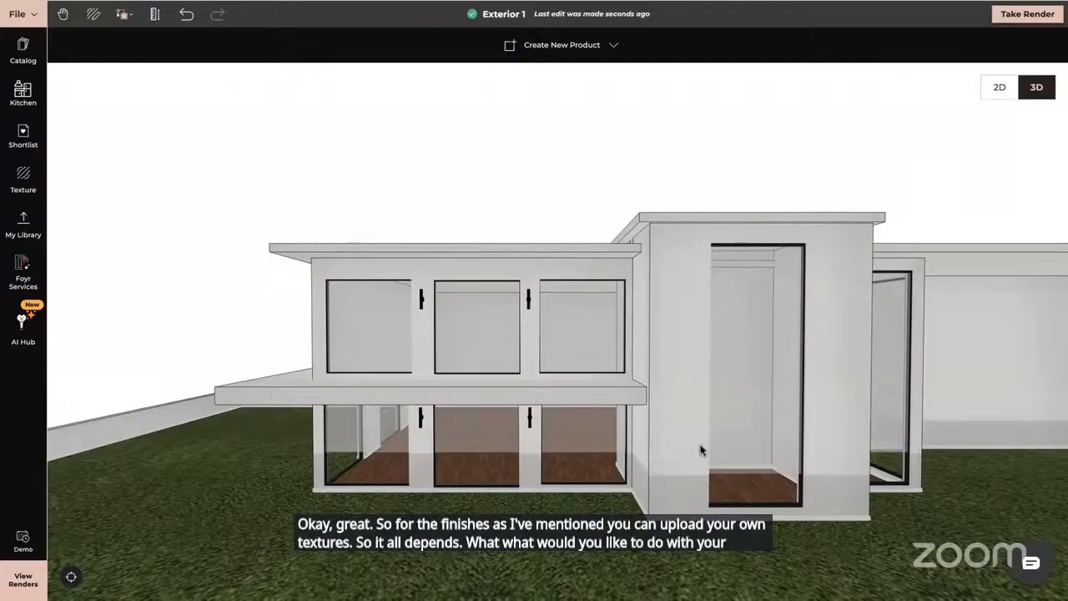
drag(433, 386, 423, 430)
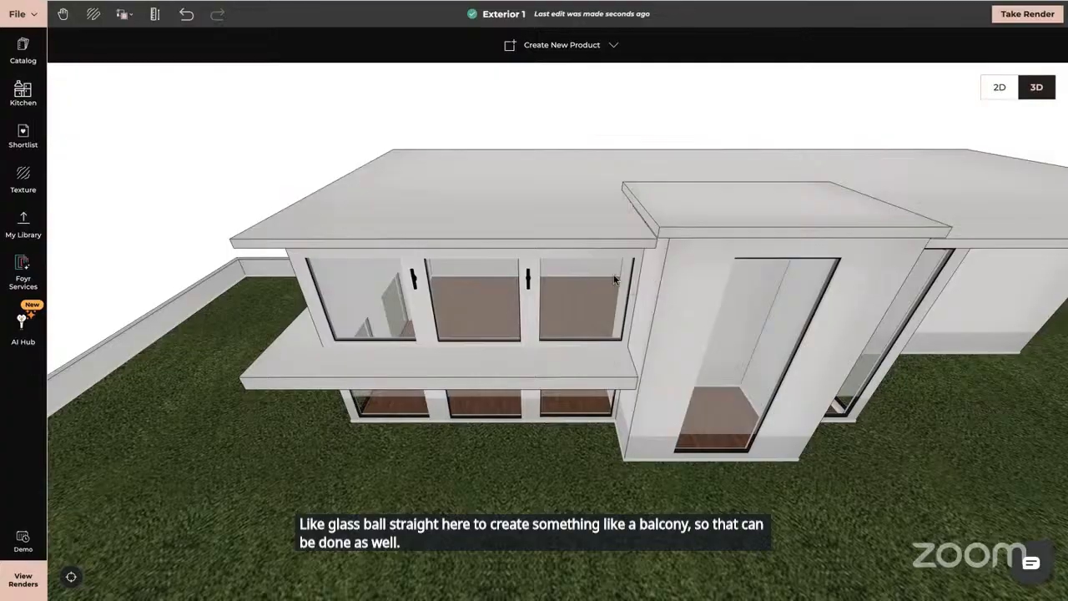
drag(625, 348, 289, 344)
drag(362, 437, 359, 499)
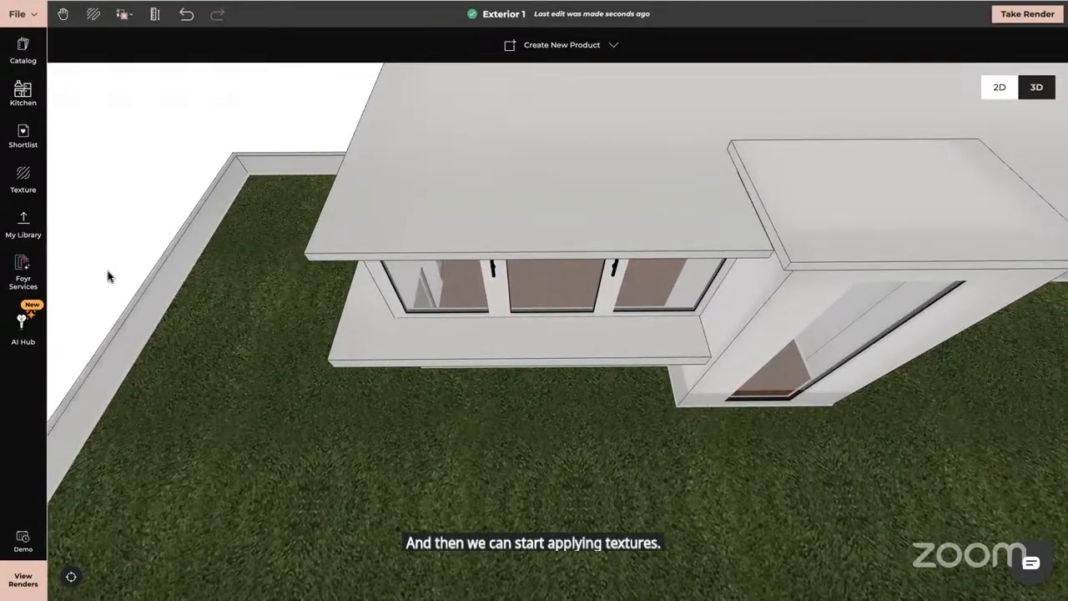
click(22, 49)
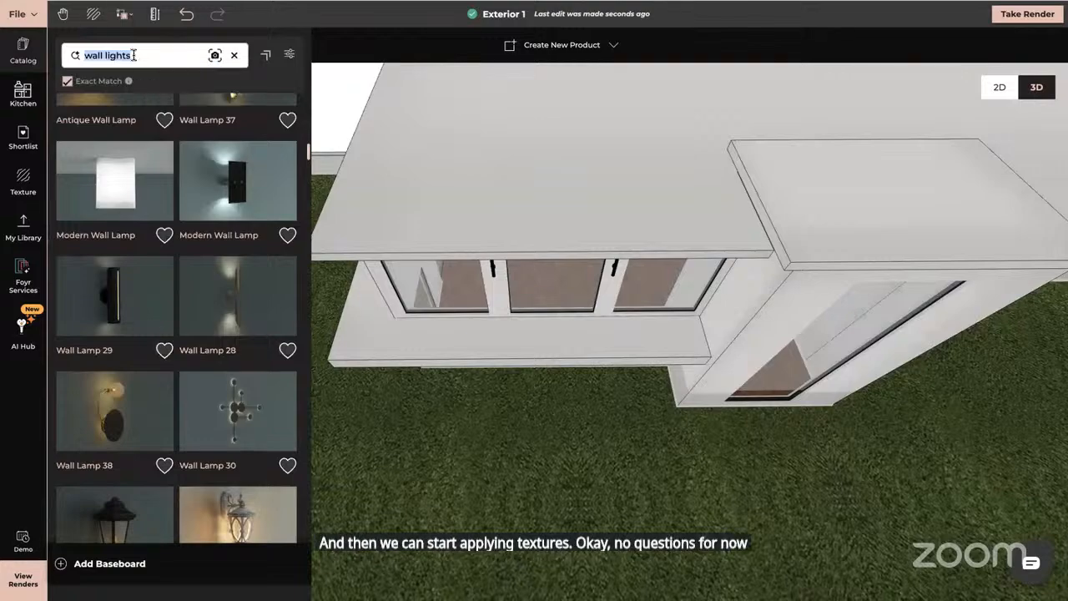
key(BackSpace)
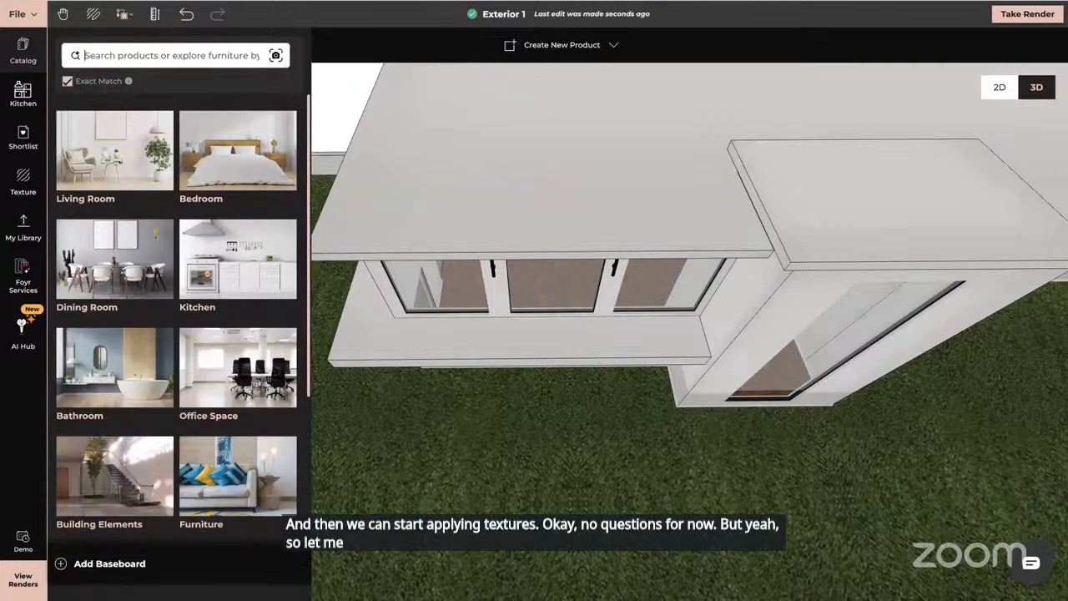
text(gl)
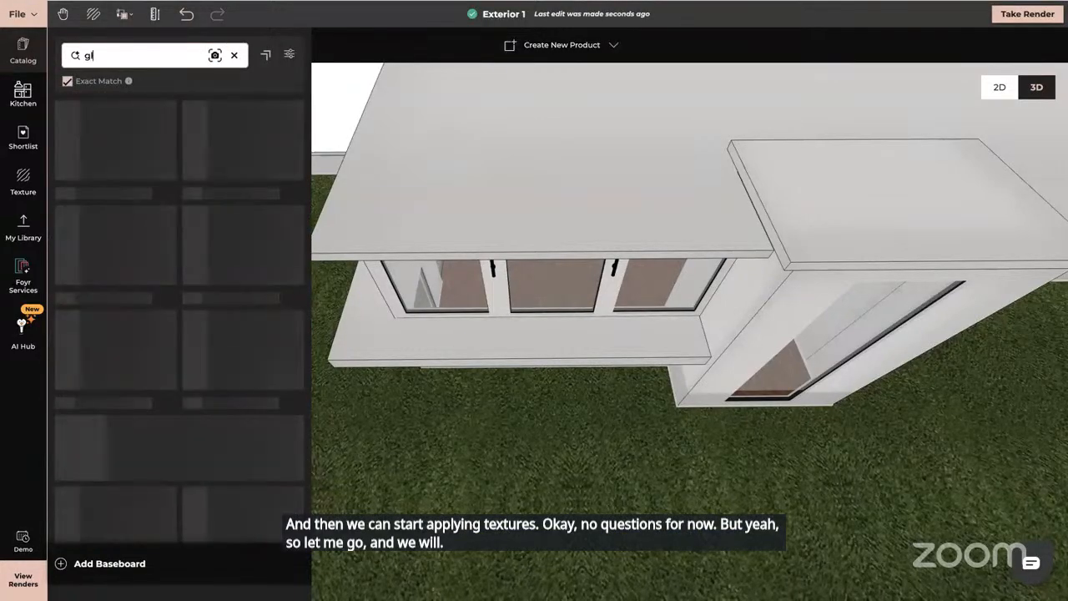
text(ass)
key(Return)
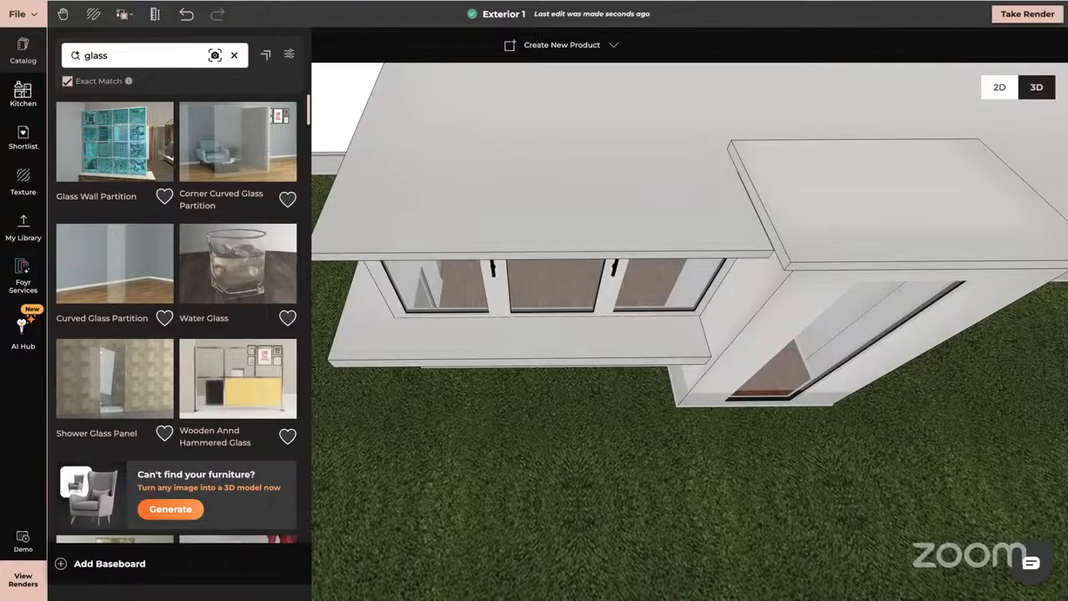
- Inspect the plot room around the house in the 2D floor plan and return to the 3D front view
click(1001, 89)
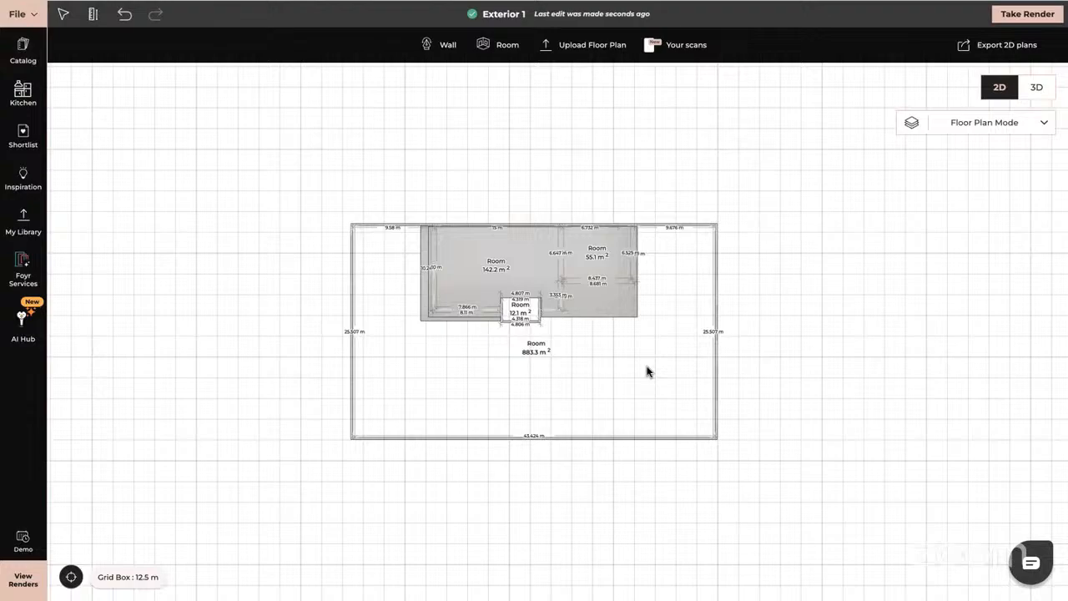
click(671, 385)
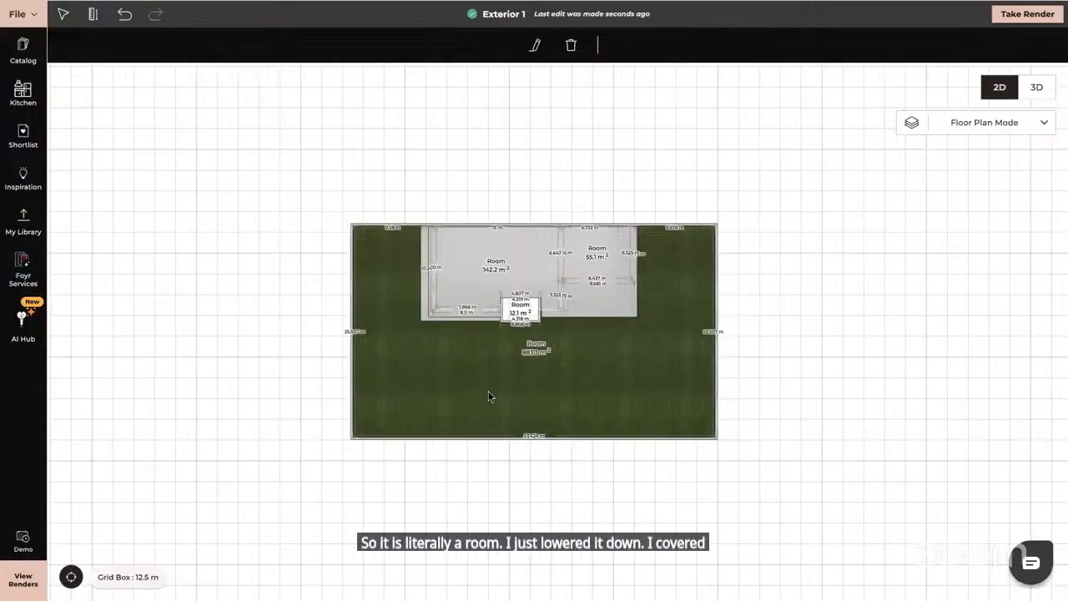
click(1037, 90)
drag(779, 303, 726, 230)
scroll(726, 247, down, 3)
scroll(725, 249, up, 5)
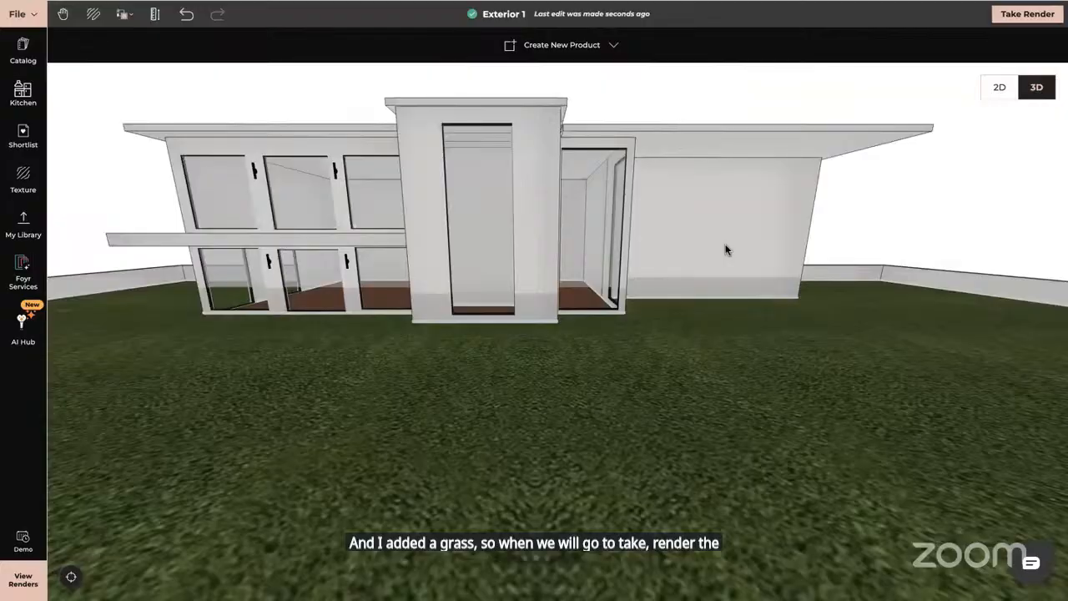
- Open the render setup, frame the house front, and set the lighting environment to Path in Forest
click(1034, 15)
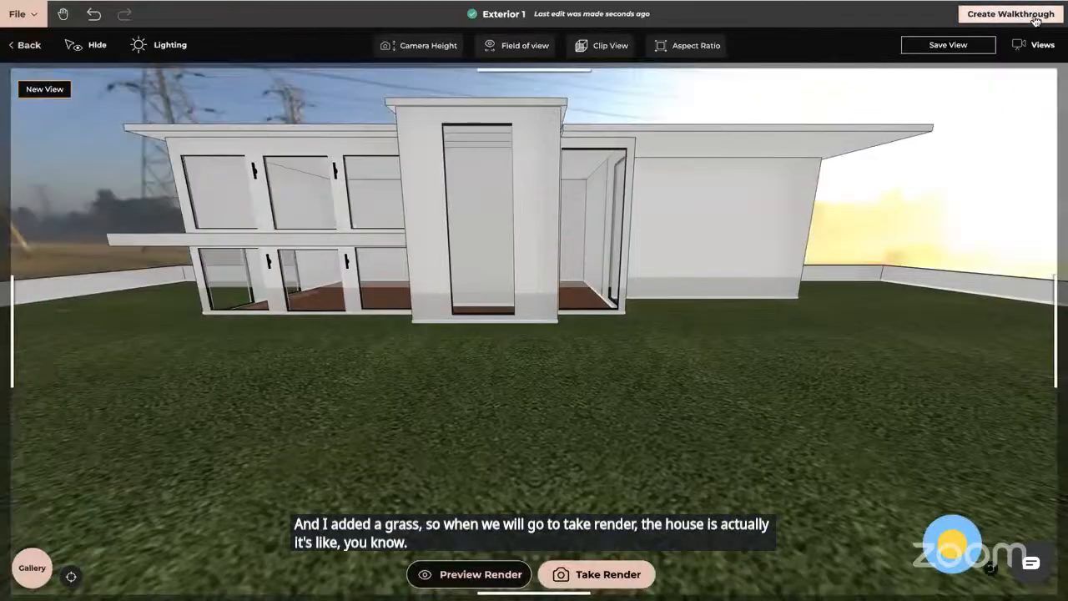
drag(773, 433, 807, 458)
scroll(773, 421, up, 2)
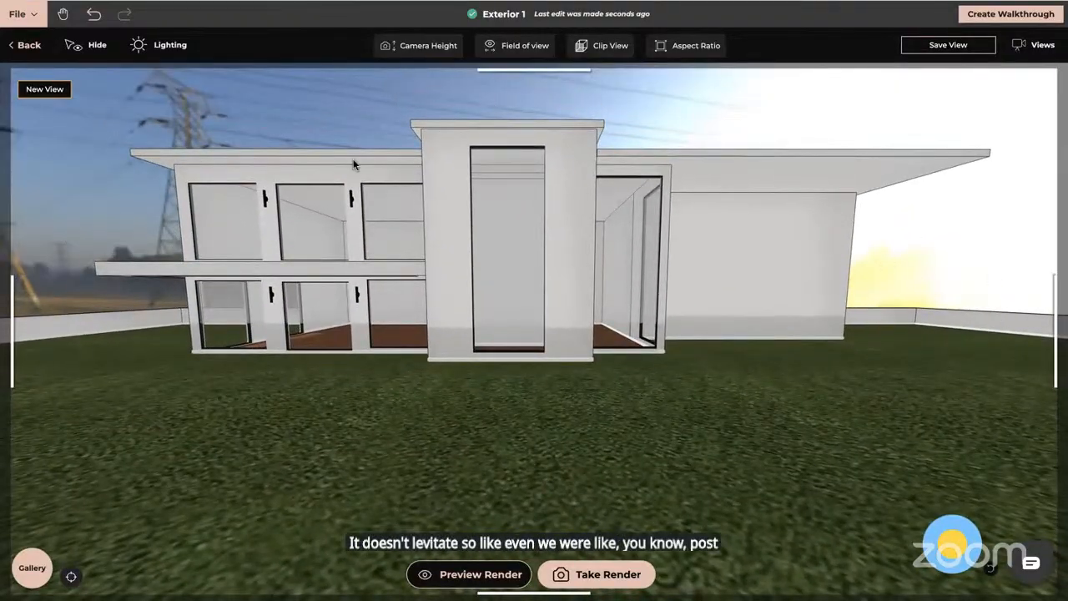
click(166, 45)
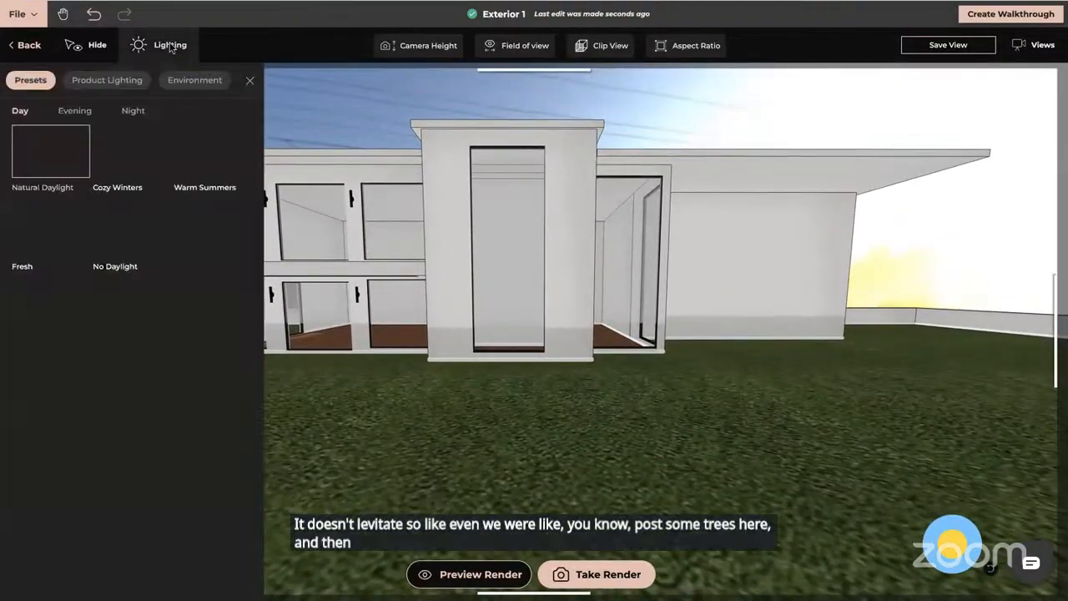
click(200, 80)
click(222, 241)
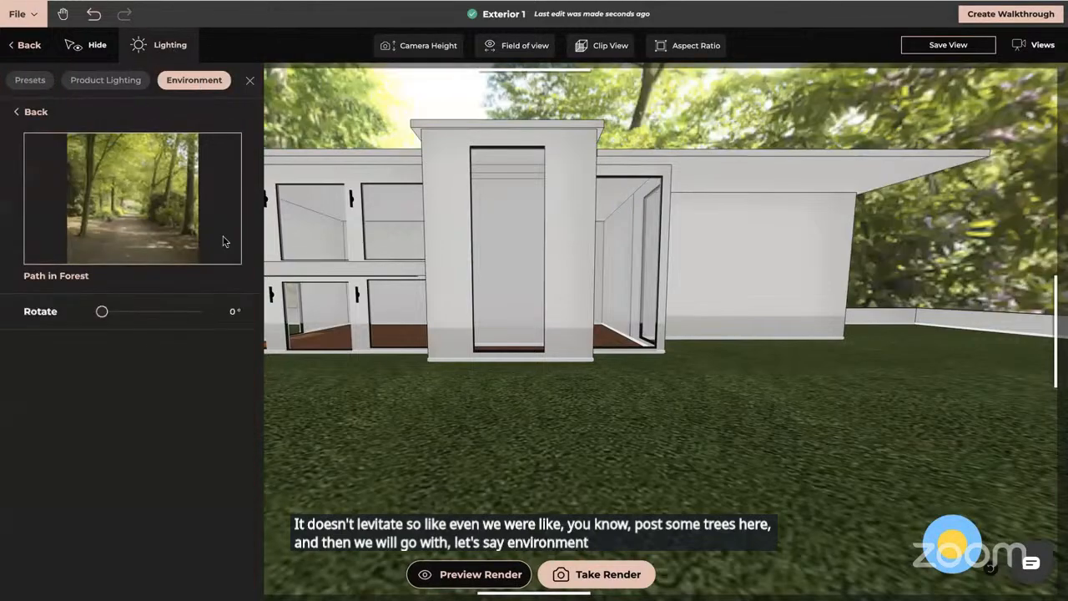
click(250, 80)
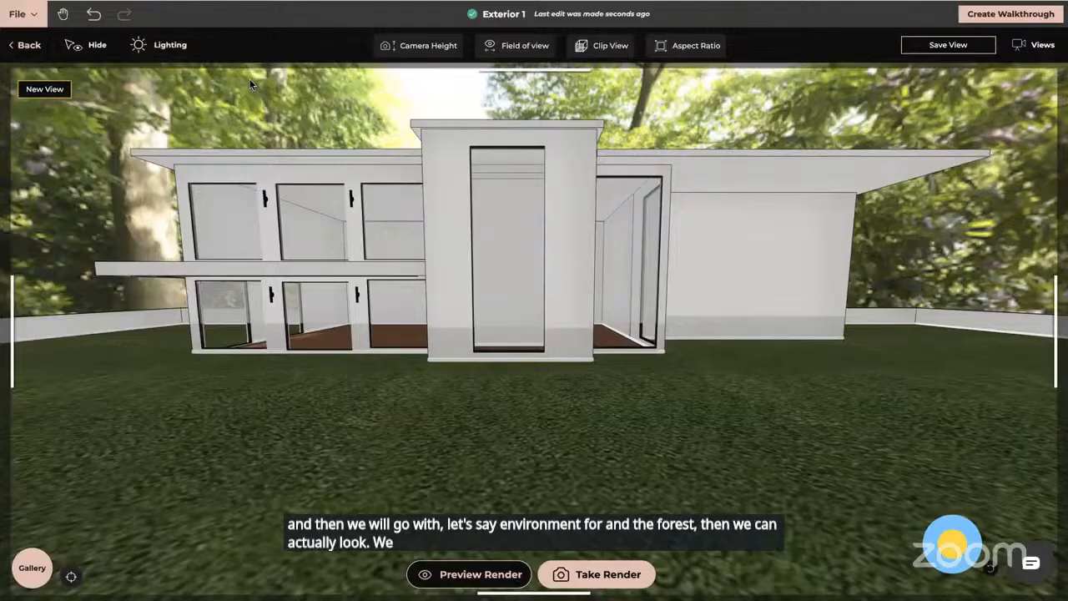
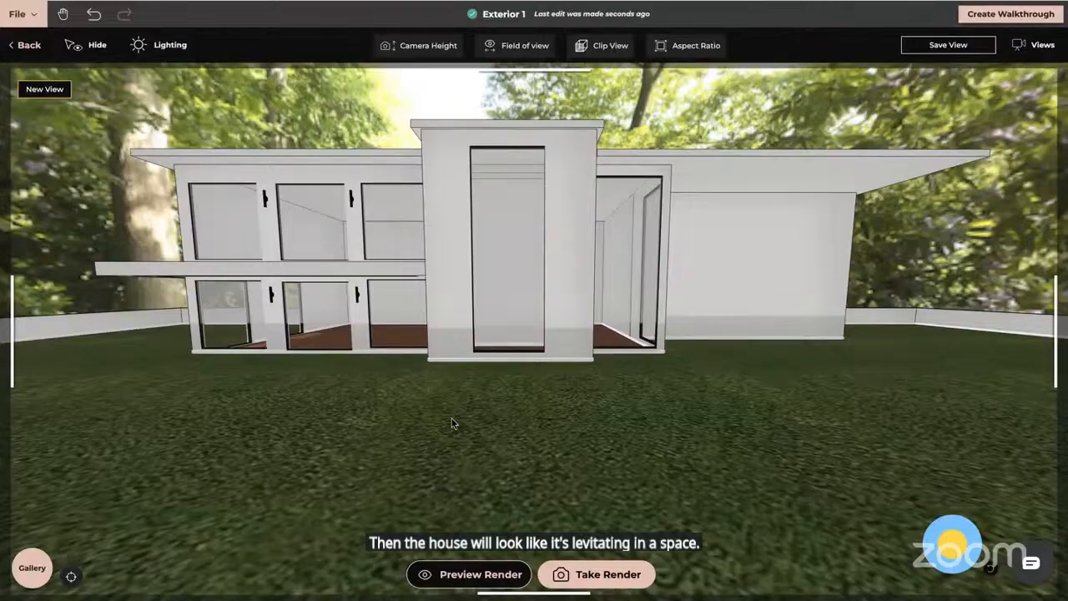
- Leave the render setup and search the product catalog for "glass railing" with the upper ledge in view
click(27, 46)
right_drag(542, 313, 607, 345)
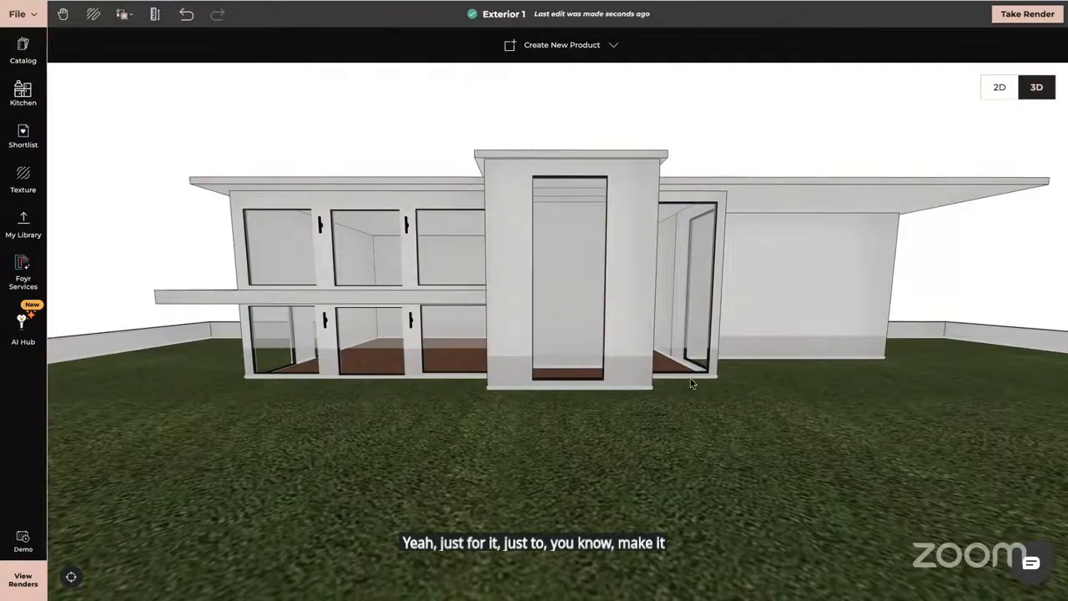
drag(699, 381, 522, 342)
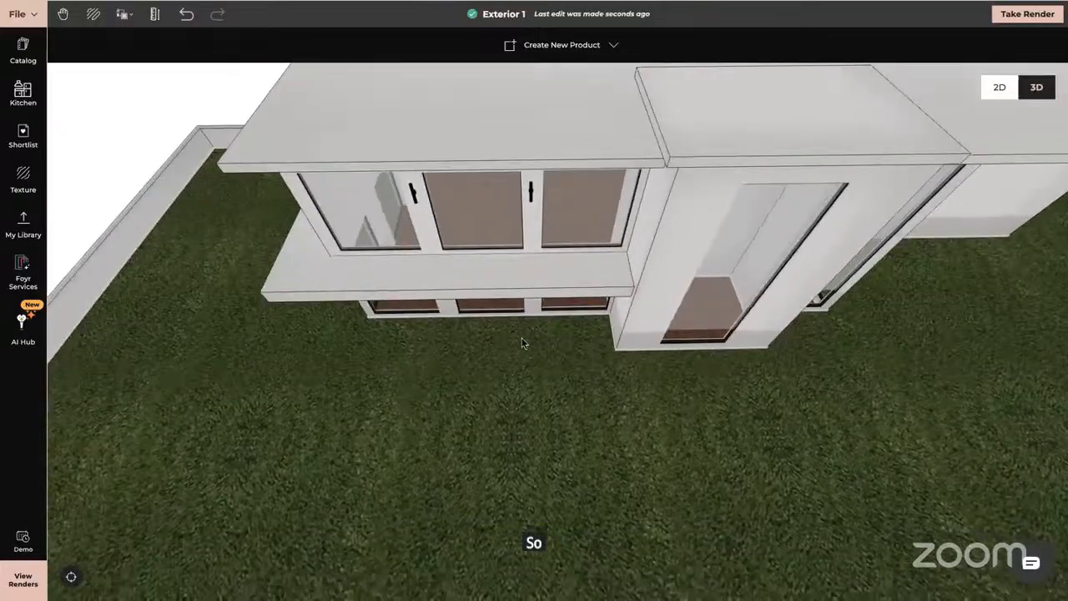
click(23, 52)
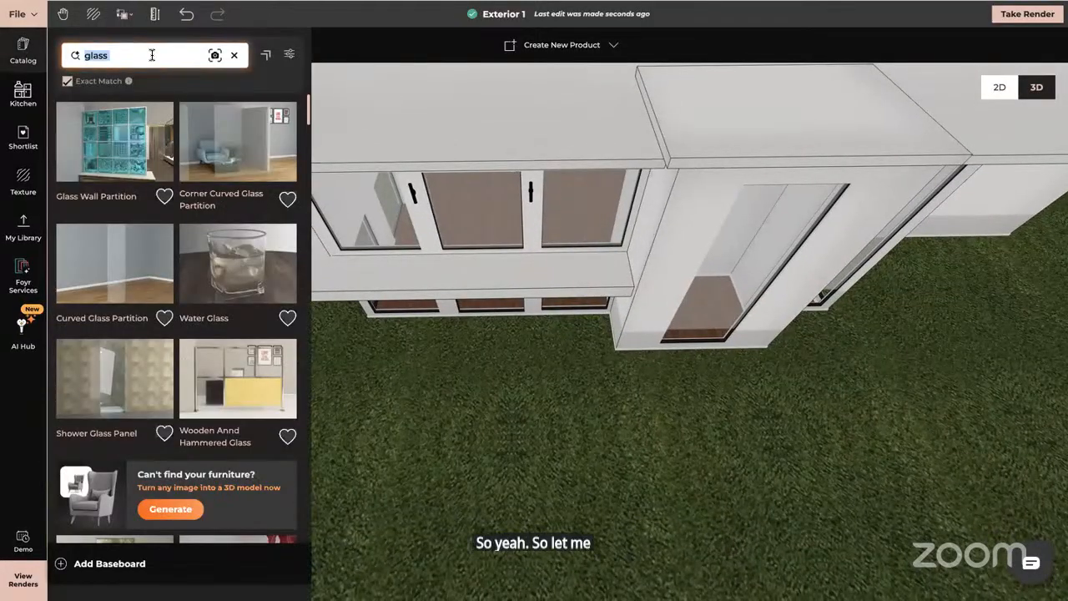
text(ra)
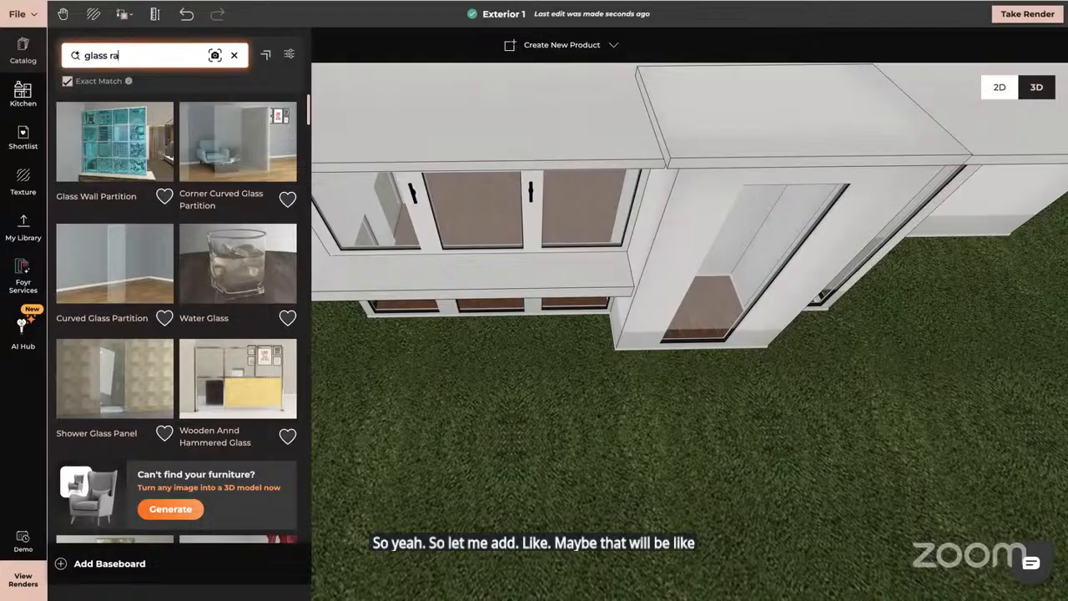
text(iling)
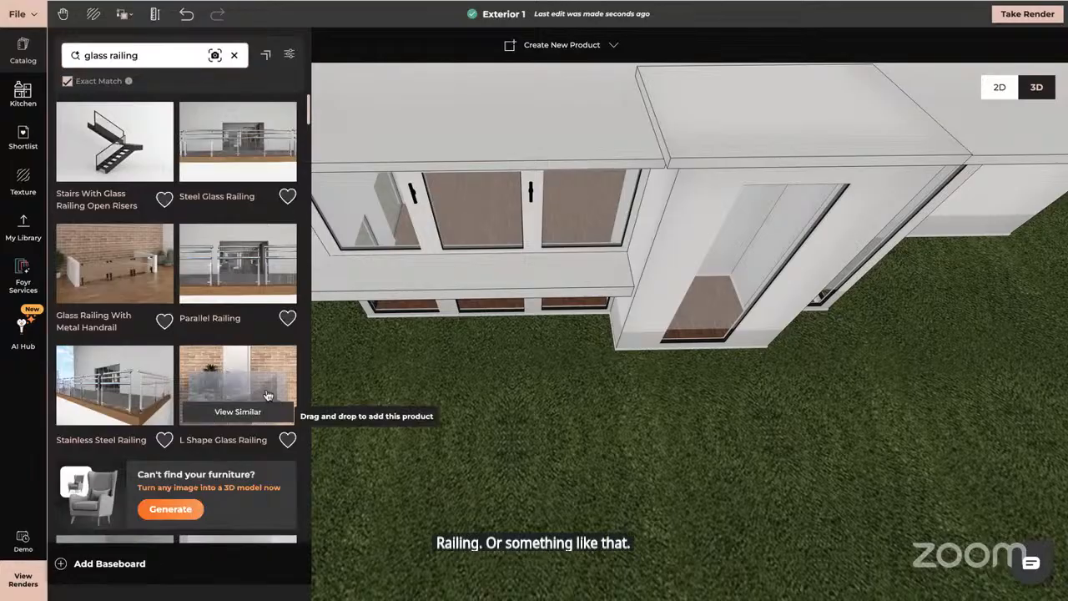
- Place a Frameless Glass Railing on the ledge below the upper front windows
scroll(234, 340, down, 3)
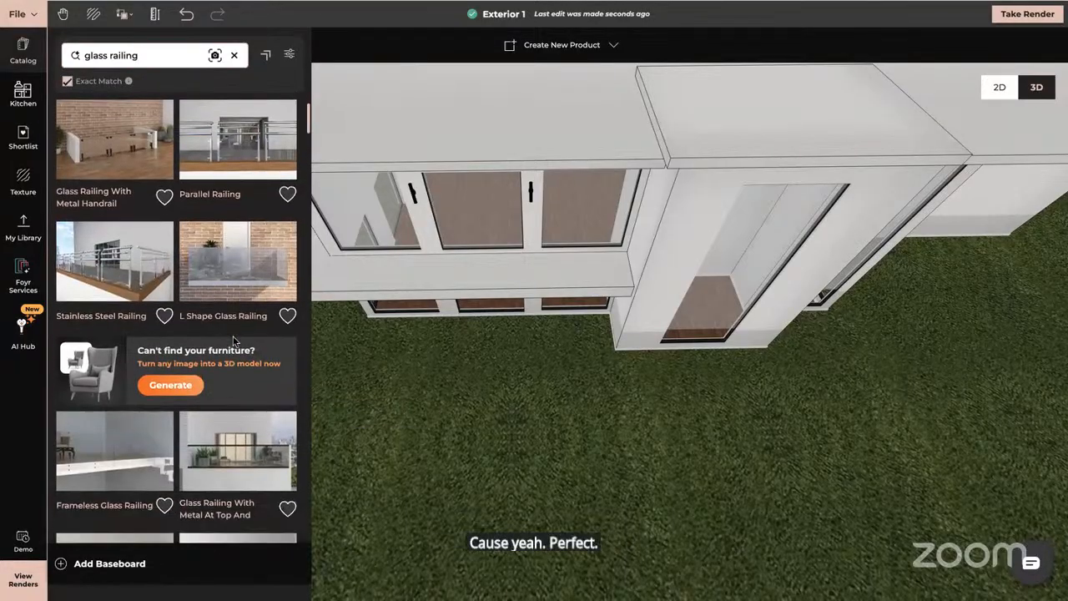
scroll(233, 340, down, 1)
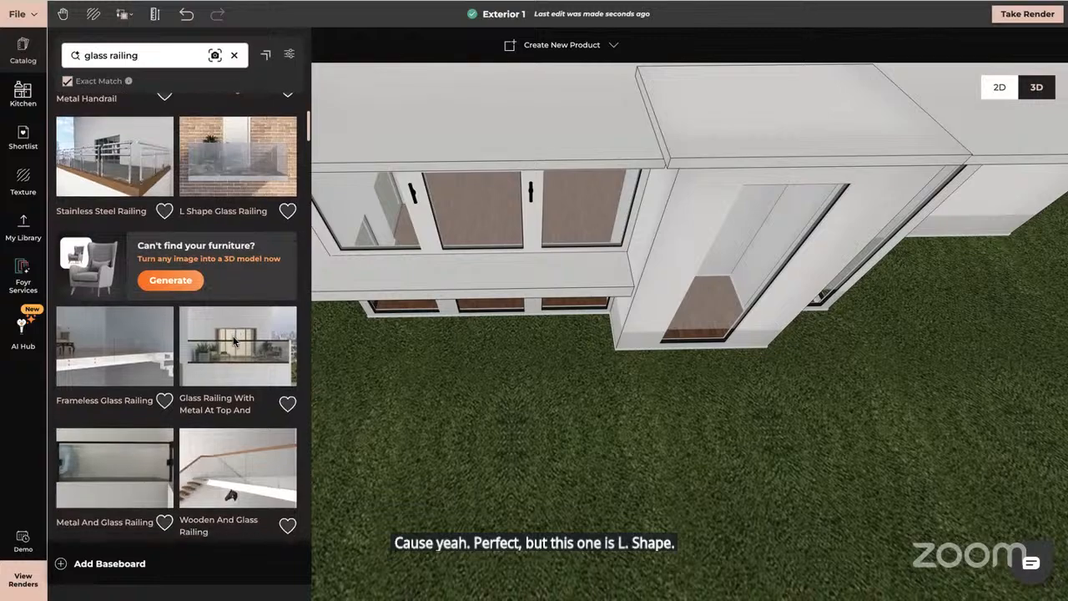
drag(87, 332, 532, 263)
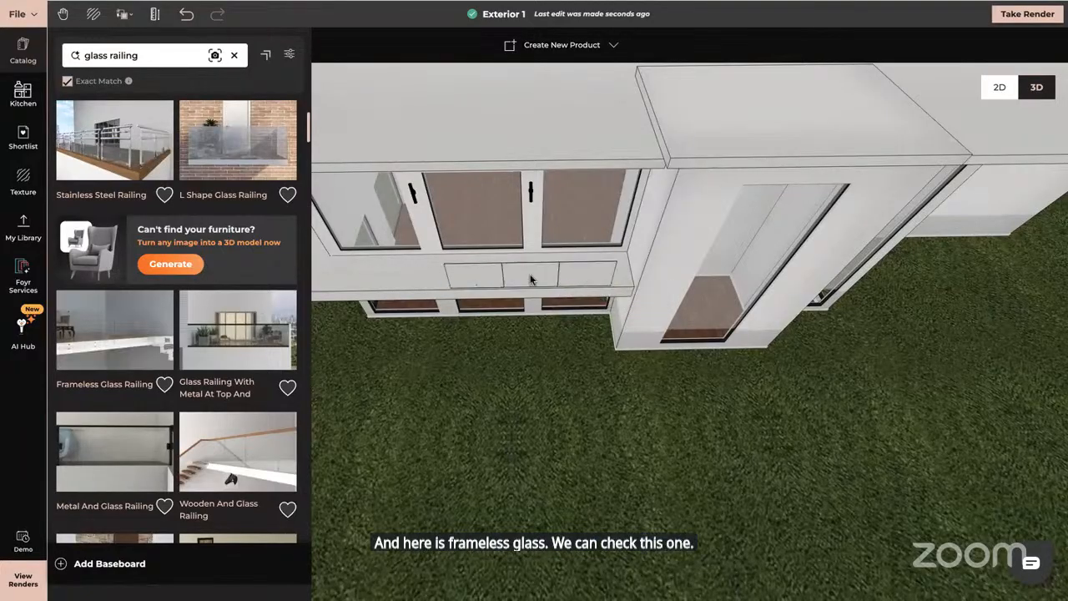
click(582, 280)
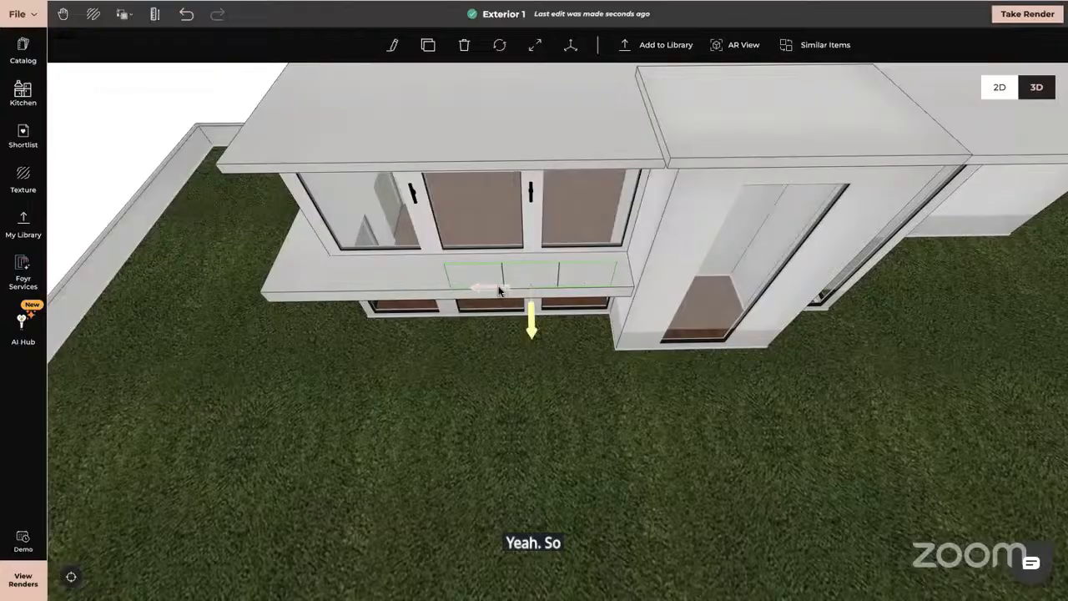
- Turn off Object Snapping and shift the glass railing slightly inward from the ledge's front edge
drag(477, 392, 587, 283)
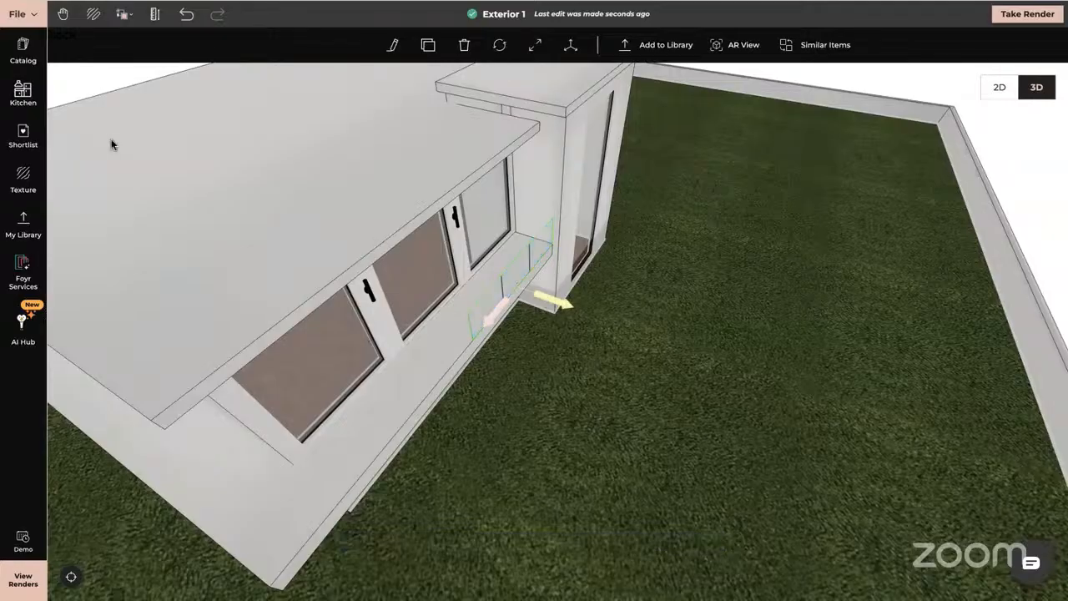
click(23, 16)
mouse_move(67, 157)
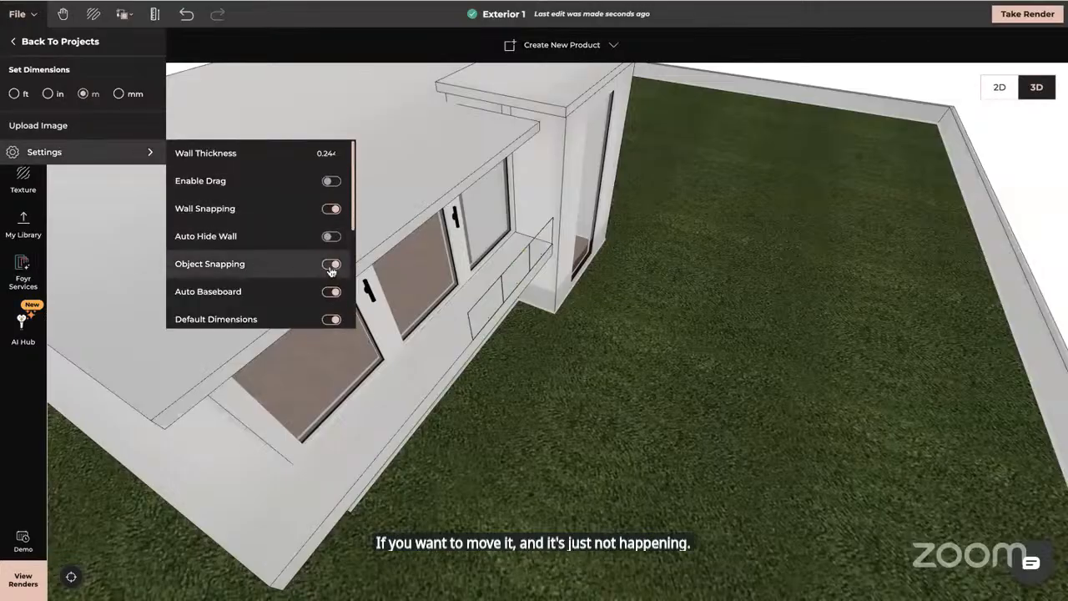
click(554, 315)
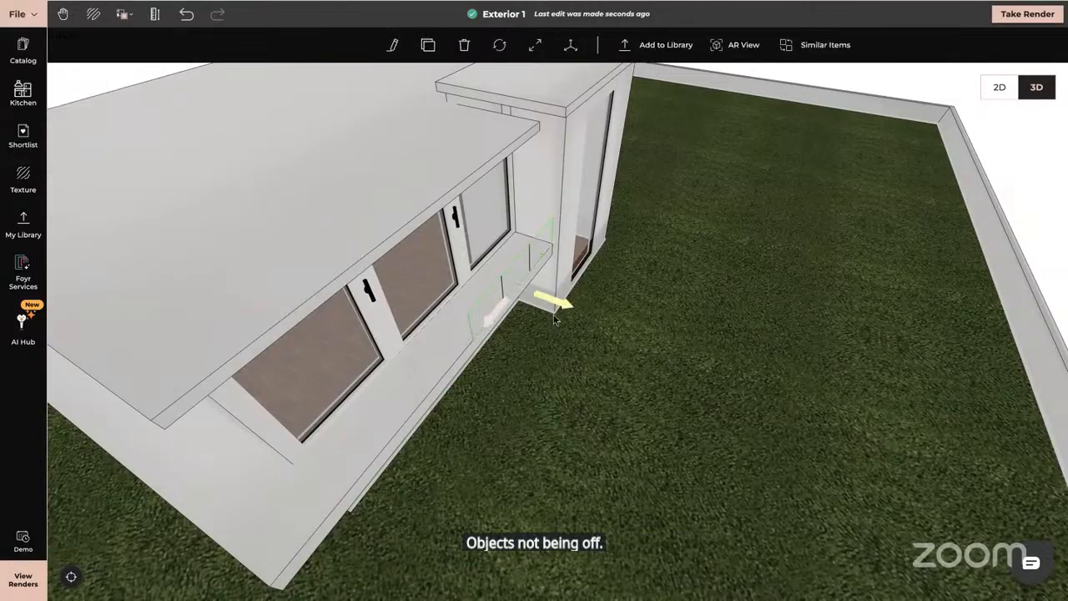
drag(561, 304, 557, 303)
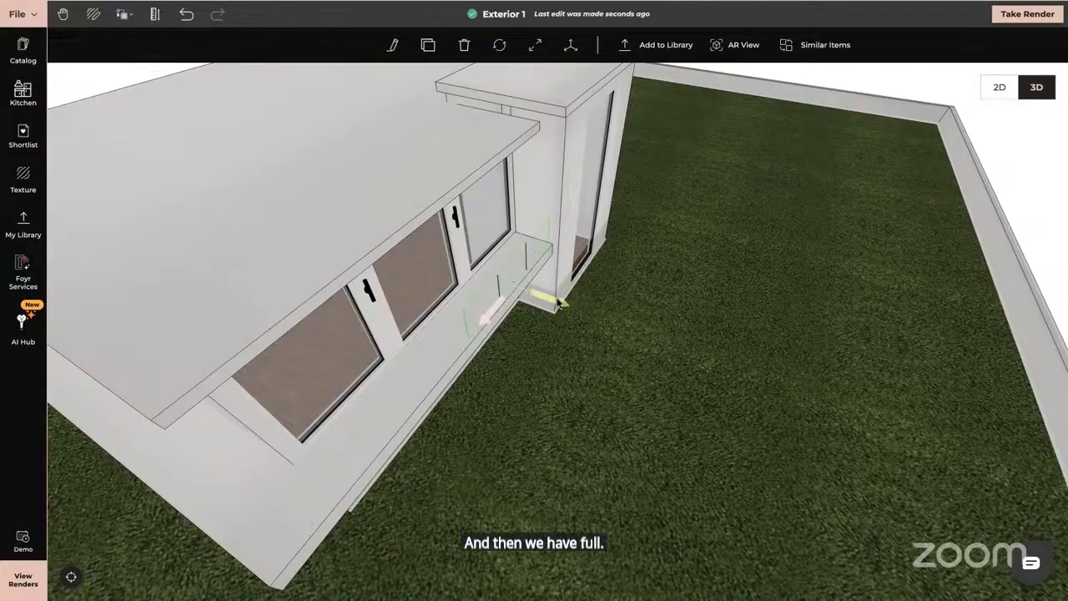
- Duplicate the glass railing and place the copy next to it along the ledge's front edge
click(428, 47)
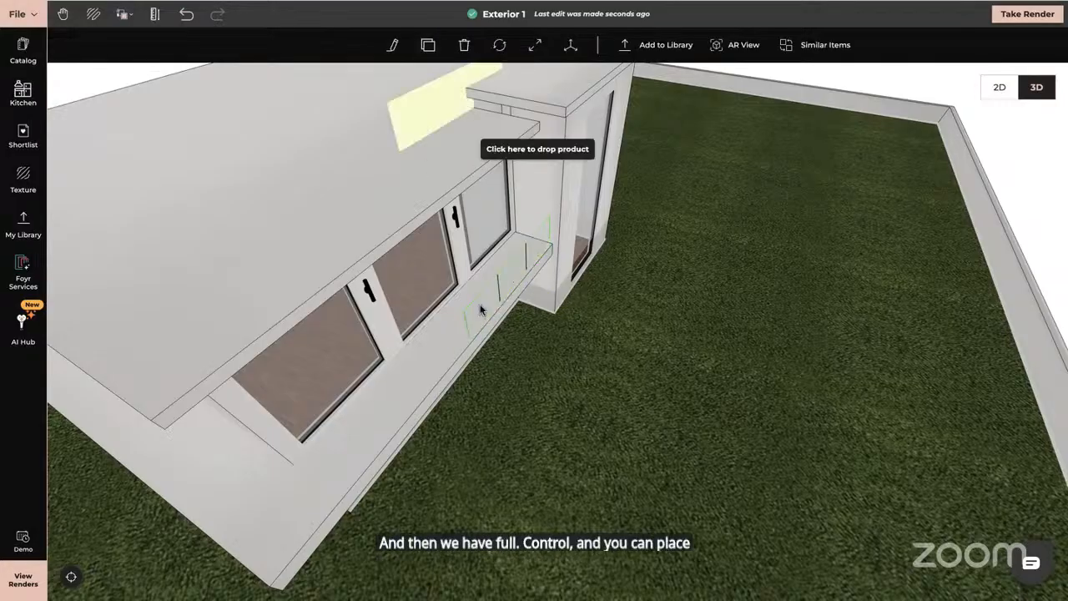
click(430, 386)
drag(410, 406, 390, 435)
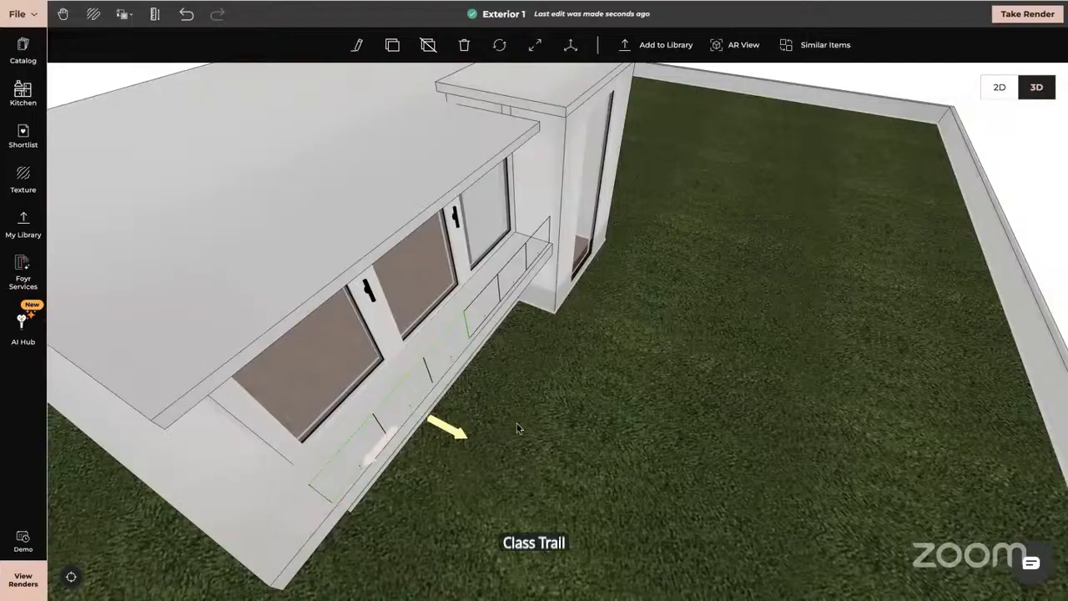
- Stretch the copied railing and shift it along the front edge to the outer end of the ledge
click(473, 354)
drag(472, 354, 455, 411)
click(560, 315)
click(534, 47)
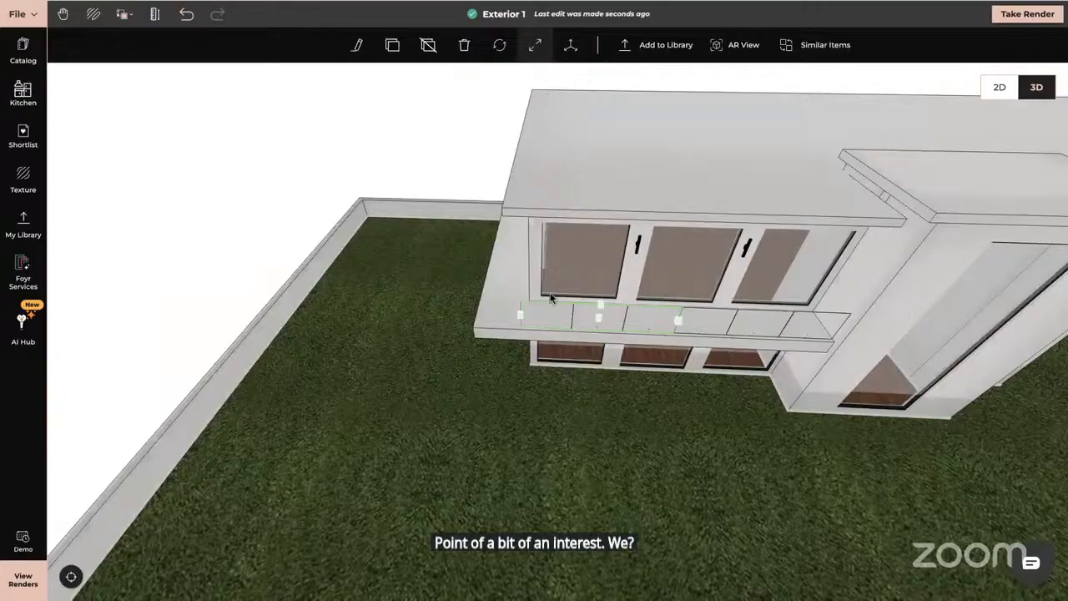
click(519, 315)
mouse_move(519, 314)
mouse_down()
mouse_move(502, 313)
mouse_move(526, 331)
mouse_up()
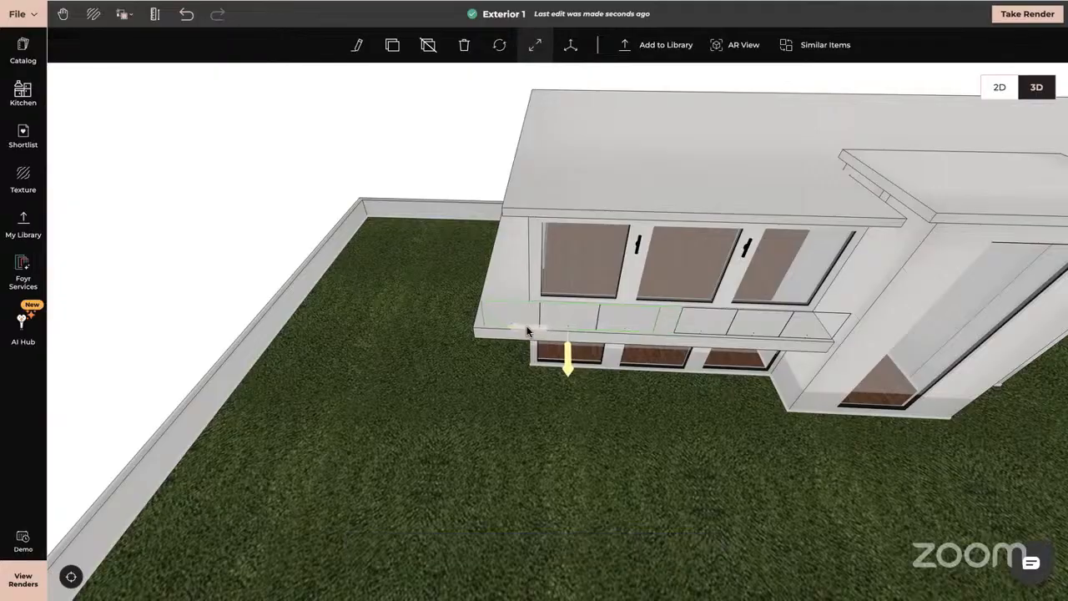
- Lengthen the railing nearest the tower to about 4.66 m to close the gap to its copy
click(707, 322)
click(536, 48)
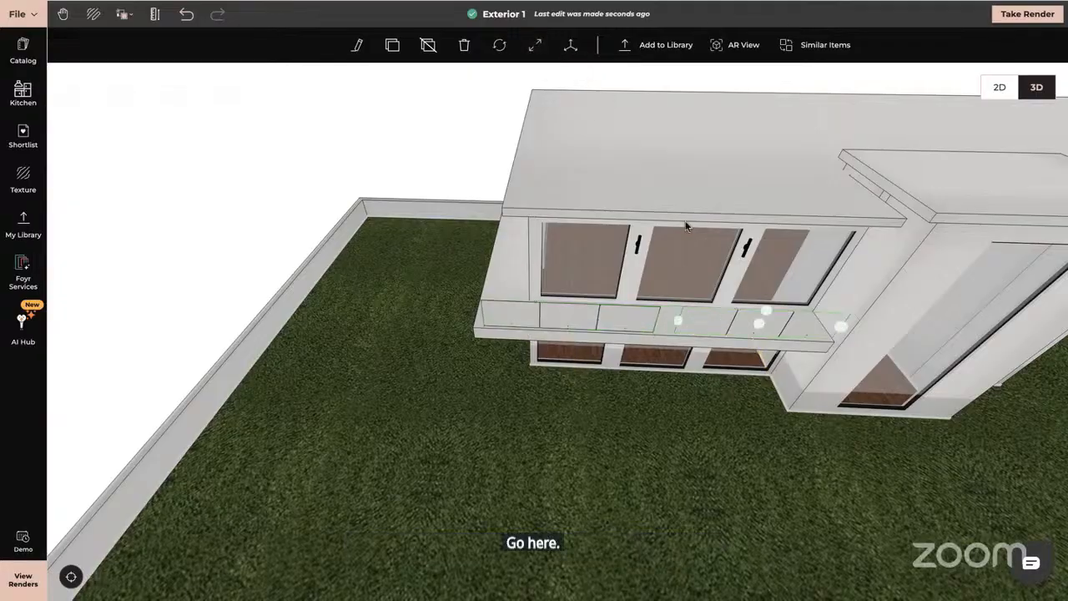
click(678, 321)
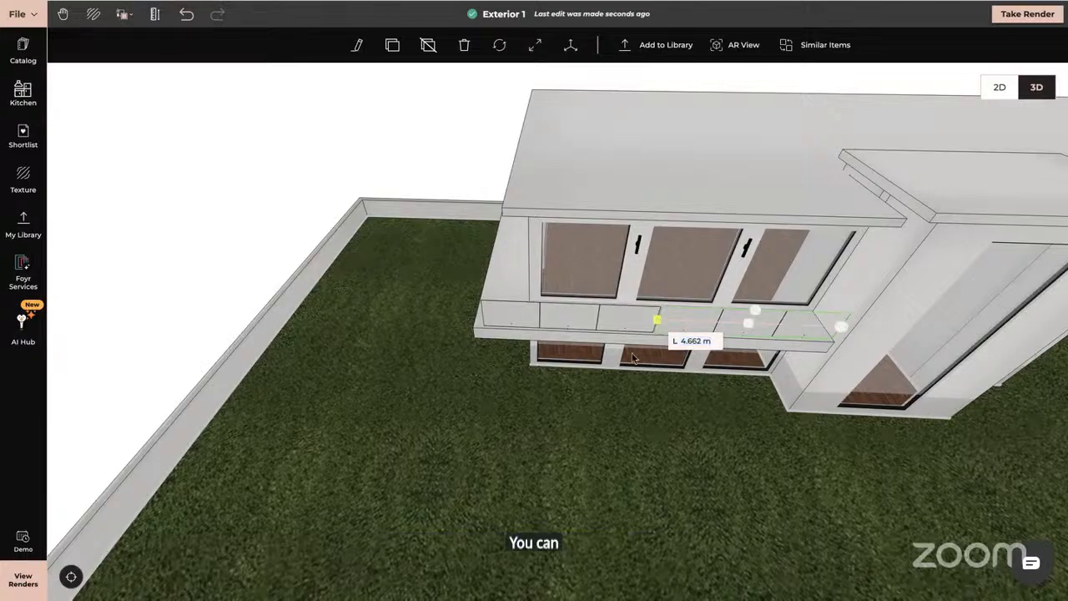
- Duplicate the lengthened railing onto the ledge and rotate the copy perpendicular to the front railings
drag(620, 403, 755, 356)
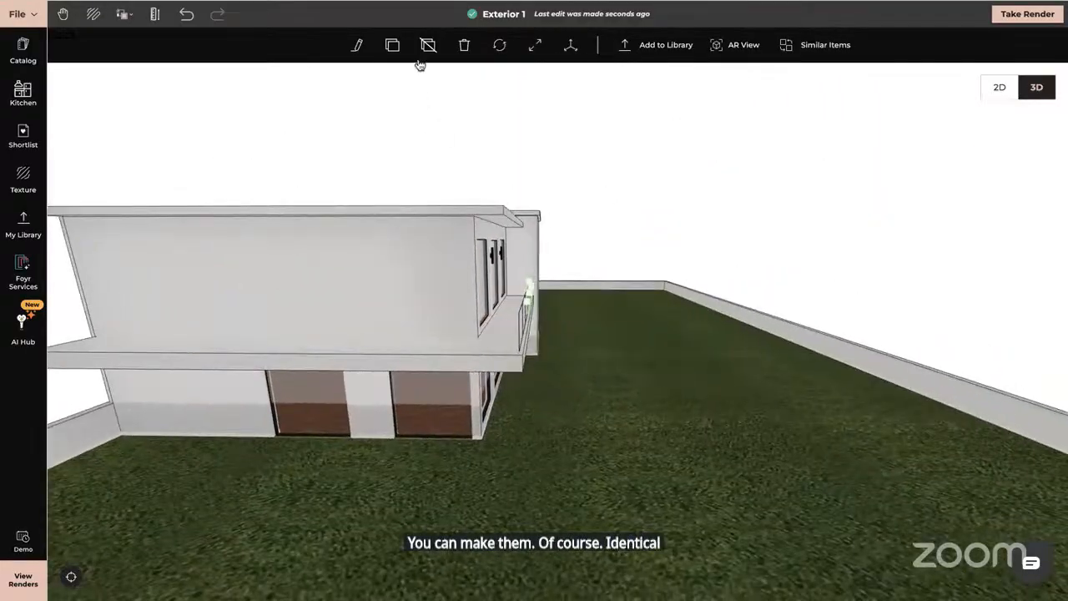
click(394, 45)
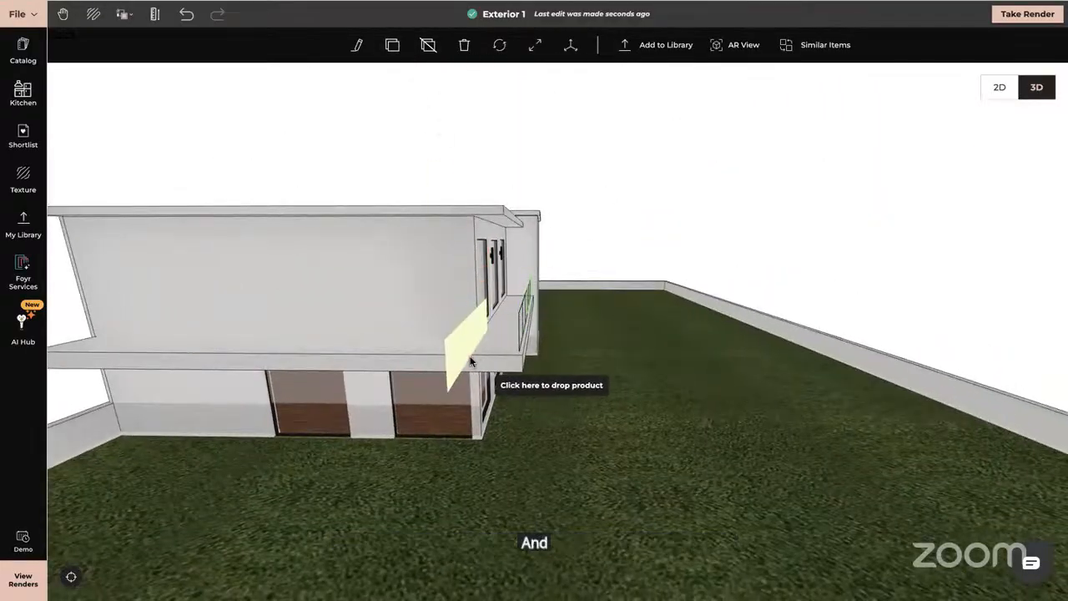
click(503, 349)
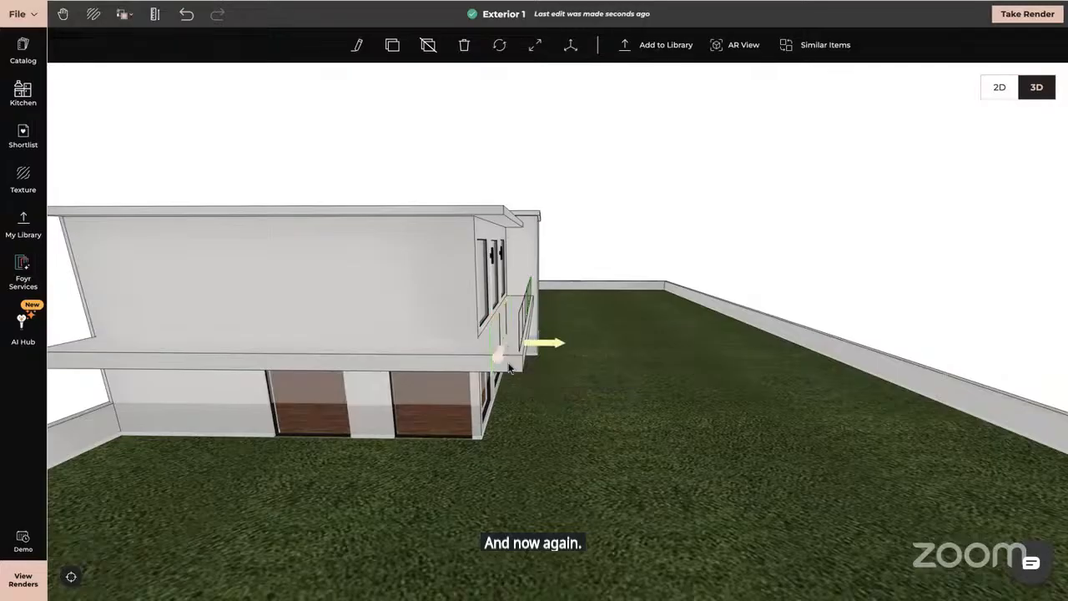
click(499, 45)
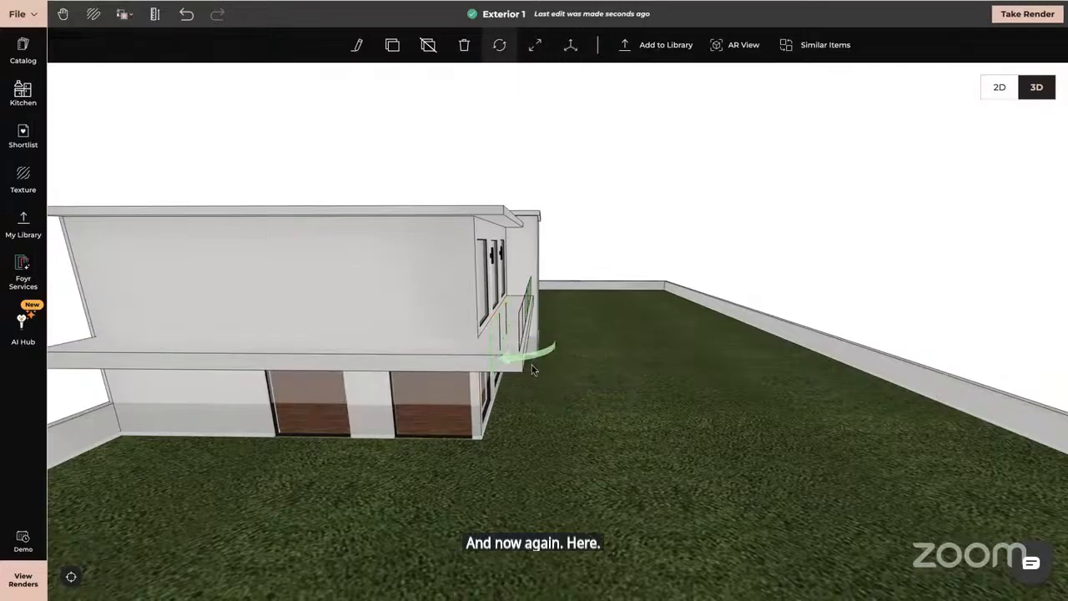
drag(519, 363, 486, 355)
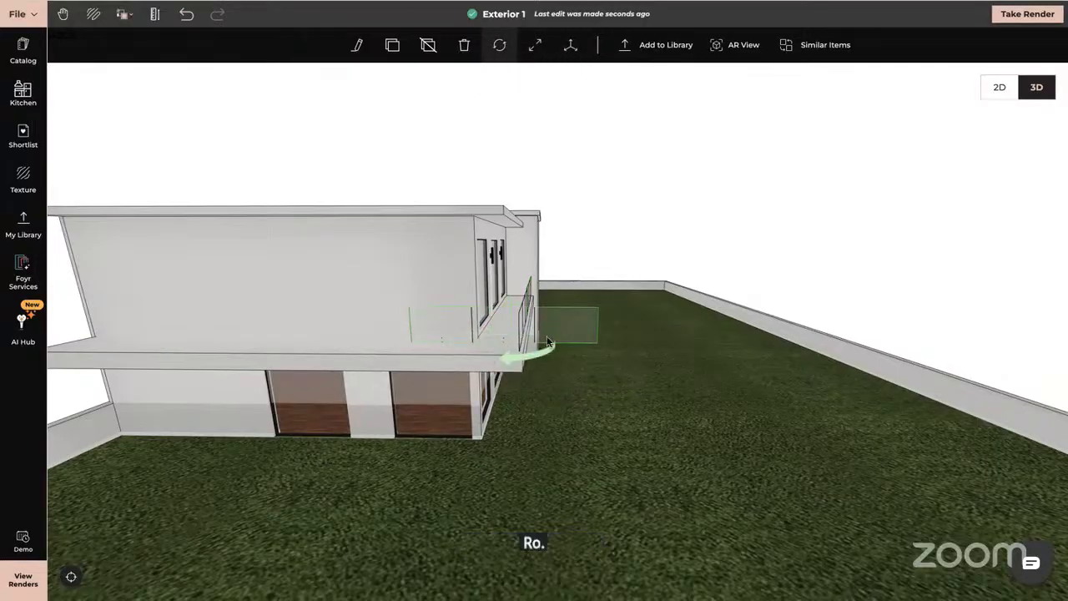
- Move the rotated railing onto the ledge's side edge with its end near the front corner
drag(551, 402, 544, 492)
click(505, 346)
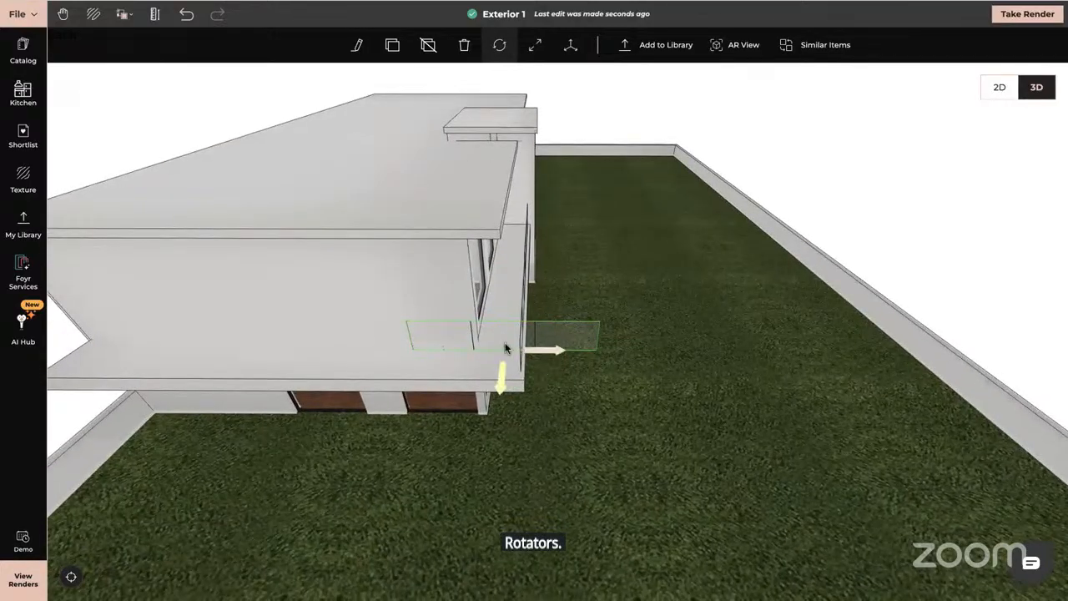
drag(503, 380, 502, 423)
drag(554, 380, 469, 378)
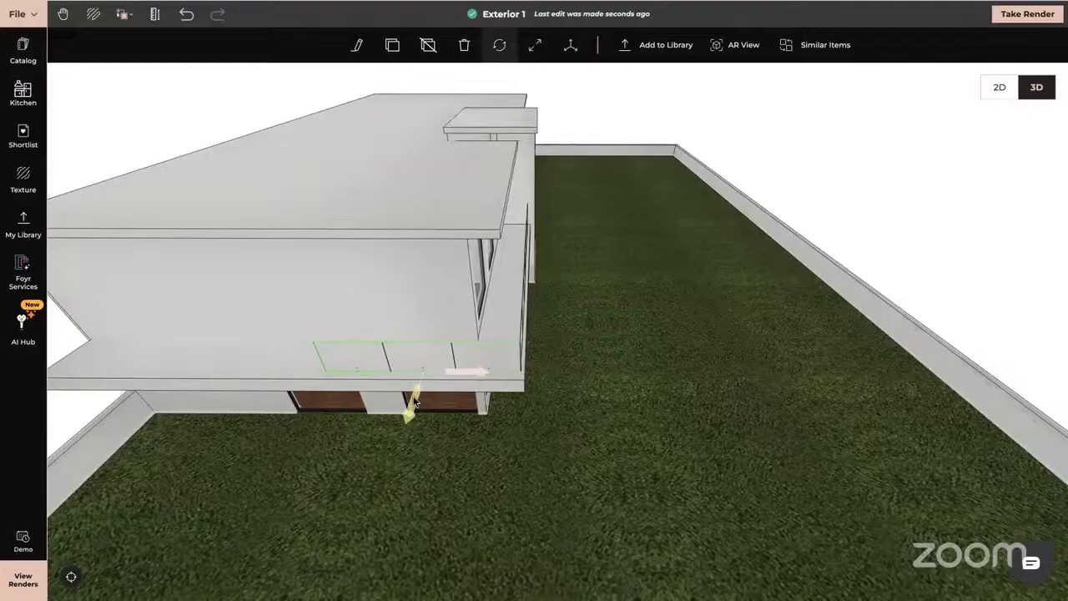
- Nudge the side railing inward so its end meets the front railing at the ledge corner, and check the alignment
drag(630, 409, 542, 389)
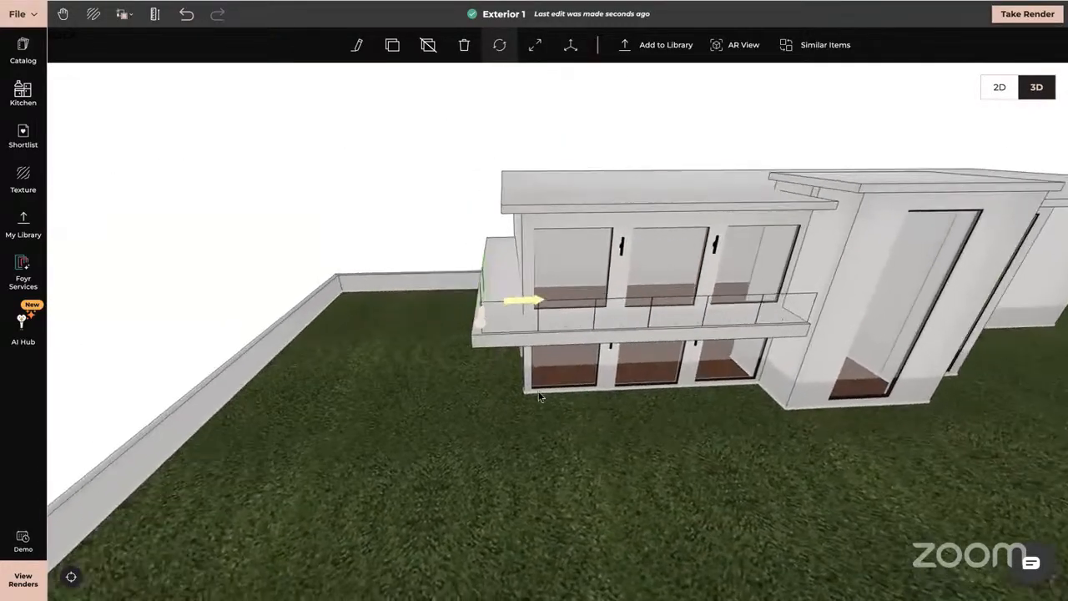
click(481, 368)
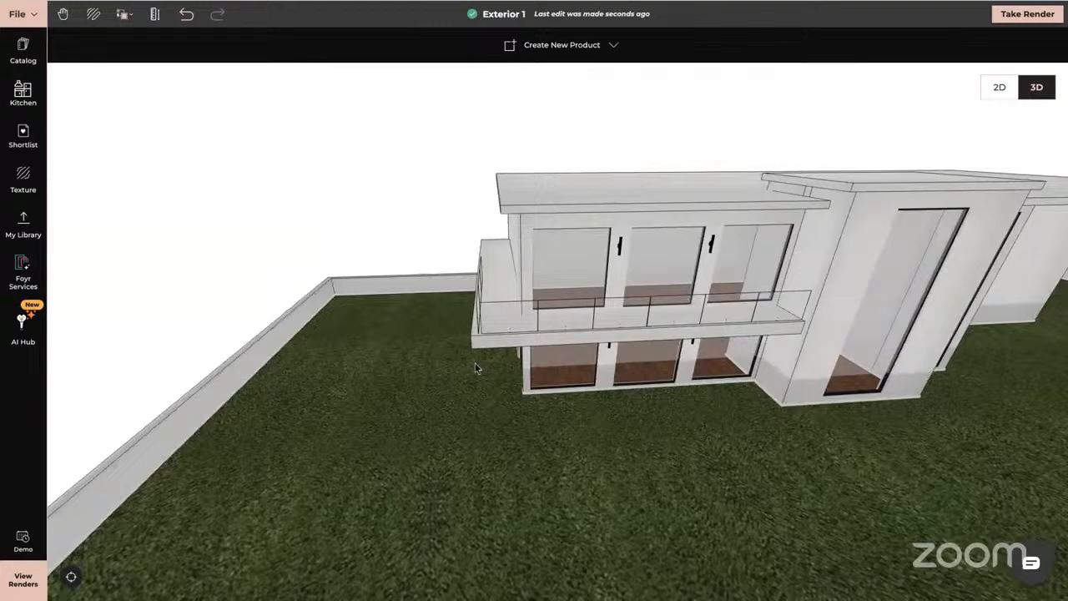
scroll(475, 368, up, 8)
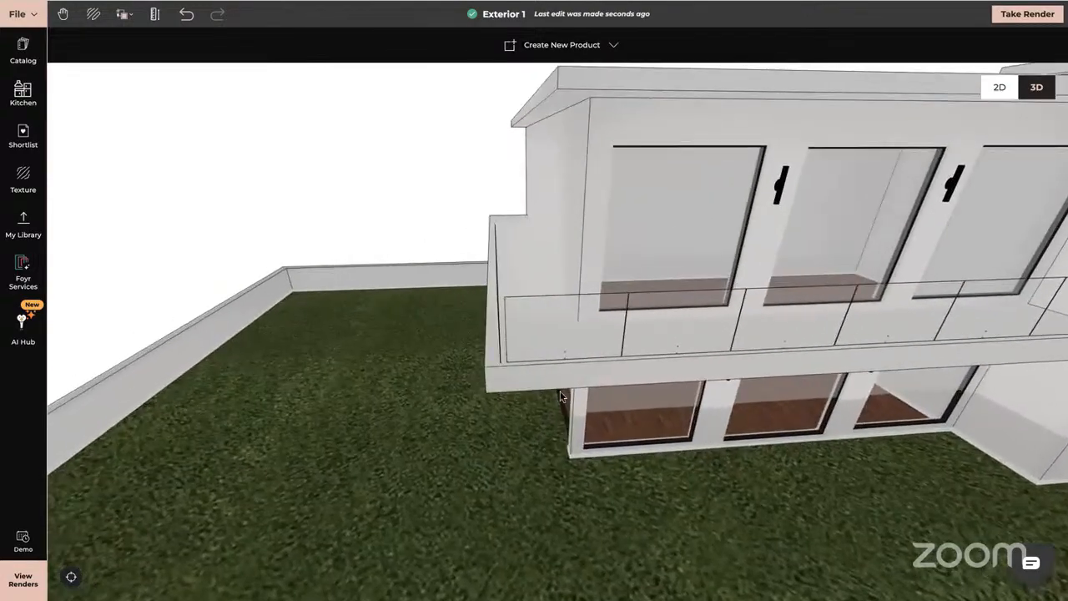
drag(535, 398, 511, 311)
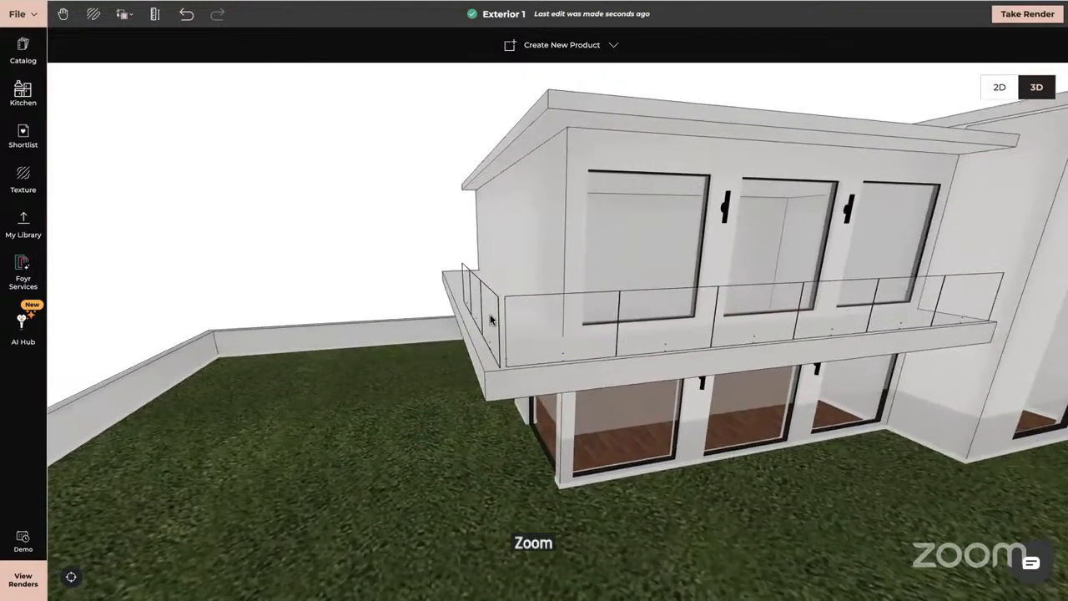
click(490, 319)
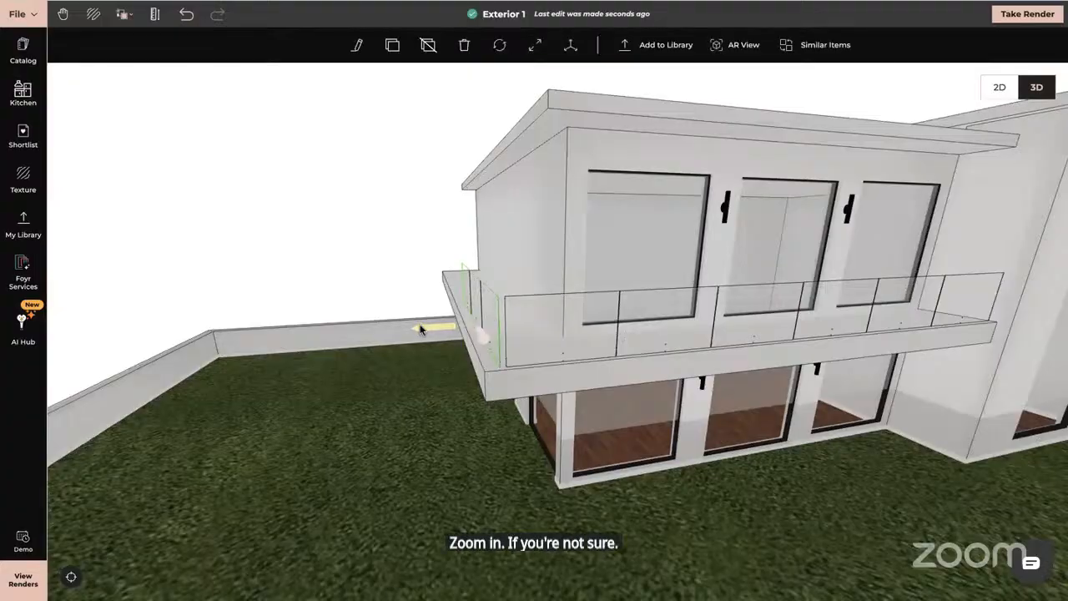
drag(421, 329, 424, 329)
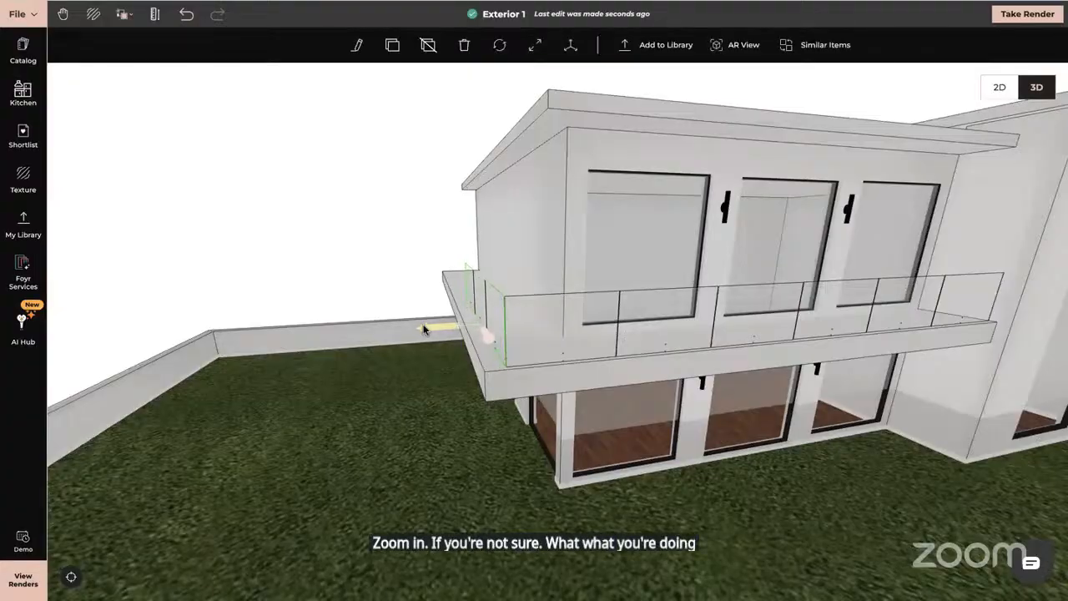
drag(528, 422, 653, 357)
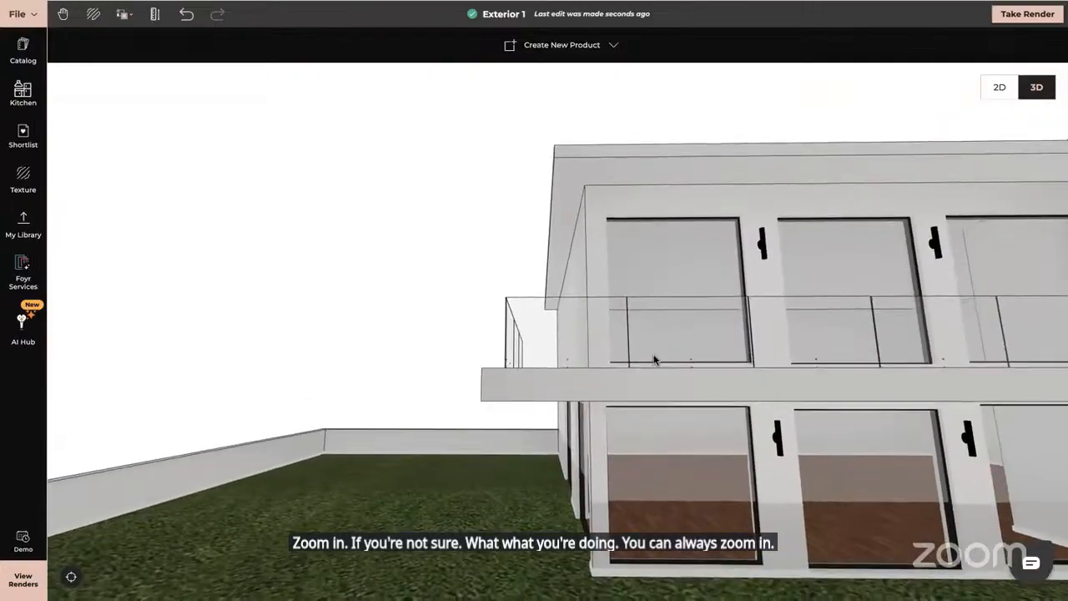
scroll(653, 356, down, 3)
drag(699, 400, 475, 477)
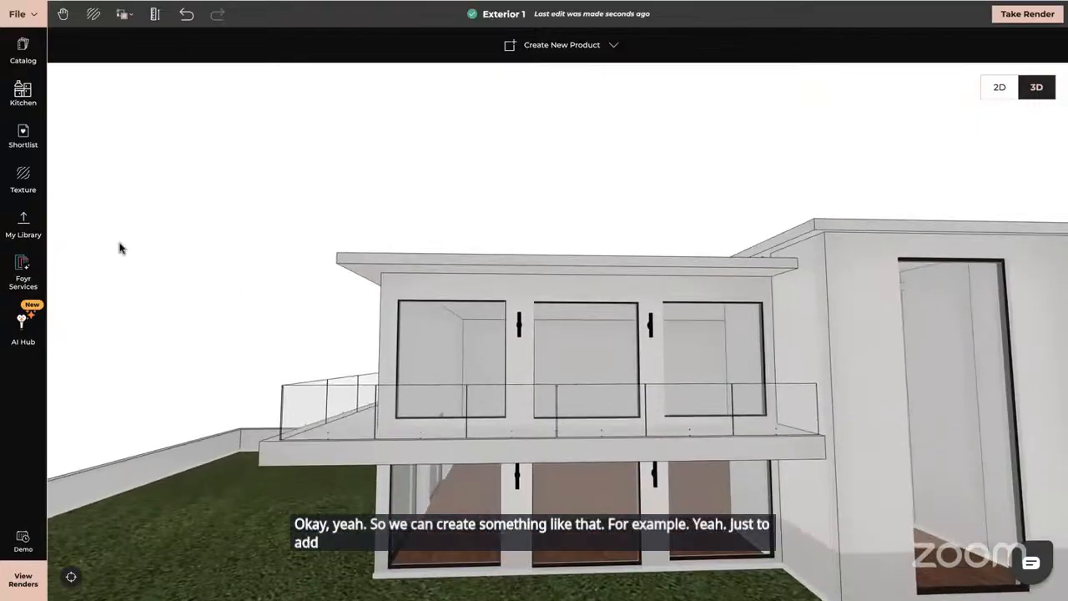
- Search the catalog for "cladding" and place the Black And Walnut Reception Wall panel on the blank exterior wall under the overhanging roof
click(23, 50)
key(BackSpace)
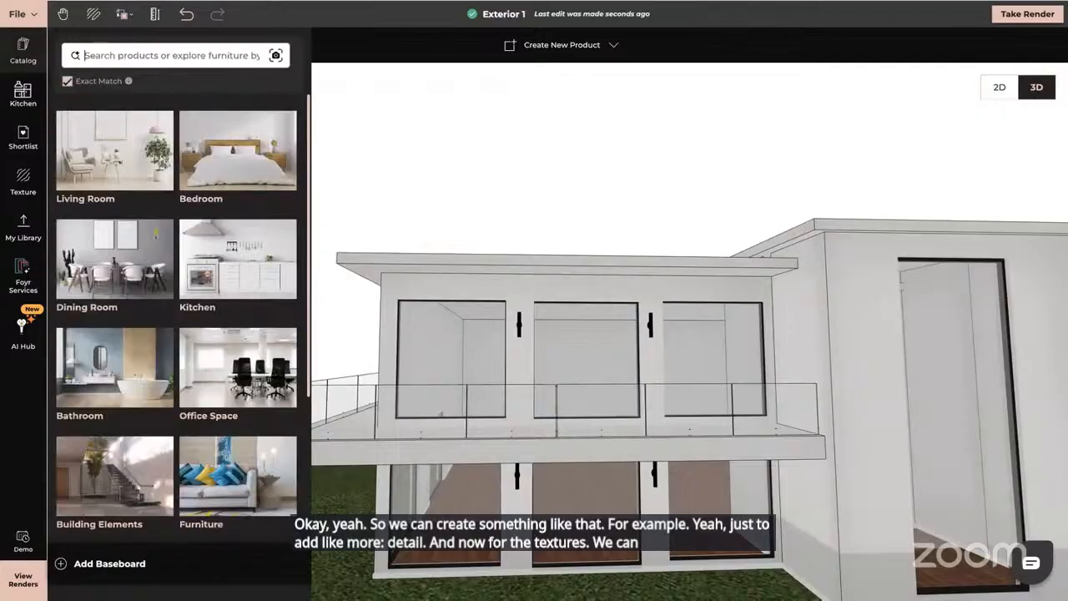
text(cladding)
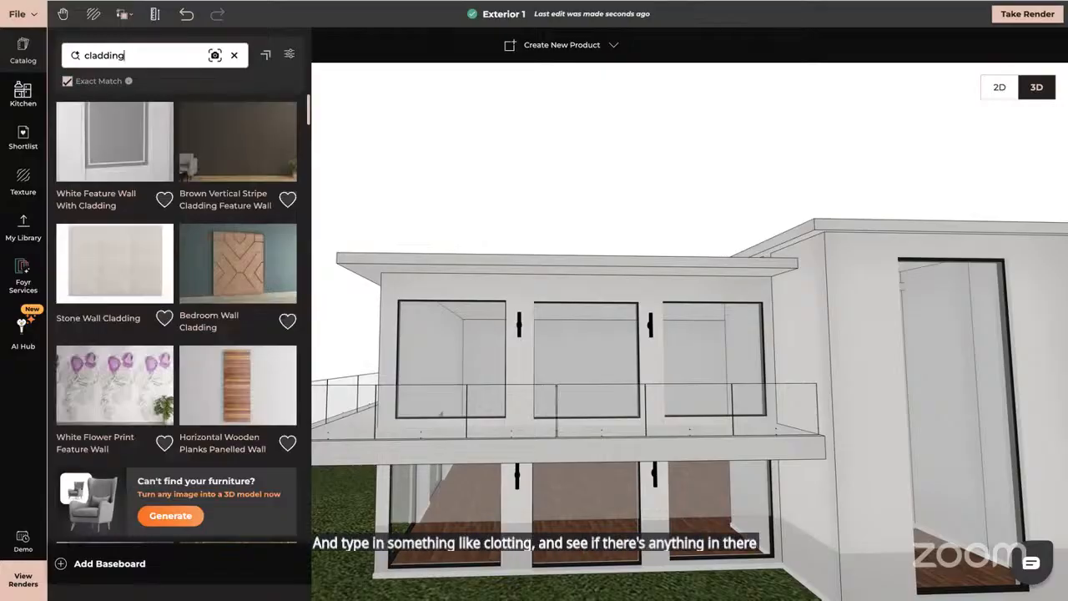
scroll(213, 285, down, 3)
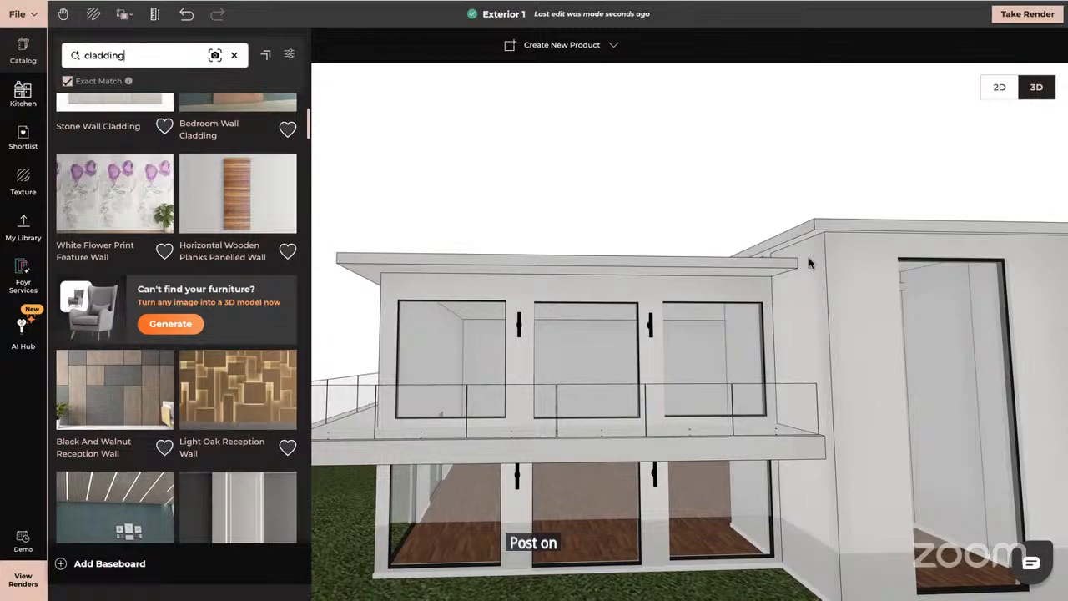
scroll(161, 387, down, 3)
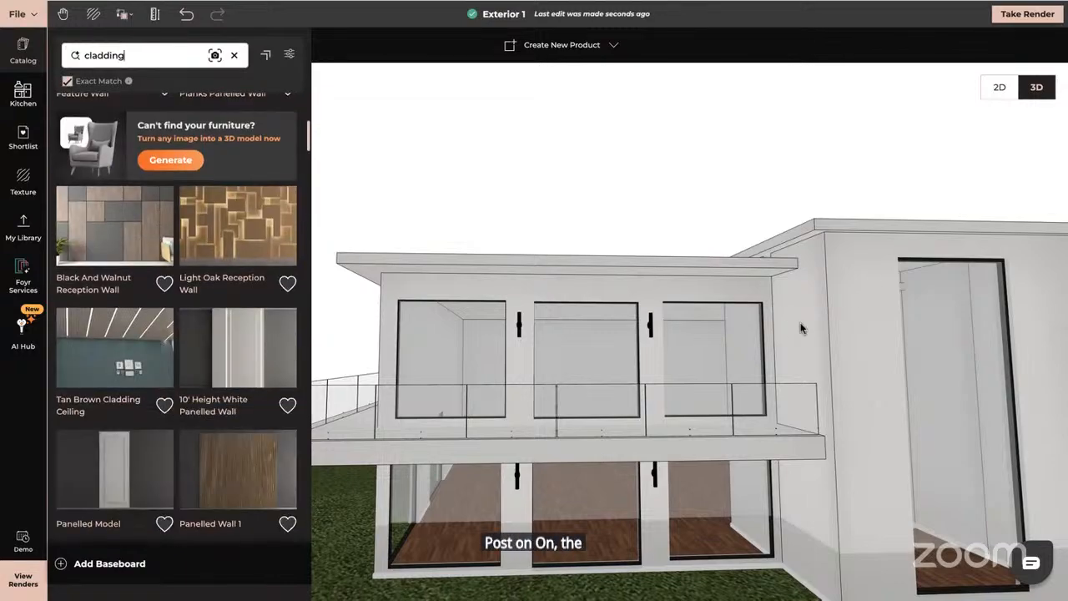
drag(932, 316, 684, 390)
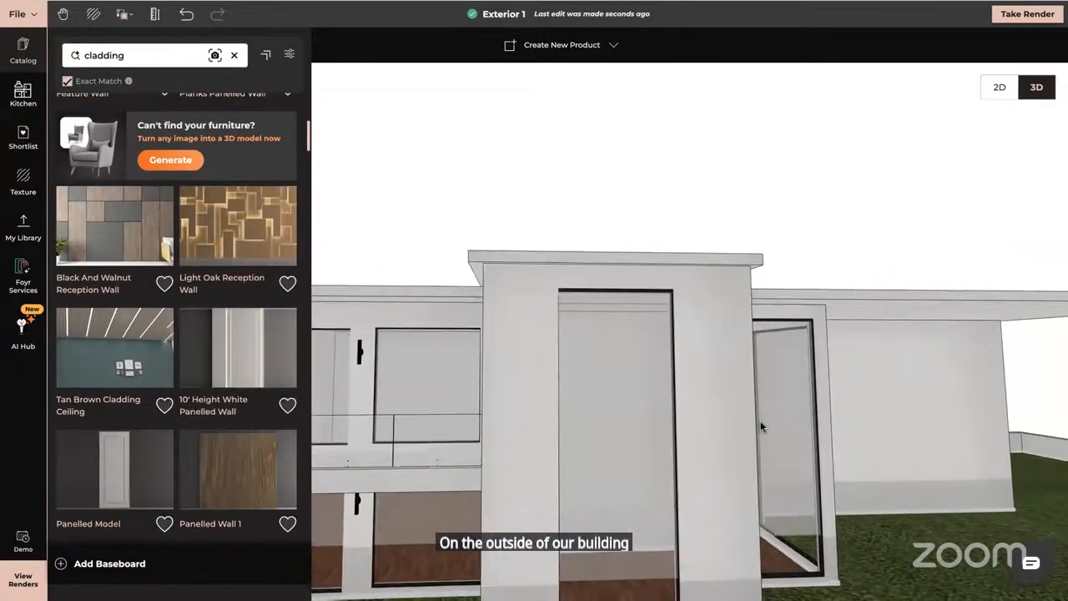
drag(713, 433, 303, 445)
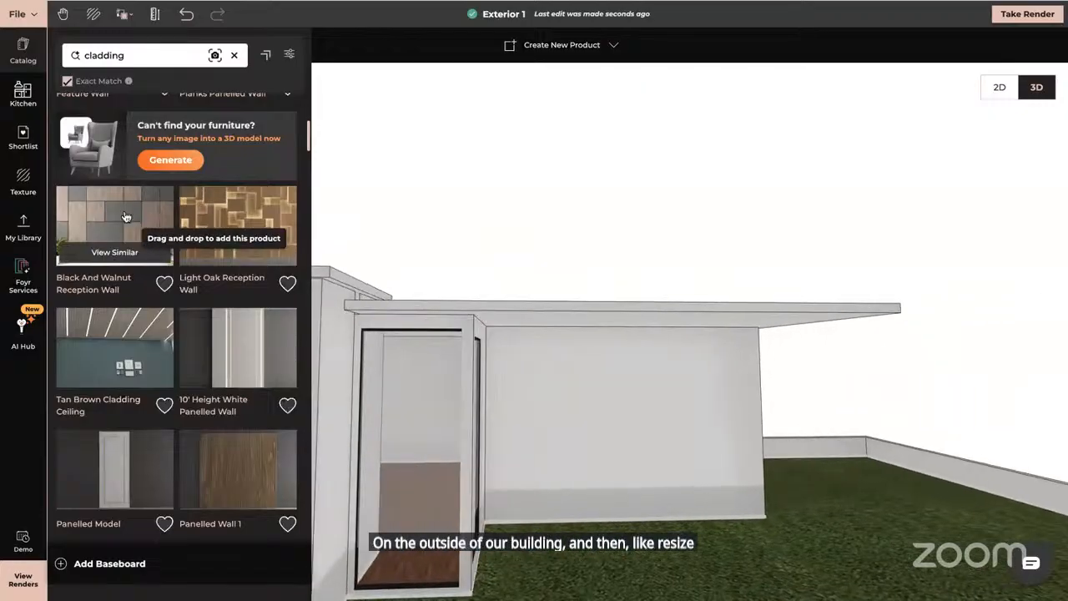
drag(124, 216, 590, 475)
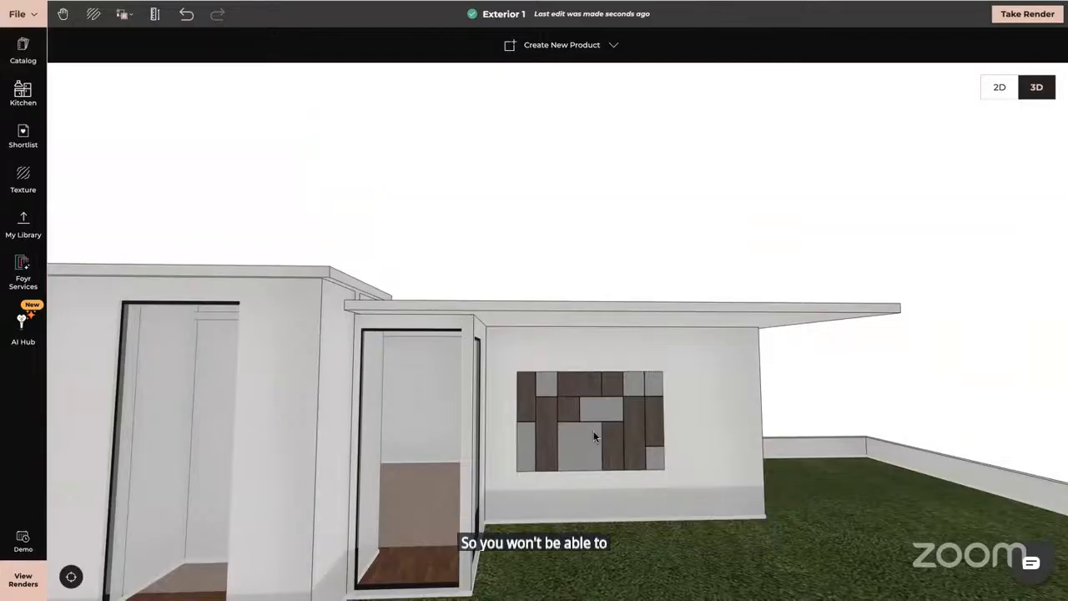
- Resize the wood-and-grey cladding panel to cover the whole wall, edge to edge and from the roof slab to the ground
click(594, 431)
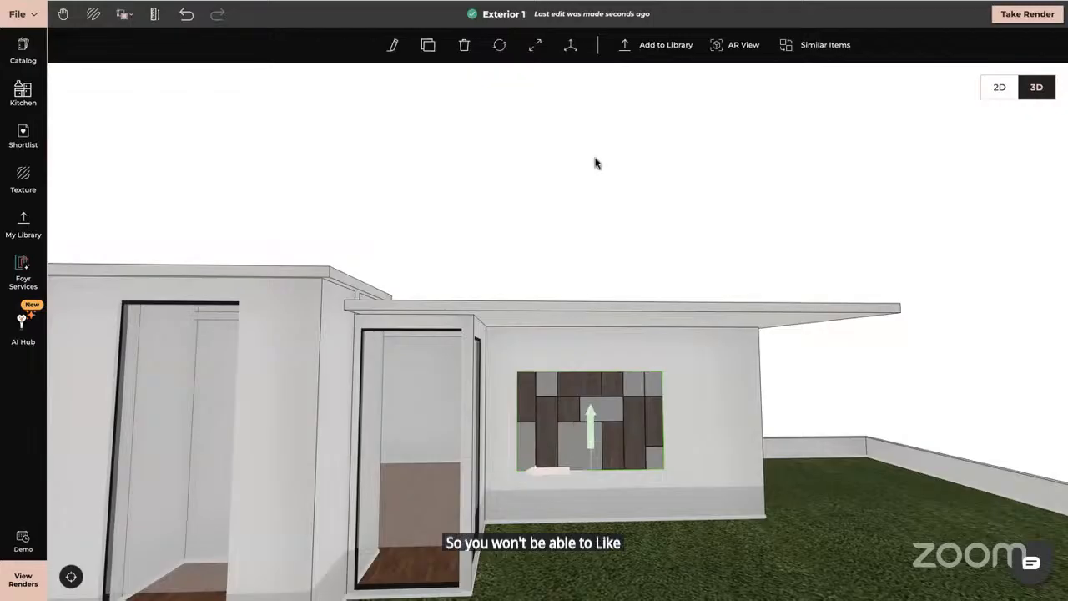
click(535, 45)
drag(668, 426, 761, 426)
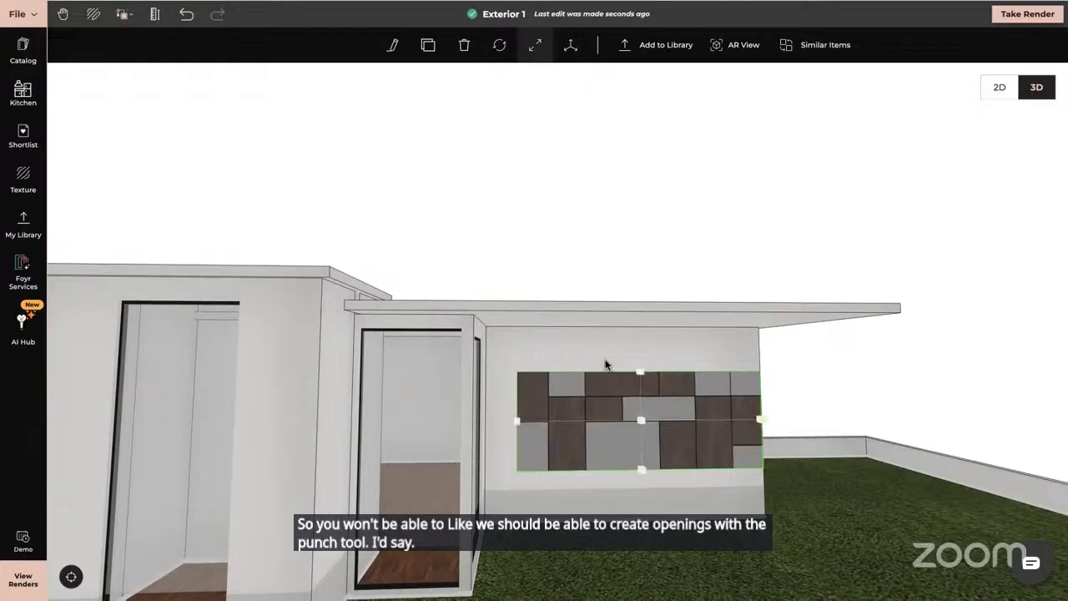
drag(639, 375, 639, 329)
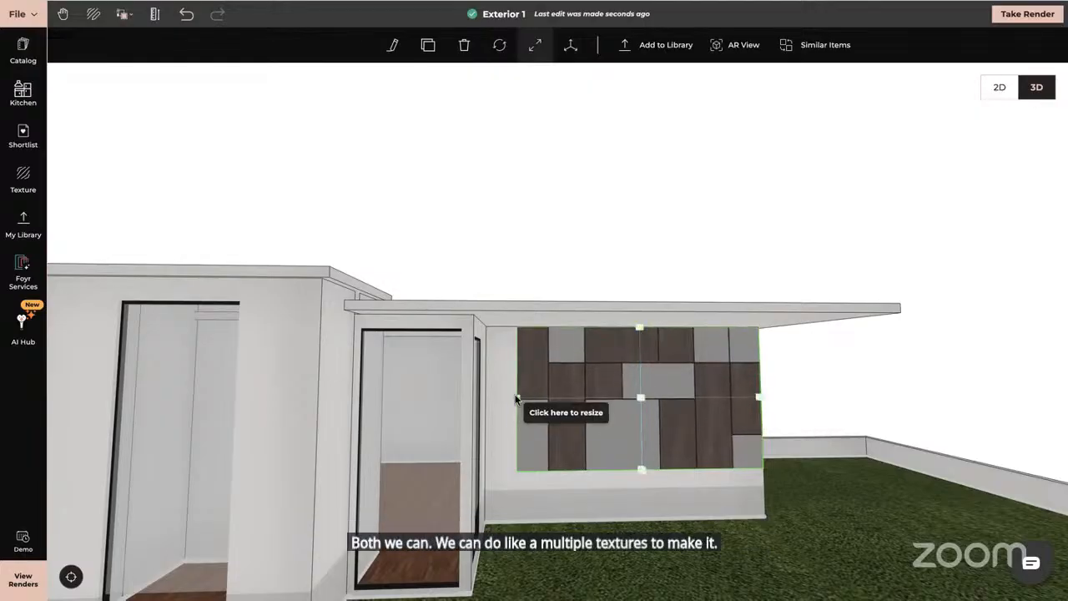
drag(517, 398, 487, 402)
drag(626, 470, 627, 523)
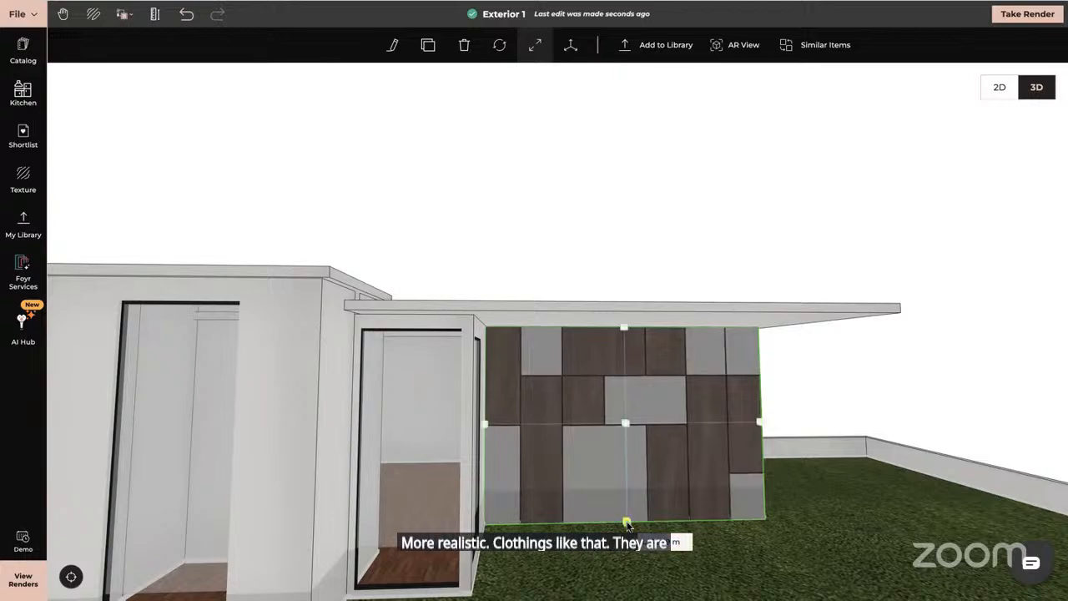
key(Escape)
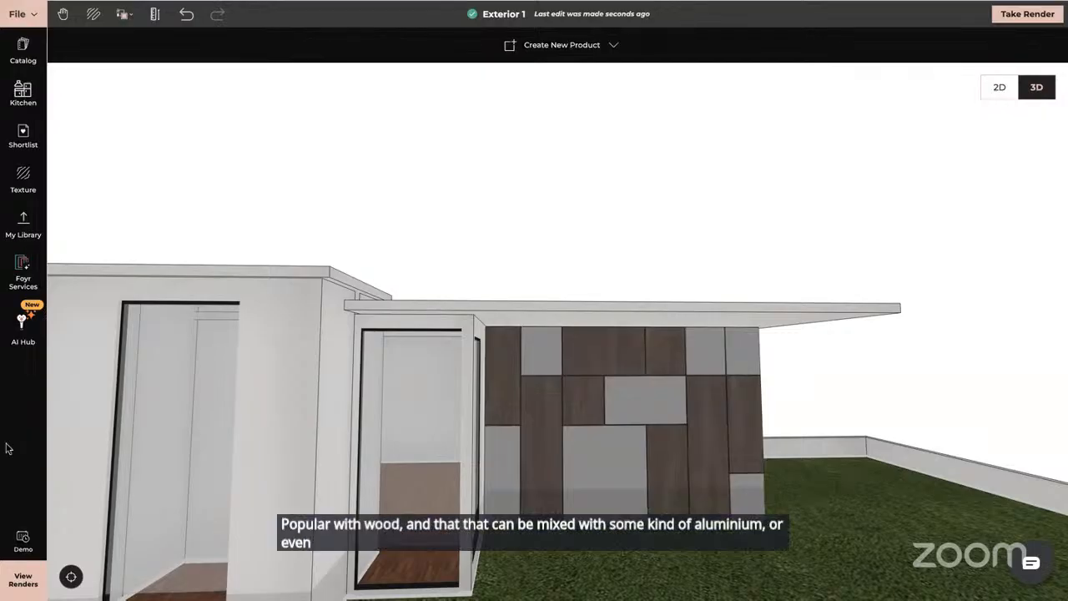
- Search the textures for "stone" and apply Cladding Stone Wall to the tower's front wall
drag(620, 453, 815, 392)
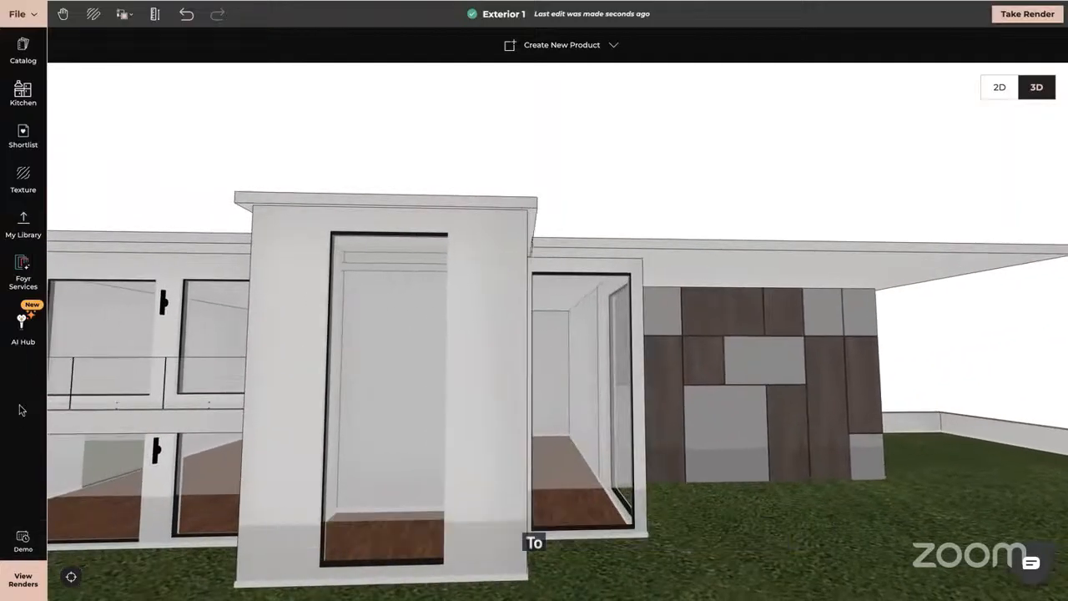
drag(185, 420, 534, 361)
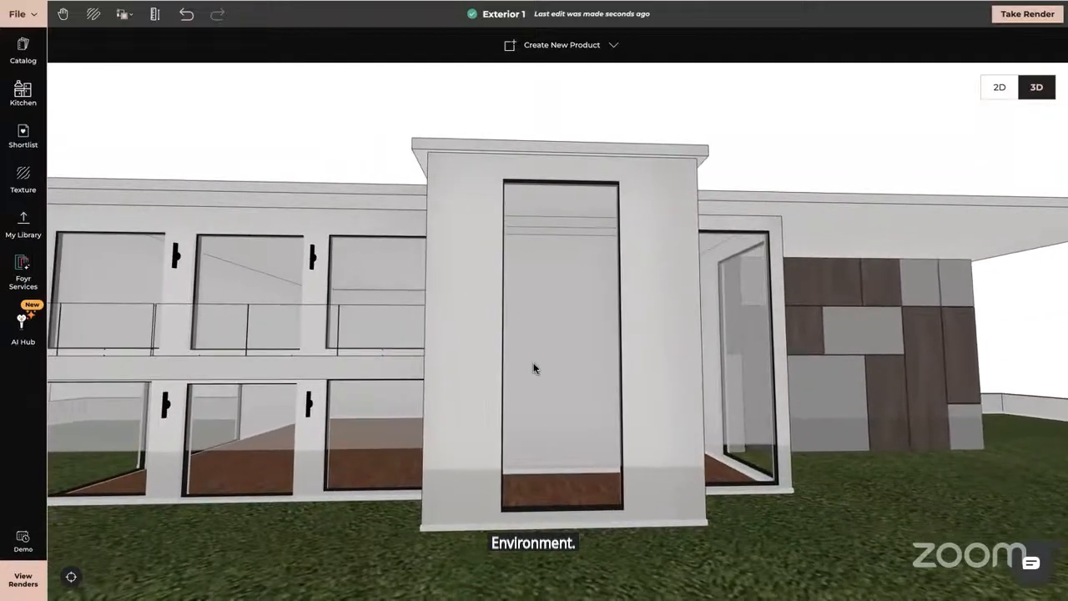
click(23, 179)
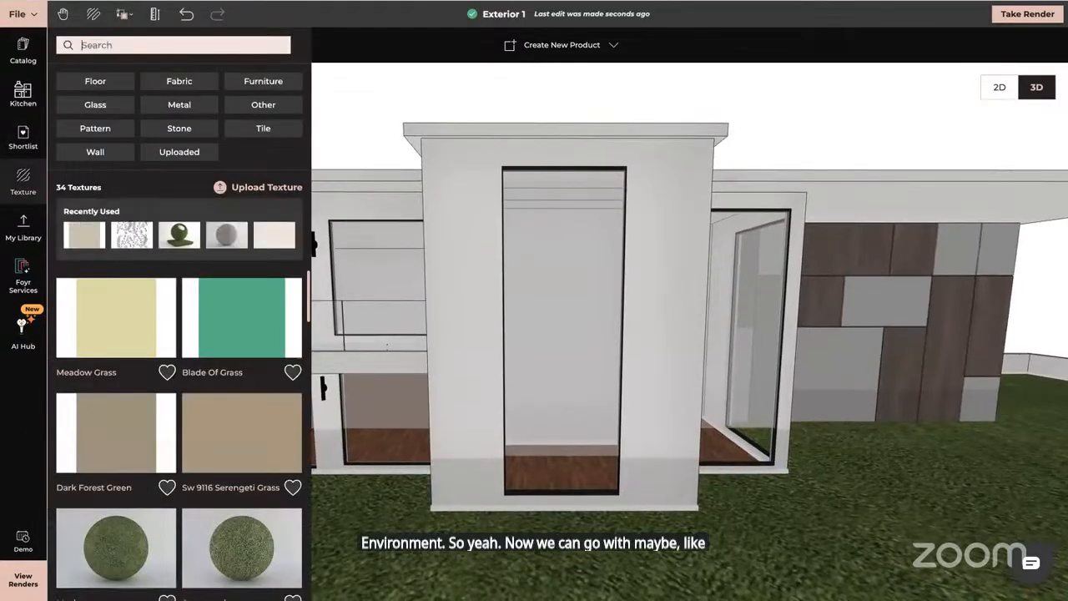
text(ston)
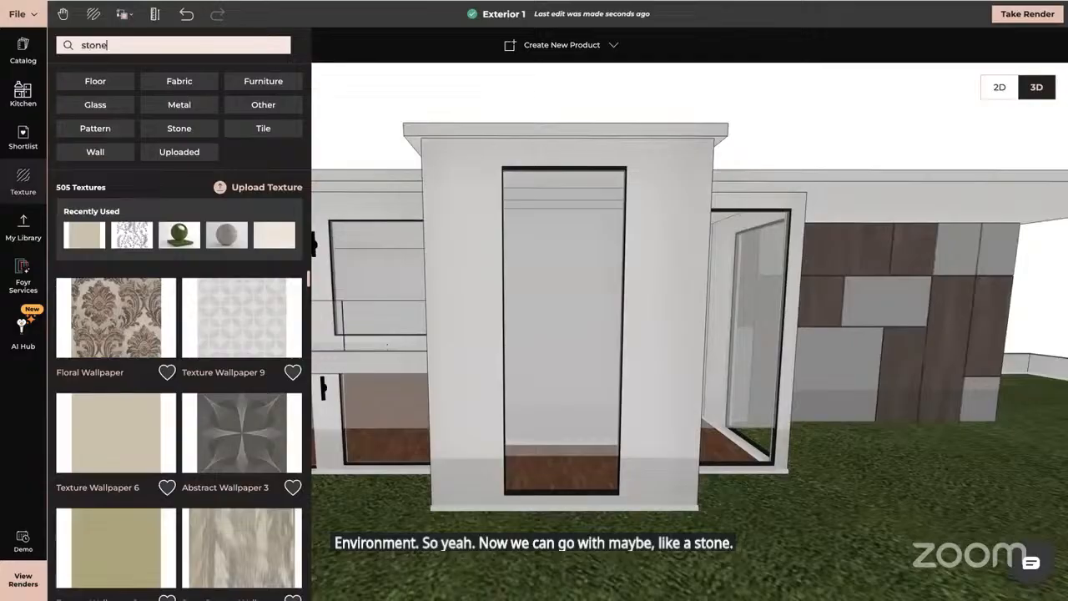
text(e)
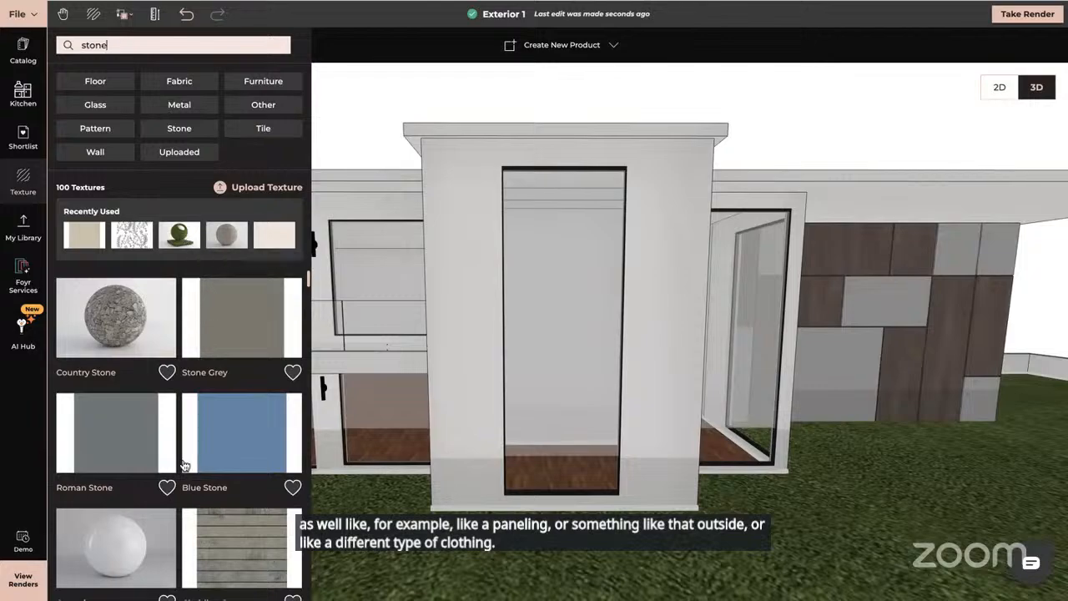
scroll(185, 465, down, 1)
scroll(184, 465, down, 5)
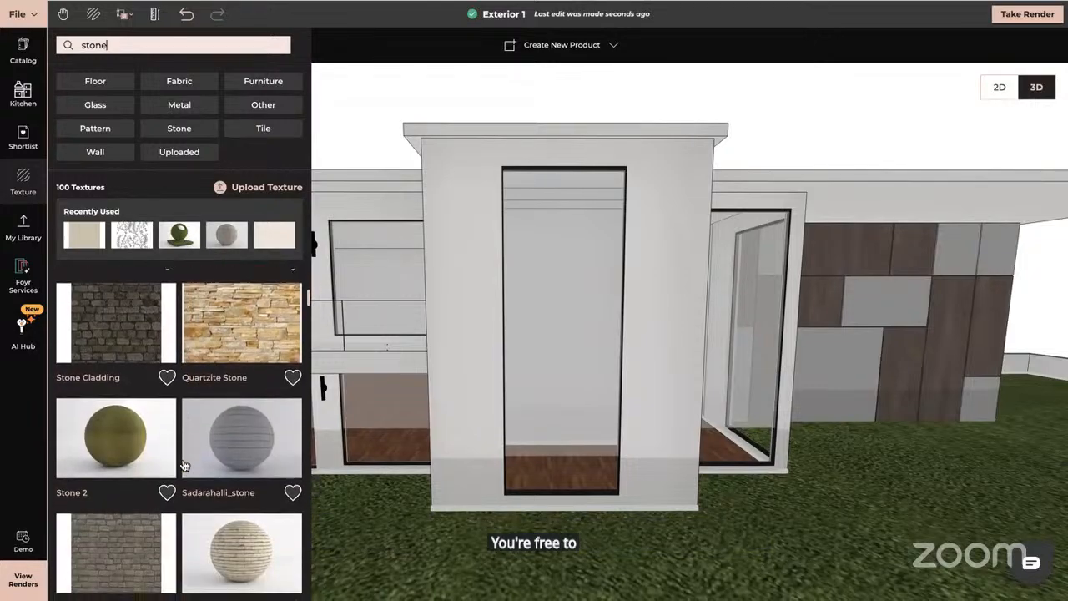
scroll(184, 465, down, 3)
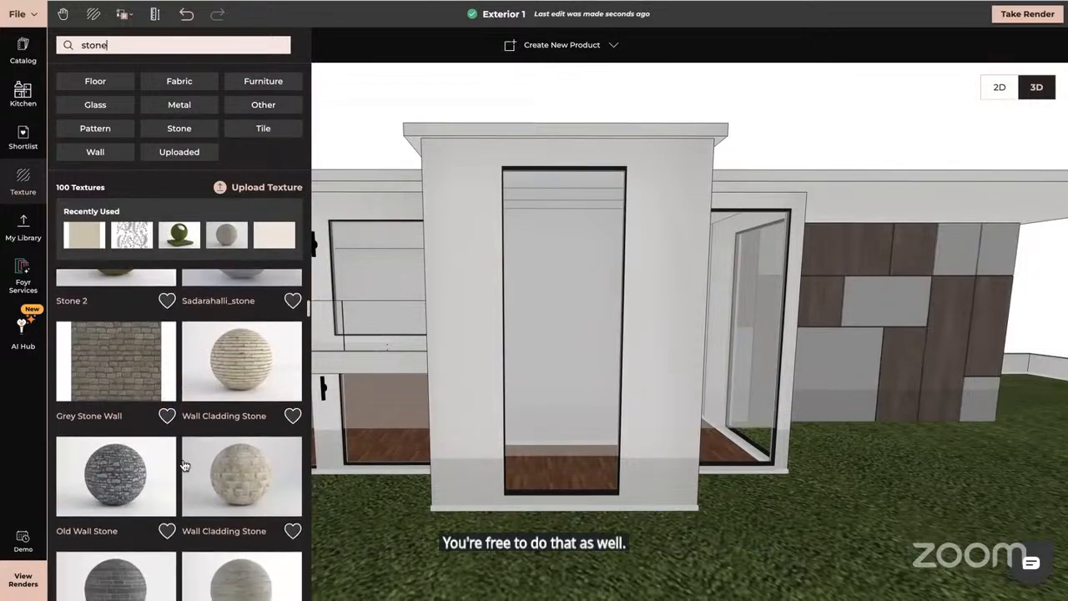
scroll(184, 465, down, 2)
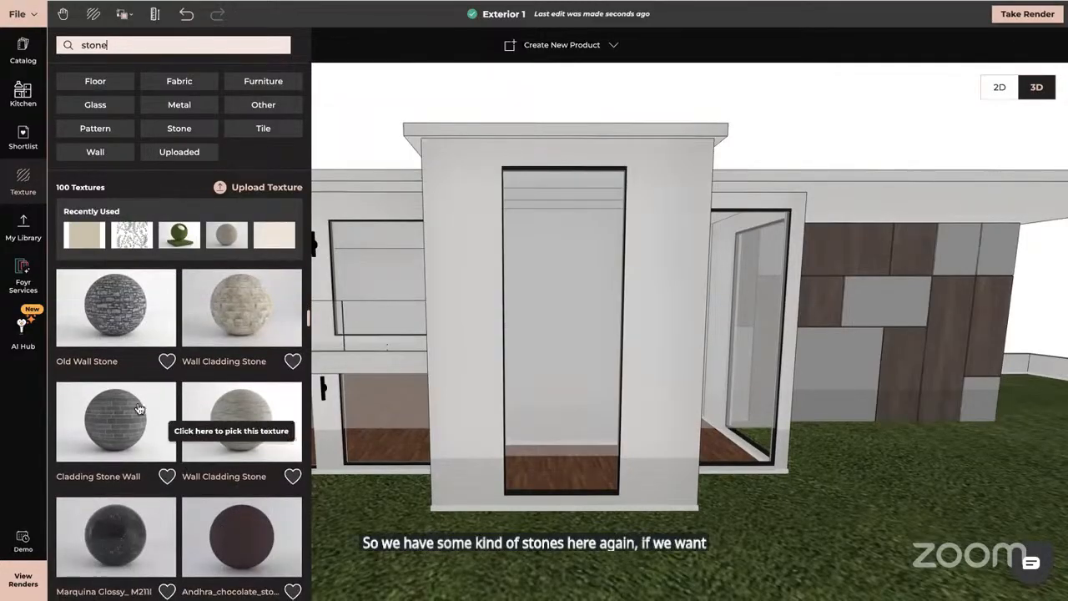
drag(116, 417, 464, 275)
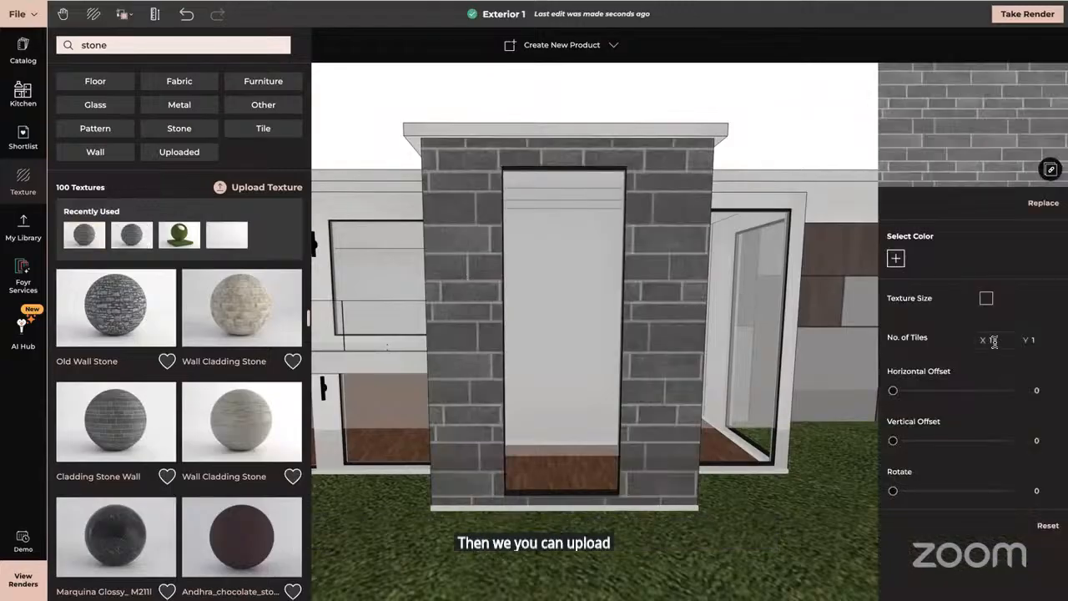
- Enable Texture Size for the tower's stone texture and set its tile size to 2 m by 3 m
click(986, 301)
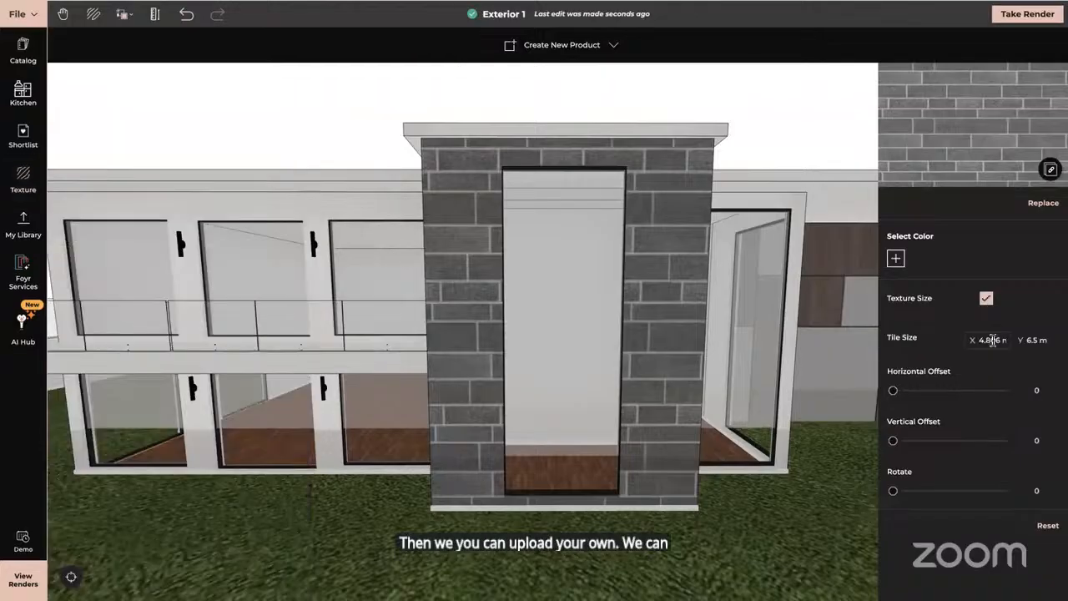
text(2)
key(Tab)
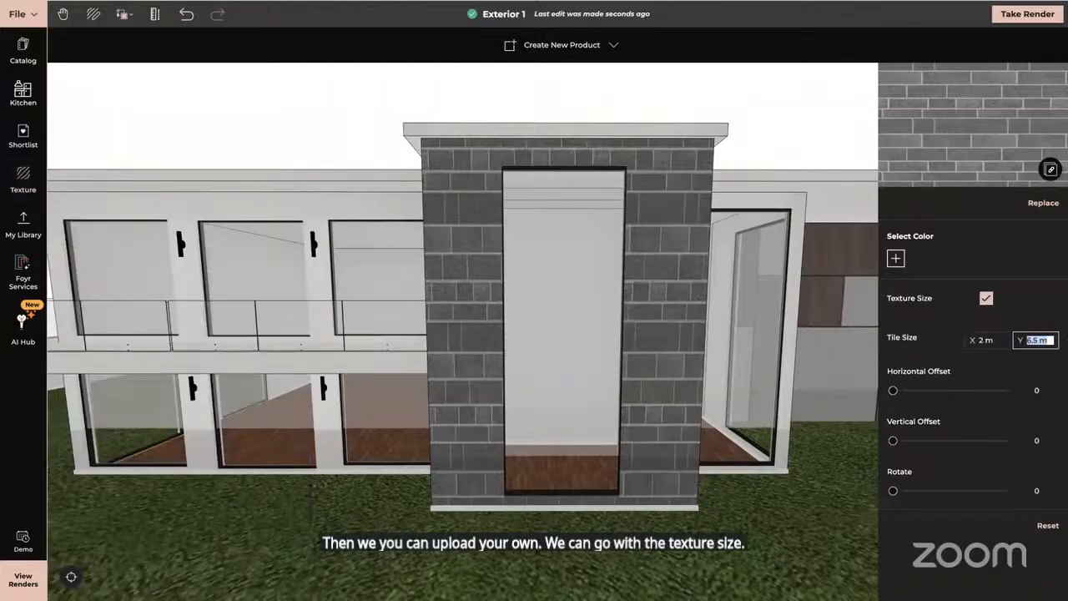
text(3)
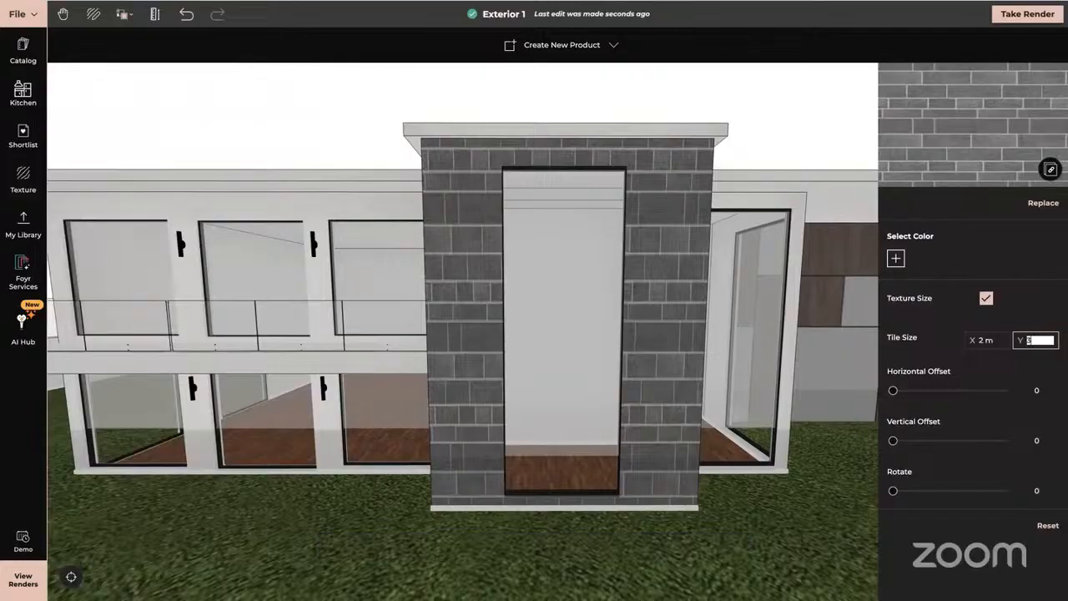
key(Return)
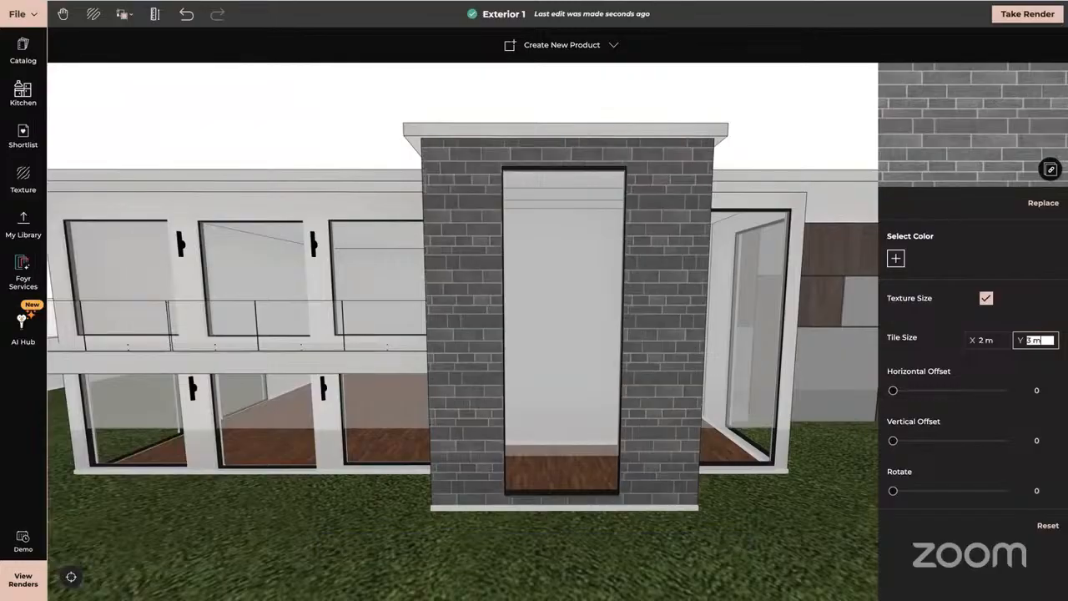
- Set the tile size of the tower's stone texture to X 1 m and Y 2 m
click(988, 341)
text(1)
key(Tab)
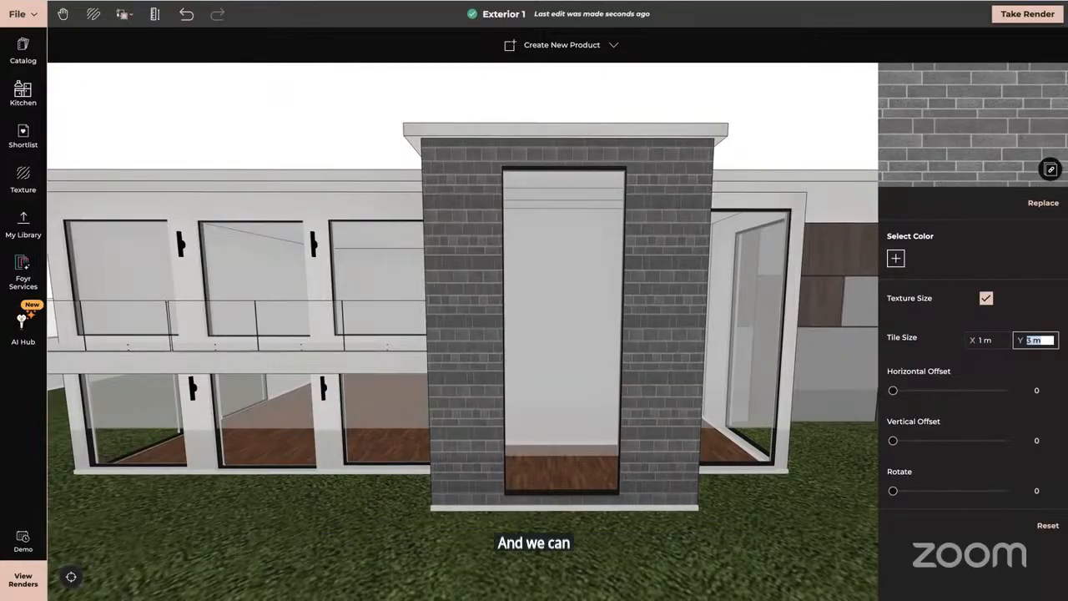
text(2)
key(Return)
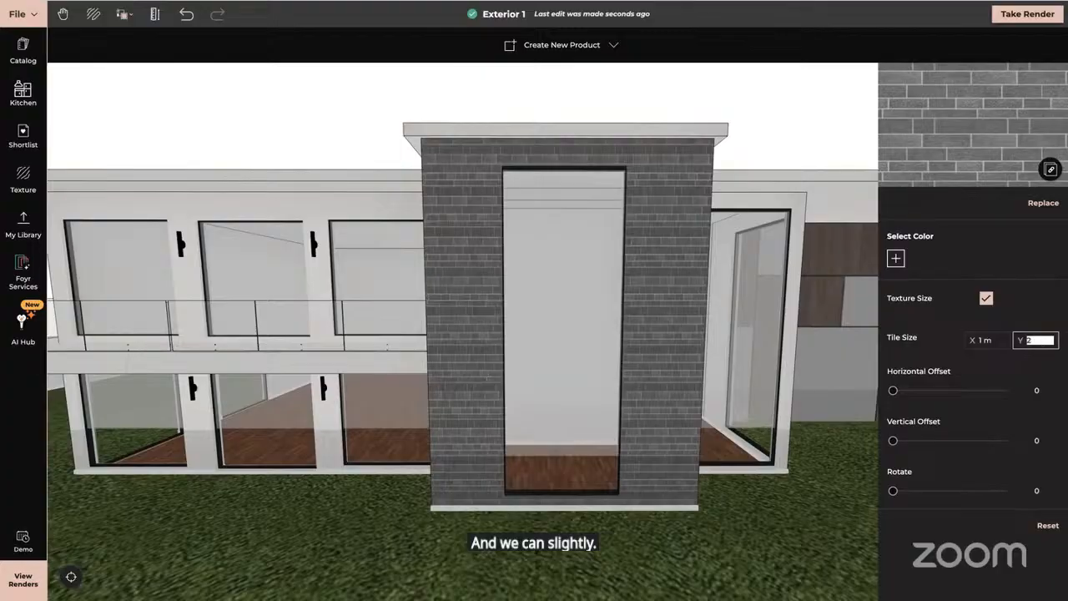
- Reduce the tower stone texture's tile size to 0.5 m by 1 m and finish editing the texture
click(983, 339)
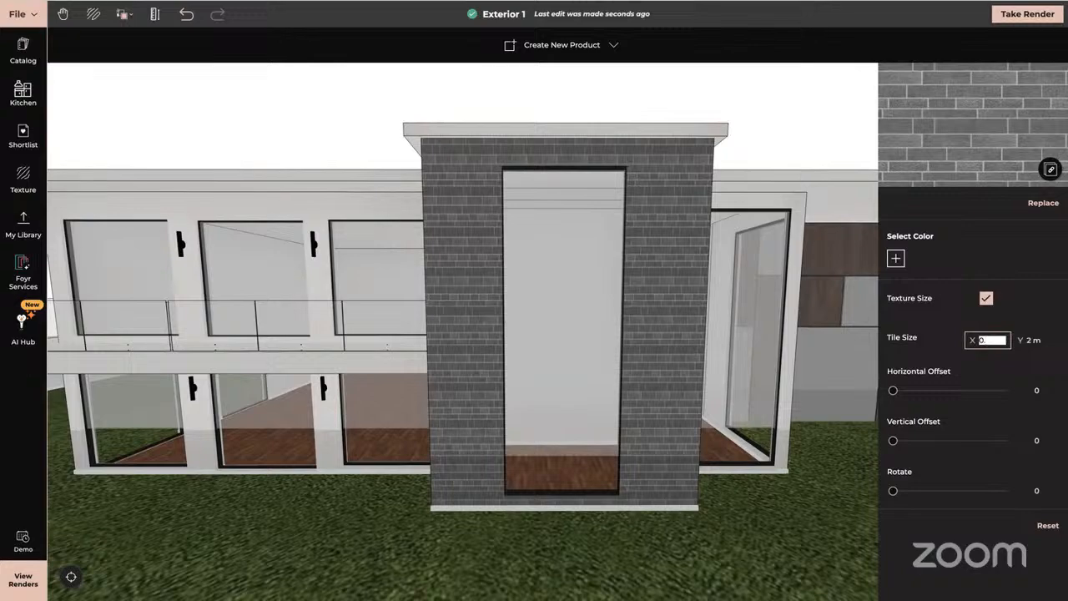
key(Tab)
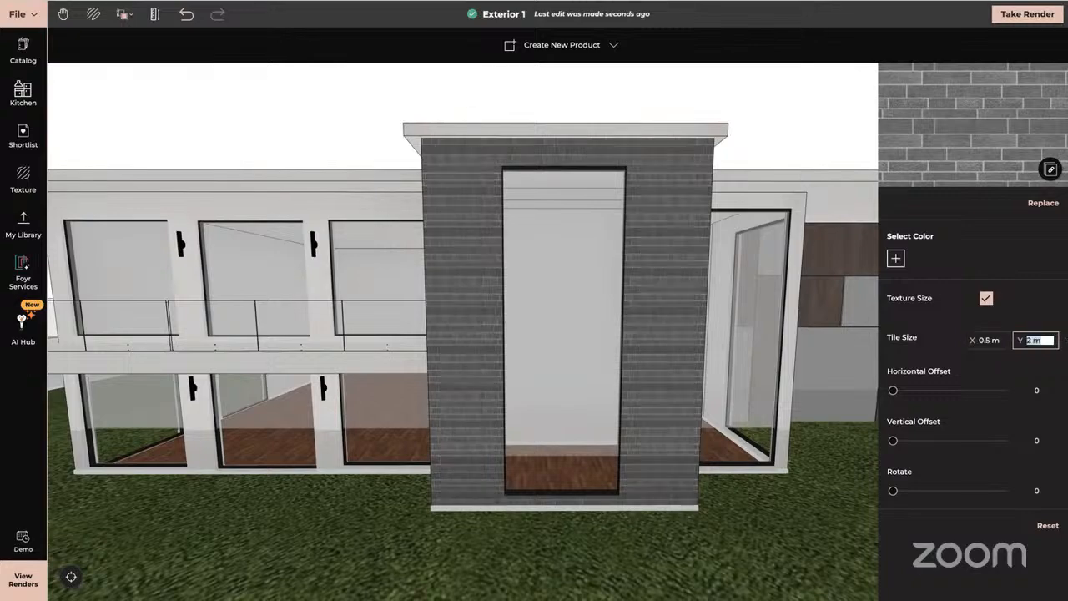
key(Return)
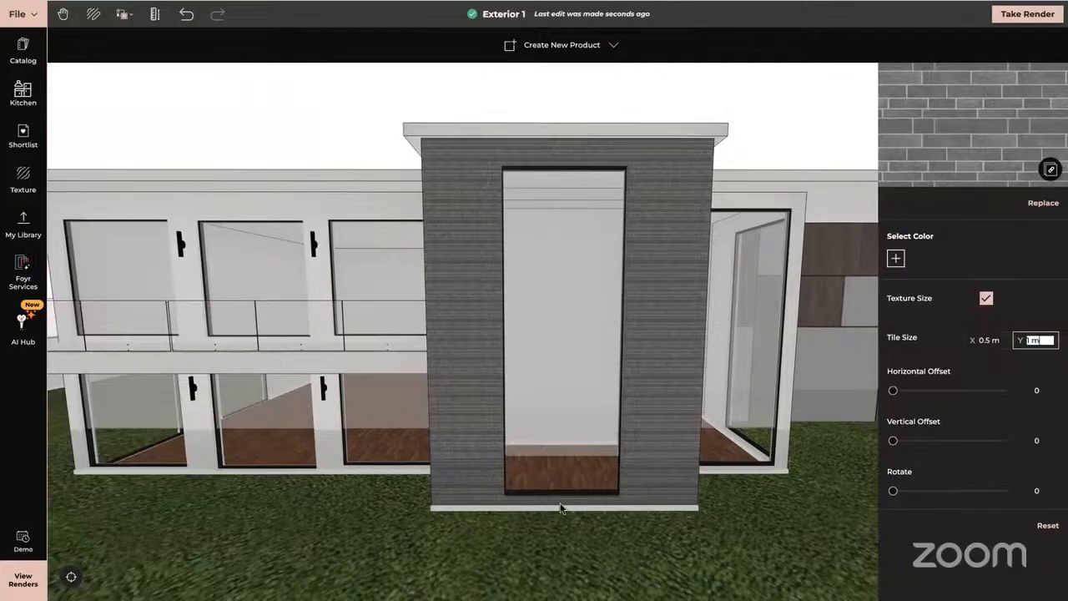
click(459, 515)
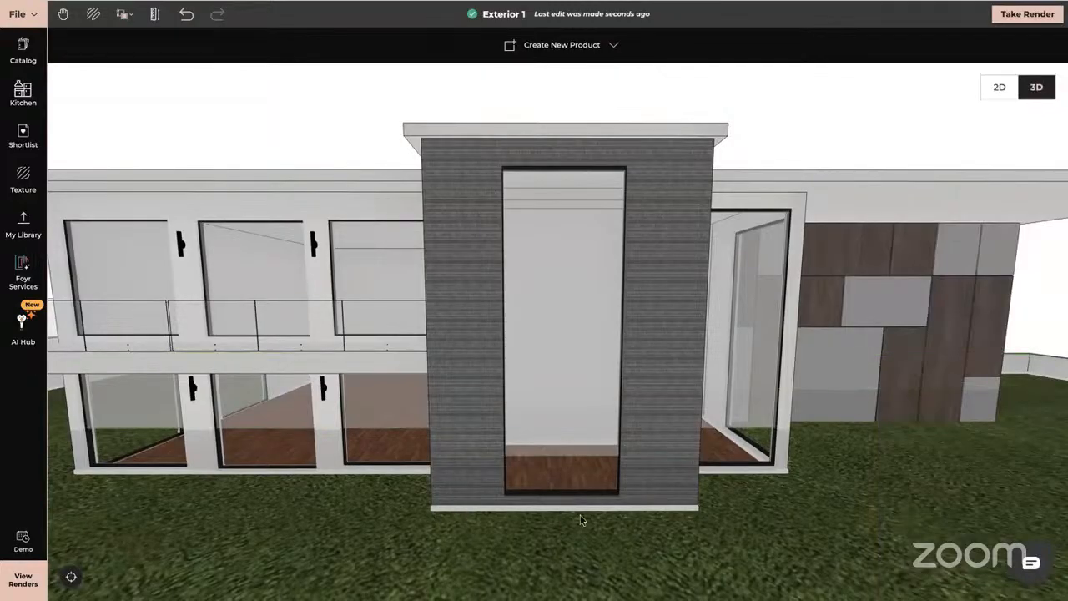
click(640, 513)
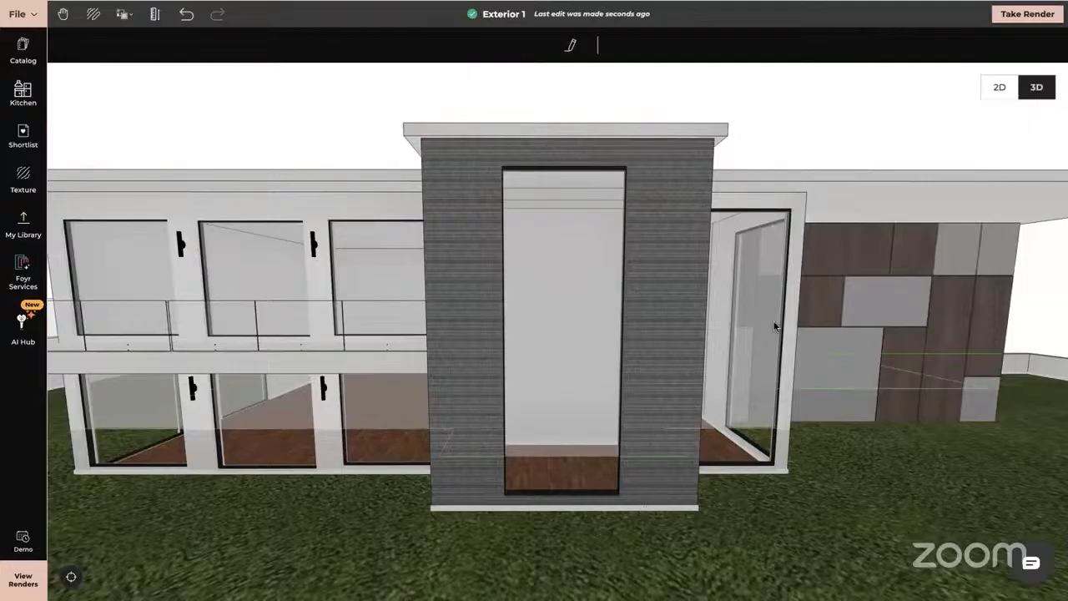
click(24, 441)
scroll(376, 472, down, 5)
drag(376, 472, 520, 501)
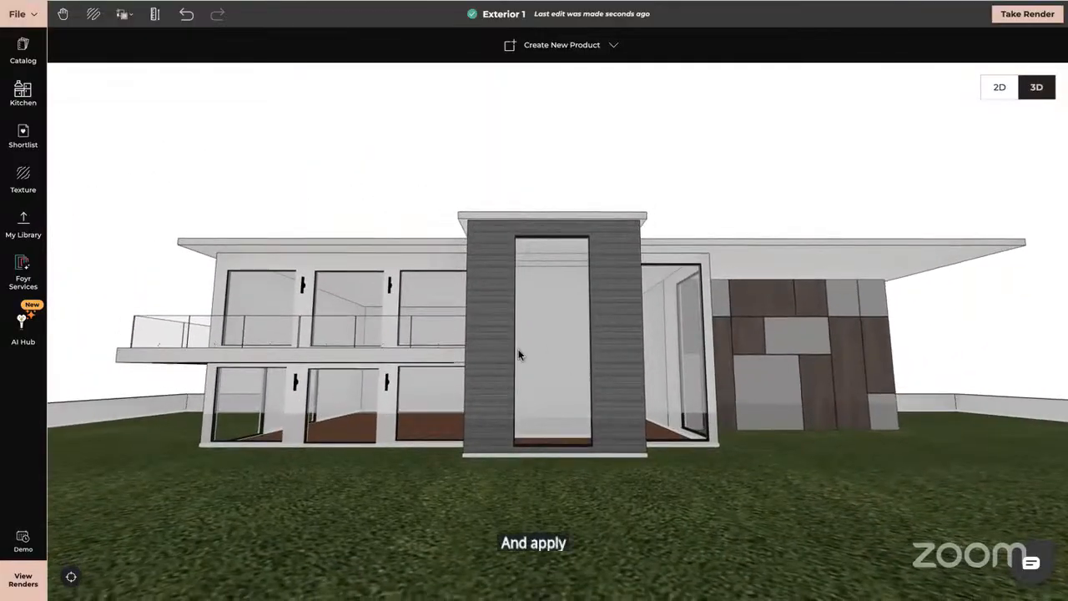
drag(334, 272, 458, 280)
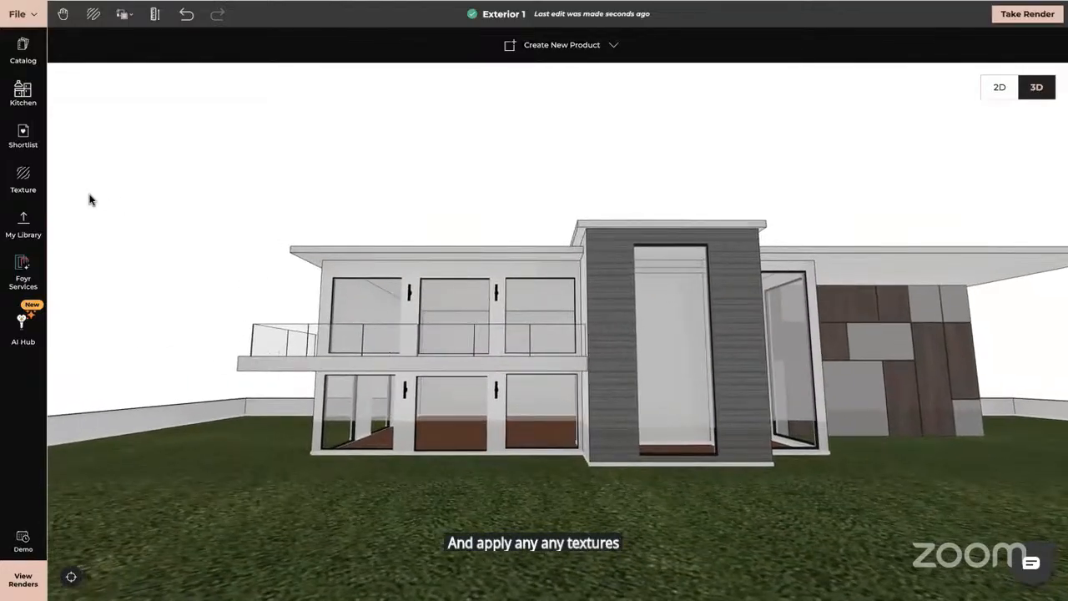
click(22, 177)
key(BackSpace)
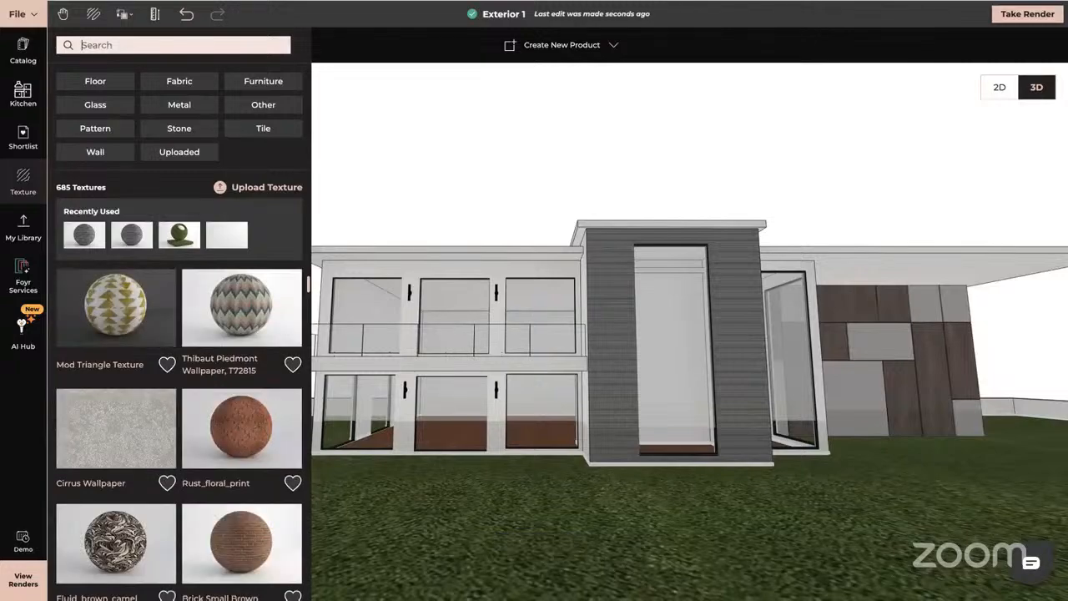
- Recolor the stone texture on the tower's front wall to dark grey #343434
click(606, 267)
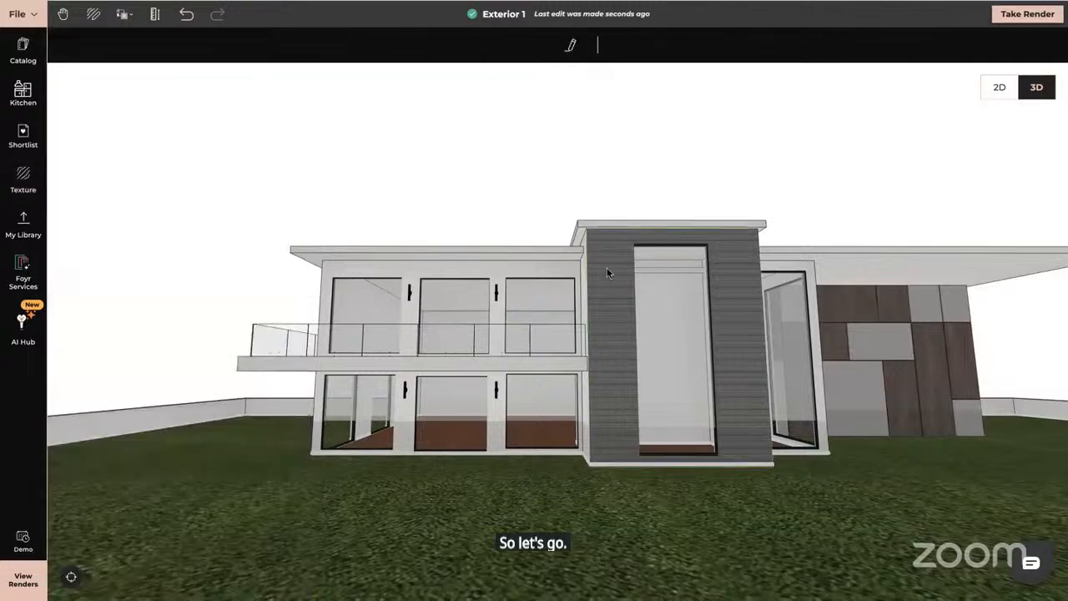
scroll(606, 267, up, 5)
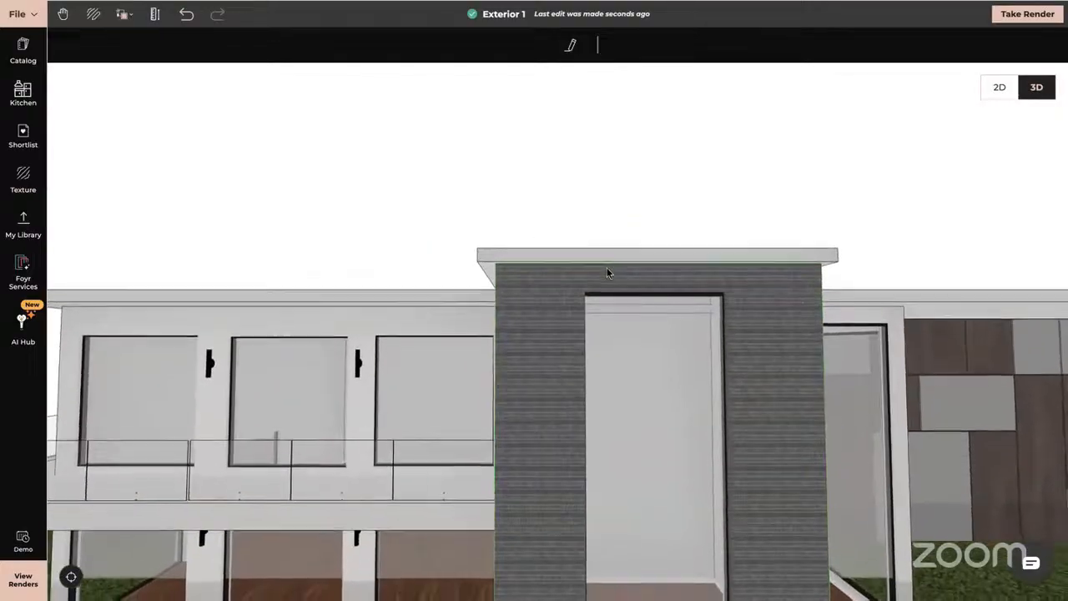
click(571, 45)
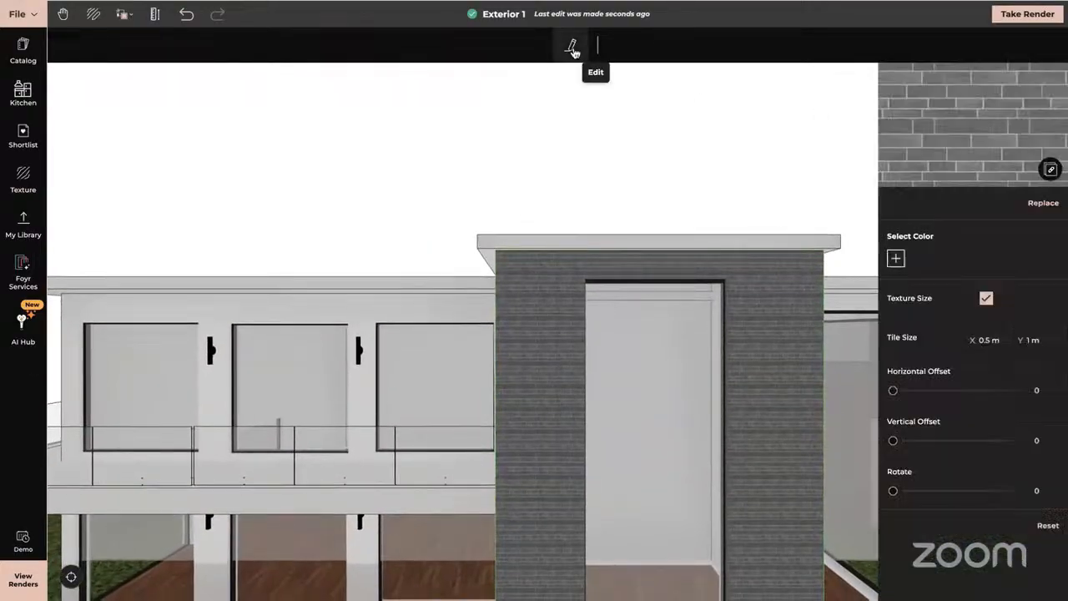
click(896, 260)
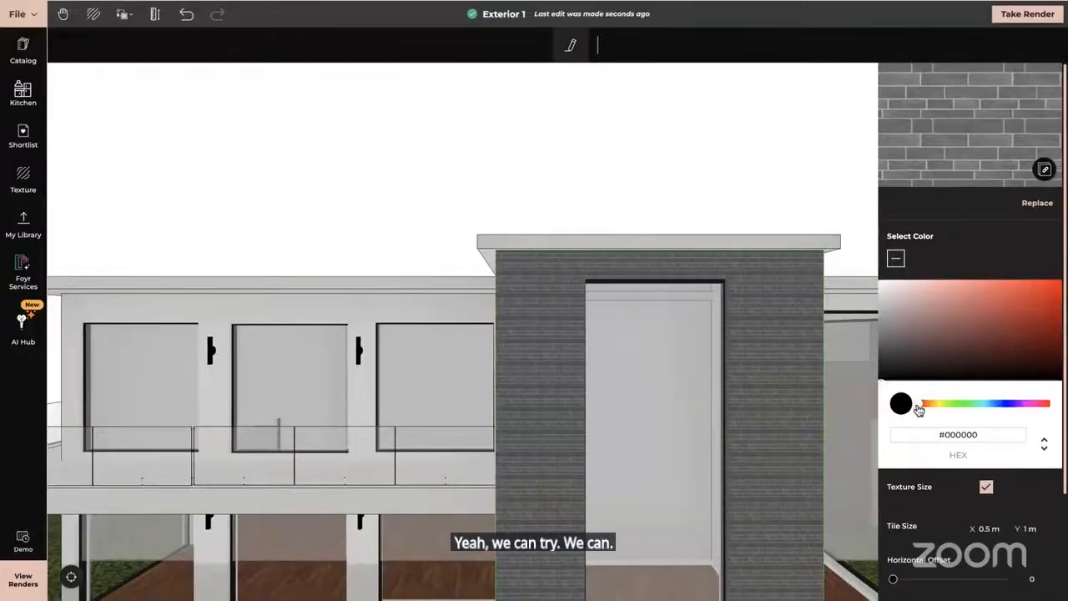
click(883, 376)
mouse_move(883, 376)
mouse_down()
mouse_move(881, 349)
mouse_move(881, 364)
mouse_up()
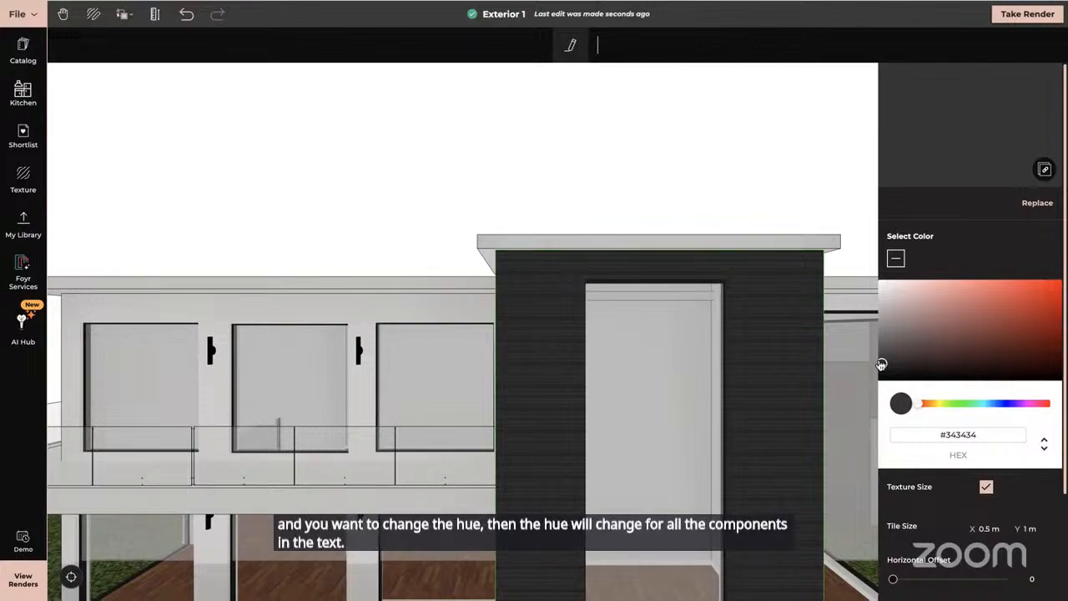
- Look at the separate textures that make up the wood and grey cladding panel beside the tower
drag(308, 303, 363, 298)
click(724, 354)
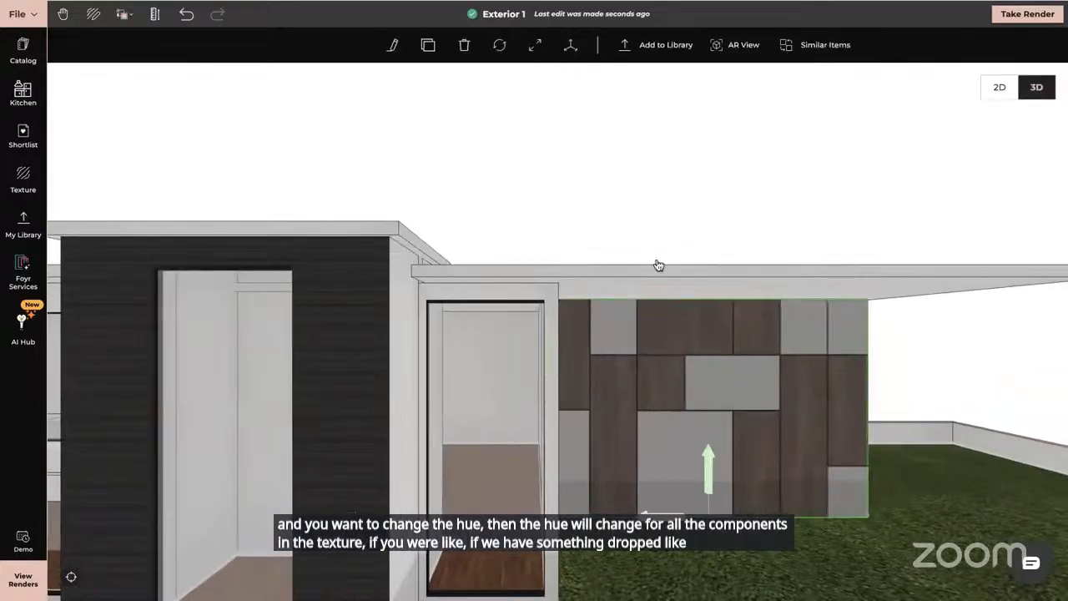
click(395, 47)
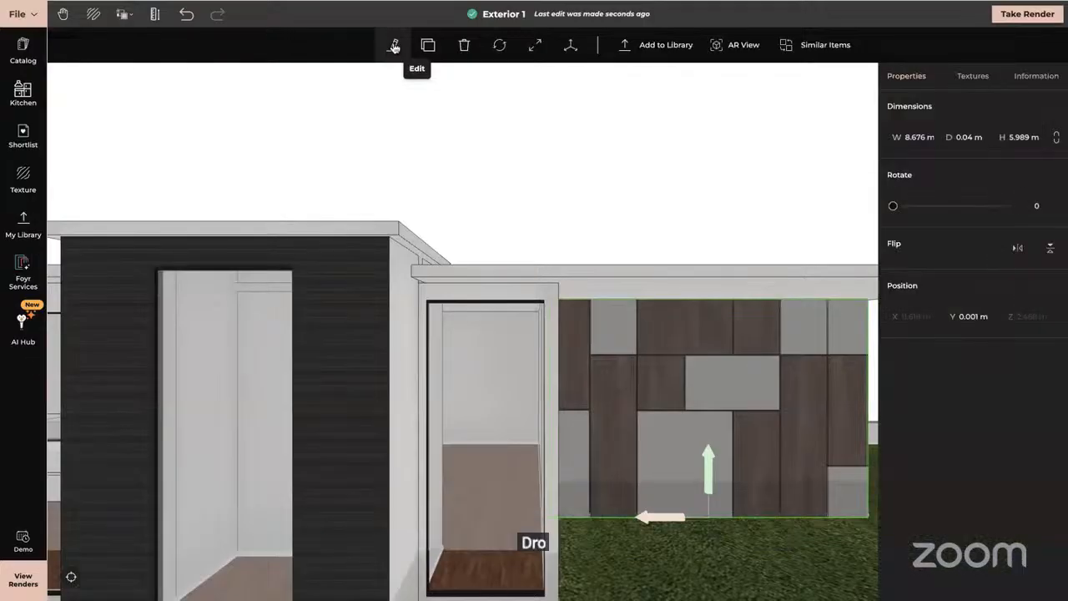
click(973, 77)
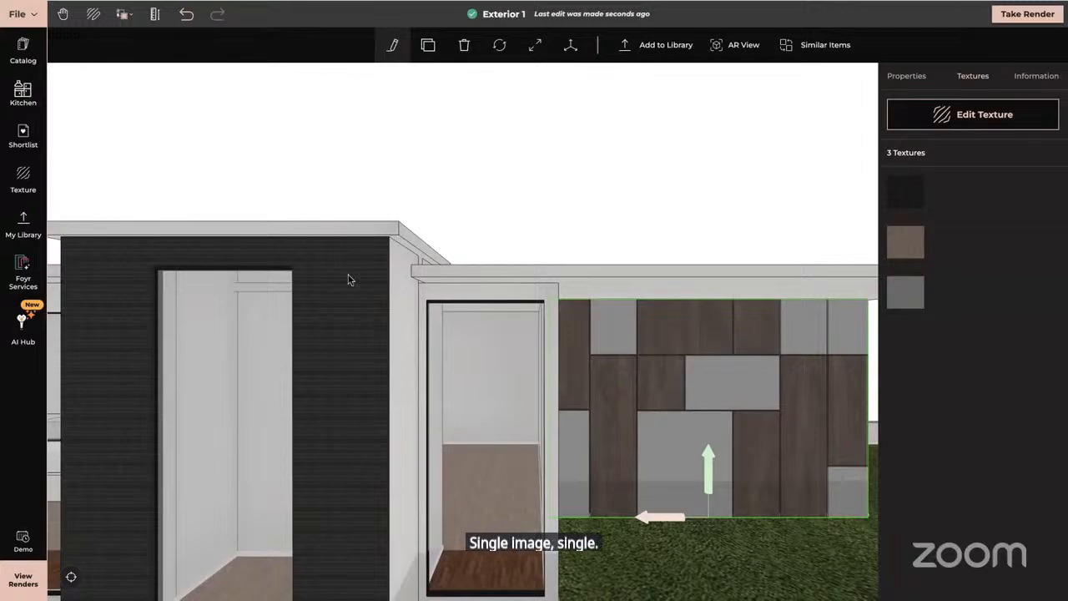
click(300, 292)
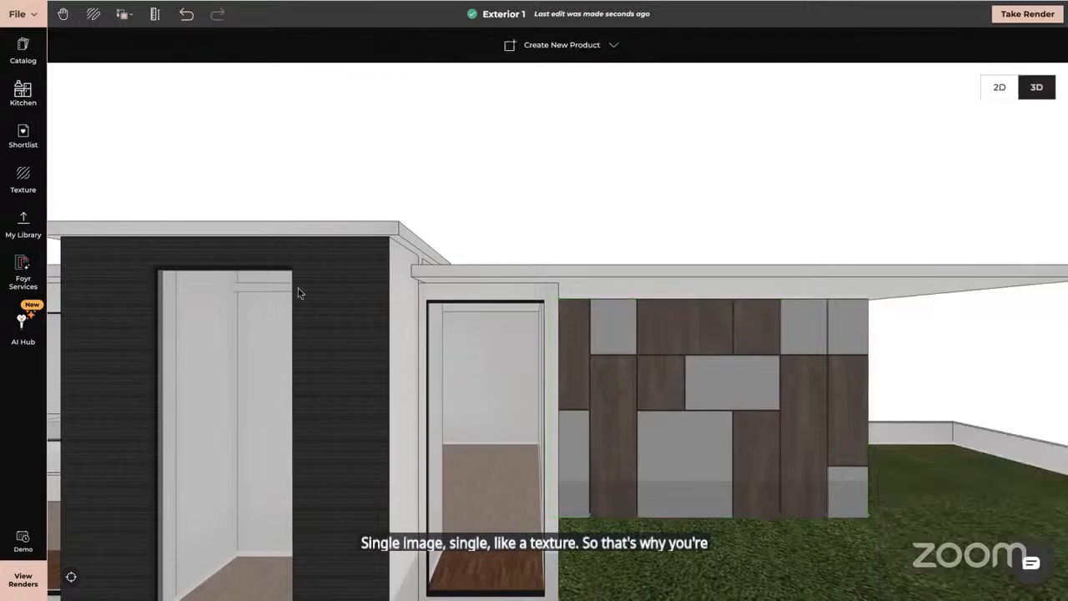
- Copy the brown wood texture and material from the cladding panel onto the tower's front wall
scroll(327, 296, up, 3)
scroll(327, 296, up, 1)
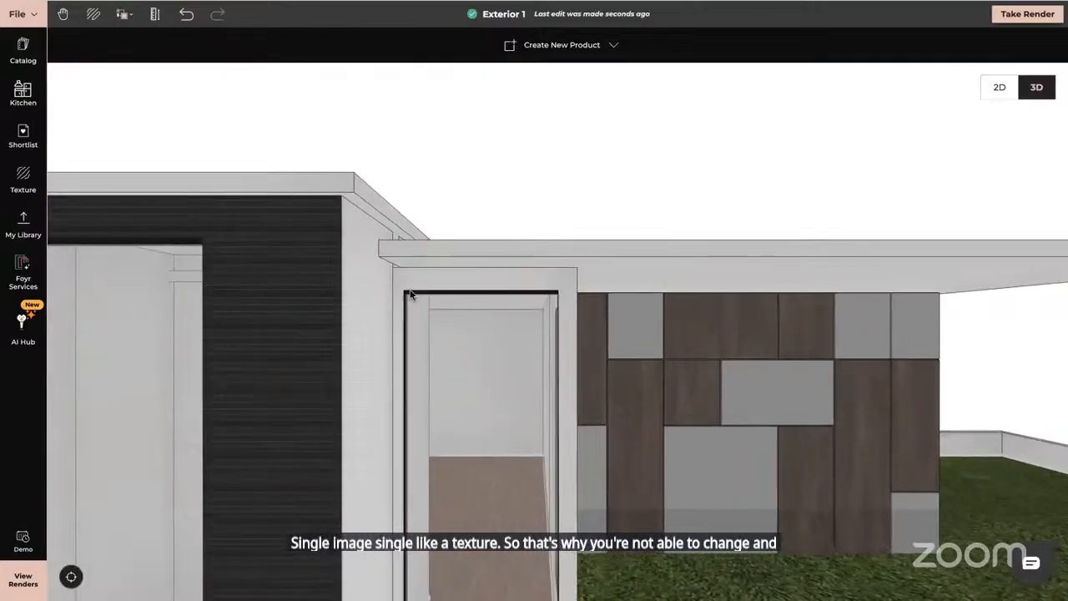
right_drag(381, 295, 512, 324)
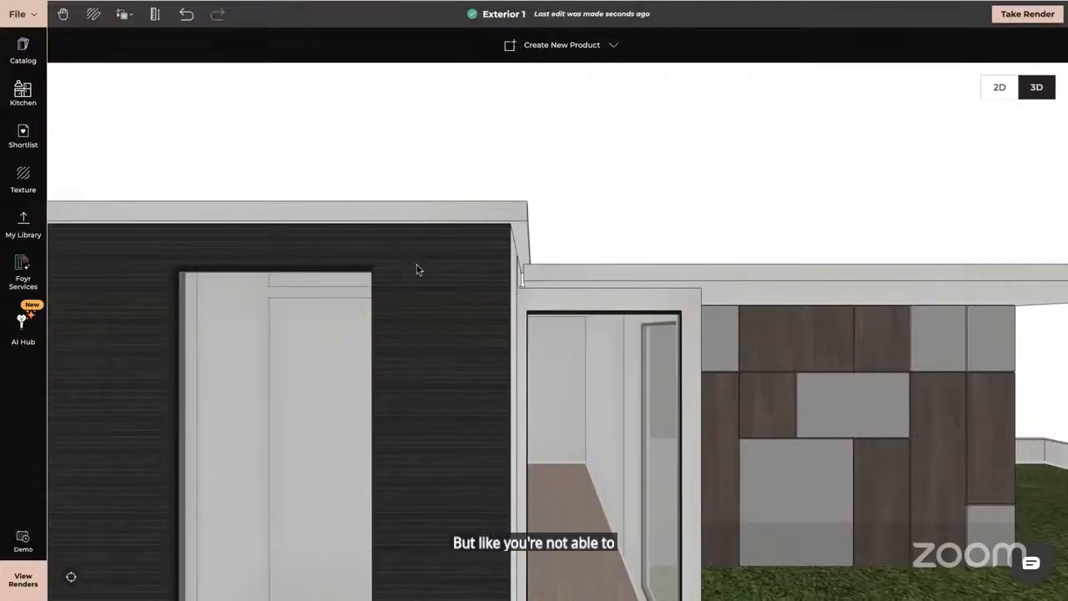
scroll(418, 269, down, 2)
scroll(418, 270, down, 2)
right_drag(522, 292, 577, 246)
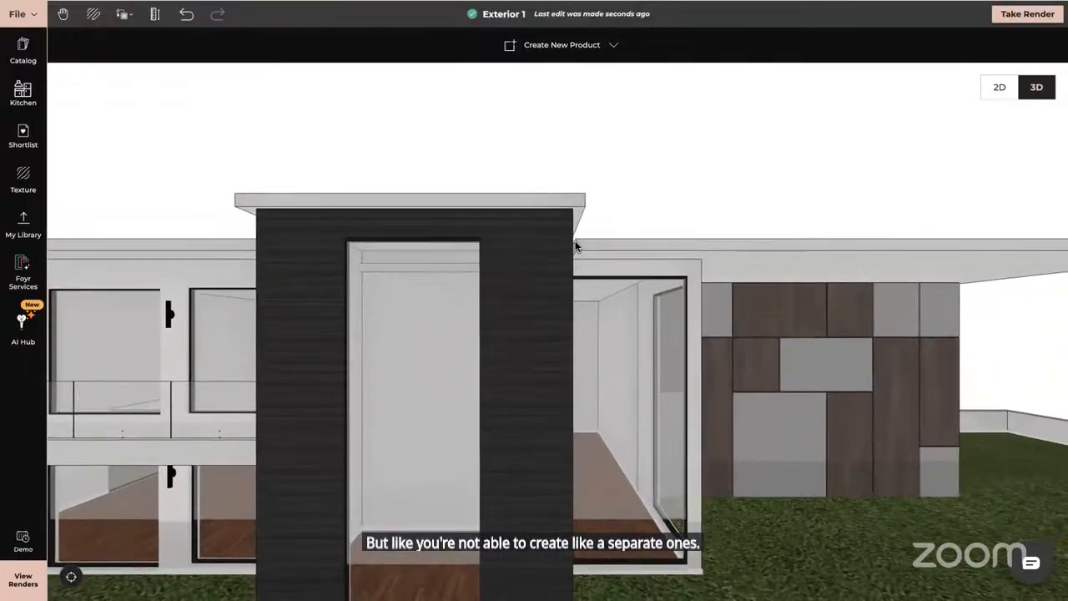
click(123, 15)
click(151, 65)
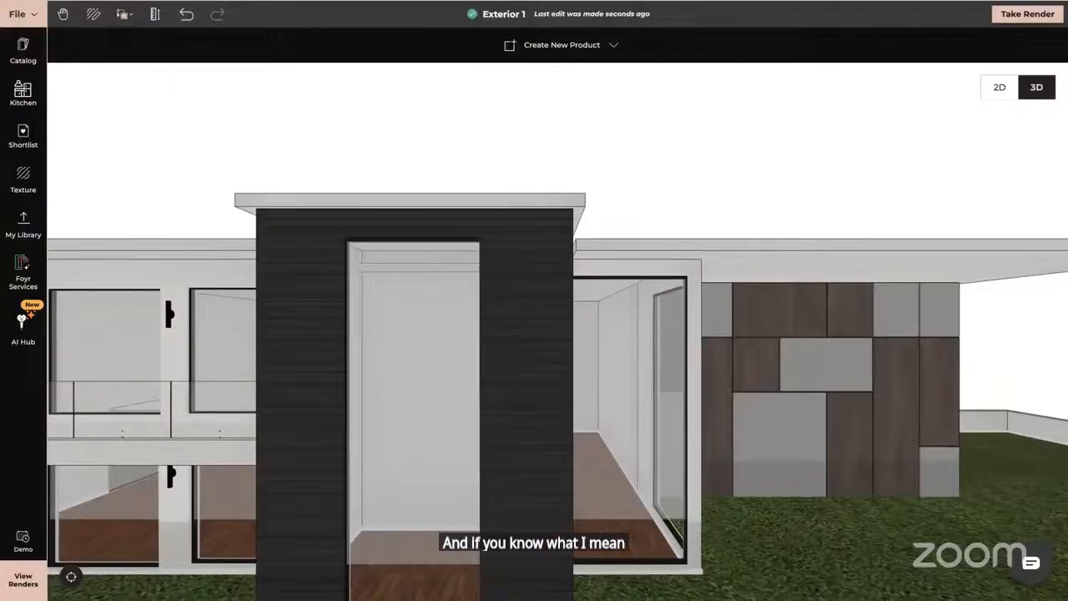
click(772, 313)
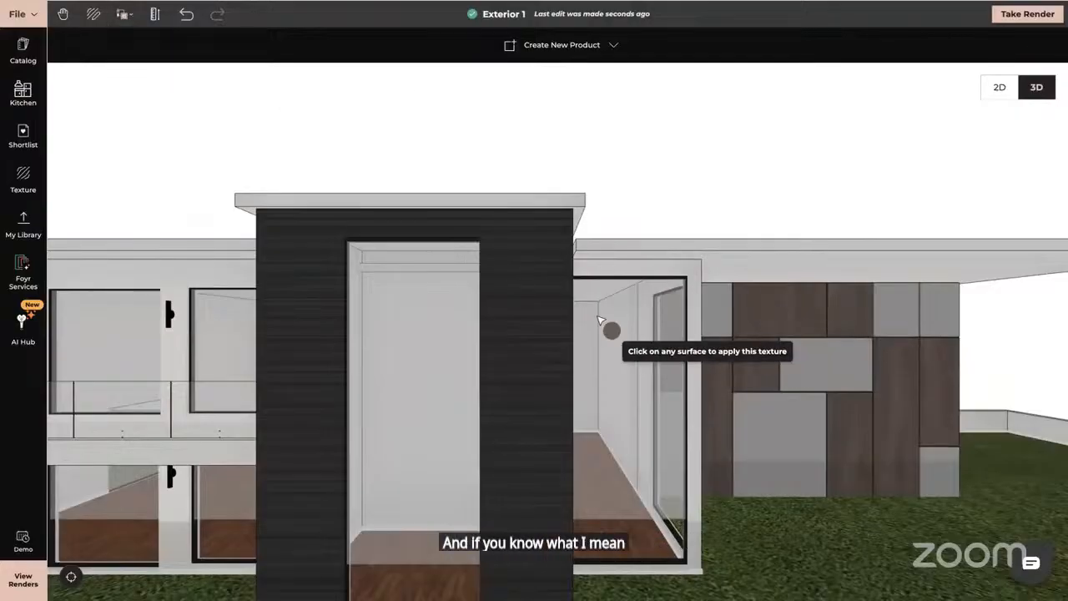
click(556, 293)
- Apply the copied wood texture to both side walls of the tower and finish applying it
drag(665, 496, 591, 497)
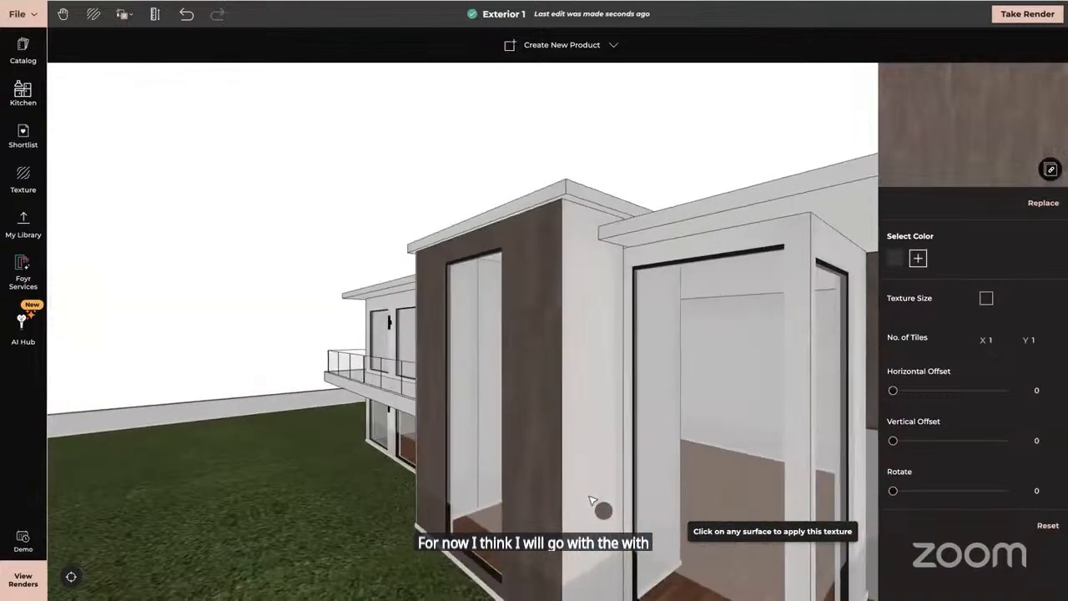
click(589, 378)
drag(527, 393, 708, 385)
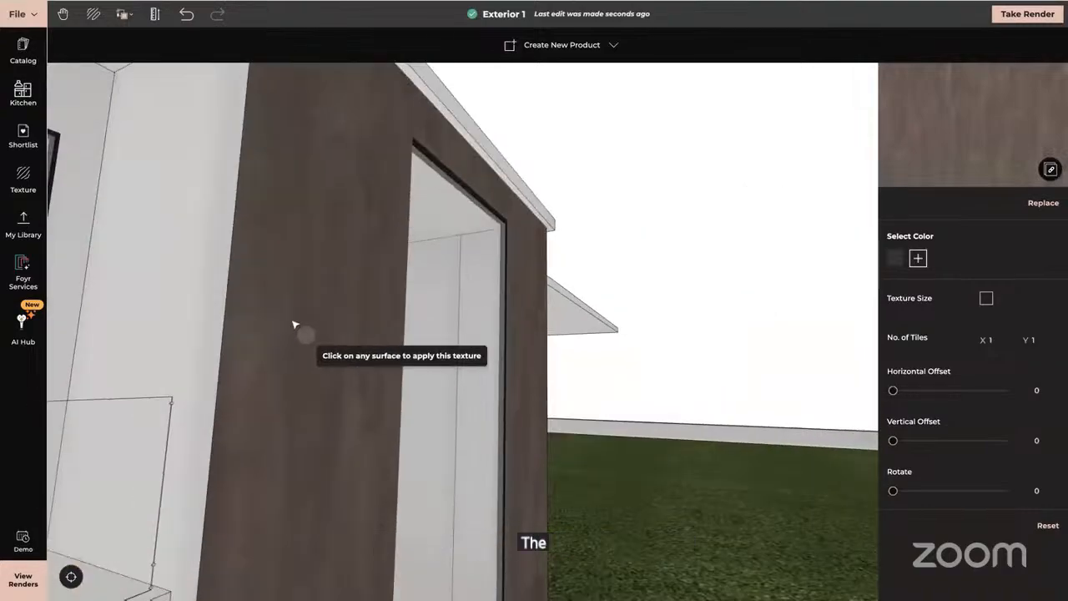
click(214, 265)
drag(325, 359, 246, 372)
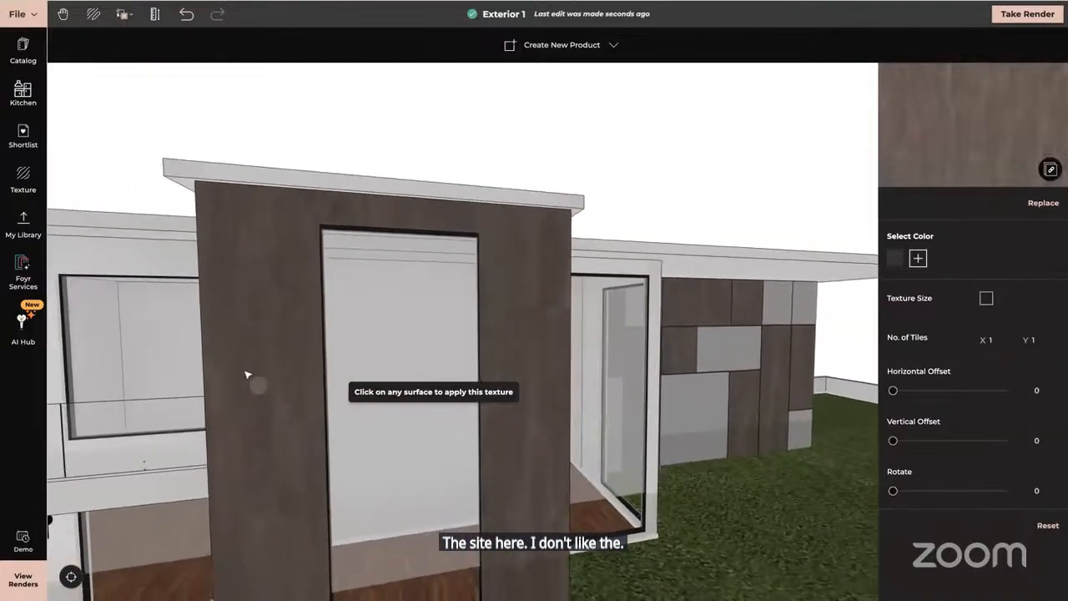
scroll(242, 371, down, 3)
scroll(243, 373, down, 3)
click(25, 480)
- Search the textures for "plaster" and apply the grey Plaster Painted Wall to the front wall behind the balcony
drag(205, 427, 417, 436)
click(23, 175)
text(plaster)
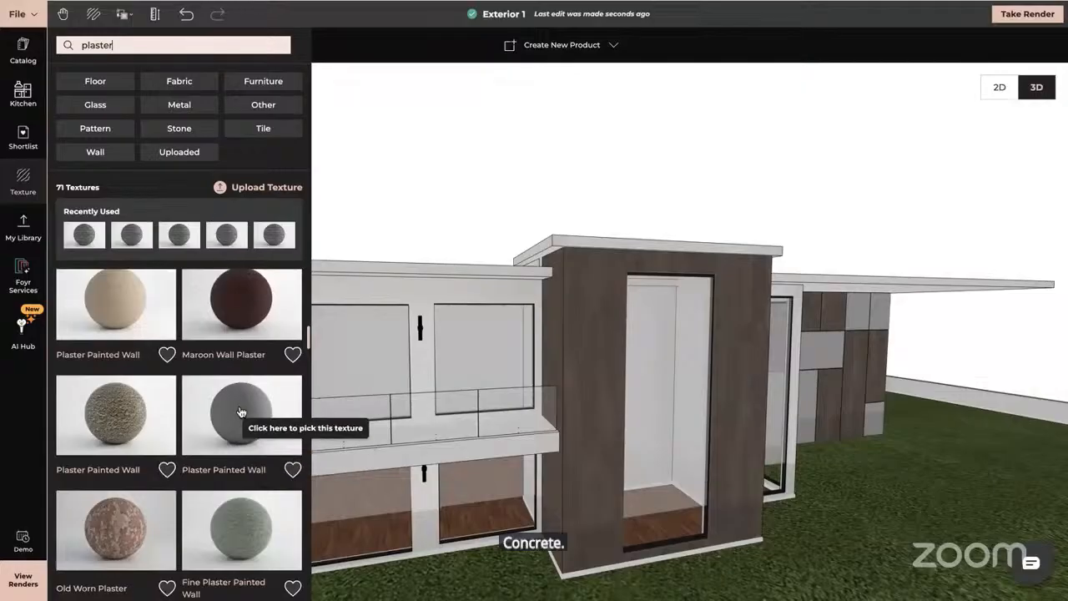
drag(407, 491, 468, 484)
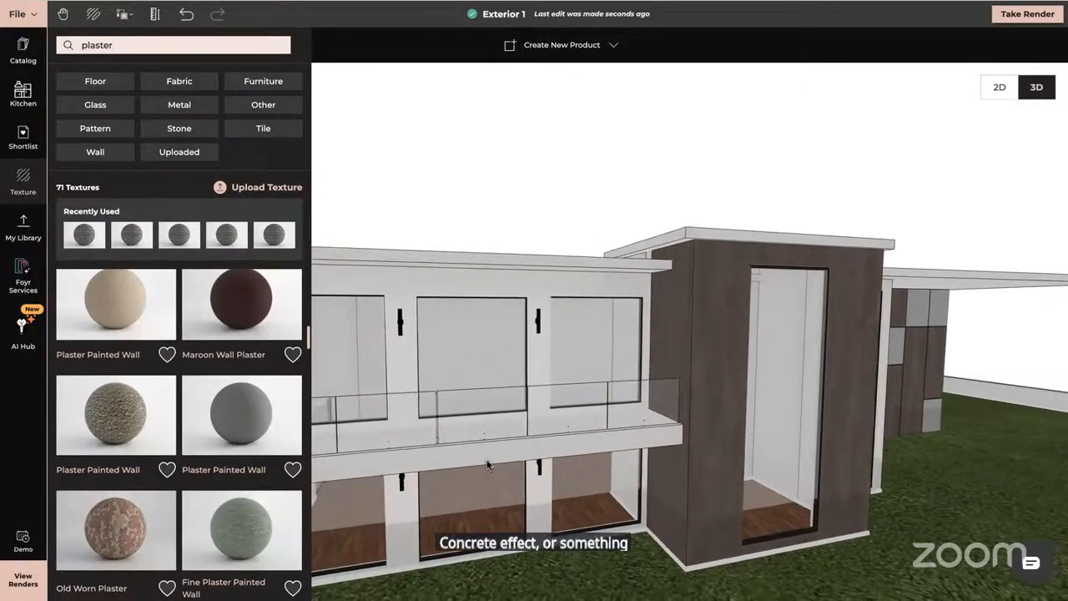
click(246, 419)
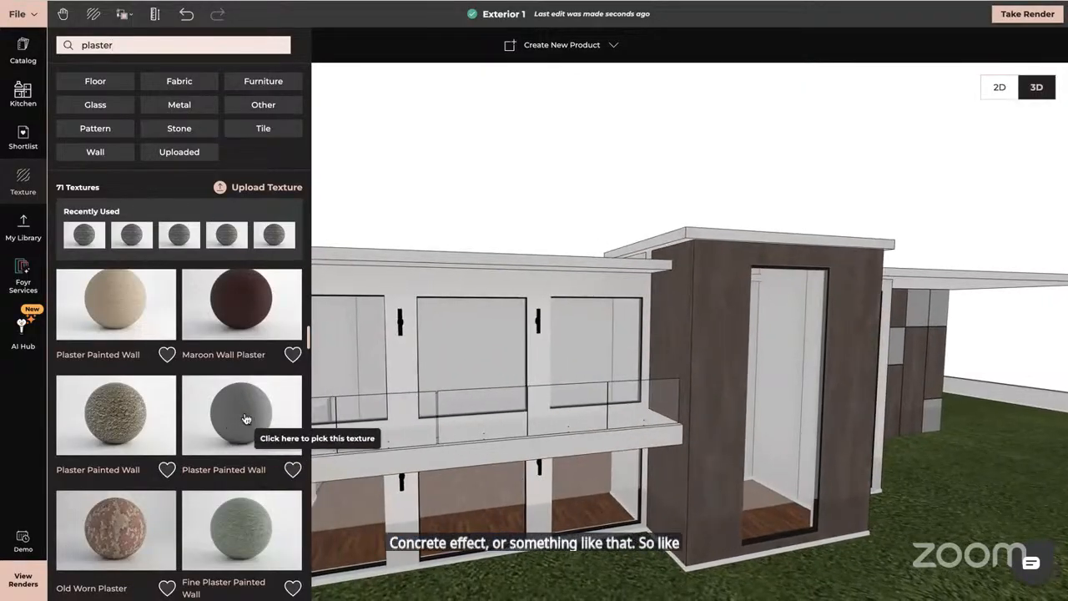
click(388, 292)
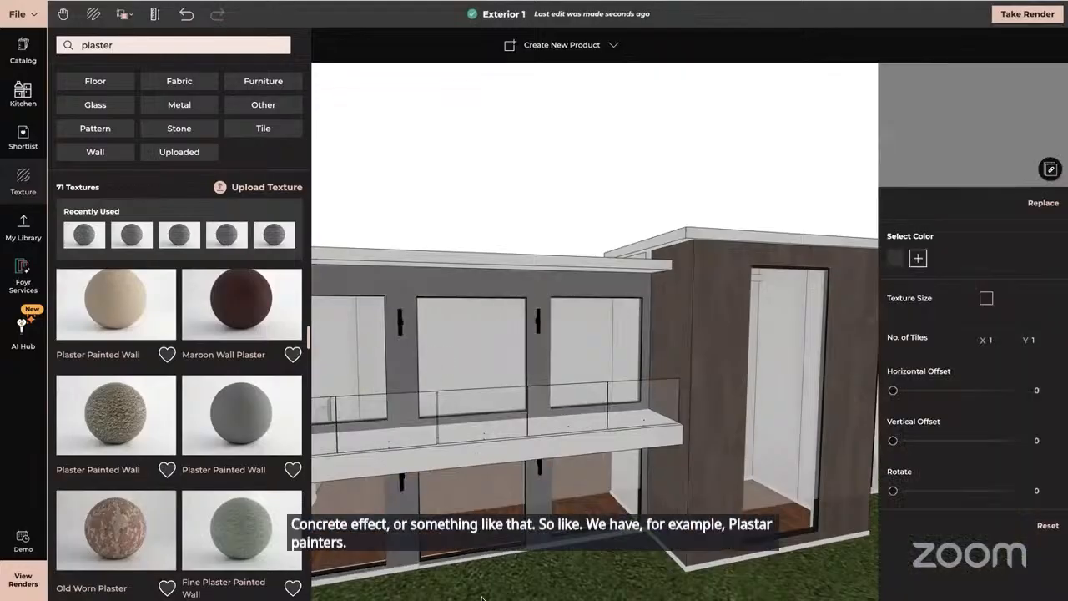
- Darken the balcony wall's plaster color to #494949 and finish editing the texture
drag(548, 576, 510, 587)
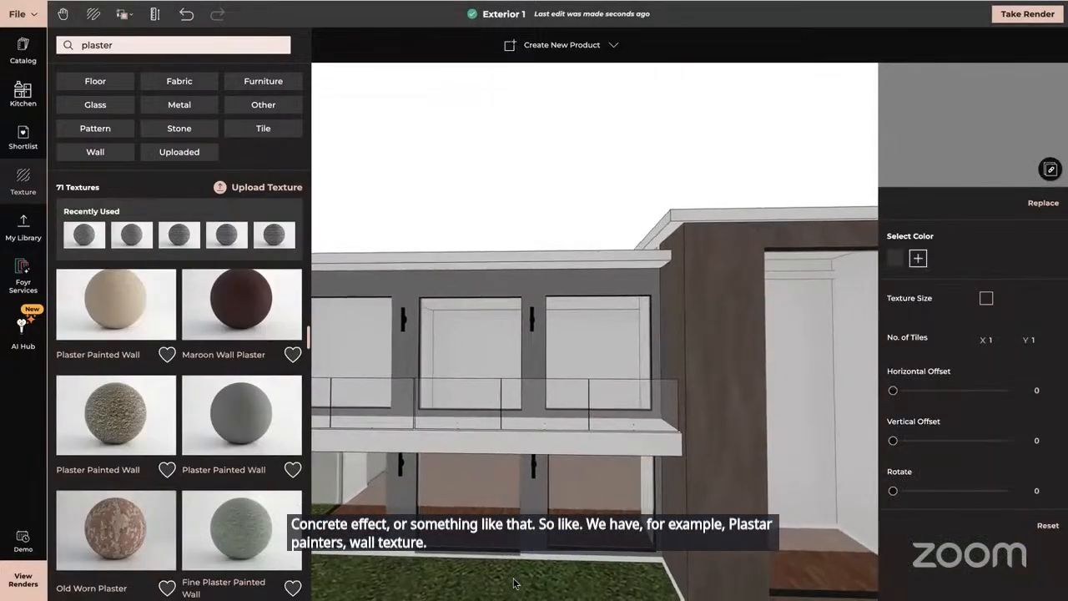
click(917, 257)
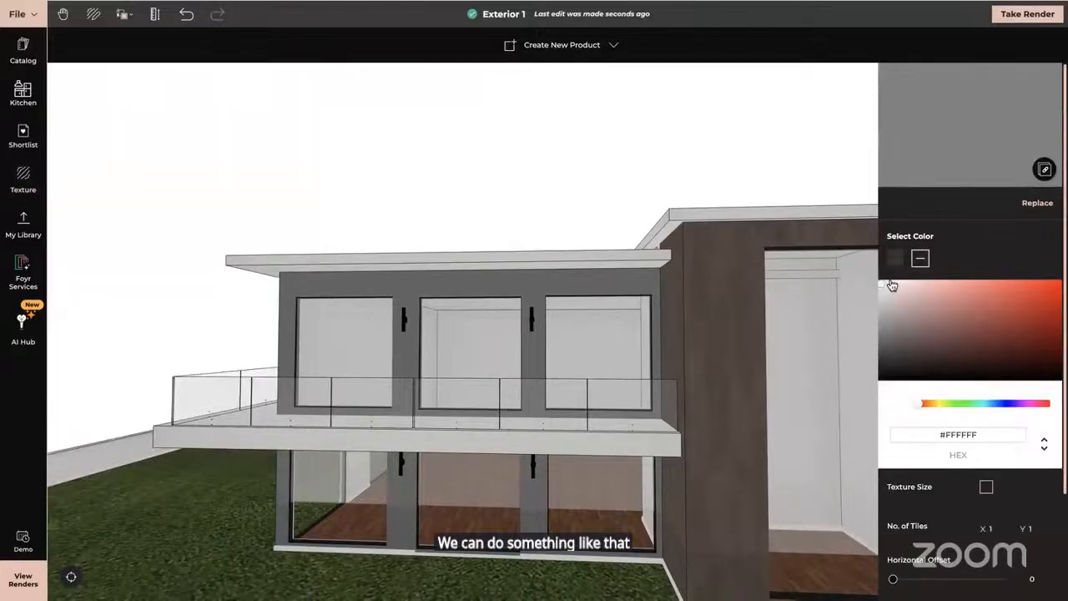
drag(882, 332, 879, 356)
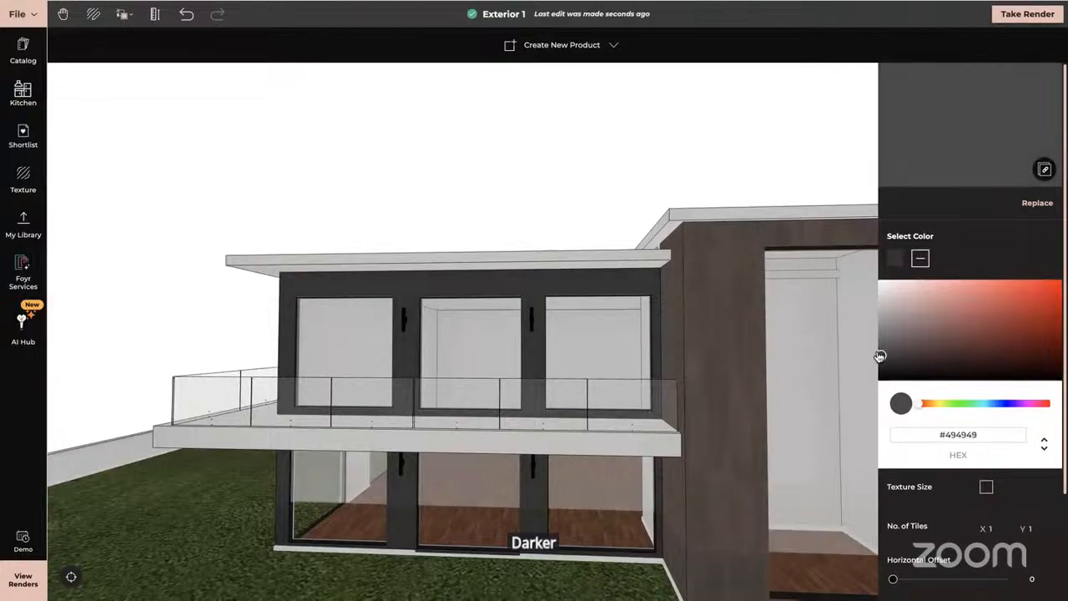
click(23, 428)
- Copy the dark plaster texture and material from the balcony front wall onto the adjoining side wall of that wing
drag(392, 376, 468, 368)
click(123, 15)
click(179, 66)
click(524, 276)
drag(371, 301, 447, 296)
click(248, 240)
drag(340, 386, 304, 368)
scroll(303, 364, down, 5)
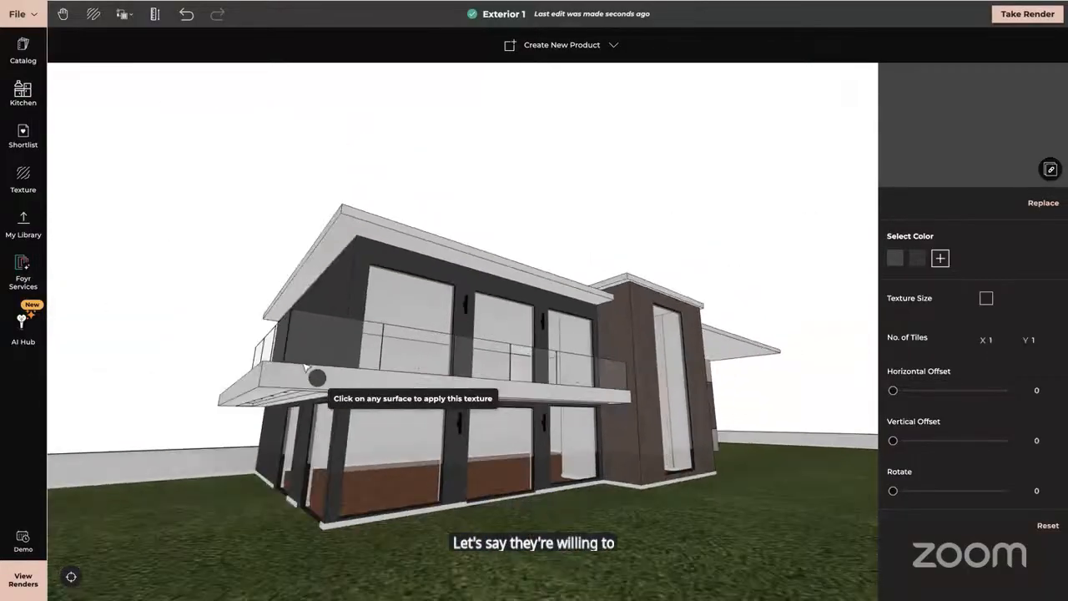
- Apply the copied dark plaster texture to the lawn and undo it
drag(419, 478, 424, 453)
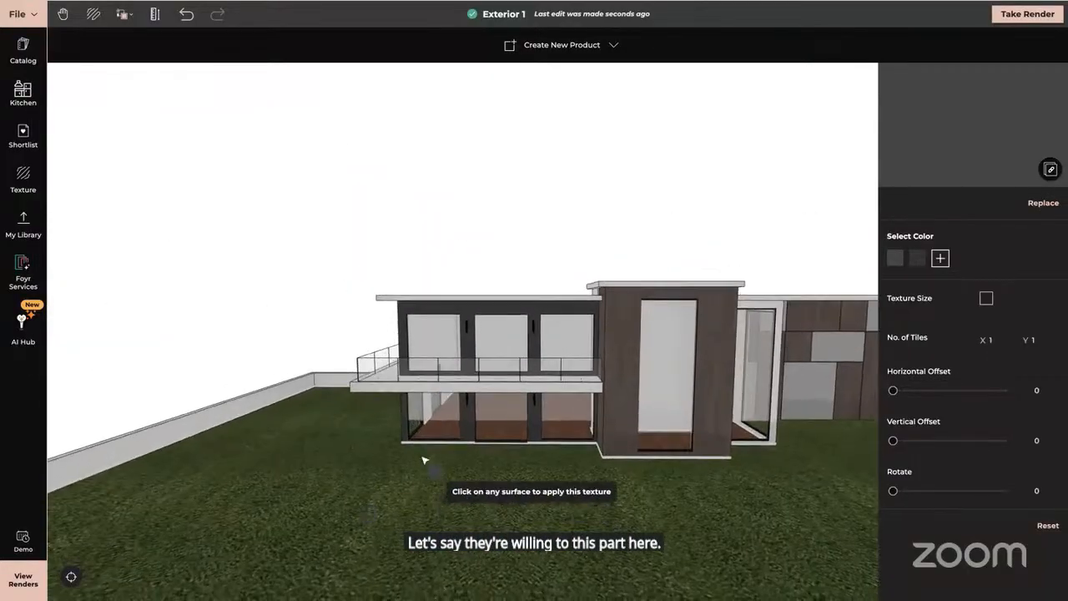
click(430, 442)
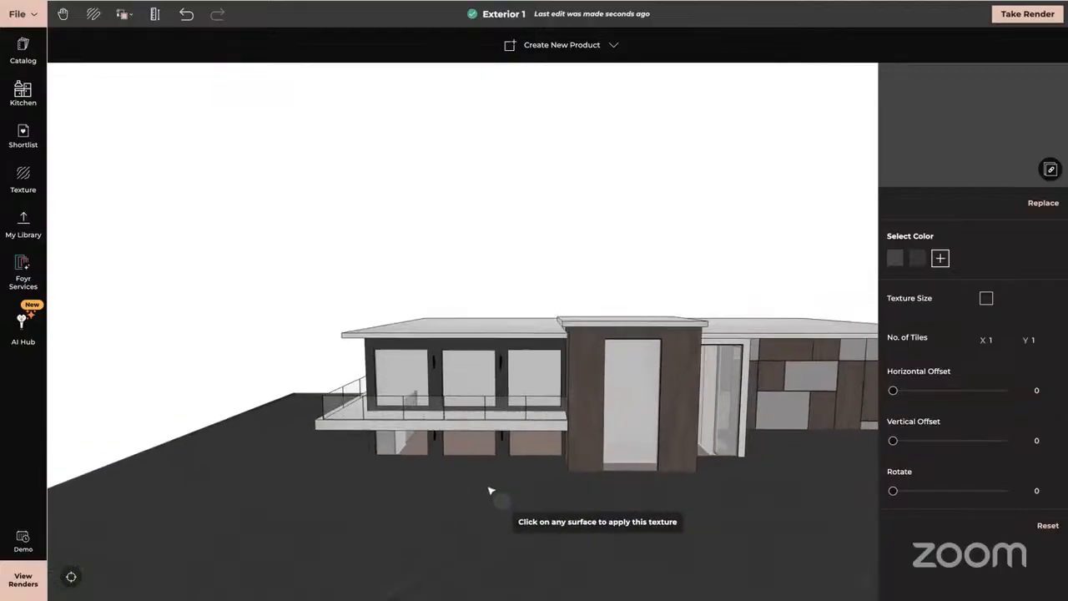
click(186, 14)
- Copy the dark plaster texture and material onto the front and side walls of the glazed corner beside the tower
right_drag(563, 497, 260, 494)
drag(482, 501, 548, 501)
click(124, 14)
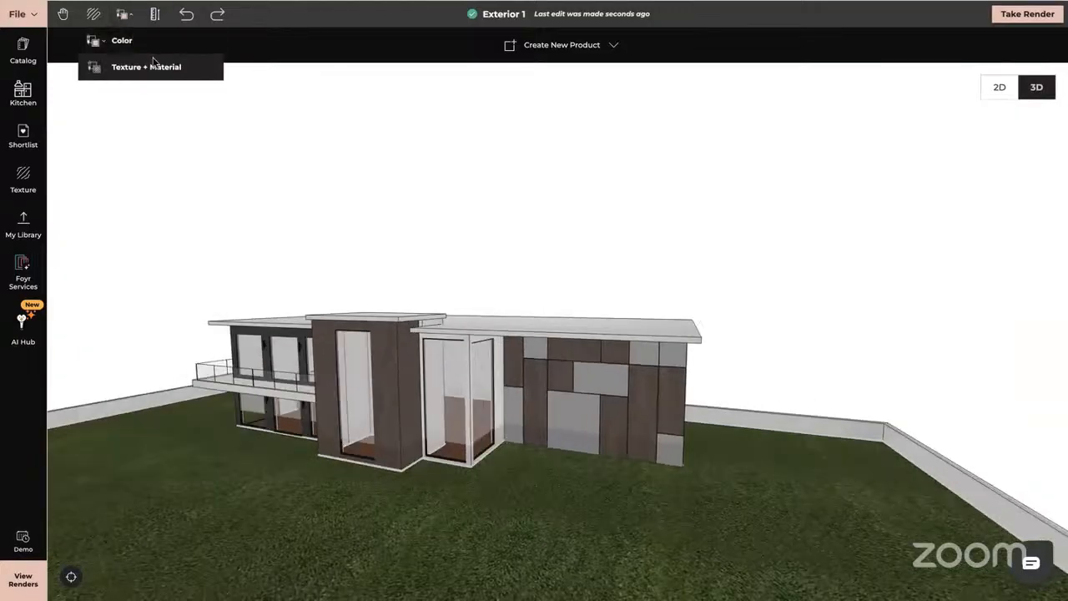
click(158, 69)
click(269, 360)
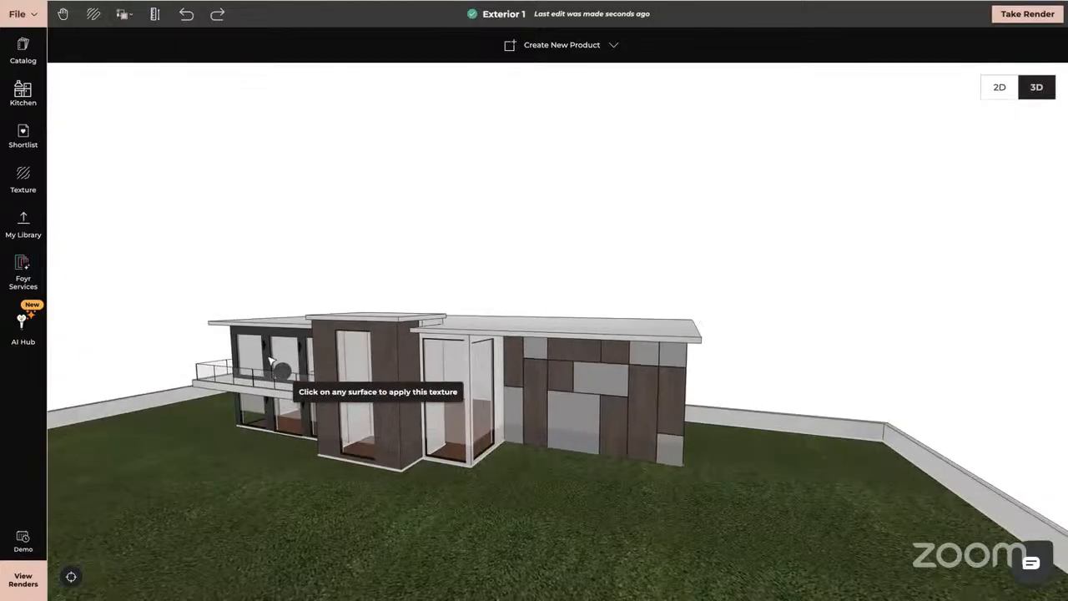
click(477, 343)
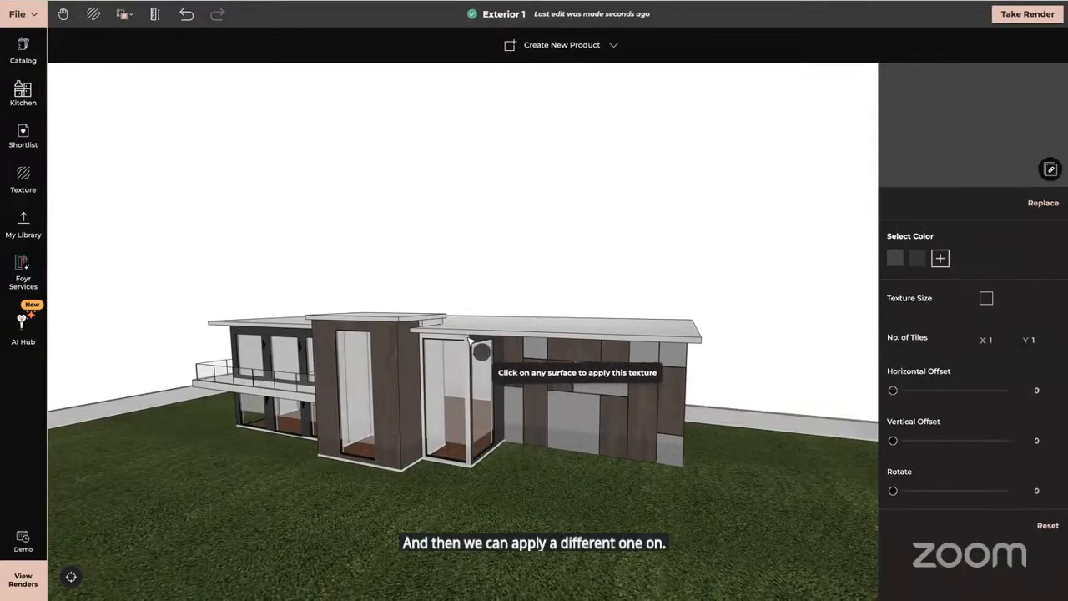
click(470, 342)
drag(455, 504, 484, 503)
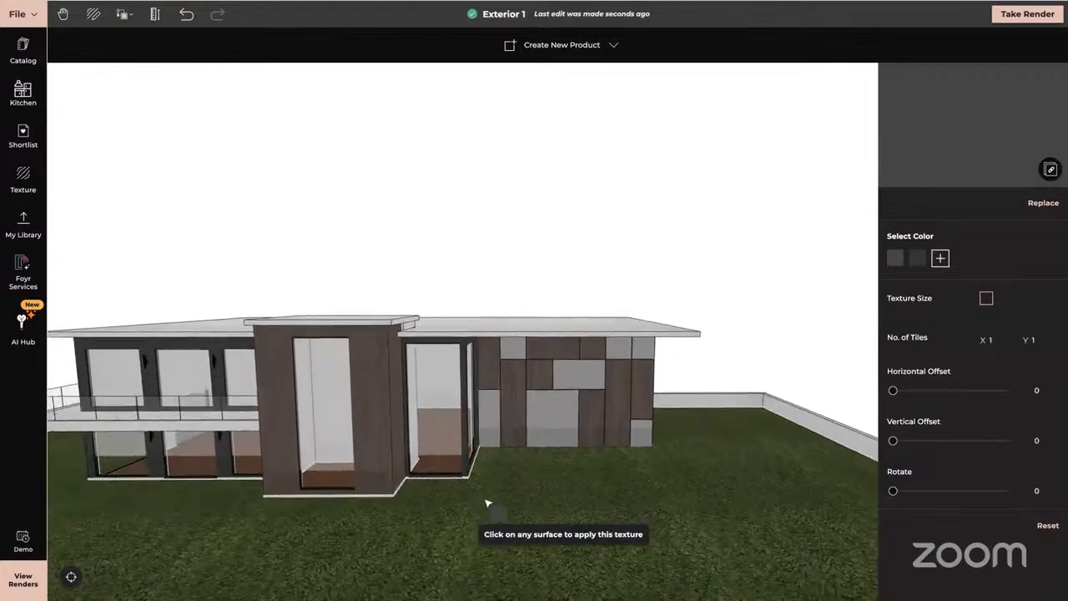
key(Escape)
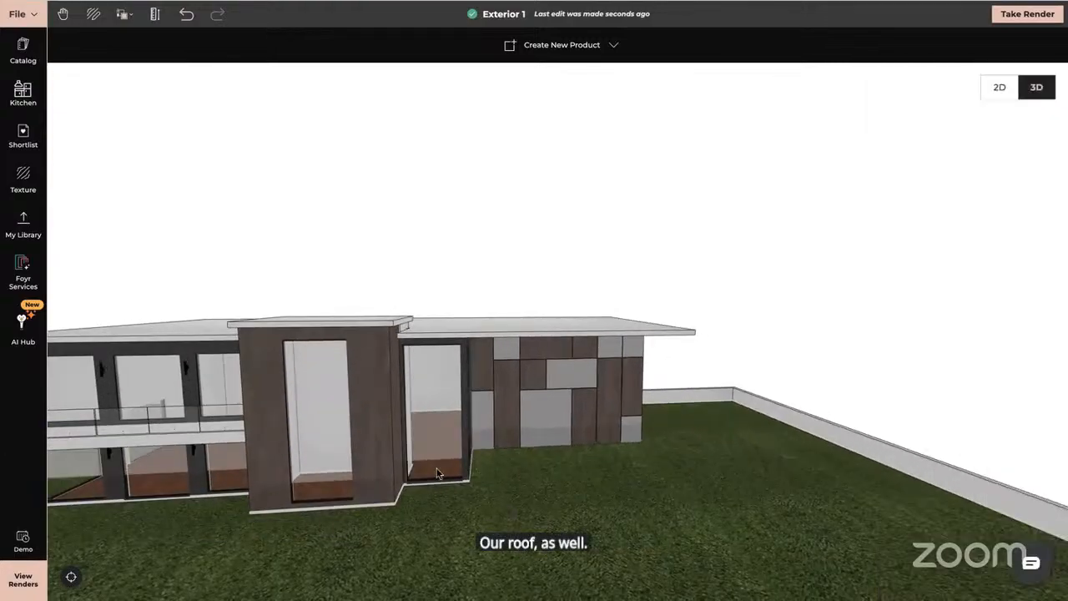
- Delete the baseboards along the house's outer side wall and the adjoining boundary wall on the lawn
scroll(437, 474, up, 3)
drag(653, 470, 353, 443)
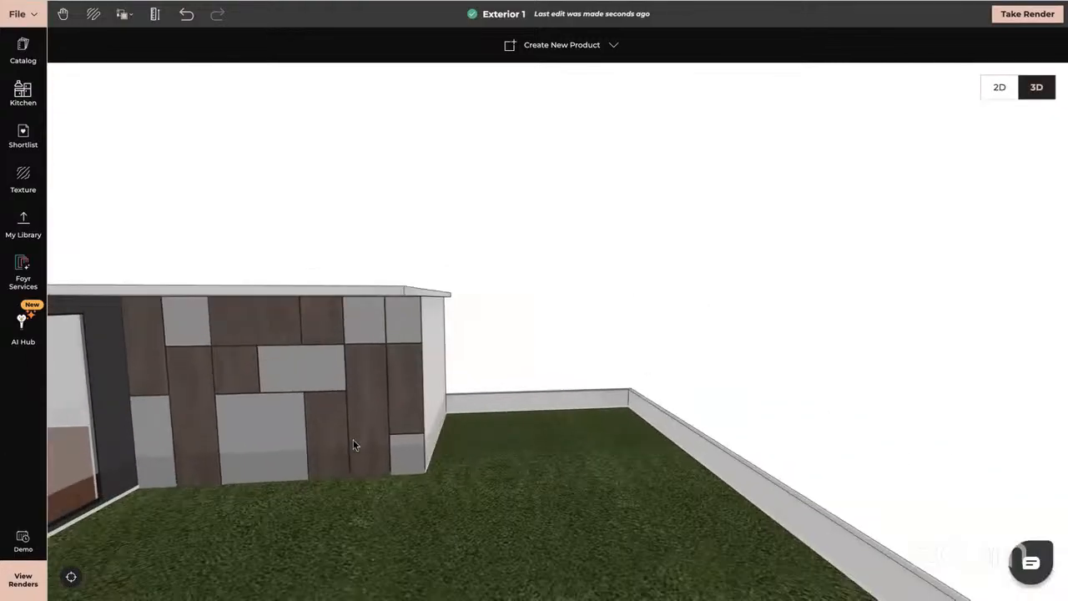
click(455, 438)
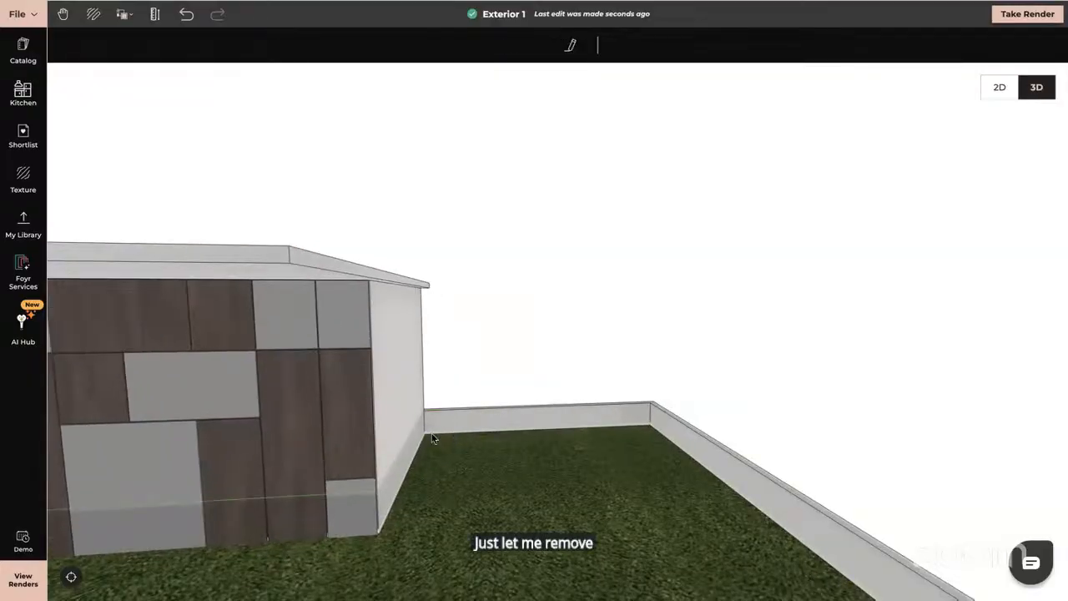
scroll(431, 438, down, 10)
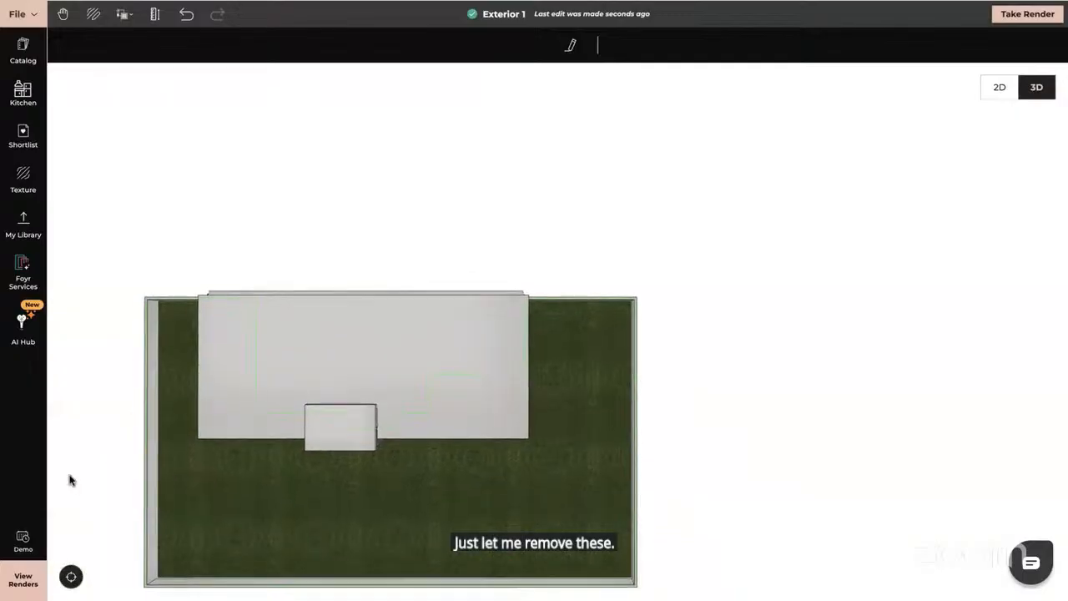
scroll(356, 423, up, 10)
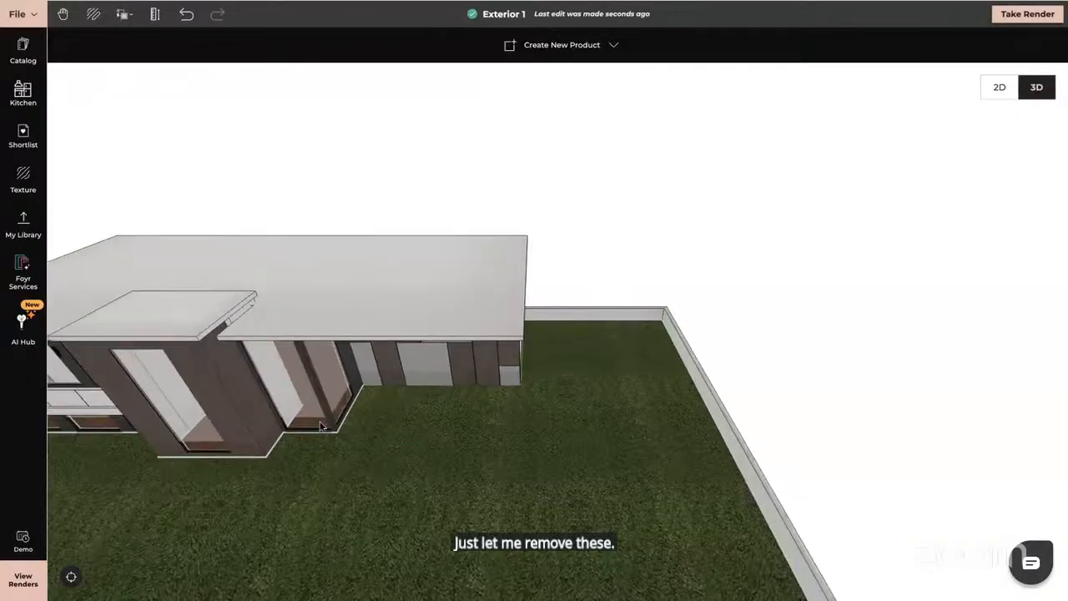
scroll(321, 426, up, 10)
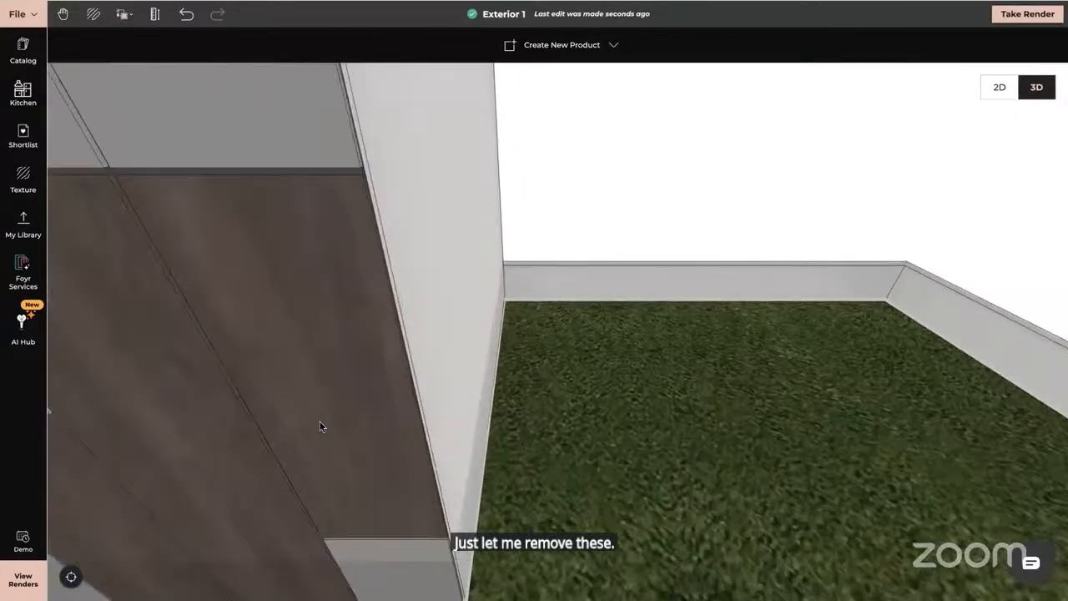
scroll(319, 424, up, 5)
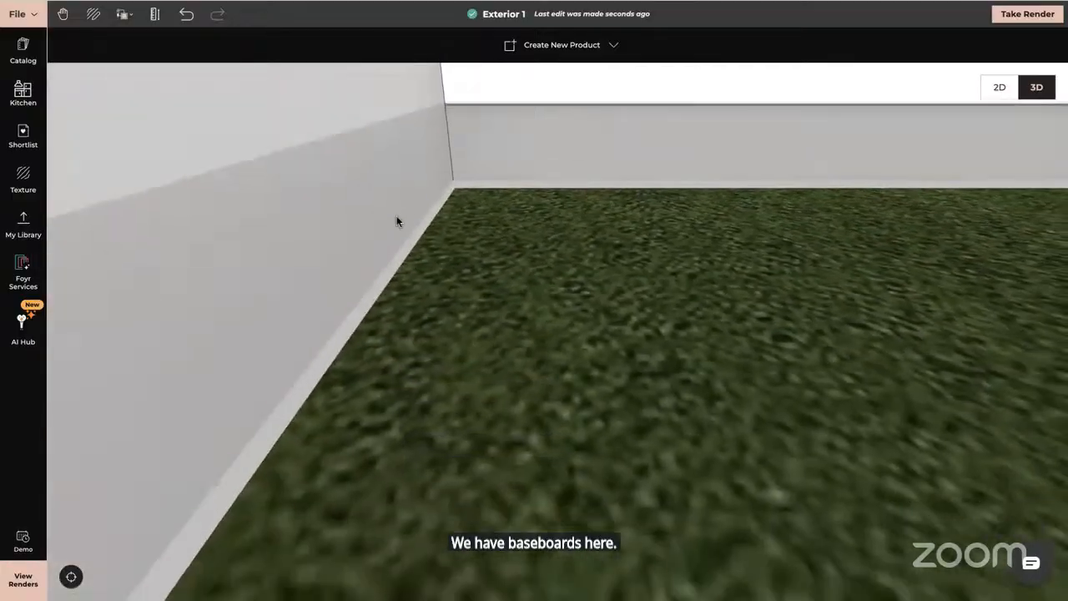
drag(396, 217, 381, 193)
drag(483, 294, 487, 202)
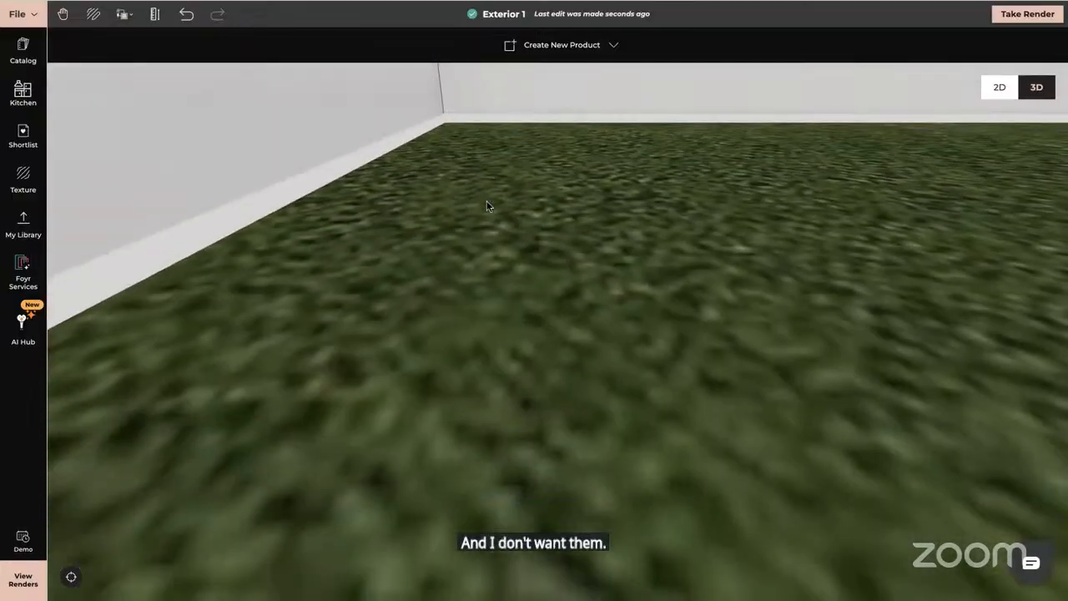
click(255, 221)
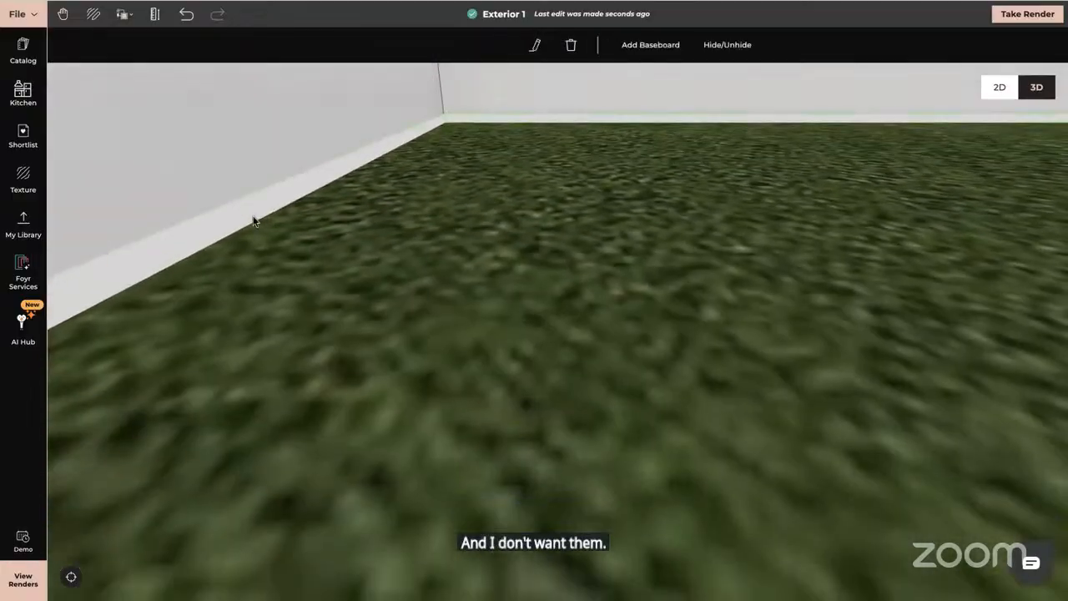
click(570, 47)
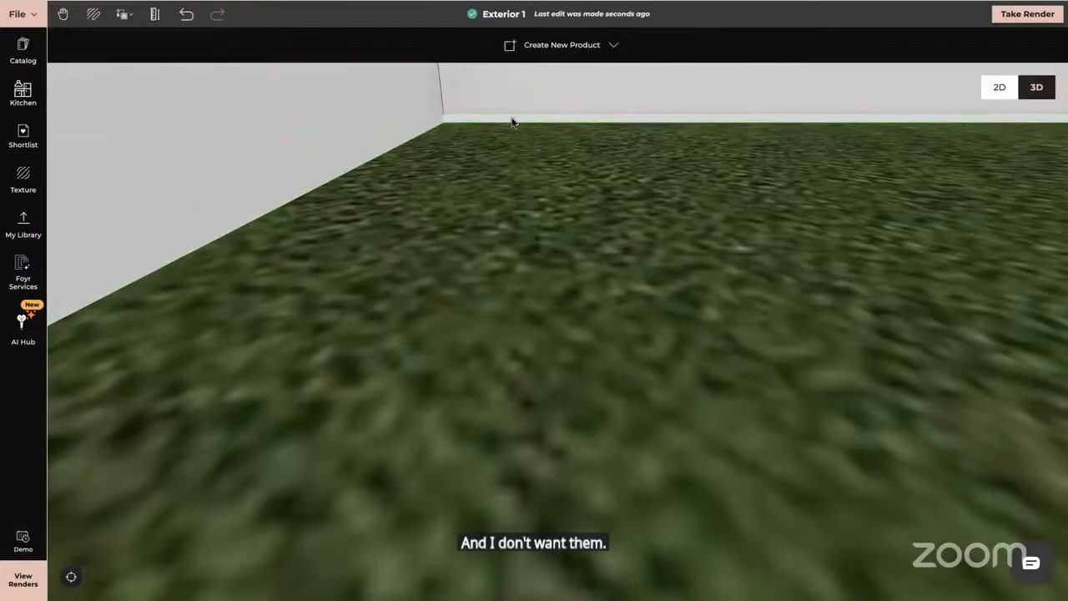
click(564, 45)
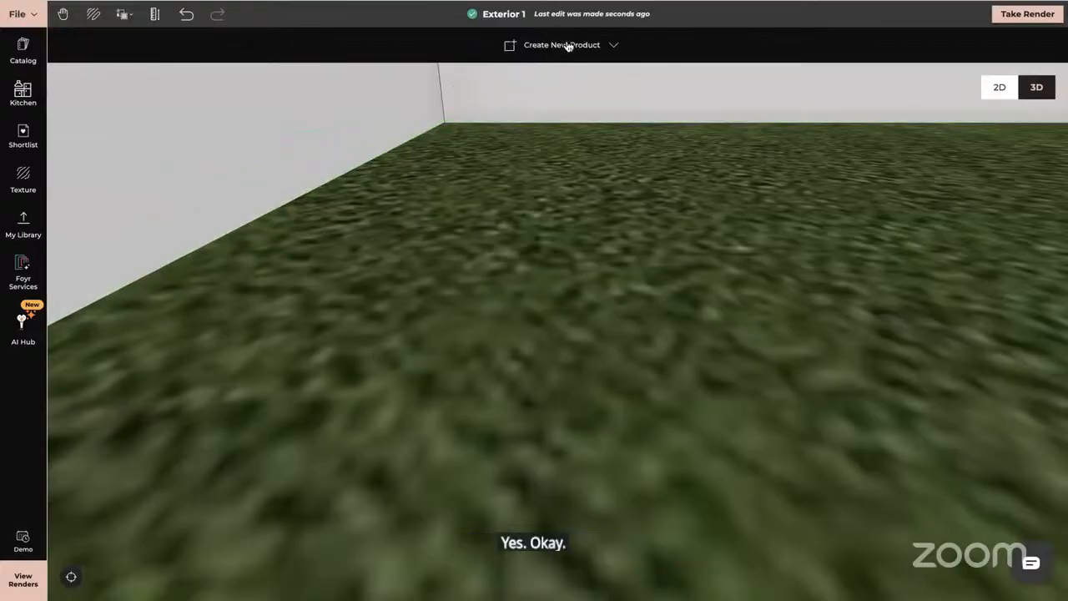
- Examine the front facade, roof slab and balcony from several angles for surfaces that still need a texture
scroll(481, 264, down, 10)
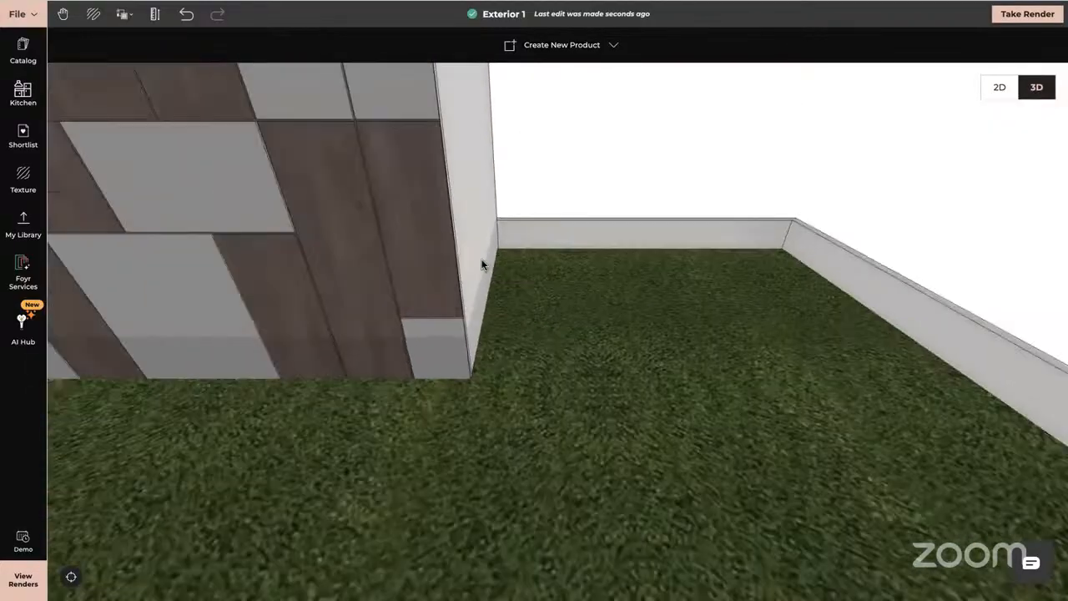
scroll(481, 264, down, 3)
drag(462, 383, 713, 342)
mouse_move(649, 452)
mouse_down()
mouse_move(648, 422)
mouse_move(640, 438)
mouse_up()
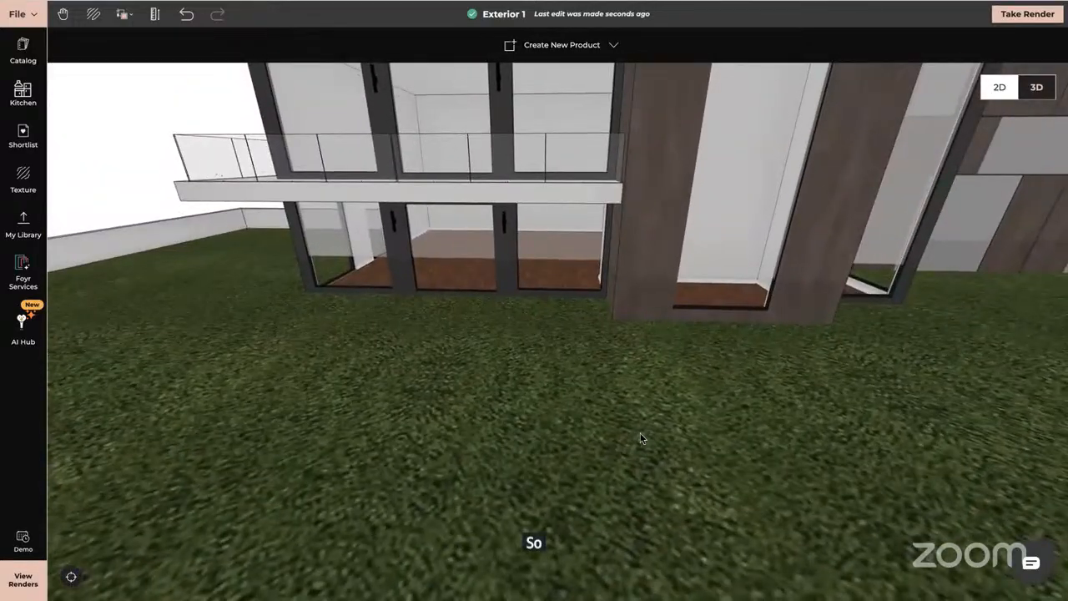
scroll(640, 438, up, 3)
right_drag(640, 434, 730, 565)
drag(725, 564, 723, 586)
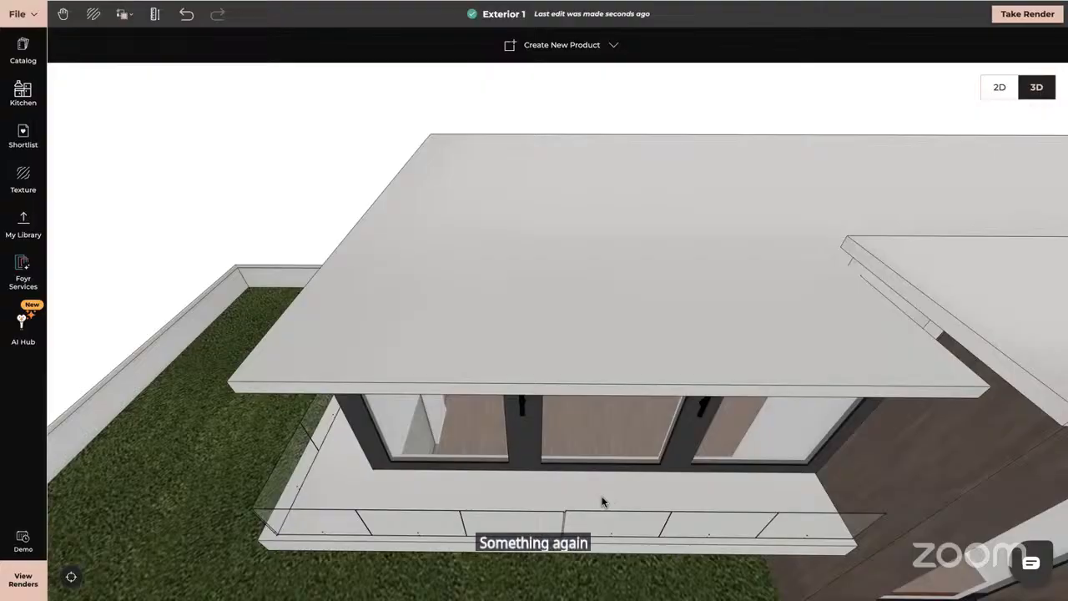
drag(496, 570, 640, 435)
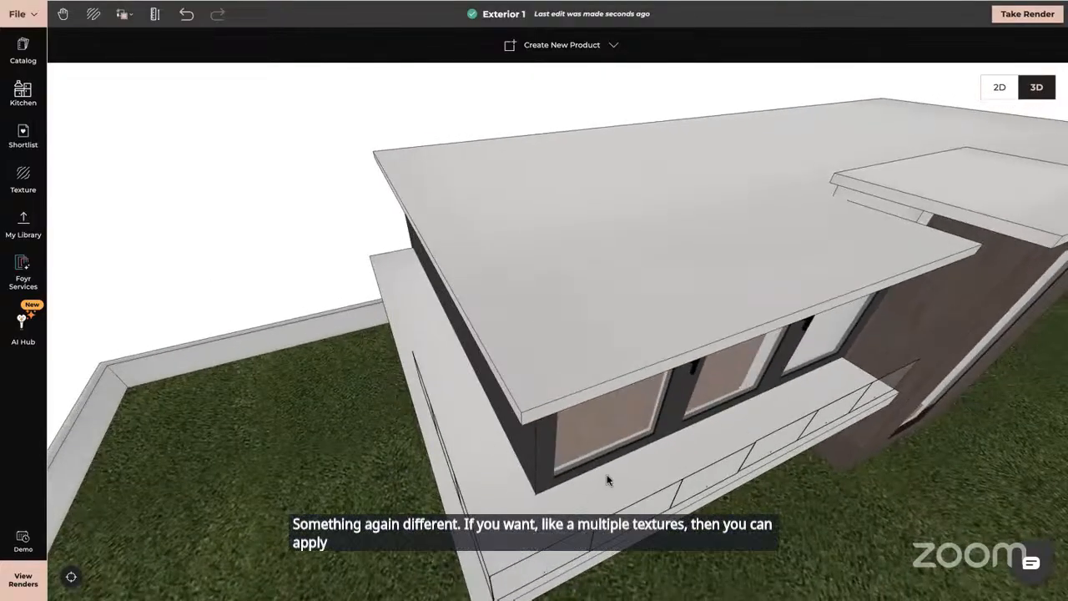
drag(709, 576, 634, 501)
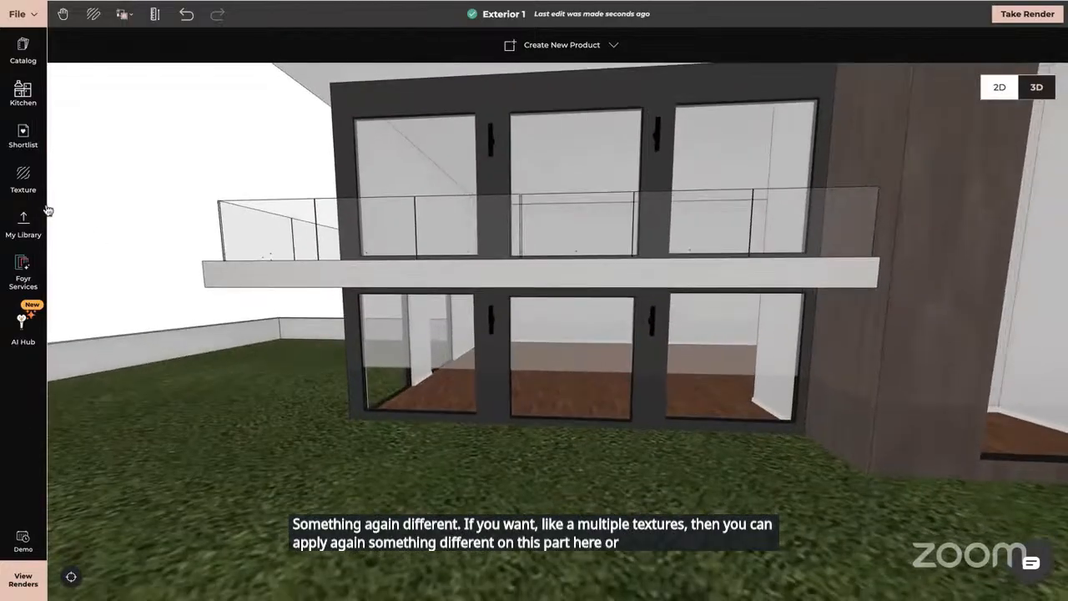
- Apply the cream Wall texture from the plaster results to the balcony slab's front edge and darken its color to #AEAEAE
click(23, 180)
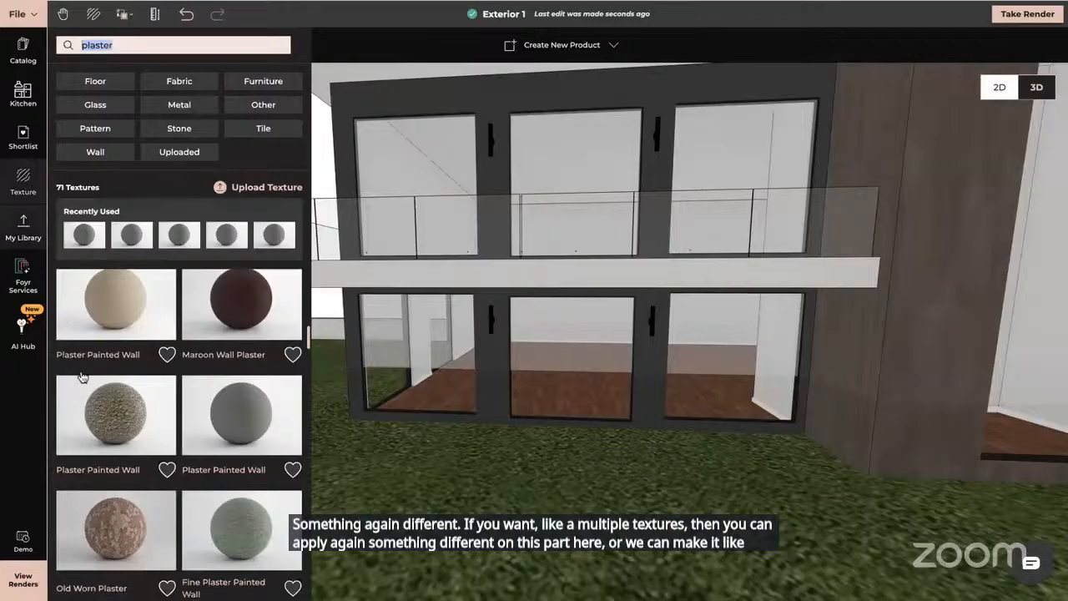
scroll(169, 421, down, 3)
scroll(169, 420, down, 1)
scroll(170, 418, down, 2)
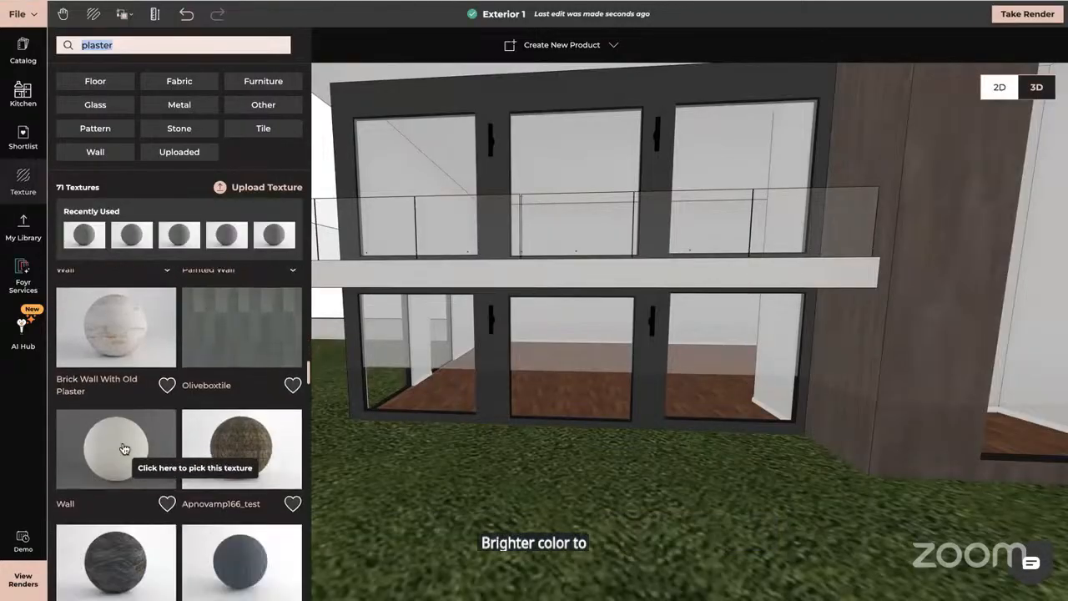
drag(162, 446, 480, 324)
drag(476, 280, 476, 281)
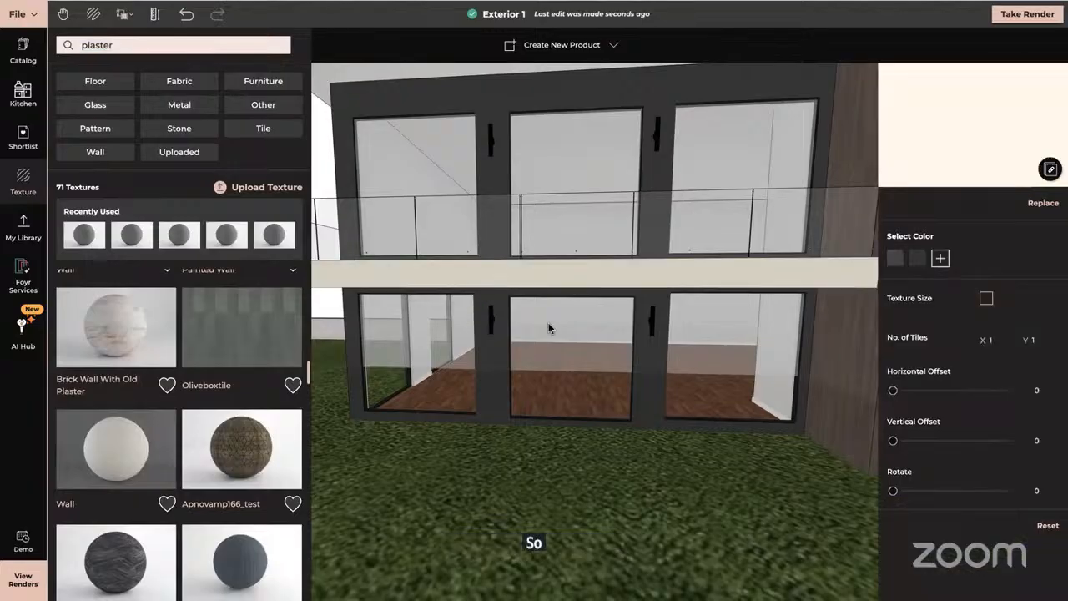
click(940, 259)
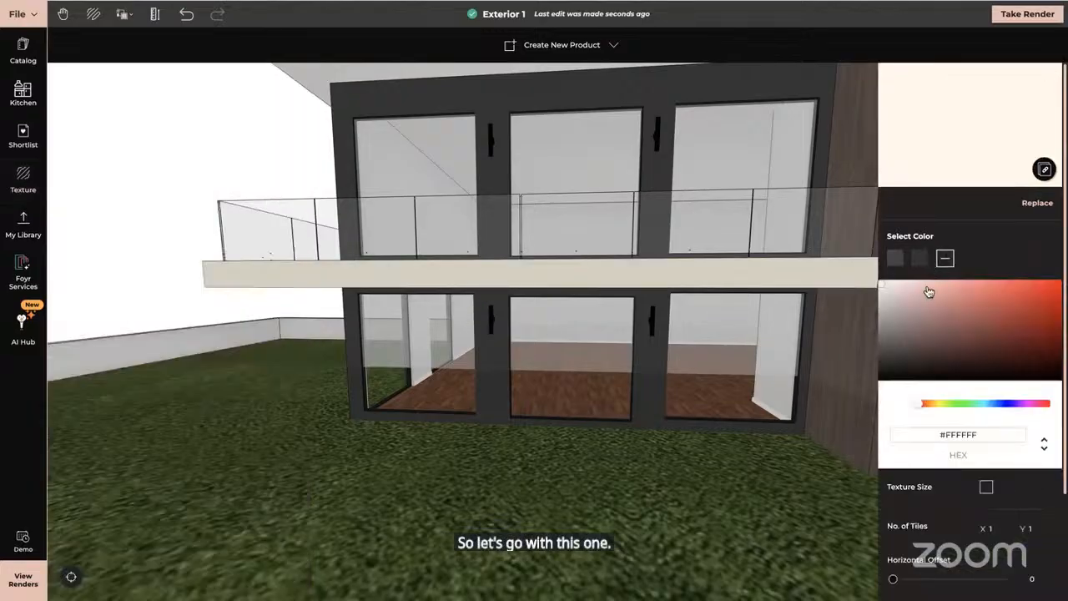
mouse_move(885, 301)
mouse_down()
mouse_move(880, 350)
mouse_move(879, 310)
mouse_up()
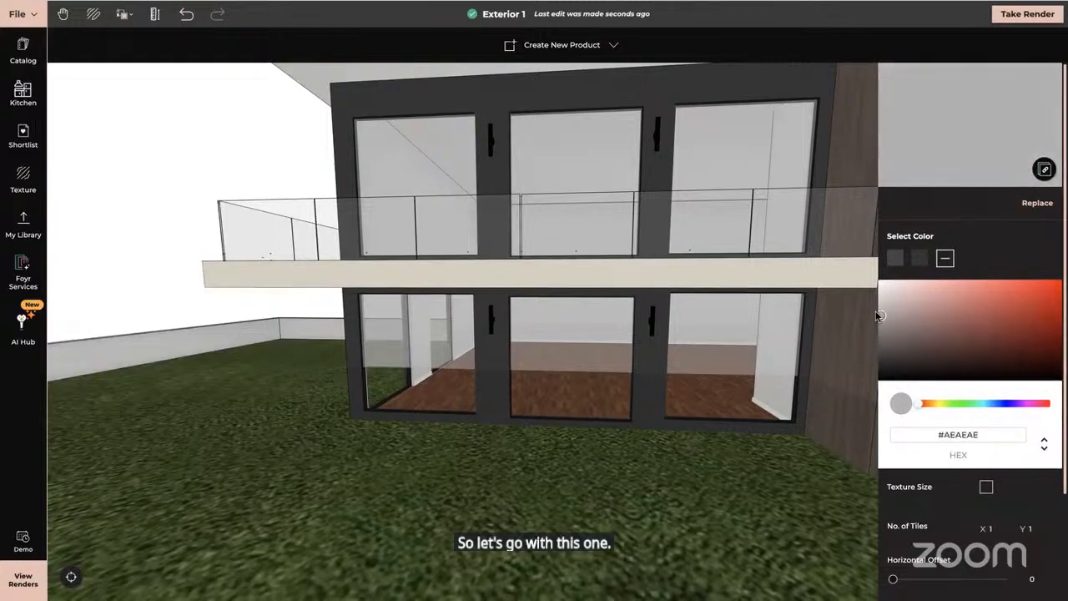
- Copy the texture and material from the balcony slab's front edge onto its side edge
drag(60, 429, 219, 436)
click(122, 16)
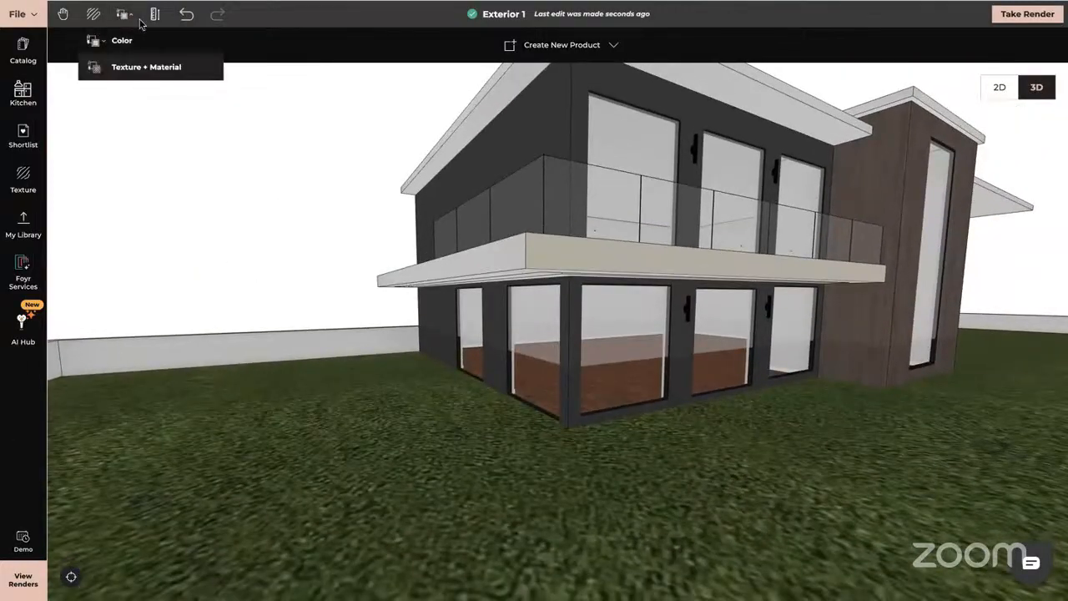
click(180, 69)
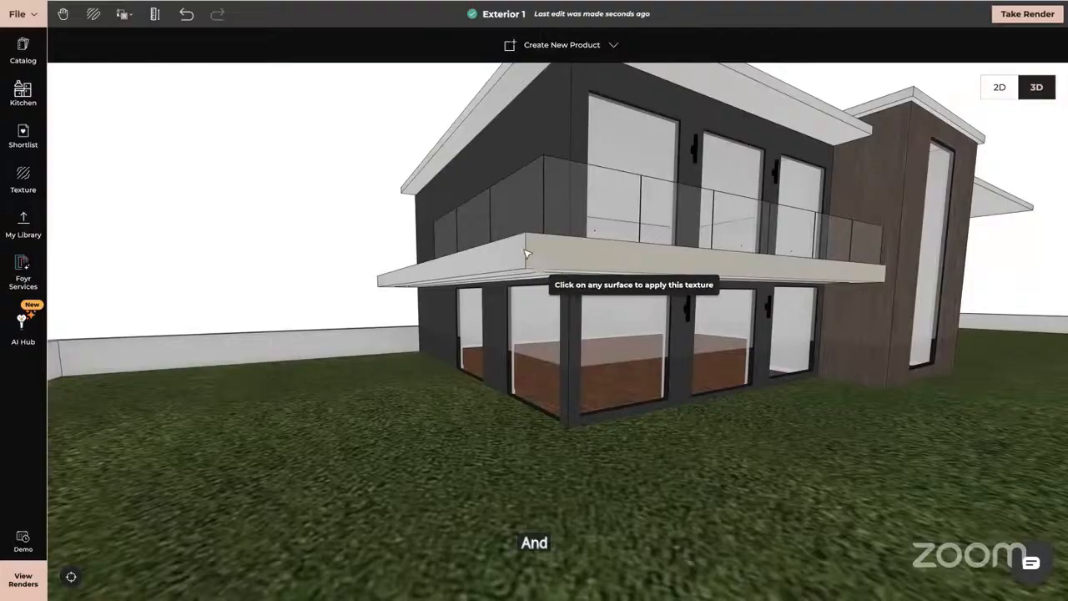
click(528, 253)
drag(534, 259, 494, 368)
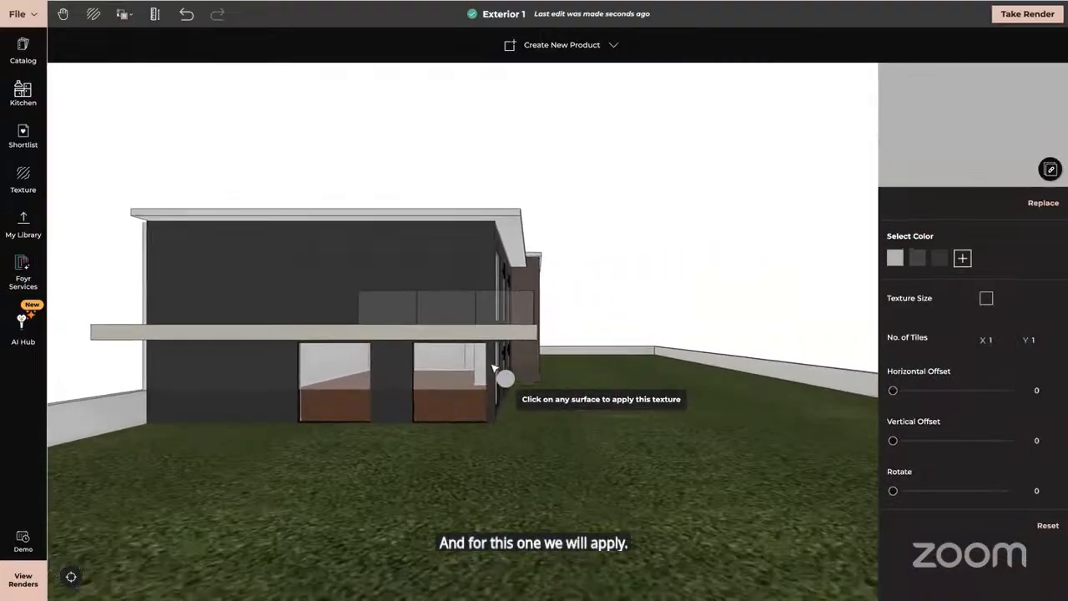
- Try to apply the copied texture beneath the balcony from a low angle and undo it
scroll(494, 368, up, 5)
drag(536, 409, 564, 366)
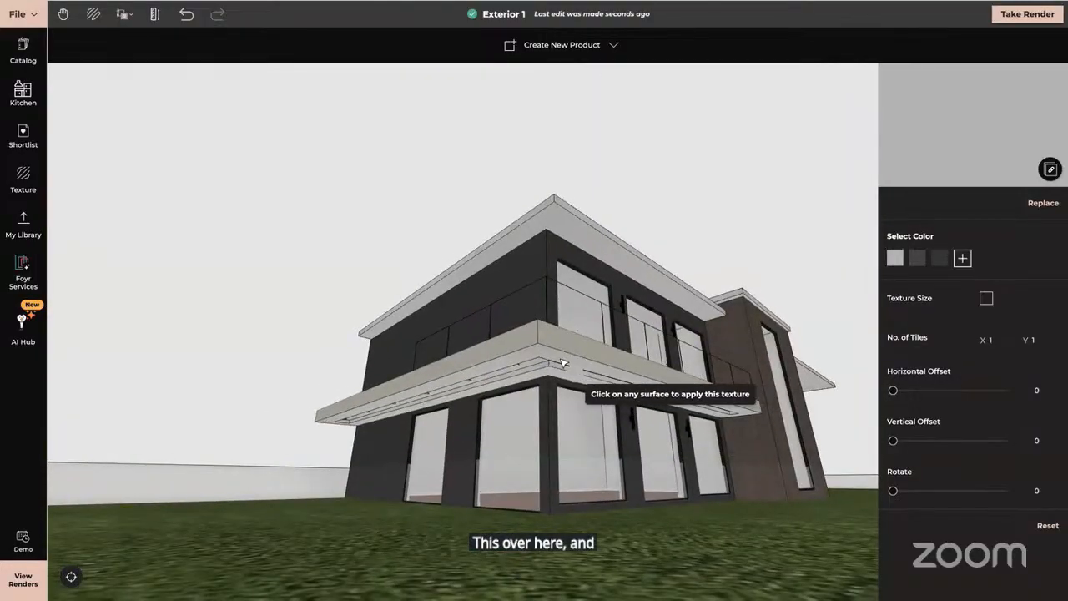
click(564, 360)
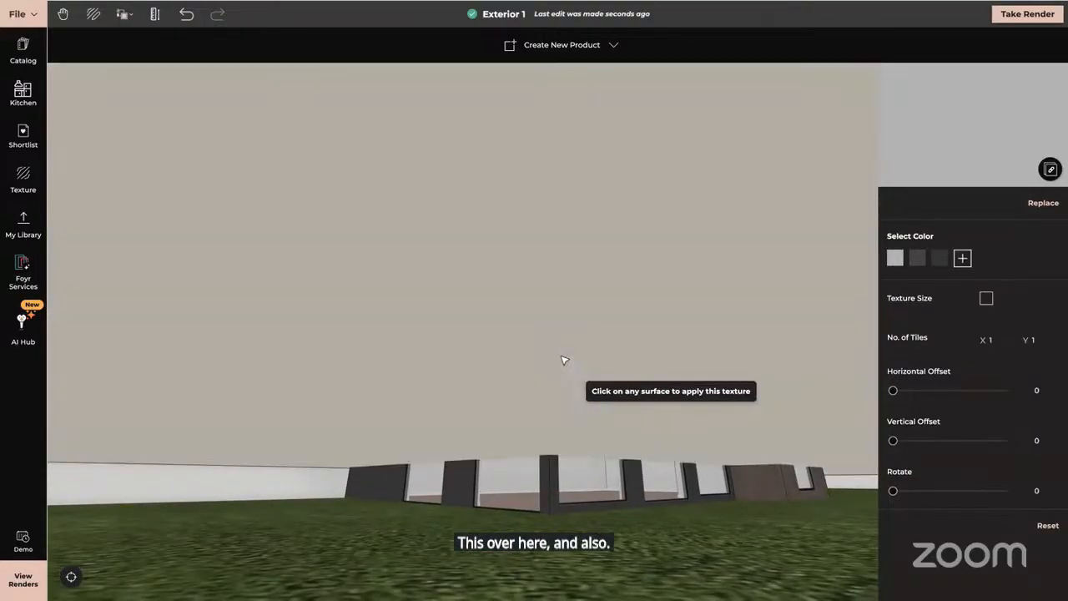
click(184, 16)
- Copy the balcony edge's texture and material onto the slab's underside and the recessed spotlight strip
scroll(433, 344, up, 5)
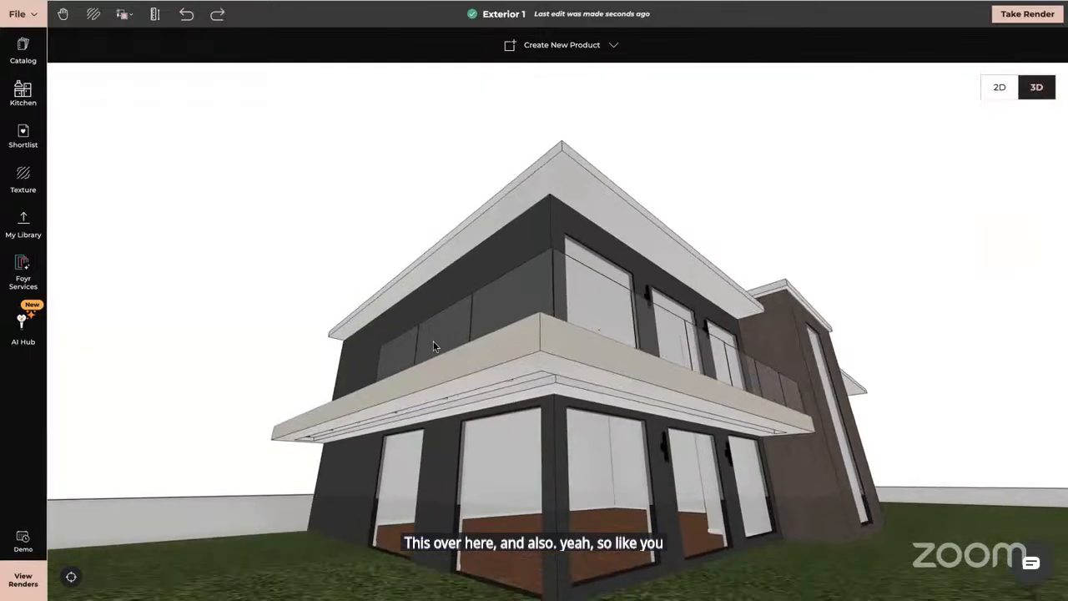
scroll(433, 345, up, 5)
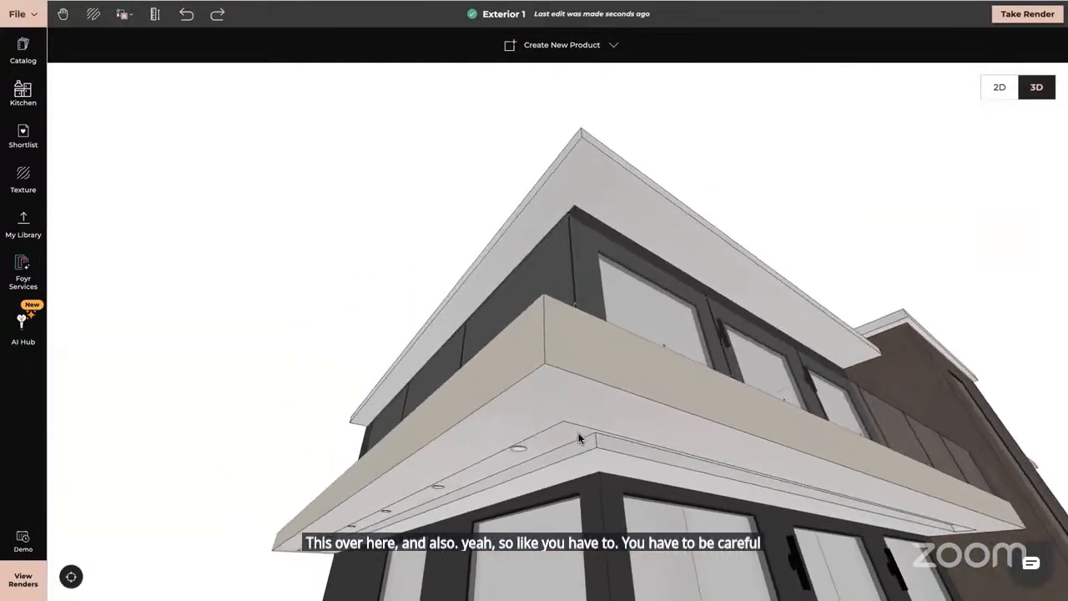
drag(563, 430, 464, 367)
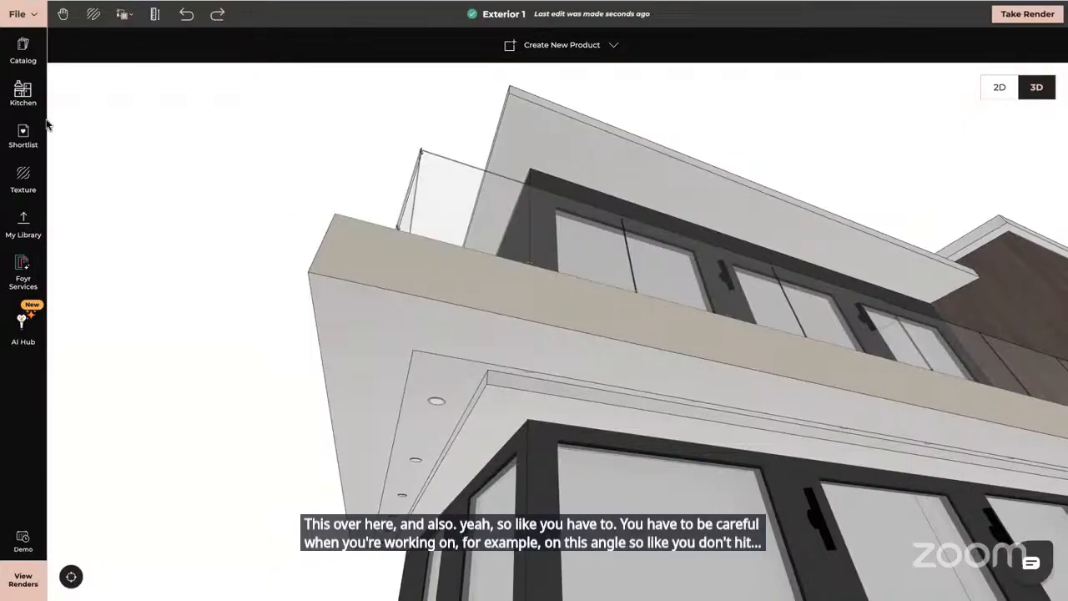
click(123, 15)
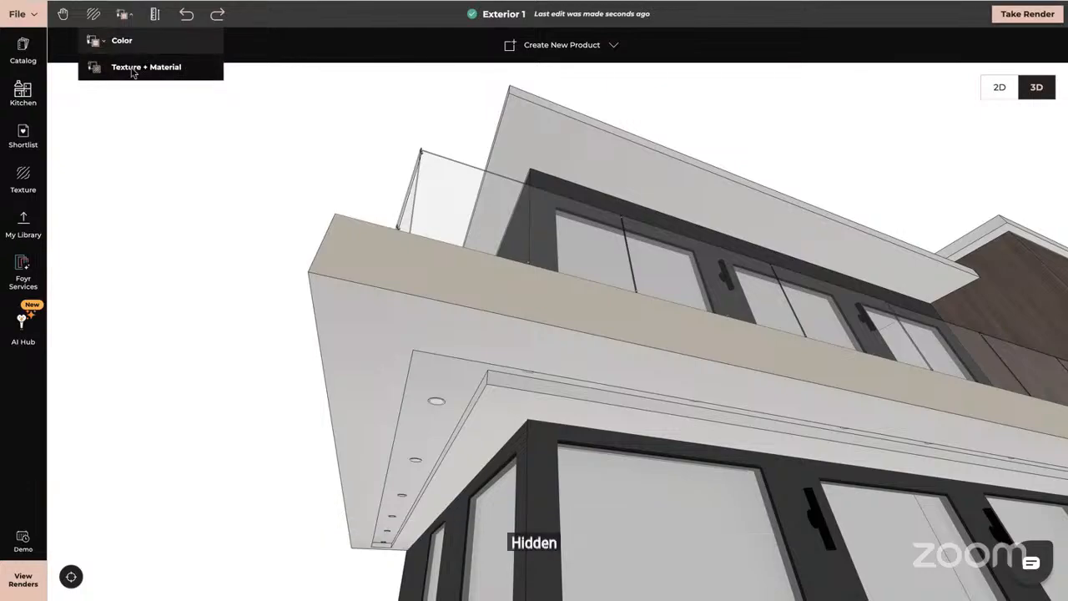
click(133, 68)
click(453, 292)
click(425, 332)
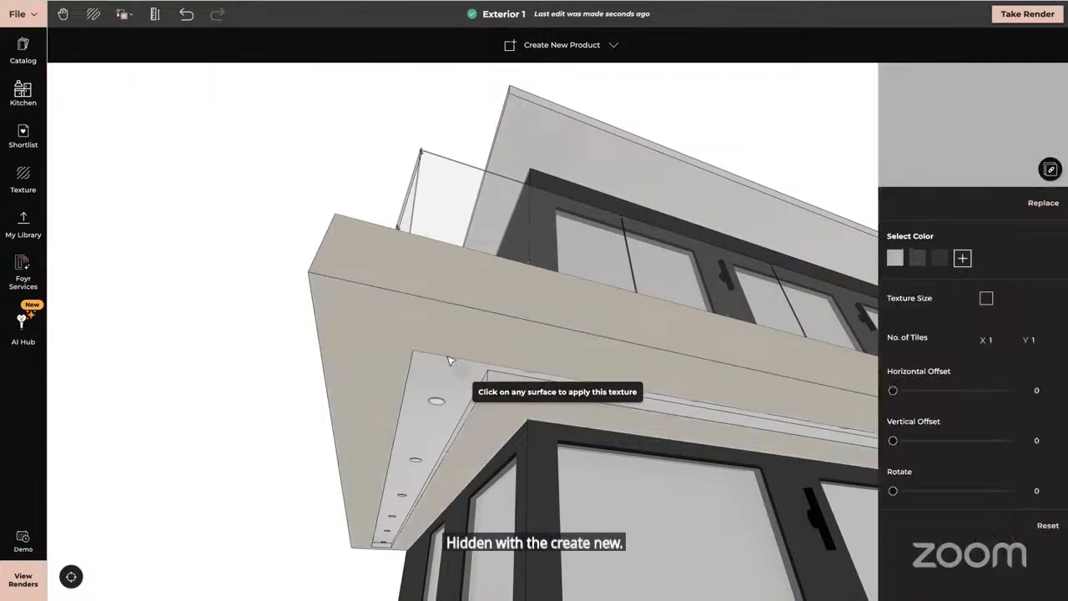
click(447, 375)
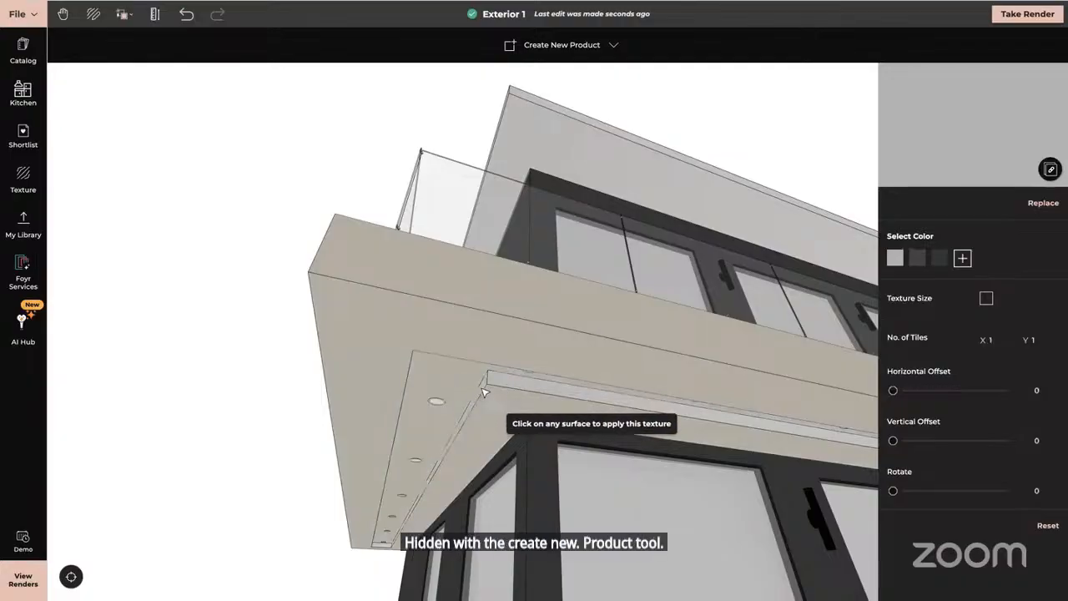
- Apply the copied texture to the remaining inner faces of the balcony's light recess and finish copying
drag(637, 395, 48, 349)
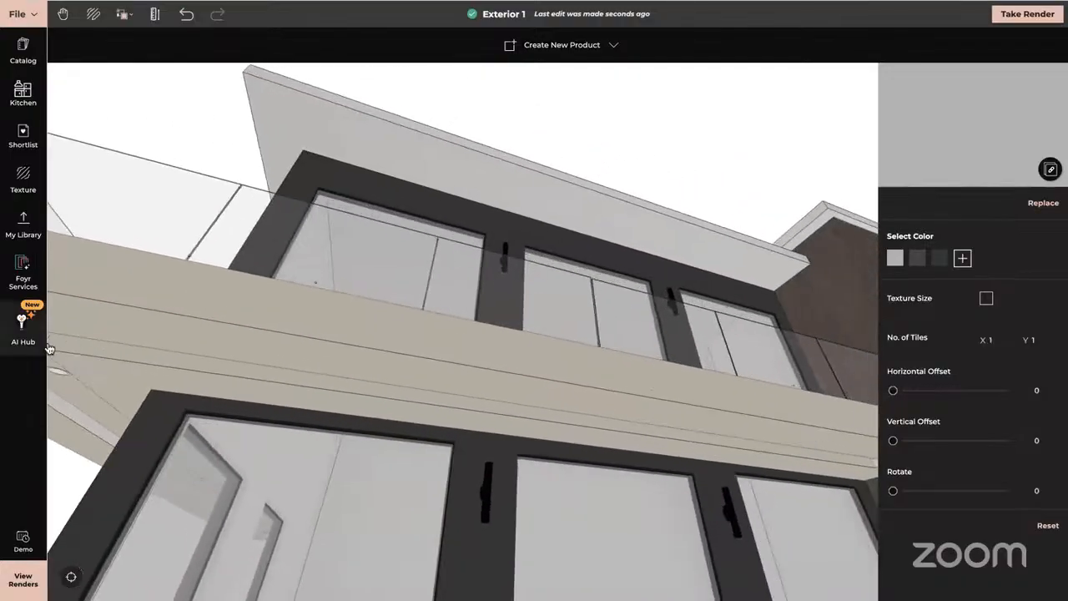
drag(523, 435, 147, 407)
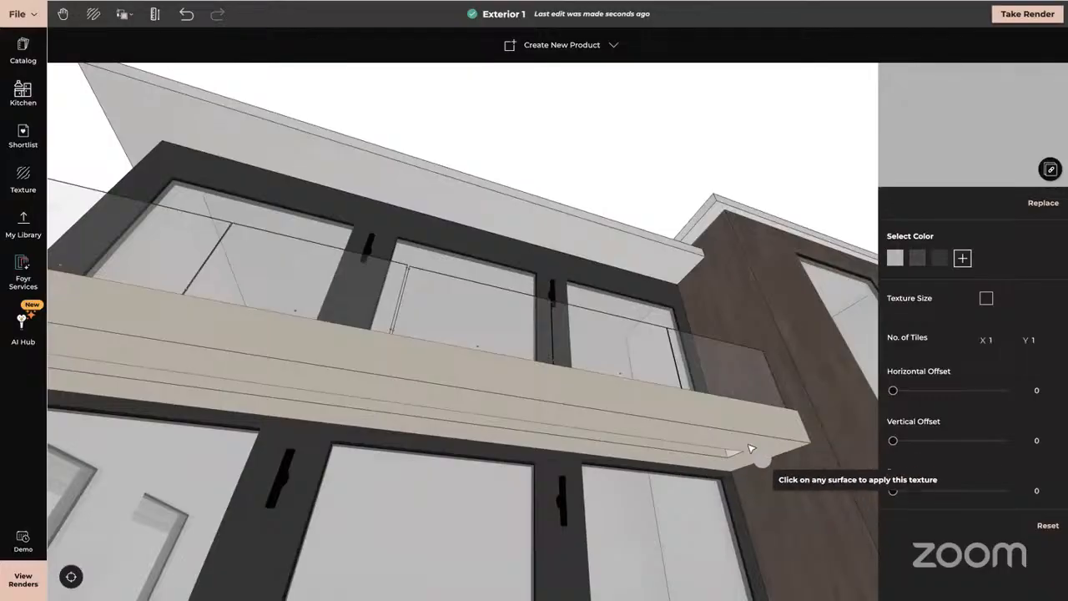
drag(738, 458, 709, 522)
key(Escape)
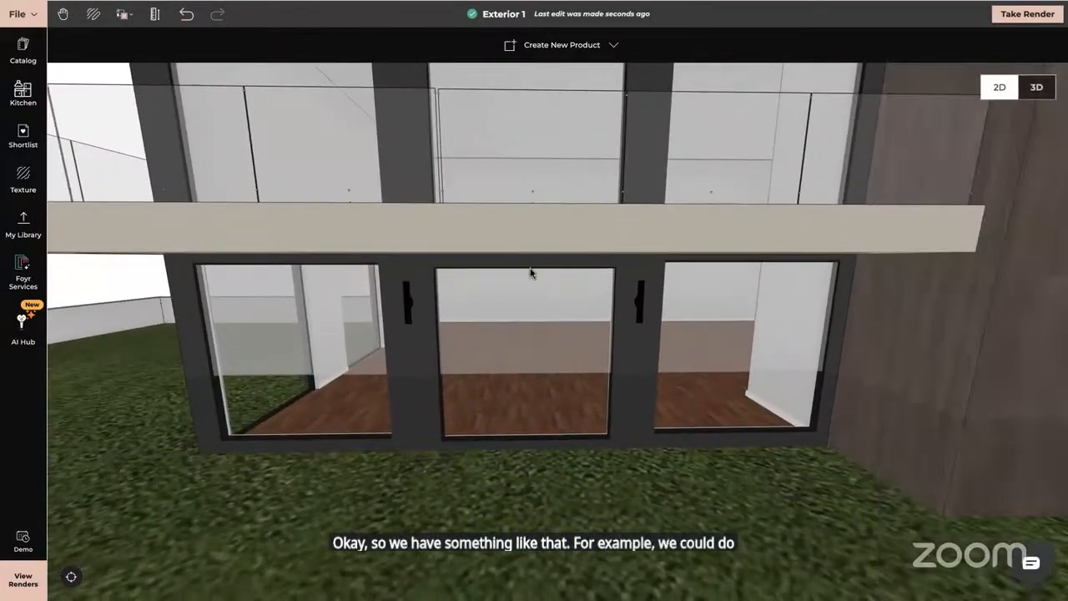
scroll(531, 272, down, 5)
drag(548, 241, 505, 479)
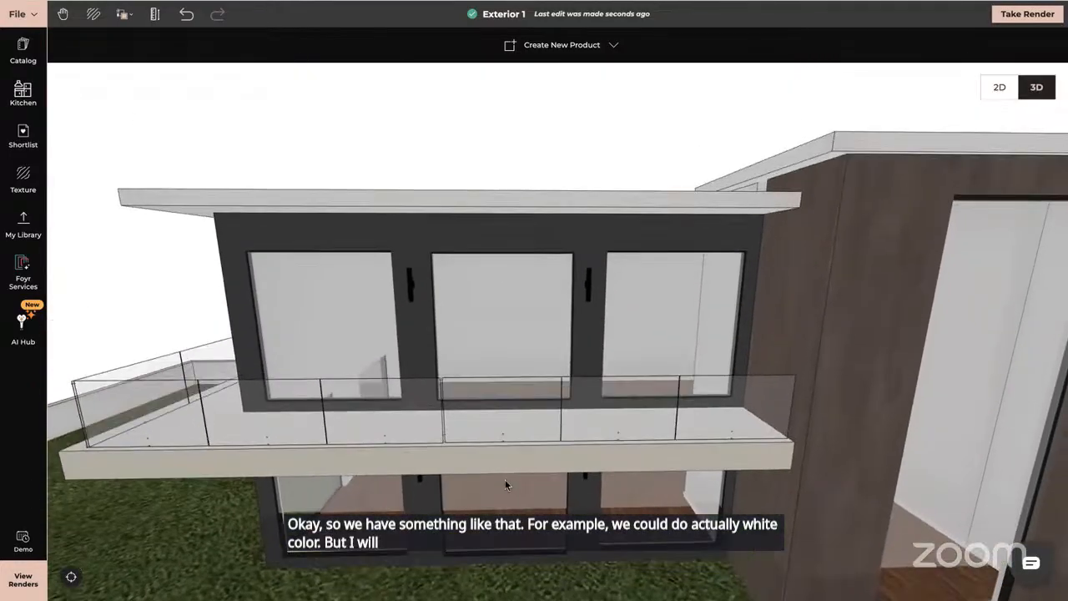
- Search the texture library for "black" and filter the results to the Metal category
click(22, 177)
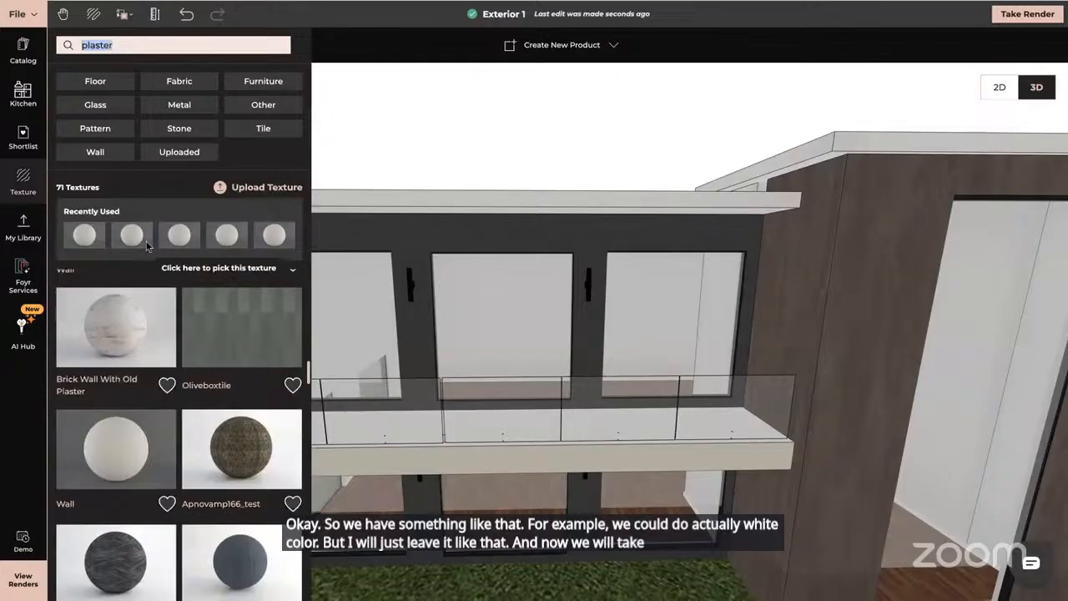
scroll(190, 371, down, 1)
scroll(190, 371, down, 4)
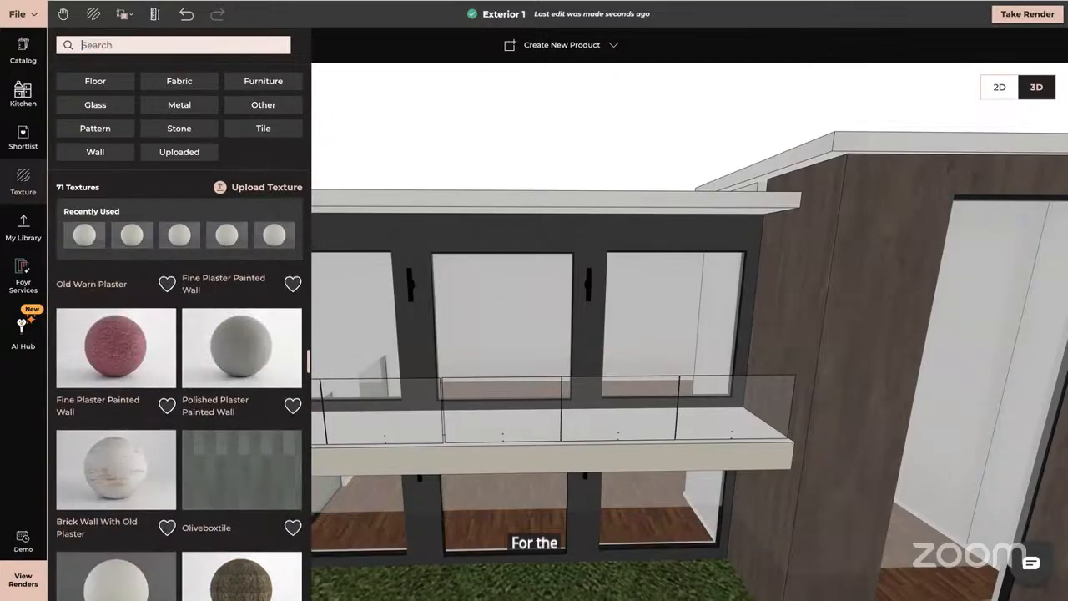
text(b)
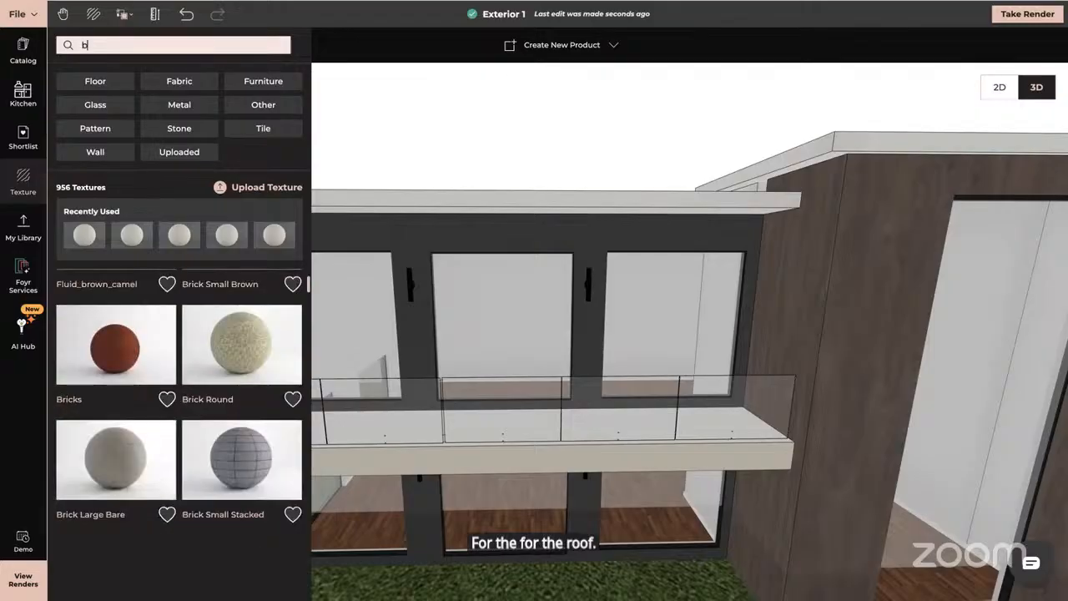
text(lack)
click(178, 104)
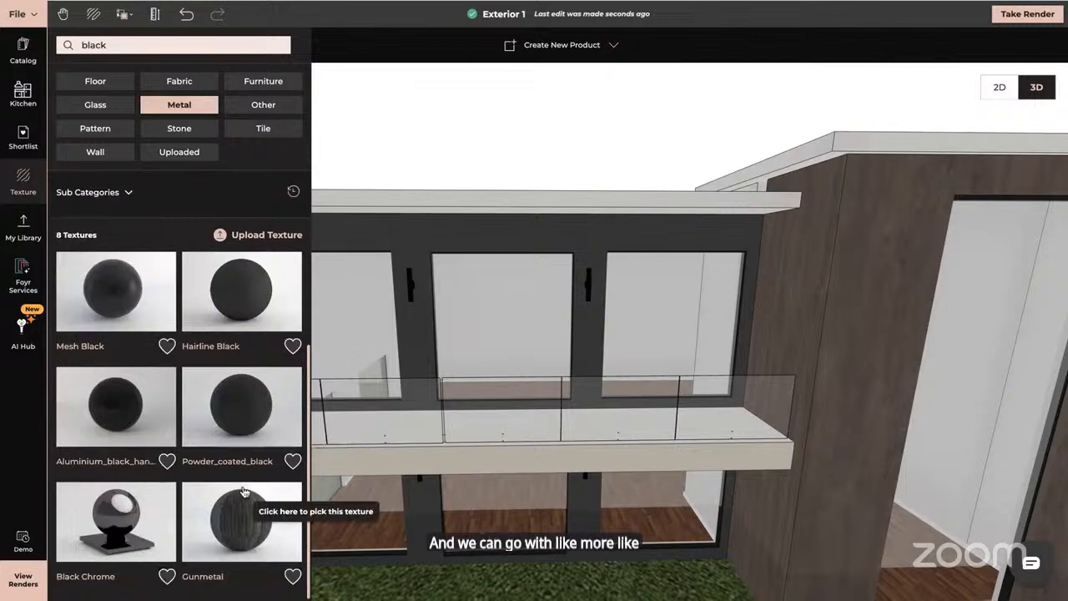
- Apply the Powder_coated_black texture to the front edge of the main roof above the balcony
right_drag(533, 288, 588, 356)
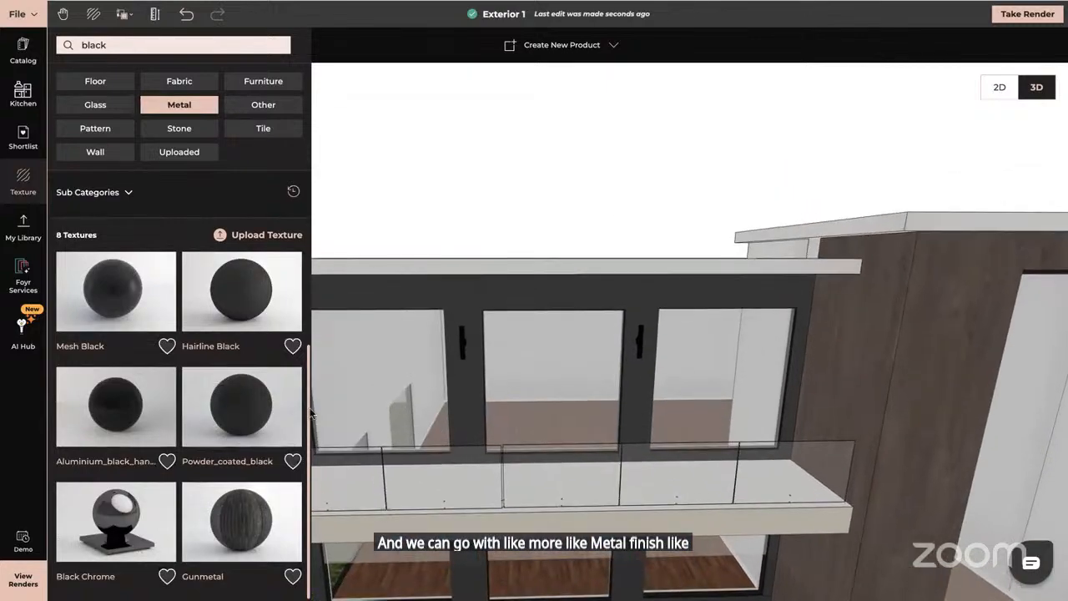
click(236, 410)
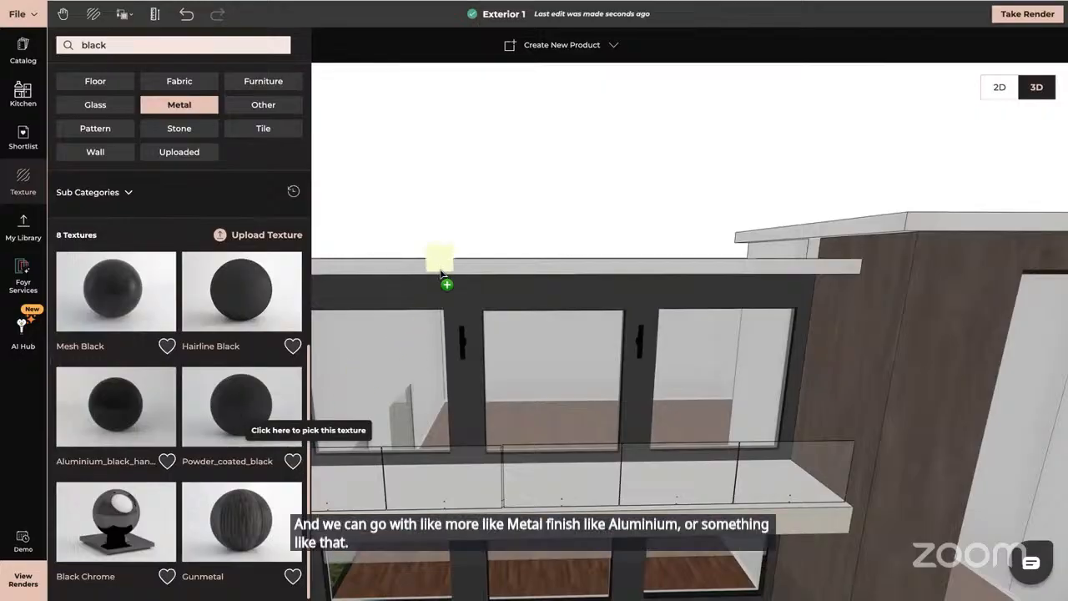
click(442, 269)
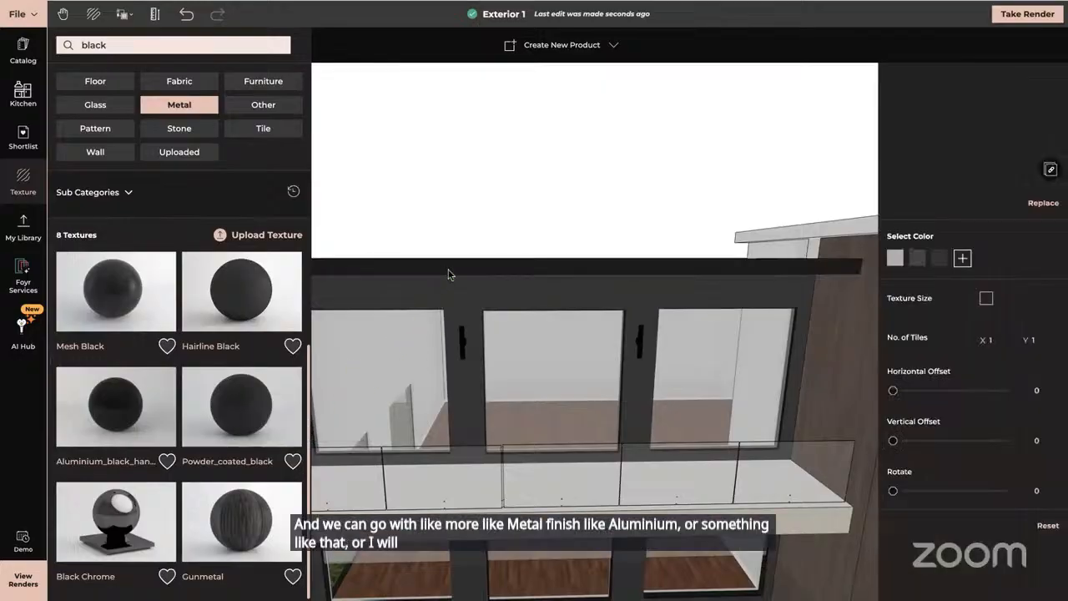
- Copy the black metal texture from the main roof's front edge onto the roof's underside
click(125, 17)
click(154, 68)
drag(384, 405, 420, 370)
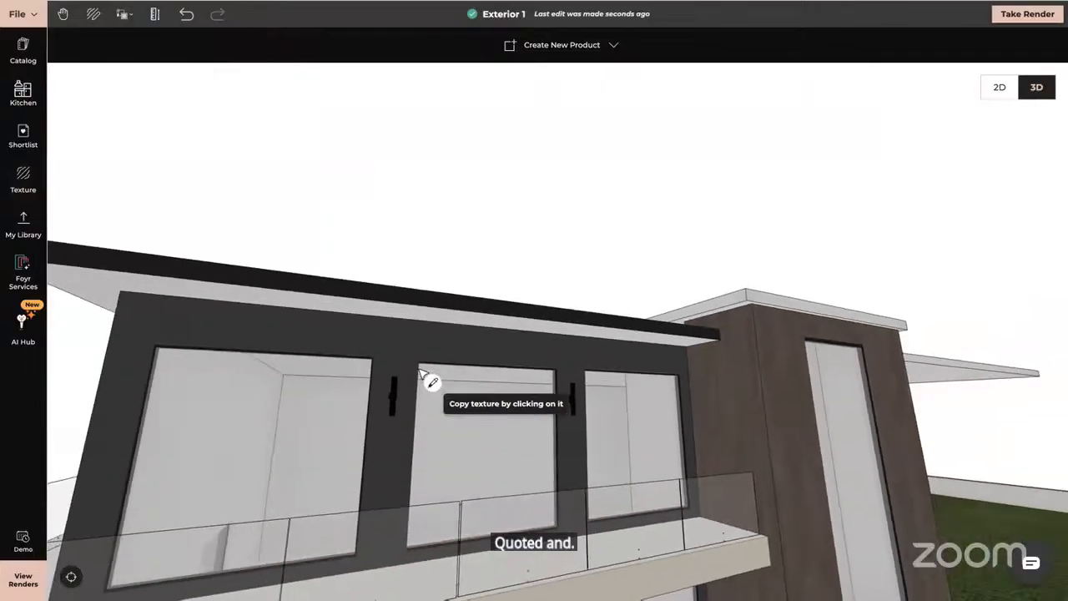
click(409, 298)
click(401, 310)
- Apply the copied black texture to the top surfaces of the raised tower roof and the main roof
drag(401, 310, 406, 253)
scroll(405, 253, down, 10)
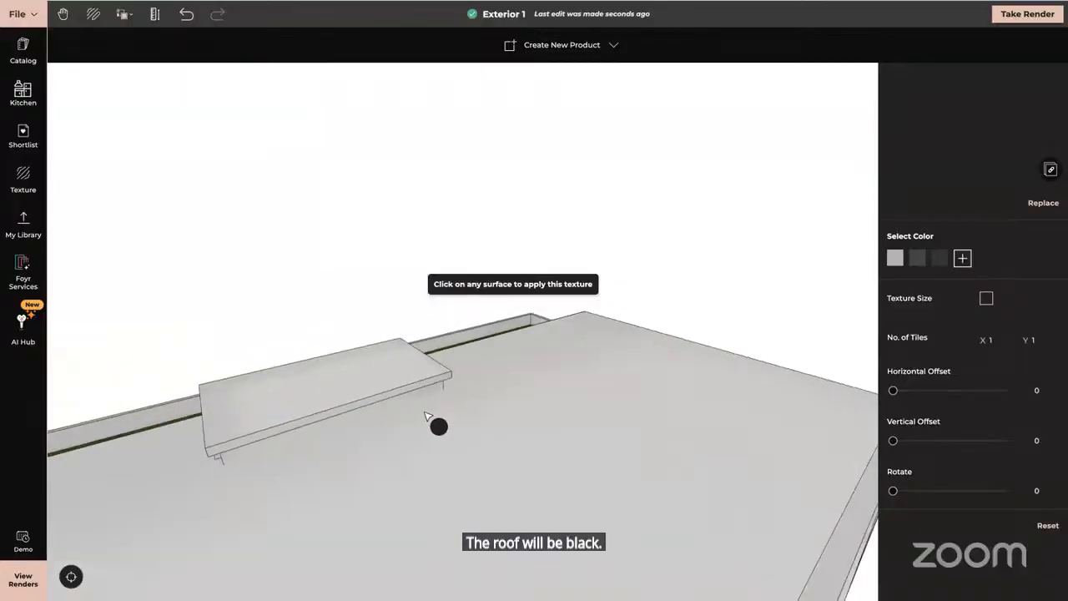
click(419, 384)
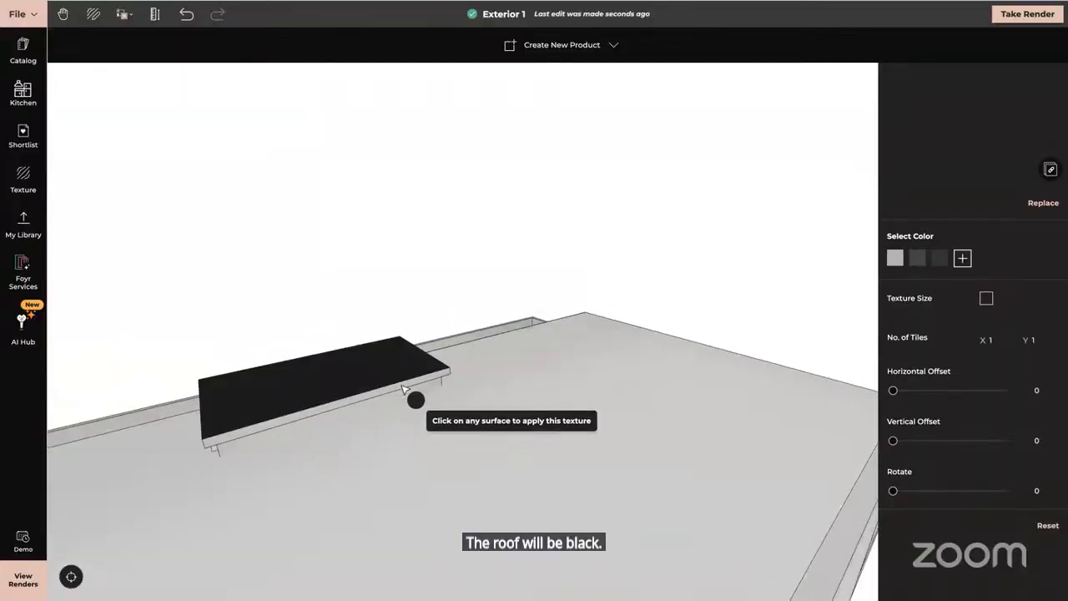
click(418, 439)
- Apply the copied black texture to the tower roof's edges, the main roof's side edge and the wall strip between them, and finish copying
drag(167, 566, 295, 528)
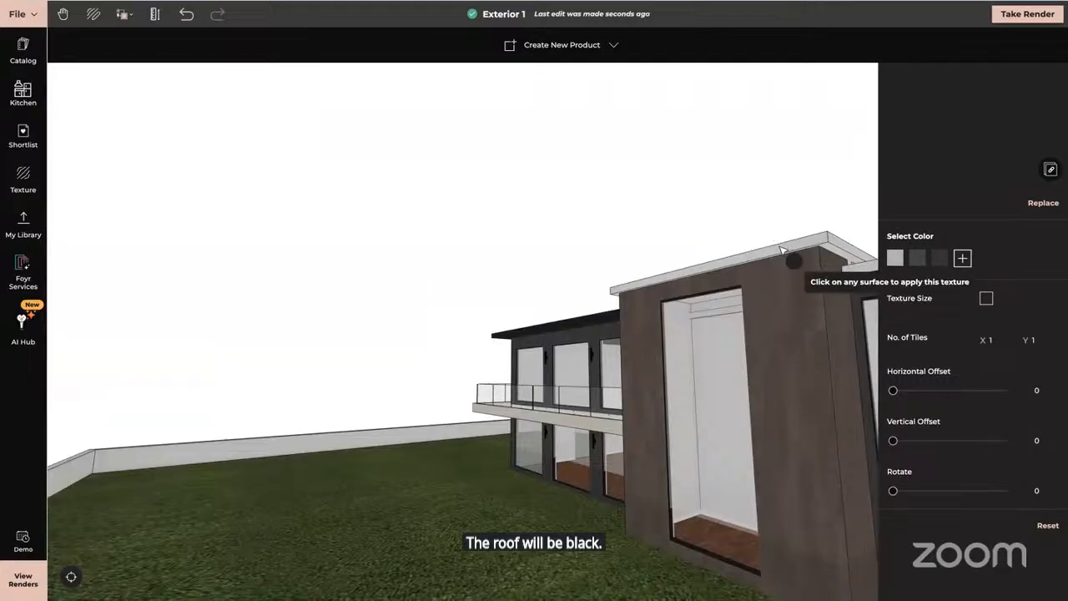
drag(846, 248, 496, 424)
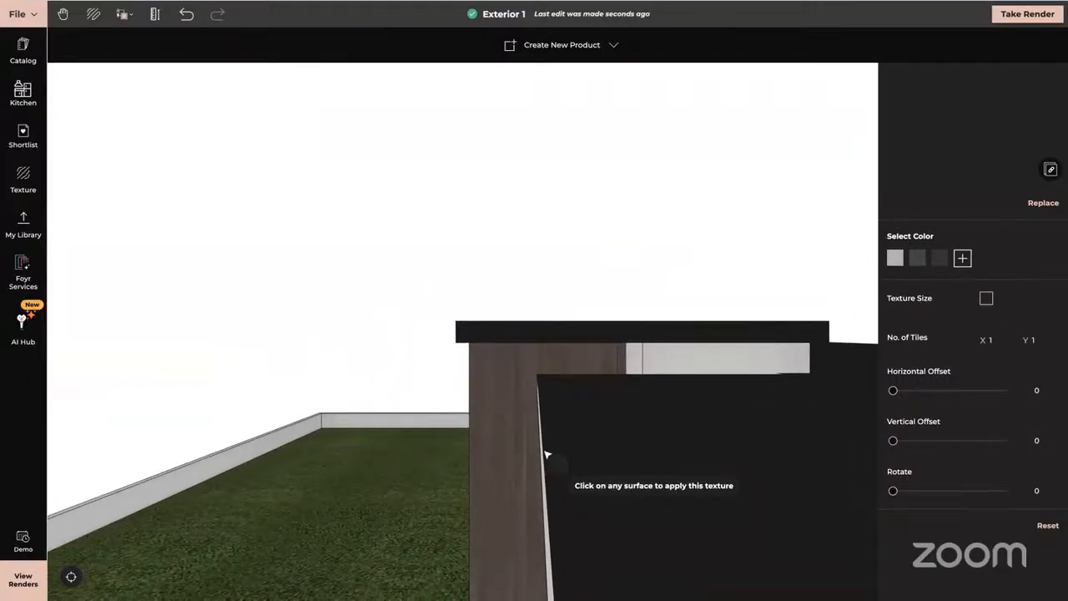
drag(546, 455, 607, 443)
click(685, 393)
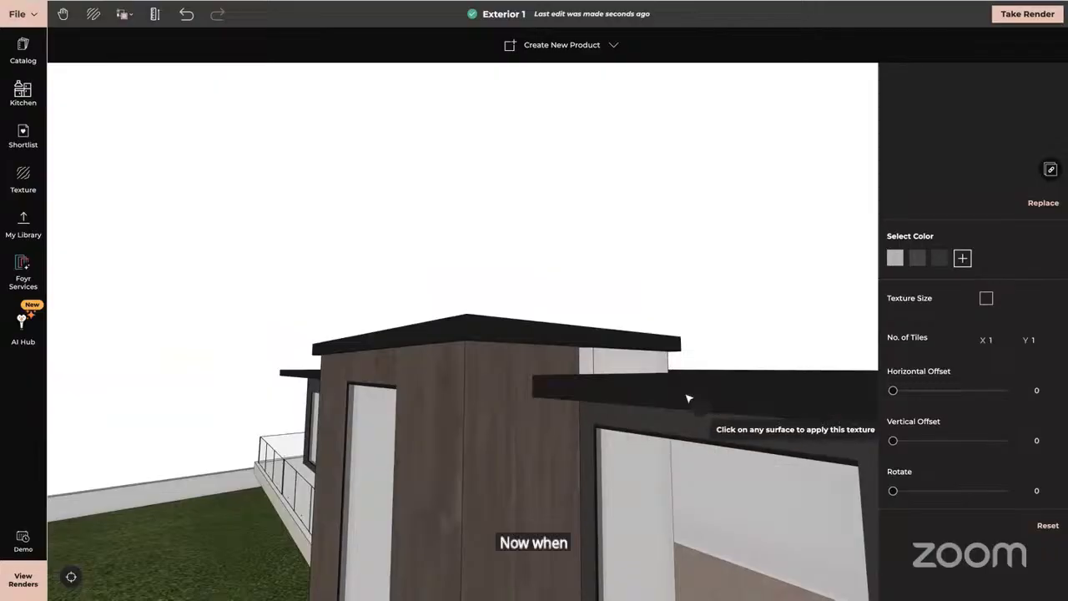
click(599, 364)
scroll(682, 450, up, 5)
scroll(682, 450, down, 5)
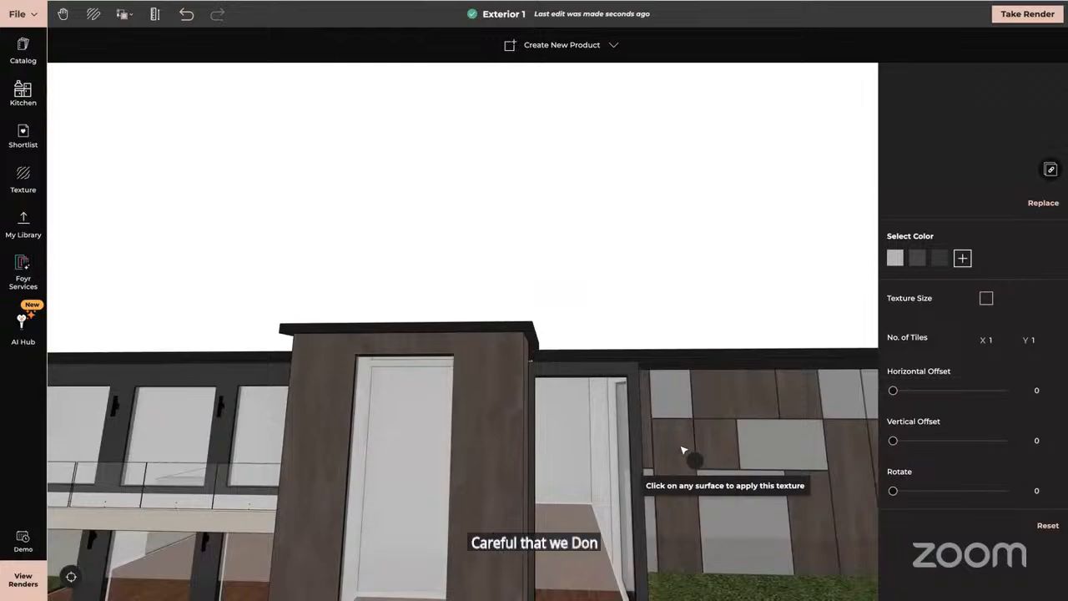
key(Escape)
- Copy the main roof's black texture onto the remaining light edge of the tower roof on its opposite side
drag(541, 429, 660, 420)
drag(565, 389, 424, 467)
drag(571, 326, 656, 336)
drag(293, 374, 301, 190)
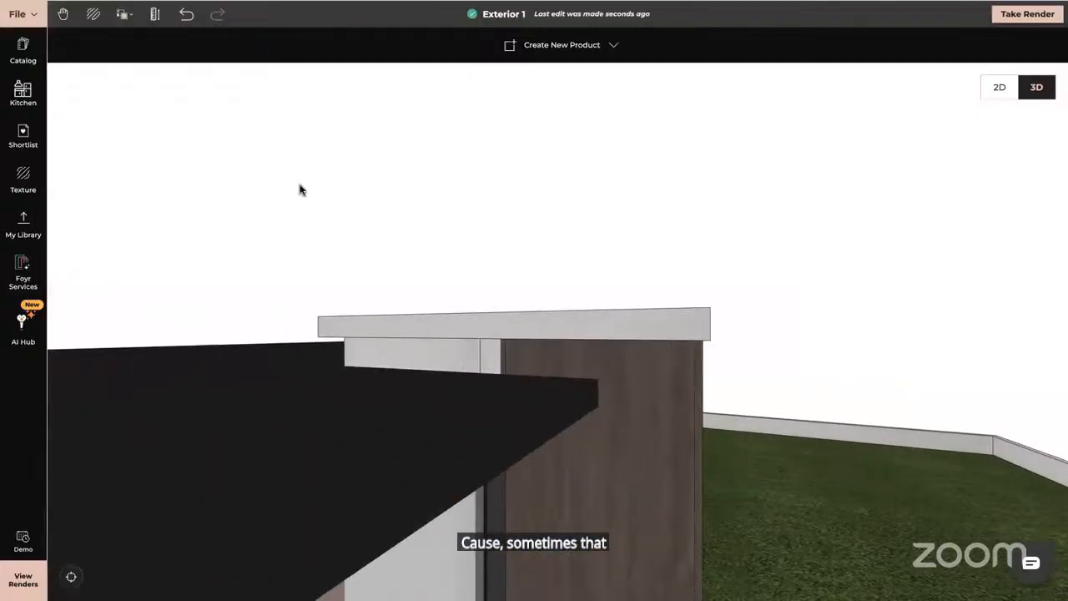
click(155, 15)
click(150, 66)
click(280, 408)
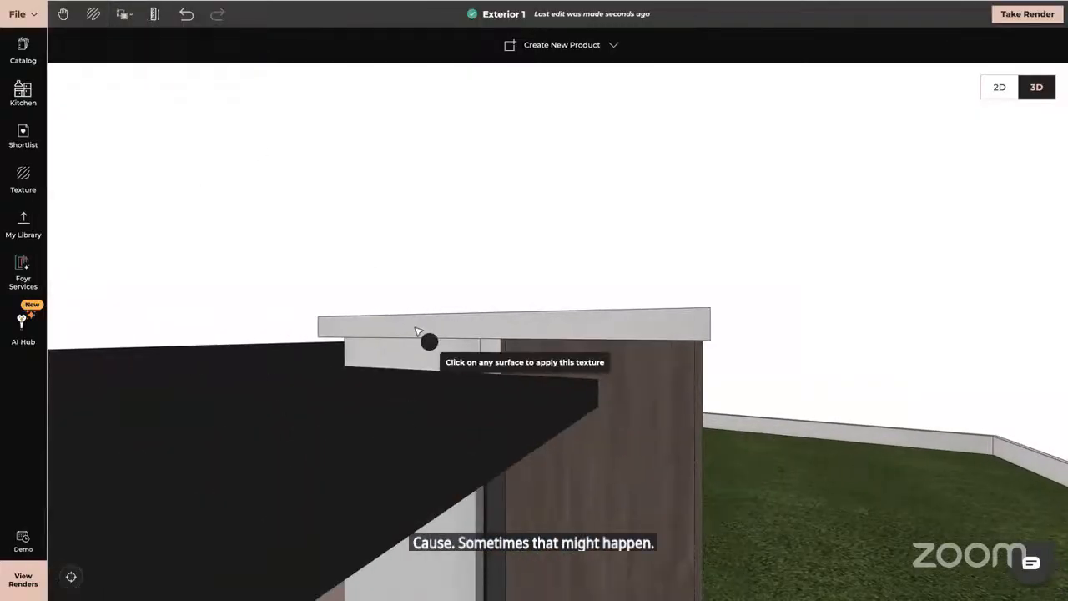
click(426, 335)
click(332, 84)
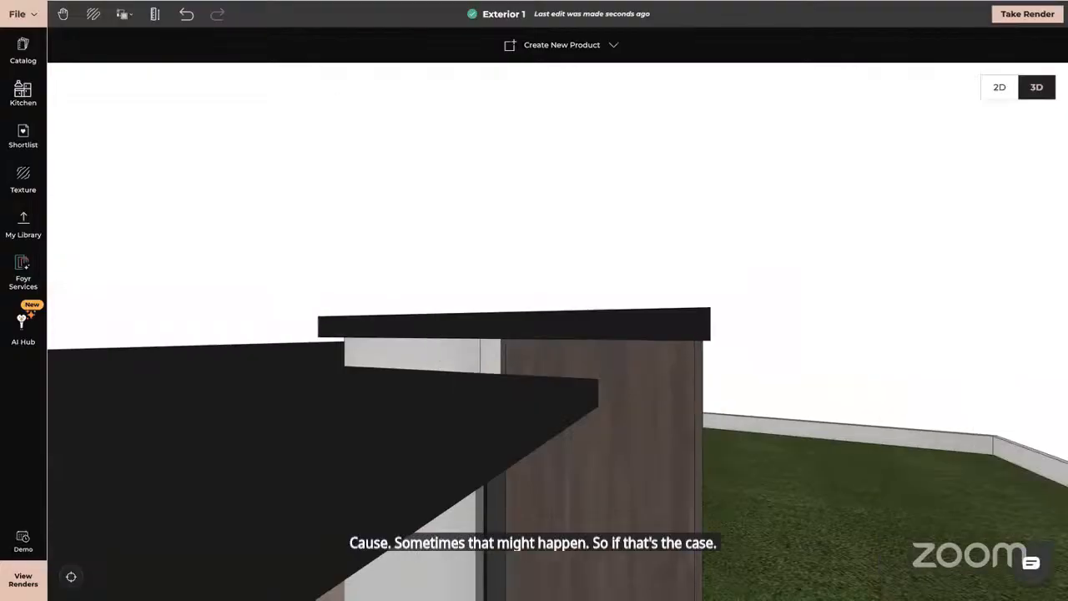
- Copy the tower's wood texture onto the light wall strip beneath the tower roof and finish copying
click(122, 16)
click(167, 67)
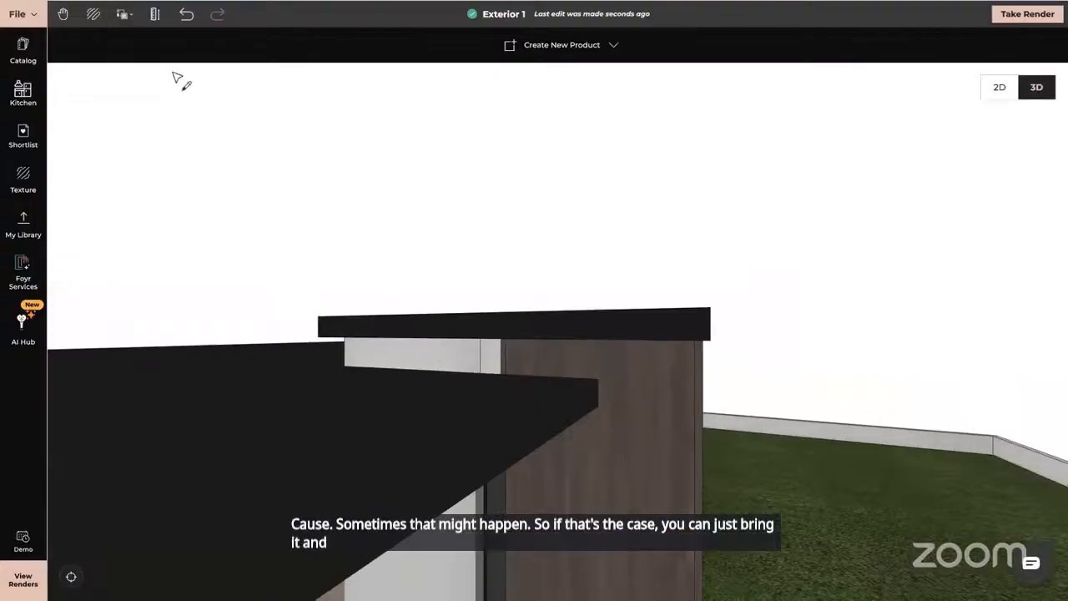
click(522, 357)
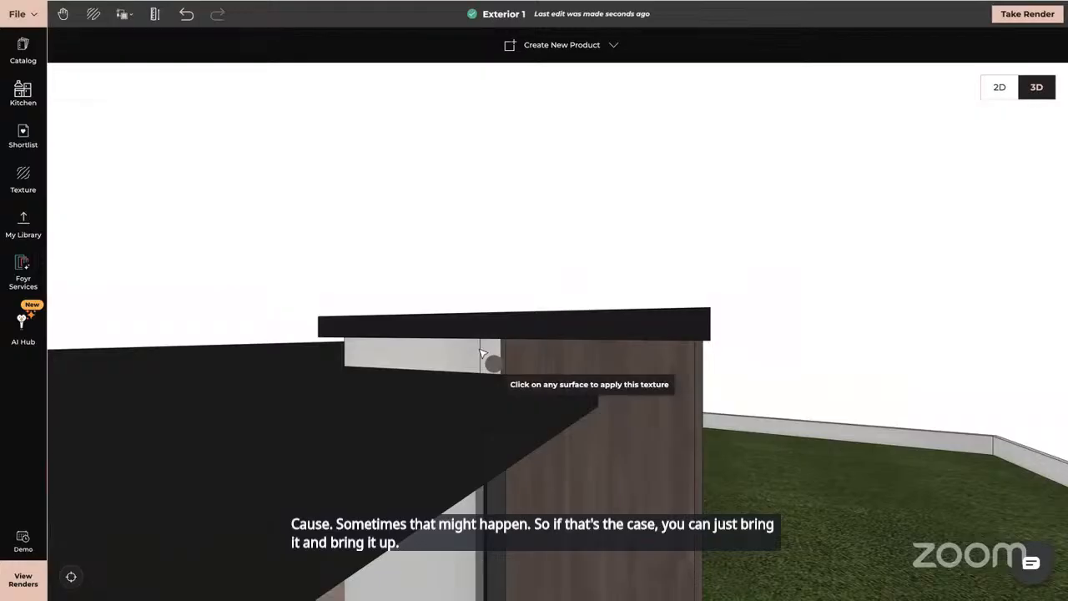
click(481, 354)
drag(511, 359, 504, 333)
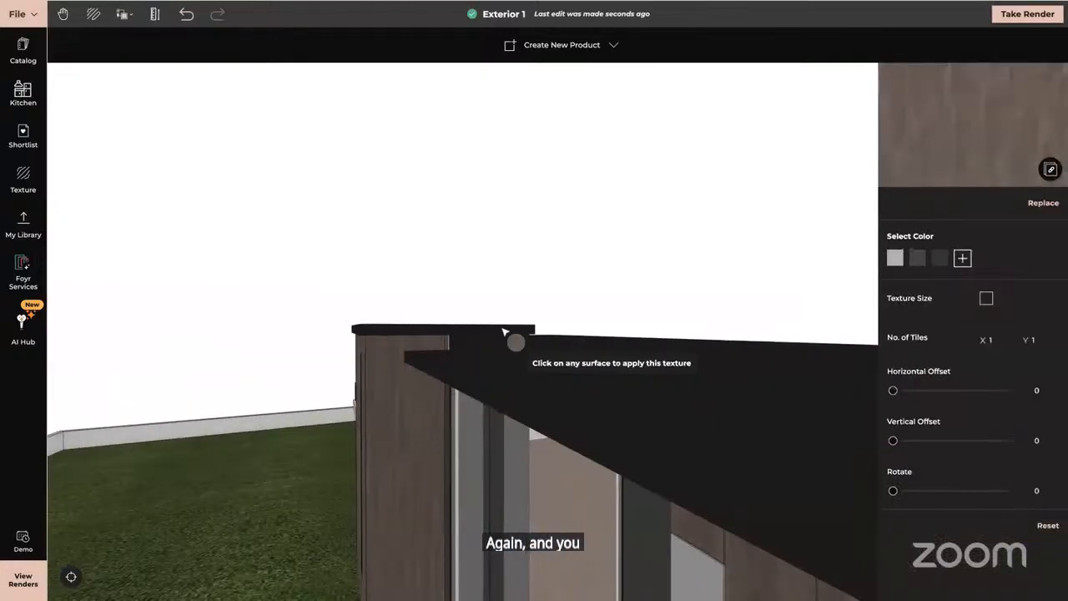
key(Escape)
- Modify the main roof by pushing the side face of its tower notch about 0.25 m to close the gap, and finish editing
drag(393, 474, 458, 322)
drag(417, 350, 501, 406)
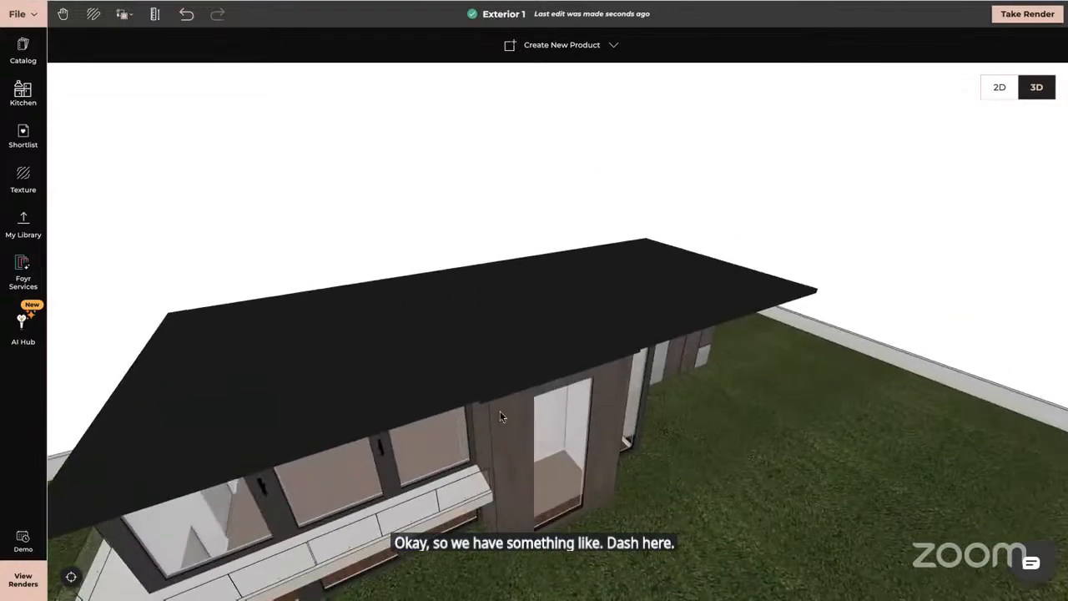
click(434, 408)
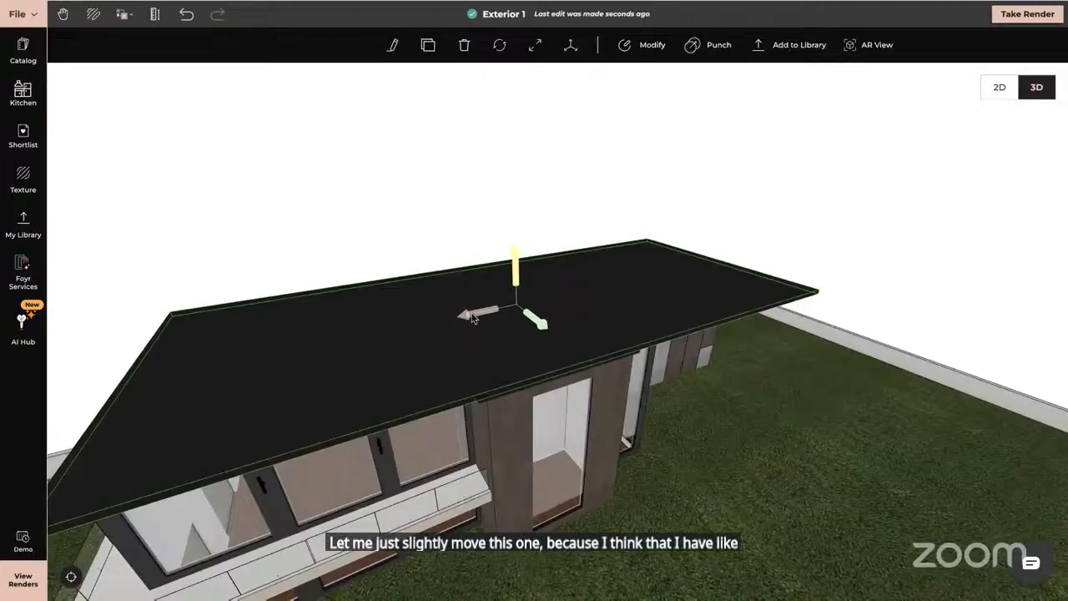
drag(594, 519, 541, 491)
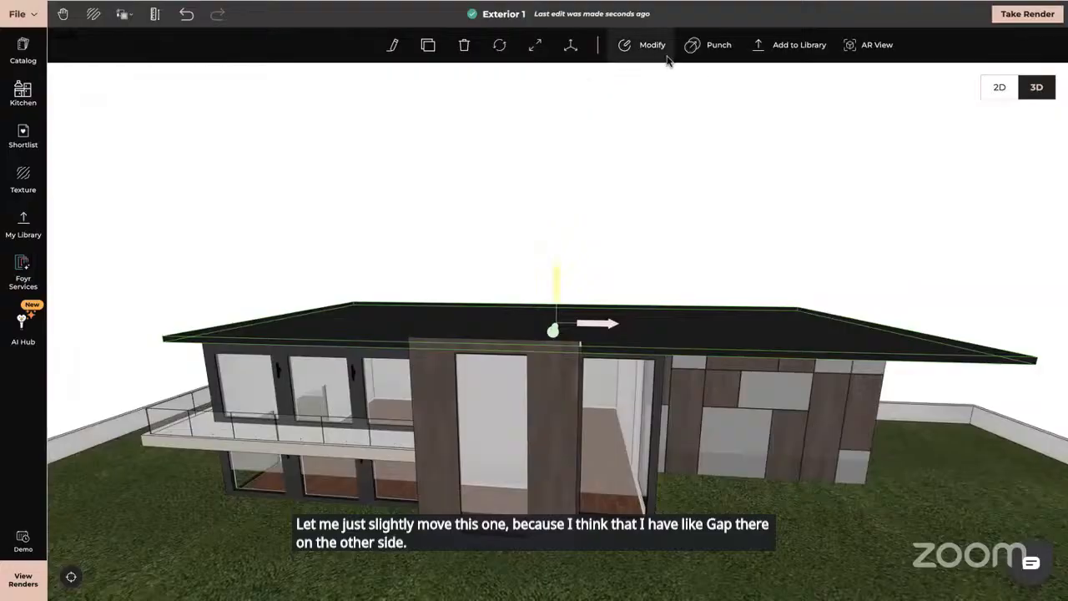
click(643, 48)
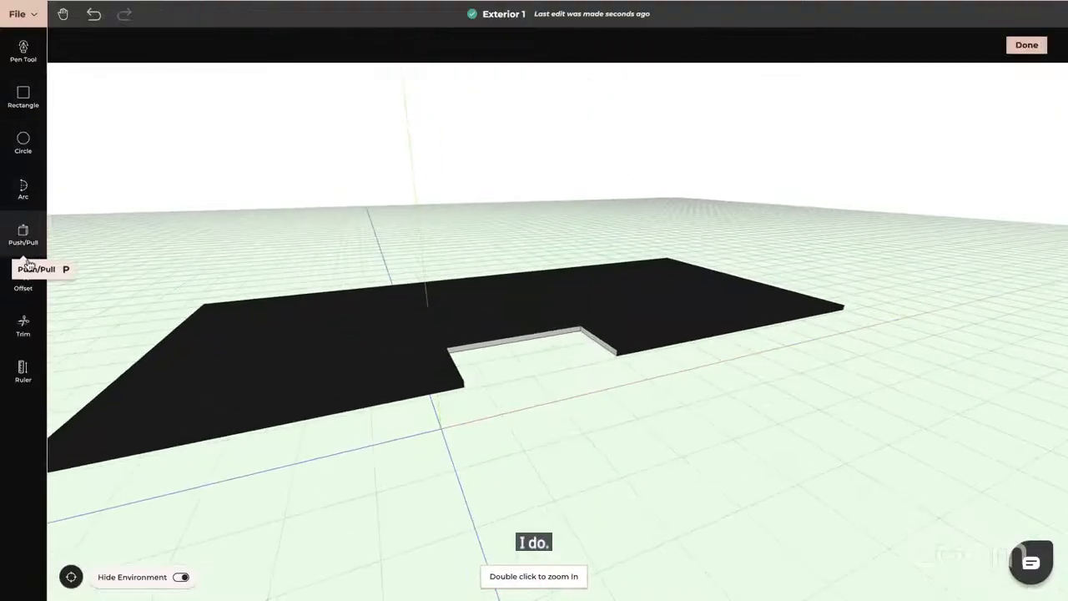
click(22, 235)
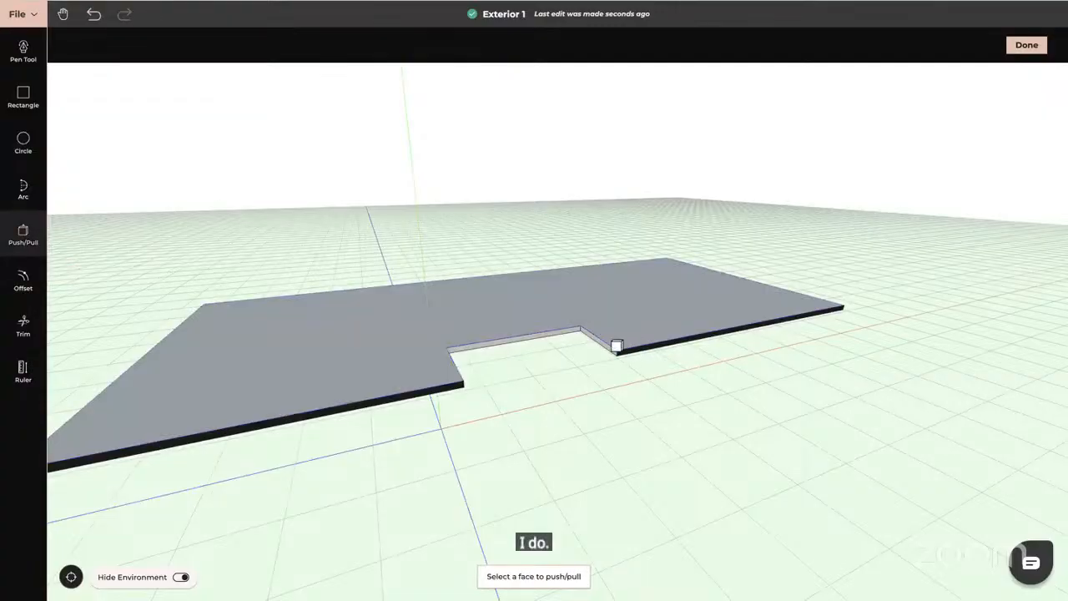
click(609, 350)
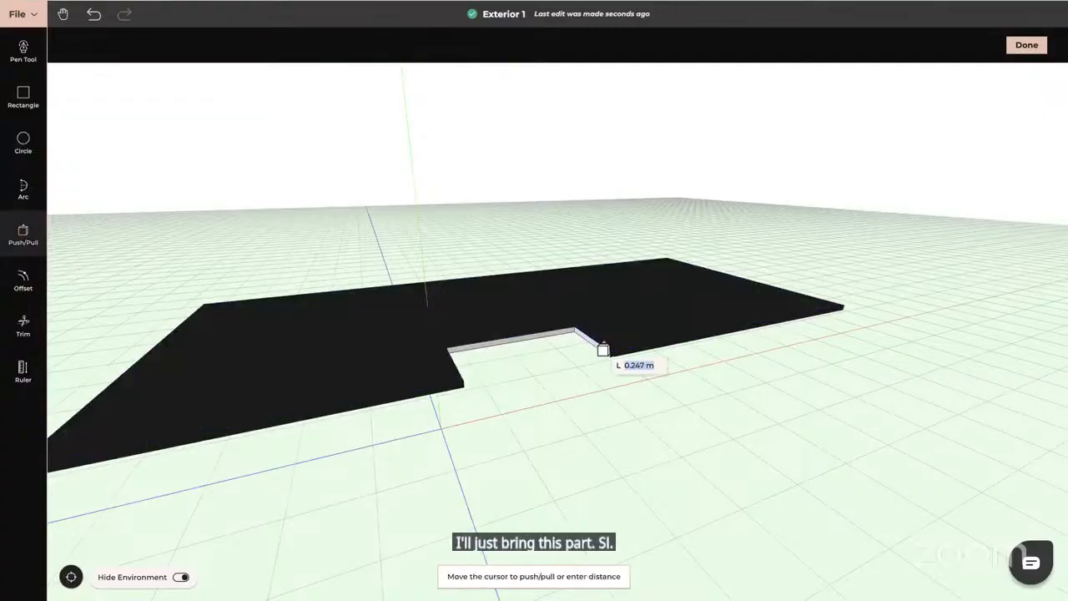
click(1027, 47)
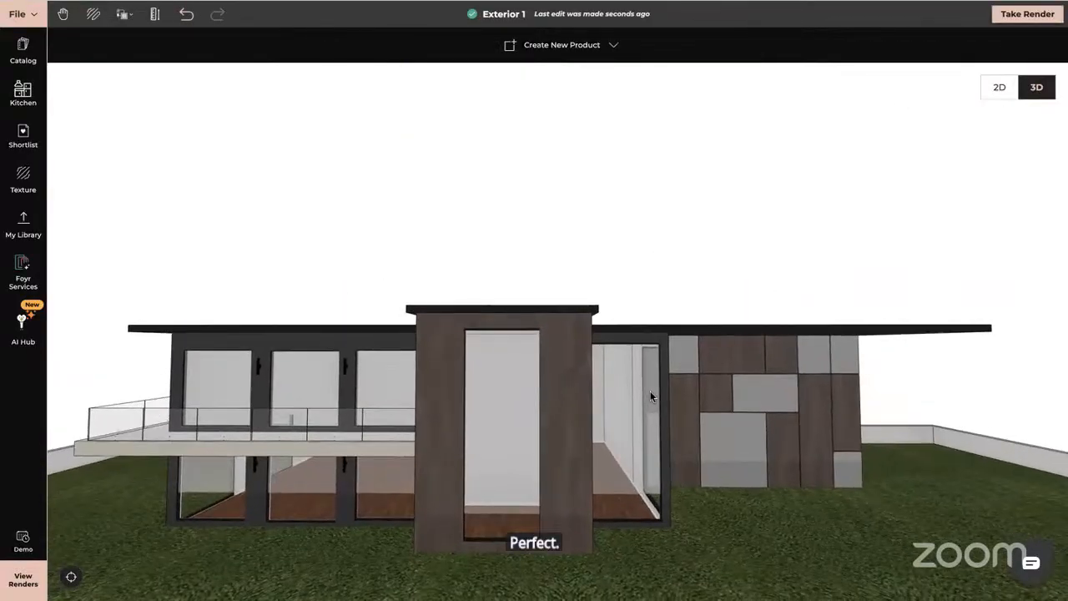
- Clear the previous catalog search and browse the Outdoor category
scroll(699, 488, down, 3)
drag(707, 500, 699, 527)
right_drag(619, 417, 764, 505)
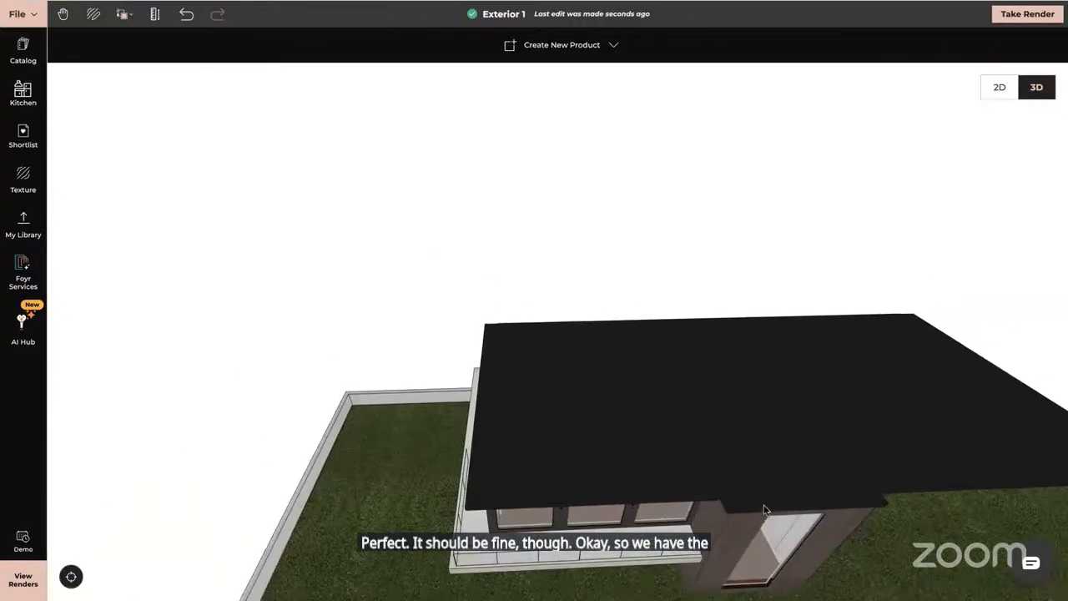
click(25, 50)
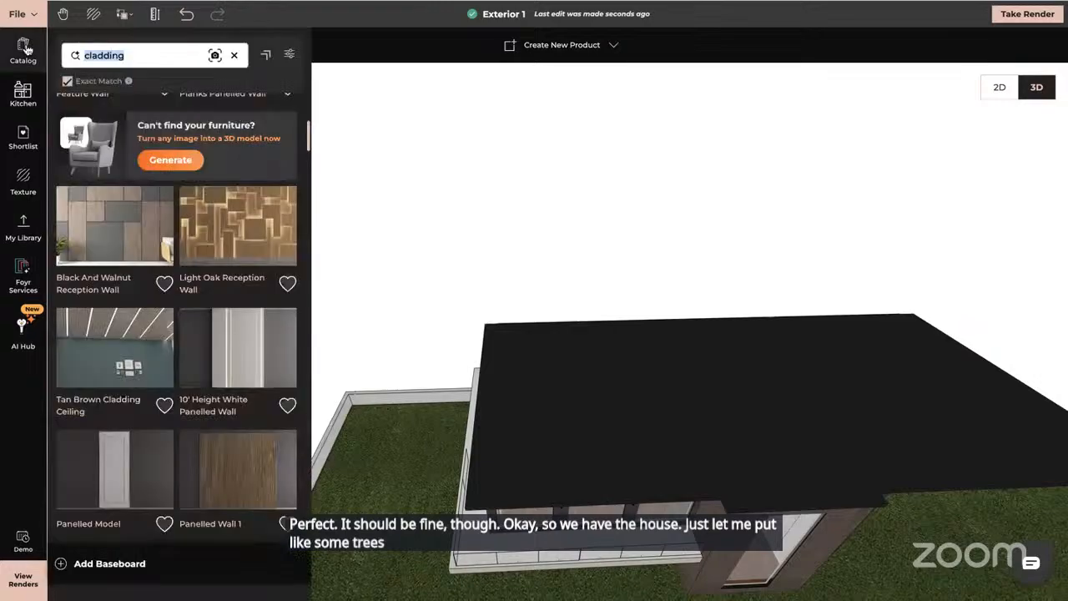
key(BackSpace)
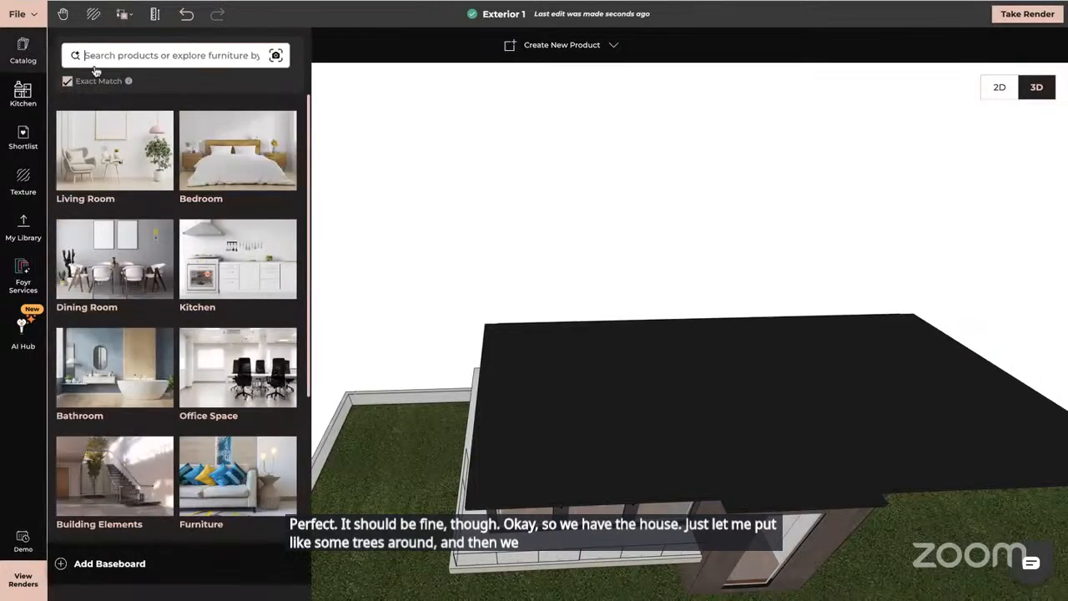
scroll(146, 310, down, 3)
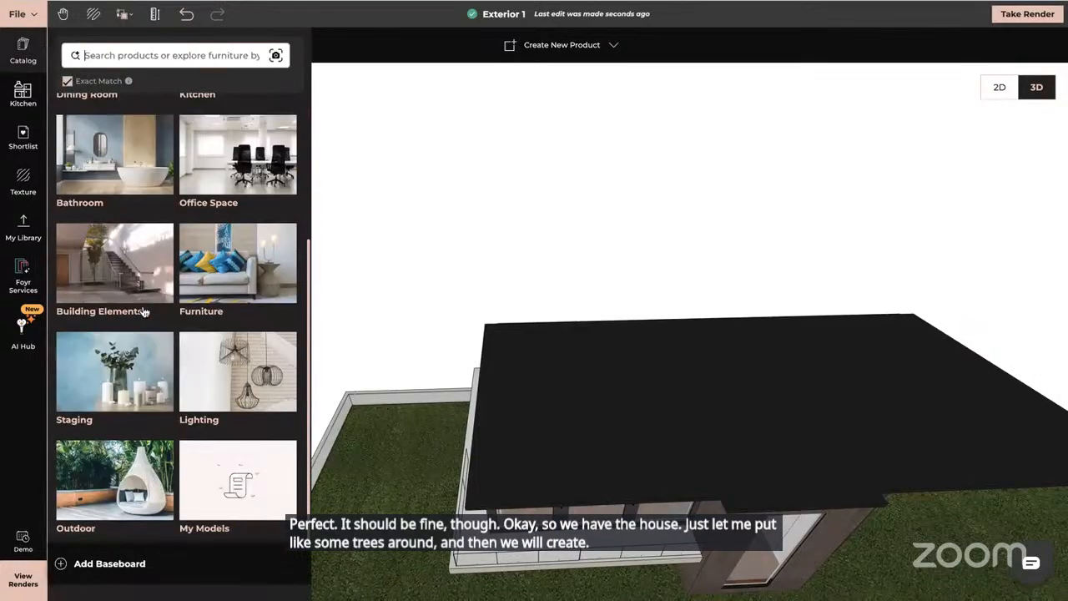
click(115, 492)
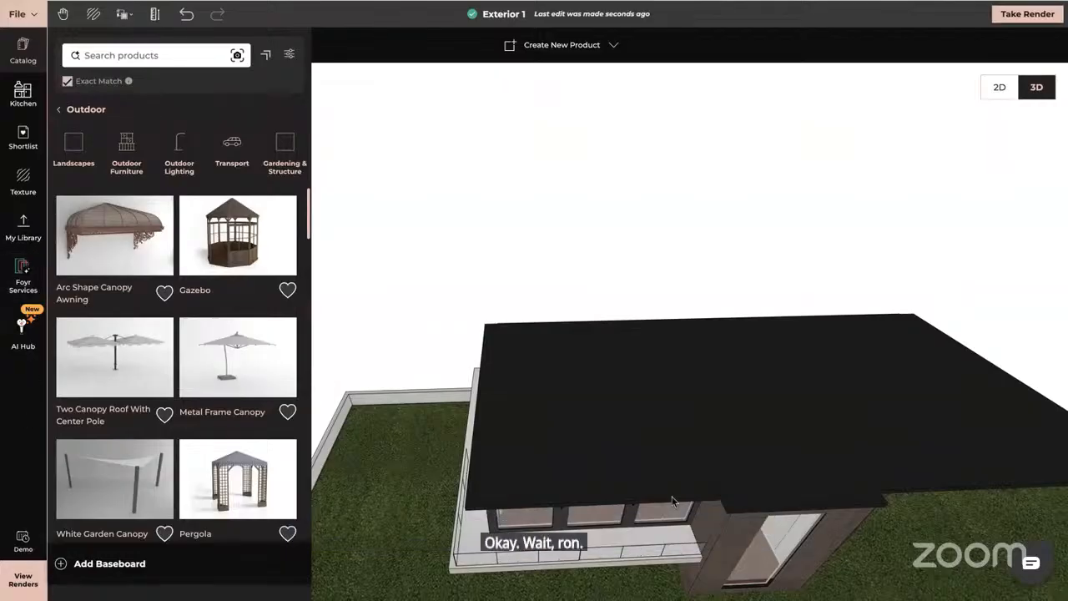
- Review the finished house from the front and close the catalog
drag(714, 530, 715, 491)
scroll(712, 482, down, 5)
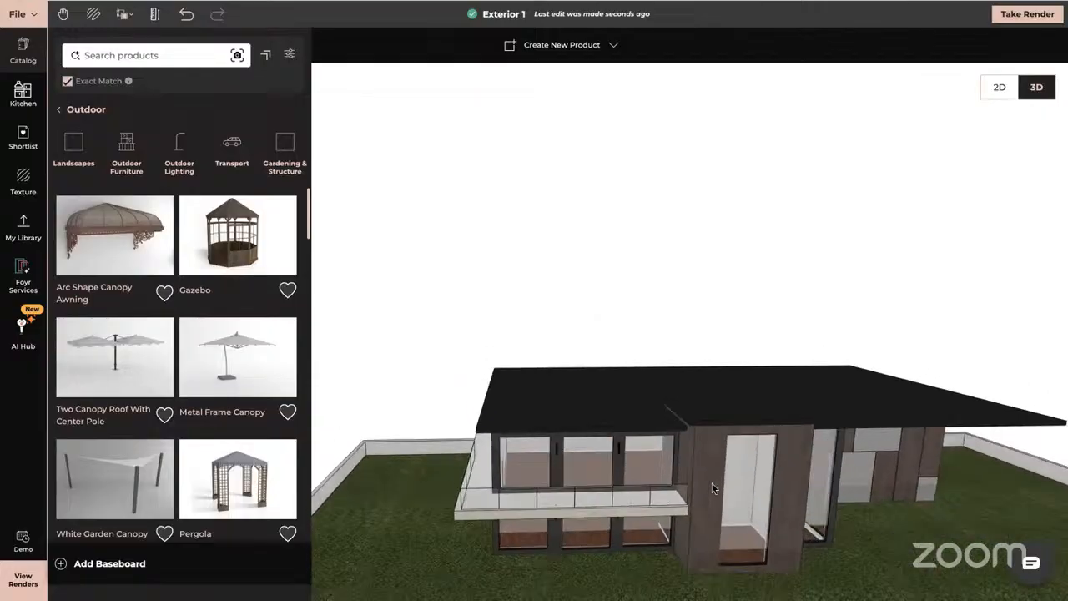
drag(828, 476, 788, 451)
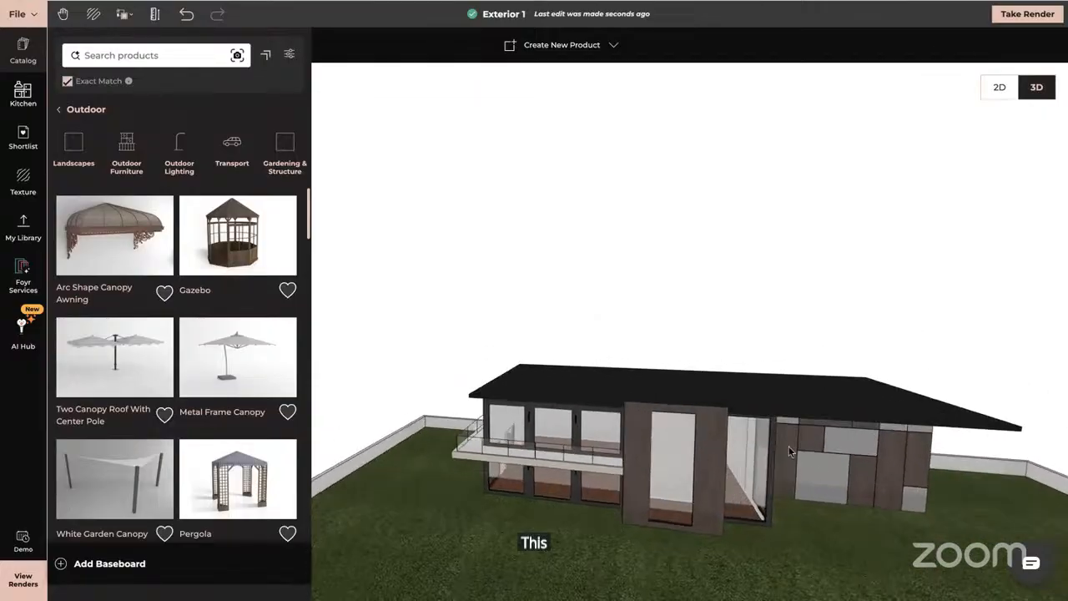
click(24, 52)
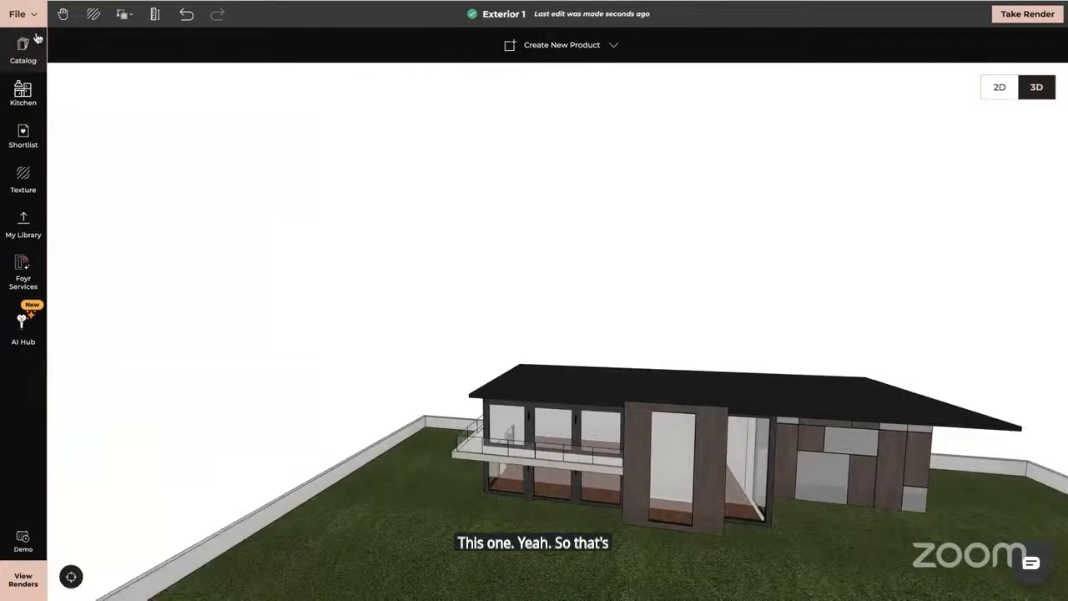
- Search the product catalog for cladding and browse to the Black And Walnut Reception Wall
click(25, 57)
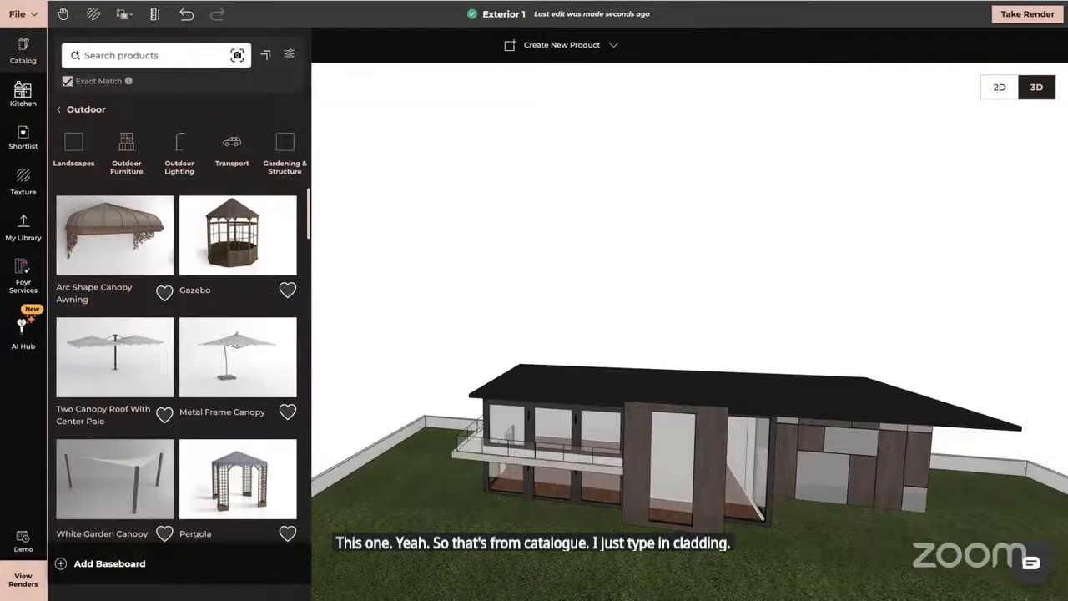
text(cladding)
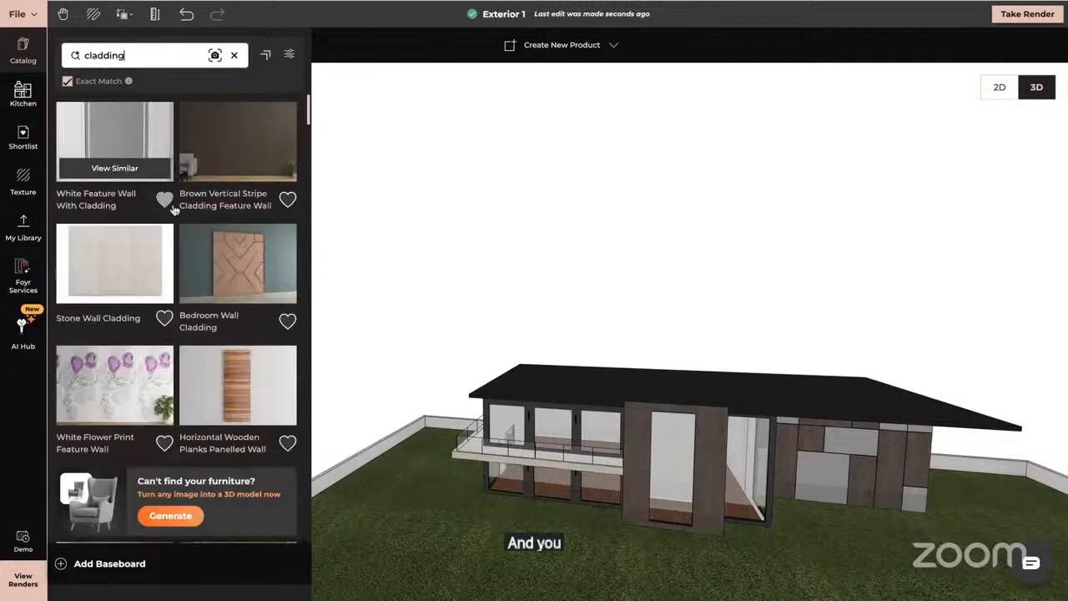
scroll(208, 292, down, 5)
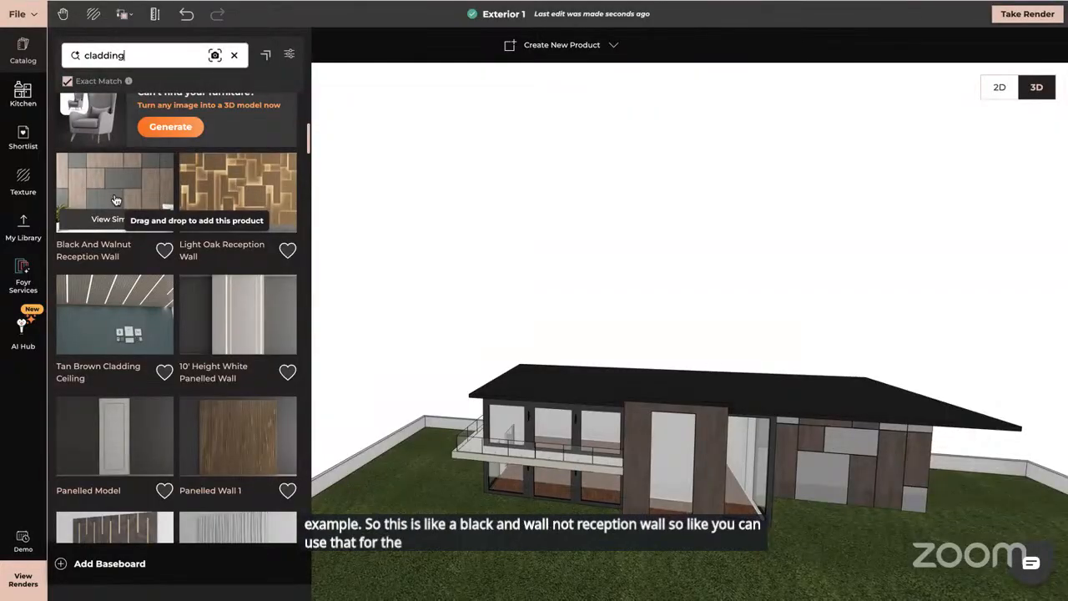
- Enter render mode and frame the house front with the wood tower, balcony and cladded wing in view
click(1035, 17)
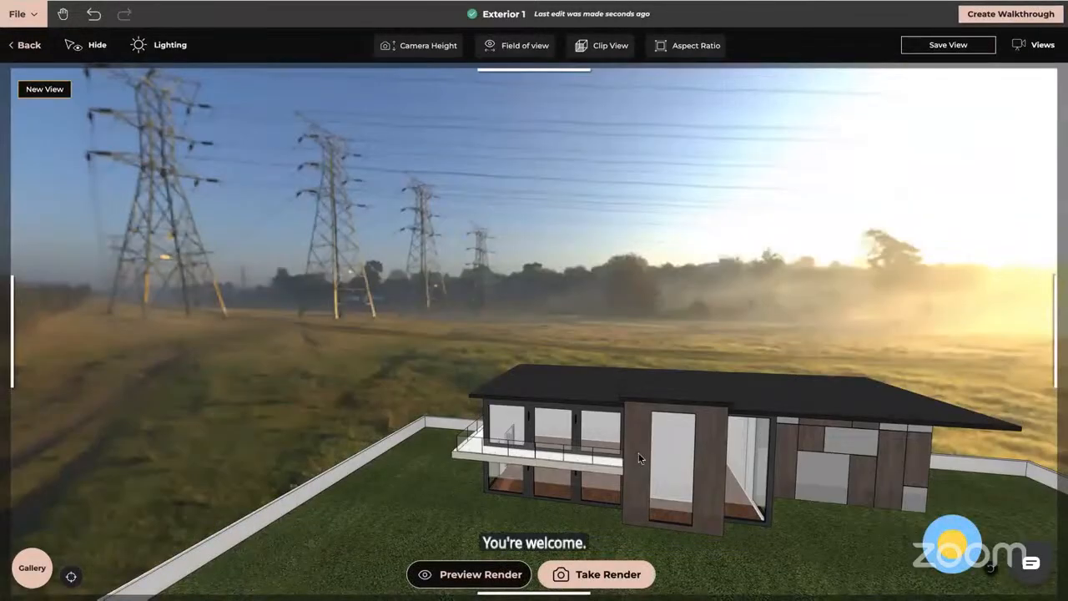
scroll(640, 454, up, 10)
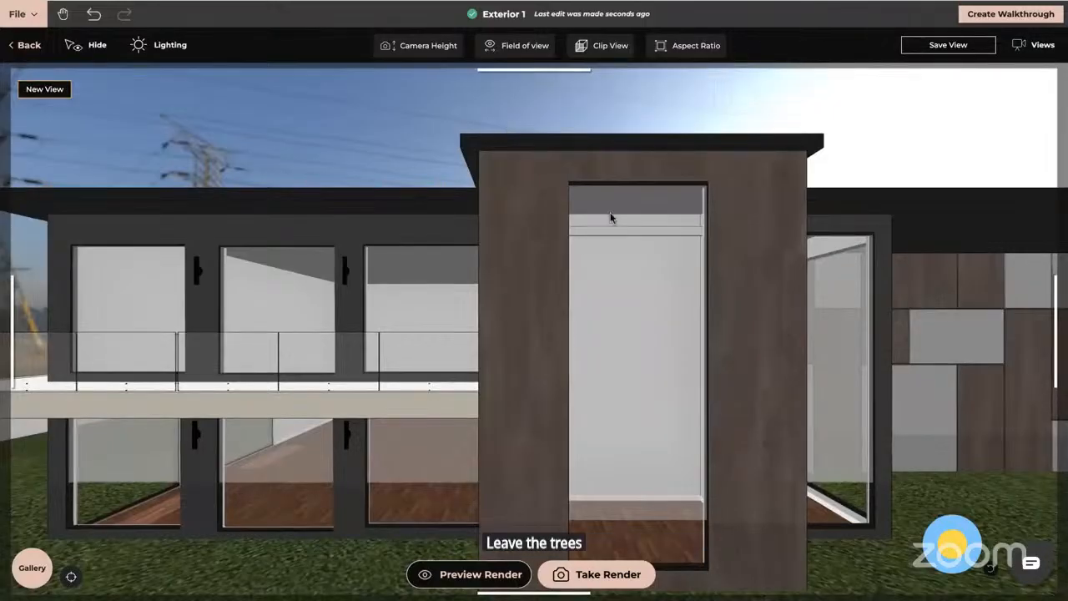
scroll(610, 216, down, 5)
scroll(579, 181, up, 4)
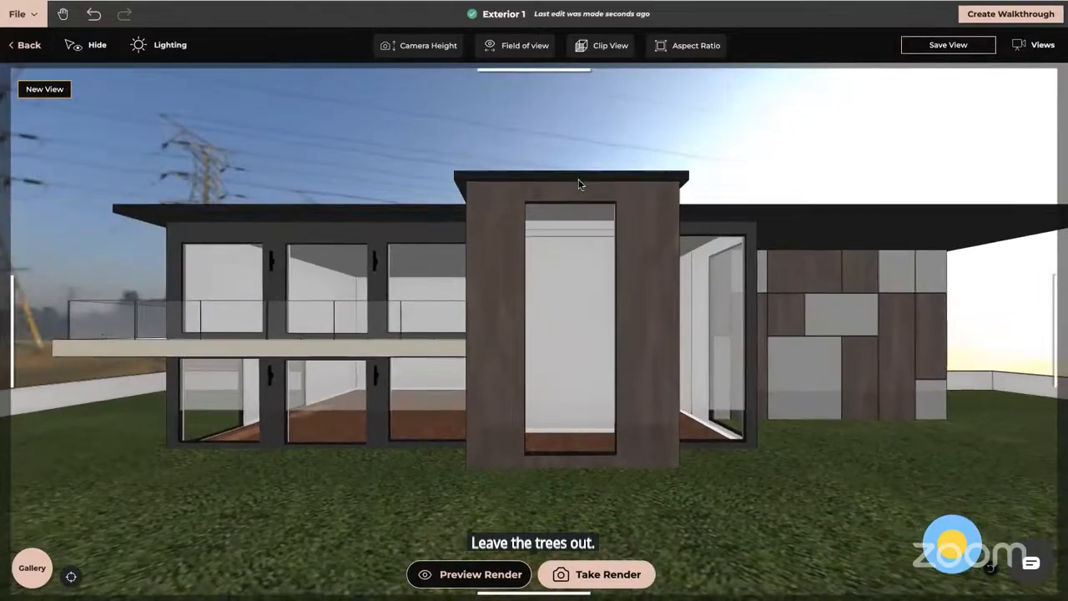
drag(578, 178, 618, 179)
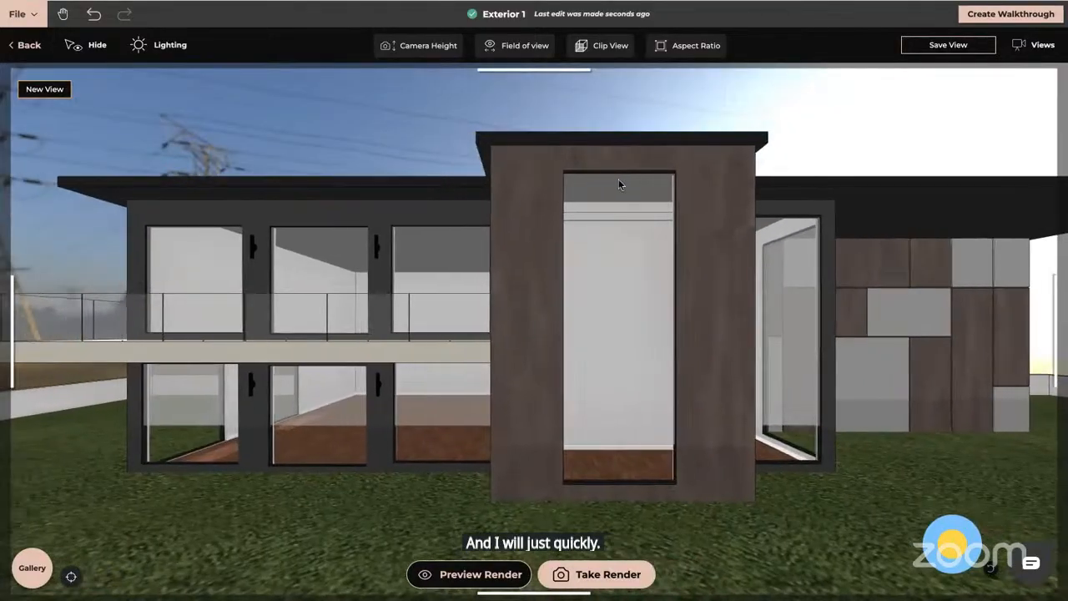
- Set the render environment to Path in Forest and rotate it to 143°
click(167, 44)
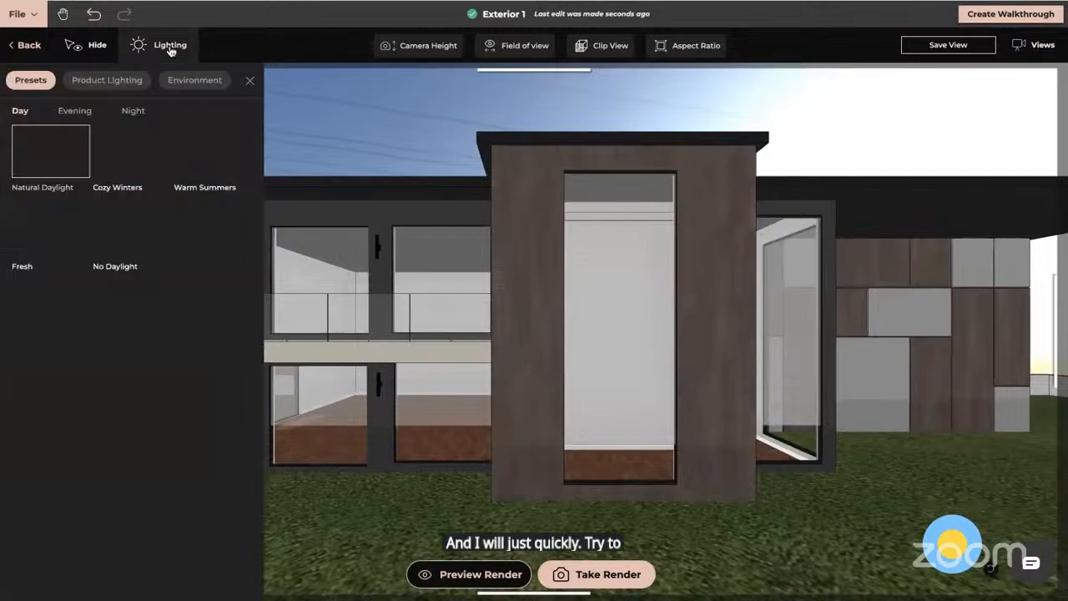
click(197, 80)
click(228, 249)
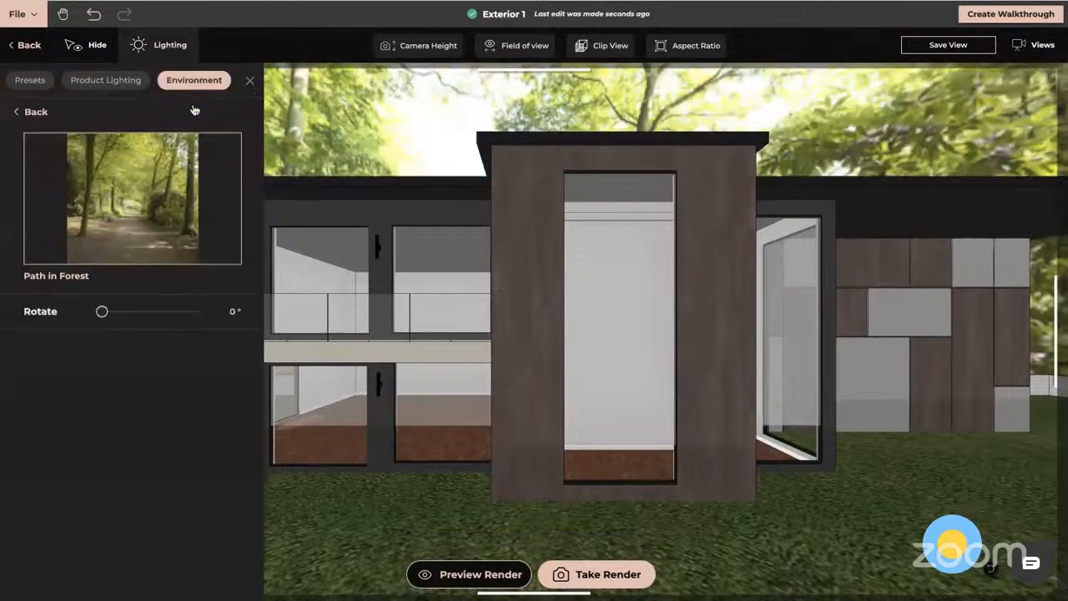
drag(101, 310, 138, 311)
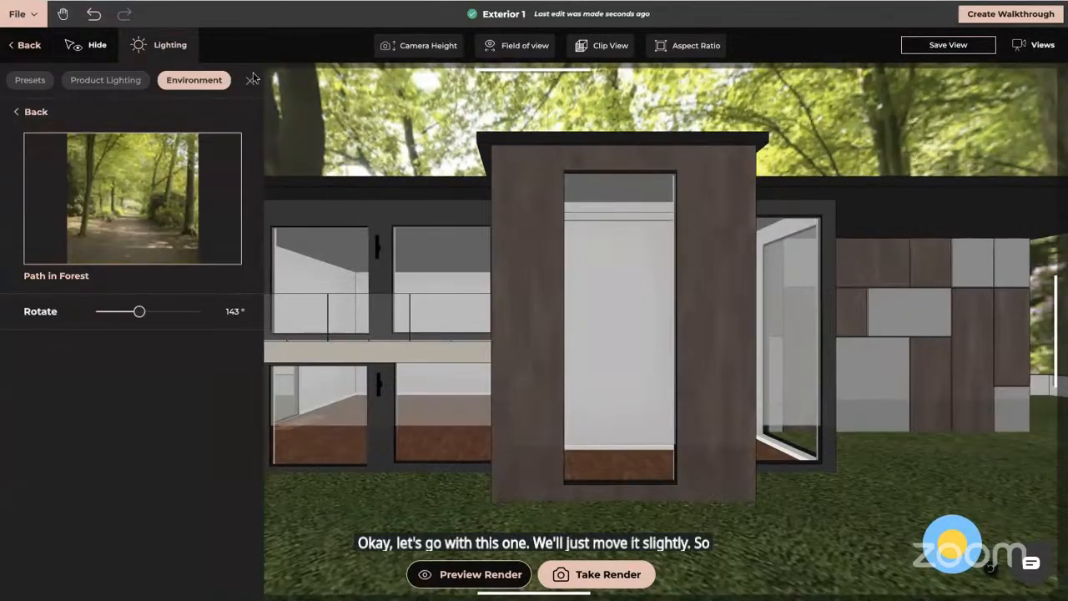
click(250, 83)
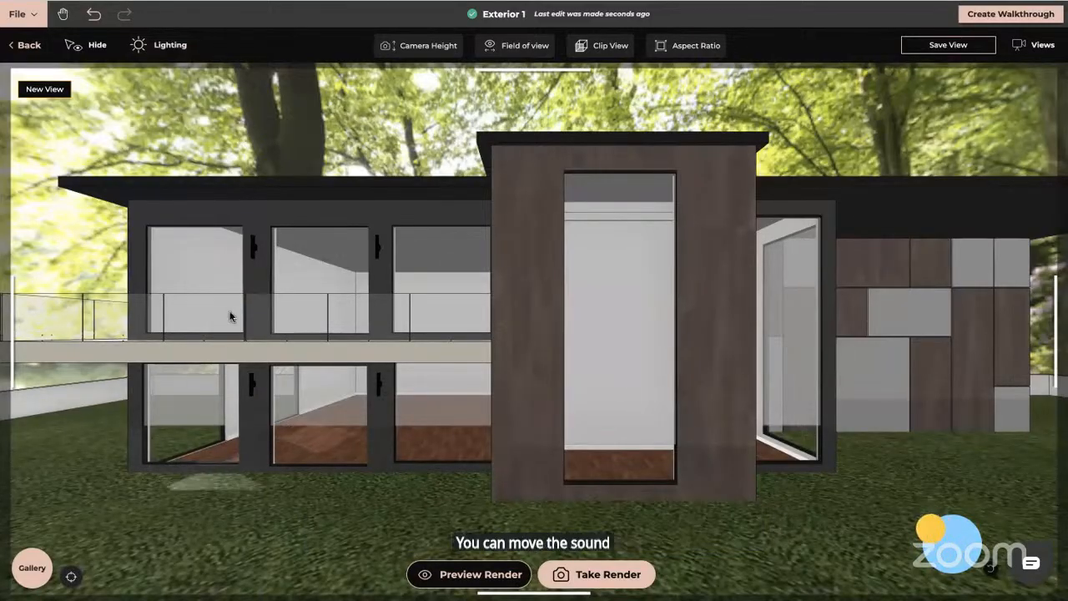
- Turn on exterior lighting at low intensity and start a preview render of the front view
click(169, 47)
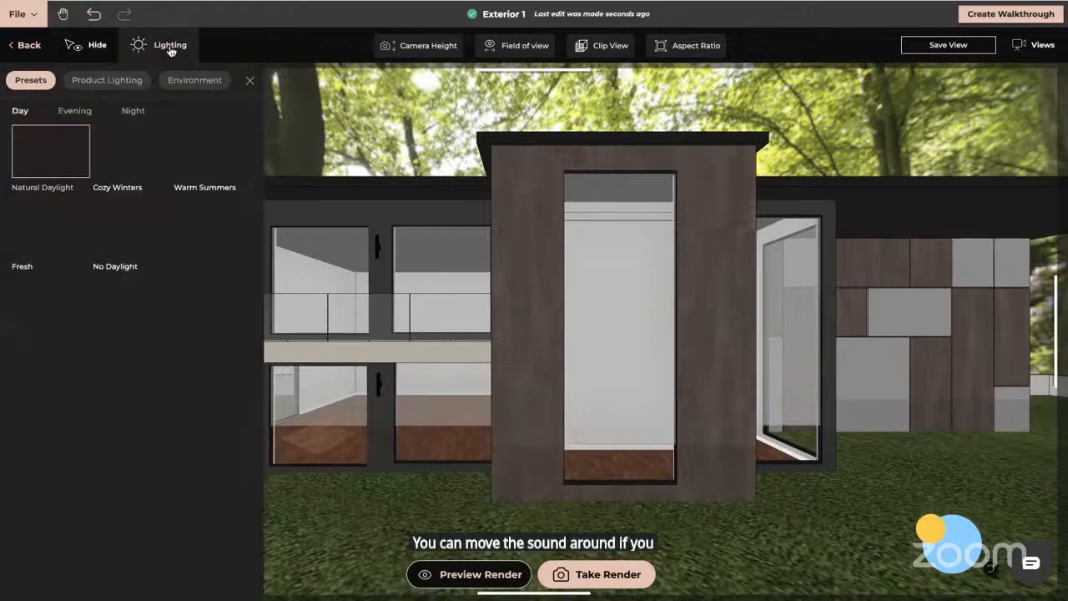
click(109, 82)
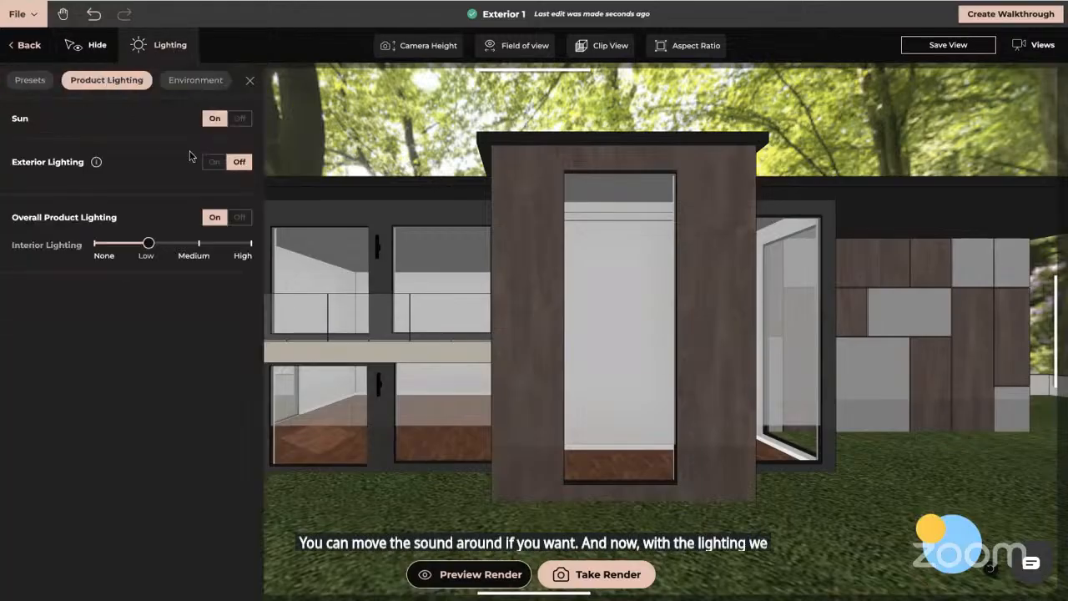
click(214, 164)
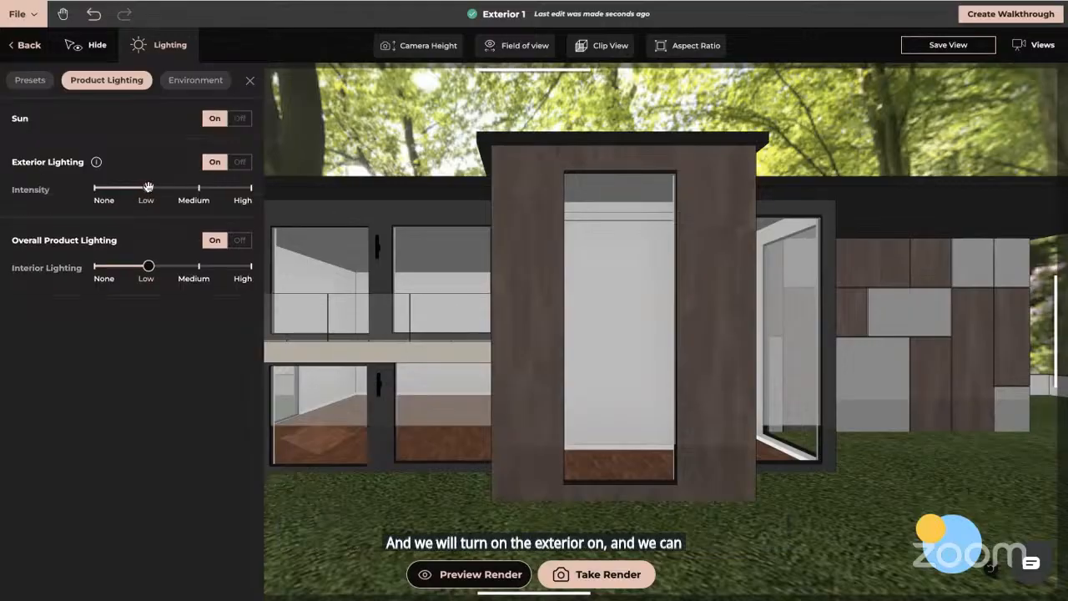
click(250, 85)
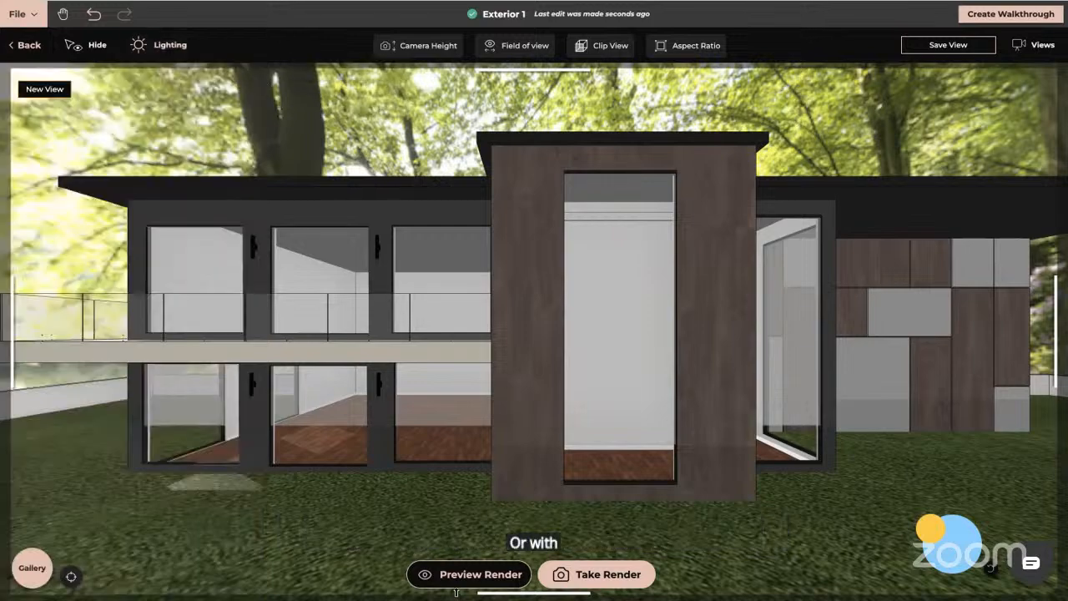
click(461, 575)
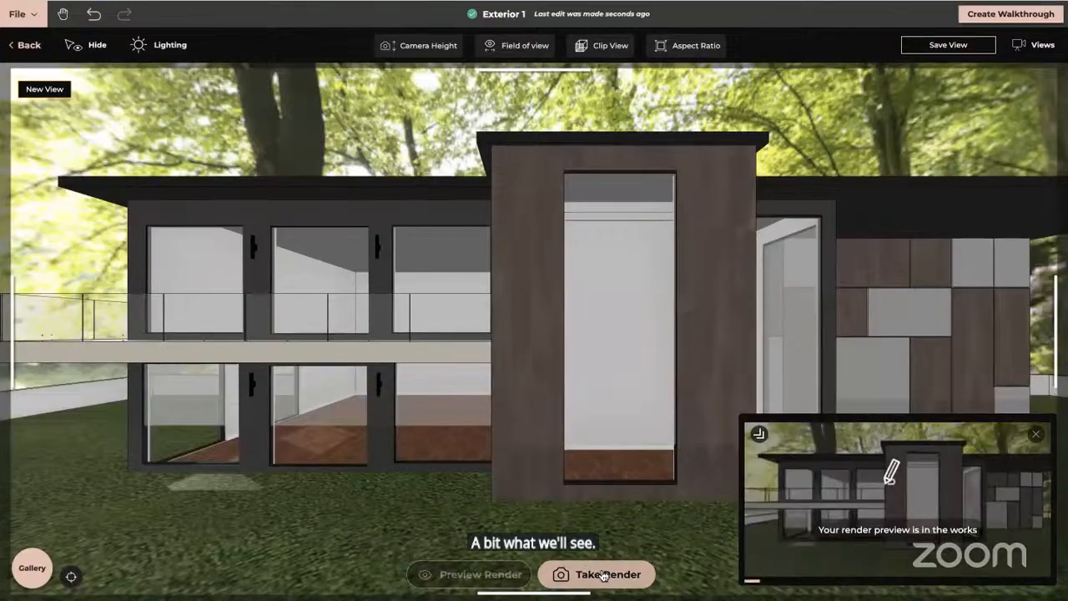
- Add the four wall lights between the upper and lower windows to the product lighting and turn Light 1 to Light 4 on
click(168, 45)
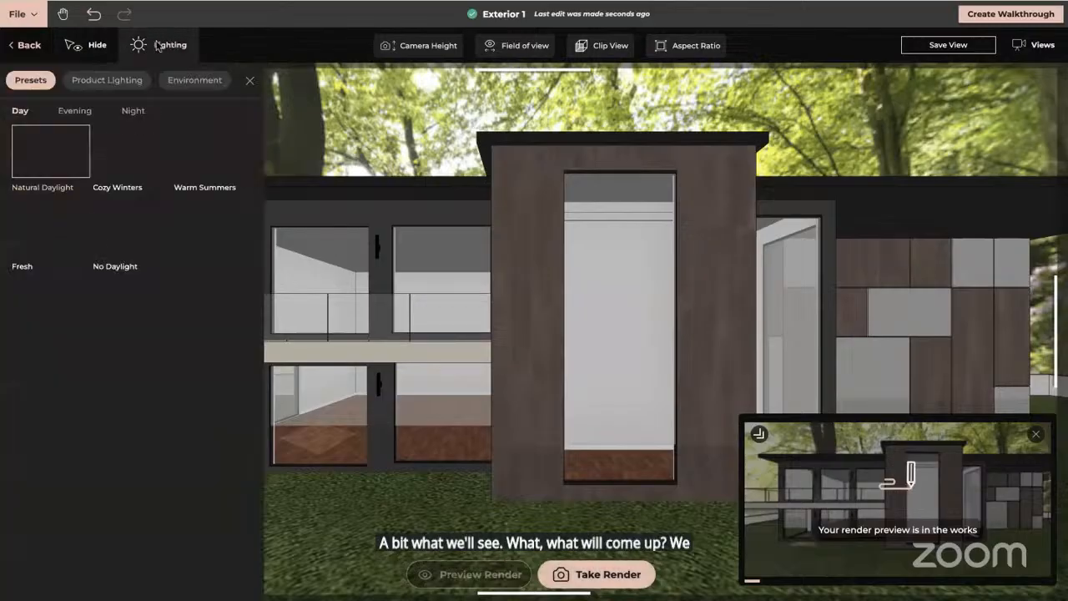
click(107, 80)
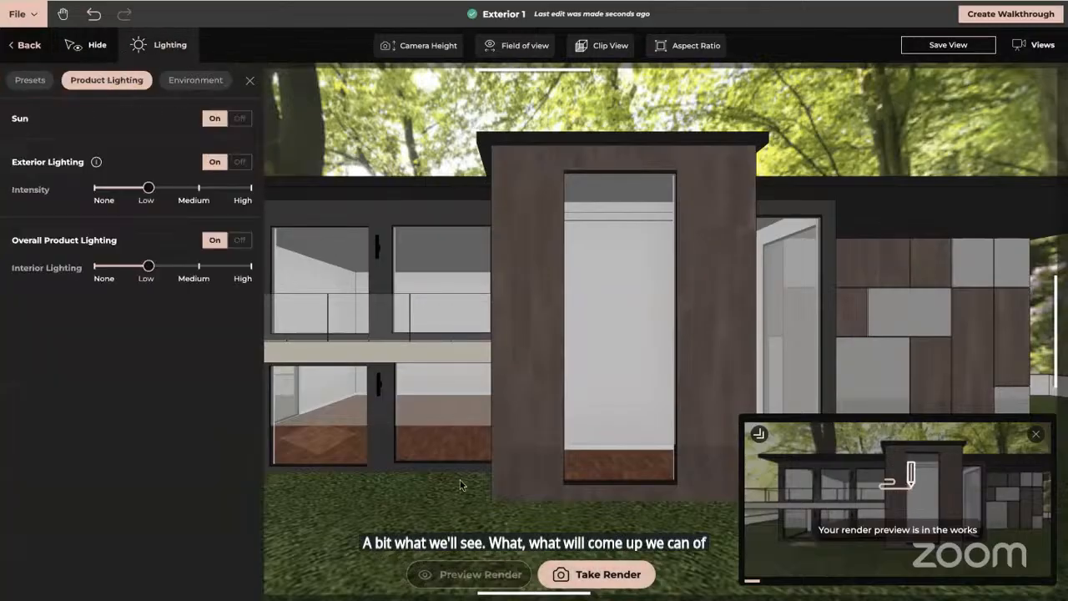
click(380, 384)
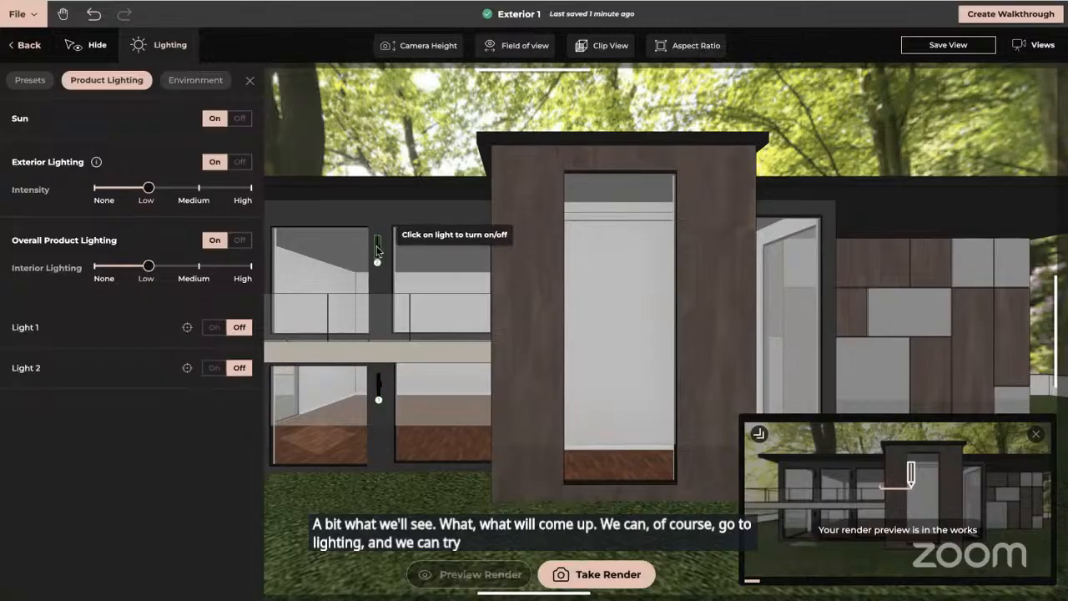
click(376, 248)
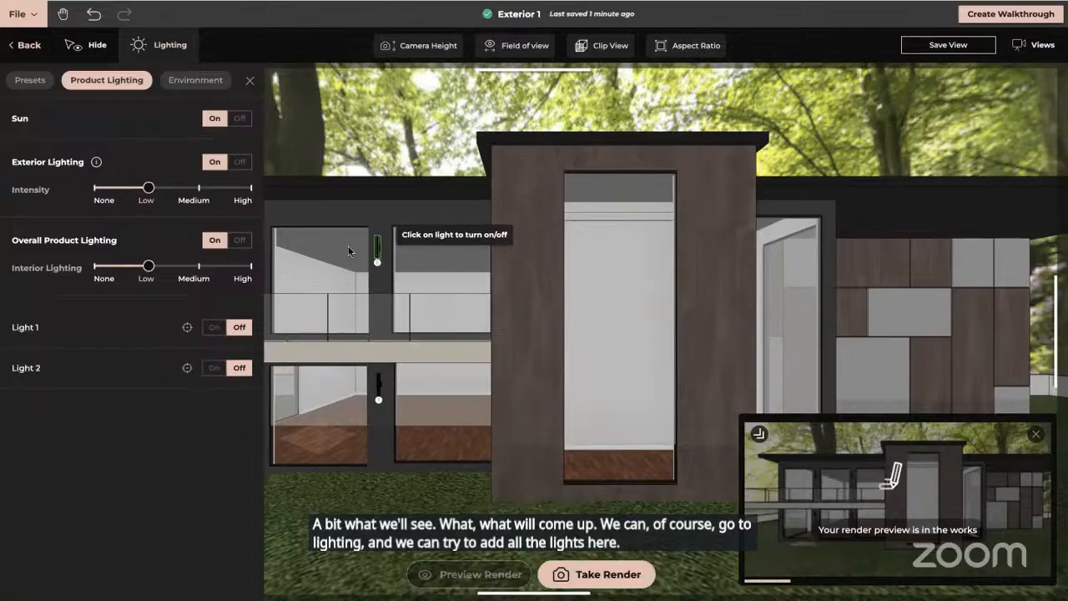
drag(337, 264, 364, 265)
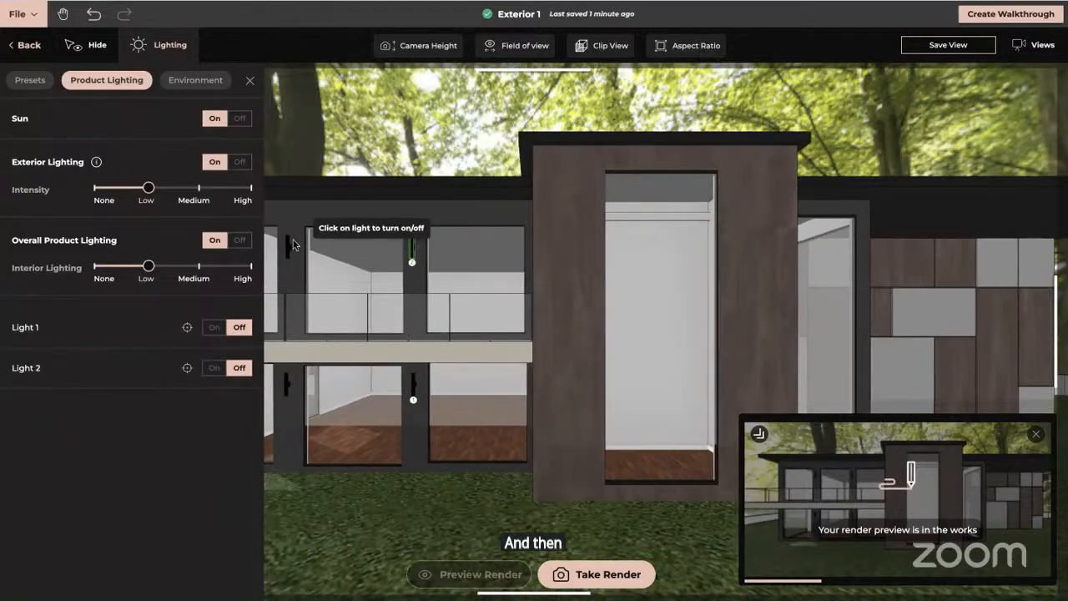
click(289, 247)
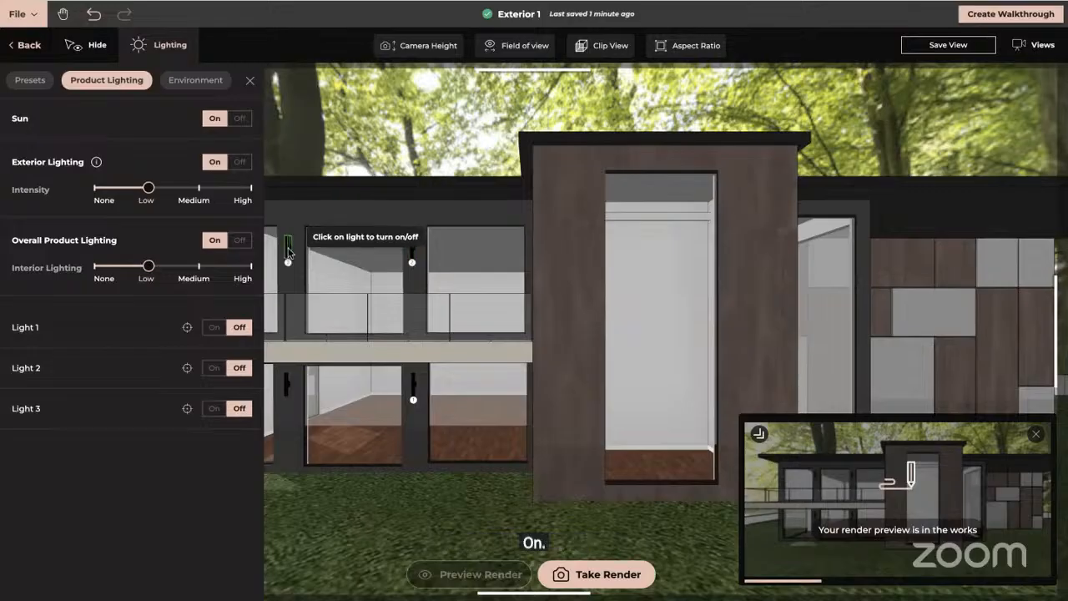
click(286, 388)
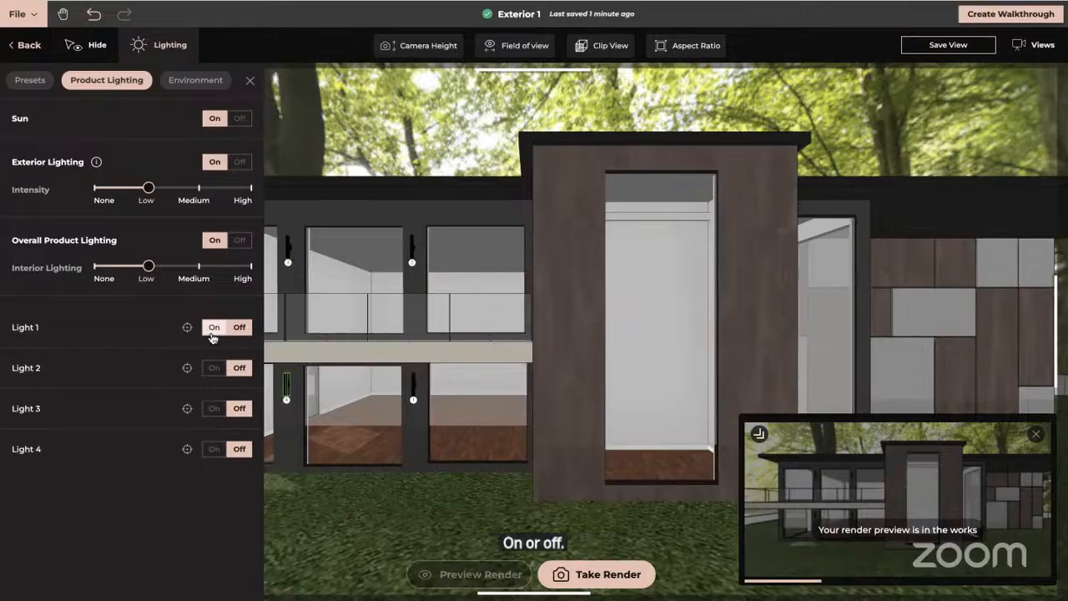
click(214, 329)
click(214, 373)
click(214, 409)
click(214, 451)
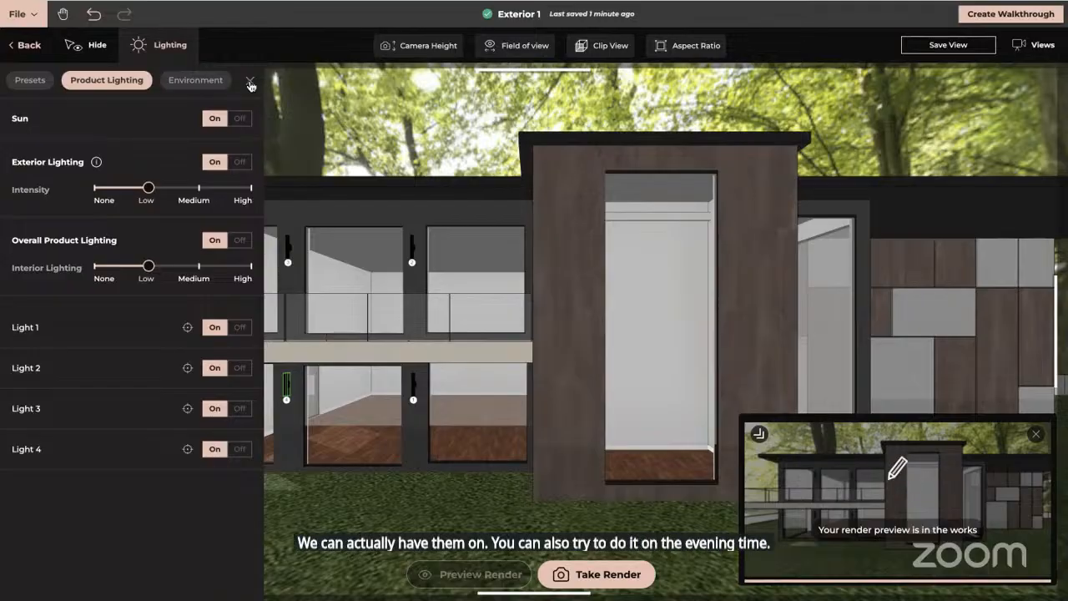
click(251, 85)
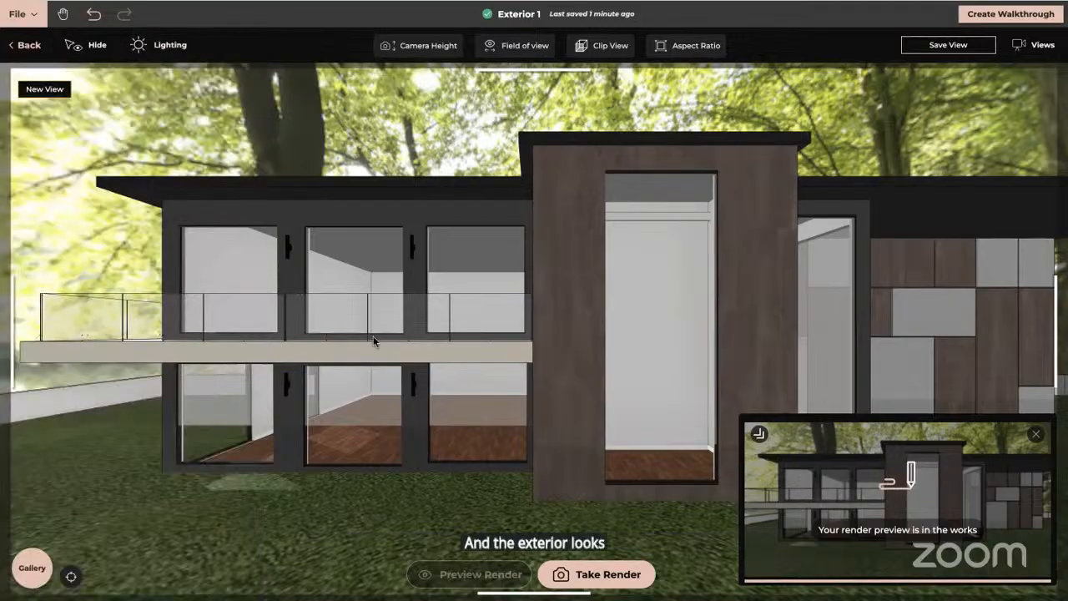
- Dismiss the preview render and start a 4K render of the house front without saving the view
drag(441, 354, 411, 352)
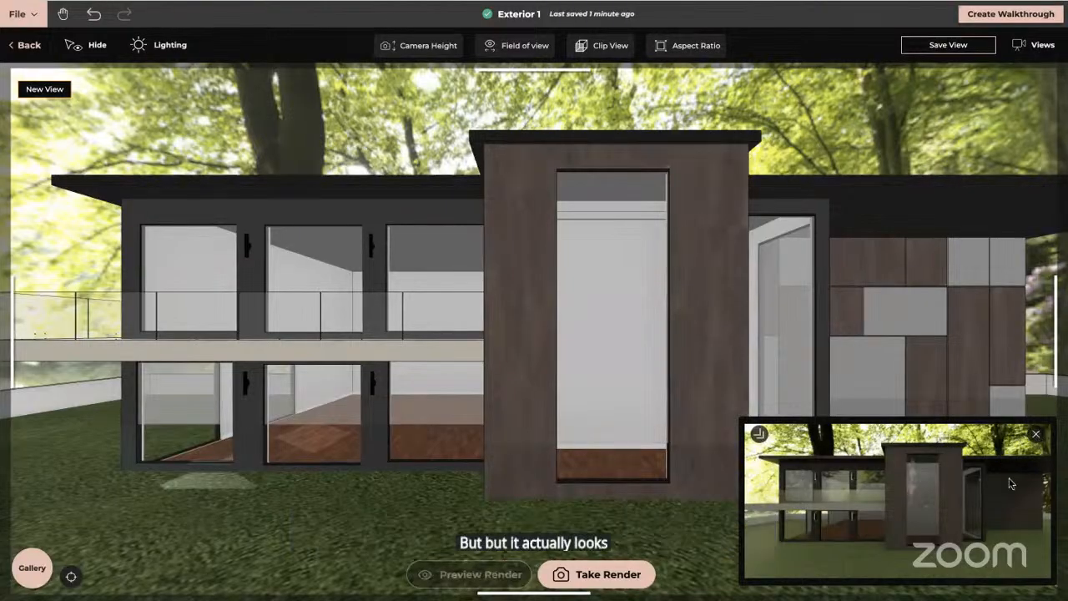
click(1037, 436)
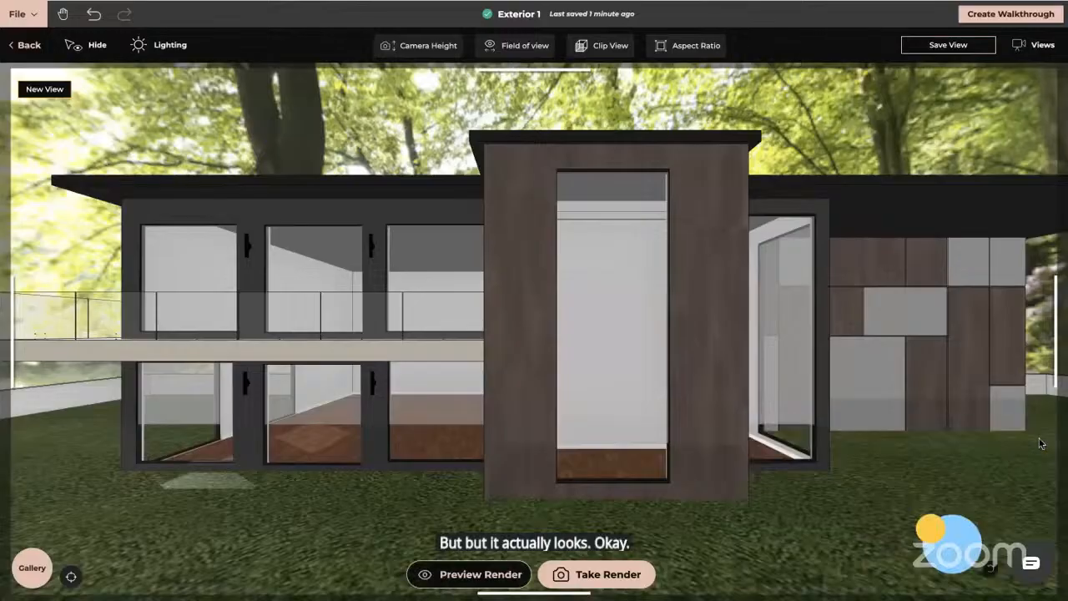
click(601, 584)
click(571, 230)
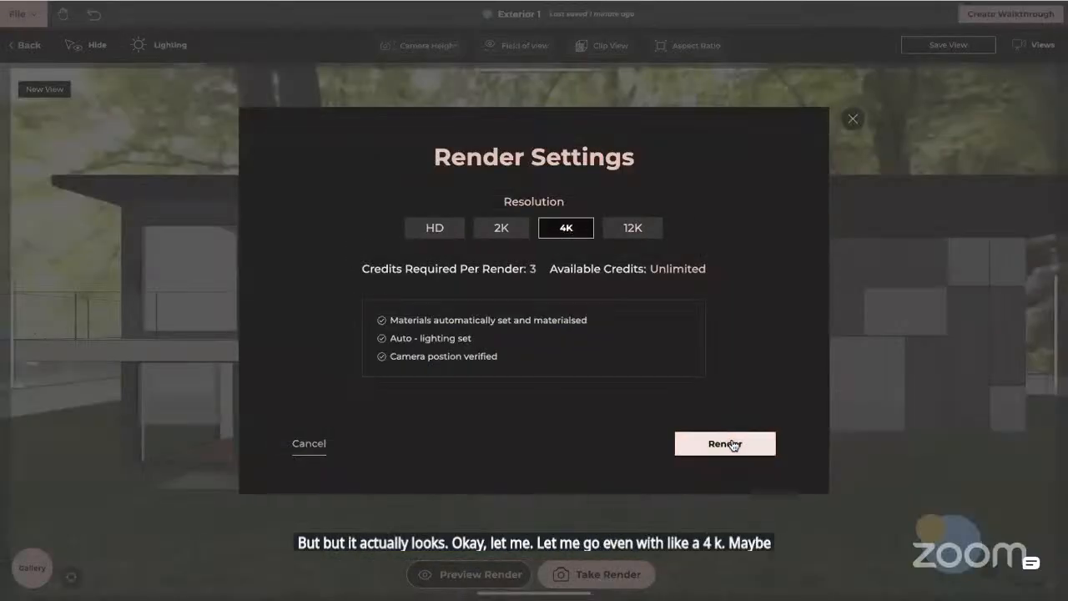
click(731, 443)
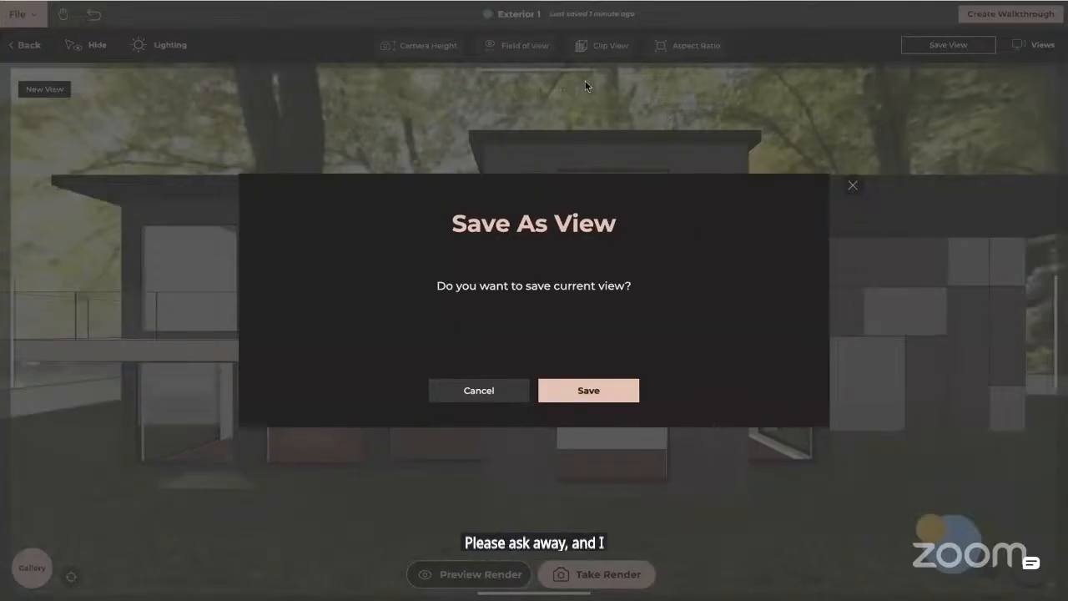
click(484, 395)
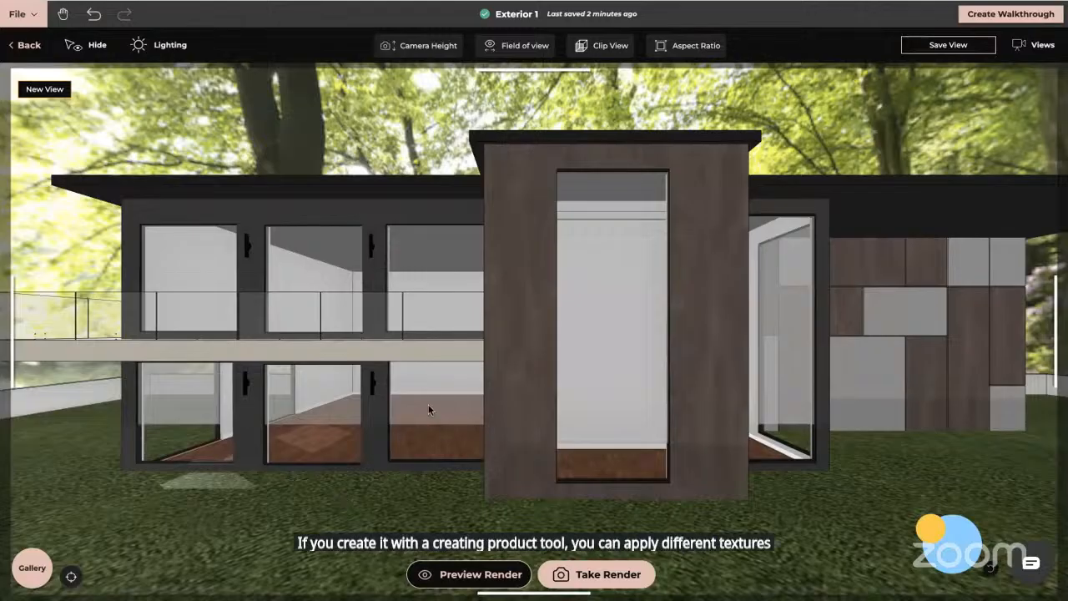
- Examine the balcony's top, edge and underside surfaces and open the render gallery
drag(453, 498, 425, 443)
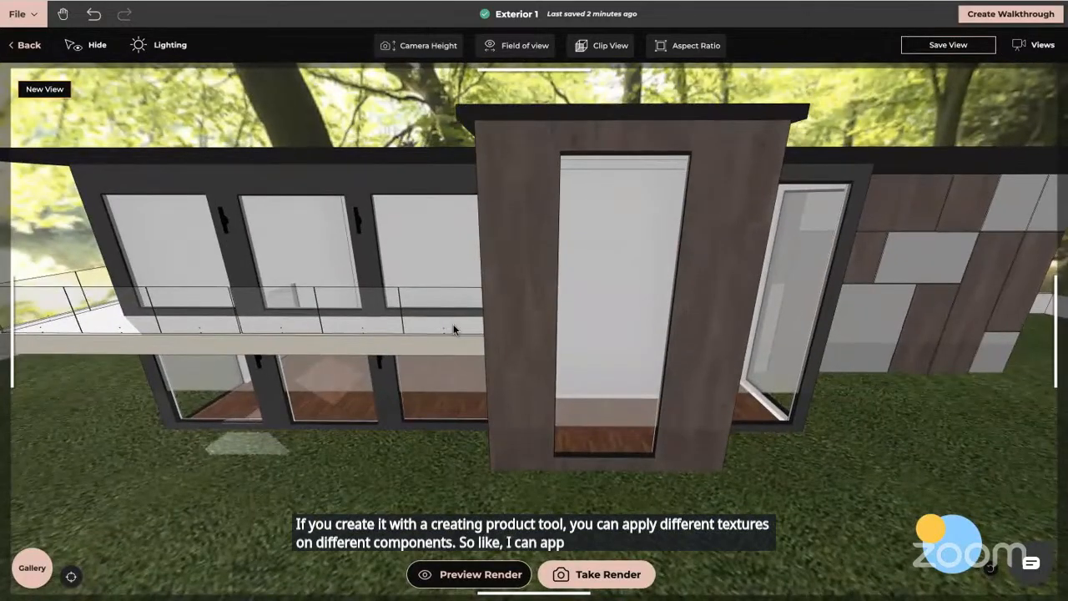
drag(289, 389, 297, 341)
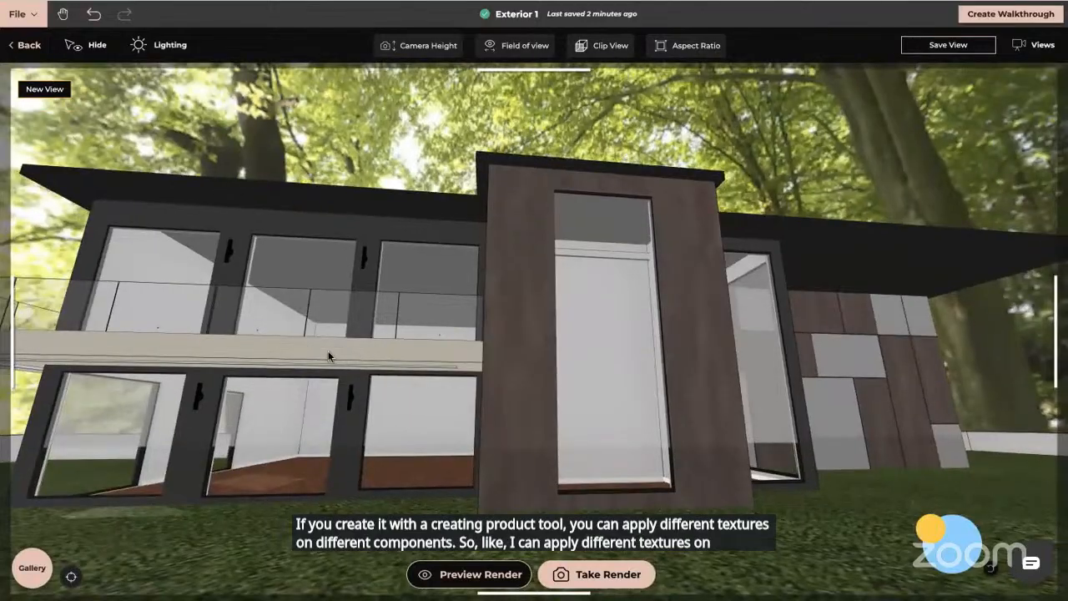
mouse_move(361, 369)
mouse_down()
mouse_move(397, 344)
mouse_move(370, 343)
mouse_move(364, 357)
mouse_up()
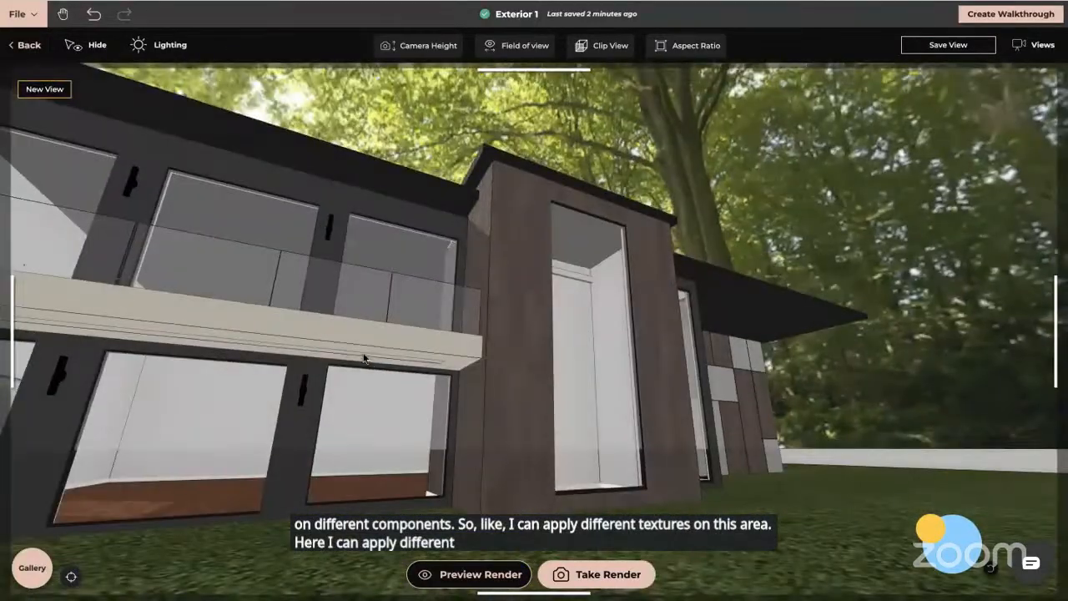
drag(430, 358, 436, 386)
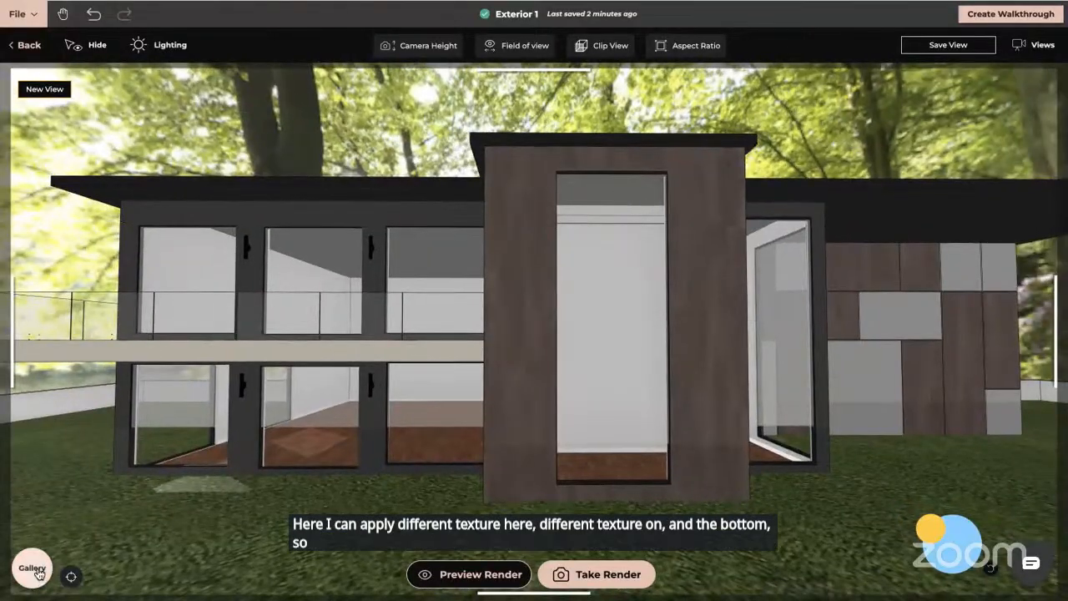
click(33, 571)
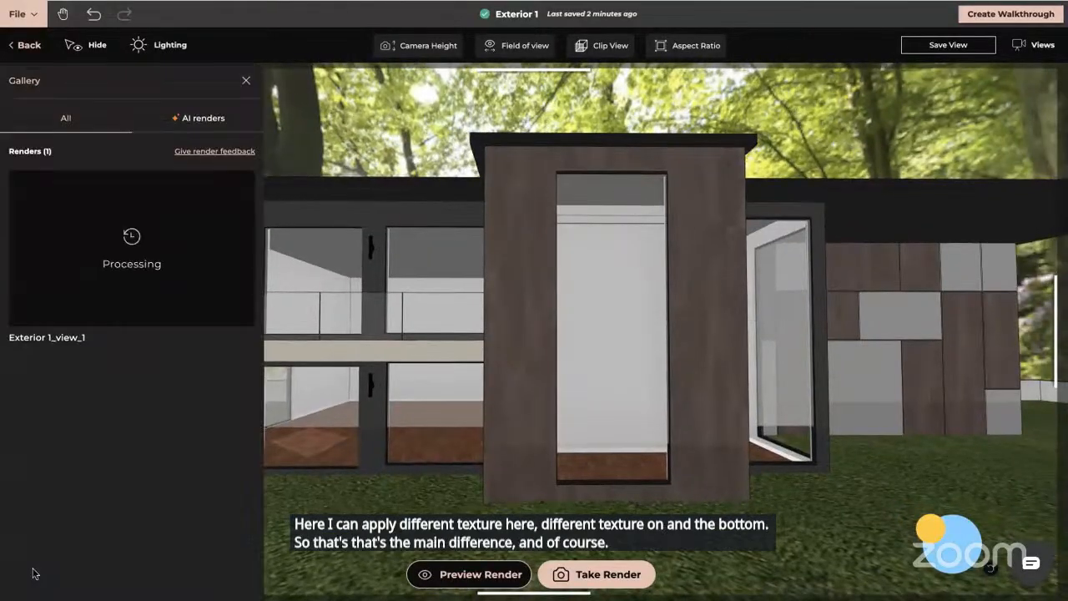
- Close the render gallery, return to the model editor and examine the house front and lawn from several angles
click(247, 83)
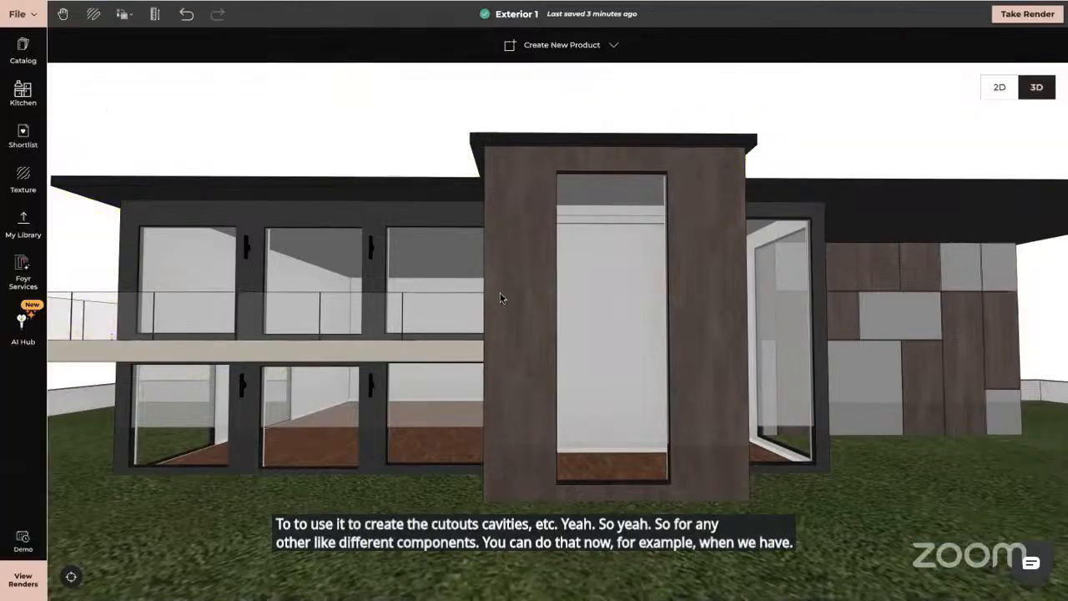
drag(506, 302, 620, 165)
drag(815, 301, 817, 255)
drag(812, 358, 742, 331)
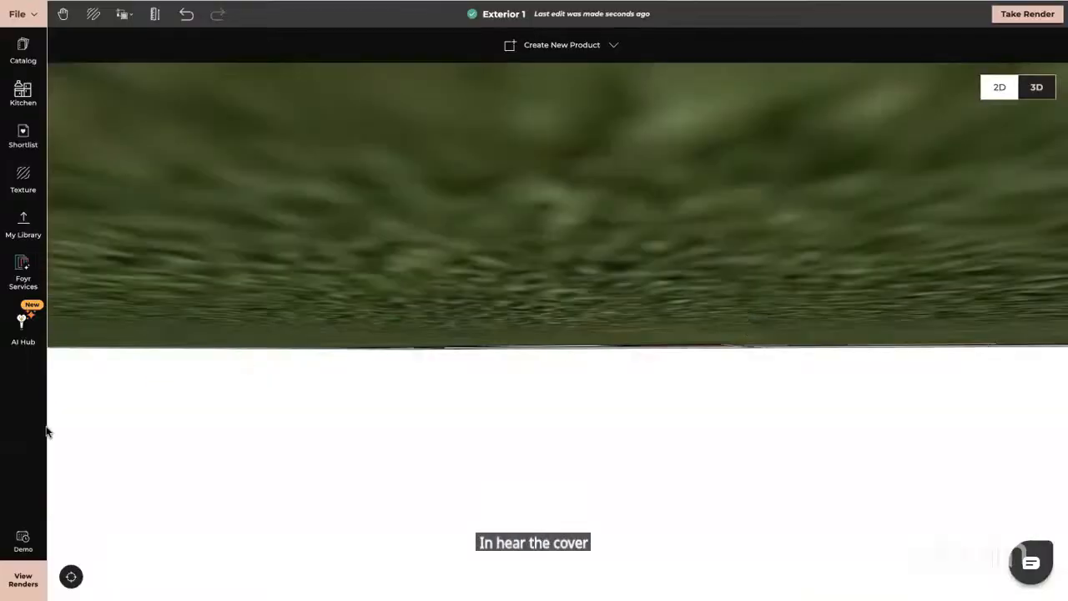
drag(441, 412, 447, 431)
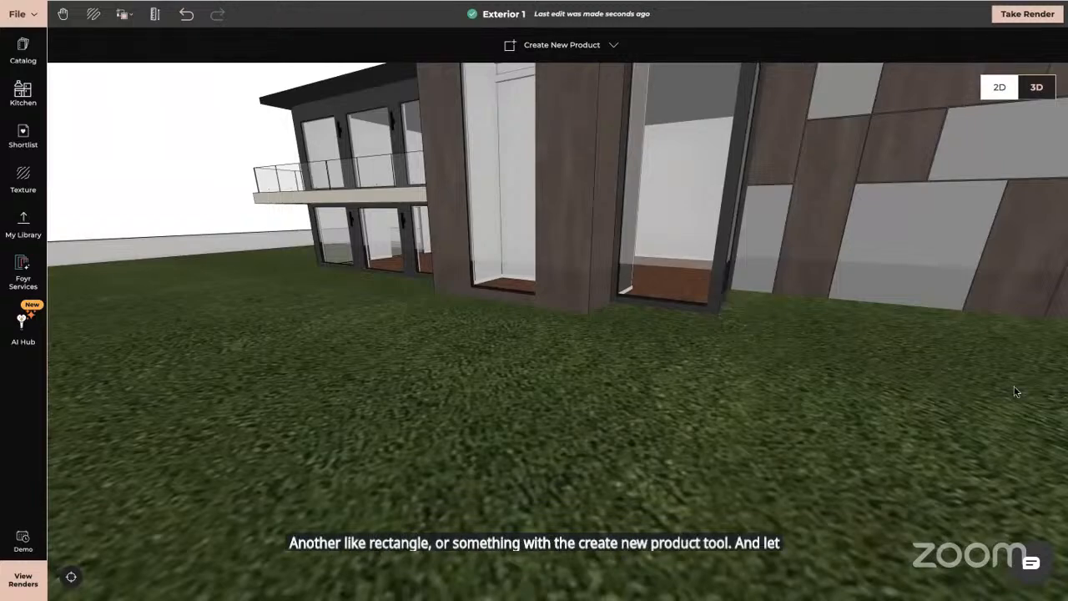
drag(634, 355, 685, 375)
drag(548, 385, 351, 226)
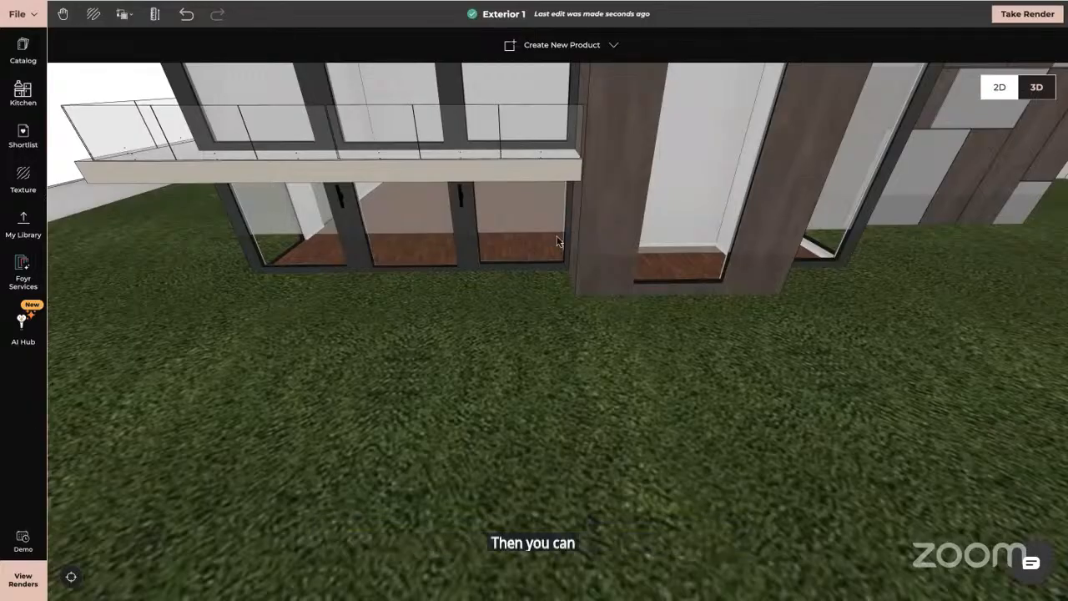
- Show the 2D floor plan and check the progress of the Exterior 1_view_1 render in the gallery
click(1000, 87)
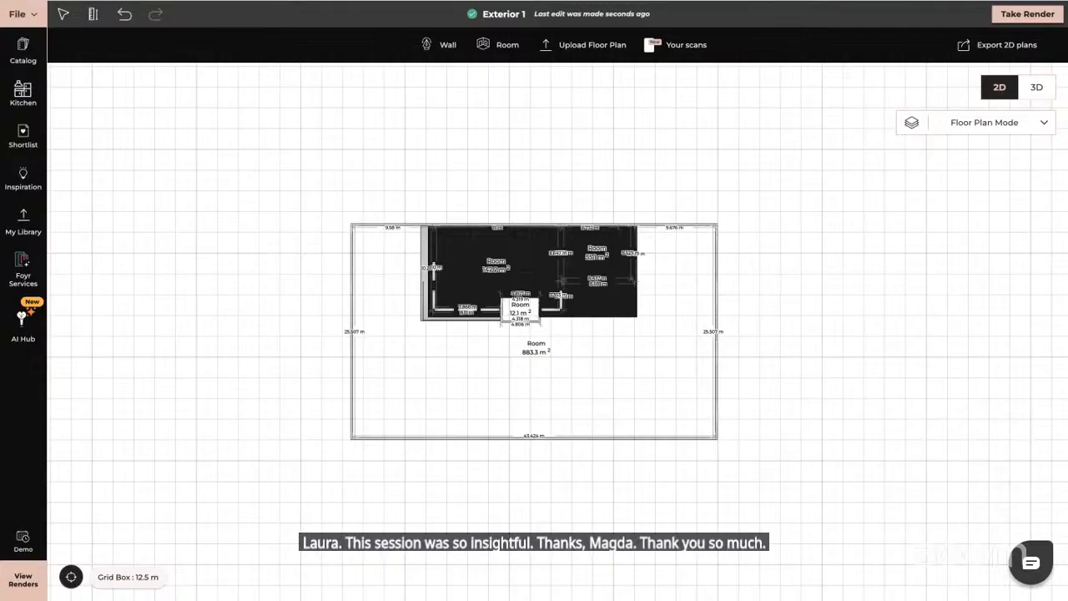
click(30, 579)
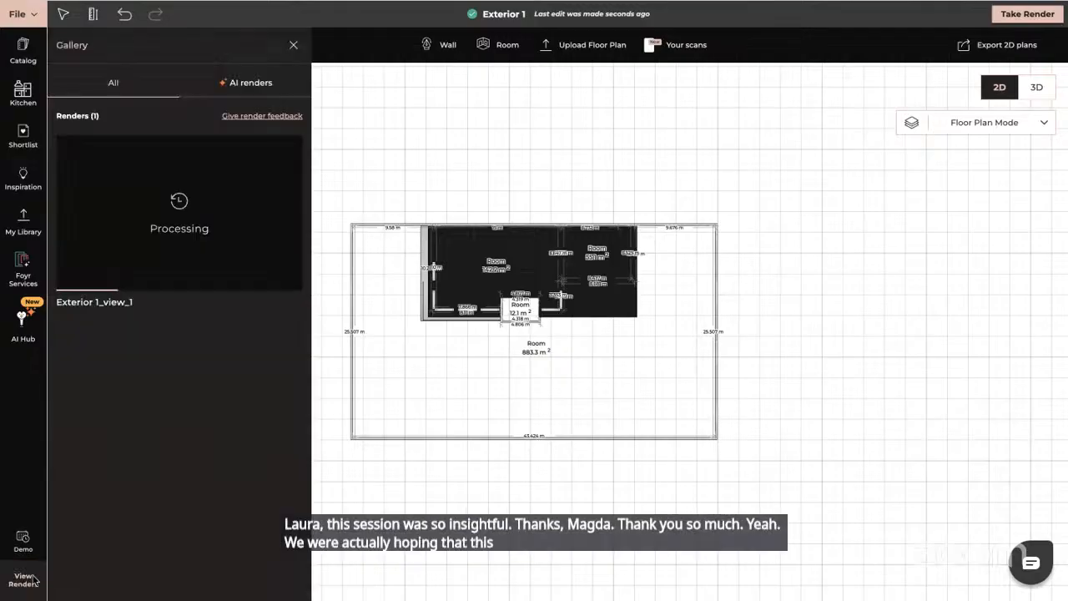
click(294, 47)
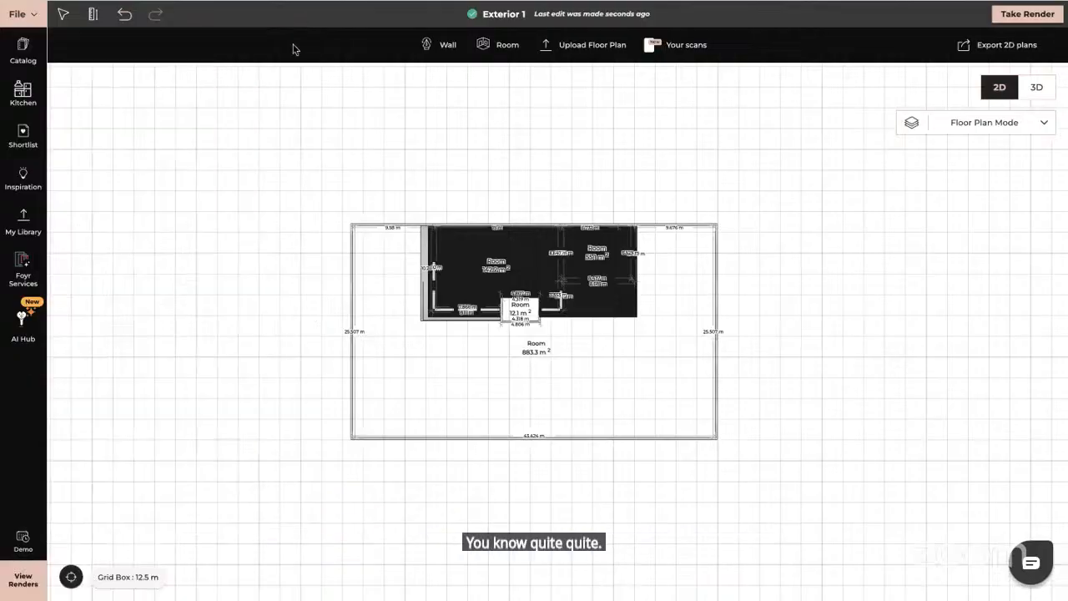
- Return to the 3D model and bring the whole house front with balcony and entrance block into view
click(1035, 89)
drag(460, 453, 422, 445)
right_drag(422, 446, 535, 559)
drag(534, 558, 573, 500)
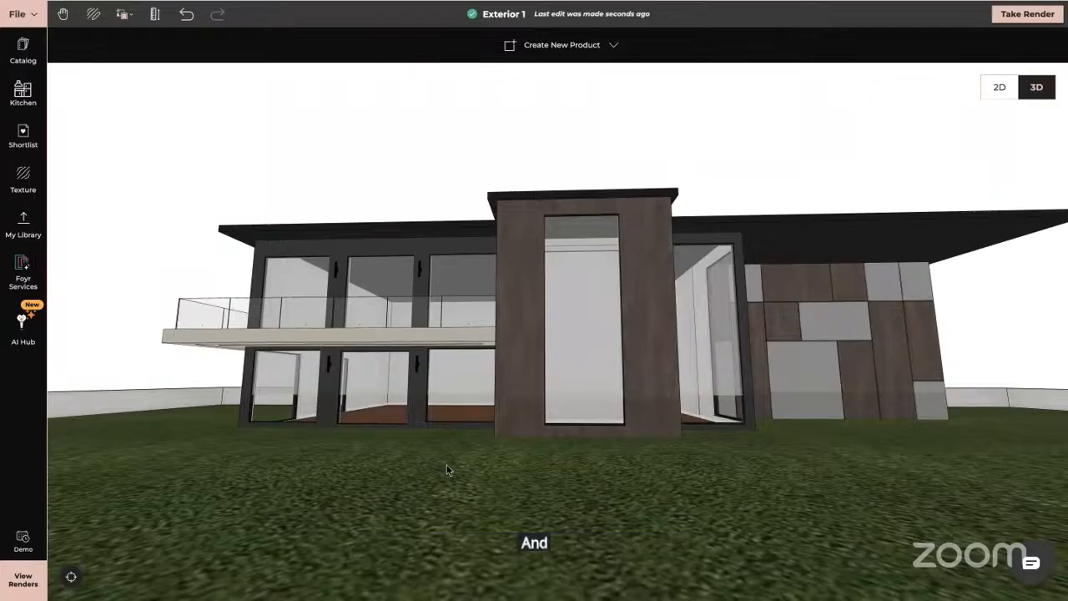
- Check the render gallery repeatedly for the progress of the 4K front render, closing it after each check
click(25, 584)
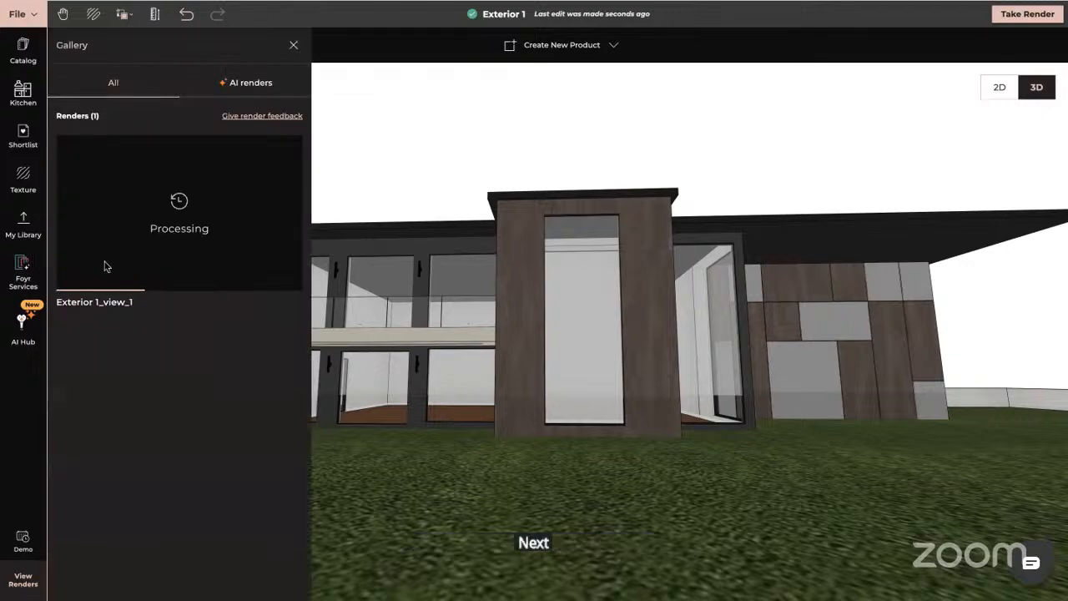
click(293, 45)
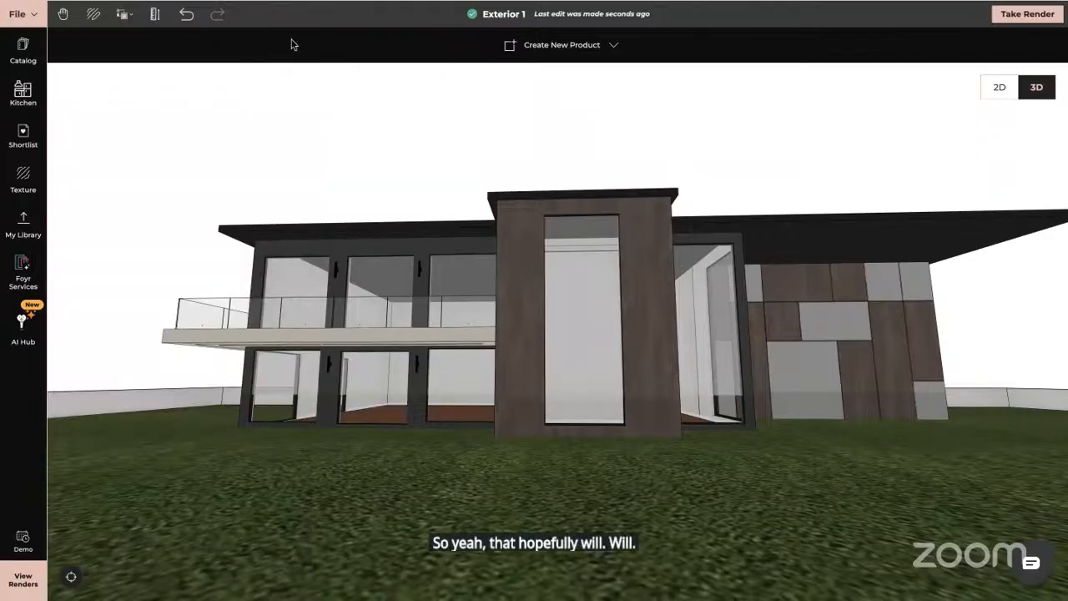
drag(554, 473, 554, 488)
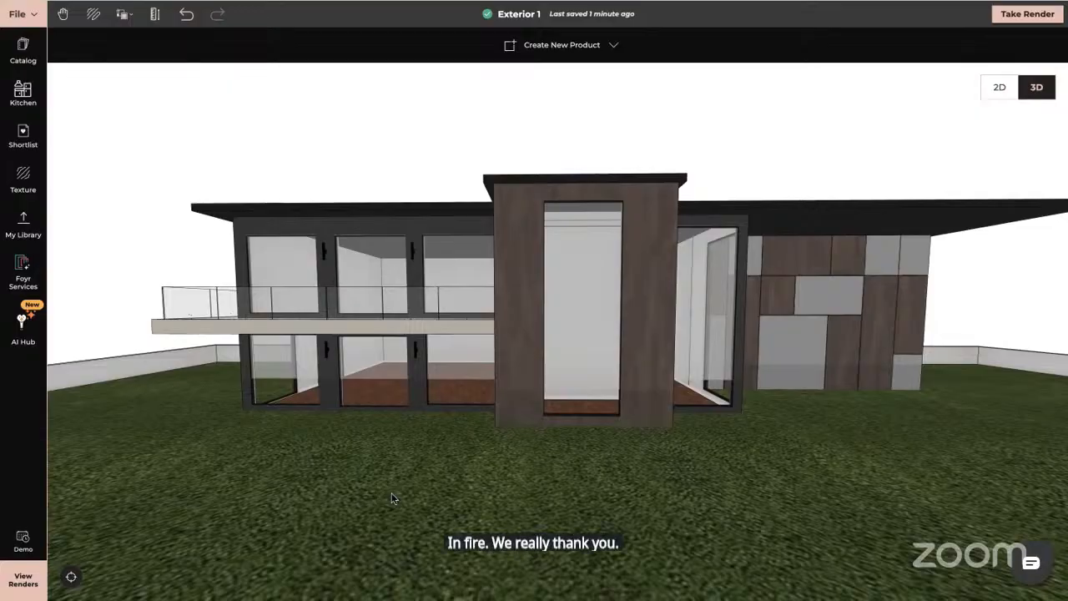
click(25, 582)
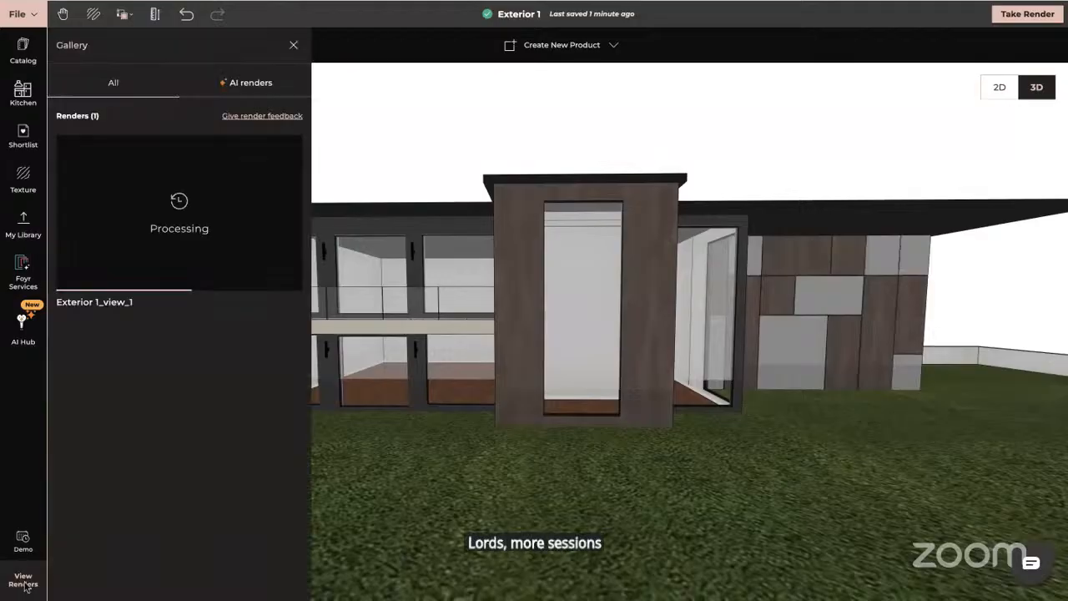
click(296, 46)
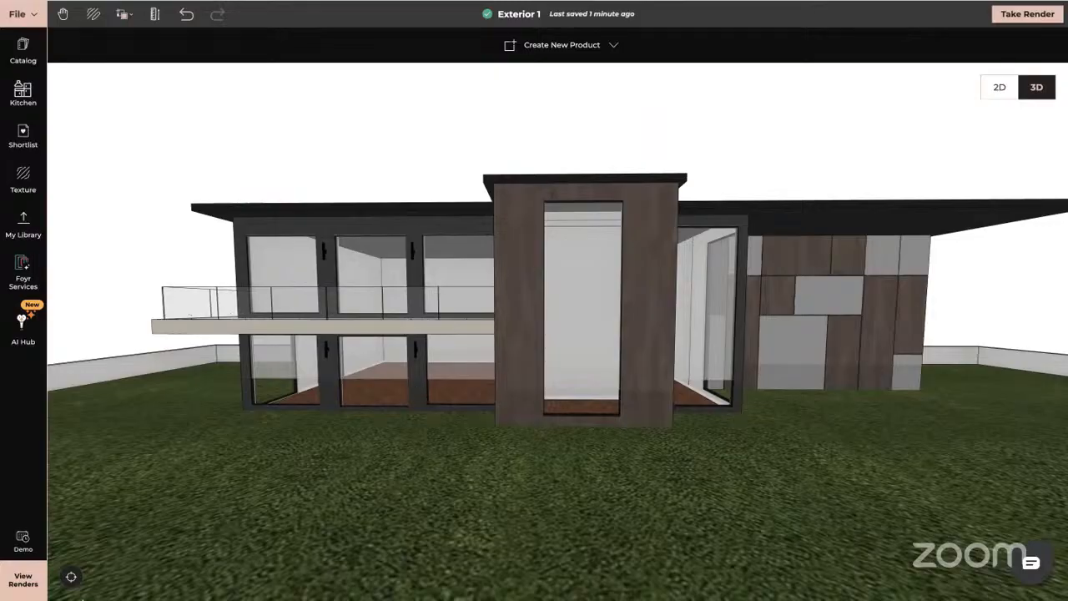
click(22, 585)
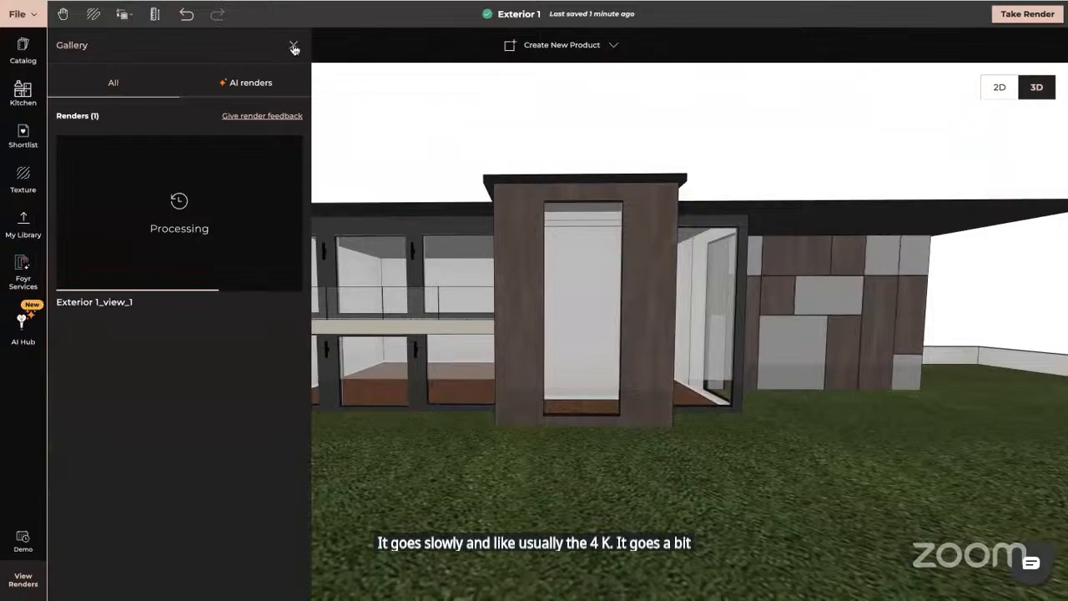
click(293, 47)
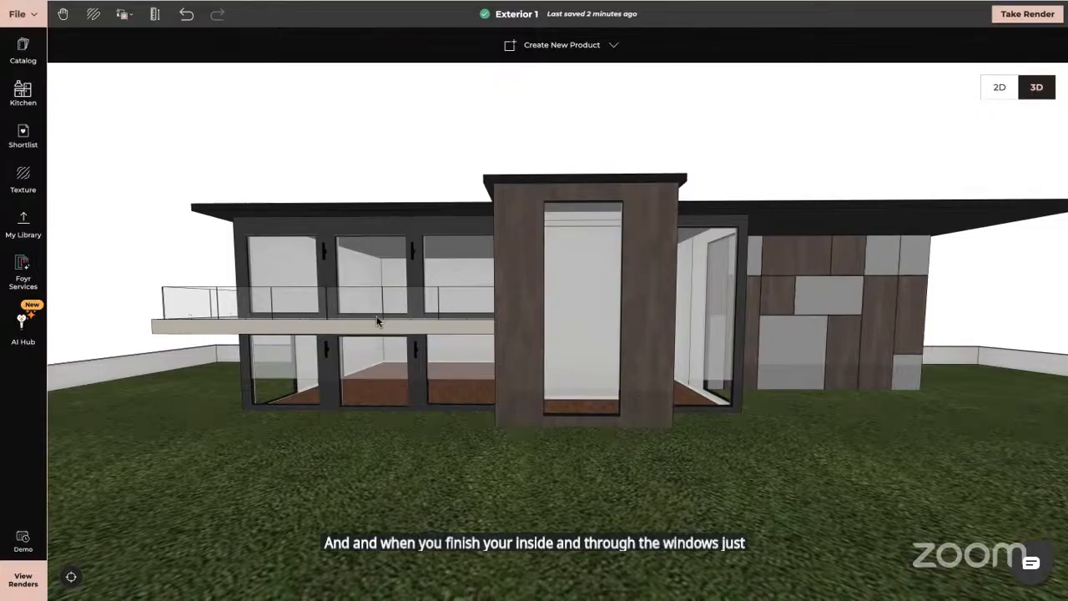
click(22, 582)
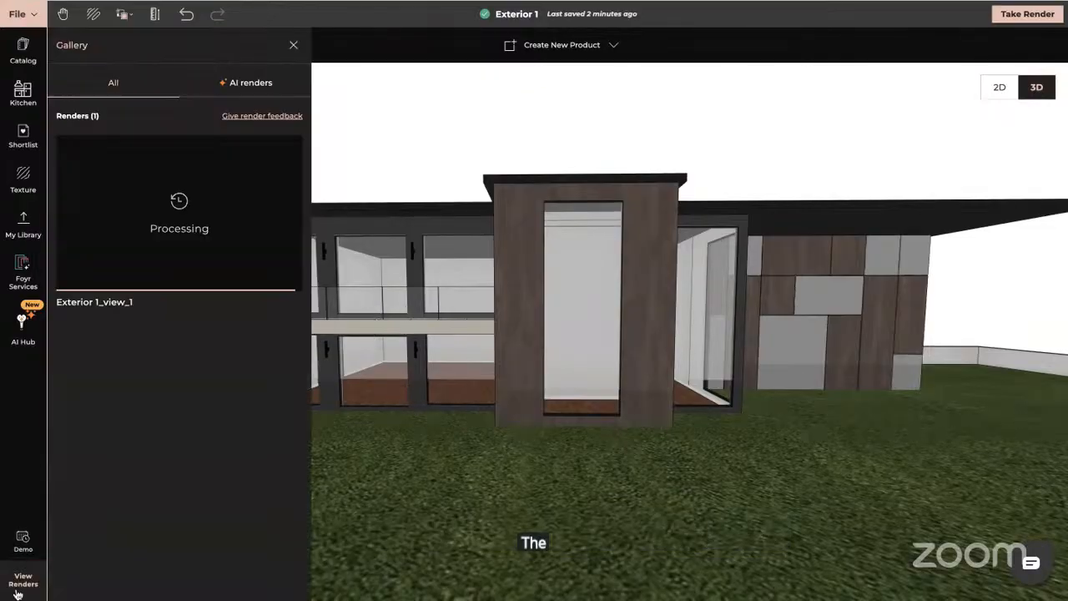
click(294, 46)
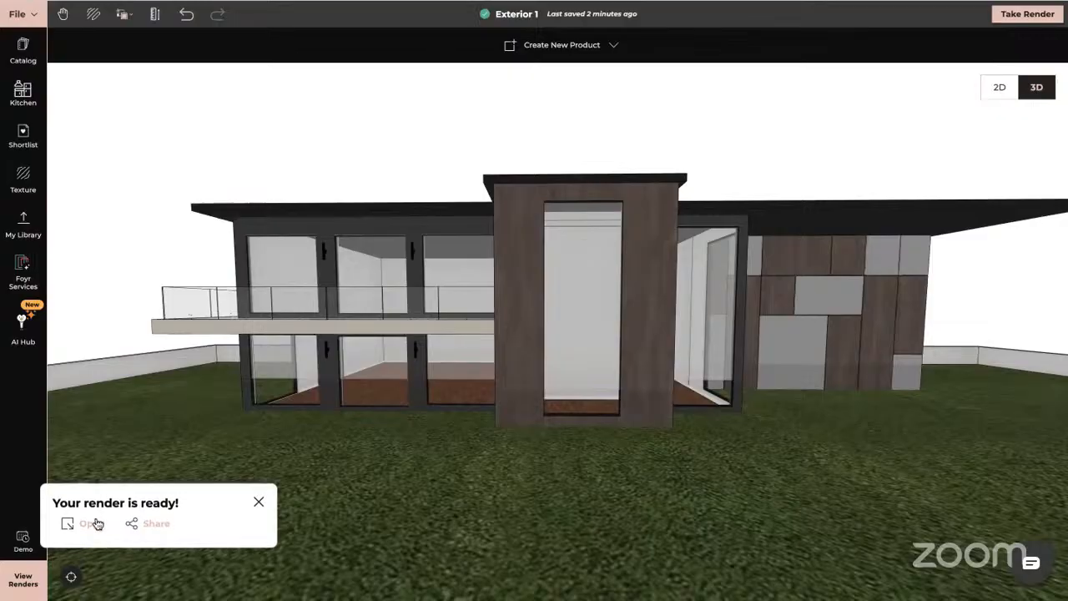
- Open the finished Exterior 1_view_1 render from the gallery at full size
click(95, 522)
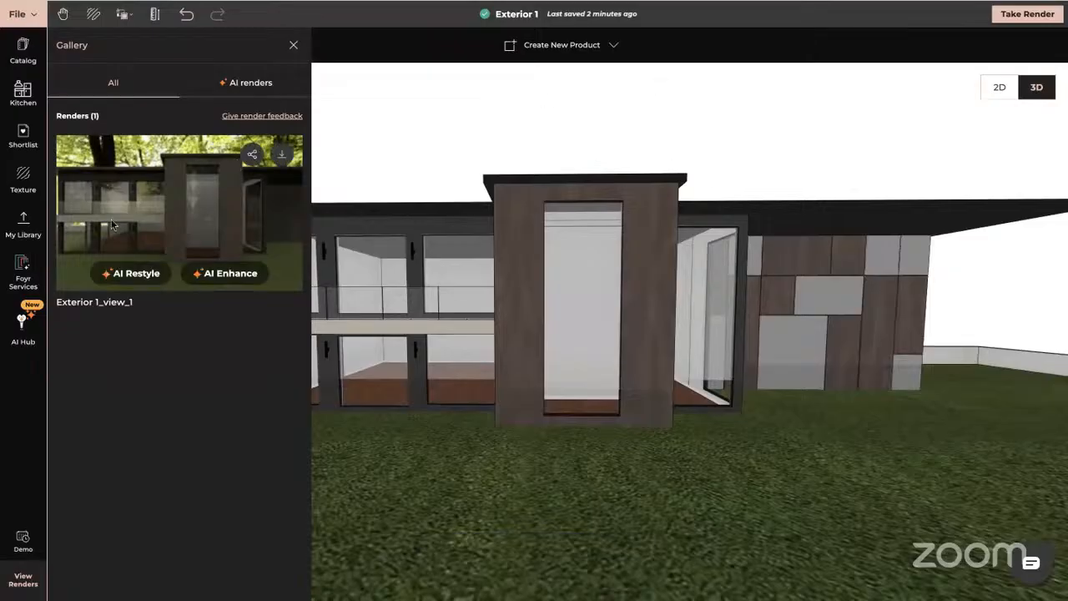
click(183, 264)
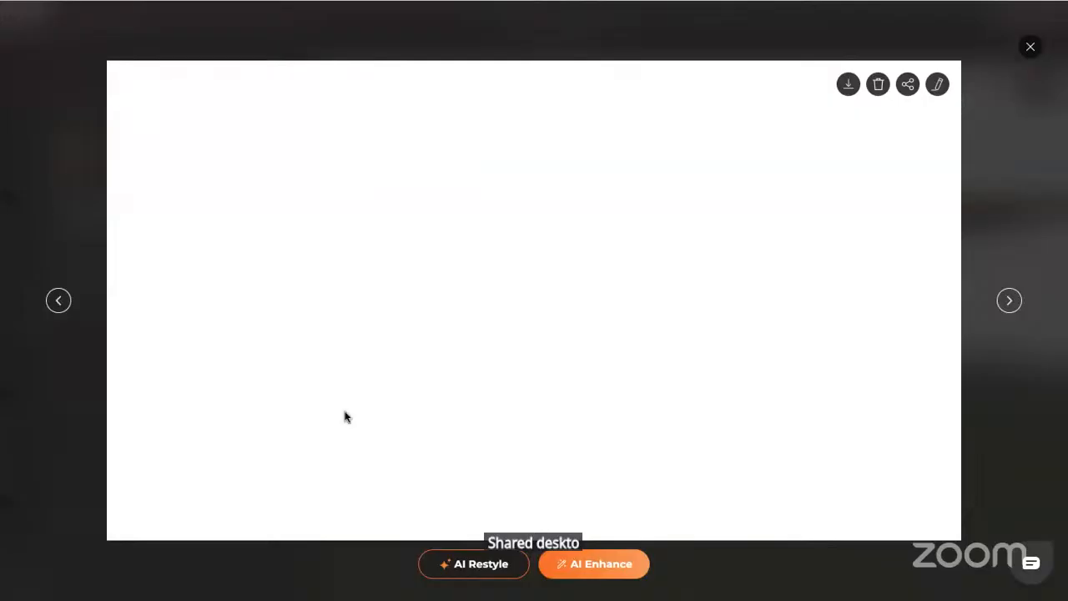